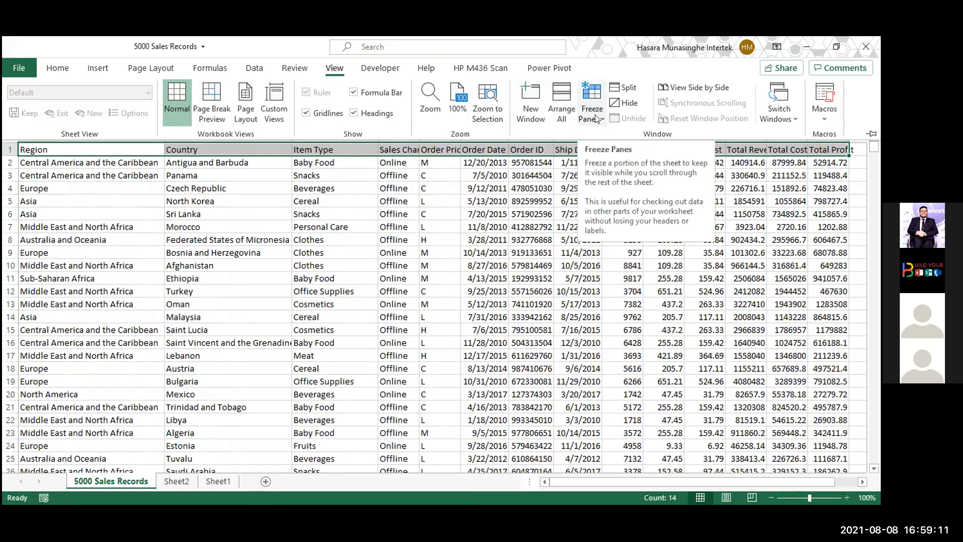
Step: Freeze the top row of the 5000 Sales Records sheet
{"action": "left_click", "coordinate": [602, 120]}
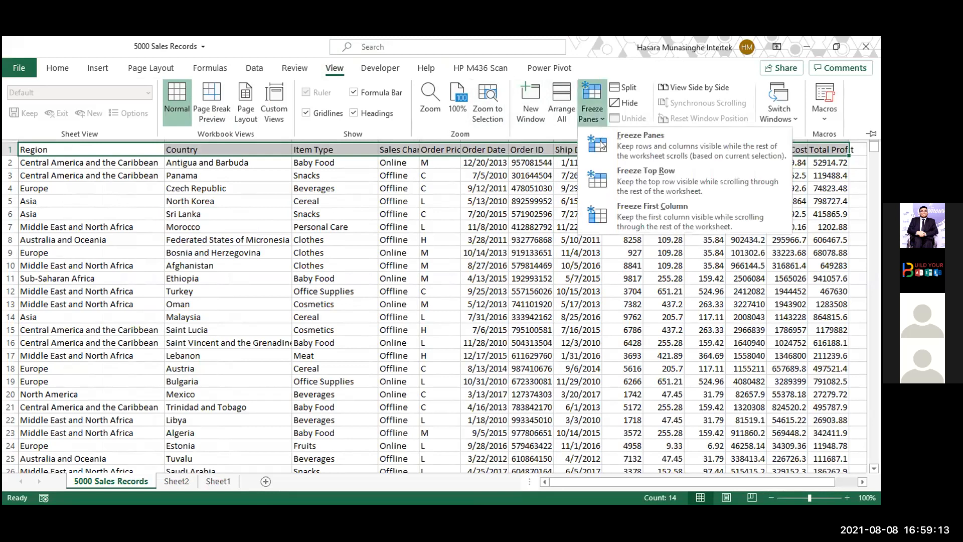
{"action": "left_click", "coordinate": [617, 181]}
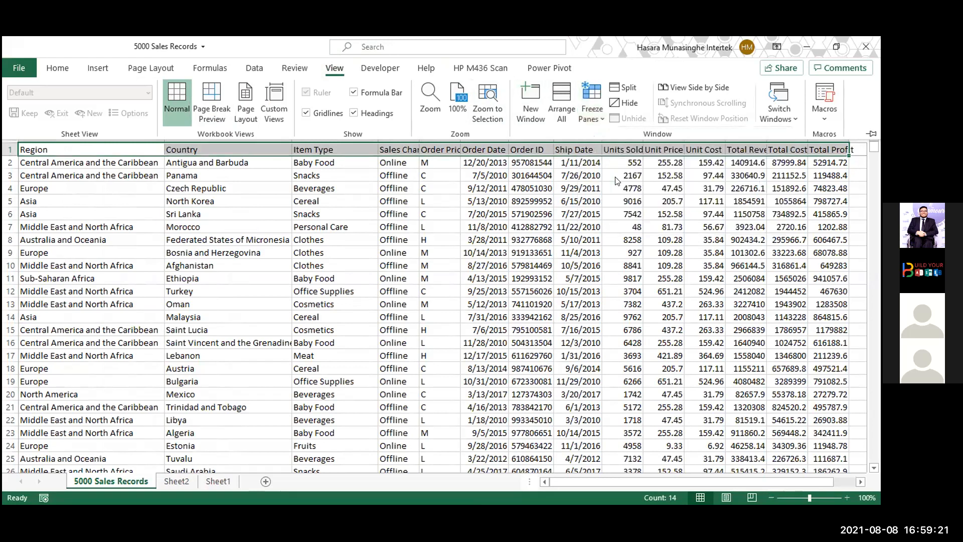
{"action": "key", "text": "ctrl+F1"}
Step: Move down column A to about row 97 to check how the frozen header row behaves
{"action": "key", "text": "Down"}
{"action": "key", "text": "Down"}
{"action": "key", "text": "Down"}
{"action": "key", "text": "Down"}
{"action": "key", "text": "Down"}
{"action": "key", "text": "Down"}
{"action": "key", "text": "Down"}
{"action": "key", "text": "Down"}
{"action": "key", "text": "Down"}
{"action": "key", "text": "Down"}
{"action": "key", "text": "Down"}
{"action": "key", "text": "Down"}
{"action": "key", "text": "Down"}
{"action": "key", "text": "Down"}
{"action": "key", "text": "Down"}
{"action": "key", "text": "Down"}
{"action": "key", "text": "Down"}
{"action": "key", "text": "Down"}
{"action": "key", "text": "Down"}
{"action": "key", "text": "Down"}
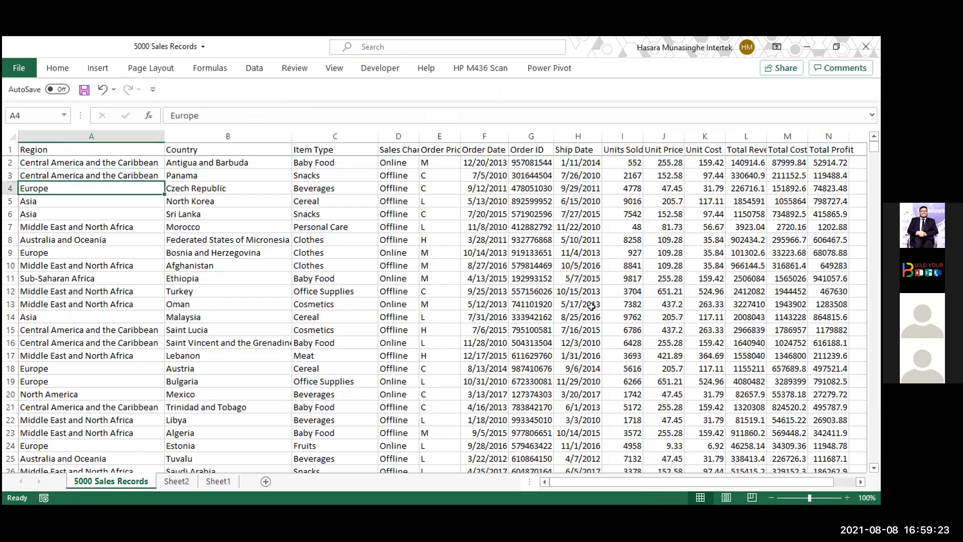
{"action": "key", "text": "Down"}
{"action": "key", "text": "Down"}
{"action": "key", "text": "Down"}
{"action": "key", "text": "Down"}
{"action": "key", "text": "Down"}
{"action": "key", "text": "Down"}
{"action": "key", "text": "Down"}
{"action": "key", "text": "Down"}
{"action": "key", "text": "Down"}
{"action": "key", "text": "Down"}
{"action": "key", "text": "Down"}
{"action": "key", "text": "Down"}
{"action": "key", "text": "Down"}
{"action": "key", "text": "Down"}
{"action": "key", "text": "Down"}
{"action": "key", "text": "Down"}
{"action": "key", "text": "Down"}
{"action": "key", "text": "Down"}
{"action": "key", "text": "Down"}
{"action": "key", "text": "Down"}
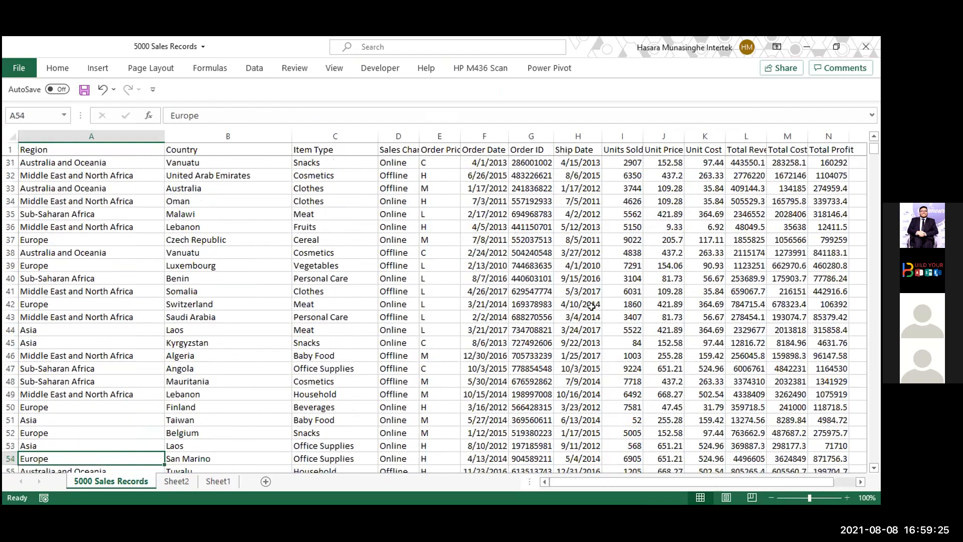
{"action": "key", "text": "Down"}
{"action": "key", "text": "Down"}
{"action": "key", "text": "Down"}
{"action": "key", "text": "Down"}
{"action": "key", "text": "Down"}
{"action": "key", "text": "Down"}
{"action": "key", "text": "Down"}
{"action": "key", "text": "Down"}
{"action": "key", "text": "Down"}
{"action": "key", "text": "Down"}
{"action": "key", "text": "Down"}
{"action": "key", "text": "Down"}
{"action": "key", "text": "Down"}
{"action": "key", "text": "Down"}
{"action": "key", "text": "Down"}
{"action": "key", "text": "Down"}
{"action": "key", "text": "Down"}
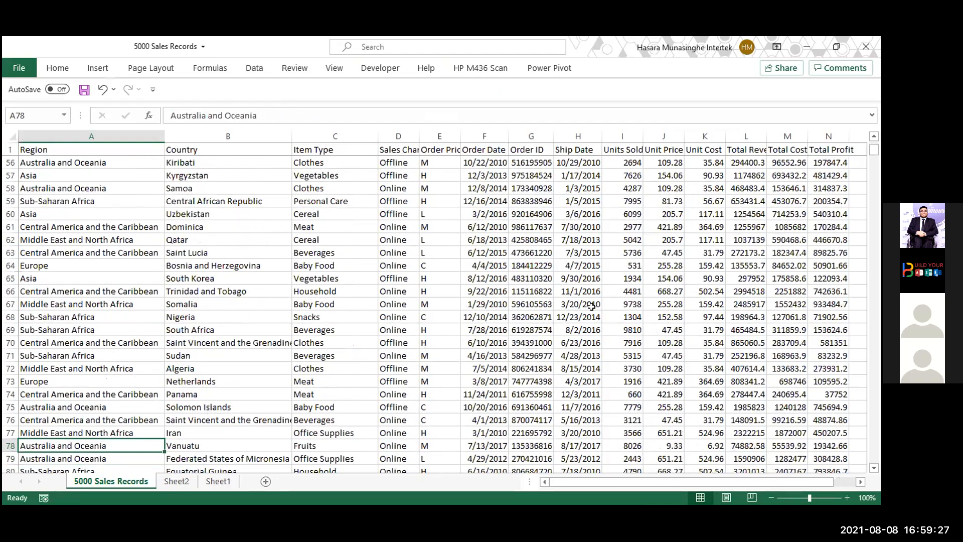
{"action": "key", "text": "Down"}
{"action": "key", "text": "Down"}
{"action": "key", "text": "Down"}
{"action": "key", "text": "Down"}
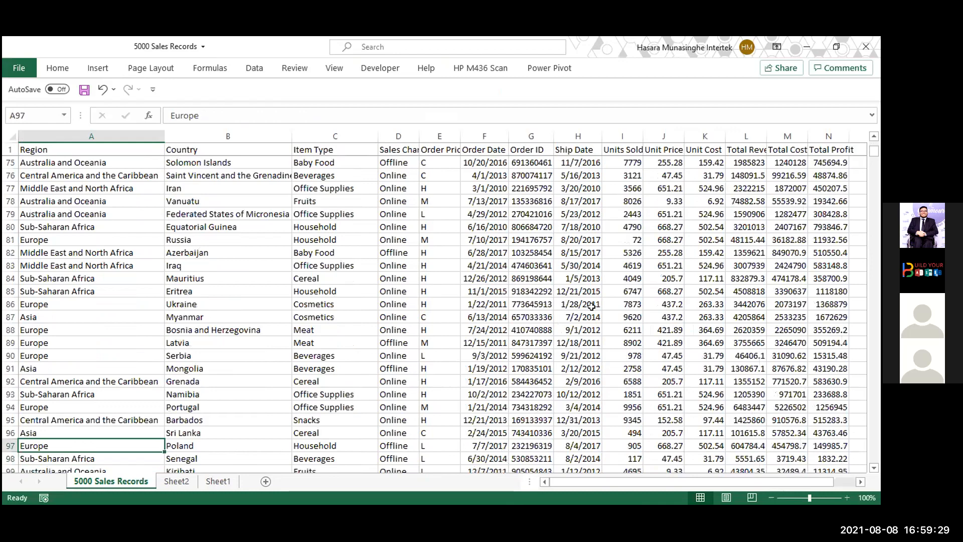
Step: Go back up through the sales records to cell A1
{"action": "key", "text": "Up"}
{"action": "key", "text": "Up"}
{"action": "key", "text": "Up"}
{"action": "key", "text": "Up"}
{"action": "key", "text": "Up"}
{"action": "key", "text": "Up"}
{"action": "key", "text": "Up"}
{"action": "key", "text": "Up"}
{"action": "key", "text": "Up"}
{"action": "key", "text": "Up"}
{"action": "key", "text": "Up"}
{"action": "key", "text": "Up"}
{"action": "key", "text": "Up"}
{"action": "key", "text": "Up"}
{"action": "key", "text": "Up"}
{"action": "key", "text": "Up"}
{"action": "key", "text": "Up"}
{"action": "key", "text": "Up"}
{"action": "key", "text": "Up"}
{"action": "key", "text": "Up"}
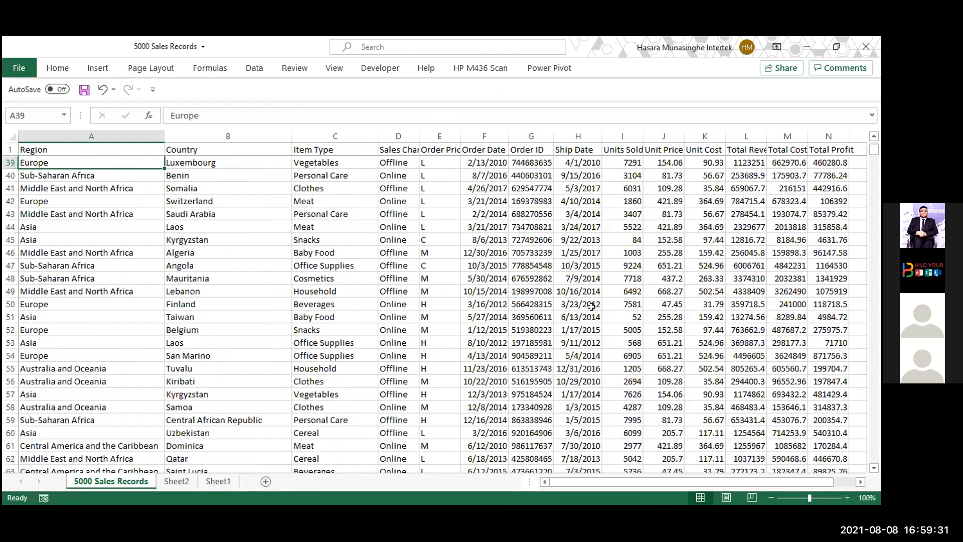
{"action": "key", "text": "Up"}
{"action": "key", "text": "Up"}
{"action": "key", "text": "Up"}
{"action": "key", "text": "Up"}
{"action": "key", "text": "Up"}
{"action": "key", "text": "Up"}
{"action": "key", "text": "Up"}
{"action": "key", "text": "Up"}
{"action": "key", "text": "Up"}
{"action": "key", "text": "Up"}
{"action": "key", "text": "Up"}
{"action": "key", "text": "Up"}
{"action": "key", "text": "Up"}
{"action": "key", "text": "Up"}
{"action": "key", "text": "Up"}
{"action": "key", "text": "Up"}
{"action": "key", "text": "Up"}
{"action": "key", "text": "Up"}
{"action": "key", "text": "Up"}
{"action": "key", "text": "Up"}
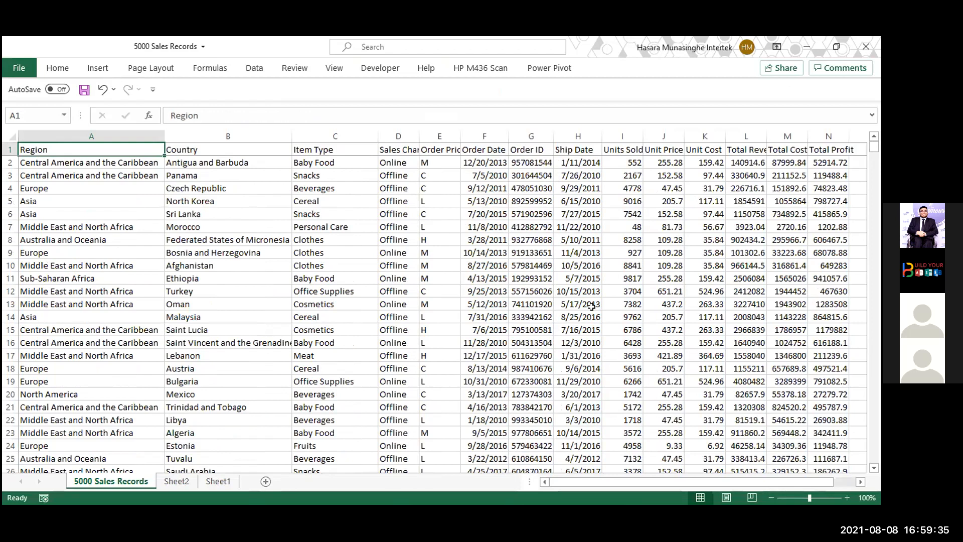
Step: Select the header cells from Region to Total Profit and unfreeze the panes
{"action": "key", "text": "ctrl+shift+Right"}
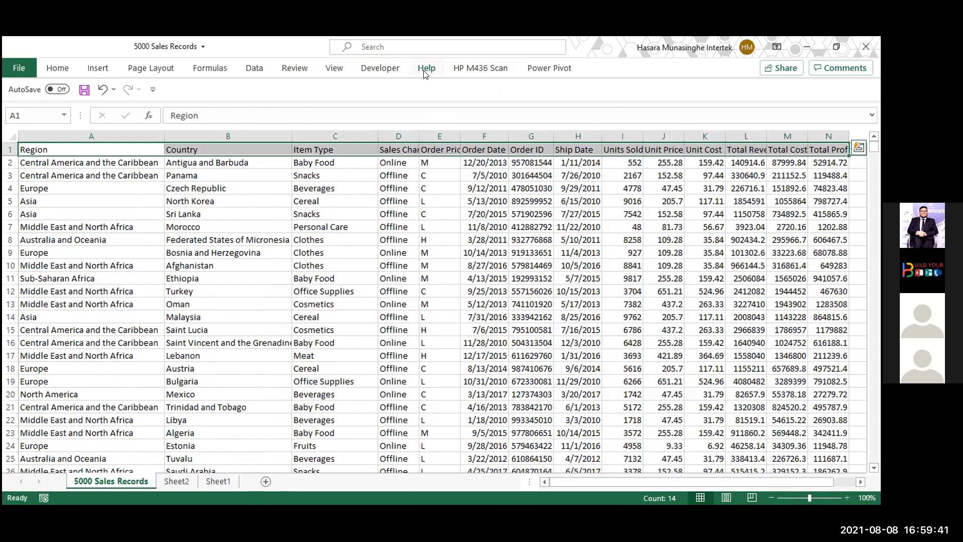
{"action": "key", "text": "alt"}
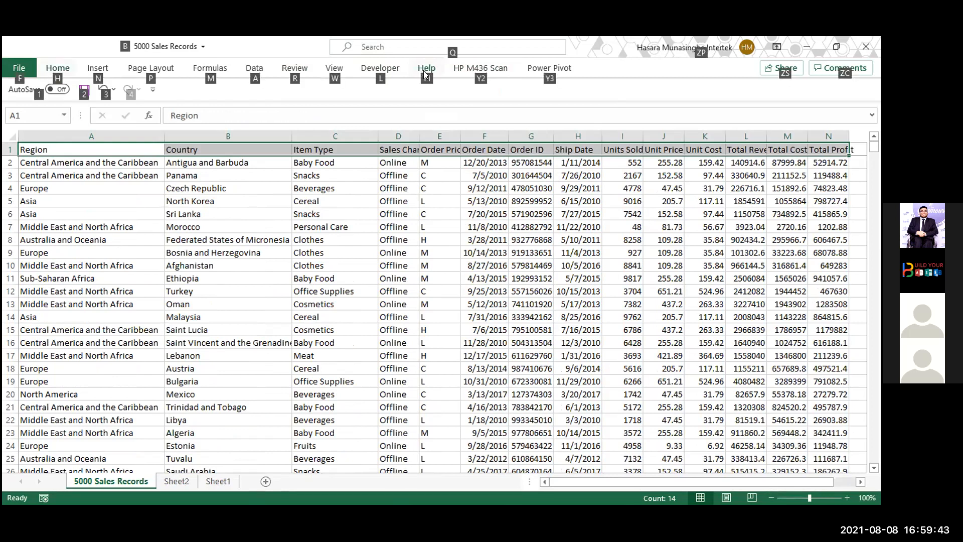
{"action": "key", "text": "w"}
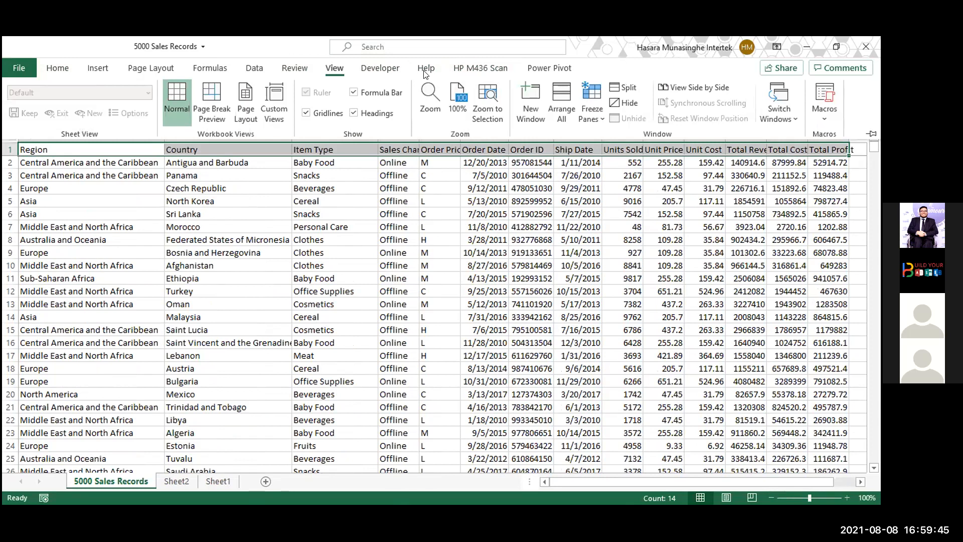
{"action": "key", "text": "f"}
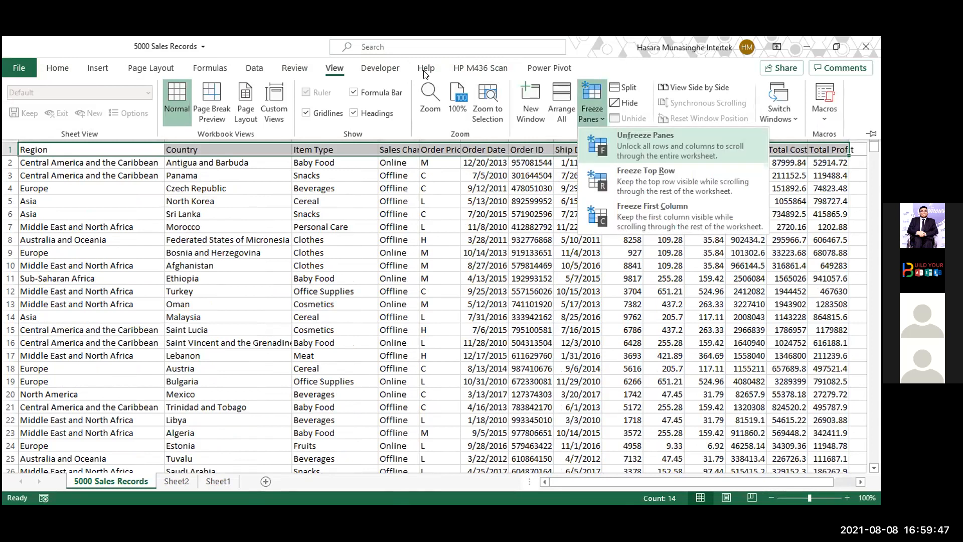
{"action": "key", "text": "r"}
Step: Move down column A to about row 55 to check how the header row behaves without frozen panes
{"action": "key", "text": "Down"}
{"action": "key", "text": "Down"}
{"action": "key", "text": "Down"}
{"action": "key", "text": "Down"}
{"action": "key", "text": "Down"}
{"action": "key", "text": "Down"}
{"action": "key", "text": "Down"}
{"action": "key", "text": "Down"}
{"action": "key", "text": "Down"}
{"action": "key", "text": "Down"}
{"action": "key", "text": "Down"}
{"action": "key", "text": "Down"}
{"action": "key", "text": "Down"}
{"action": "key", "text": "Down"}
{"action": "key", "text": "Down"}
{"action": "key", "text": "Down"}
{"action": "key", "text": "Down"}
{"action": "key", "text": "Down"}
{"action": "key", "text": "Down"}
{"action": "key", "text": "Down"}
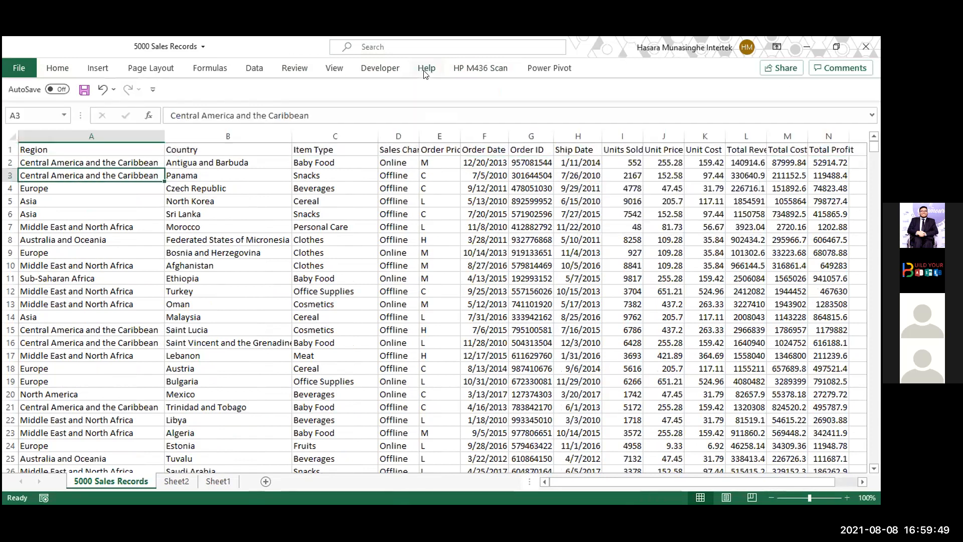
{"action": "key", "text": "Down"}
{"action": "key", "text": "Down"}
{"action": "key", "text": "Down"}
{"action": "key", "text": "Down"}
{"action": "key", "text": "Down"}
{"action": "key", "text": "Down"}
{"action": "key", "text": "Down"}
{"action": "key", "text": "Down"}
{"action": "key", "text": "Down"}
{"action": "key", "text": "Down"}
{"action": "key", "text": "Down"}
{"action": "key", "text": "Down"}
{"action": "key", "text": "Down"}
{"action": "key", "text": "Down"}
{"action": "key", "text": "Down"}
{"action": "key", "text": "Down"}
{"action": "key", "text": "Down"}
{"action": "key", "text": "Down"}
{"action": "key", "text": "Down"}
{"action": "key", "text": "Down"}
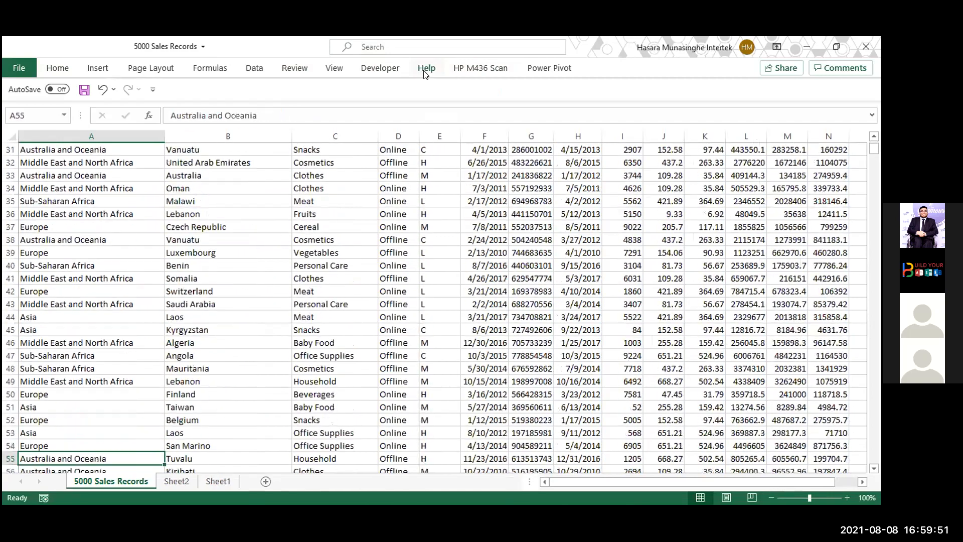
Step: Go back up column A to the header row and move to cell B2
{"action": "key", "text": "Up"}
{"action": "key", "text": "Up"}
{"action": "key", "text": "Up"}
{"action": "key", "text": "Up"}
{"action": "key", "text": "Up"}
{"action": "key", "text": "Up"}
{"action": "key", "text": "Up"}
{"action": "key", "text": "Up"}
{"action": "key", "text": "Up"}
{"action": "key", "text": "Up"}
{"action": "key", "text": "Up"}
{"action": "key", "text": "Up"}
{"action": "key", "text": "Up"}
{"action": "key", "text": "Up"}
{"action": "key", "text": "Up"}
{"action": "key", "text": "Up"}
{"action": "key", "text": "Up"}
{"action": "key", "text": "Up"}
{"action": "key", "text": "Up"}
{"action": "key", "text": "Up"}
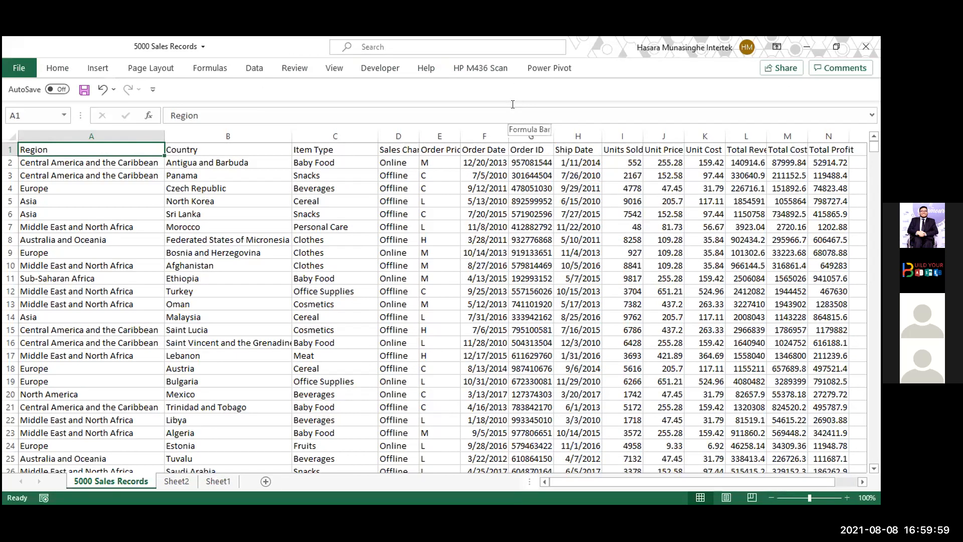
{"action": "key", "text": "Down"}
{"action": "key", "text": "Down"}
{"action": "key", "text": "Right"}
{"action": "key", "text": "Up"}
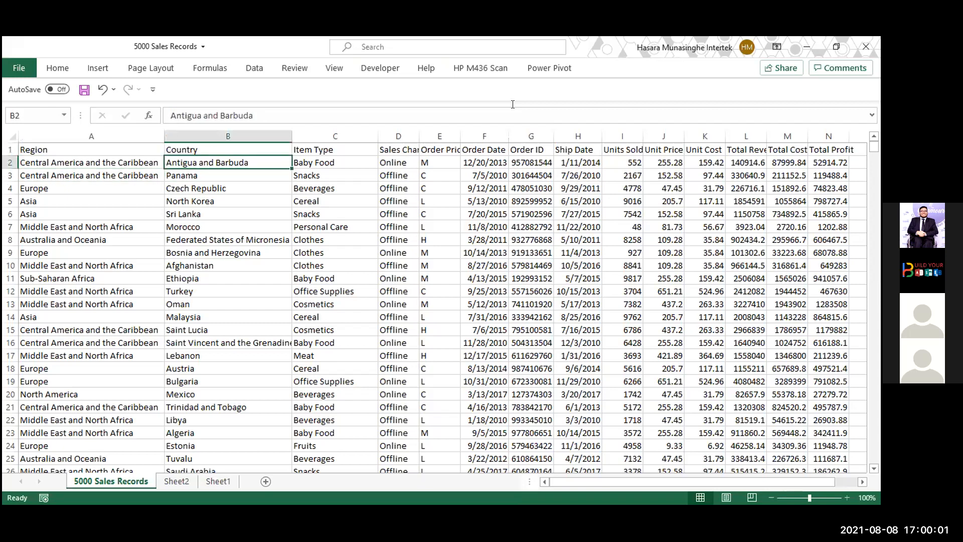
{"action": "key", "text": "Down"}
{"action": "key", "text": "Up"}
Step: Select header row 1 and give it a bottom border
{"action": "left_click", "coordinate": [56, 73]}
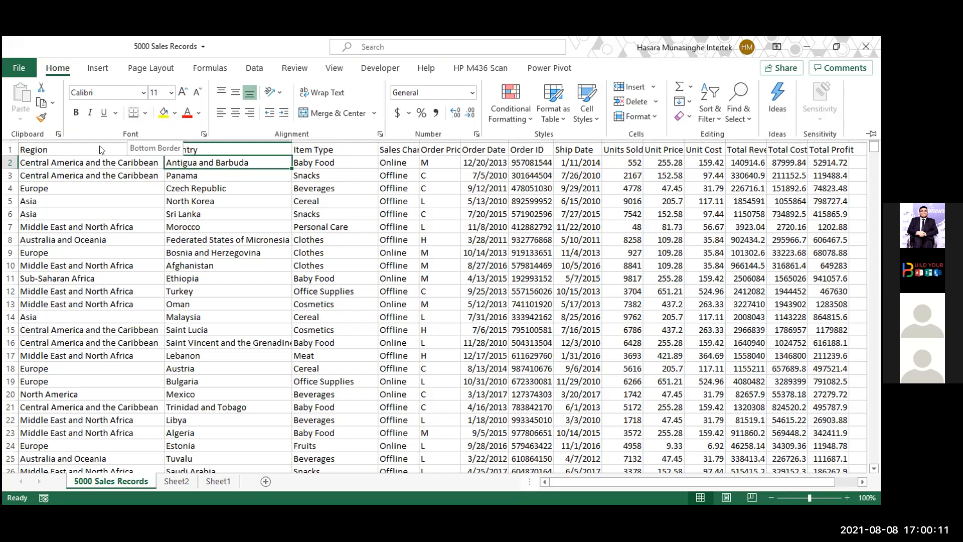
{"action": "left_click", "coordinate": [9, 150]}
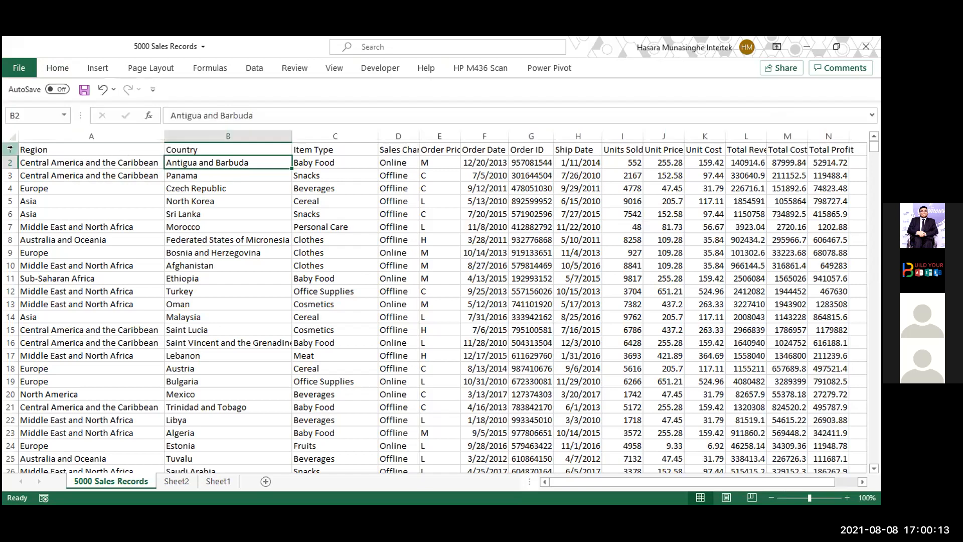
{"action": "left_click", "coordinate": [9, 149]}
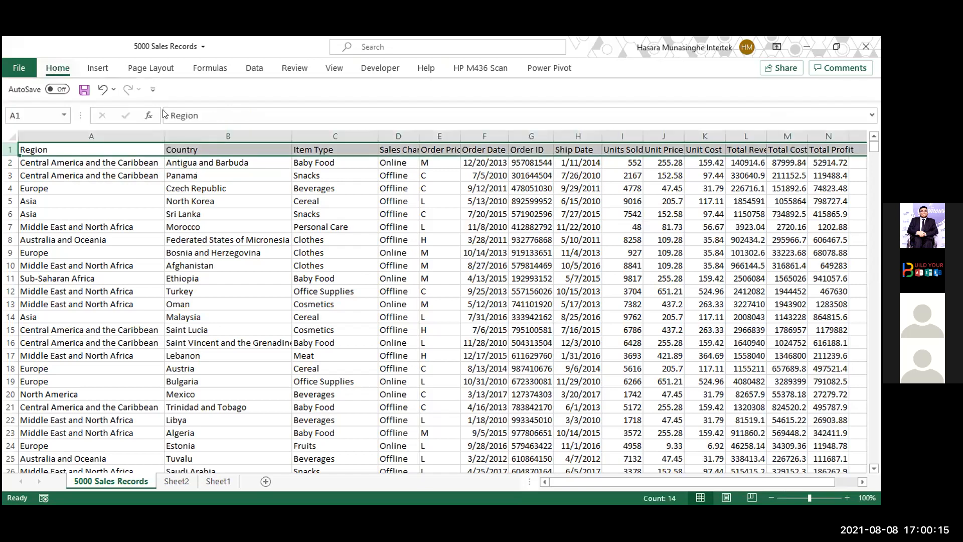
{"action": "left_click", "coordinate": [57, 71]}
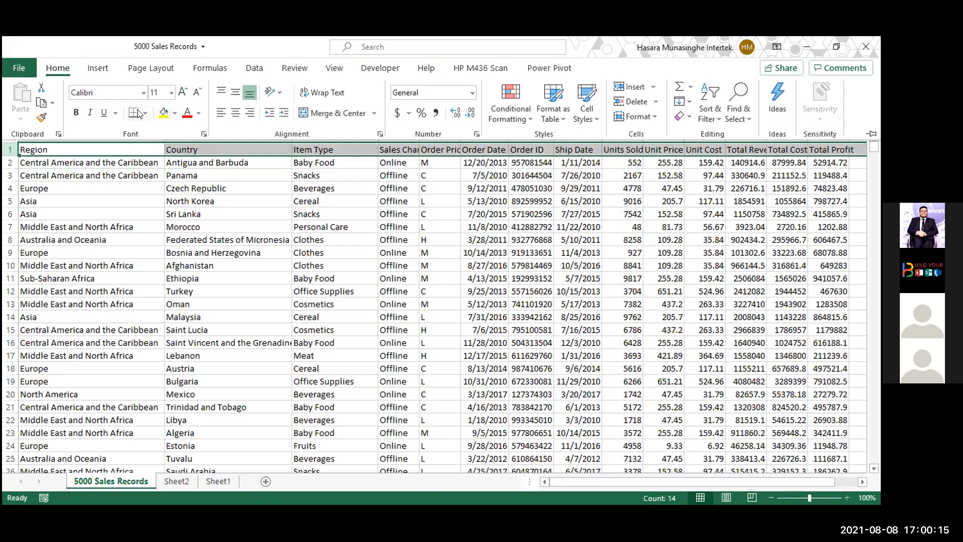
{"action": "left_click", "coordinate": [126, 155]}
Step: Select the whole Region column and give it a right border
{"action": "left_click", "coordinate": [118, 136]}
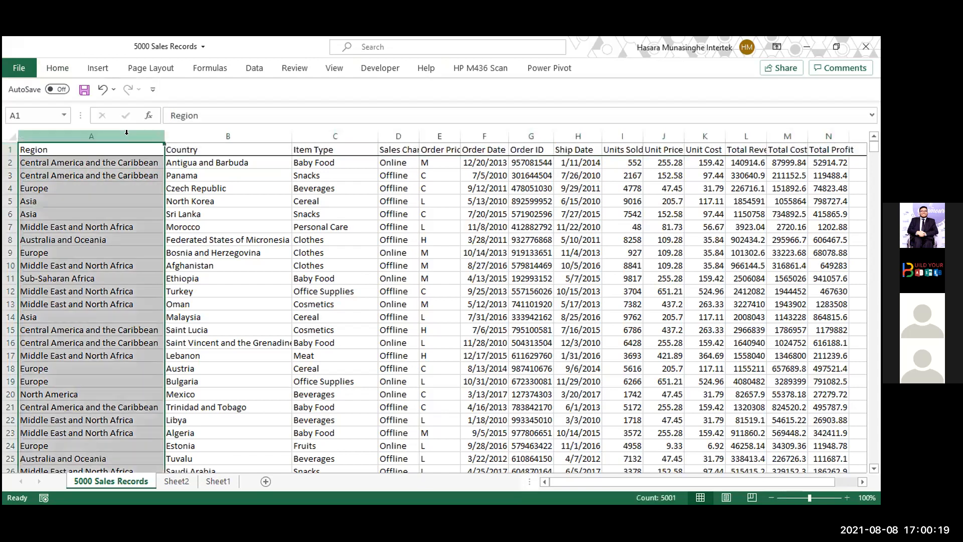
{"action": "left_click", "coordinate": [64, 71]}
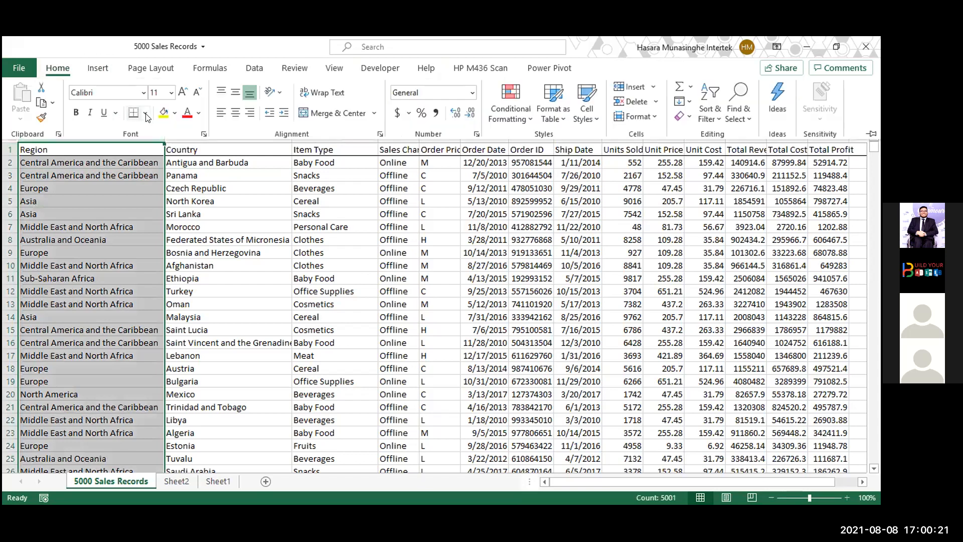
{"action": "left_click", "coordinate": [145, 115]}
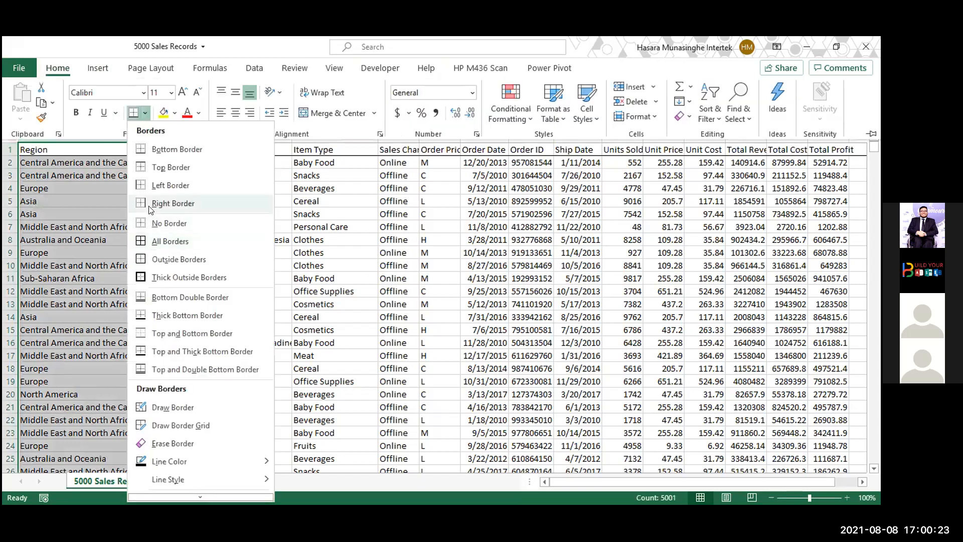
{"action": "left_click", "coordinate": [225, 239]}
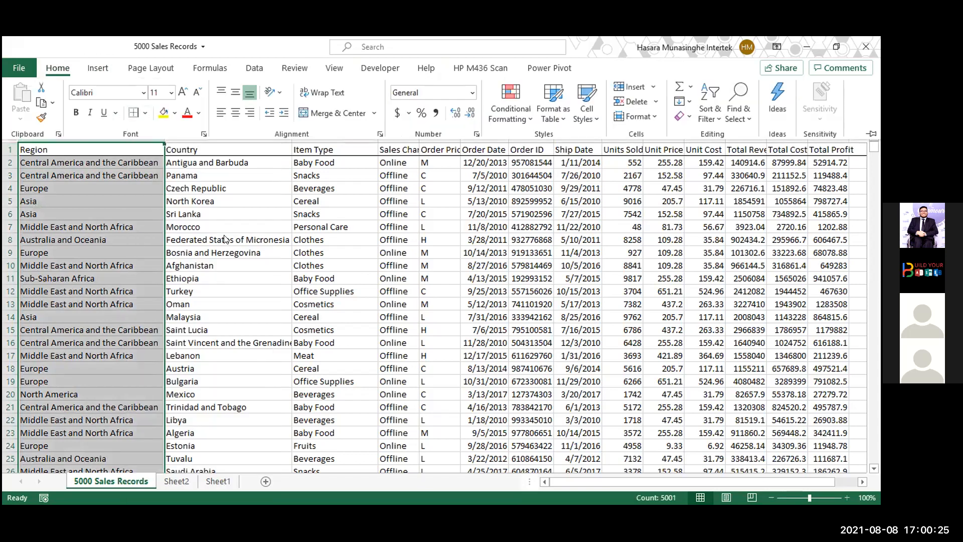
Step: Freeze the panes at cell B2 so both the header row and the Region column are locked
{"action": "left_click", "coordinate": [195, 159]}
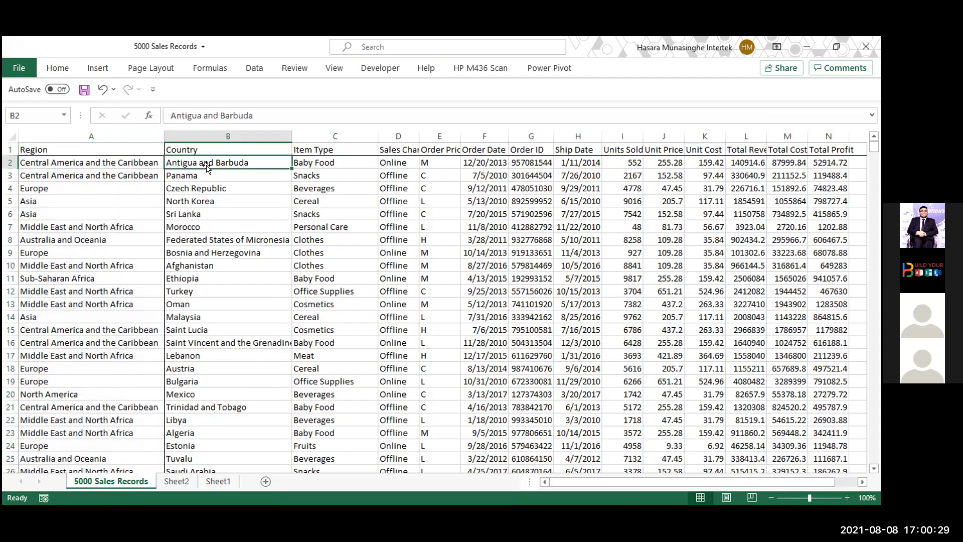
{"action": "left_click", "coordinate": [334, 70]}
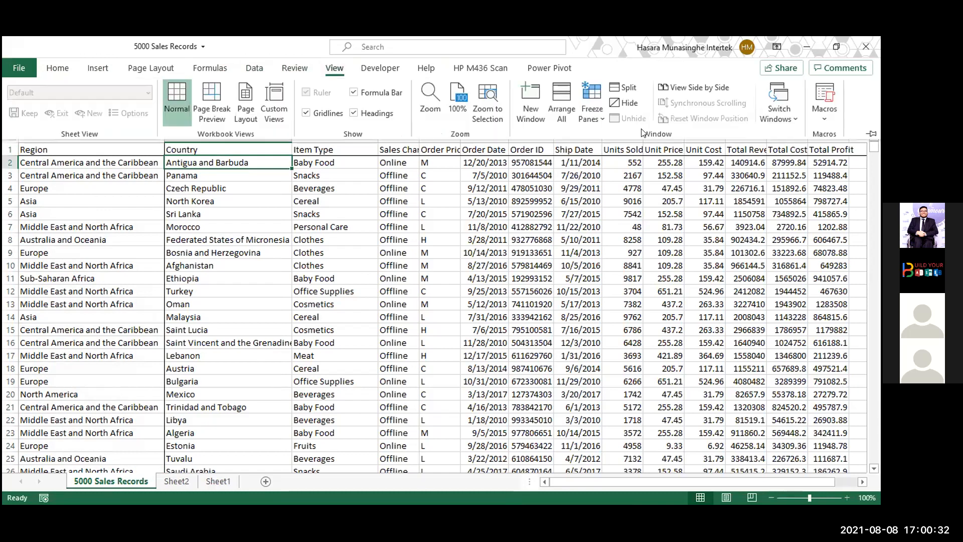
{"action": "left_click", "coordinate": [593, 120]}
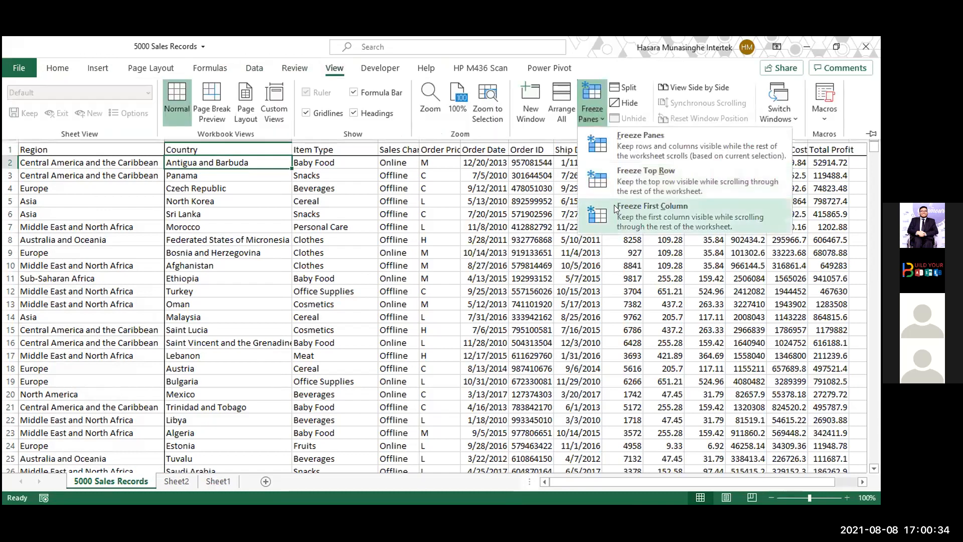
{"action": "left_click", "coordinate": [624, 148]}
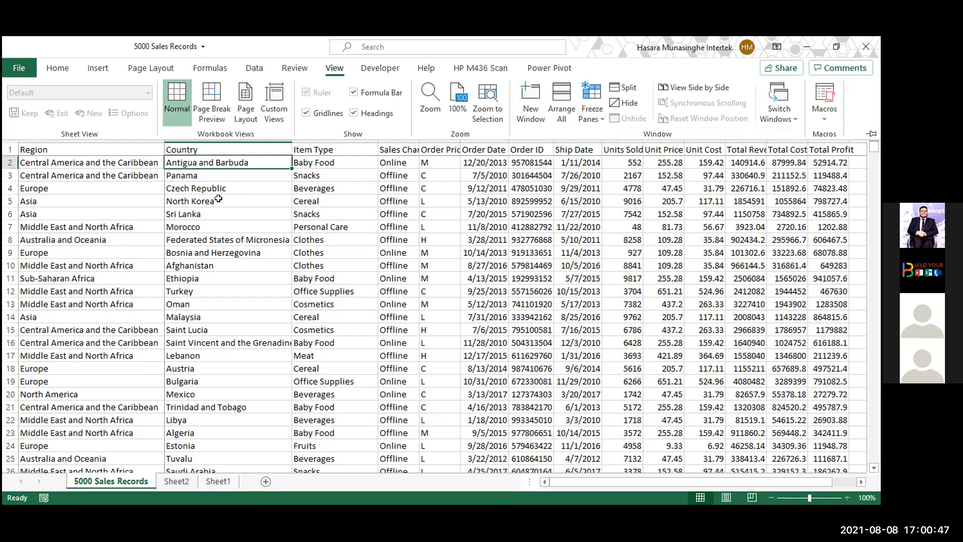
Step: Move down column B to about row 71 to check how the frozen header row behaves
{"action": "left_click", "coordinate": [214, 165]}
{"action": "key", "text": "Down"}
{"action": "key", "text": "Down"}
{"action": "key", "text": "Down"}
{"action": "key", "text": "Down"}
{"action": "key", "text": "Down"}
{"action": "key", "text": "Down"}
{"action": "key", "text": "Down"}
{"action": "key", "text": "Down"}
{"action": "key", "text": "Down"}
{"action": "key", "text": "Down"}
{"action": "key", "text": "Down"}
{"action": "key", "text": "Down"}
{"action": "key", "text": "Down"}
{"action": "key", "text": "Down"}
{"action": "key", "text": "Down"}
{"action": "key", "text": "Down"}
{"action": "key", "text": "Down"}
{"action": "key", "text": "Down"}
{"action": "key", "text": "Down"}
{"action": "key", "text": "Down"}
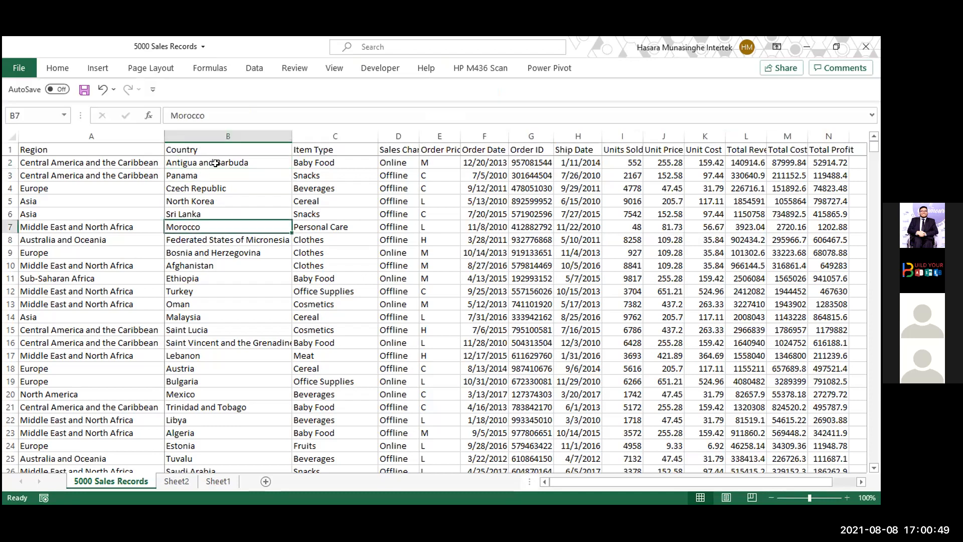
{"action": "key", "text": "Down"}
{"action": "key", "text": "Down"}
{"action": "key", "text": "Down"}
{"action": "key", "text": "Down"}
{"action": "key", "text": "Down"}
{"action": "key", "text": "Down"}
{"action": "key", "text": "Down"}
{"action": "key", "text": "Down"}
{"action": "key", "text": "Down"}
{"action": "key", "text": "Down"}
{"action": "key", "text": "Down"}
{"action": "key", "text": "Down"}
{"action": "key", "text": "Down"}
{"action": "key", "text": "Down"}
{"action": "key", "text": "Down"}
{"action": "key", "text": "Down"}
{"action": "key", "text": "Down"}
{"action": "key", "text": "Down"}
{"action": "key", "text": "Down"}
{"action": "key", "text": "Down"}
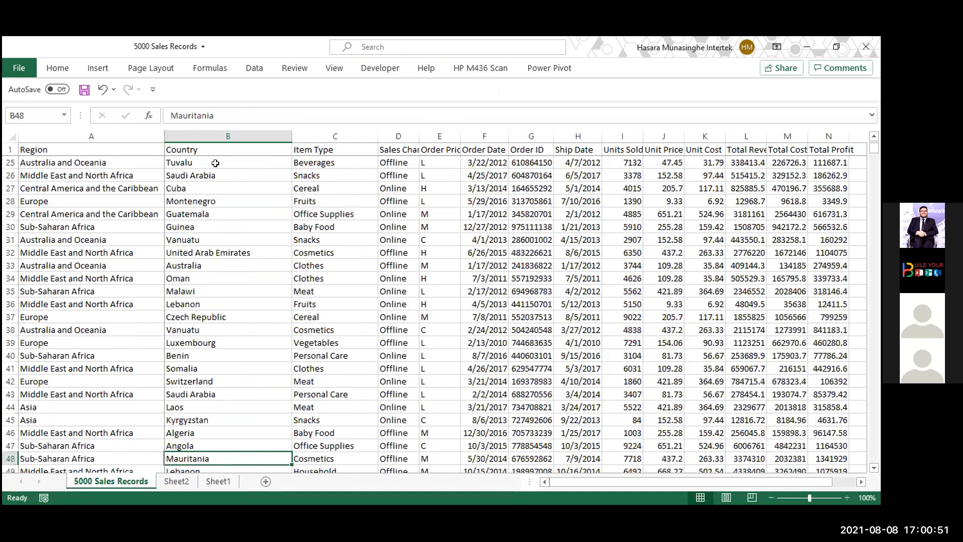
{"action": "key", "text": "Down"}
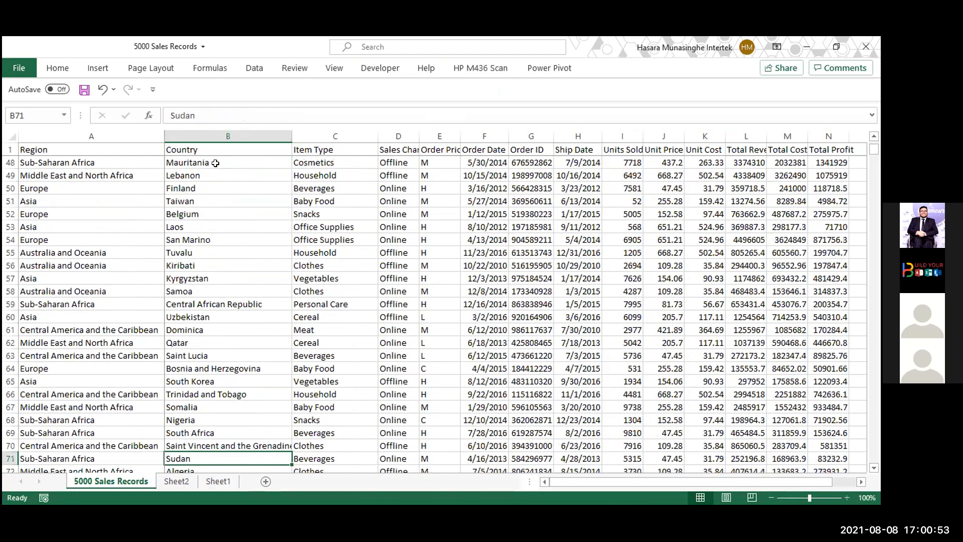
Step: Go back up column B to the Country header in cell B1
{"action": "key", "text": "Up"}
{"action": "key", "text": "Up"}
{"action": "key", "text": "Up"}
{"action": "key", "text": "Up"}
{"action": "key", "text": "Up"}
{"action": "key", "text": "Up"}
{"action": "key", "text": "Up"}
{"action": "key", "text": "Up"}
{"action": "key", "text": "Up"}
{"action": "key", "text": "Up"}
{"action": "key", "text": "Up"}
{"action": "key", "text": "Up"}
{"action": "key", "text": "Up"}
{"action": "key", "text": "Up"}
{"action": "key", "text": "Up"}
{"action": "key", "text": "Up"}
{"action": "key", "text": "Up"}
{"action": "key", "text": "Up"}
{"action": "key", "text": "Up"}
{"action": "key", "text": "Up"}
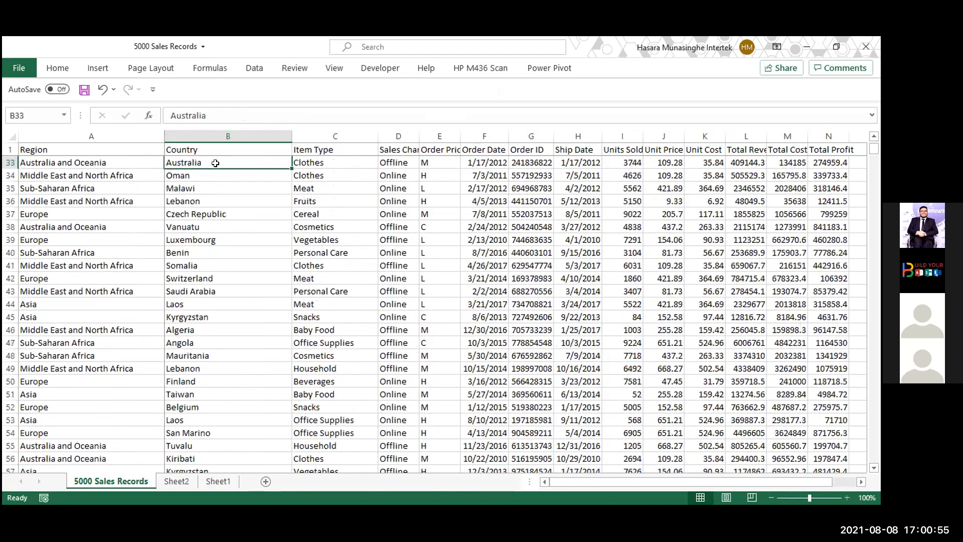
{"action": "key", "text": "Up"}
{"action": "key", "text": "Up"}
{"action": "key", "text": "Up"}
{"action": "key", "text": "Up"}
{"action": "key", "text": "Up"}
{"action": "key", "text": "Up"}
{"action": "key", "text": "Up"}
{"action": "key", "text": "Up"}
{"action": "key", "text": "Up"}
{"action": "key", "text": "Up"}
{"action": "key", "text": "Up"}
{"action": "key", "text": "Up"}
{"action": "key", "text": "Up"}
{"action": "key", "text": "Up"}
{"action": "key", "text": "Up"}
{"action": "key", "text": "Up"}
{"action": "key", "text": "Up"}
{"action": "key", "text": "Up"}
{"action": "key", "text": "Up"}
{"action": "key", "text": "Up"}
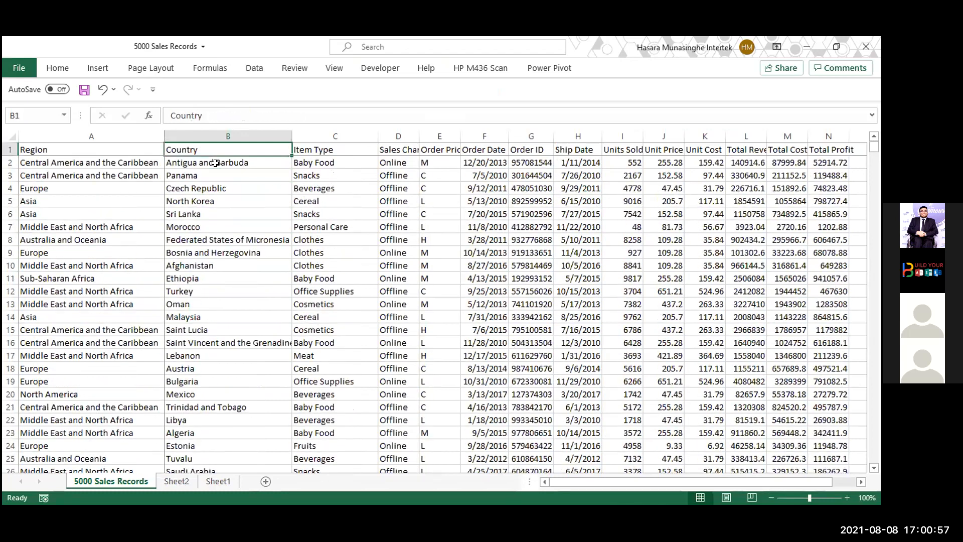
Step: Move along row 1 to about column AD to check how the frozen Region column behaves
{"action": "key", "text": "Right"}
{"action": "key", "text": "Right"}
{"action": "key", "text": "Right"}
{"action": "key", "text": "Right"}
{"action": "key", "text": "Right"}
{"action": "key", "text": "Right"}
{"action": "key", "text": "Right"}
{"action": "key", "text": "Right"}
{"action": "key", "text": "Right"}
{"action": "key", "text": "Right"}
{"action": "key", "text": "Right"}
{"action": "key", "text": "Right"}
{"action": "key", "text": "Right"}
{"action": "key", "text": "Right"}
{"action": "key", "text": "Right"}
{"action": "key", "text": "Right"}
{"action": "key", "text": "Right"}
{"action": "key", "text": "Right"}
{"action": "key", "text": "Right"}
{"action": "key", "text": "Right"}
{"action": "key", "text": "Right"}
{"action": "key", "text": "Right"}
{"action": "key", "text": "Right"}
{"action": "key", "text": "Right"}
Step: Go back along row 1 from column AD to the Sales Channel header area to check the locked Region column
{"action": "key", "text": "Left"}
{"action": "key", "text": "Left"}
{"action": "key", "text": "Left"}
{"action": "key", "text": "Left"}
{"action": "key", "text": "Left"}
{"action": "key", "text": "Left"}
{"action": "key", "text": "Left"}
{"action": "key", "text": "Left"}
{"action": "key", "text": "Left"}
{"action": "key", "text": "Left"}
{"action": "key", "text": "Left"}
{"action": "key", "text": "Left"}
{"action": "key", "text": "Left"}
{"action": "key", "text": "Left"}
{"action": "key", "text": "Left"}
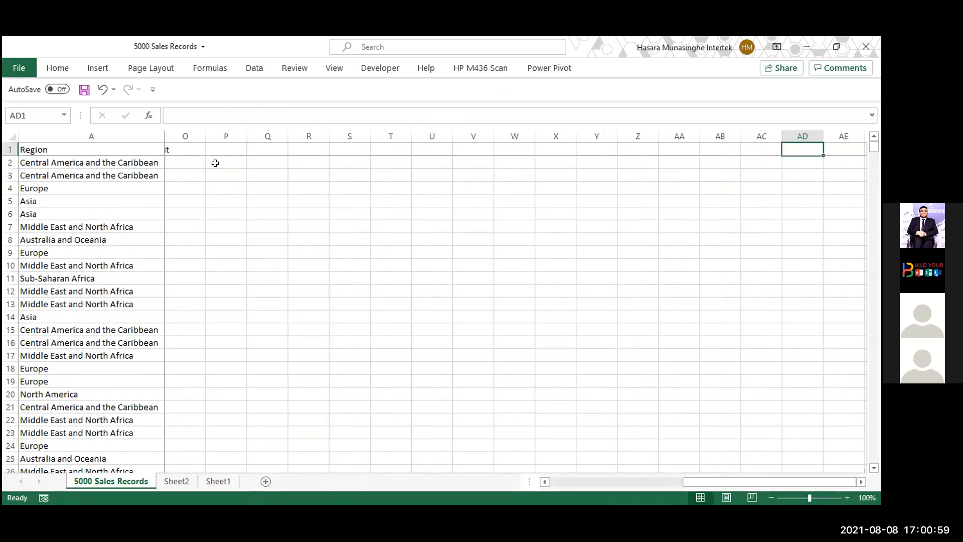
{"action": "key", "text": "Left"}
{"action": "key", "text": "Left"}
{"action": "key", "text": "Left"}
{"action": "key", "text": "Left"}
{"action": "key", "text": "Left"}
{"action": "key", "text": "Left"}
{"action": "key", "text": "Left"}
{"action": "key", "text": "Left"}
{"action": "key", "text": "Left"}
{"action": "key", "text": "Left"}
{"action": "key", "text": "Left"}
{"action": "key", "text": "Left"}
{"action": "key", "text": "Left"}
{"action": "key", "text": "Left"}
{"action": "key", "text": "Left"}
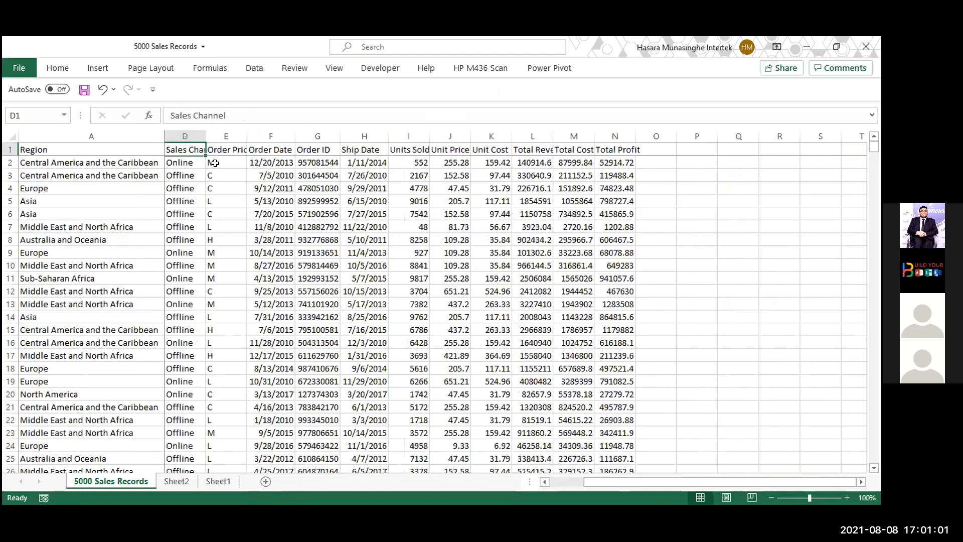
Step: Move along row 2 to about column T to check how the Region column behaves during sideways movement
{"action": "key", "text": "Down"}
{"action": "key", "text": "Right"}
{"action": "key", "text": "Right"}
{"action": "key", "text": "Right"}
{"action": "key", "text": "Right"}
{"action": "key", "text": "Right"}
{"action": "key", "text": "Right"}
{"action": "key", "text": "Right"}
{"action": "key", "text": "Right"}
{"action": "key", "text": "Right"}
{"action": "key", "text": "Right"}
{"action": "key", "text": "Right"}
{"action": "key", "text": "Right"}
{"action": "key", "text": "Right"}
{"action": "key", "text": "Right"}
{"action": "key", "text": "Right"}
{"action": "key", "text": "Right"}
{"action": "key", "text": "Right"}
{"action": "key", "text": "Right"}
{"action": "key", "text": "Right"}
{"action": "key", "text": "Right"}
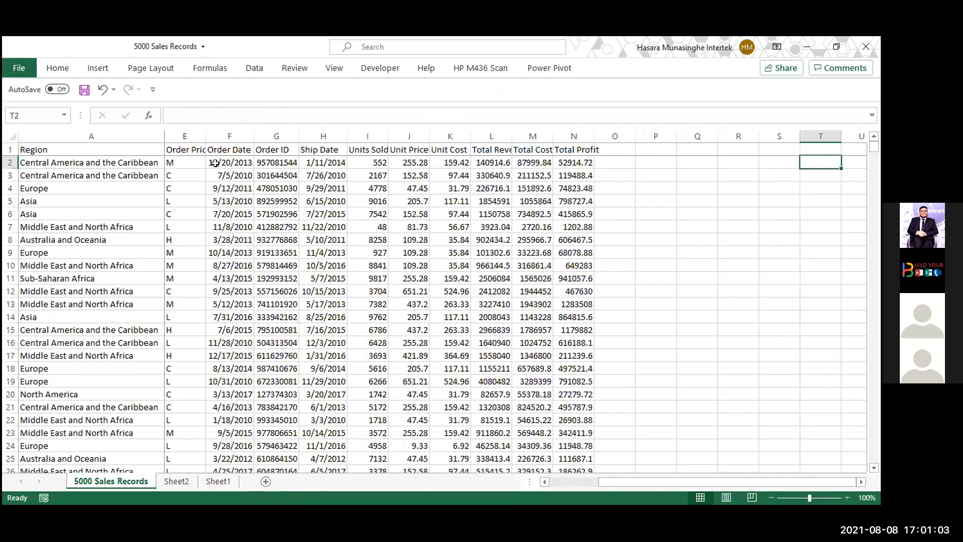
Step: Return along row 2 to cell B2 in the Country column
{"action": "key", "text": "Left"}
{"action": "key", "text": "Left"}
{"action": "key", "text": "Left"}
{"action": "key", "text": "Left"}
{"action": "key", "text": "Left"}
{"action": "key", "text": "Left"}
{"action": "key", "text": "Left"}
{"action": "key", "text": "Left"}
{"action": "key", "text": "Left"}
{"action": "key", "text": "Left"}
{"action": "key", "text": "Left"}
{"action": "key", "text": "Left"}
{"action": "key", "text": "Left"}
{"action": "key", "text": "Left"}
{"action": "key", "text": "Left"}
{"action": "key", "text": "Left"}
{"action": "key", "text": "Left"}
{"action": "key", "text": "Left"}
{"action": "key", "text": "Left"}
{"action": "key", "text": "Left"}
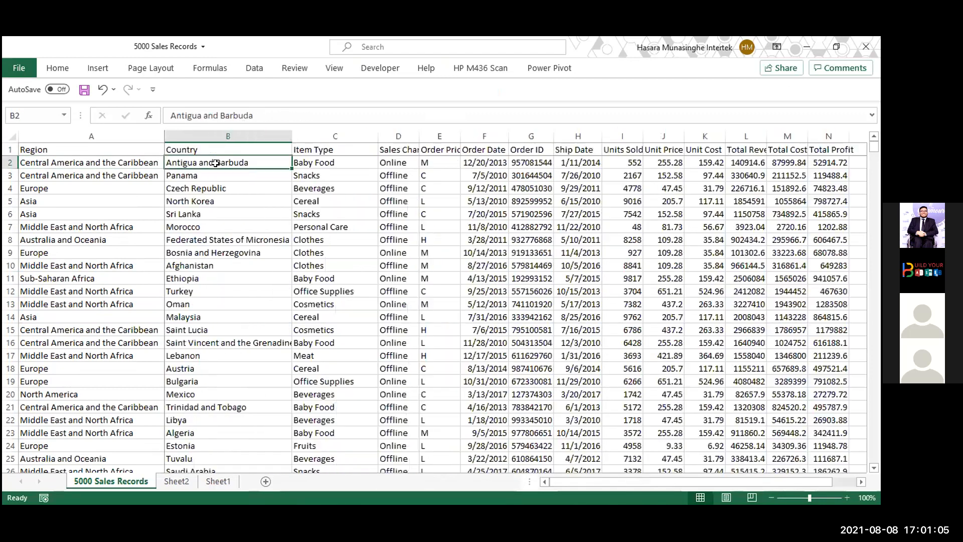
Step: Toggle the Freeze Panes setting for the header row and Region column, with cell B2 as the reference
{"action": "key", "text": "Up"}
{"action": "key", "text": "Right"}
{"action": "key", "text": "Left"}
{"action": "key", "text": "Down"}
{"action": "key", "text": "Right"}
{"action": "left_click", "coordinate": [335, 68]}
{"action": "left_click", "coordinate": [597, 92]}
{"action": "left_click", "coordinate": [629, 143]}
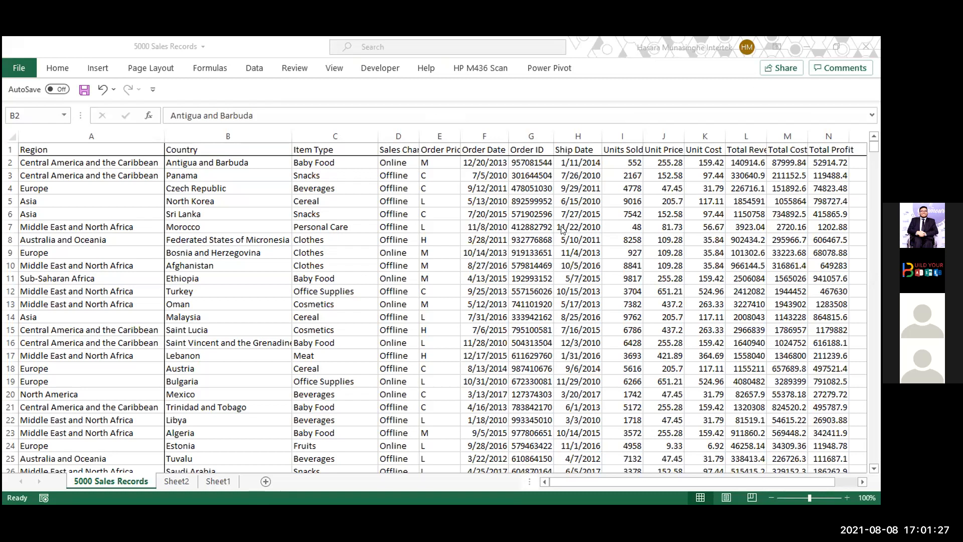
{"action": "left_click", "coordinate": [289, 268]}
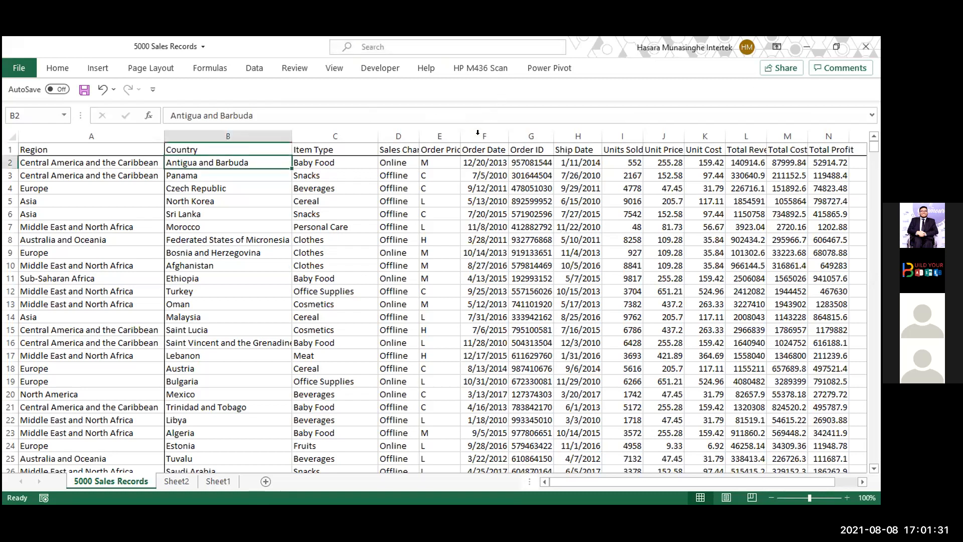
{"action": "key", "text": "alt"}
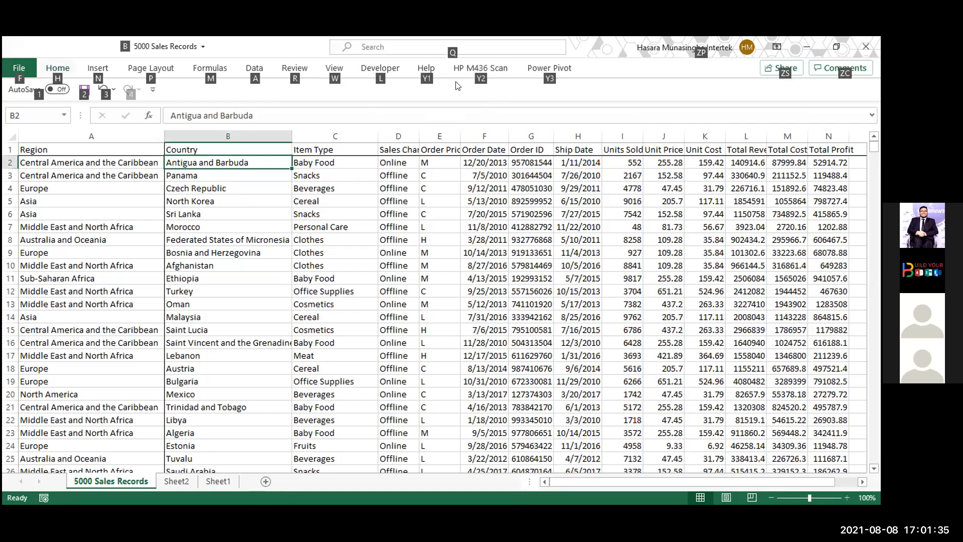
{"action": "key", "text": "w"}
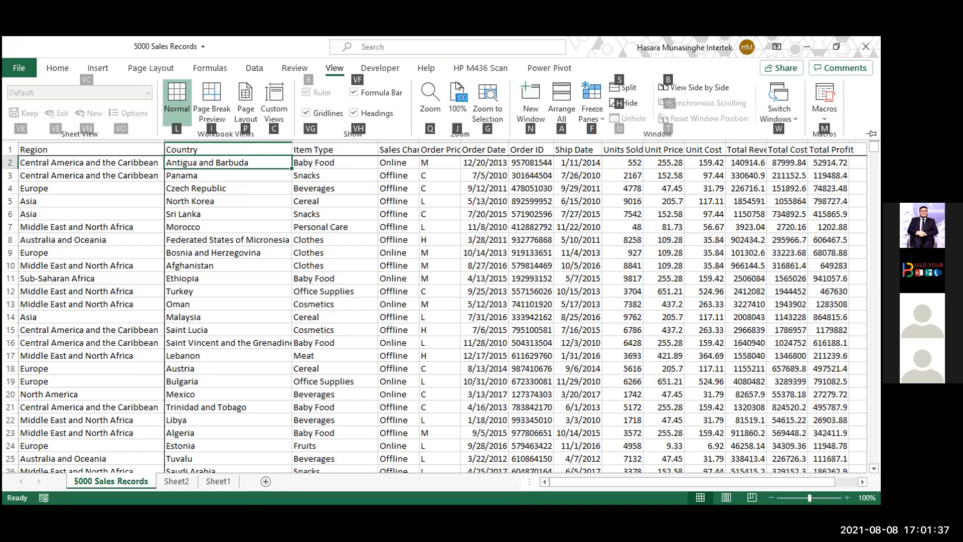
{"action": "key", "text": "Escape"}
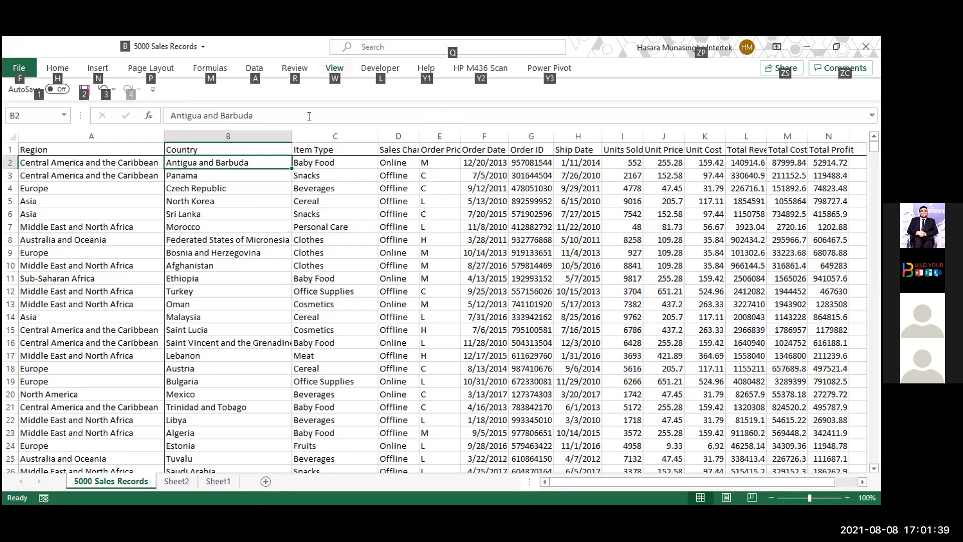
{"action": "key", "text": "Escape"}
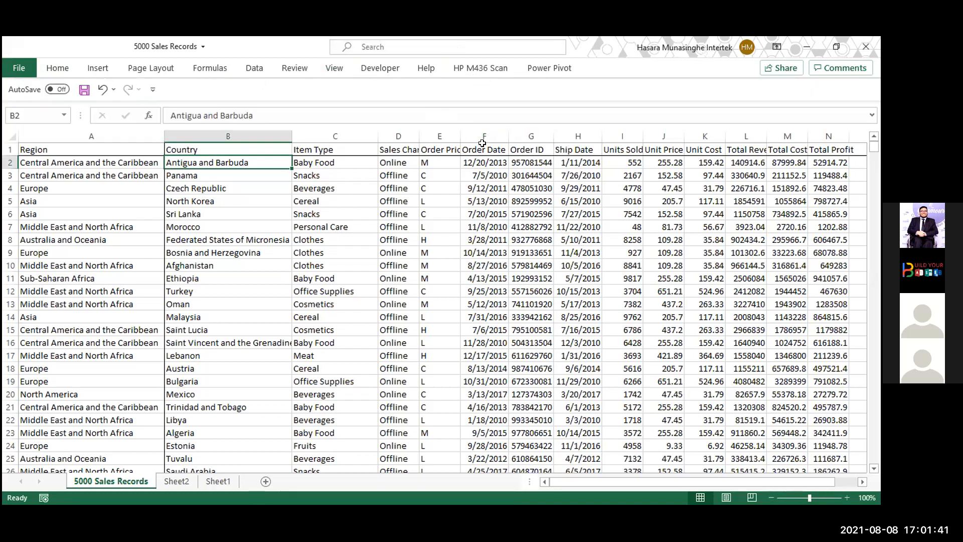
{"action": "key", "text": "alt+Tab"}
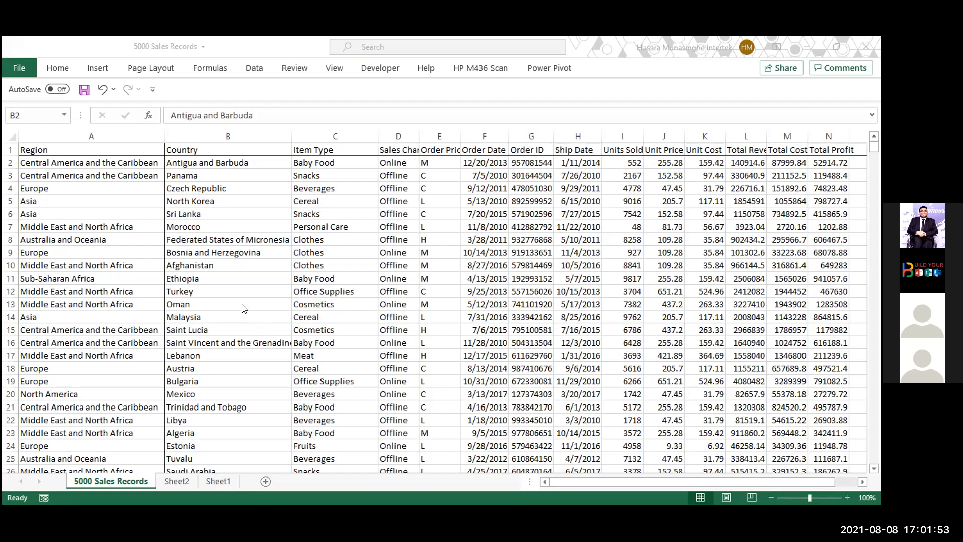
Step: Switch to Sheet1 and enter the sample reference text A$4$ in cell F4989
{"action": "left_click", "coordinate": [207, 482]}
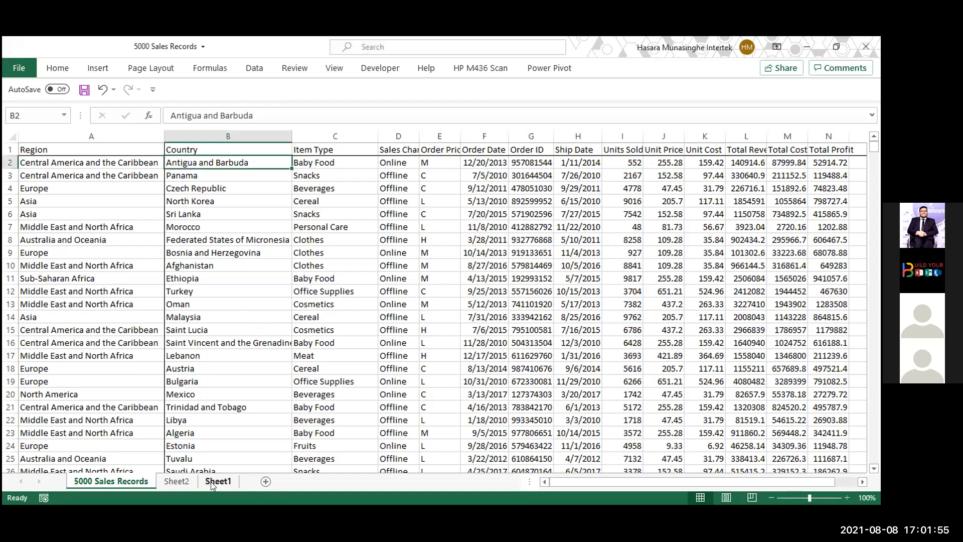
{"action": "left_click", "coordinate": [258, 306]}
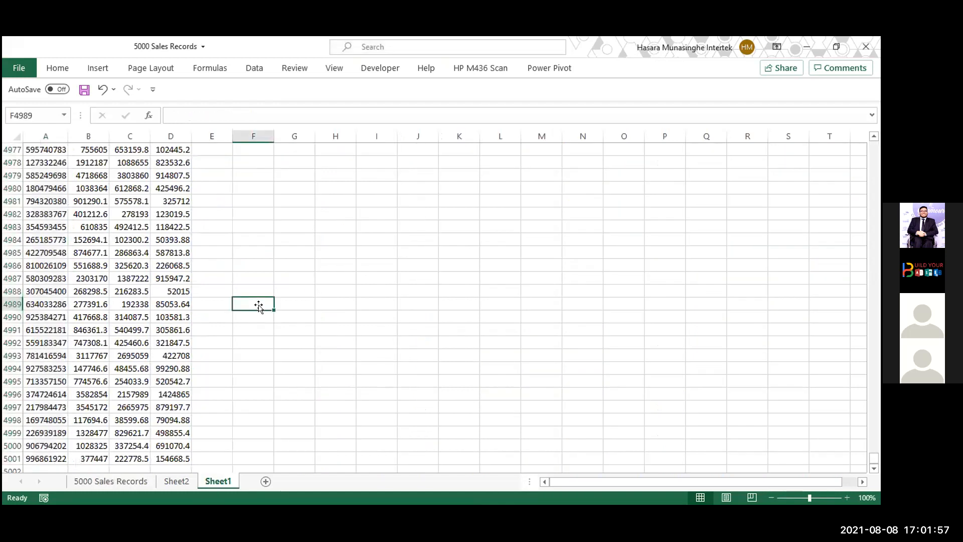
{"action": "type", "text": "A$"}
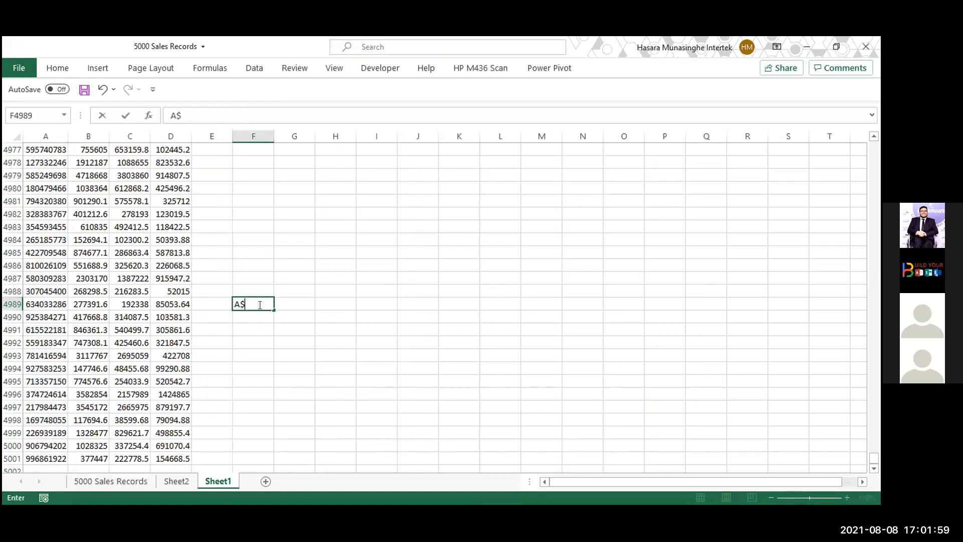
{"action": "type", "text": "$"}
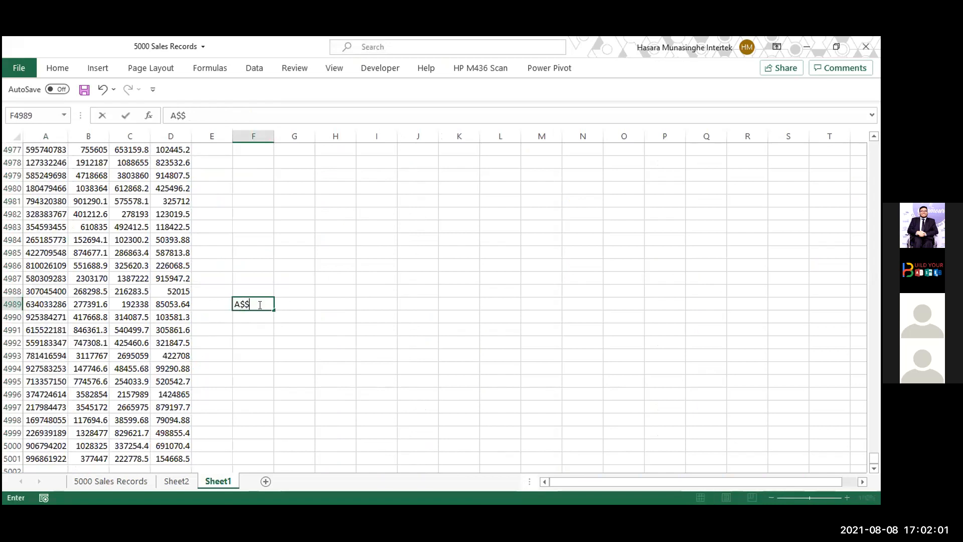
{"action": "key", "text": "BackSpace"}
{"action": "type", "text": "4$"}
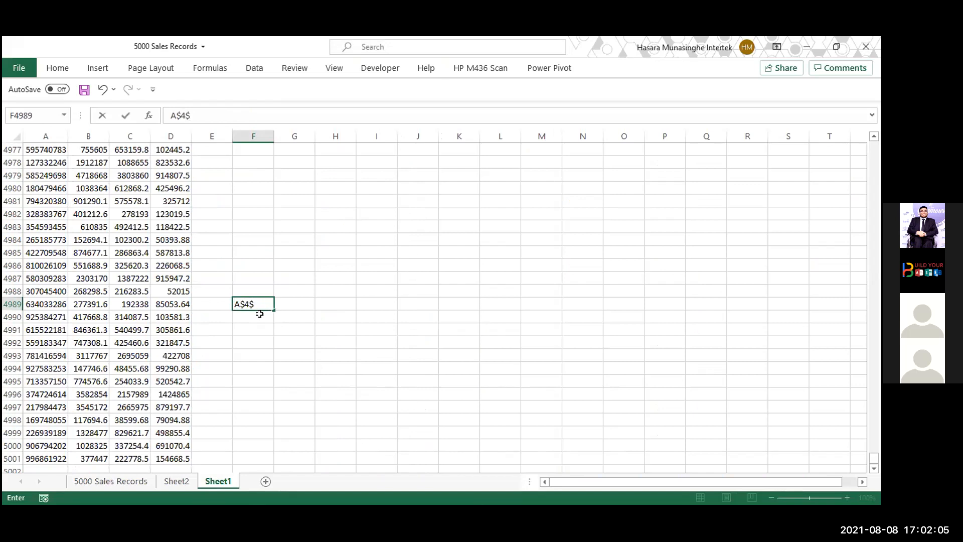
{"action": "left_click", "coordinate": [277, 303]}
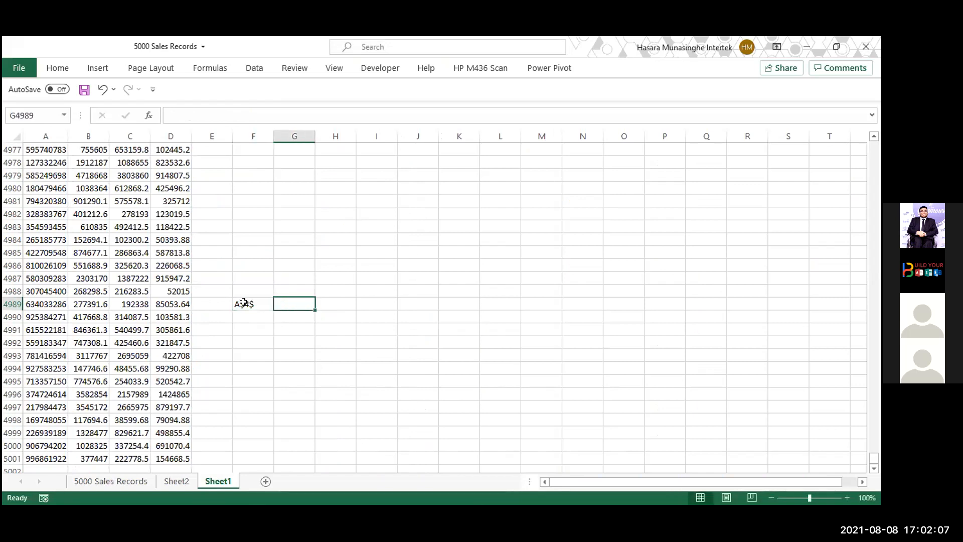
Step: Clear the sample reference text from cell F4989
{"action": "left_click", "coordinate": [243, 302]}
{"action": "key", "text": "Delete"}
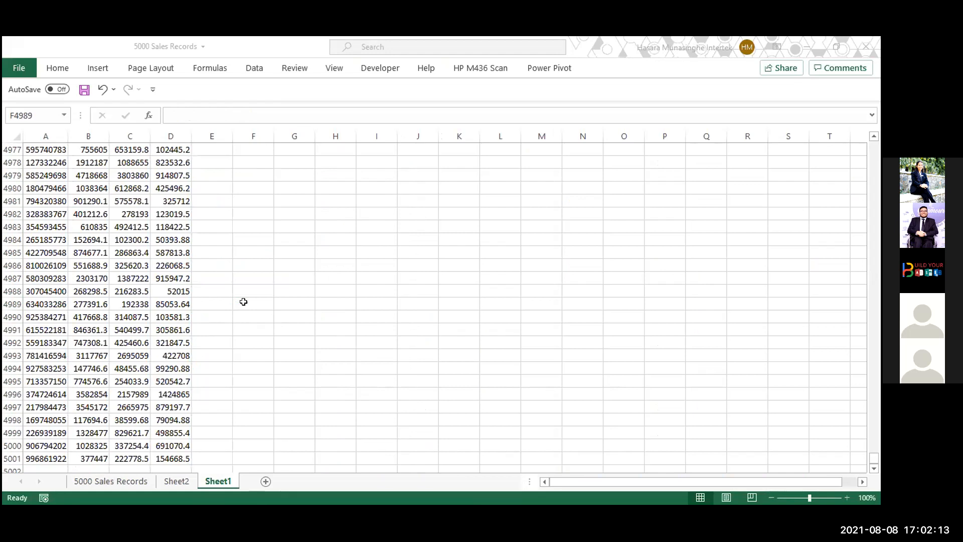
{"action": "left_click", "coordinate": [219, 345]}
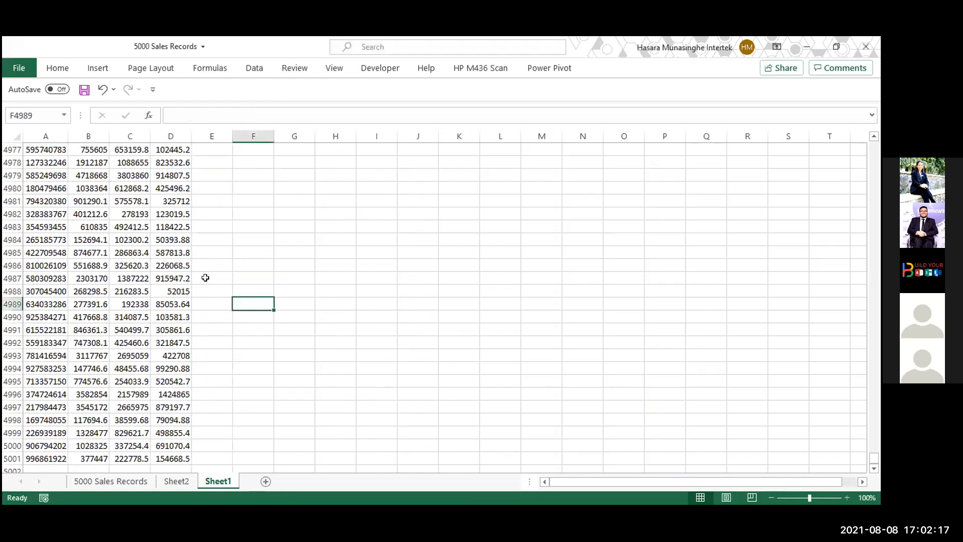
Step: Go from the last rows of Sheet1's Order ID column back up to the header and move down to cell A15
{"action": "left_click", "coordinate": [159, 291]}
{"action": "key", "text": "Left"}
{"action": "key", "text": "Left"}
{"action": "key", "text": "Left"}
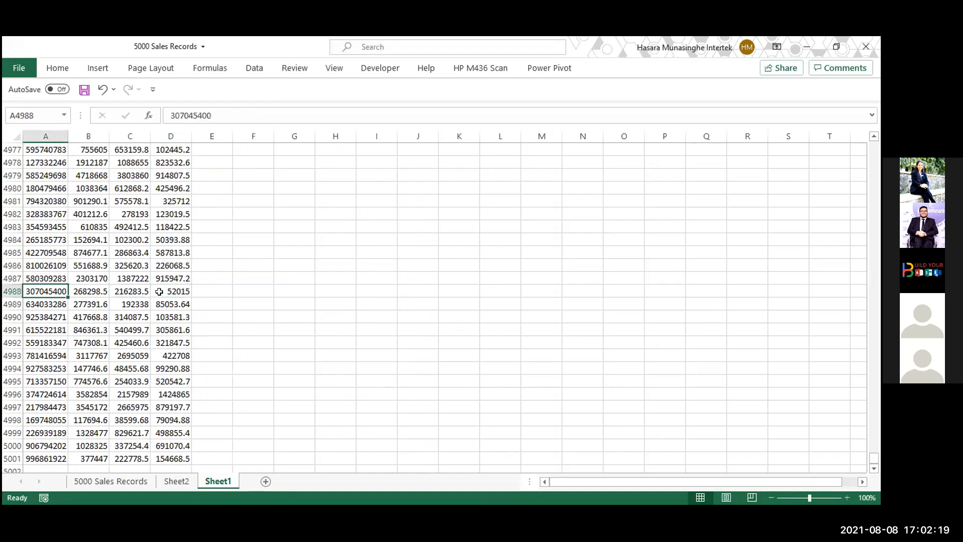
{"action": "key", "text": "Up"}
{"action": "key", "text": "Up"}
{"action": "key", "text": "Up"}
{"action": "key", "text": "Up"}
{"action": "key", "text": "Up"}
{"action": "key", "text": "Up"}
{"action": "key", "text": "Up"}
{"action": "key", "text": "Up"}
{"action": "key", "text": "Up"}
{"action": "key", "text": "Up"}
{"action": "key", "text": "Up"}
{"action": "key", "text": "Up"}
{"action": "key", "text": "Up"}
{"action": "key", "text": "Up"}
{"action": "key", "text": "Up"}
{"action": "key", "text": "Up"}
{"action": "key", "text": "Up"}
{"action": "key", "text": "Up"}
{"action": "key", "text": "Up"}
{"action": "key", "text": "Up"}
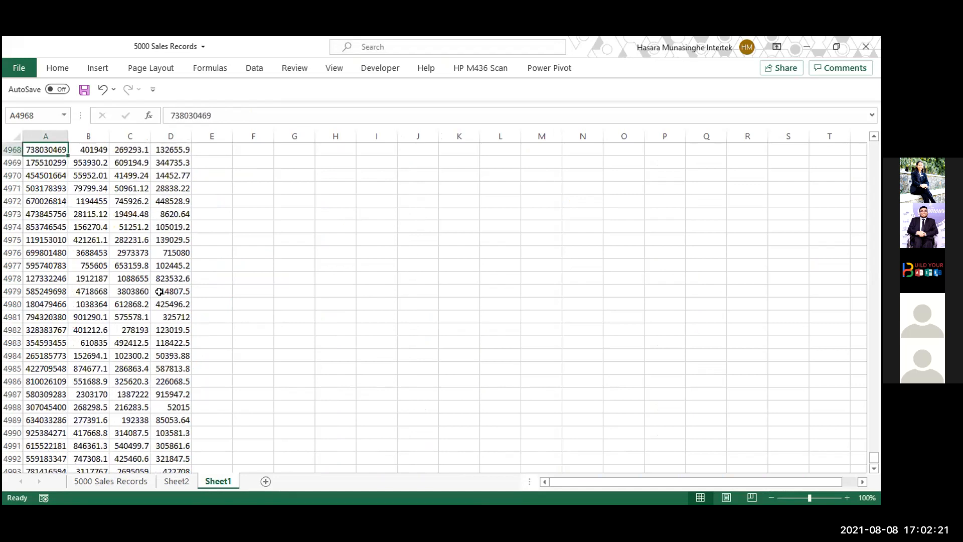
{"action": "key", "text": "Up"}
{"action": "key", "text": "Up"}
{"action": "key", "text": "Up"}
{"action": "key", "text": "Up"}
{"action": "key", "text": "Up"}
{"action": "key", "text": "Up"}
{"action": "key", "text": "Up"}
{"action": "key", "text": "Up"}
{"action": "key", "text": "Up"}
{"action": "key", "text": "Up"}
{"action": "key", "text": "Up"}
{"action": "key", "text": "Up"}
{"action": "key", "text": "Up"}
{"action": "key", "text": "Up"}
{"action": "key", "text": "Up"}
{"action": "key", "text": "Up"}
{"action": "key", "text": "Up"}
{"action": "key", "text": "Up"}
{"action": "key", "text": "Up"}
{"action": "key", "text": "Up"}
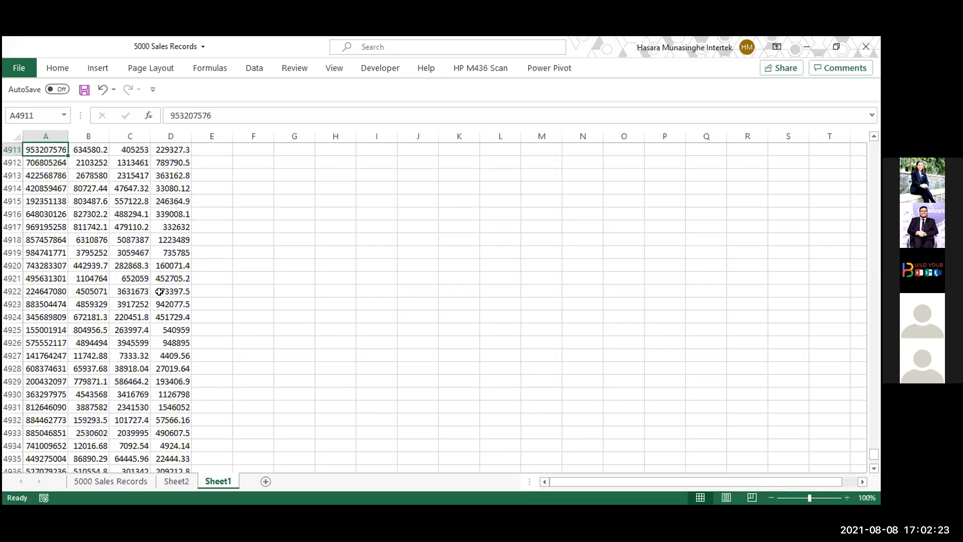
{"action": "key", "text": "Up"}
{"action": "key", "text": "Up"}
{"action": "key", "text": "Up"}
{"action": "key", "text": "Up"}
{"action": "key", "text": "Up"}
{"action": "key", "text": "Up"}
{"action": "key", "text": "Up"}
{"action": "key", "text": "Up"}
{"action": "key", "text": "Up"}
{"action": "key", "text": "Up"}
{"action": "key", "text": "Up"}
{"action": "key", "text": "Up"}
{"action": "key", "text": "Up"}
{"action": "key", "text": "Up"}
{"action": "key", "text": "Up"}
{"action": "key", "text": "Up"}
{"action": "key", "text": "Up"}
{"action": "key", "text": "Up"}
{"action": "key", "text": "Up"}
{"action": "key", "text": "Up"}
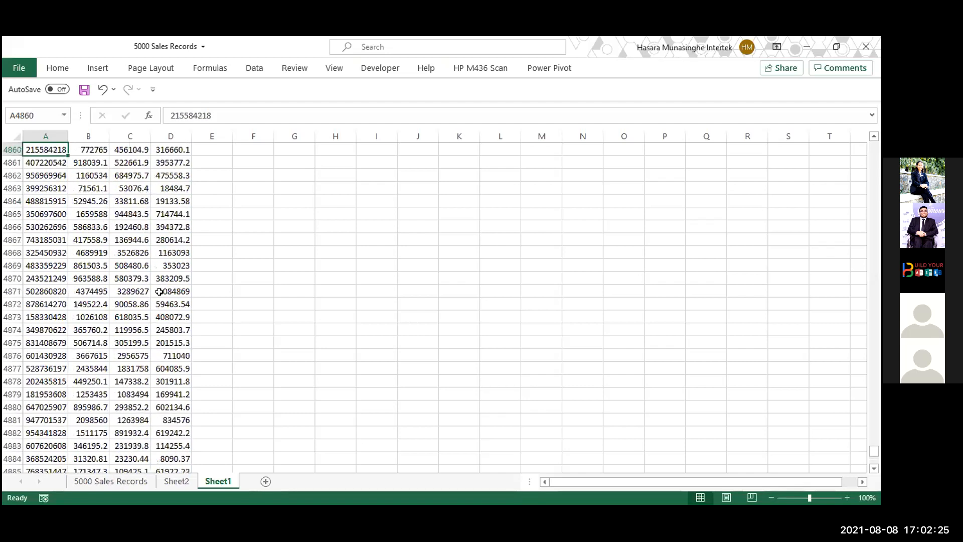
{"action": "key", "text": "ctrl+Up"}
{"action": "key", "text": "Down"}
{"action": "key", "text": "Down"}
{"action": "key", "text": "Down"}
{"action": "key", "text": "Down"}
{"action": "key", "text": "Down"}
{"action": "key", "text": "Down"}
{"action": "key", "text": "Down"}
{"action": "key", "text": "Down"}
{"action": "key", "text": "Down"}
{"action": "key", "text": "Down"}
{"action": "key", "text": "Down"}
{"action": "key", "text": "Down"}
{"action": "key", "text": "Down"}
{"action": "key", "text": "Down"}
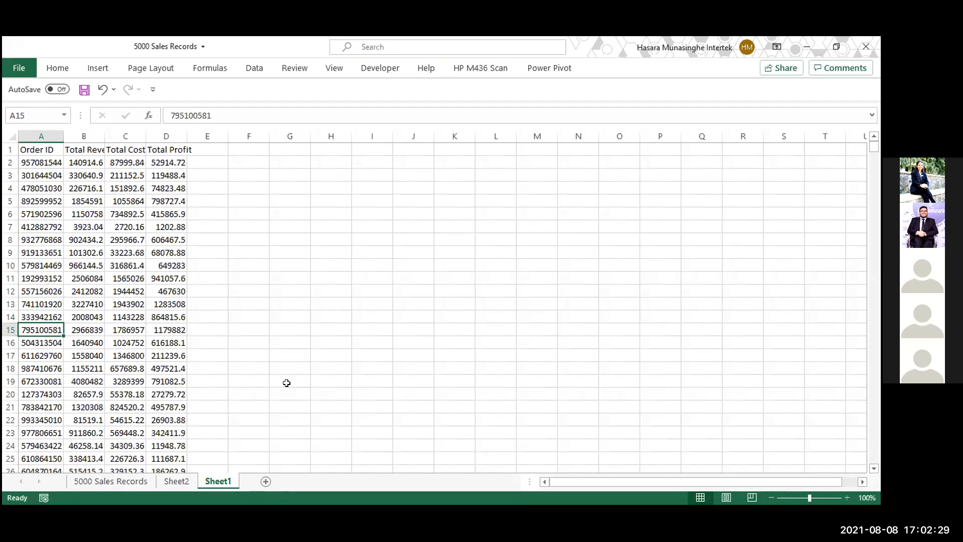
Step: Compare the layouts of the 5000 Sales Records sheet and Sheet2, ending on the 5000 Sales Records sheet
{"action": "left_click", "coordinate": [120, 481]}
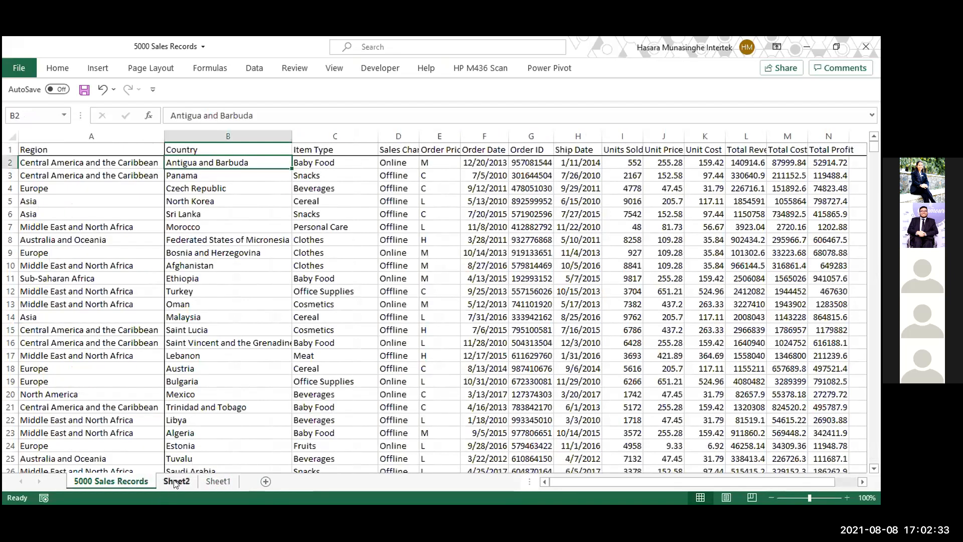
{"action": "left_click", "coordinate": [62, 145]}
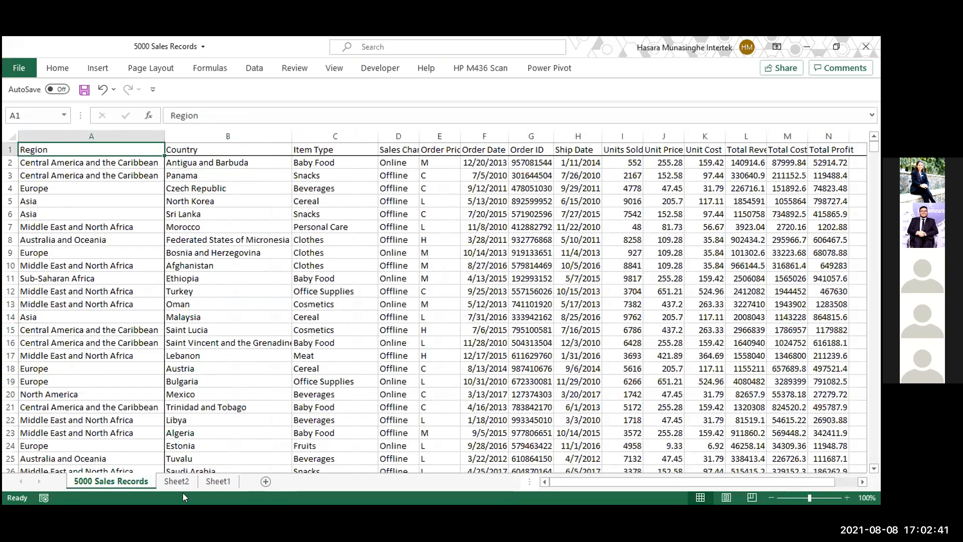
{"action": "left_click", "coordinate": [177, 482]}
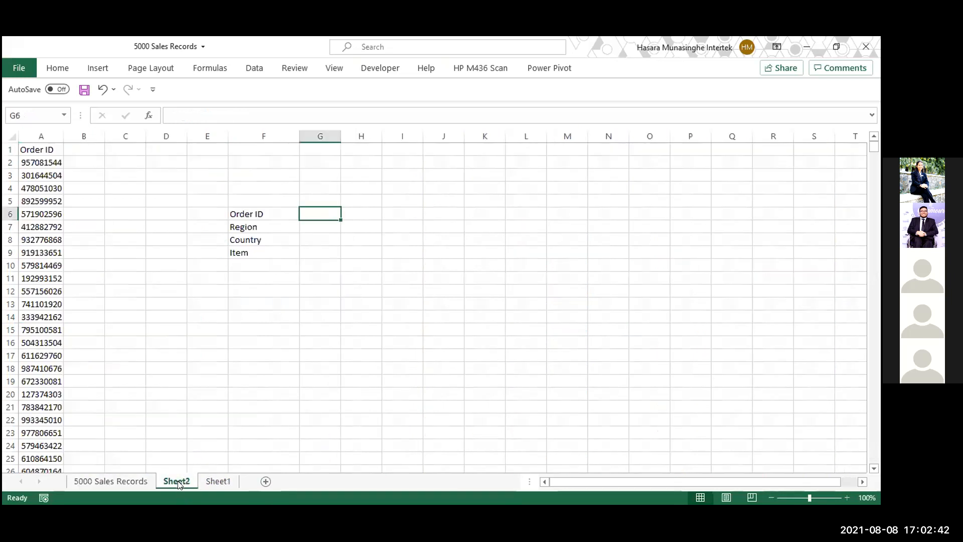
{"action": "left_click", "coordinate": [136, 483]}
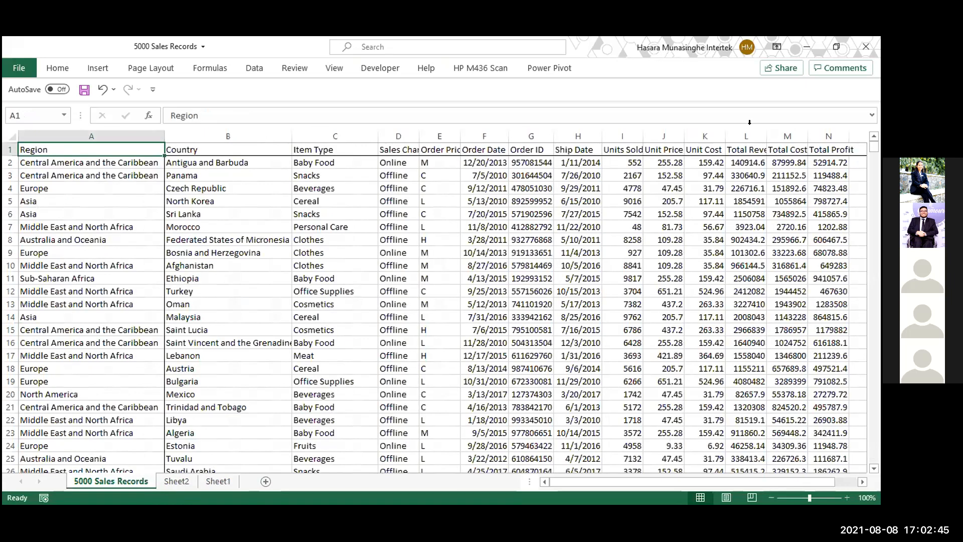
{"action": "left_click", "coordinate": [749, 127]}
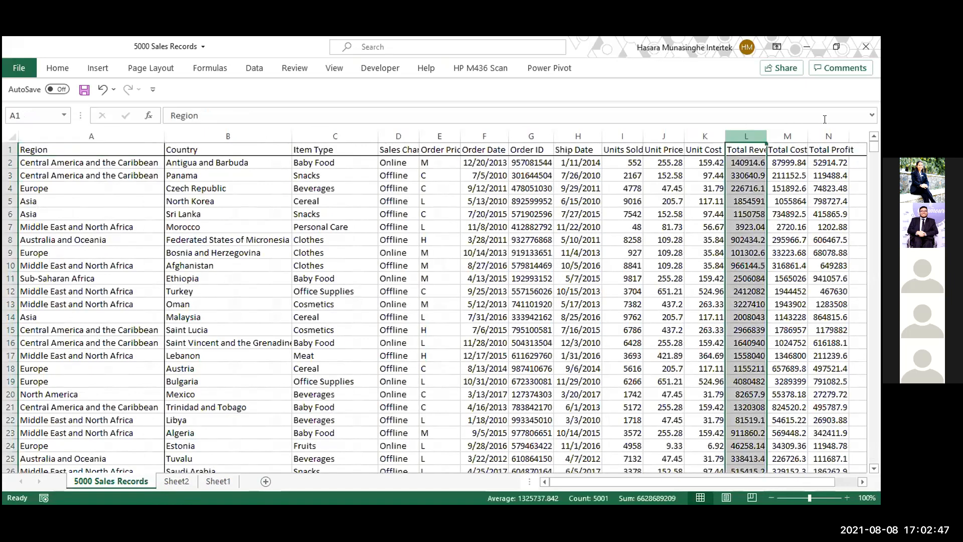
{"action": "key", "text": "ctrl+c"}
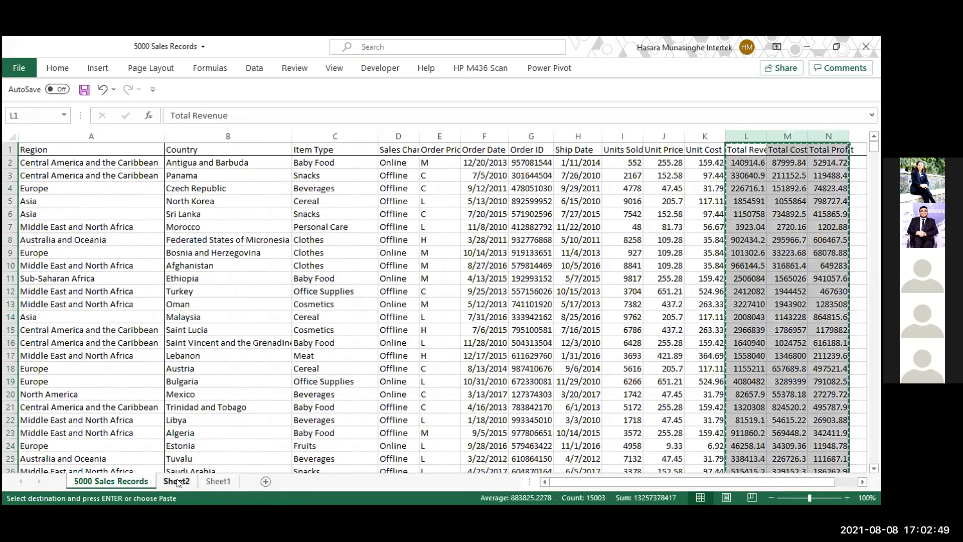
{"action": "left_click", "coordinate": [177, 481]}
{"action": "left_click", "coordinate": [77, 133]}
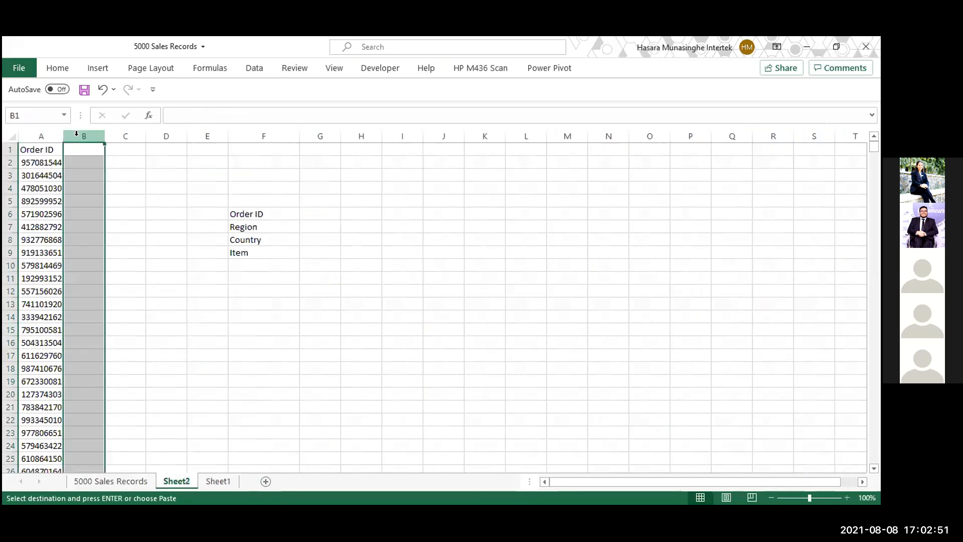
{"action": "right_click", "coordinate": [79, 136]}
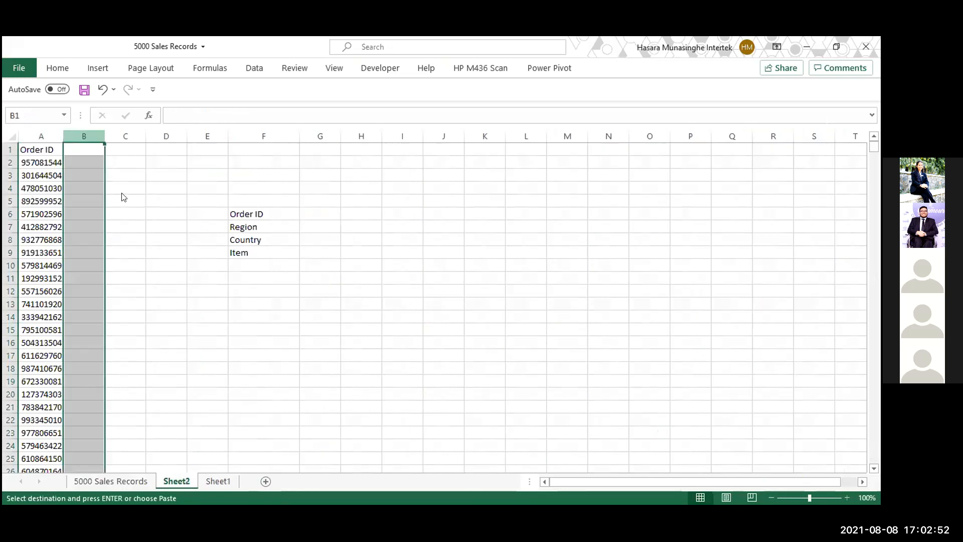
{"action": "left_click", "coordinate": [223, 339]}
Step: Check the totals columns on Sheet1 and clear the contents of columns L to N on the 5000 Sales Records sheet
{"action": "left_click", "coordinate": [219, 481]}
{"action": "left_click", "coordinate": [110, 481]}
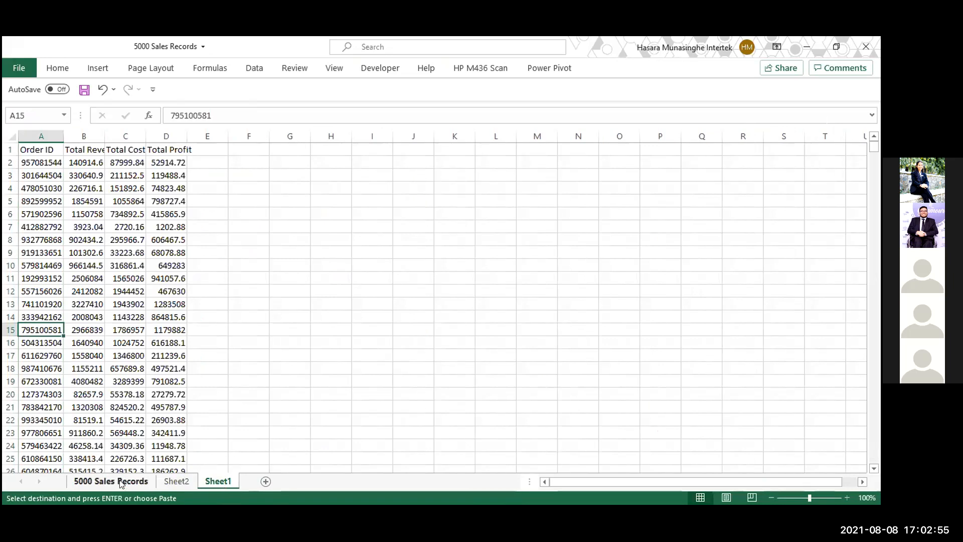
{"action": "left_click_drag", "start_coordinate": [740, 128], "coordinate": [824, 116]}
{"action": "key", "text": "Delete"}
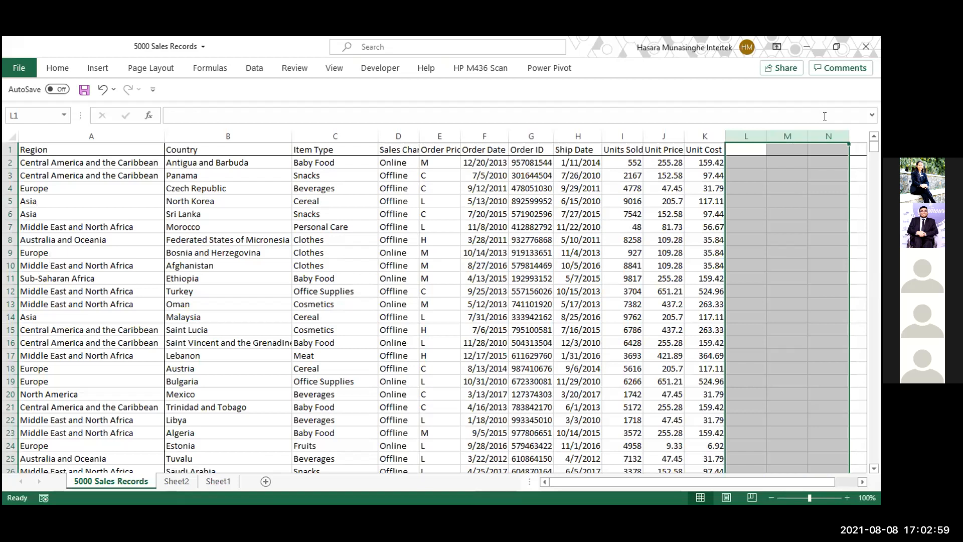
Step: Convert the range A1:K5001 on the 5000 Sales Records sheet into a table with headers
{"action": "left_click", "coordinate": [76, 144]}
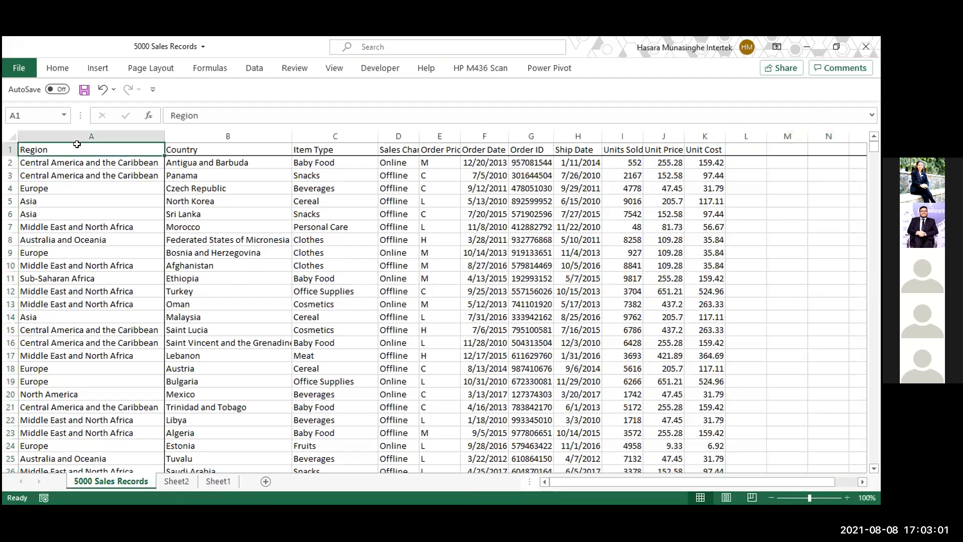
{"action": "key", "text": "ctrl+shift+Down"}
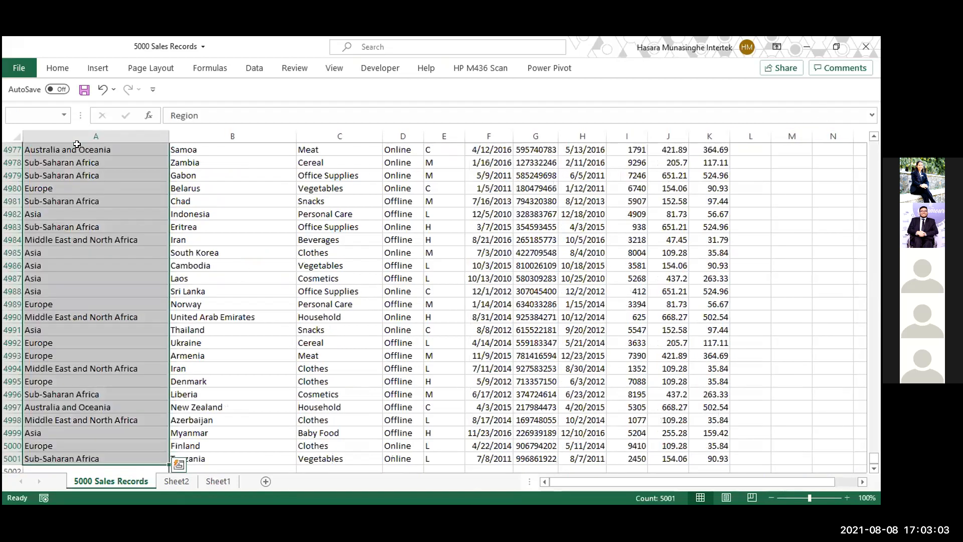
{"action": "key", "text": "ctrl+shift+Right"}
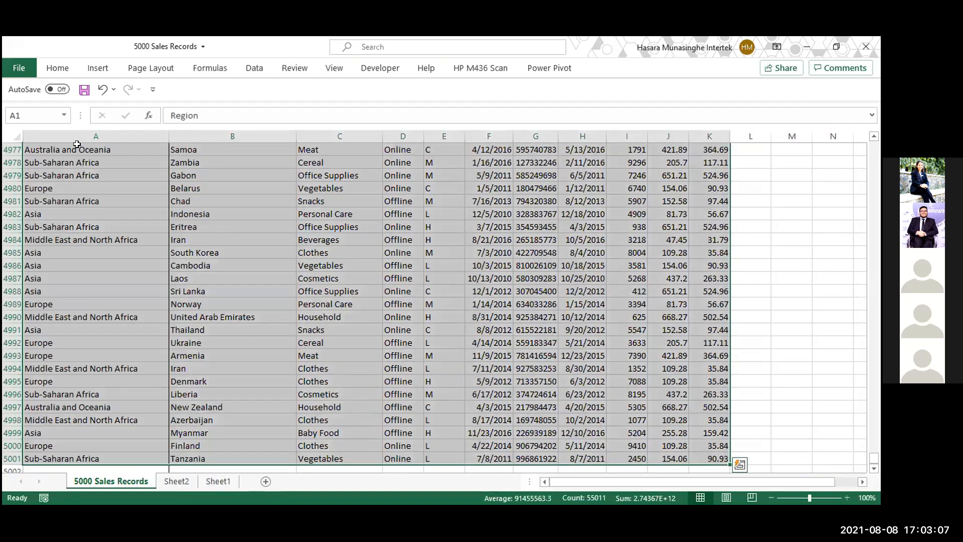
{"action": "key", "text": "ctrl+q"}
{"action": "key", "text": "Escape"}
{"action": "key", "text": "ctrl+t"}
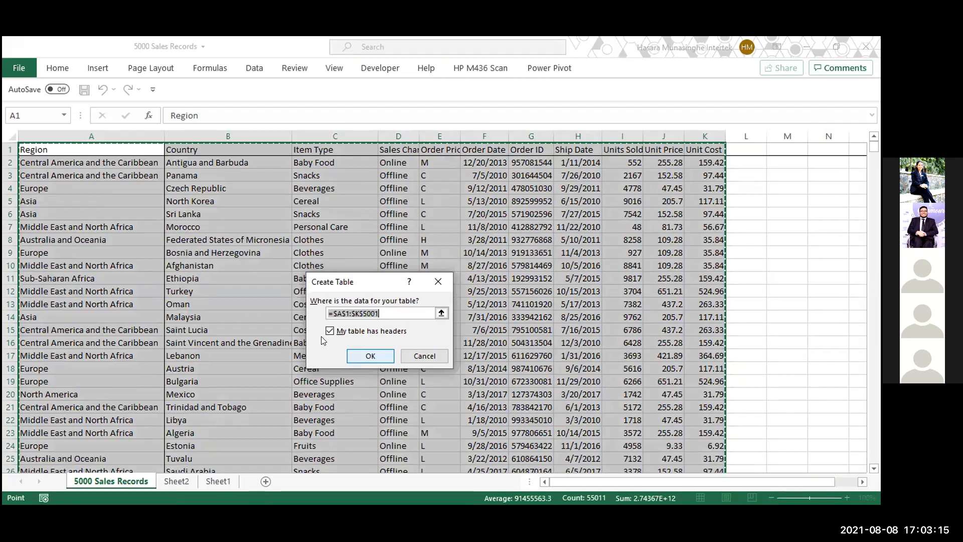
{"action": "key", "text": "Return"}
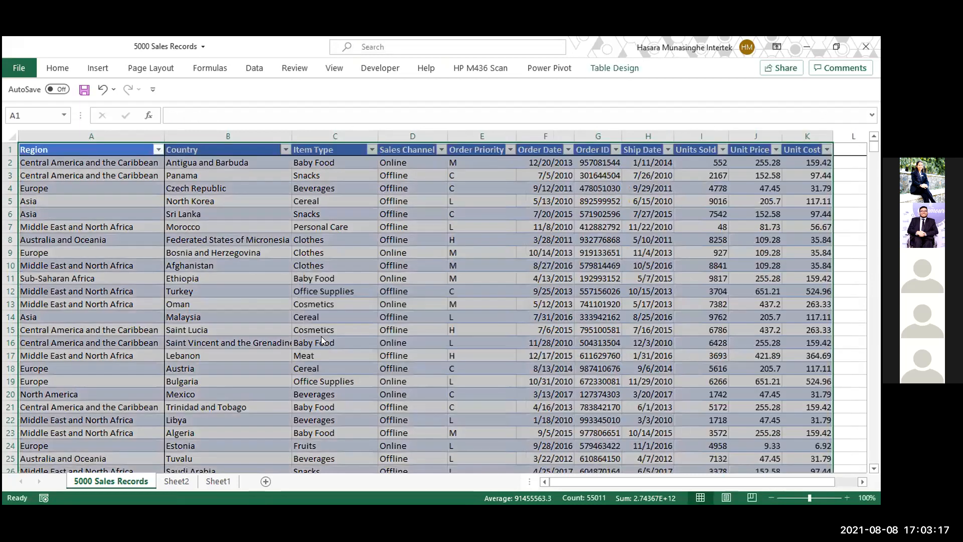
Step: Rename Sheet1 as A
{"action": "left_click", "coordinate": [190, 479]}
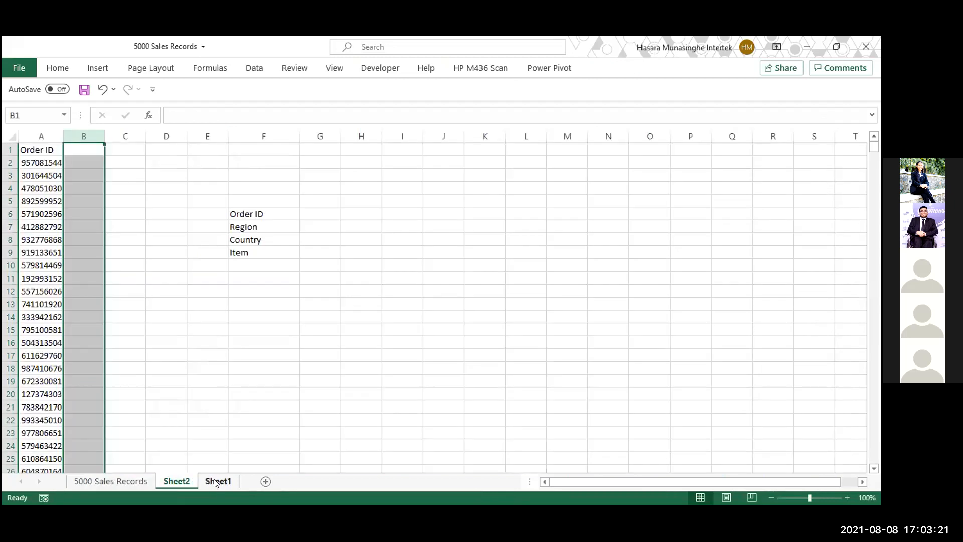
{"action": "left_click", "coordinate": [214, 480]}
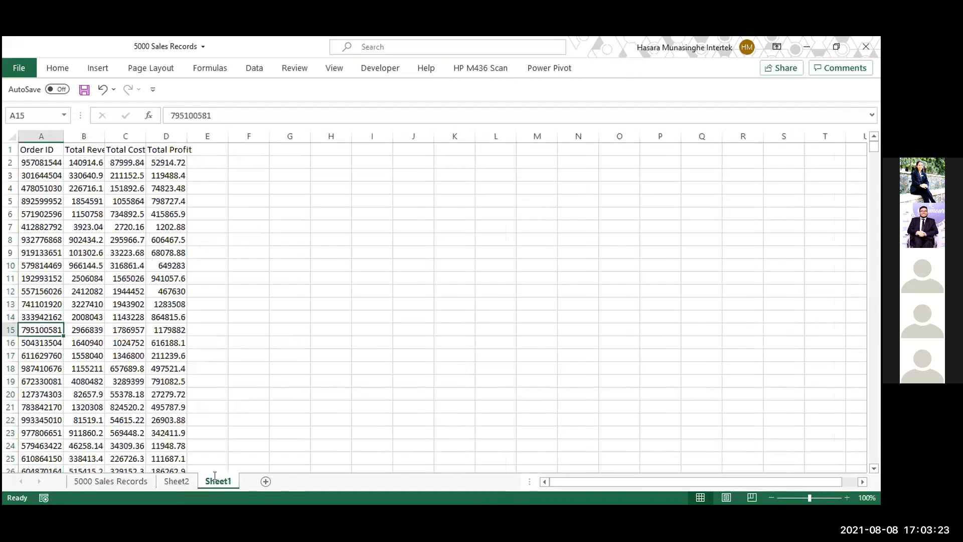
{"action": "double_click", "coordinate": [215, 479]}
{"action": "type", "text": "A"}
{"action": "key", "text": "Return"}
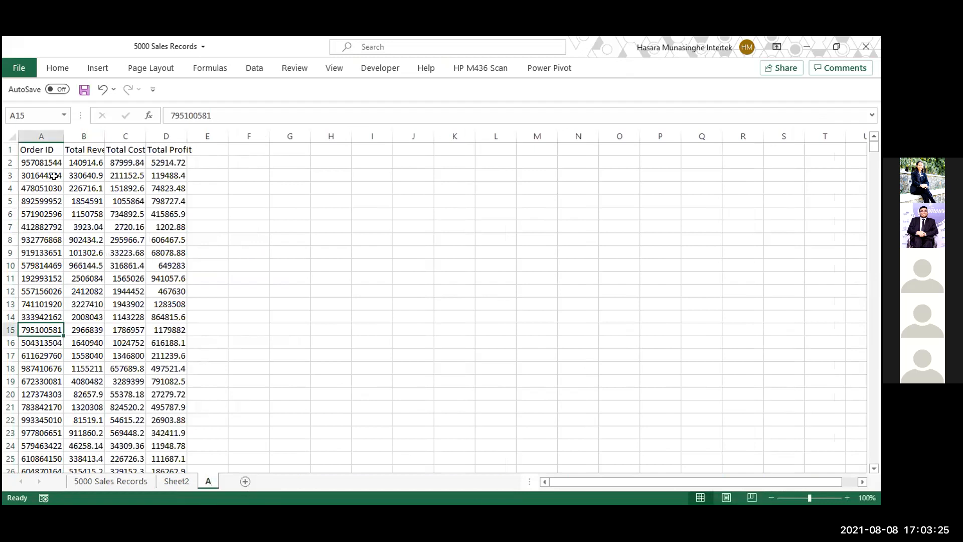
Step: Convert the range A1:D5001 on sheet A, from Order ID to Total Profit, into a table with headers
{"action": "left_click_drag", "start_coordinate": [50, 147], "coordinate": [154, 148]}
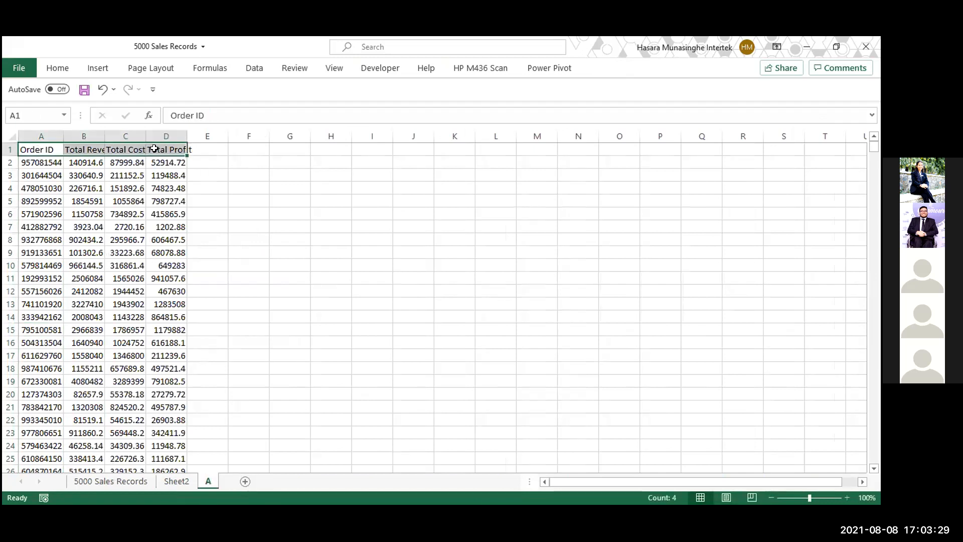
{"action": "key", "text": "ctrl+shift+Down"}
{"action": "key", "text": "ctrl+t"}
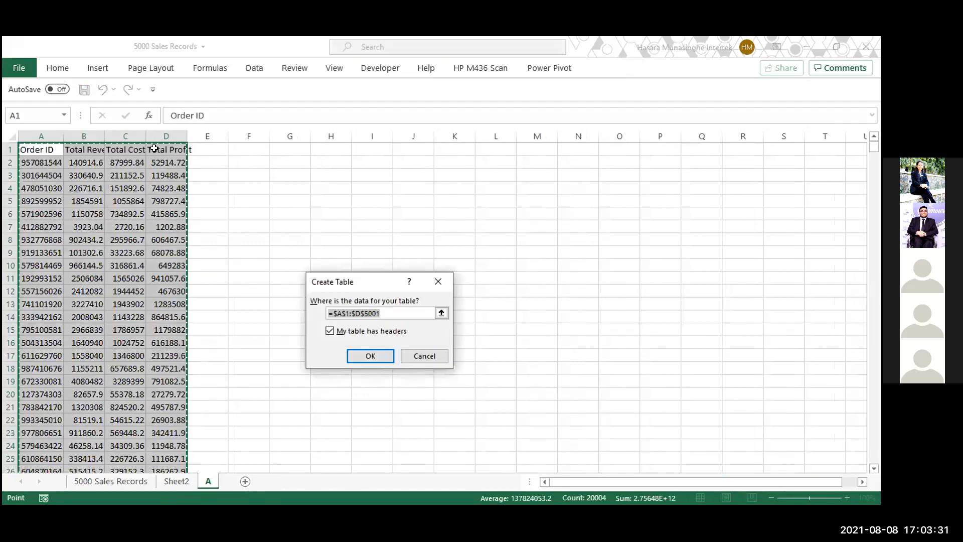
{"action": "key", "text": "Return"}
Step: Look over the 5000 Sales Records table and return to Sheet2 to the empty cells beside the Order ID and Region labels
{"action": "left_click", "coordinate": [127, 482]}
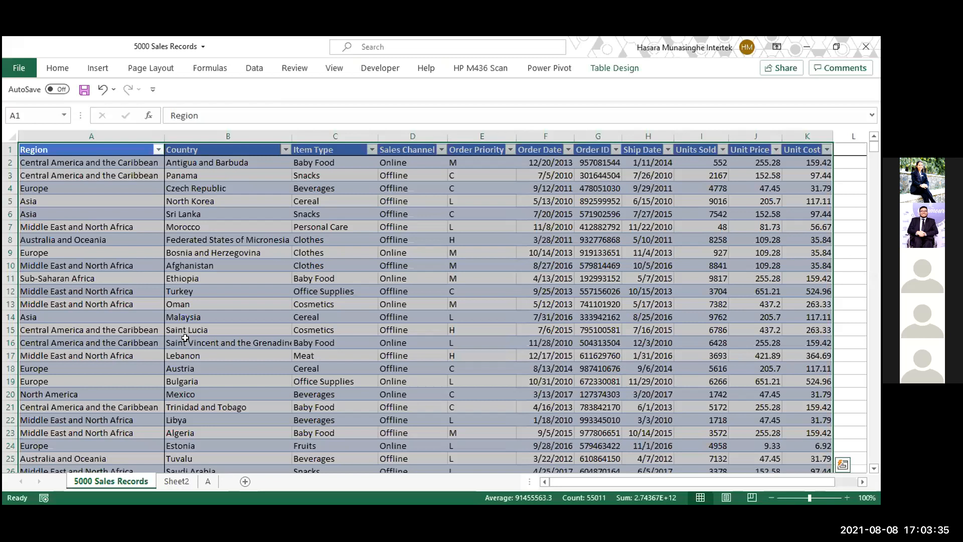
{"action": "left_click", "coordinate": [179, 483]}
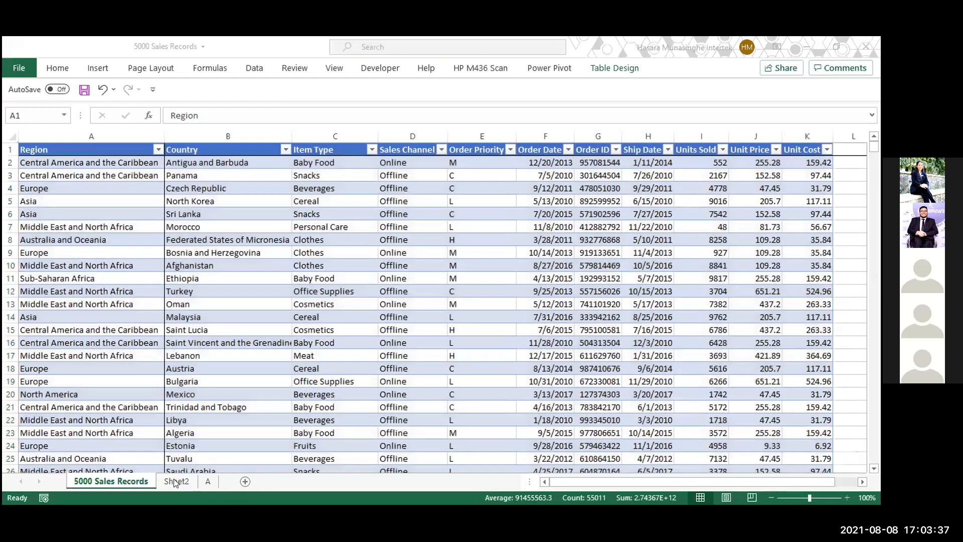
{"action": "left_click", "coordinate": [176, 481]}
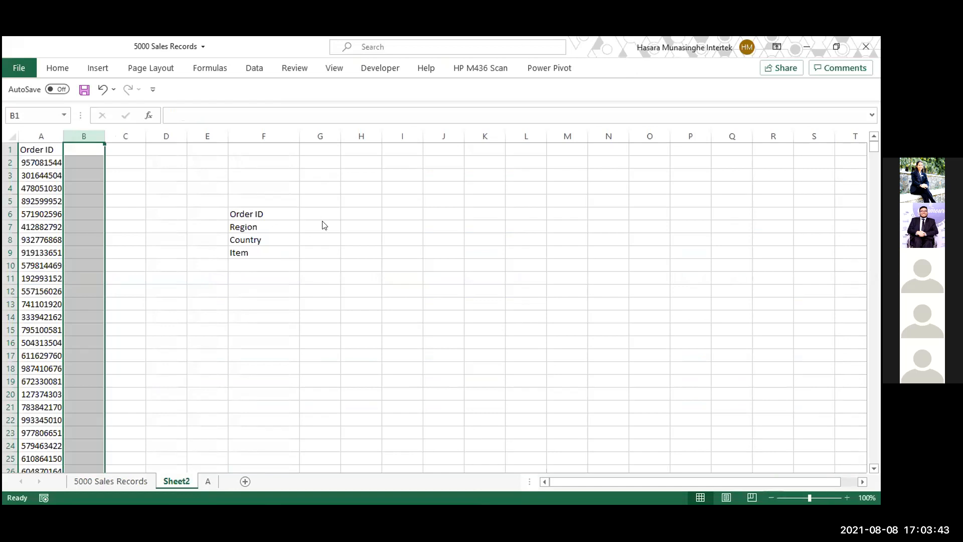
{"action": "key", "text": "alt+Tab"}
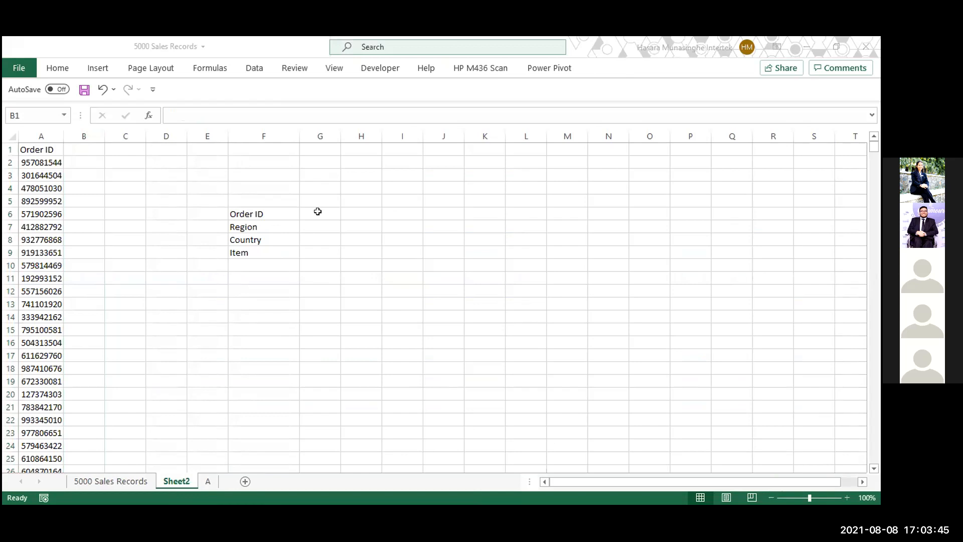
{"action": "left_click", "coordinate": [318, 212]}
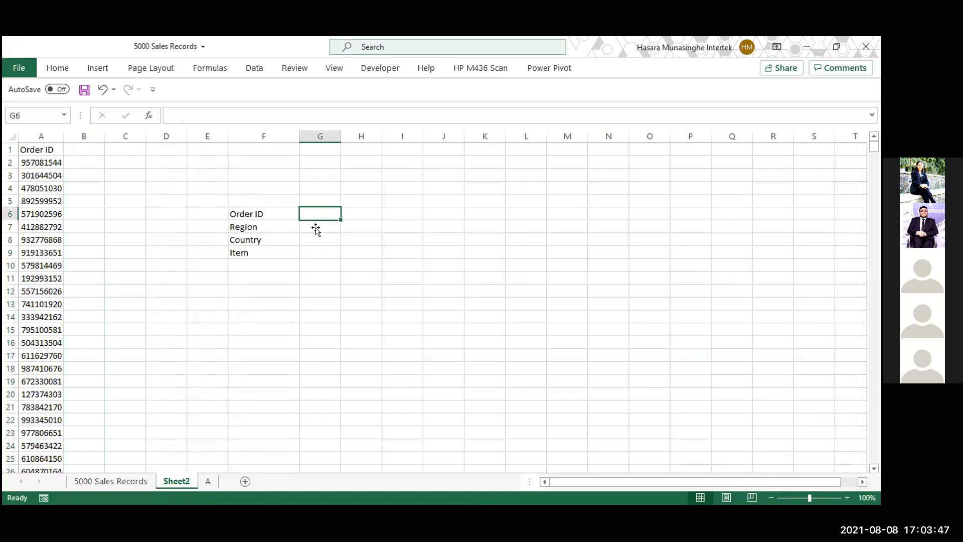
{"action": "left_click", "coordinate": [316, 227]}
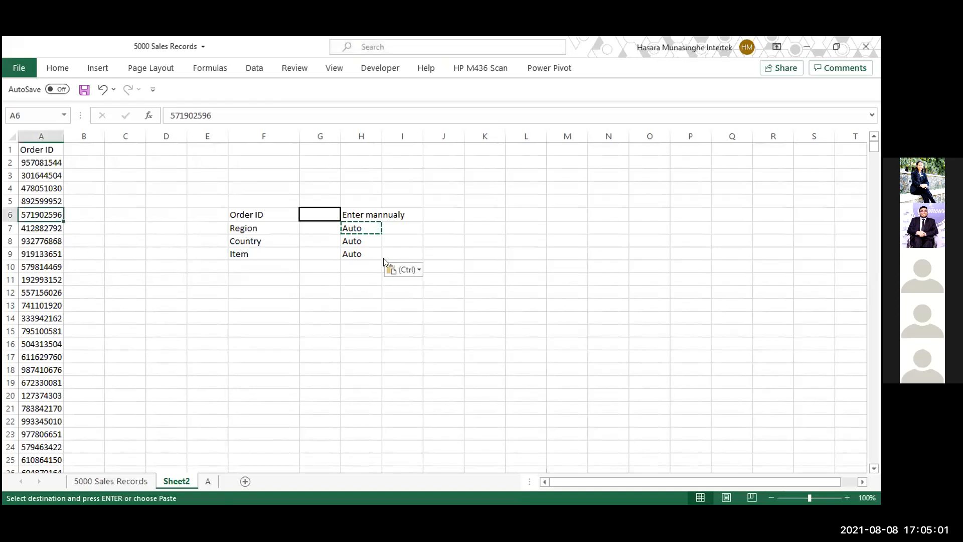
Step: Review the Order ID entry cell G6 and its note on Sheet2, dismiss the copy marker, and select the sample ID in A6
{"action": "left_click", "coordinate": [359, 216]}
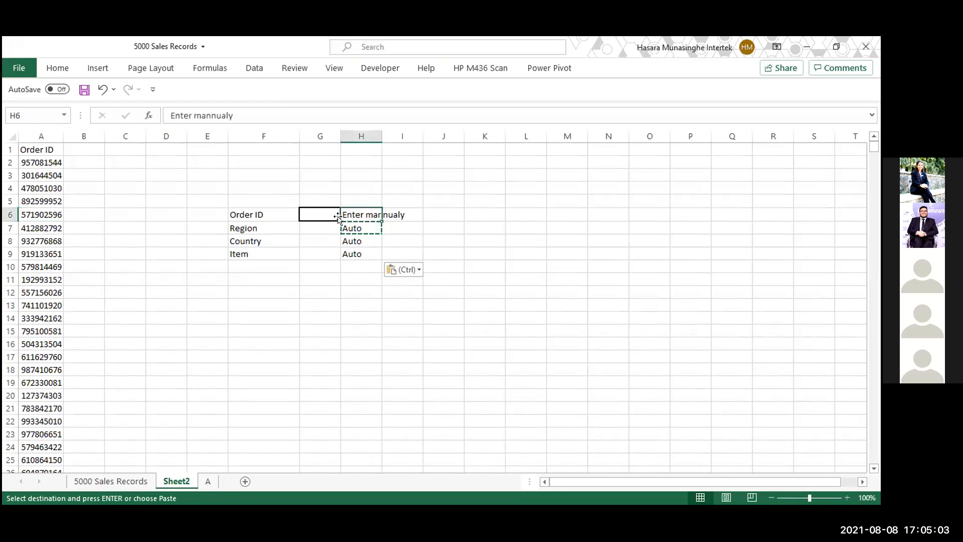
{"action": "left_click", "coordinate": [319, 211]}
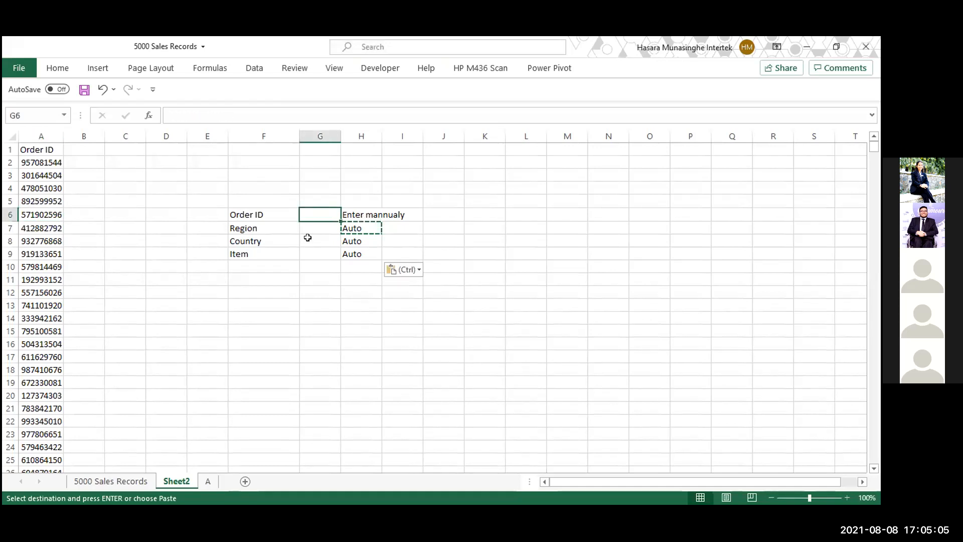
{"action": "key", "text": "Escape"}
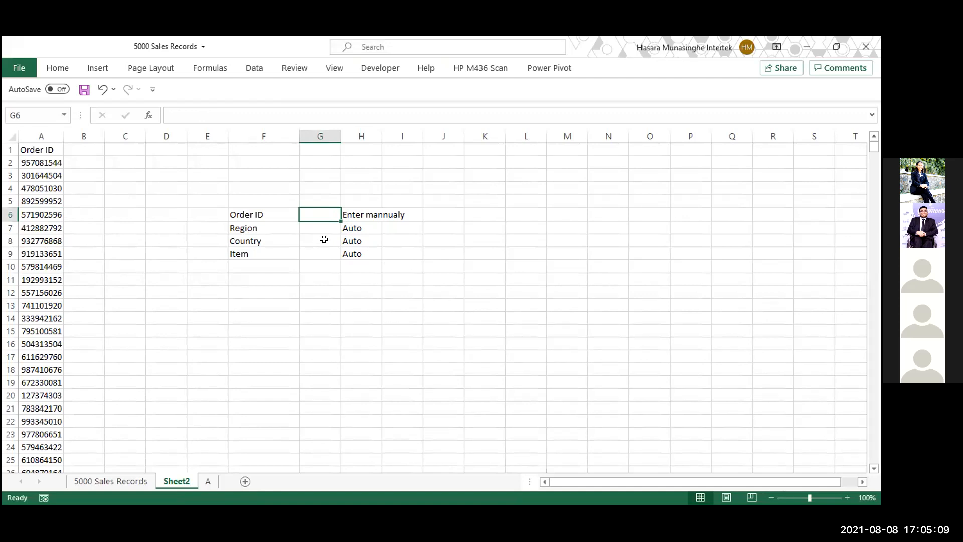
{"action": "left_click", "coordinate": [39, 215]}
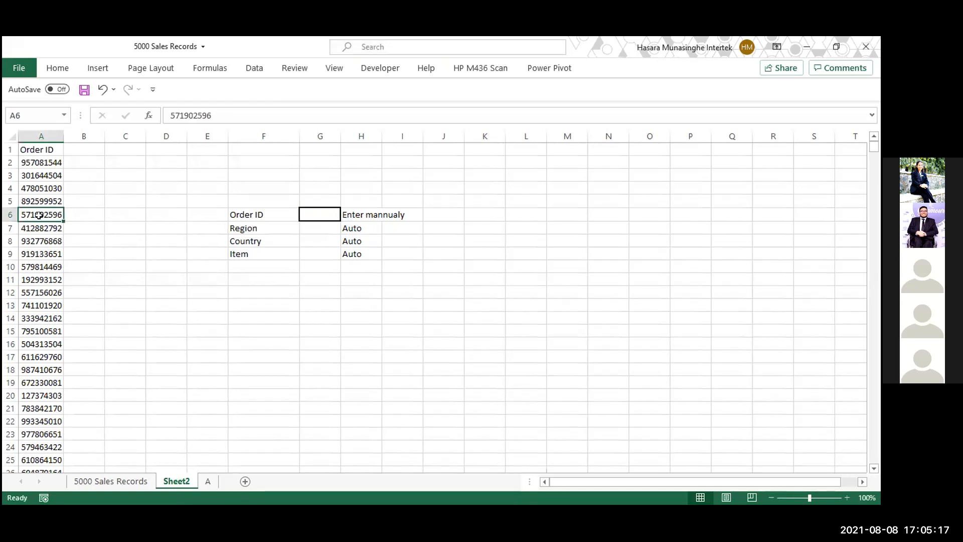
Step: Copy the sample Order ID from A6 into entry cell G6 and widen column G to fit it
{"action": "key", "text": "ctrl+c"}
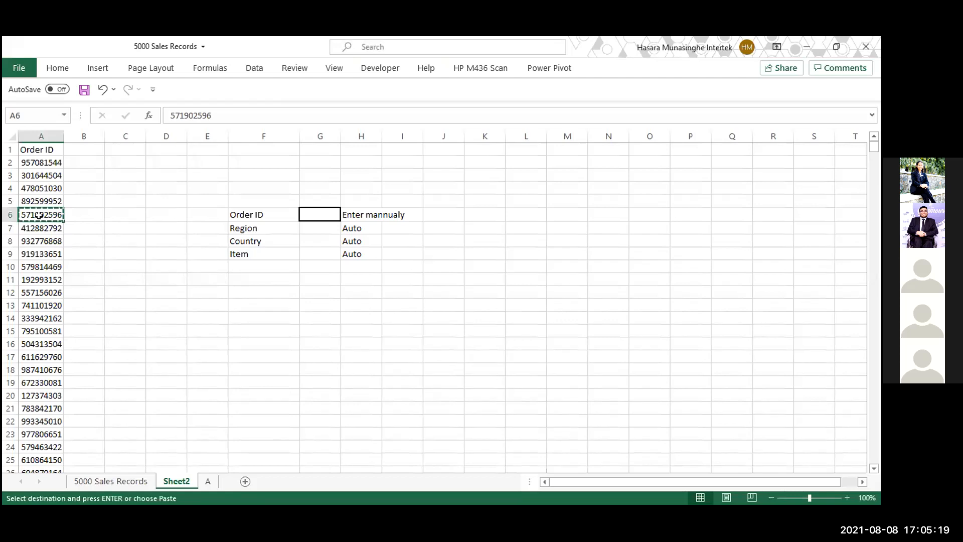
{"action": "left_click", "coordinate": [317, 210]}
{"action": "key", "text": "ctrl+v"}
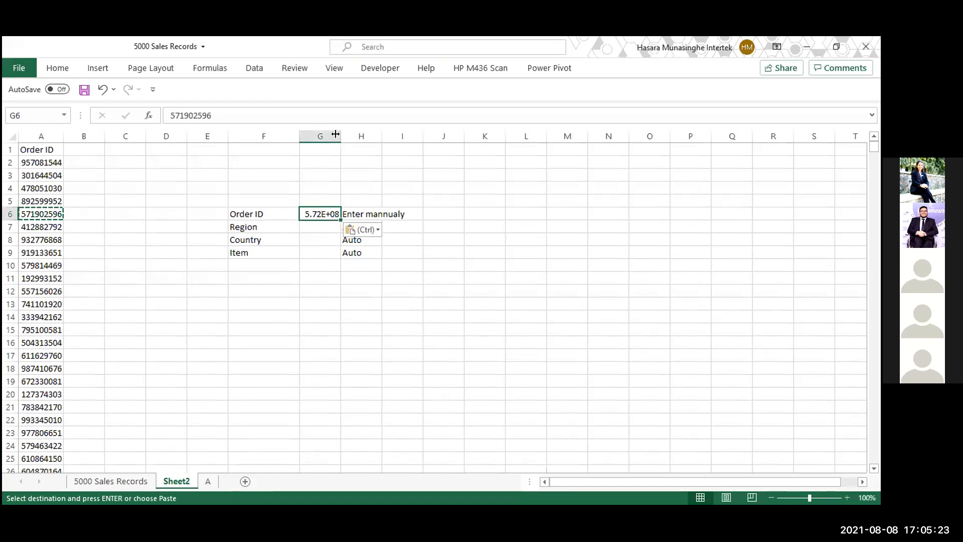
{"action": "double_click", "coordinate": [361, 134]}
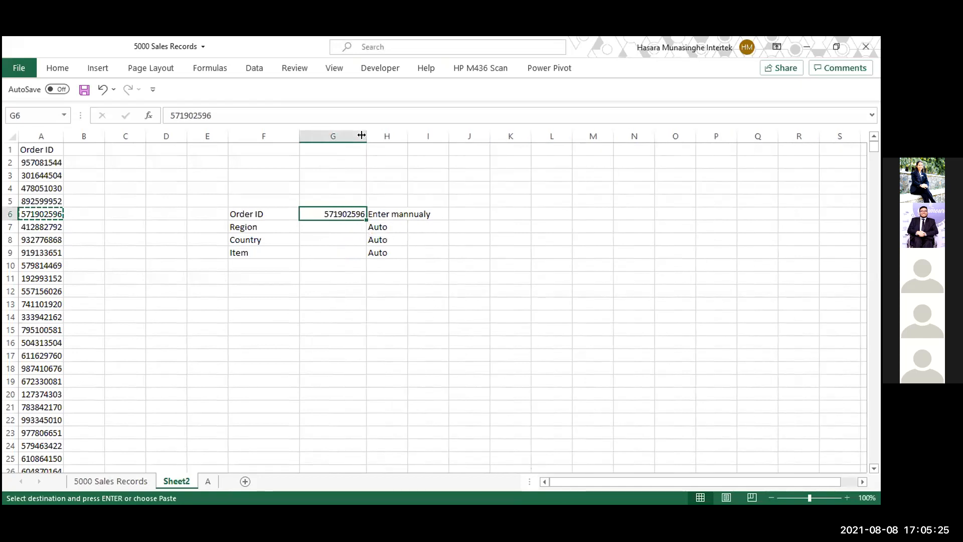
Step: Highlight the sample Order ID in A6 with a blue theme fill colour
{"action": "left_click", "coordinate": [48, 214]}
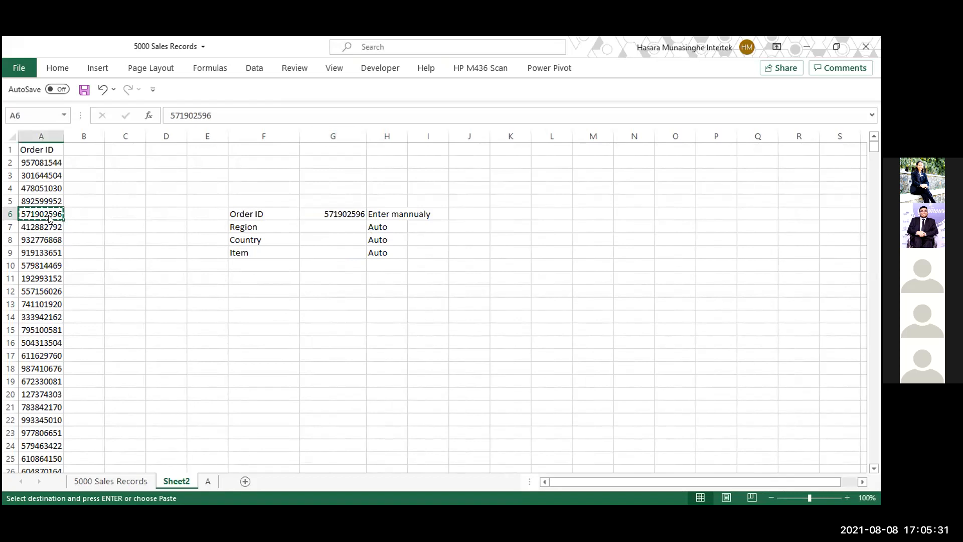
{"action": "key", "text": "alt+h"}
{"action": "key", "text": "h"}
{"action": "key", "text": "Down"}
{"action": "key", "text": "Right"}
{"action": "key", "text": "Right"}
{"action": "key", "text": "Right"}
{"action": "key", "text": "Down"}
{"action": "key", "text": "Down"}
{"action": "key", "text": "Right"}
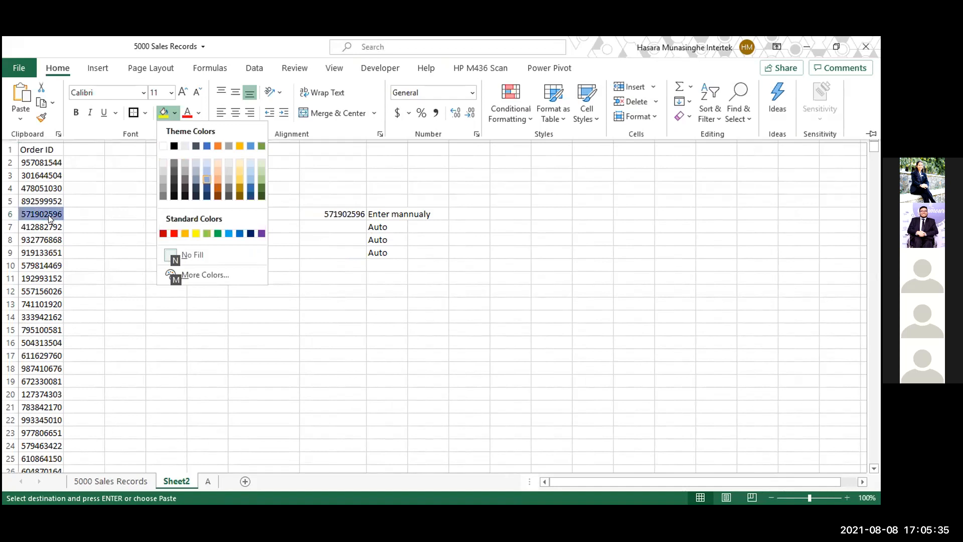
{"action": "key", "text": "Return"}
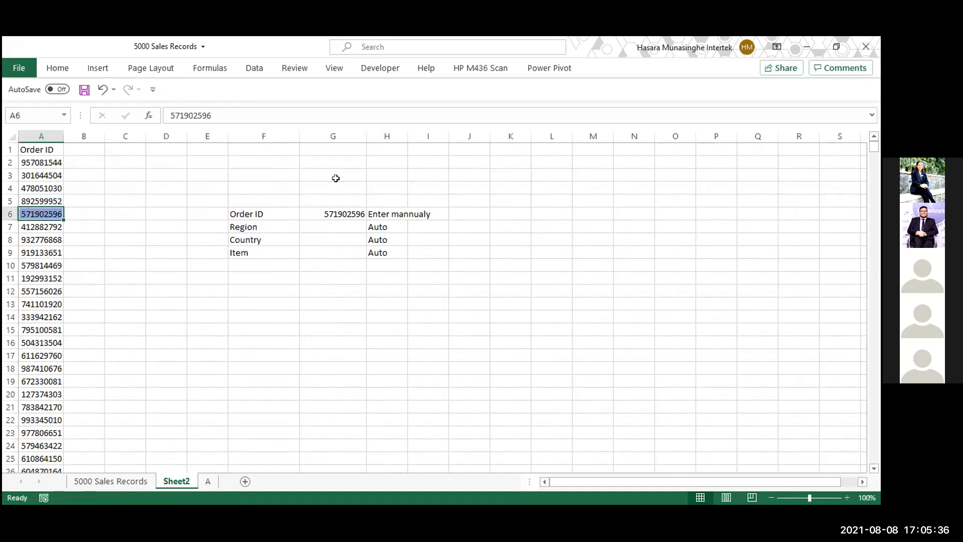
Step: Review the Region and Order ID cells of the form and the Order ID column in 5000 Sales Records, ending on Sheet2
{"action": "left_click", "coordinate": [321, 224]}
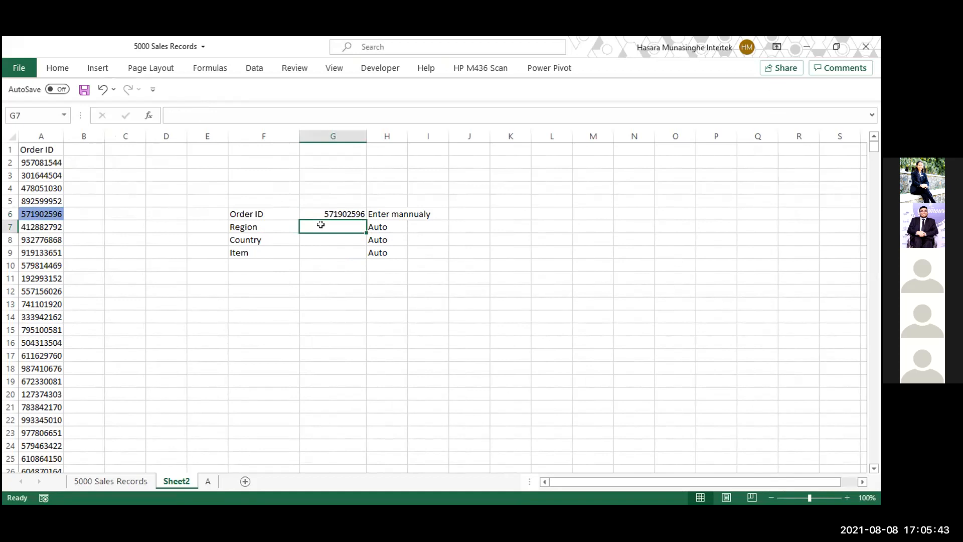
{"action": "left_click", "coordinate": [432, 159]}
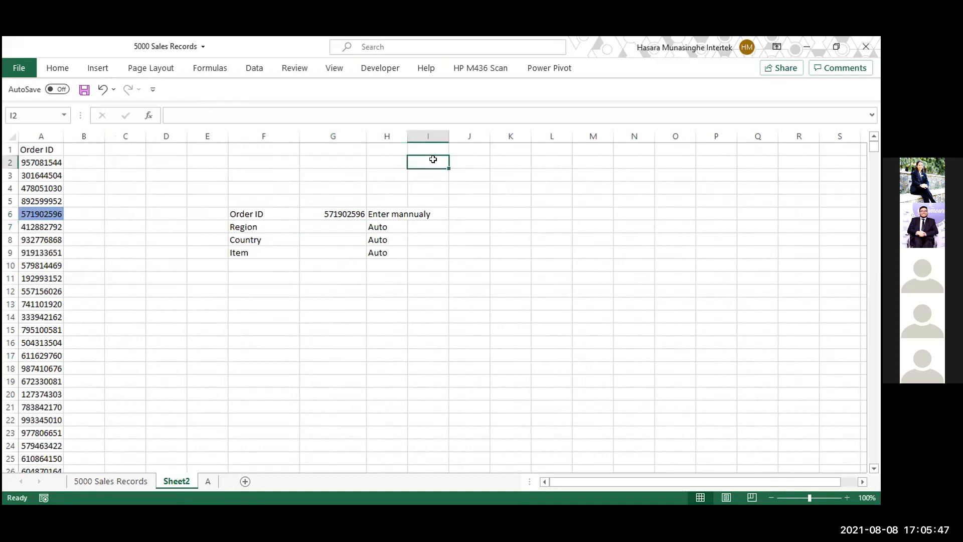
{"action": "left_click", "coordinate": [340, 212]}
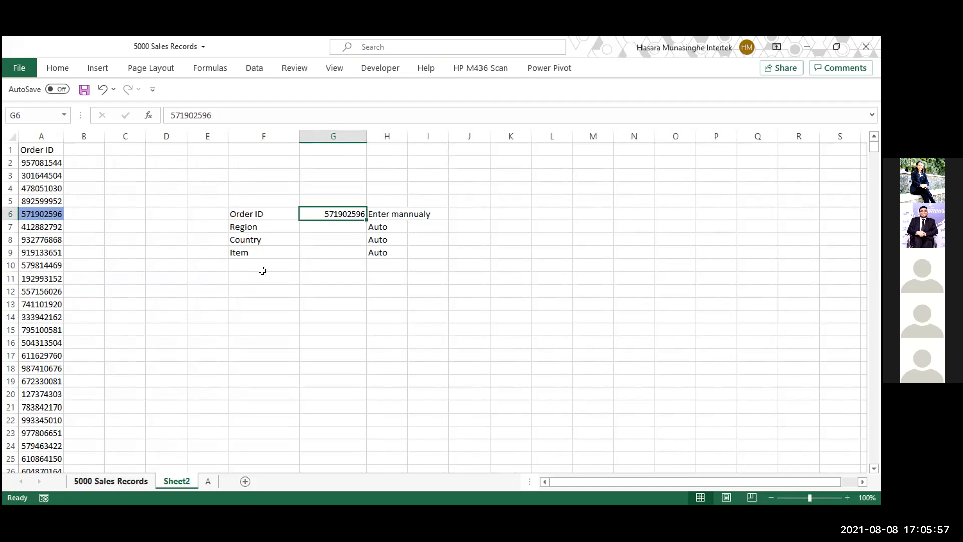
{"action": "key", "text": "ctrl+Page_Up"}
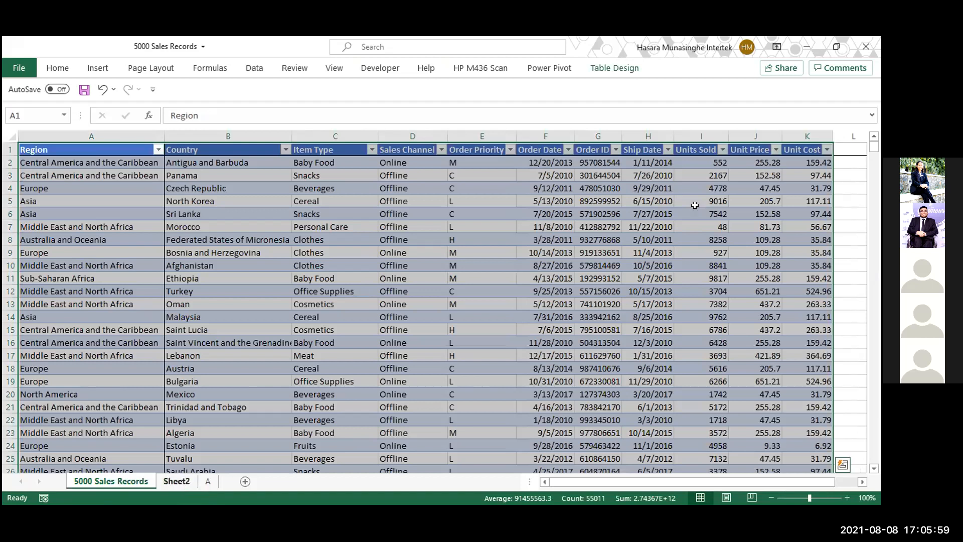
{"action": "left_click", "coordinate": [600, 127]}
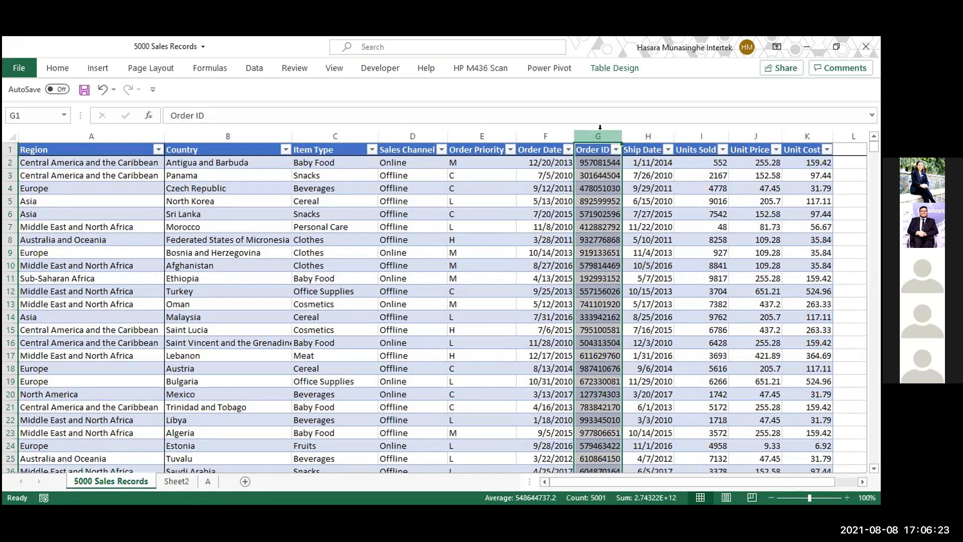
{"action": "left_click", "coordinate": [183, 485]}
{"action": "left_click", "coordinate": [522, 234]}
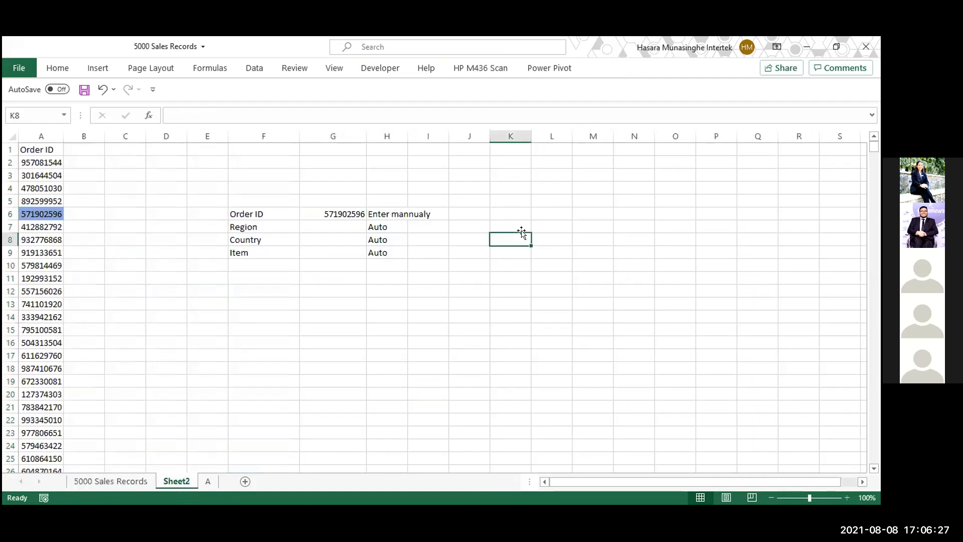
{"action": "type", "text": "="}
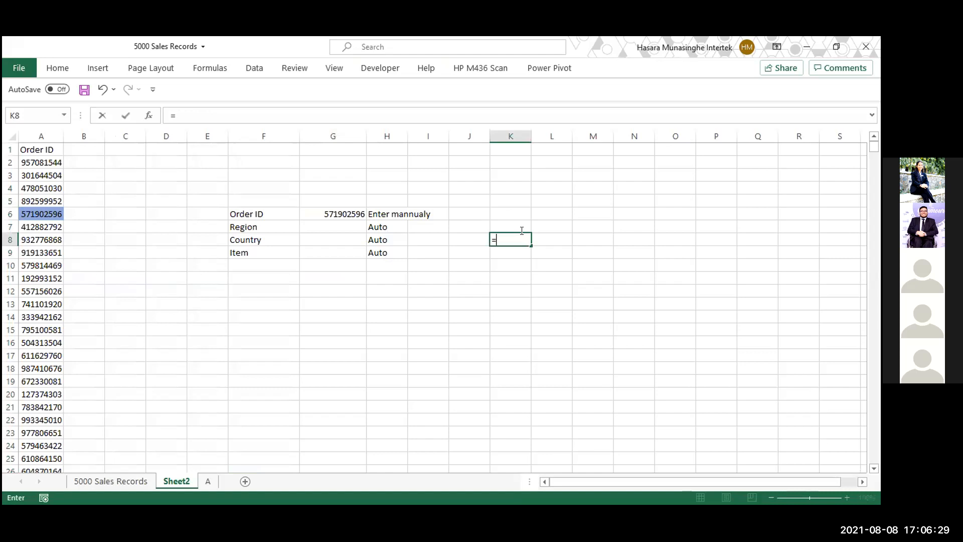
{"action": "key", "text": "BackSpace"}
Step: Widen column H to fit its notes and enter the heading "Match" in I5
{"action": "left_click", "coordinate": [413, 225]}
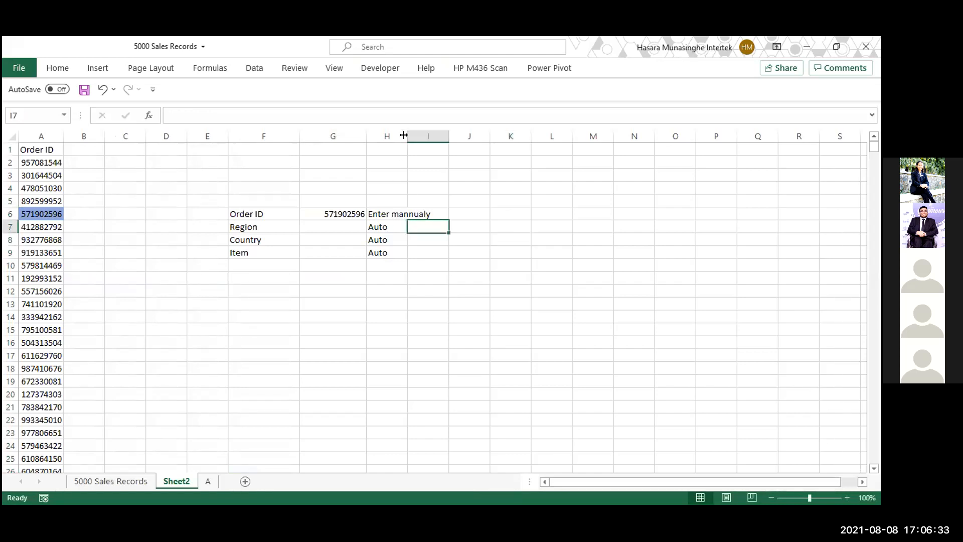
{"action": "left_click_drag", "start_coordinate": [404, 135], "coordinate": [454, 134]}
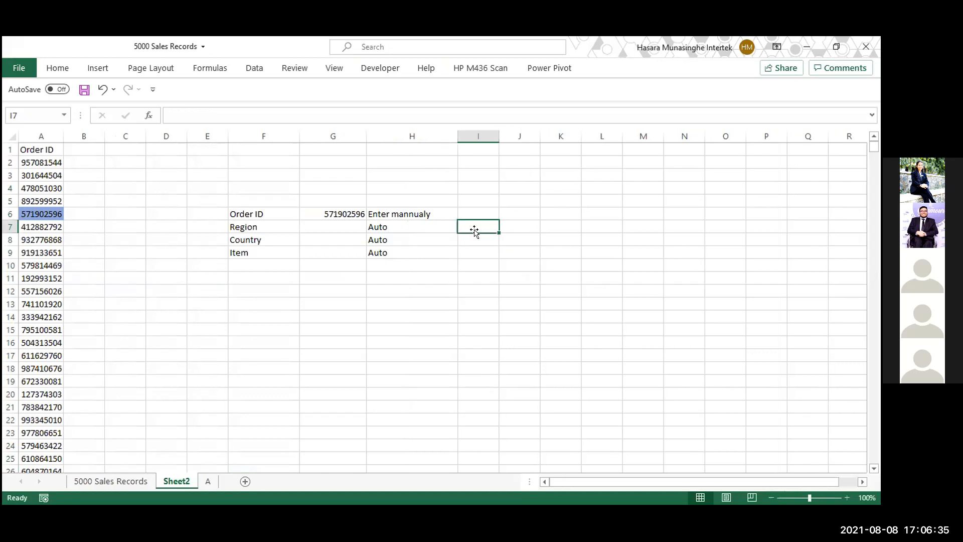
{"action": "left_click", "coordinate": [474, 211]}
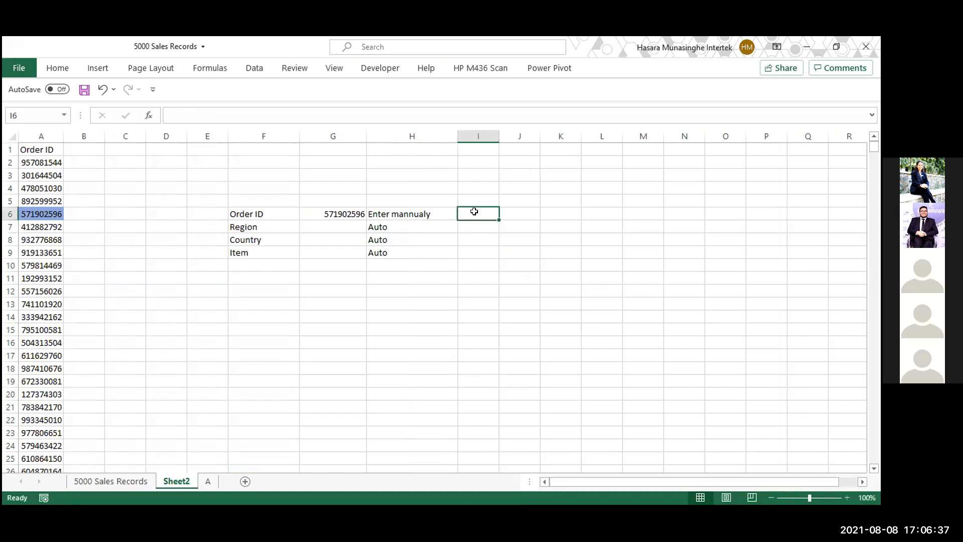
{"action": "key", "text": "Up"}
{"action": "type", "text": "Match"}
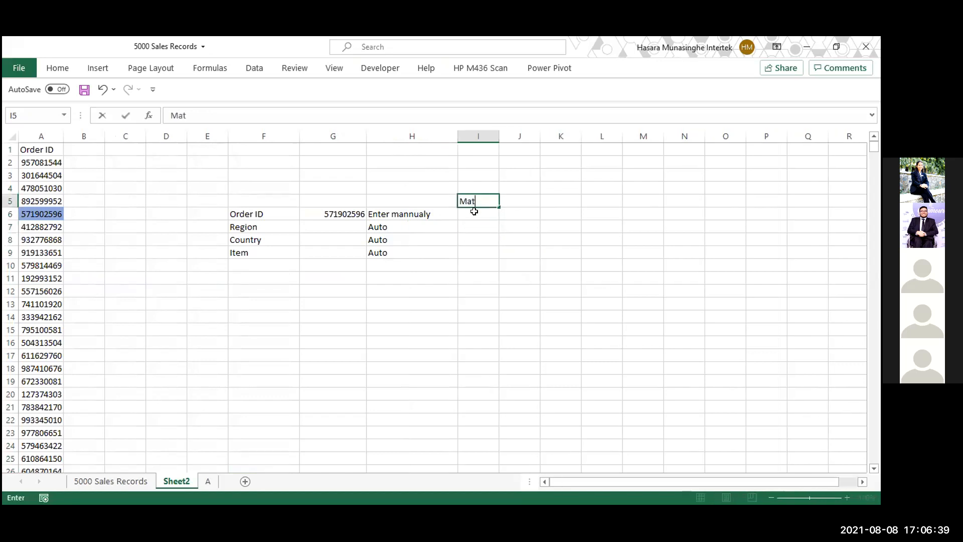
{"action": "key", "text": "Return"}
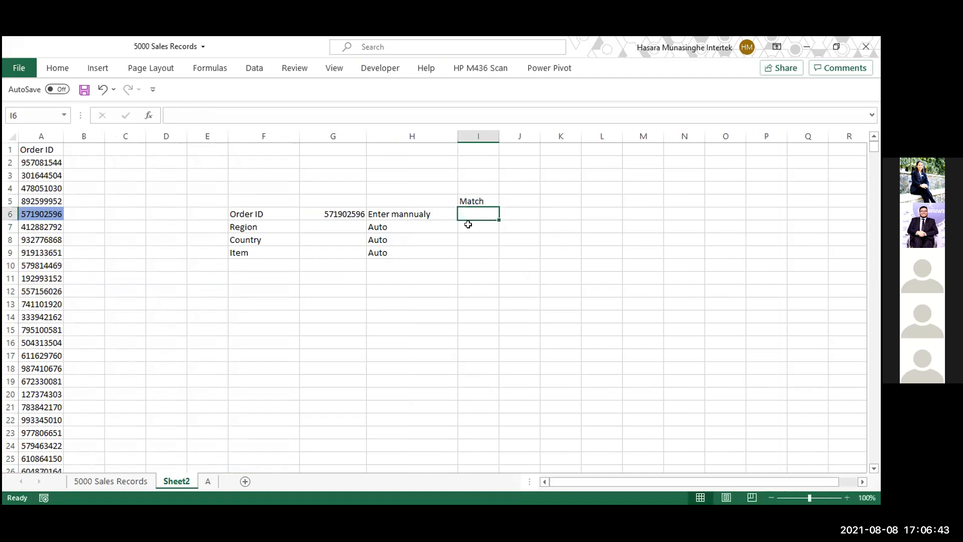
{"action": "left_click", "coordinate": [468, 224]}
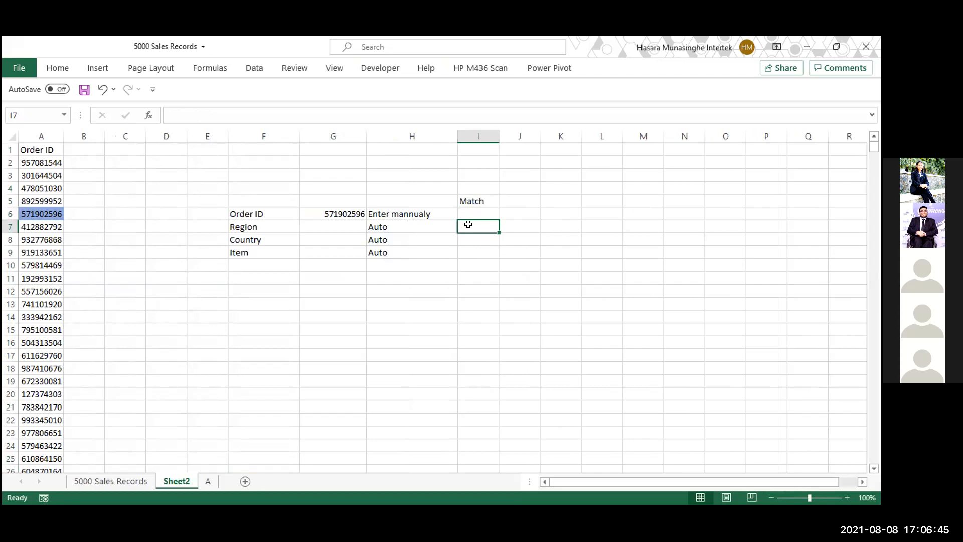
{"action": "double_click", "coordinate": [468, 224]}
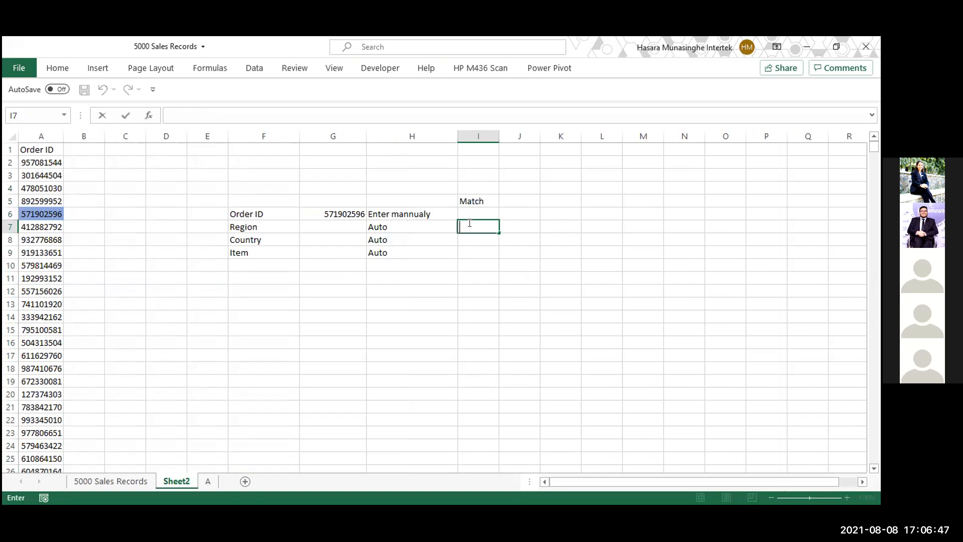
{"action": "type", "text": "=match"}
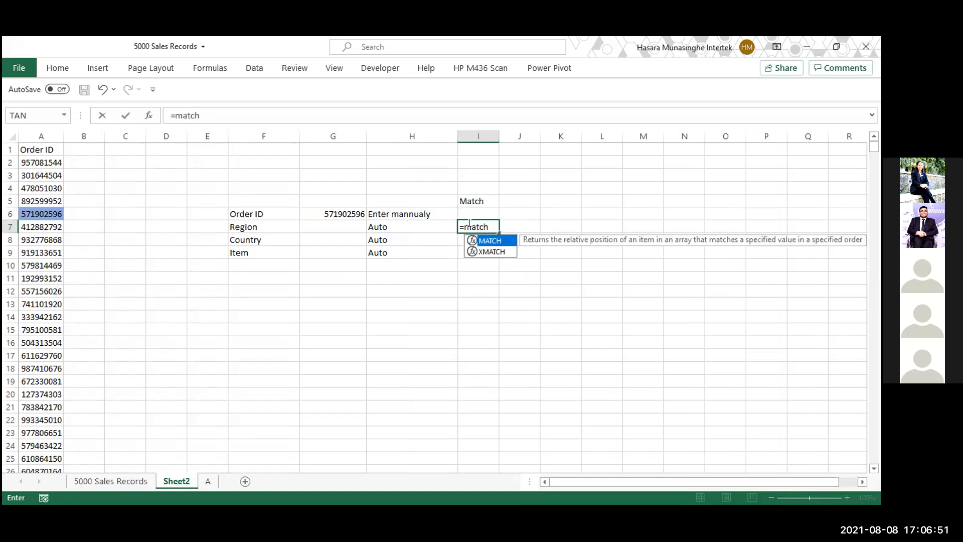
{"action": "type", "text": "("}
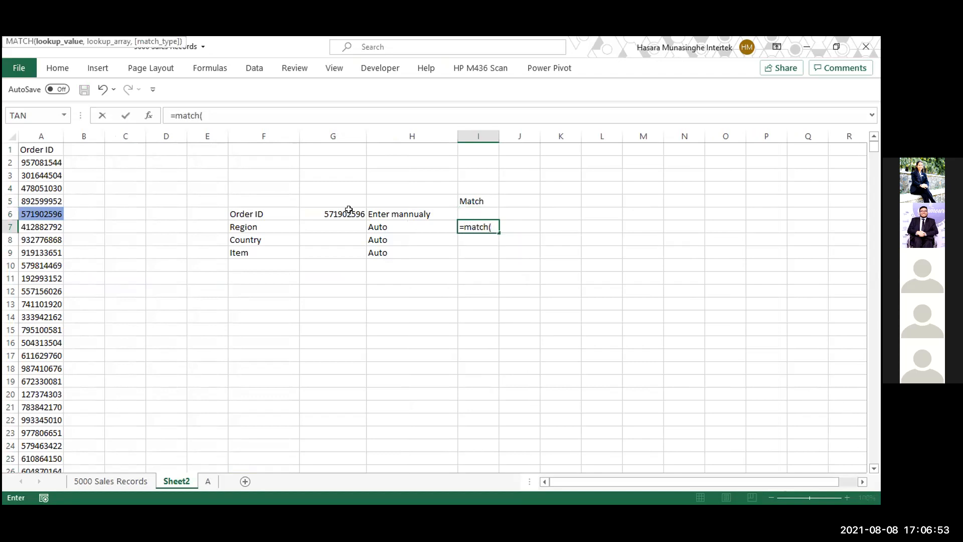
{"action": "left_click", "coordinate": [348, 210]}
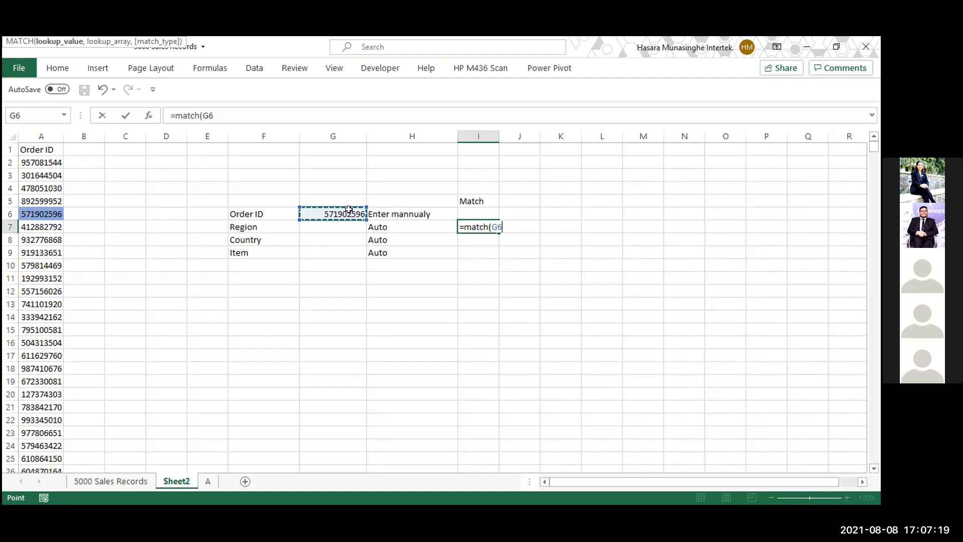
{"action": "left_click", "coordinate": [497, 226]}
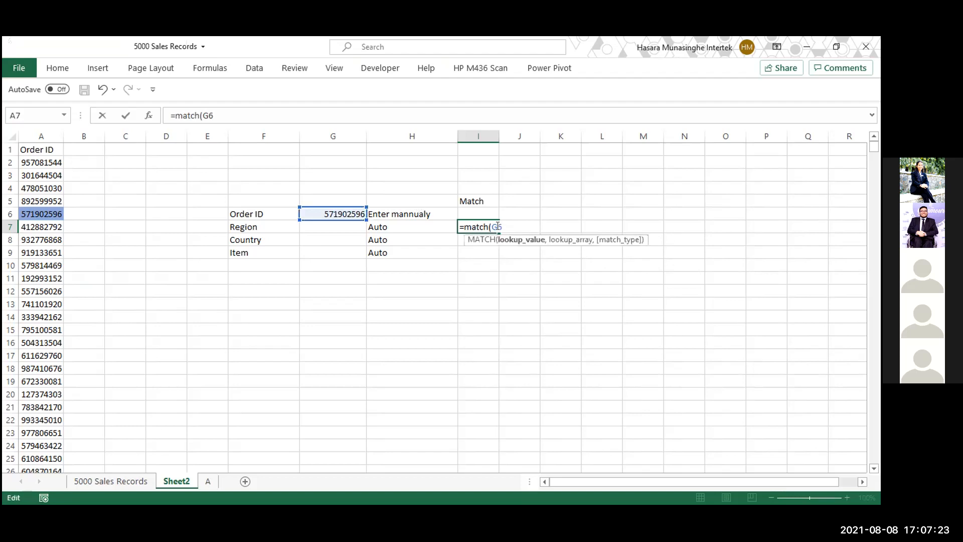
{"action": "double_click", "coordinate": [497, 227]}
{"action": "key", "text": "BackSpace"}
{"action": "key", "text": "BackSpace"}
{"action": "type", "text": "h"}
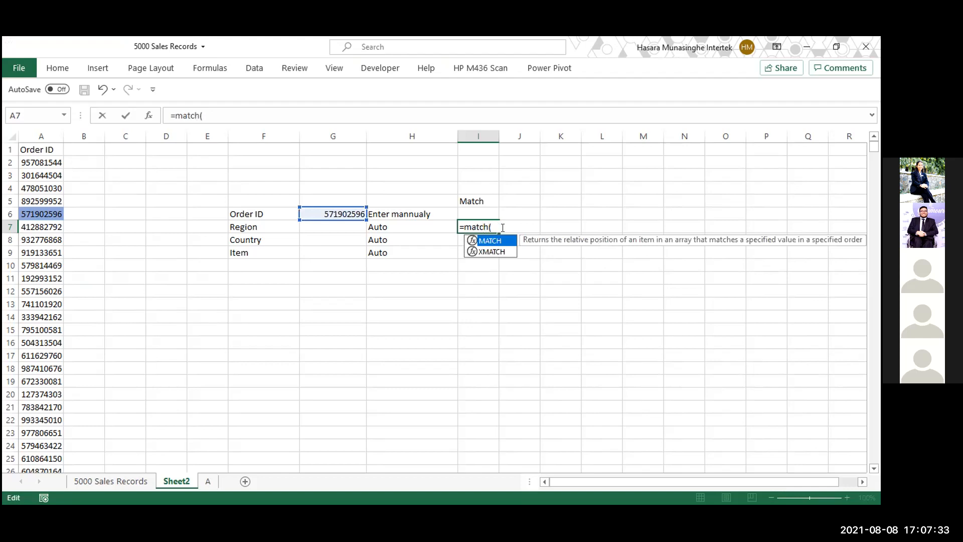
{"action": "key", "text": "Escape"}
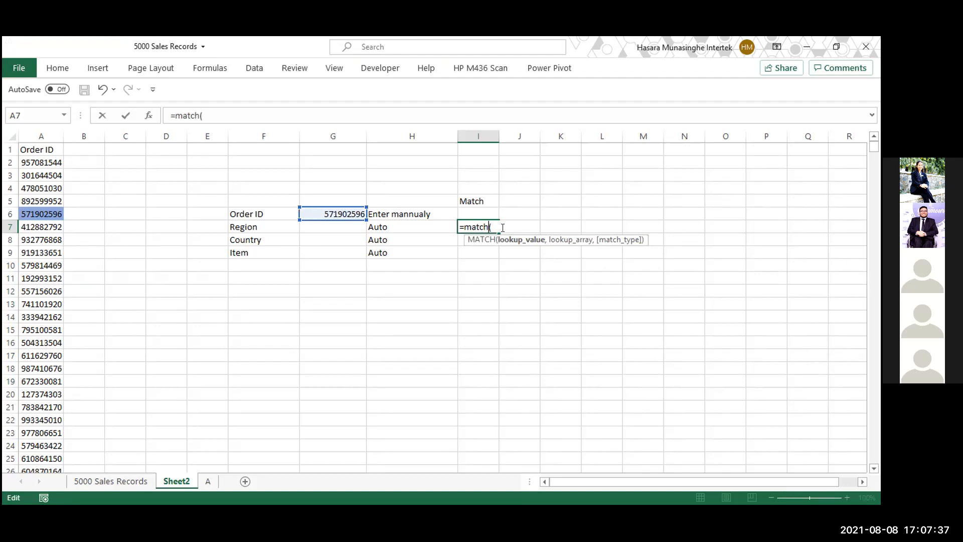
{"action": "key", "text": "Left"}
{"action": "type", "text": "$"}
{"action": "key", "text": "BackSpace"}
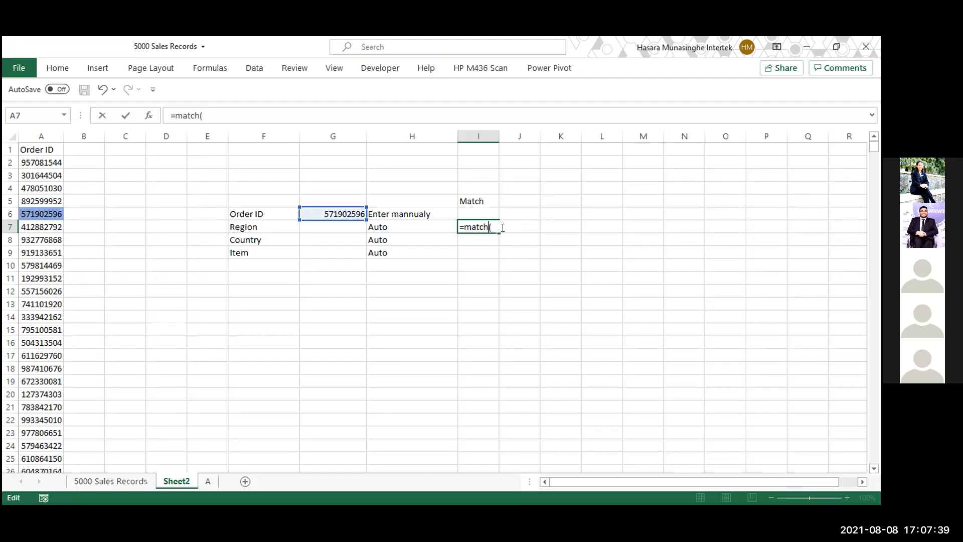
{"action": "key", "text": "Right"}
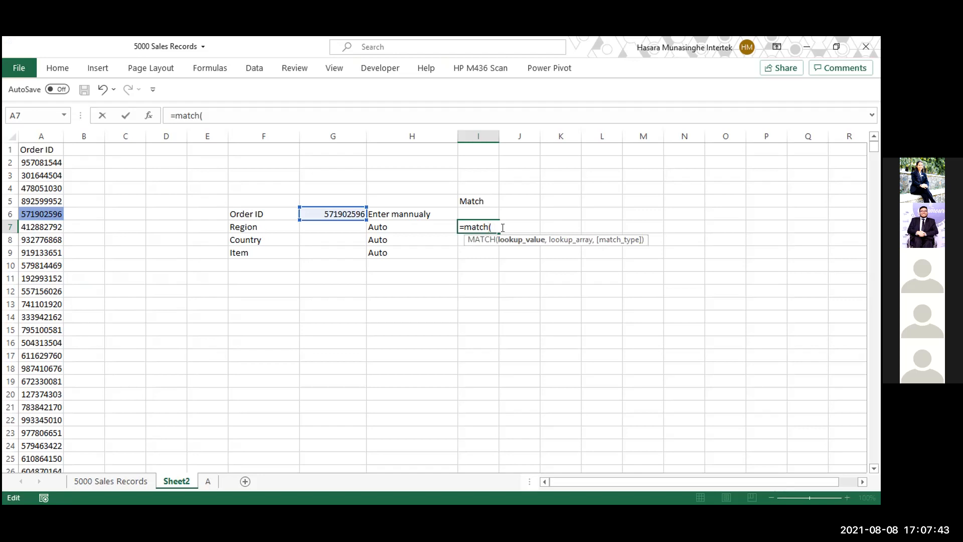
{"action": "key", "text": "Left"}
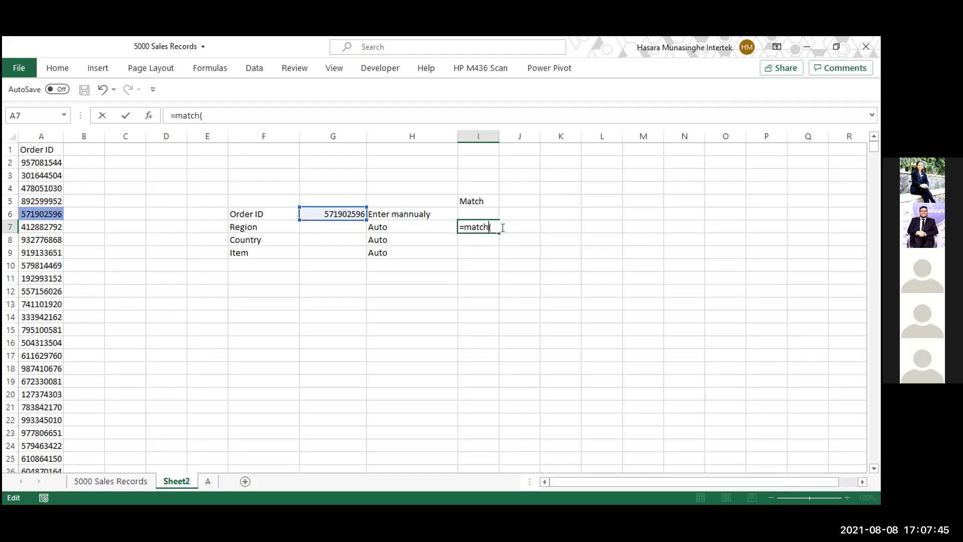
{"action": "left_click", "coordinate": [501, 227]}
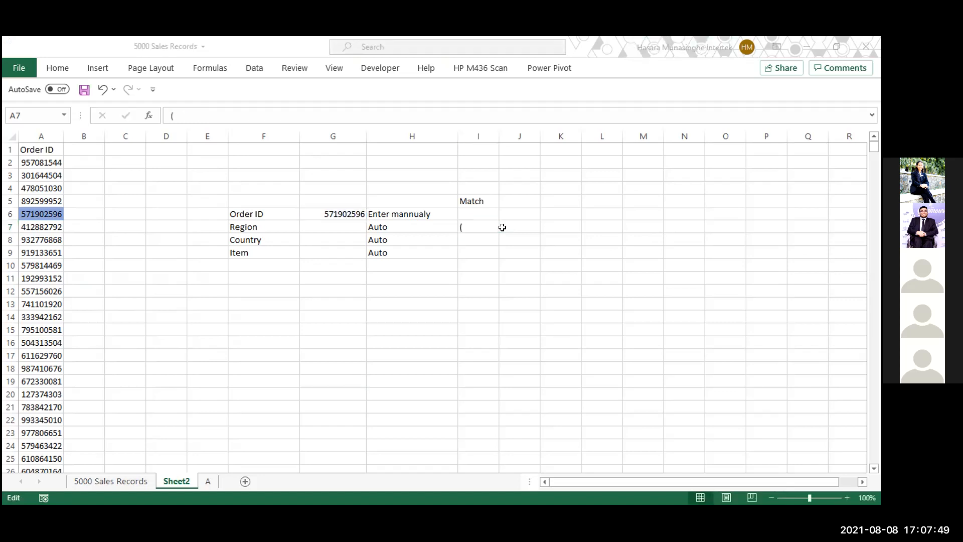
Step: Enter =MATCH($G$6,Table1[Order ID],0) in I7 of Sheet2, taking the lookup array from the Order ID column of 5000 Sales Records
{"action": "left_click", "coordinate": [474, 222]}
{"action": "type", "text": "="}
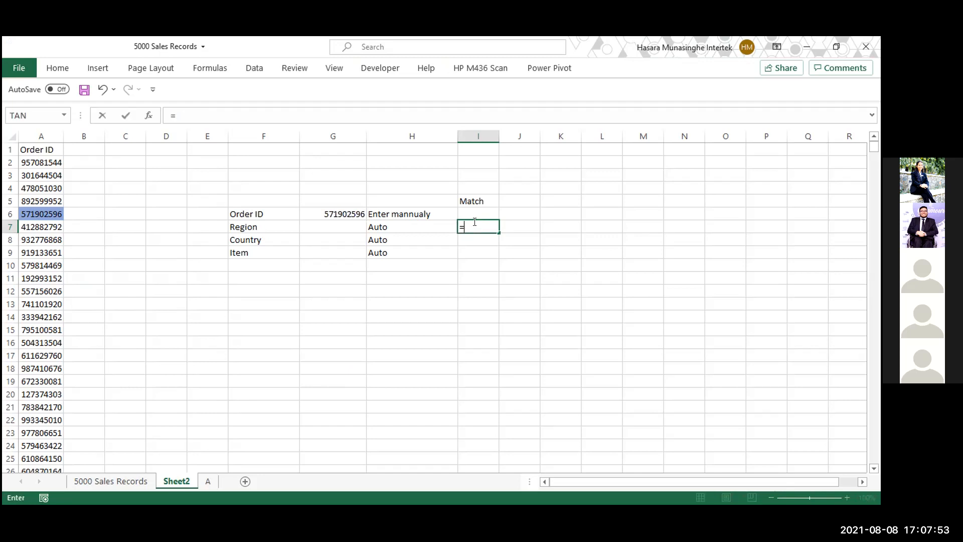
{"action": "type", "text": "match"}
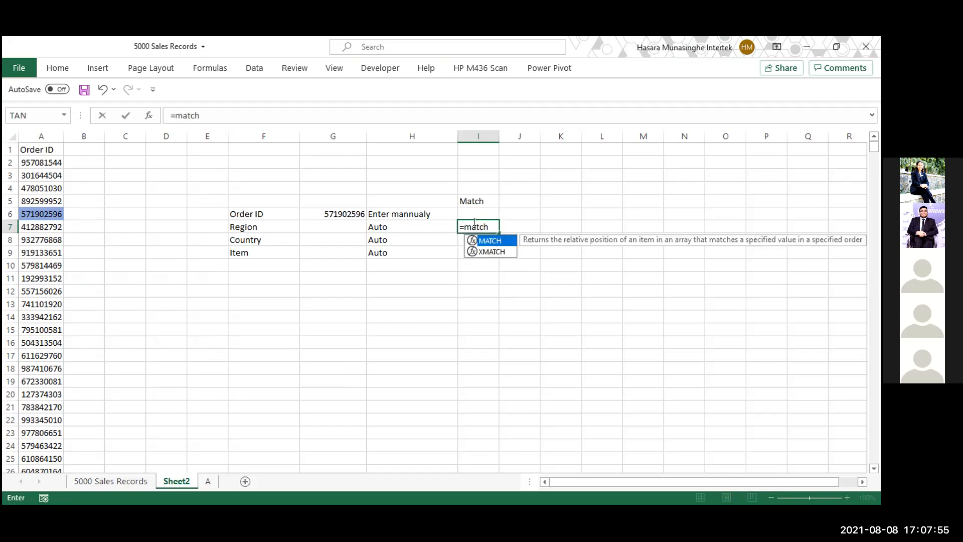
{"action": "type", "text": "("}
{"action": "left_click", "coordinate": [349, 215]}
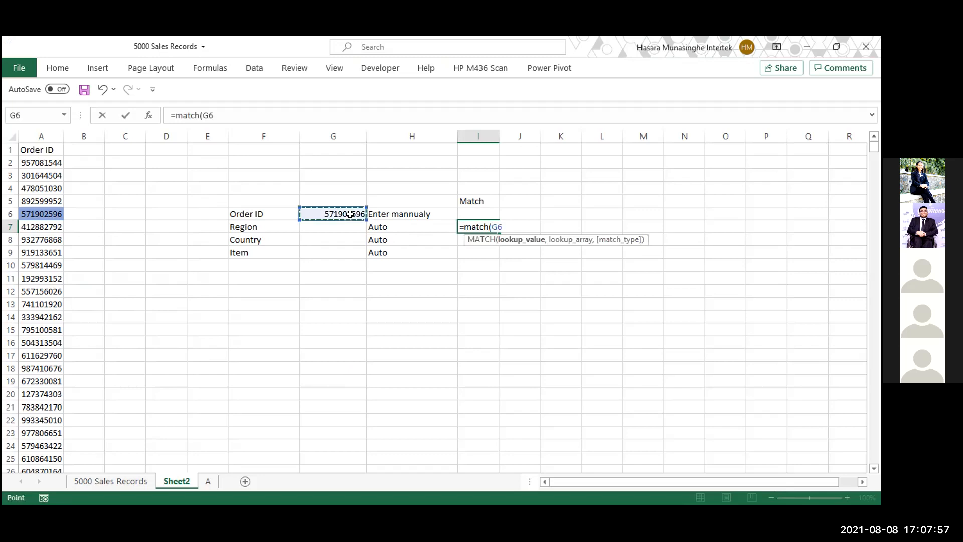
{"action": "key", "text": "F4"}
{"action": "type", "text": ","}
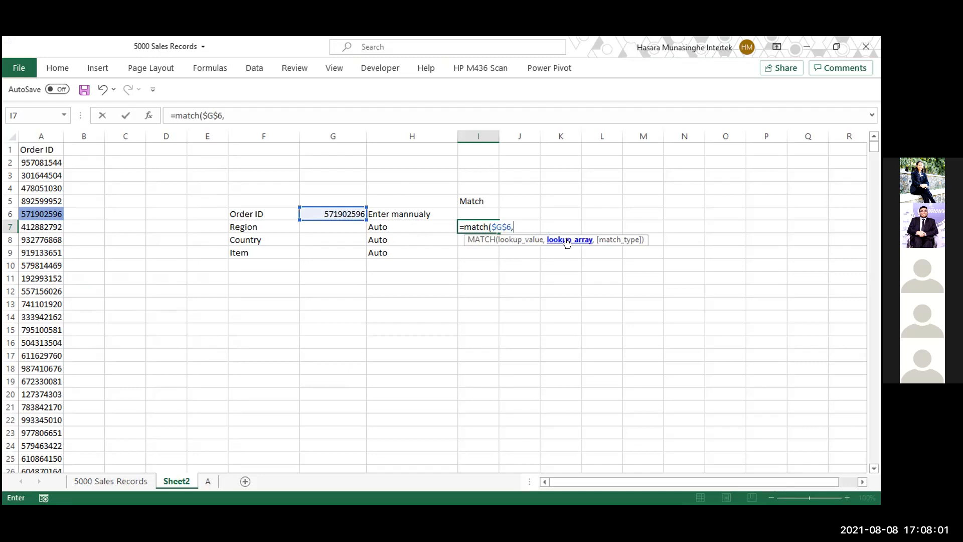
{"action": "left_click", "coordinate": [114, 483]}
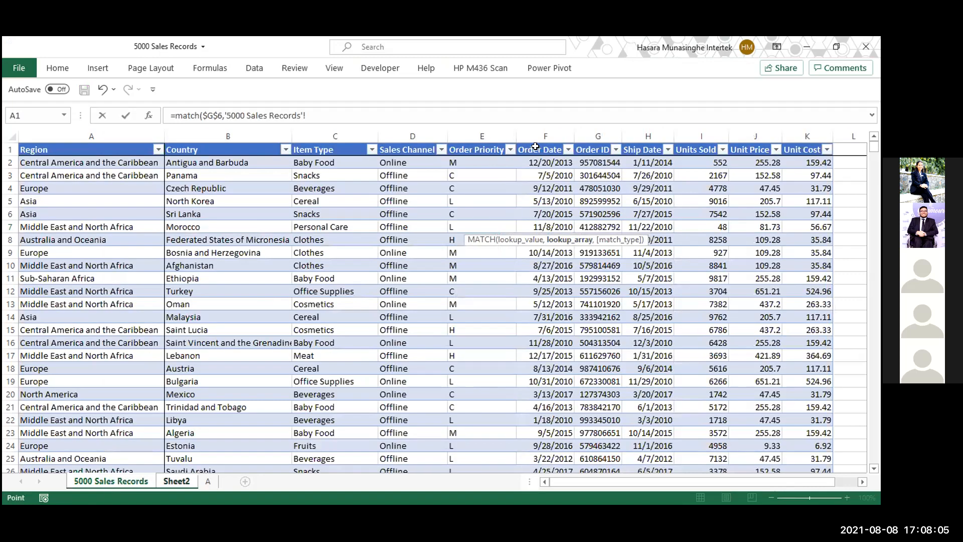
{"action": "left_click", "coordinate": [589, 137]}
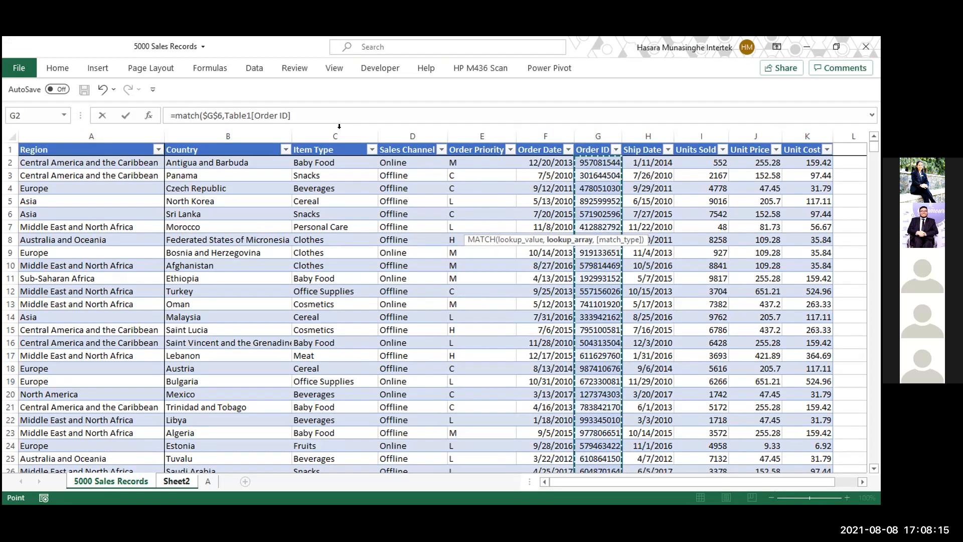
{"action": "type", "text": ",0"}
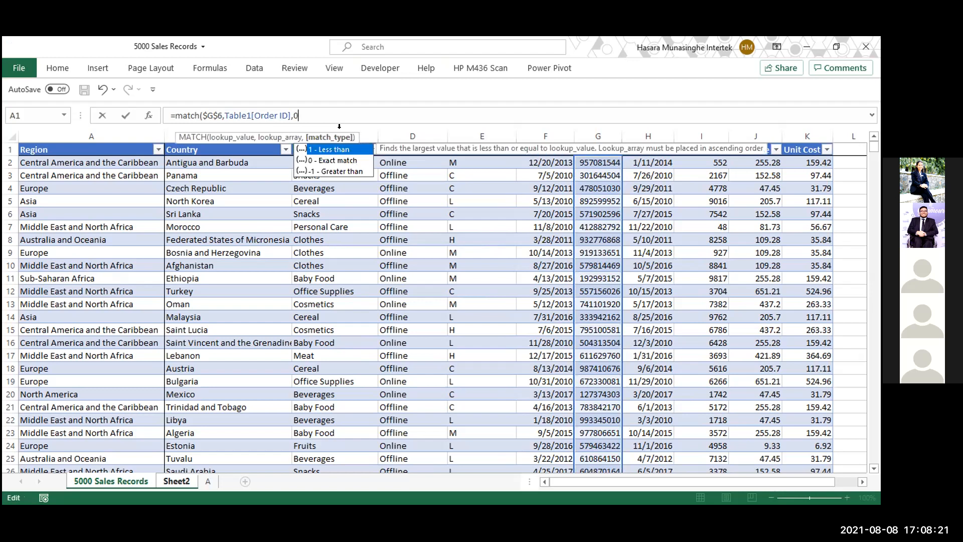
{"action": "type", "text": ")"}
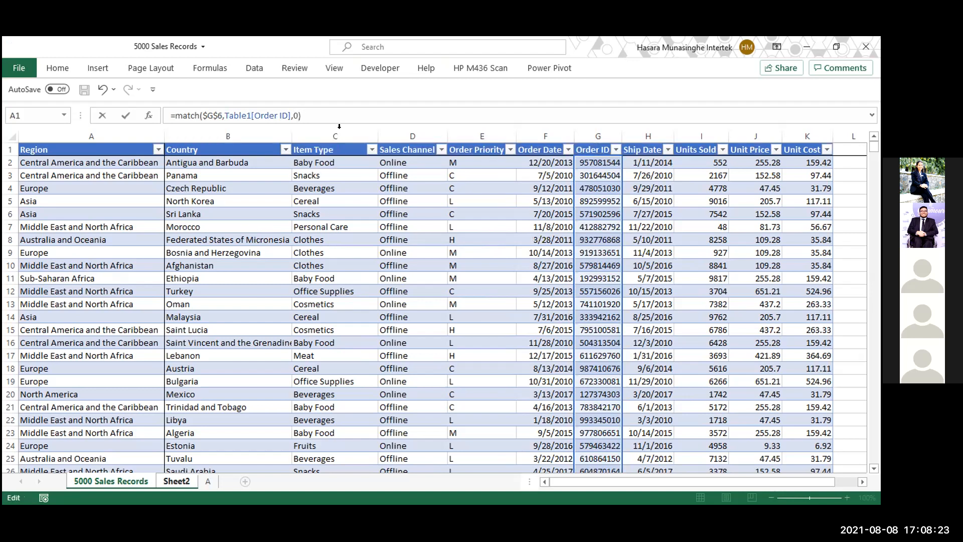
{"action": "key", "text": "Return"}
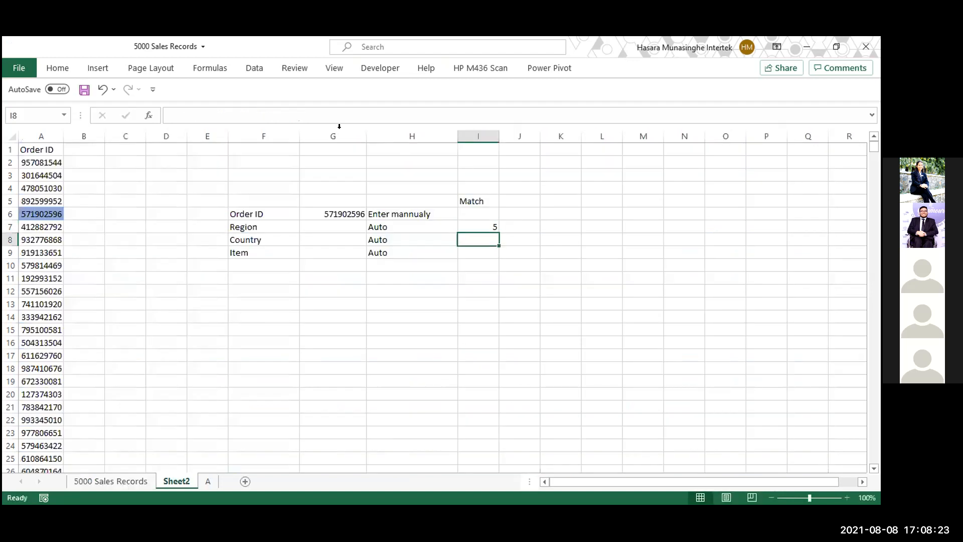
Step: Check the MATCH formula in I7 against the sample order's position in the Order ID and Region columns of 5000 Sales Records
{"action": "left_click", "coordinate": [478, 226]}
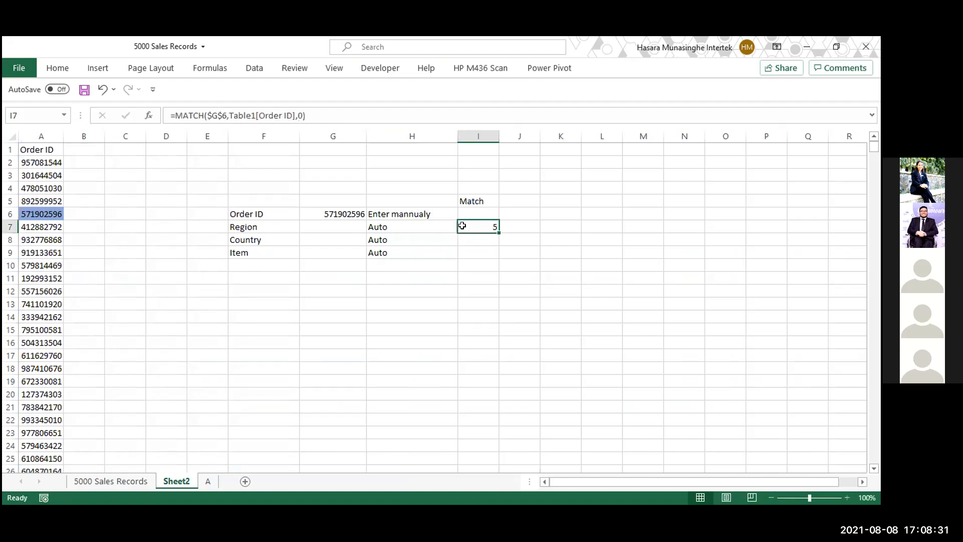
{"action": "left_click", "coordinate": [91, 482]}
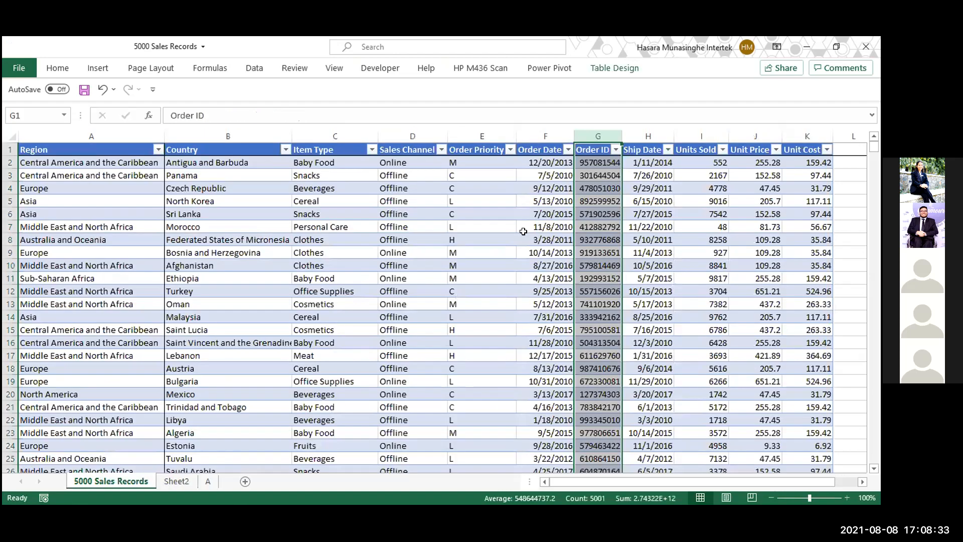
{"action": "left_click", "coordinate": [606, 157]}
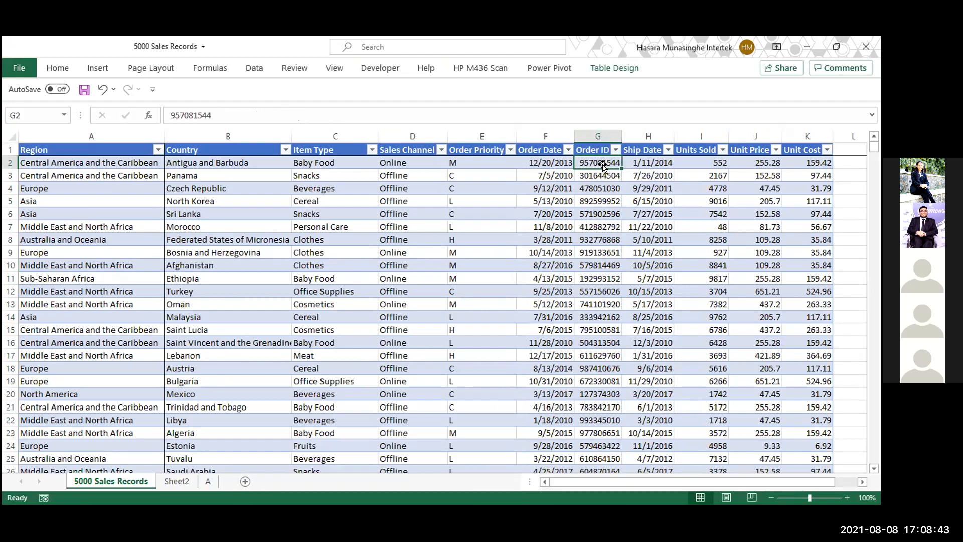
{"action": "left_click_drag", "start_coordinate": [602, 161], "coordinate": [604, 210]}
{"action": "left_click", "coordinate": [604, 209]}
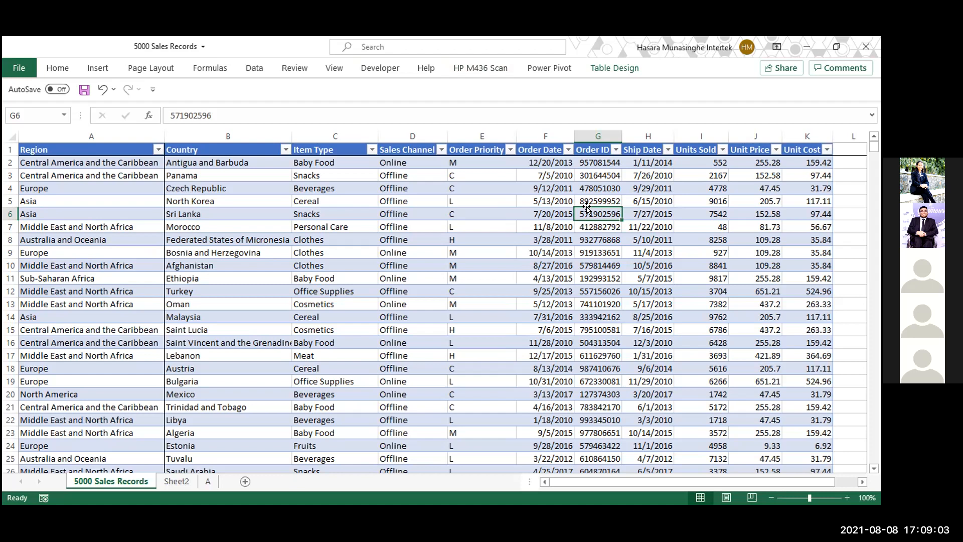
{"action": "key", "text": "alt+Tab"}
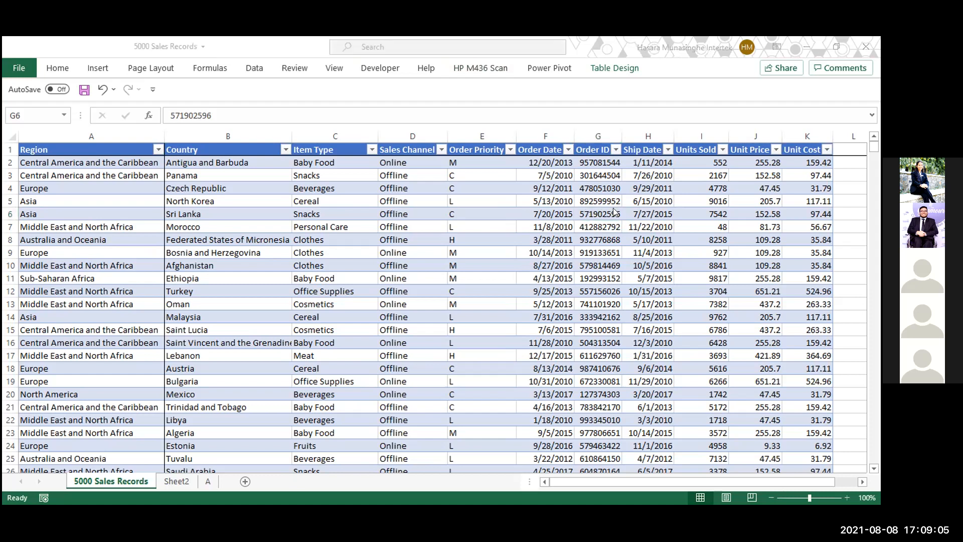
{"action": "key", "text": "alt+Tab"}
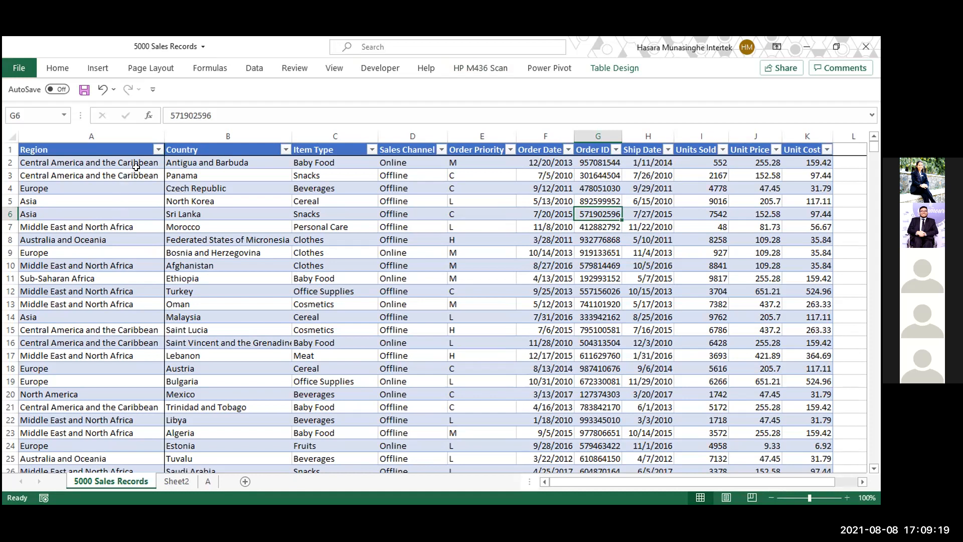
{"action": "left_click", "coordinate": [128, 131]}
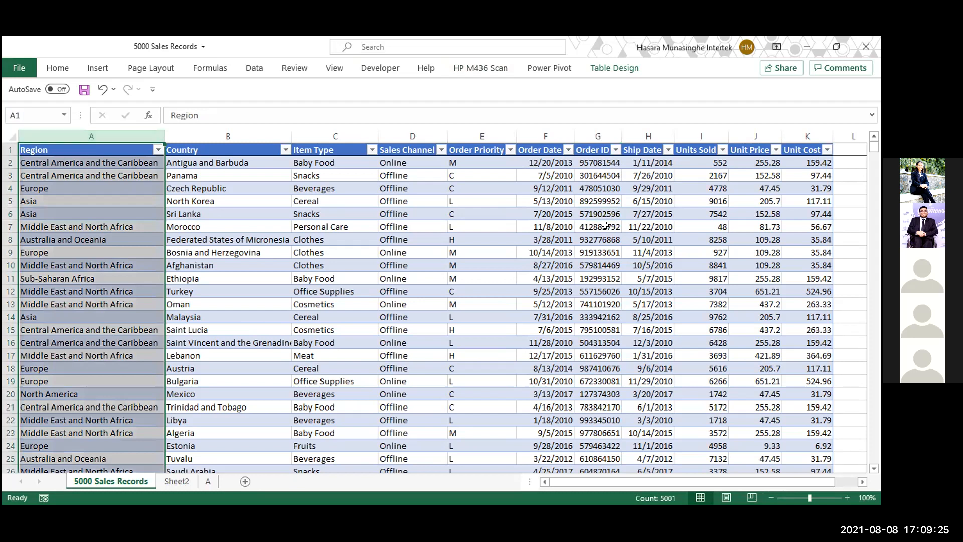
{"action": "left_click", "coordinate": [603, 196]}
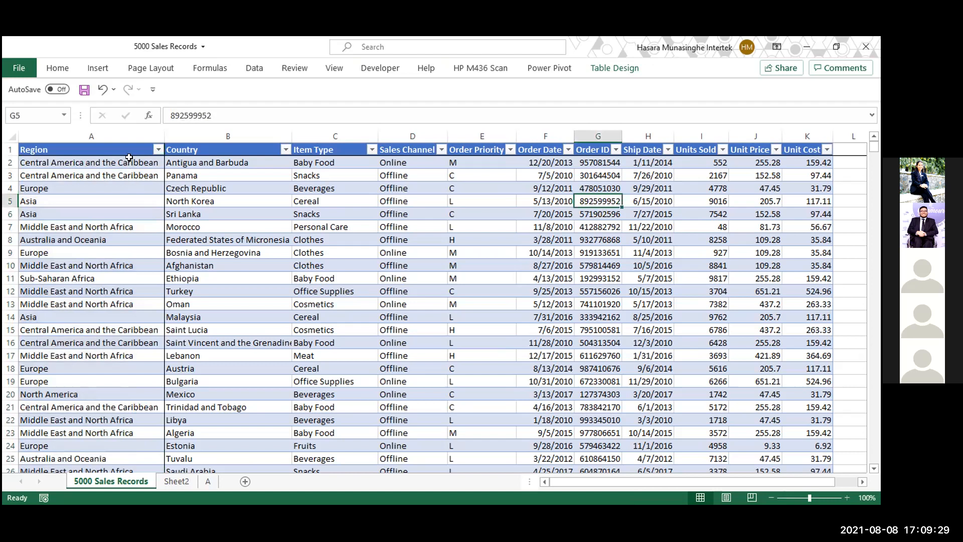
Step: Try a yellow fill on Region cell A5 of 5000 Sales Records and undo it
{"action": "left_click", "coordinate": [124, 200]}
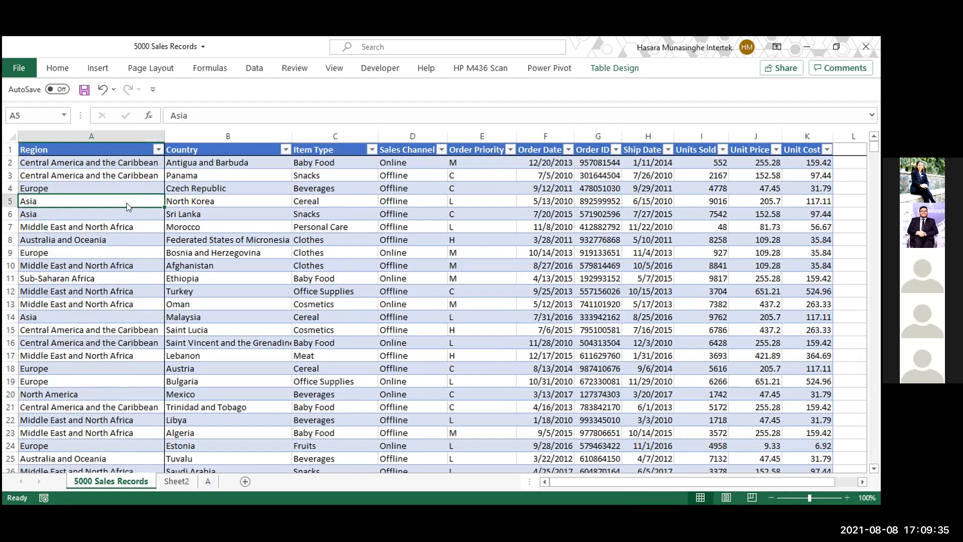
{"action": "key", "text": "alt+h"}
{"action": "key", "text": "h"}
{"action": "key", "text": "Down"}
{"action": "key", "text": "Down"}
{"action": "key", "text": "Down"}
{"action": "key", "text": "Down"}
{"action": "key", "text": "Down"}
{"action": "key", "text": "Down"}
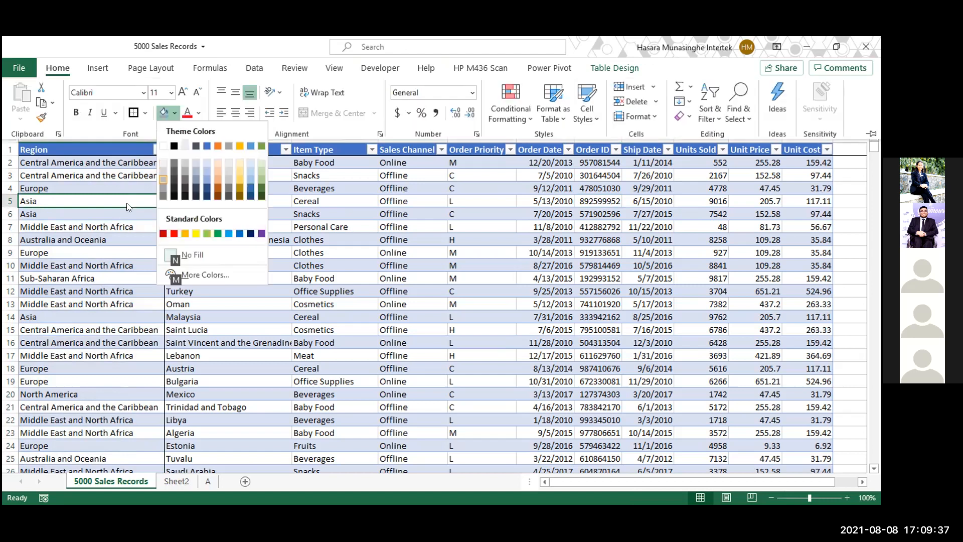
{"action": "key", "text": "Right"}
{"action": "key", "text": "Right"}
{"action": "key", "text": "Right"}
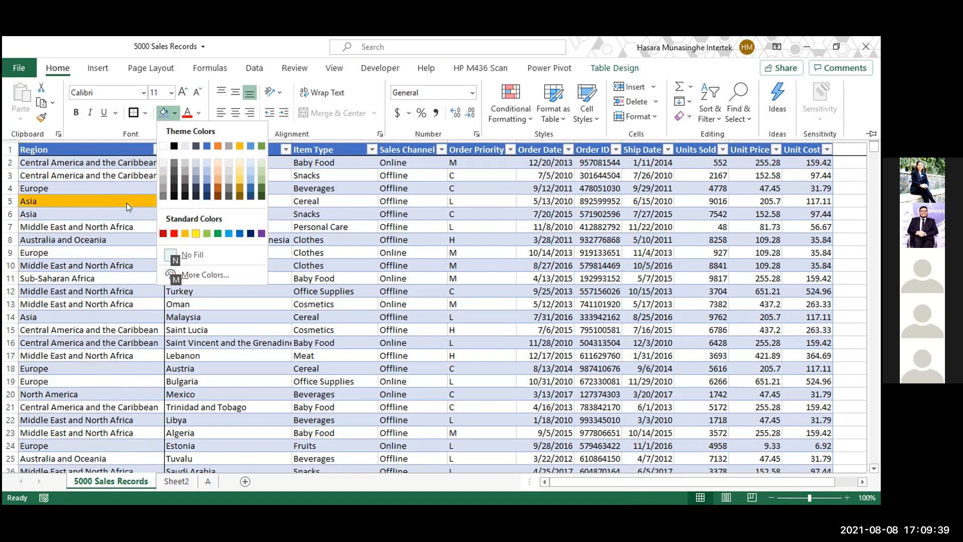
{"action": "key", "text": "Return"}
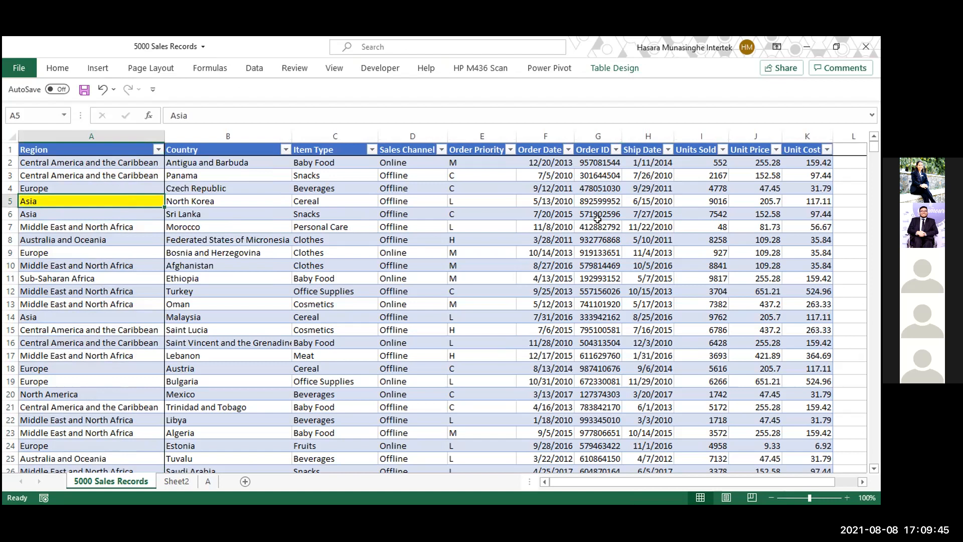
{"action": "key", "text": "ctrl+z"}
Step: Highlight Region cell A6 of 5000 Sales Records with a dark orange theme fill and select the Order ID in the same row
{"action": "key", "text": "Down"}
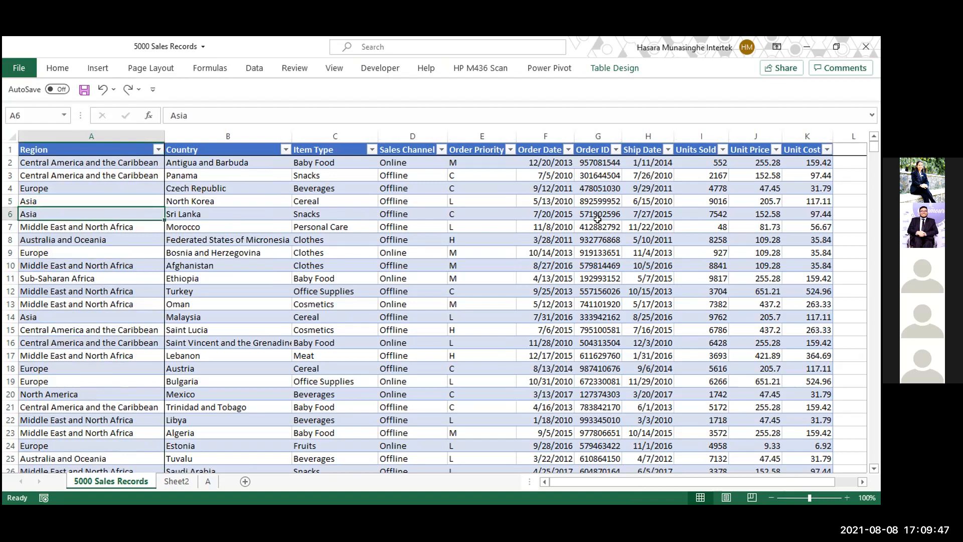
{"action": "key", "text": "alt+h"}
{"action": "key", "text": "h"}
{"action": "key", "text": "Down"}
{"action": "key", "text": "Down"}
{"action": "key", "text": "Right"}
{"action": "key", "text": "Right"}
{"action": "key", "text": "Right"}
{"action": "key", "text": "Right"}
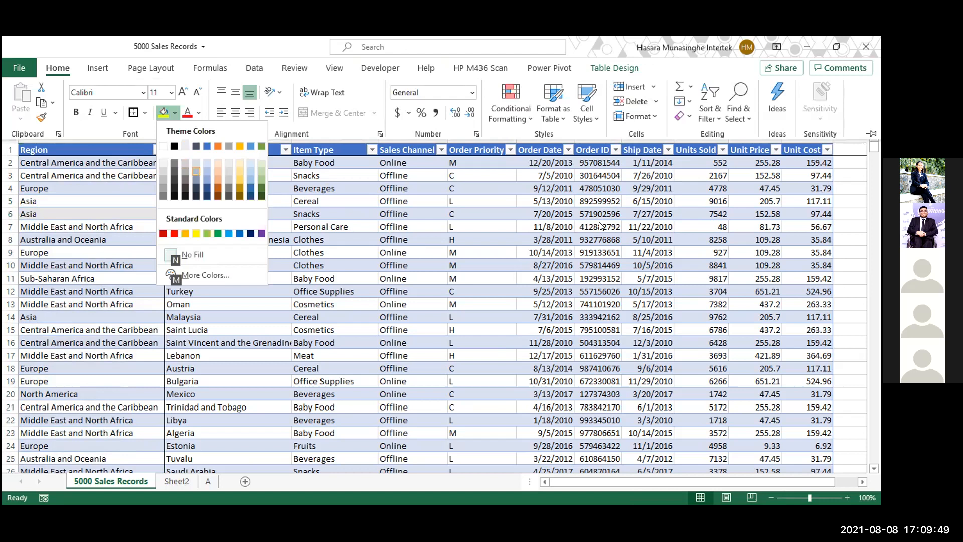
{"action": "key", "text": "Down"}
{"action": "key", "text": "Left"}
{"action": "key", "text": "Down"}
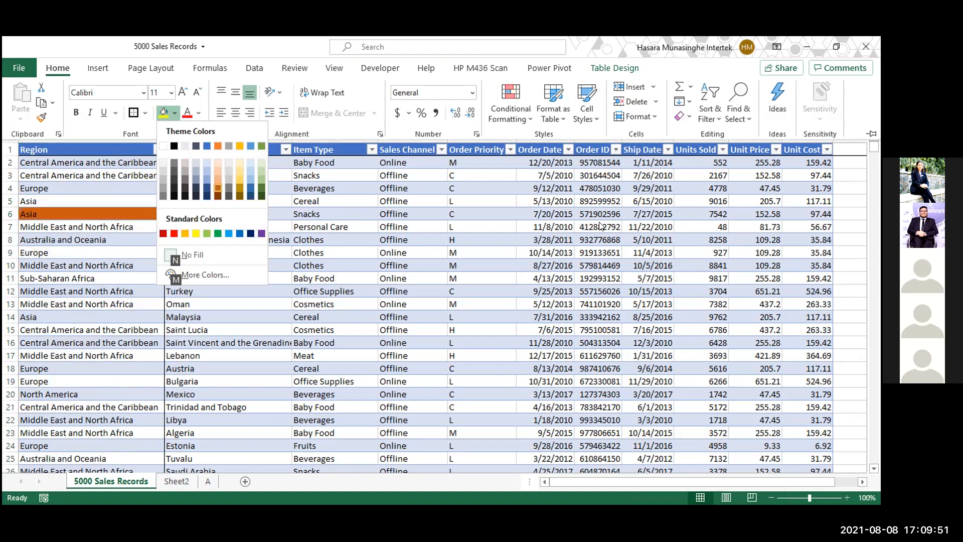
{"action": "key", "text": "Return"}
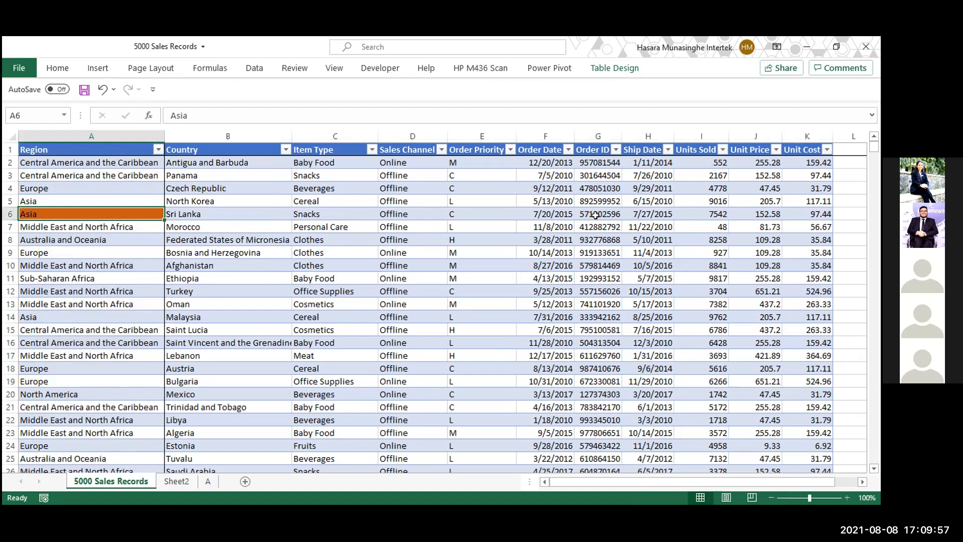
{"action": "left_click", "coordinate": [595, 214]}
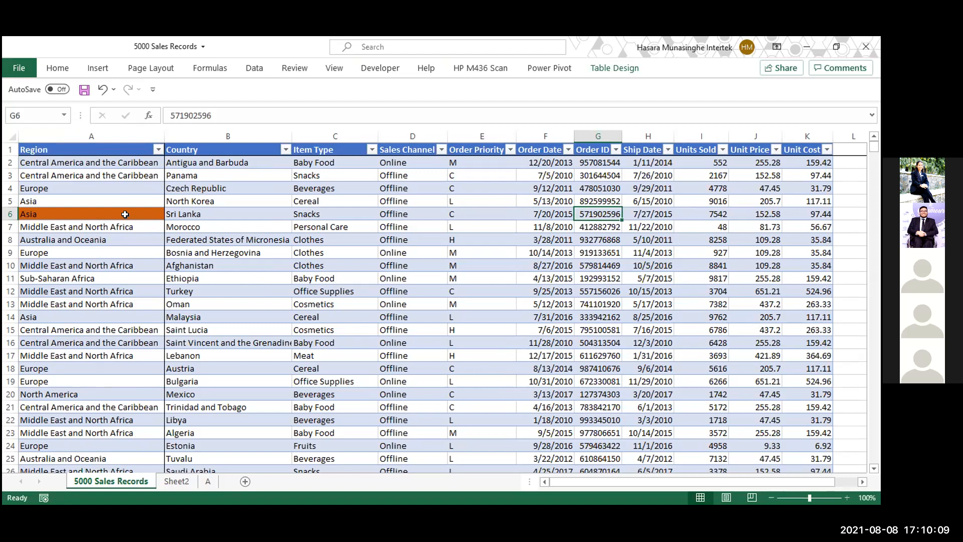
Step: Start an INDEX formula in Region cell G7 of Sheet2 with the Region column of 5000 Sales Records, Table1[Region], as its array
{"action": "left_click", "coordinate": [175, 482]}
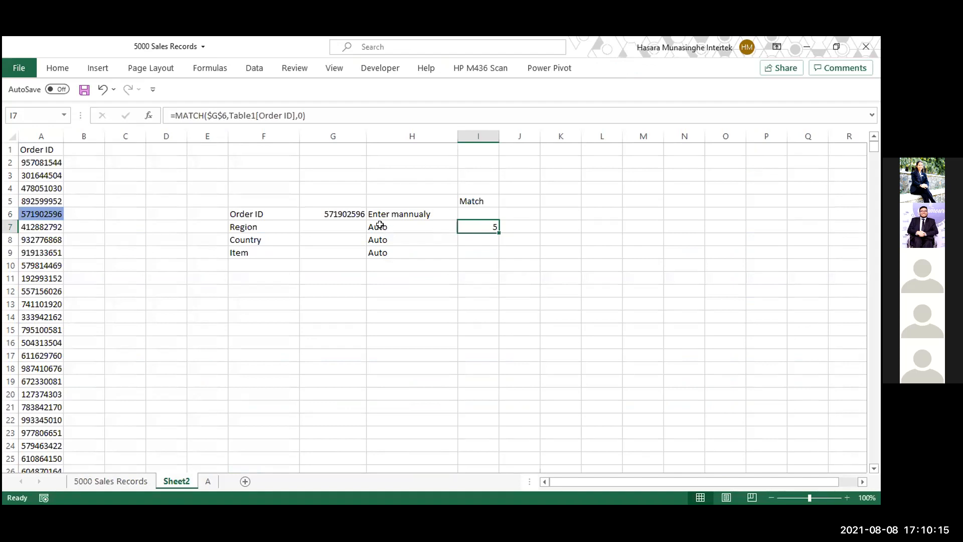
{"action": "left_click", "coordinate": [326, 226]}
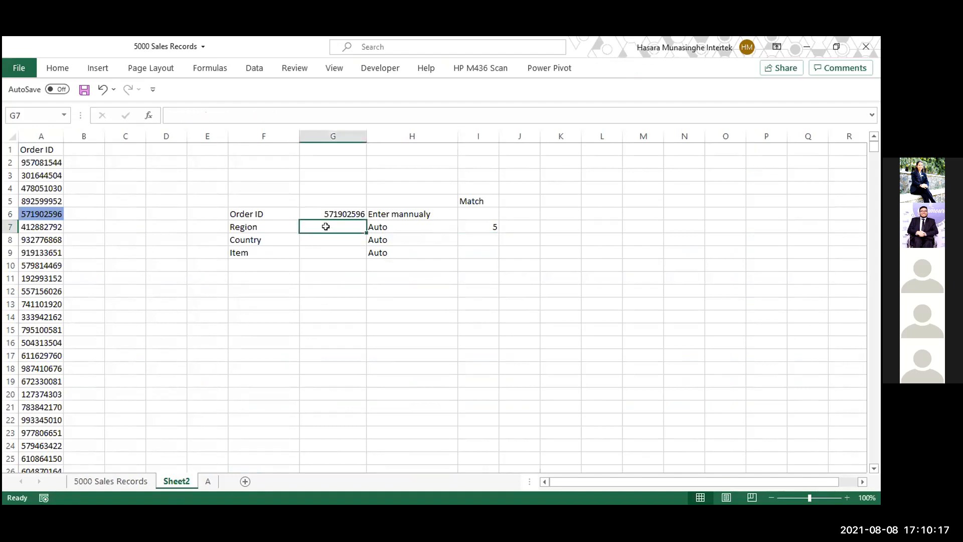
{"action": "left_click", "coordinate": [516, 225]}
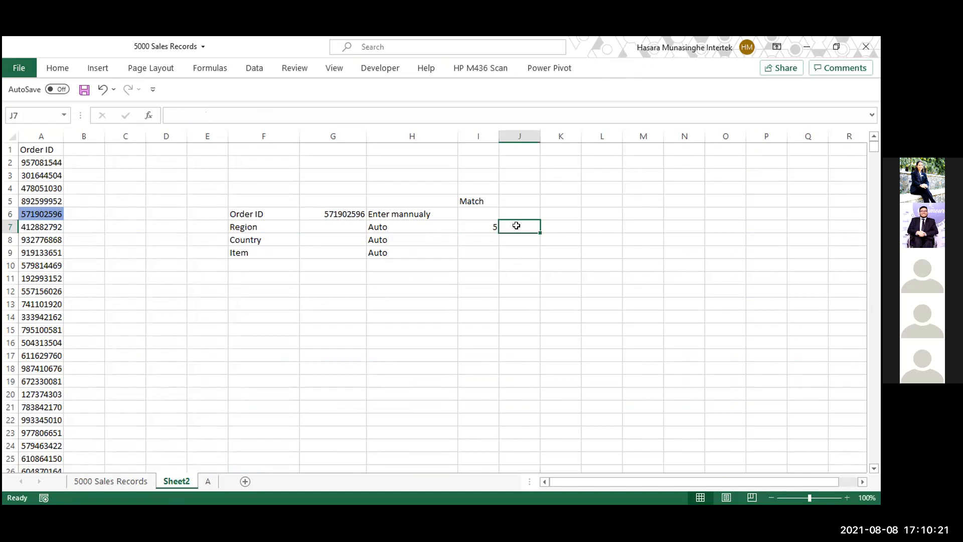
{"action": "left_click", "coordinate": [319, 224]}
{"action": "type", "text": "=i"}
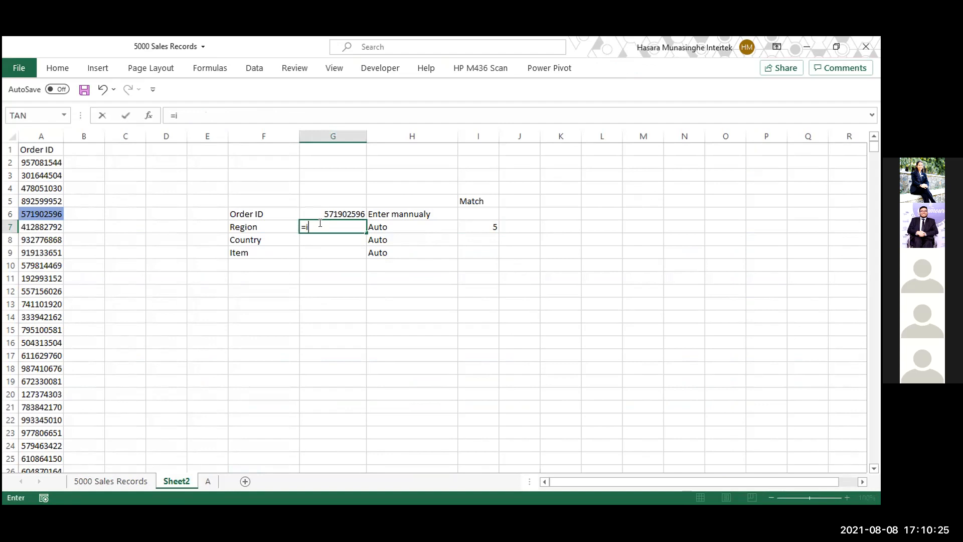
{"action": "type", "text": "ndex("}
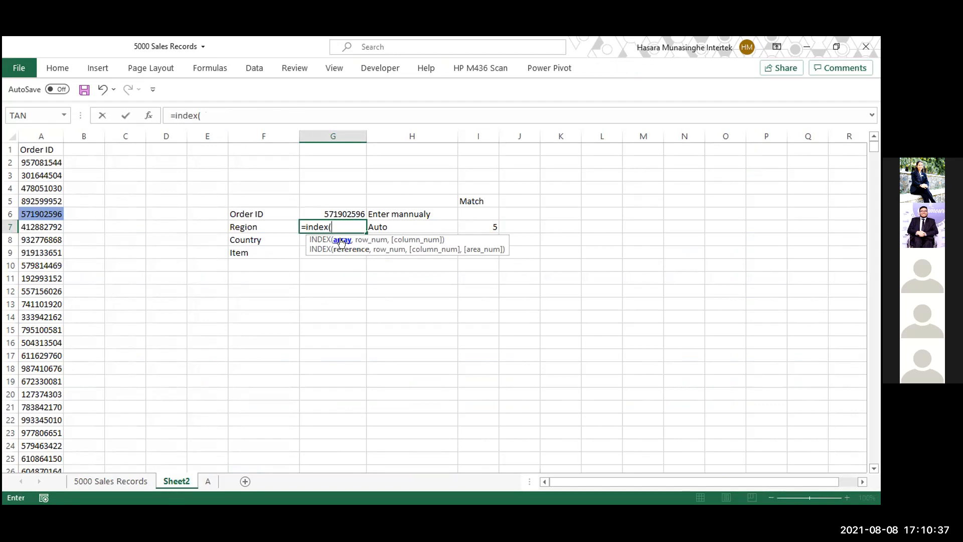
{"action": "left_click", "coordinate": [108, 482]}
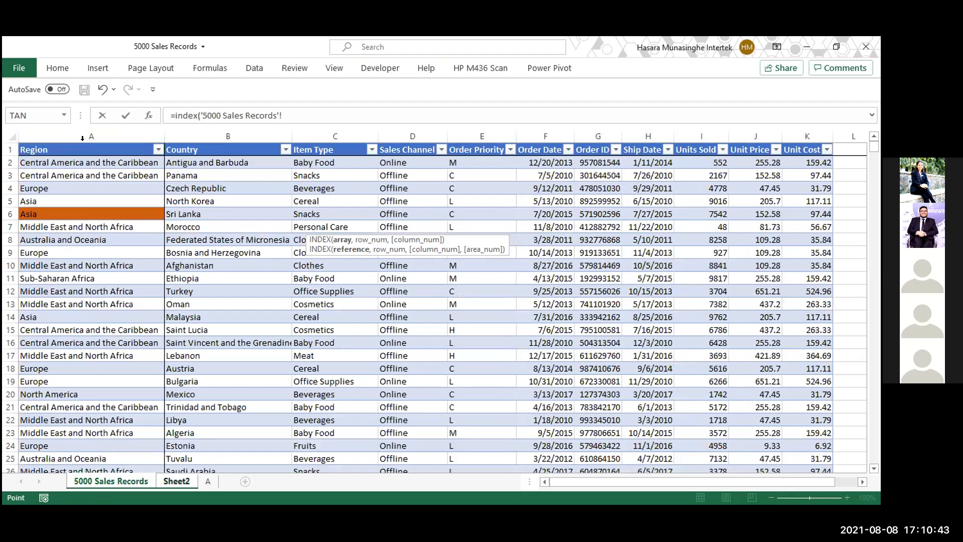
{"action": "left_click", "coordinate": [82, 138]}
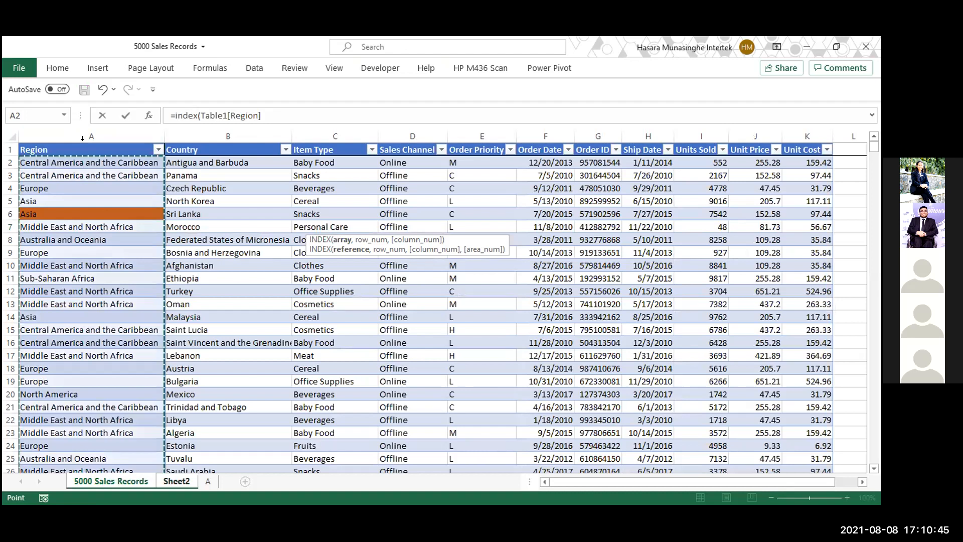
Step: Nest a MATCH function as the INDEX row number, with the absolute reference Sheet2!$G$6 as its lookup value
{"action": "type", "text": ",m"}
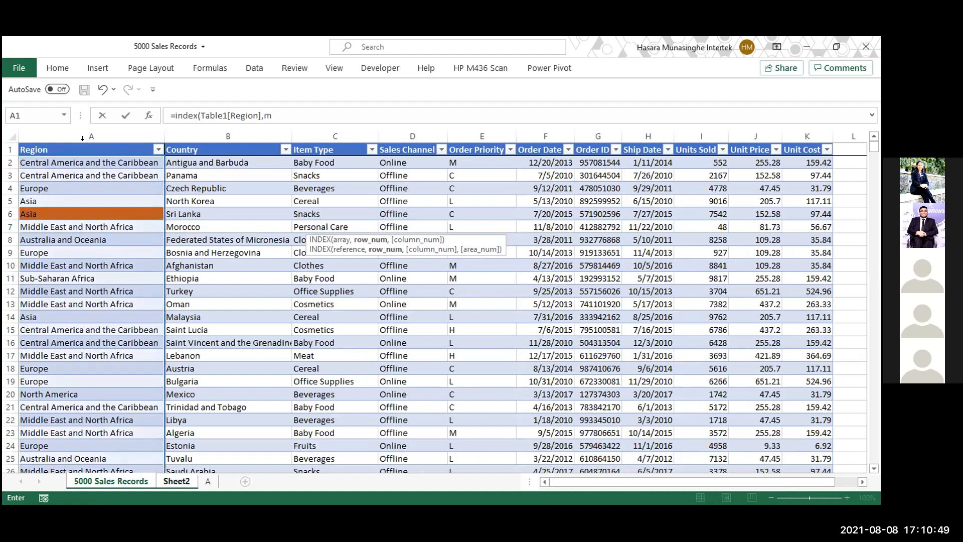
{"action": "type", "text": "atch"}
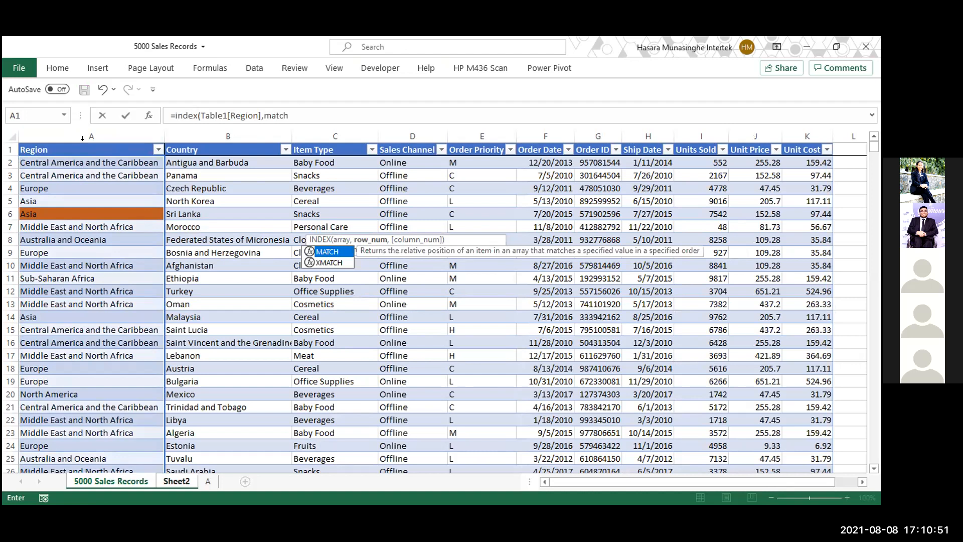
{"action": "type", "text": "("}
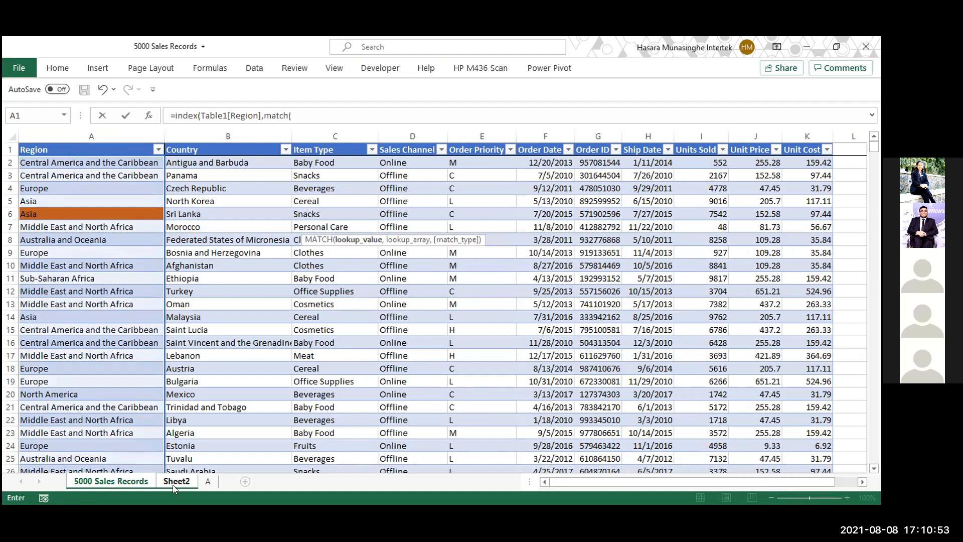
{"action": "left_click", "coordinate": [175, 483]}
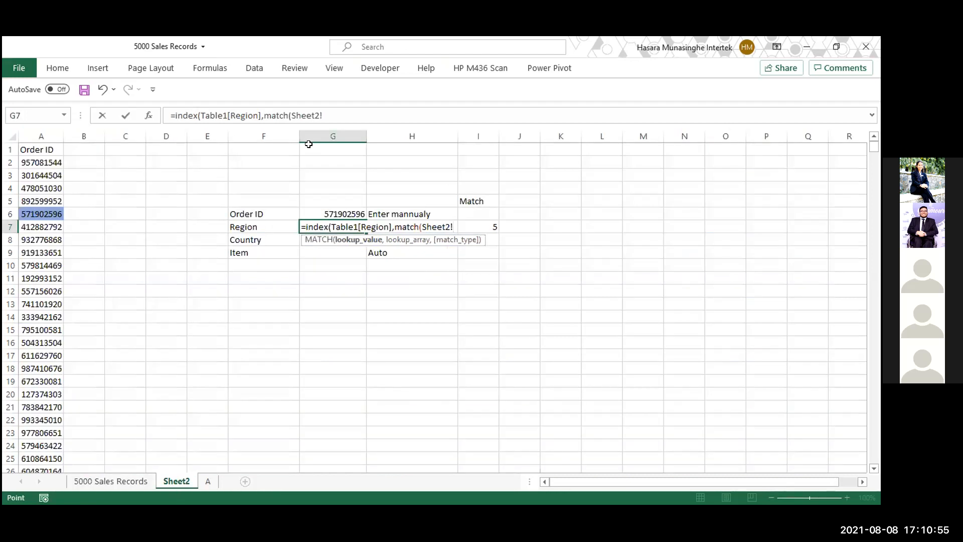
{"action": "left_click", "coordinate": [334, 208]}
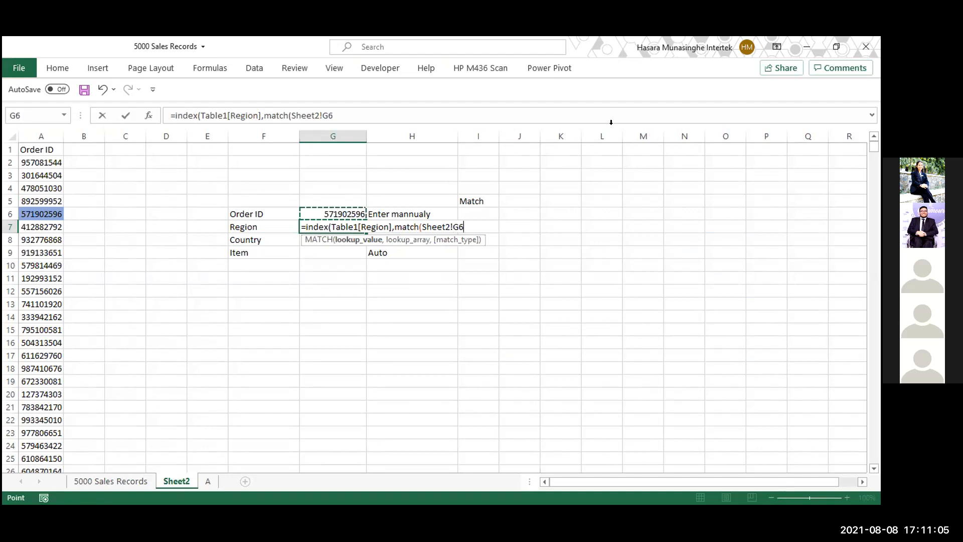
{"action": "key", "text": "alt+Tab"}
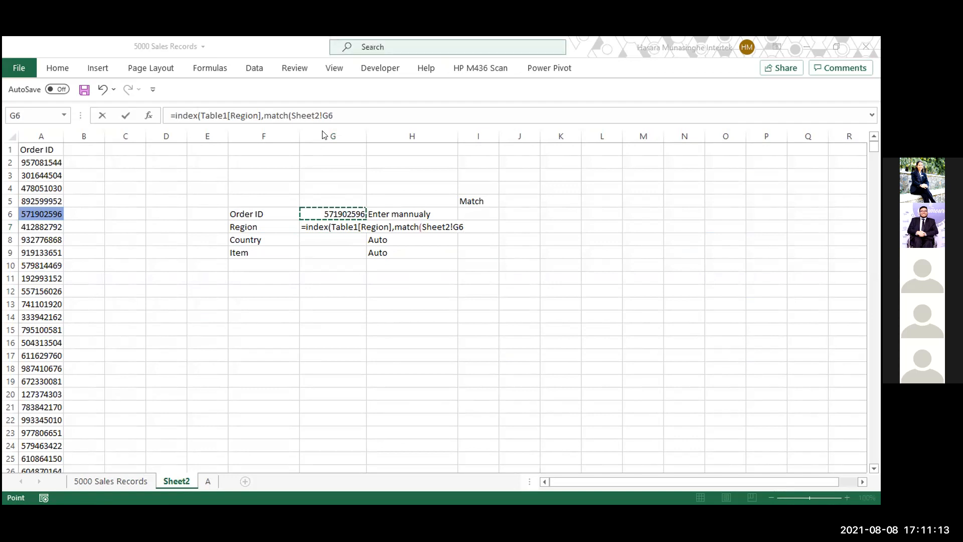
{"action": "key", "text": "F4"}
{"action": "type", "text": ","}
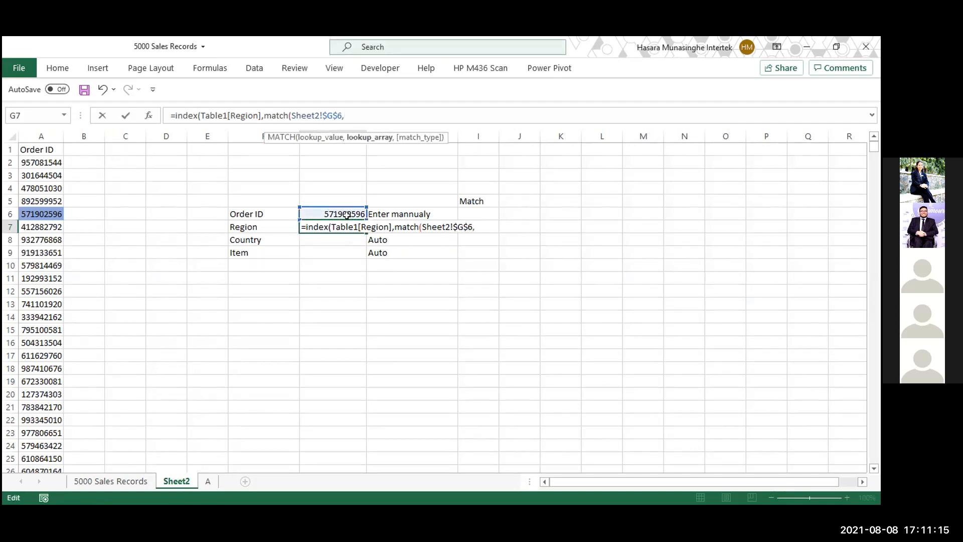
Step: Complete the G7 formula with Table1[Order ID] from 5000 Sales Records as lookup array and 0 as match type
{"action": "left_click", "coordinate": [129, 482]}
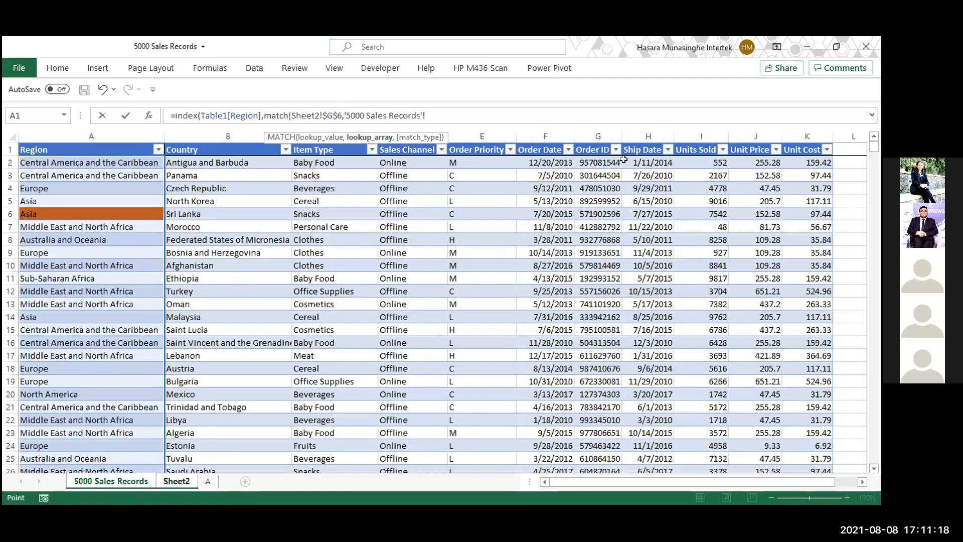
{"action": "left_click", "coordinate": [587, 139]}
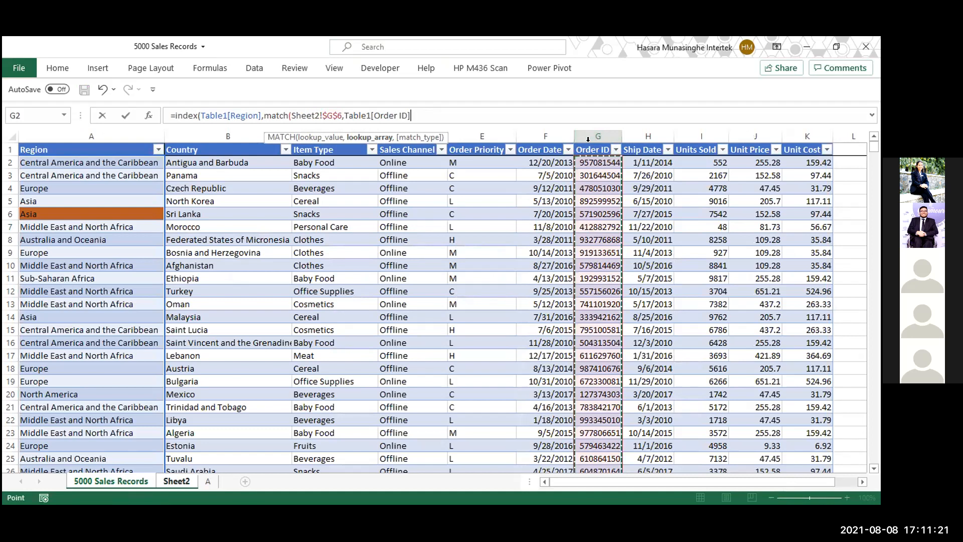
{"action": "type", "text": ",0"}
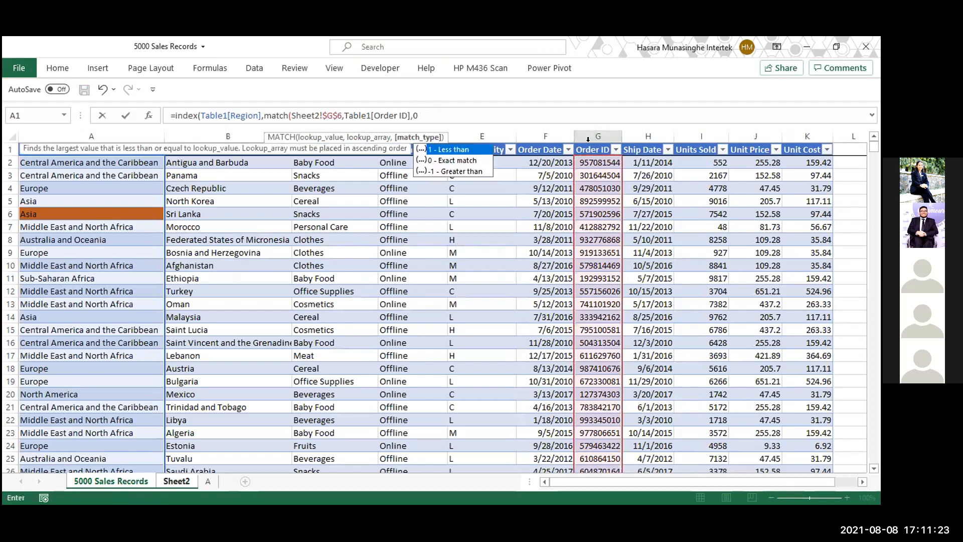
{"action": "type", "text": ")"}
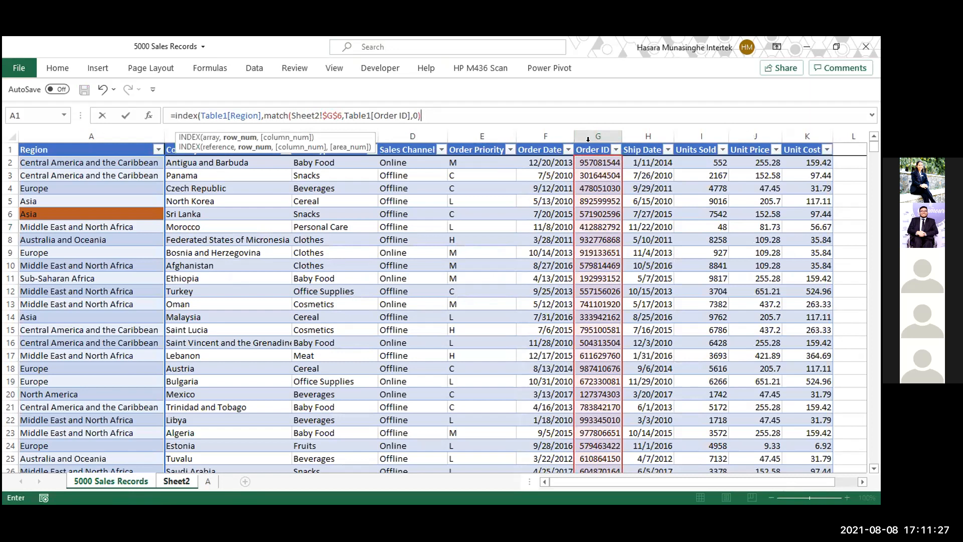
{"action": "type", "text": ")"}
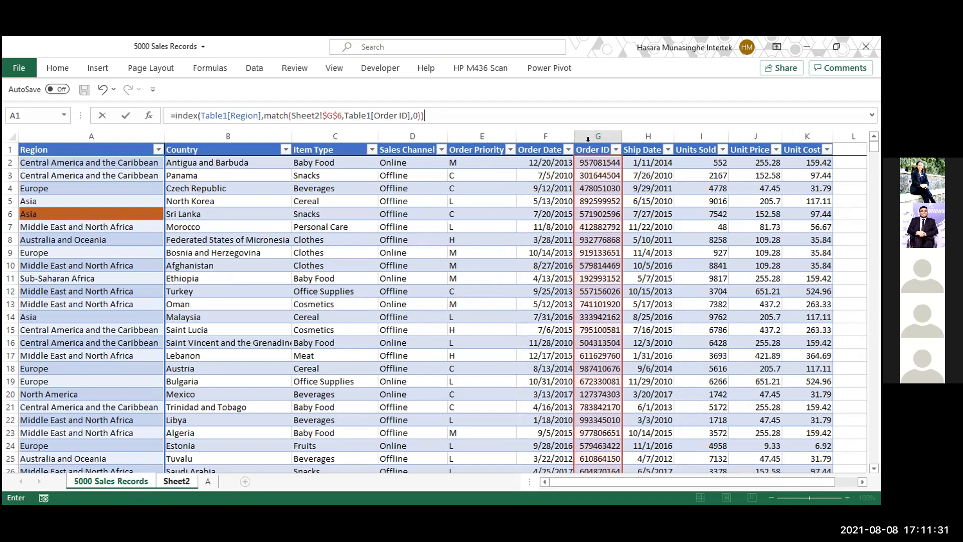
{"action": "key", "text": "Return"}
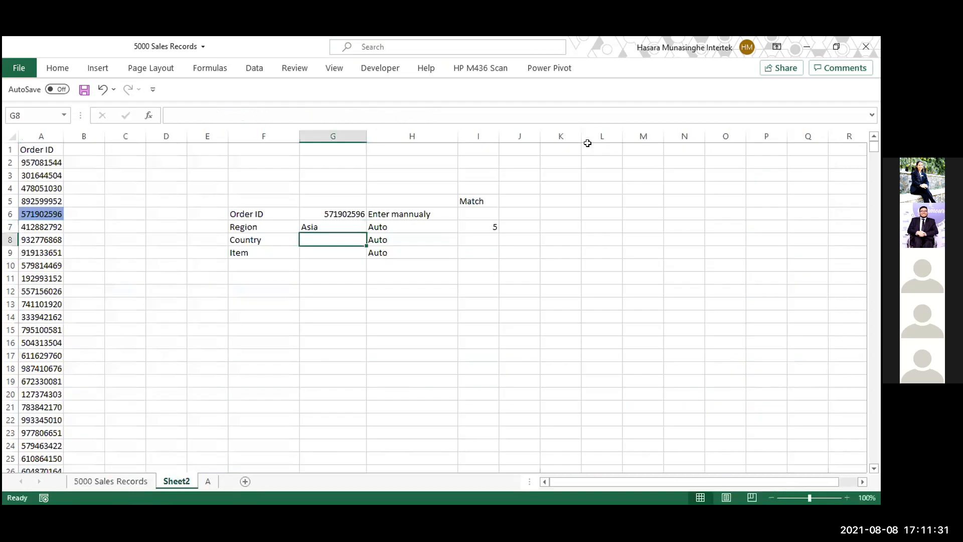
{"action": "left_click", "coordinate": [348, 226]}
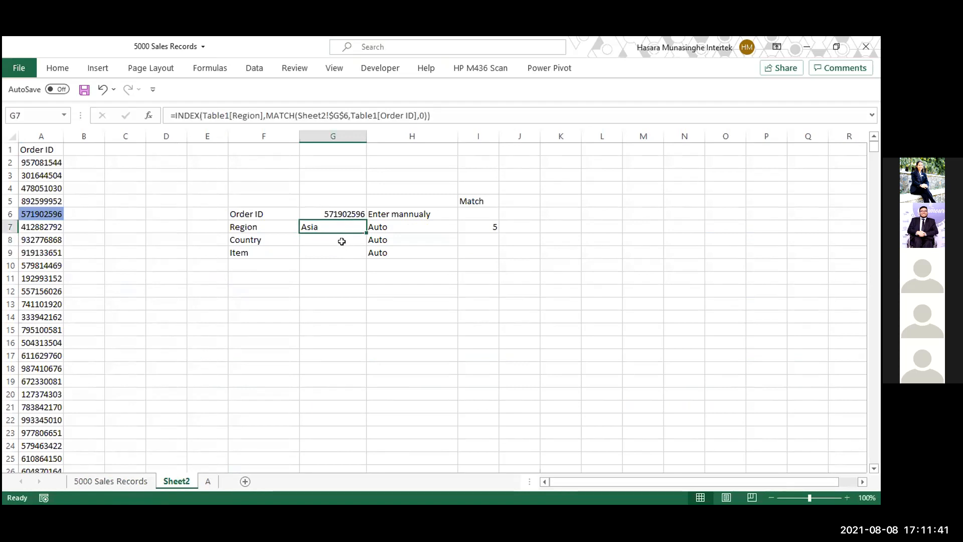
Step: Enter =MATCH($G$6,Table1[Order ID],0) in I8 of Sheet2, beside the Country row, using the Order ID column of 5000 Sales Records
{"action": "left_click", "coordinate": [344, 239]}
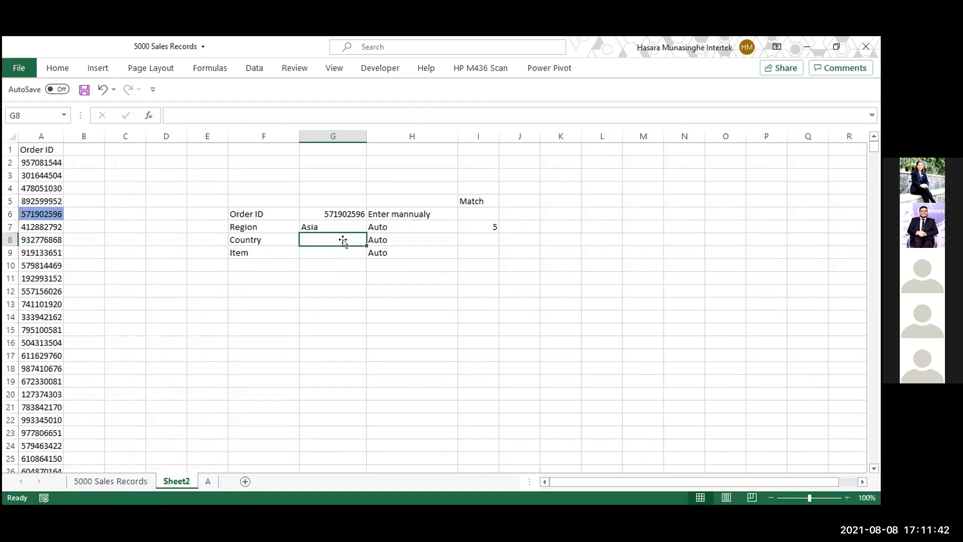
{"action": "left_click", "coordinate": [480, 239]}
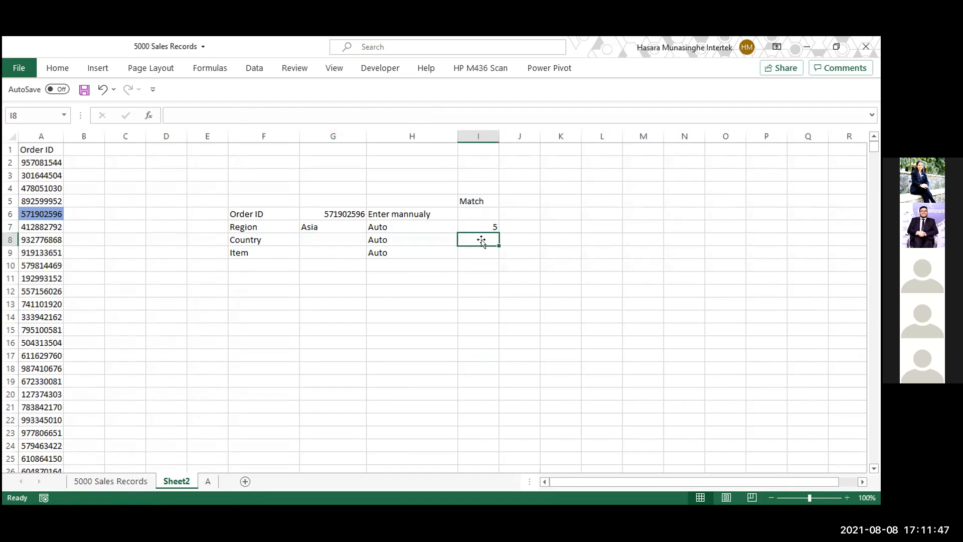
{"action": "type", "text": "=M"}
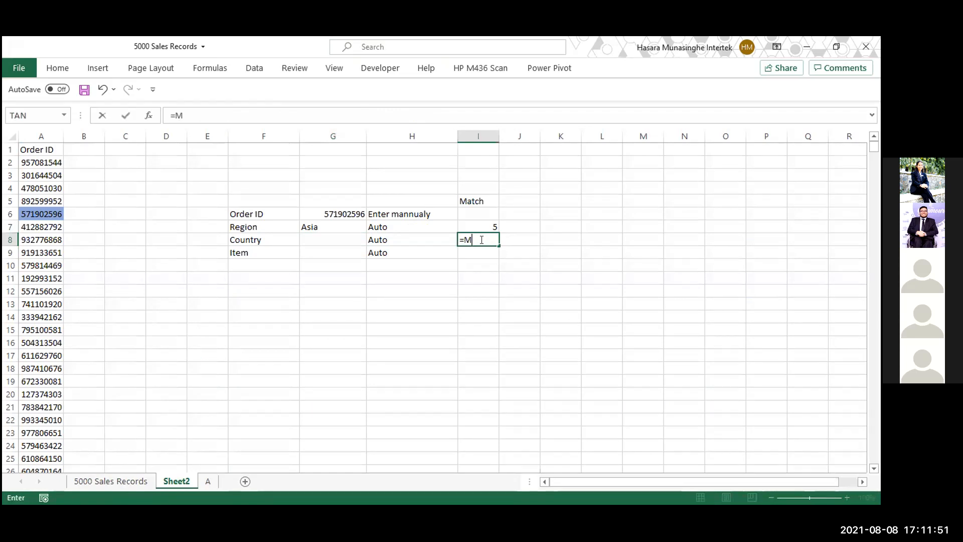
{"action": "type", "text": "atch"}
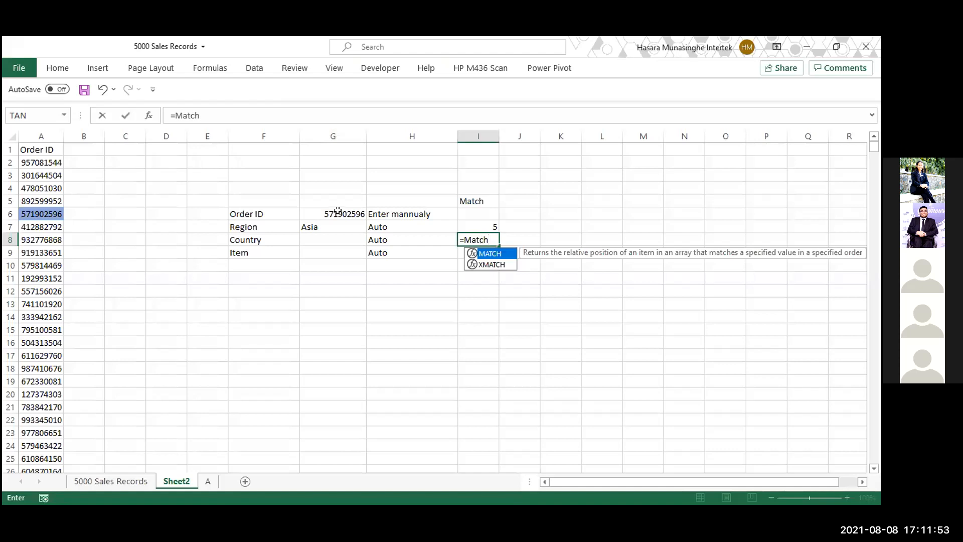
{"action": "type", "text": "("}
{"action": "left_click", "coordinate": [337, 211]}
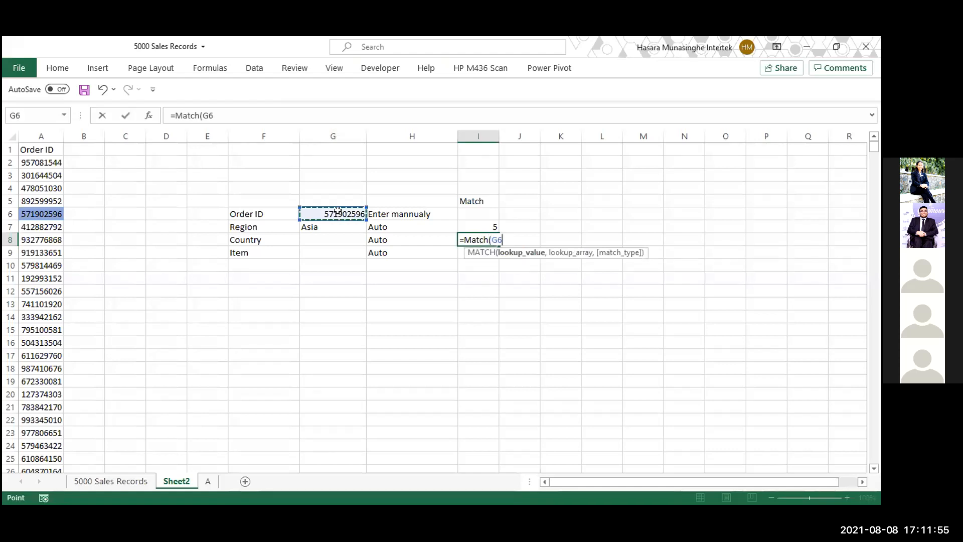
{"action": "key", "text": "F4"}
{"action": "type", "text": ","}
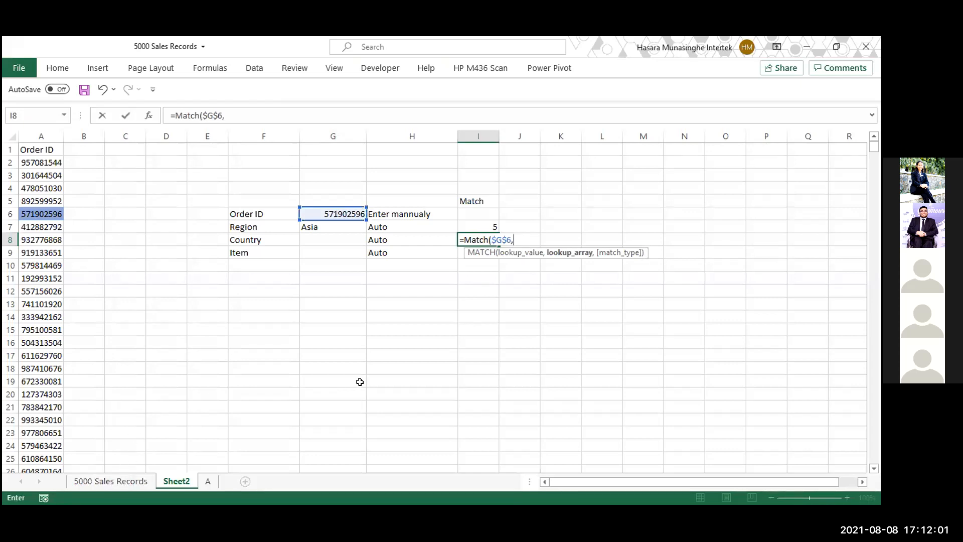
{"action": "left_click", "coordinate": [147, 482]}
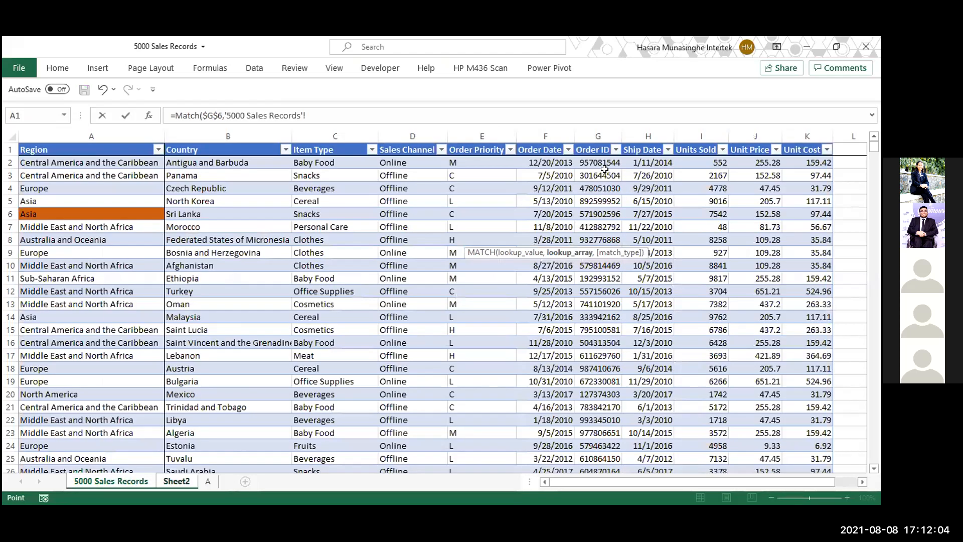
{"action": "left_click", "coordinate": [588, 139]}
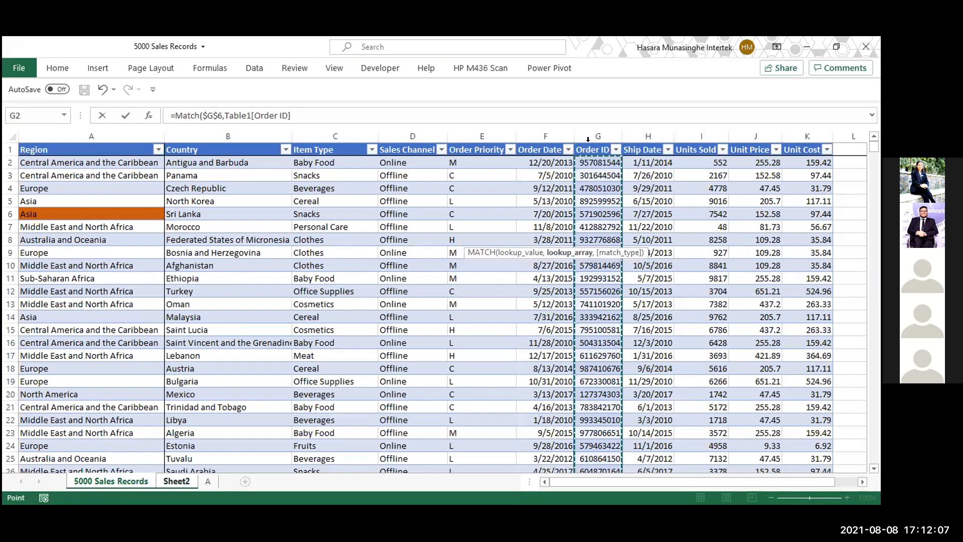
{"action": "type", "text": ","}
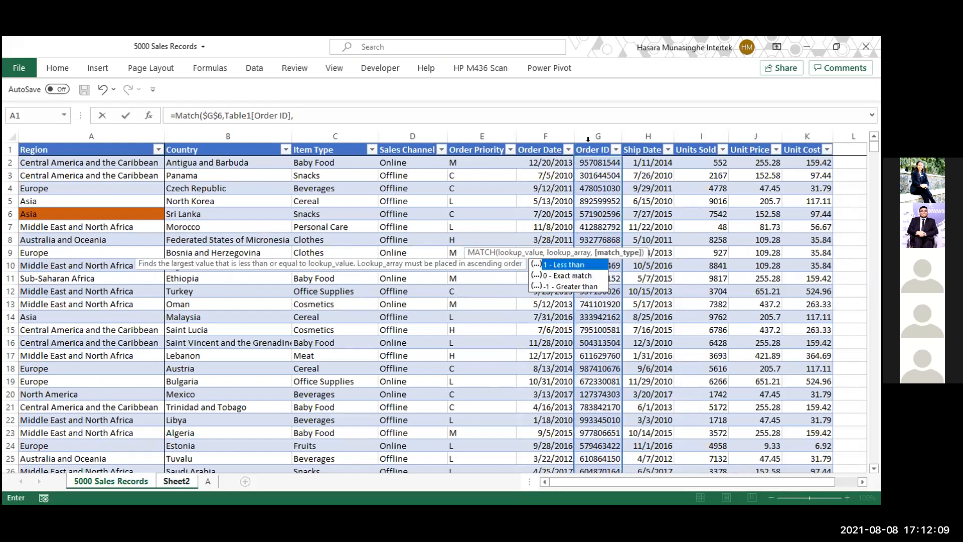
{"action": "type", "text": "0"}
{"action": "key", "text": "Return"}
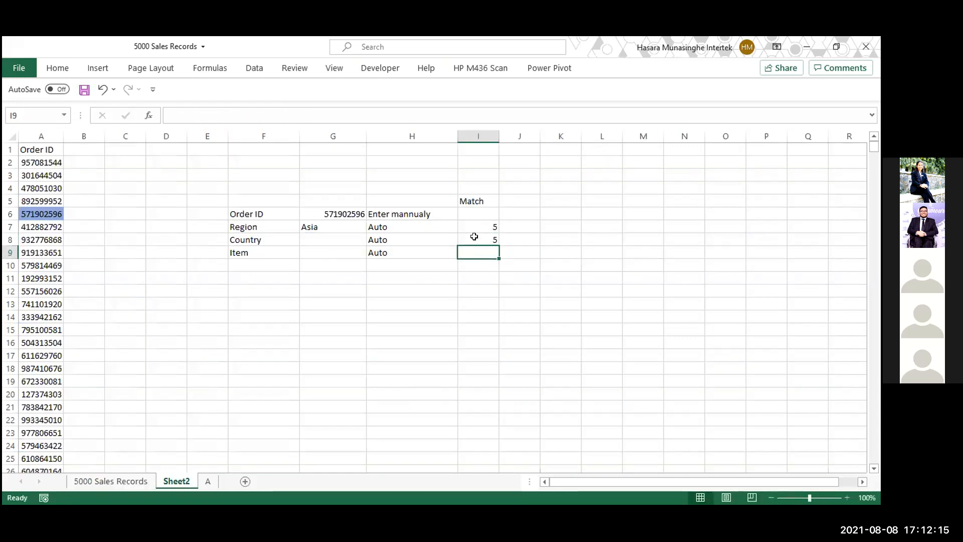
Step: Fill the MATCH formulas in I7:I8 down to I9 for the Item row
{"action": "left_click", "coordinate": [474, 237]}
{"action": "left_click_drag", "start_coordinate": [481, 221], "coordinate": [482, 238]}
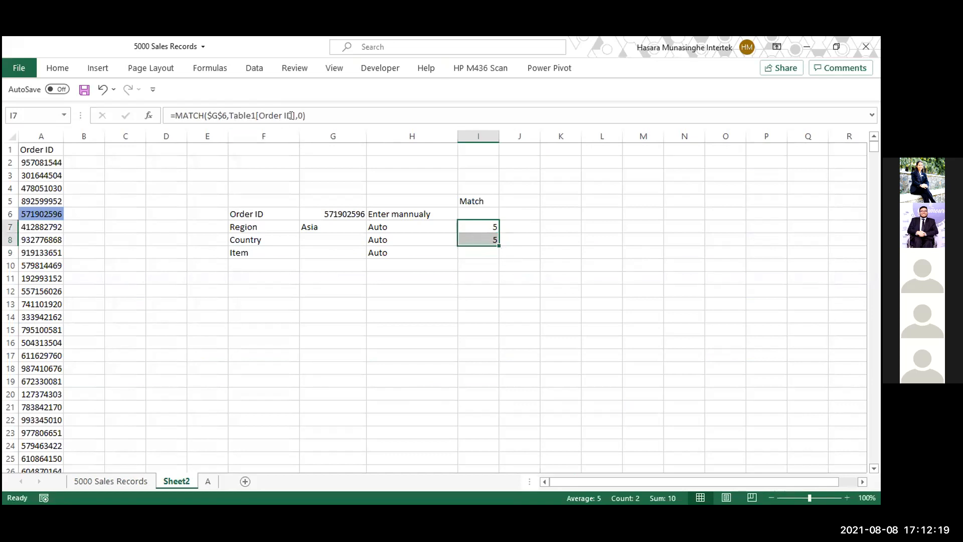
{"action": "left_click_drag", "start_coordinate": [499, 246], "coordinate": [500, 254]}
Step: Start an INDEX formula in G8 of Sheet2 for Country, using Table1[Country] from 5000 Sales Records as the array
{"action": "left_click", "coordinate": [329, 239]}
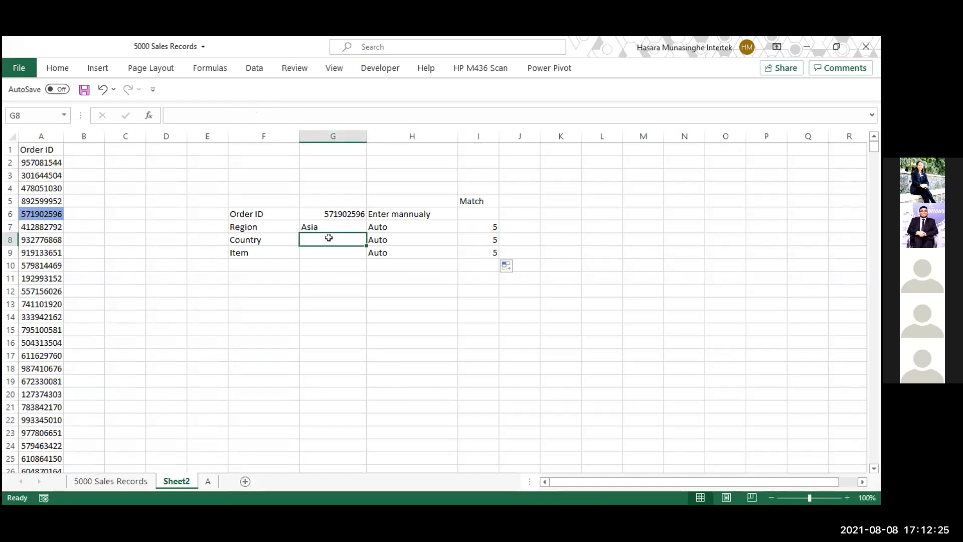
{"action": "type", "text": "="}
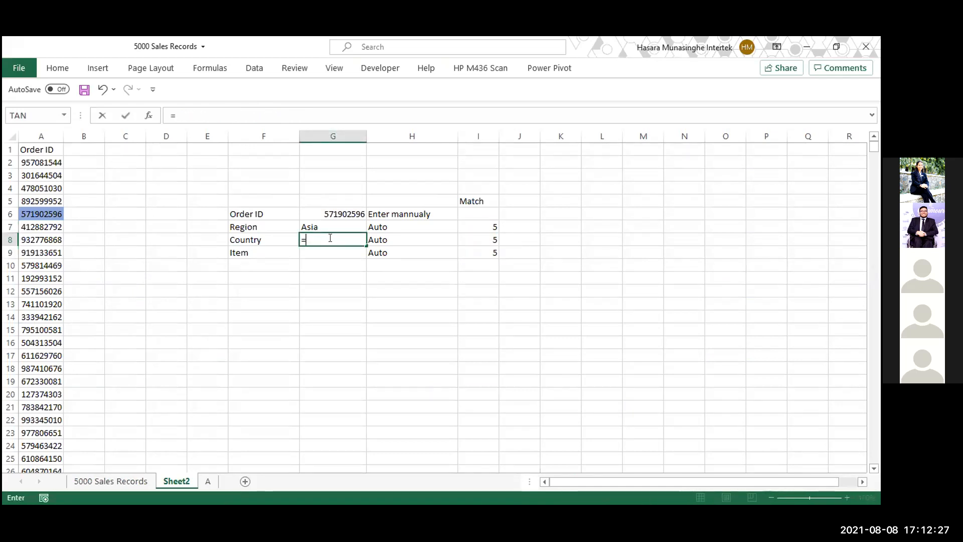
{"action": "type", "text": "i"}
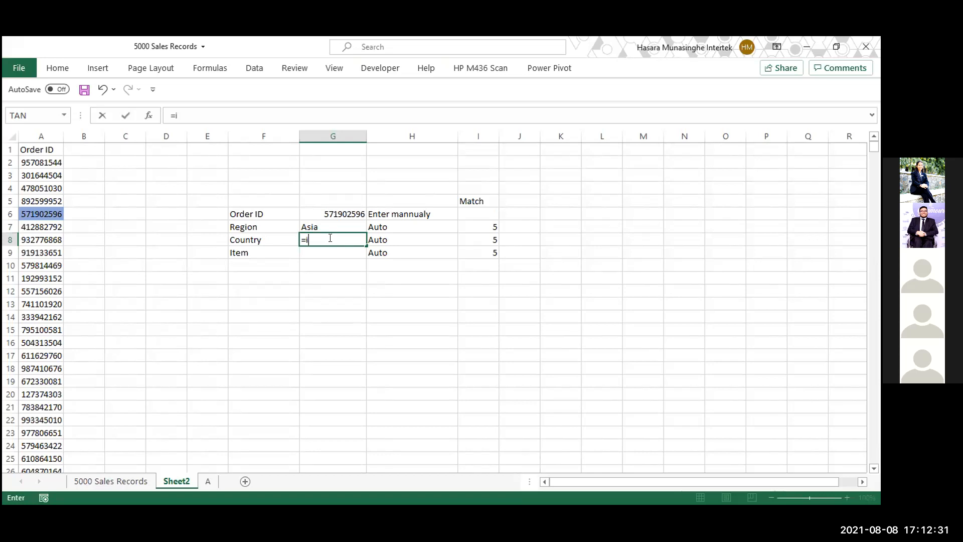
{"action": "type", "text": "ndex("}
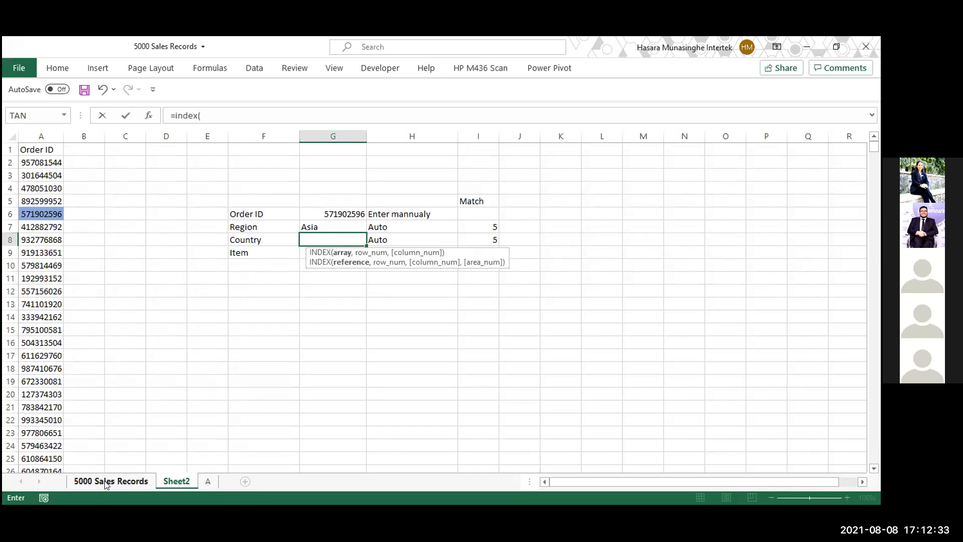
{"action": "left_click", "coordinate": [105, 483]}
{"action": "left_click", "coordinate": [205, 139]}
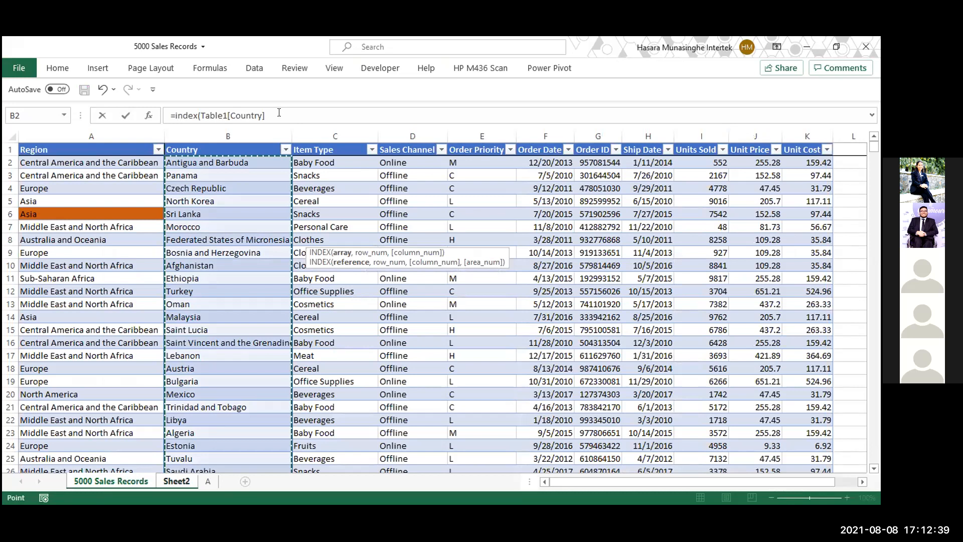
Step: Nest a MATCH function as the row number of the G8 formula, with absolute reference Sheet2!$G$6 as its lookup value
{"action": "type", "text": ",match("}
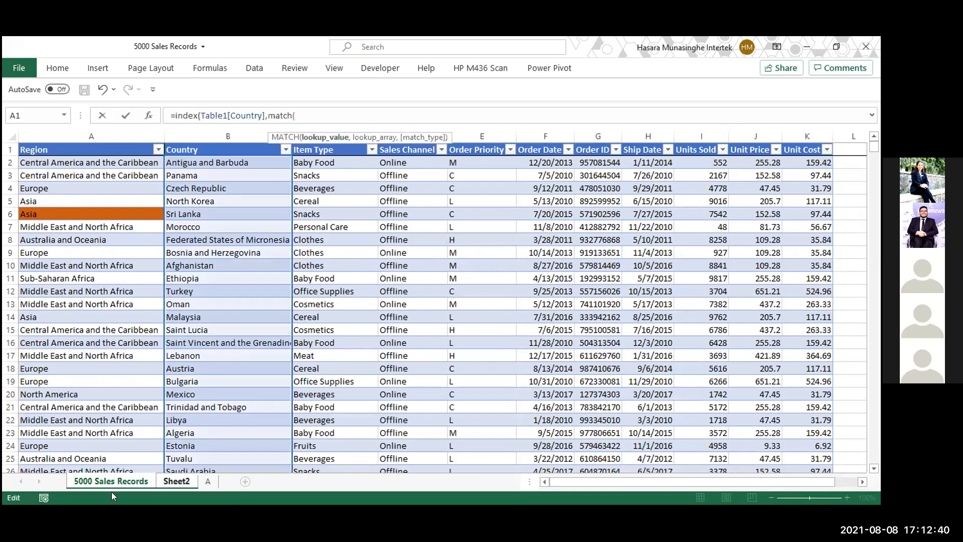
{"action": "left_click", "coordinate": [173, 481]}
{"action": "left_click", "coordinate": [316, 215]}
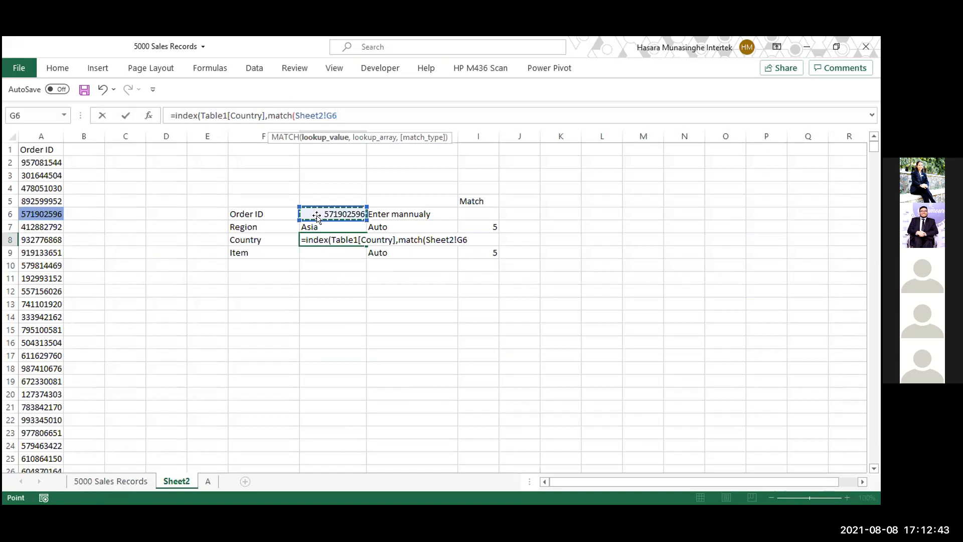
{"action": "key", "text": "F4"}
{"action": "type", "text": ","}
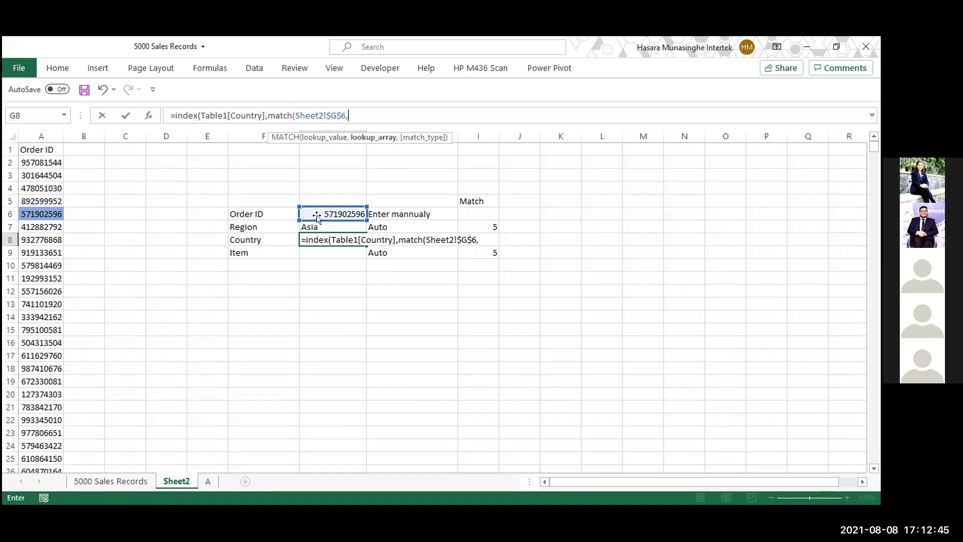
Step: Complete the G8 formula with Table1[Order ID] from 5000 Sales Records as lookup array and 0 as match type
{"action": "left_click", "coordinate": [139, 482]}
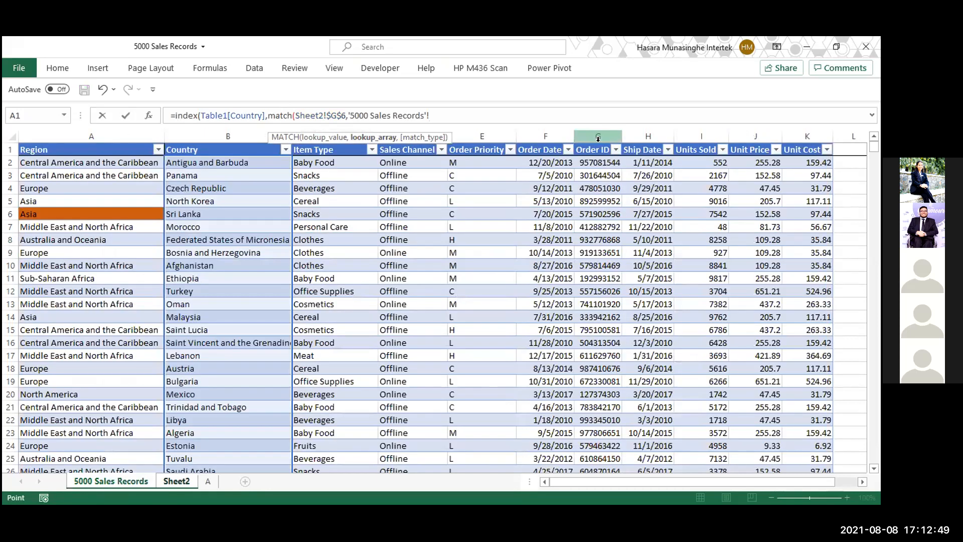
{"action": "left_click", "coordinate": [597, 138]}
{"action": "type", "text": ","}
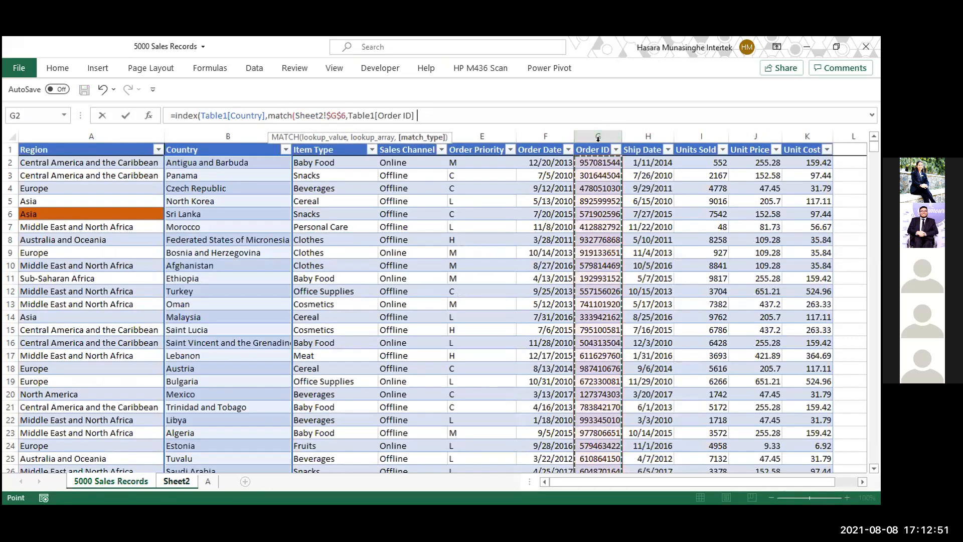
{"action": "type", "text": "0"}
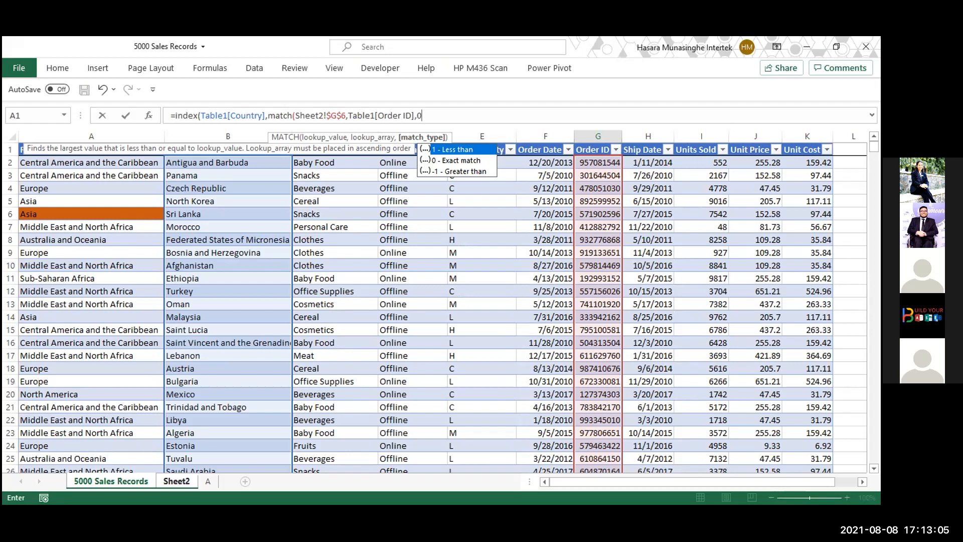
{"action": "key", "text": "Return"}
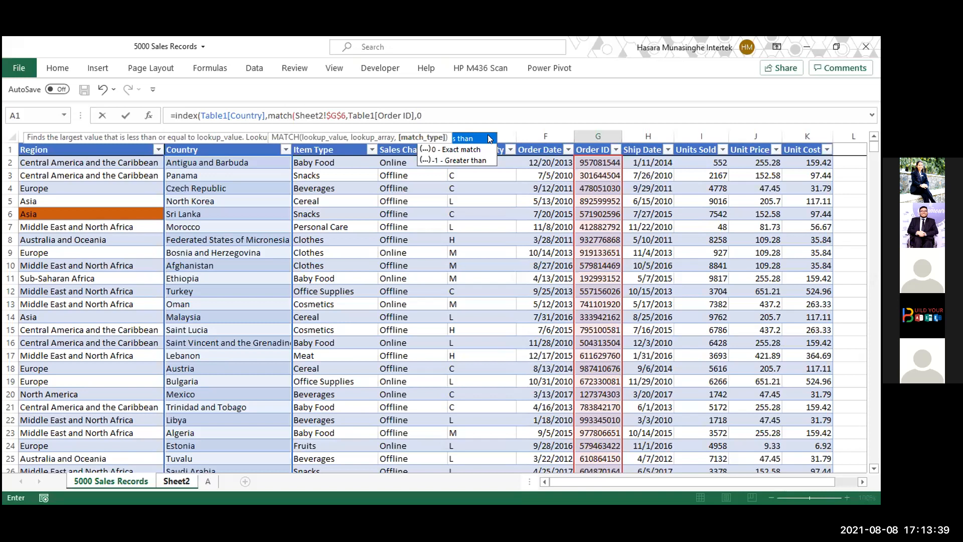
{"action": "key", "text": "F2"}
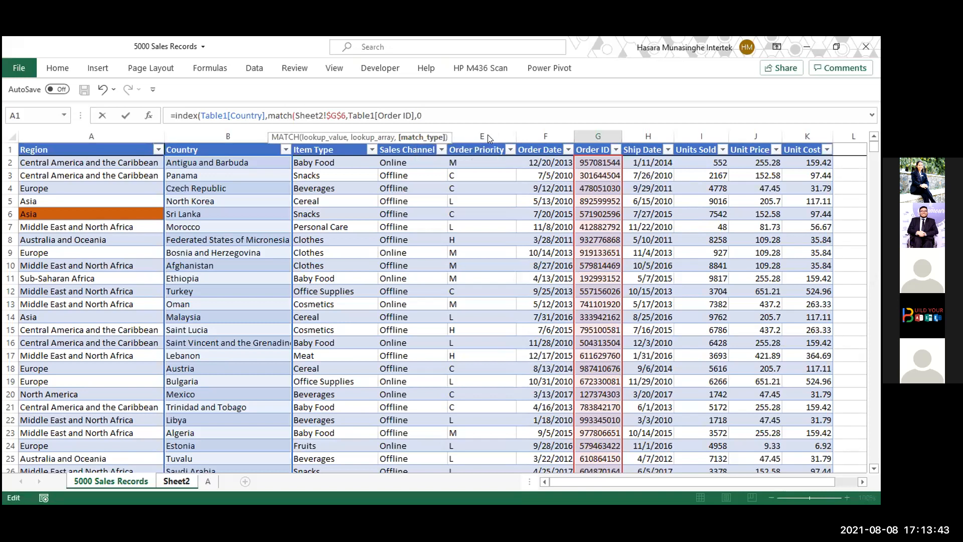
{"action": "type", "text": "))"}
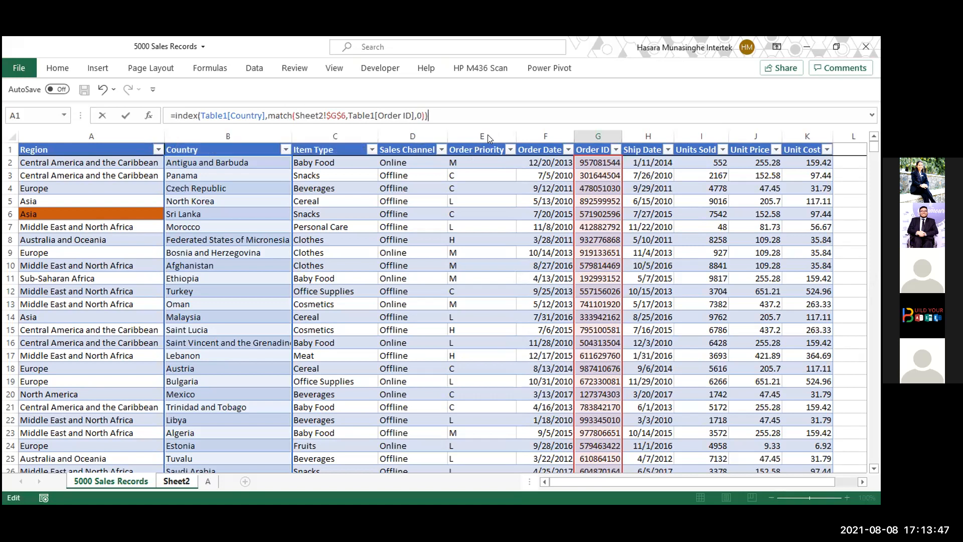
{"action": "key", "text": "Return"}
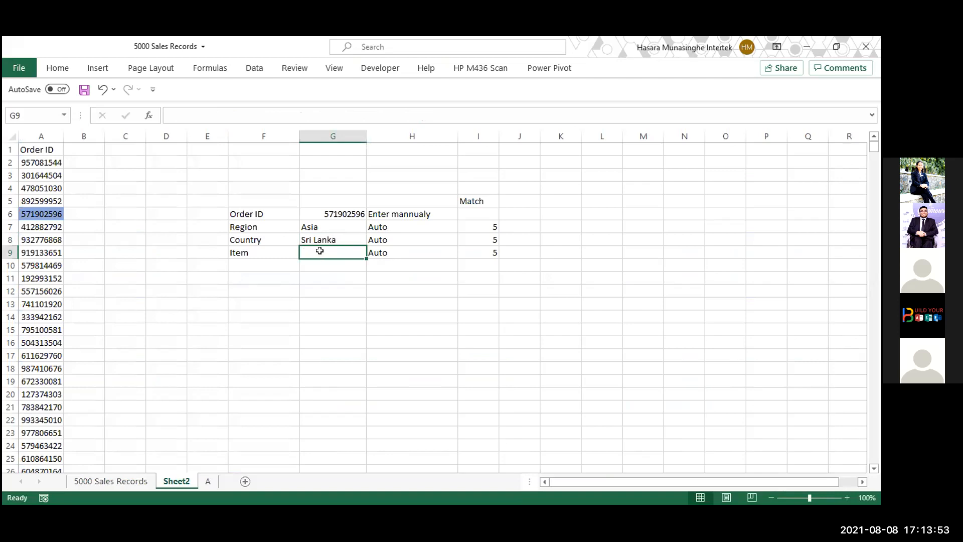
Step: Start an INDEX formula in G9 of Sheet2 for Item, using Table1[Item Type] from 5000 Sales Records as the array
{"action": "type", "text": "="}
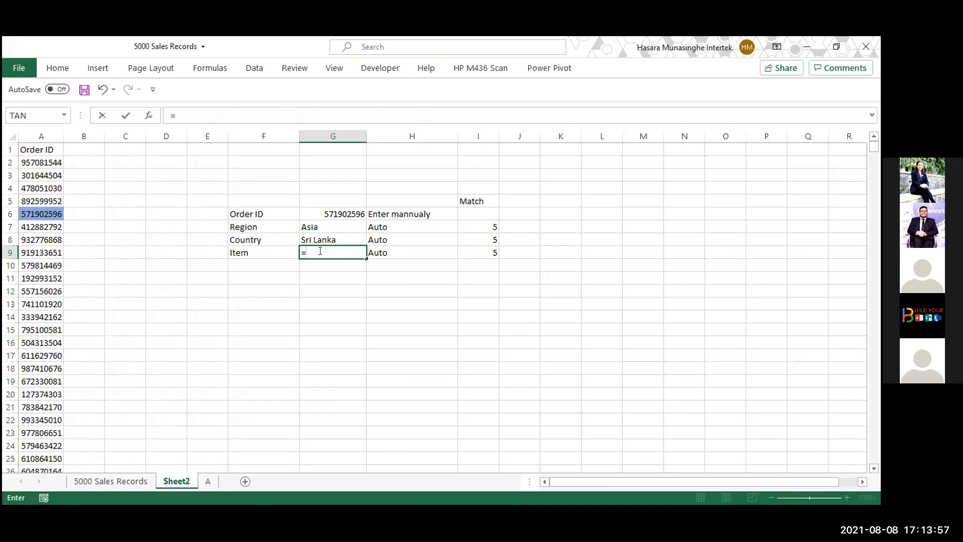
{"action": "type", "text": "in"}
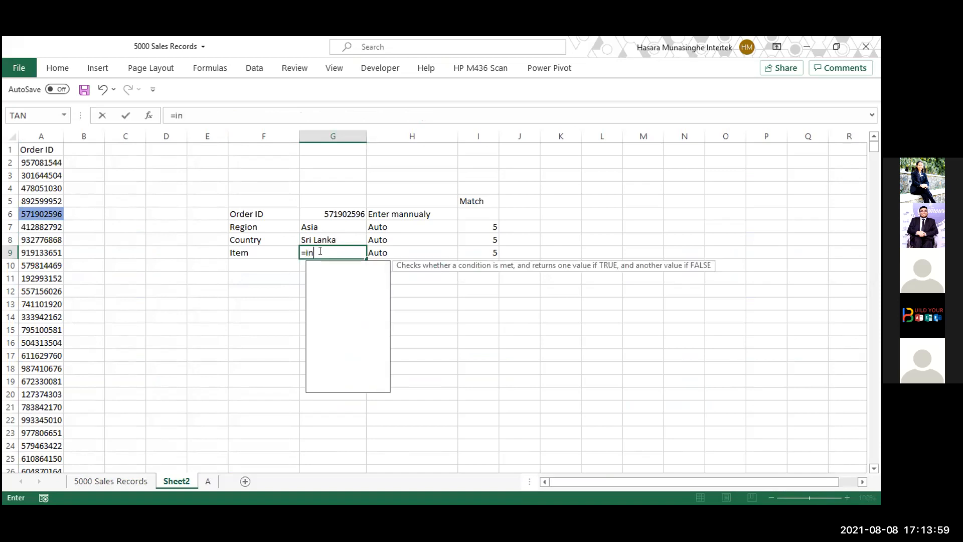
{"action": "type", "text": "dex"}
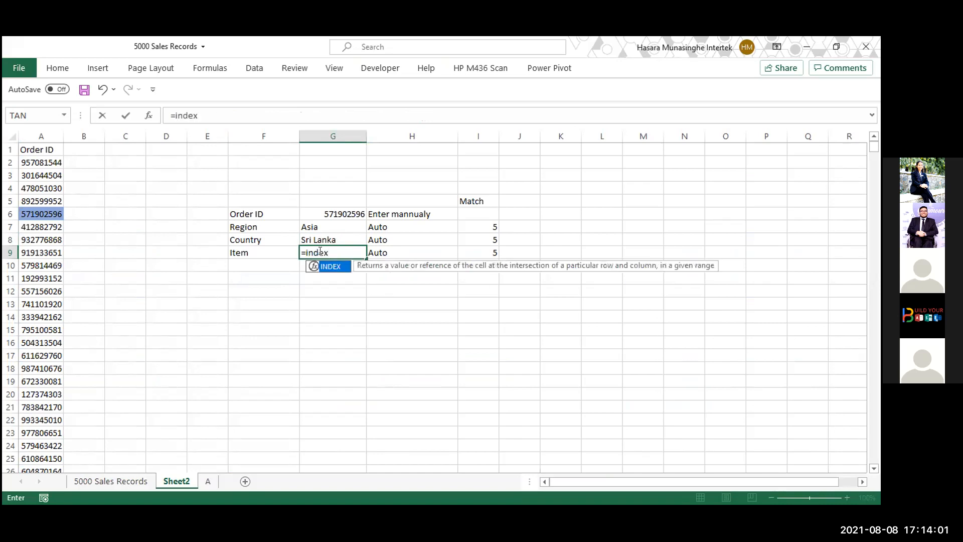
{"action": "type", "text": "("}
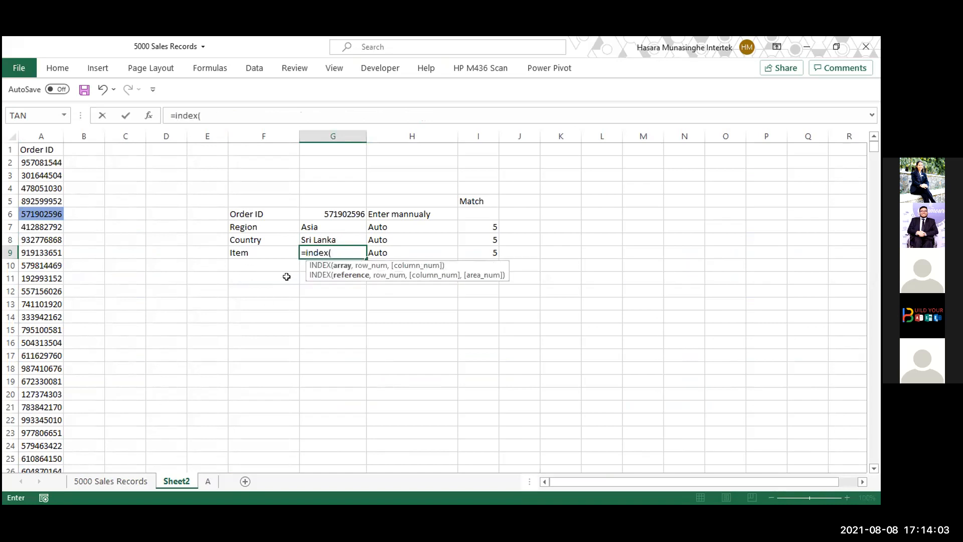
{"action": "left_click", "coordinate": [121, 484]}
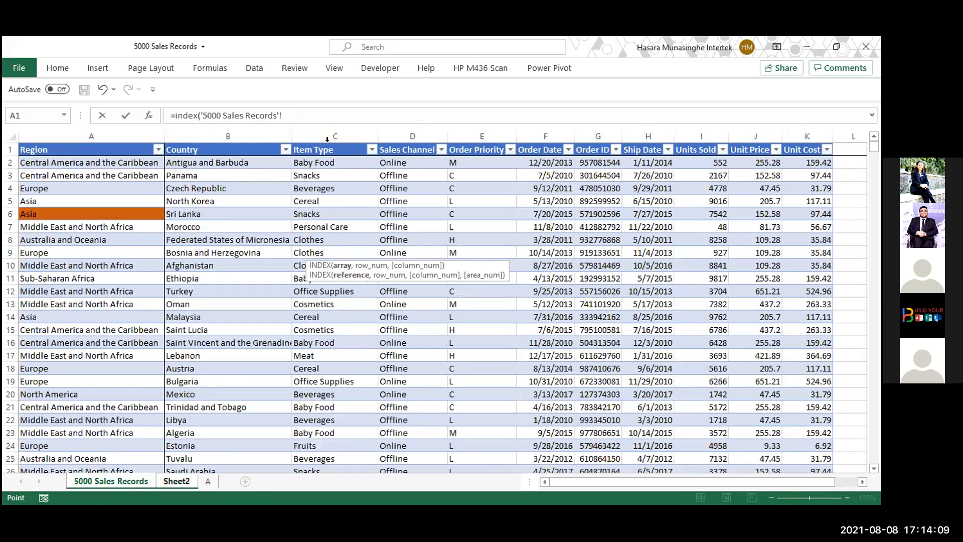
{"action": "left_click", "coordinate": [336, 167]}
{"action": "key", "text": "ctrl+shift+Down"}
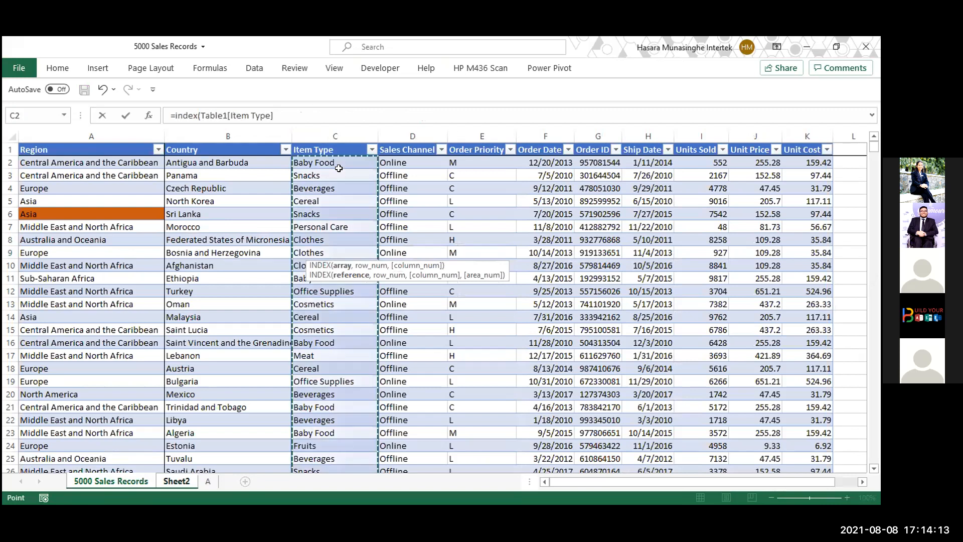
Step: Nest a MATCH function as the row number of the G9 formula, with absolute reference Sheet2!$G$6 as its lookup value
{"action": "type", "text": ",match("}
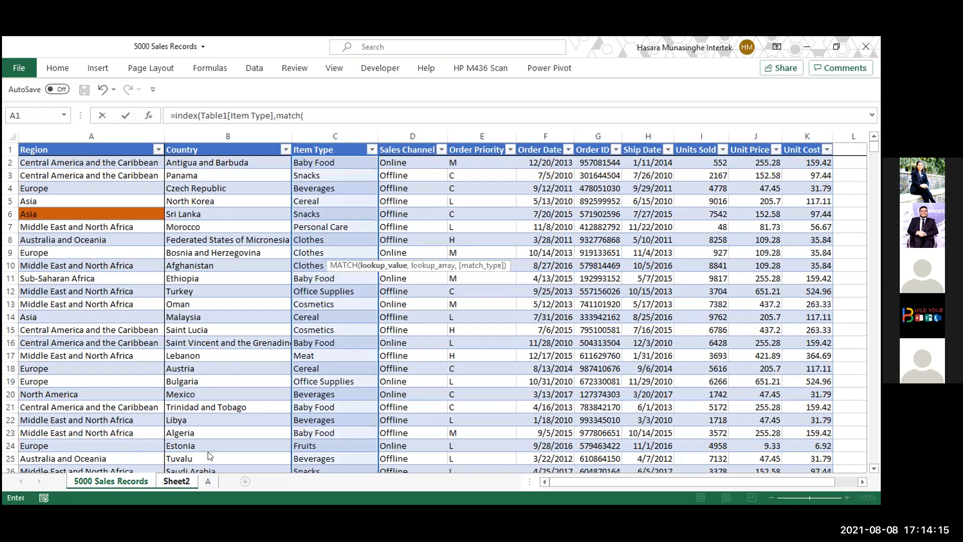
{"action": "left_click", "coordinate": [162, 475]}
{"action": "left_click", "coordinate": [330, 212]}
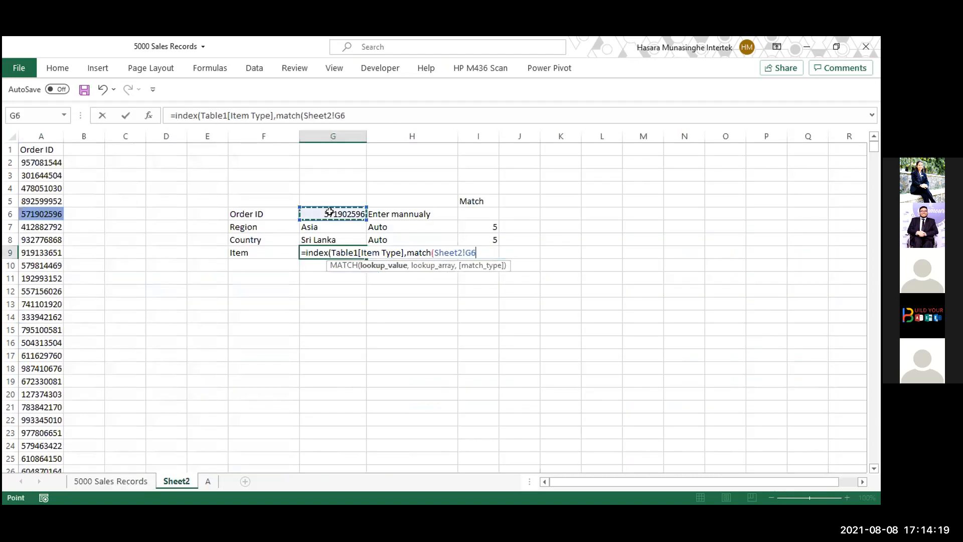
{"action": "key", "text": "F4"}
{"action": "type", "text": ",'5000 Sales Records'!"}
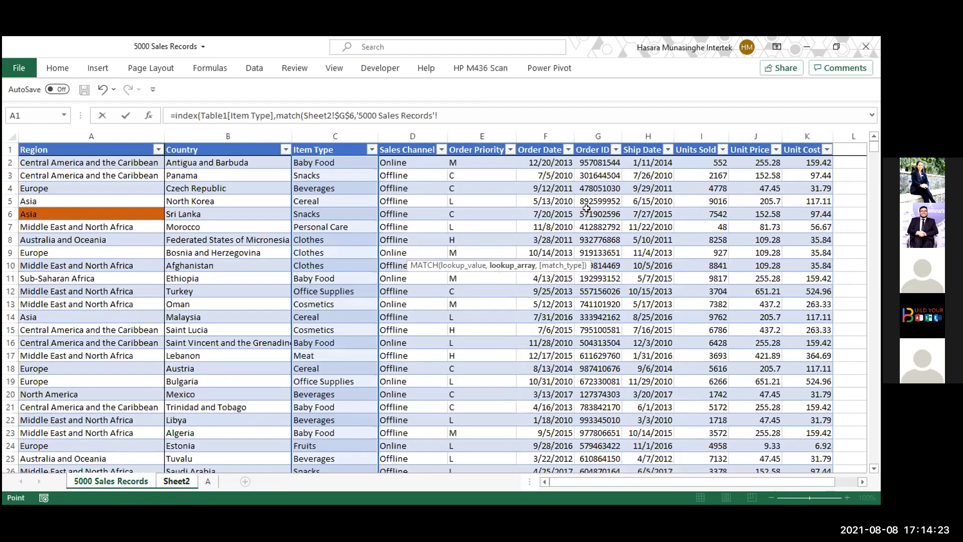
Step: Complete the G9 formula with Table1[Order ID] from 5000 Sales Records as lookup array and 0 as match type
{"action": "left_click", "coordinate": [133, 479]}
{"action": "left_click", "coordinate": [597, 138]}
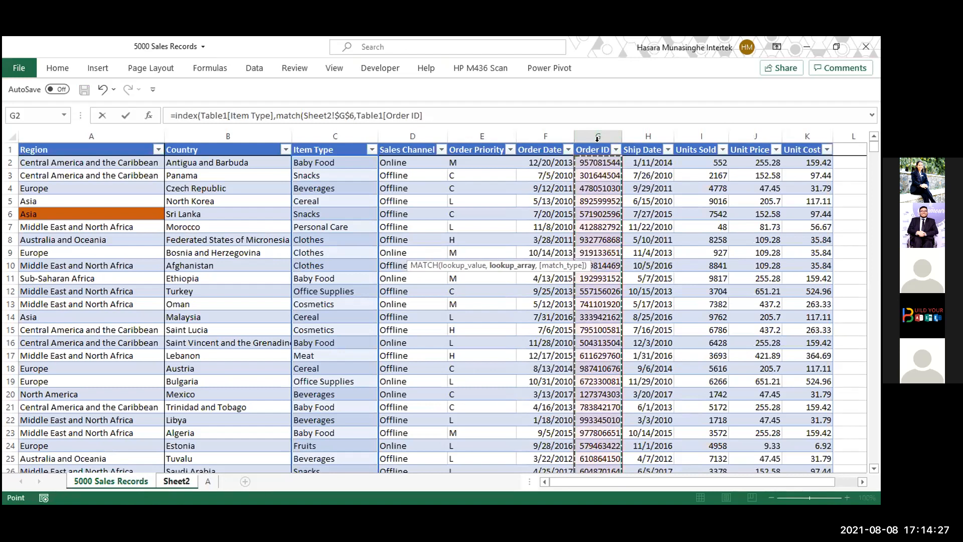
{"action": "type", "text": ",0"}
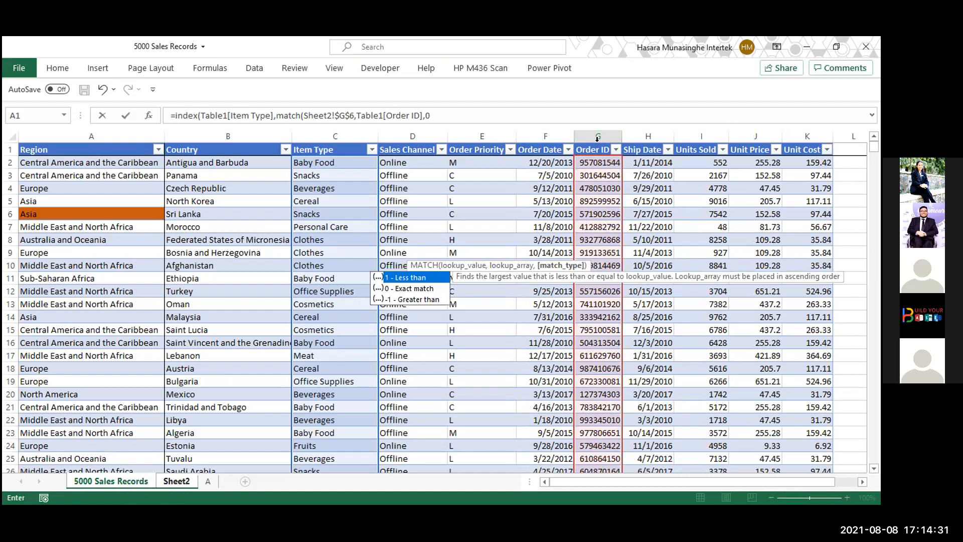
{"action": "type", "text": "))"}
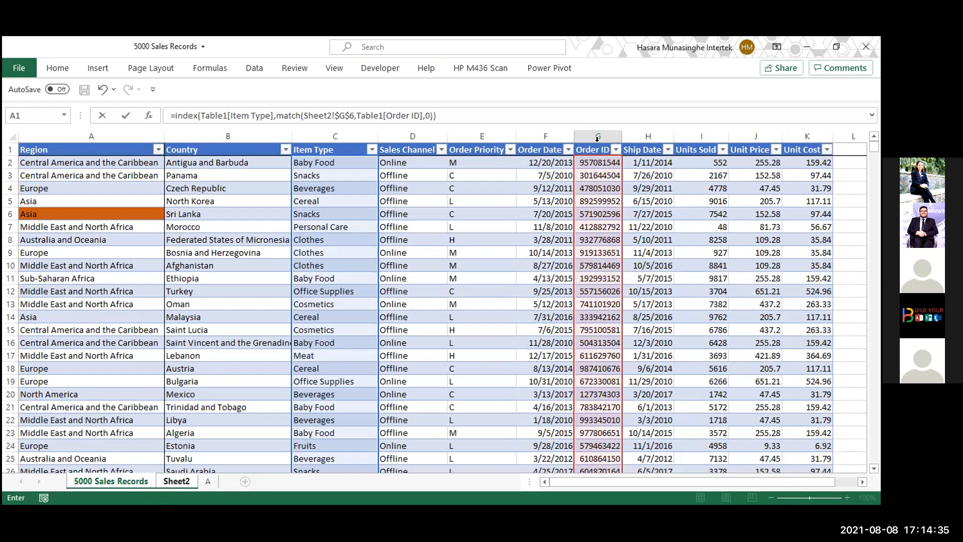
{"action": "type", "text": ")"}
{"action": "key", "text": "Return"}
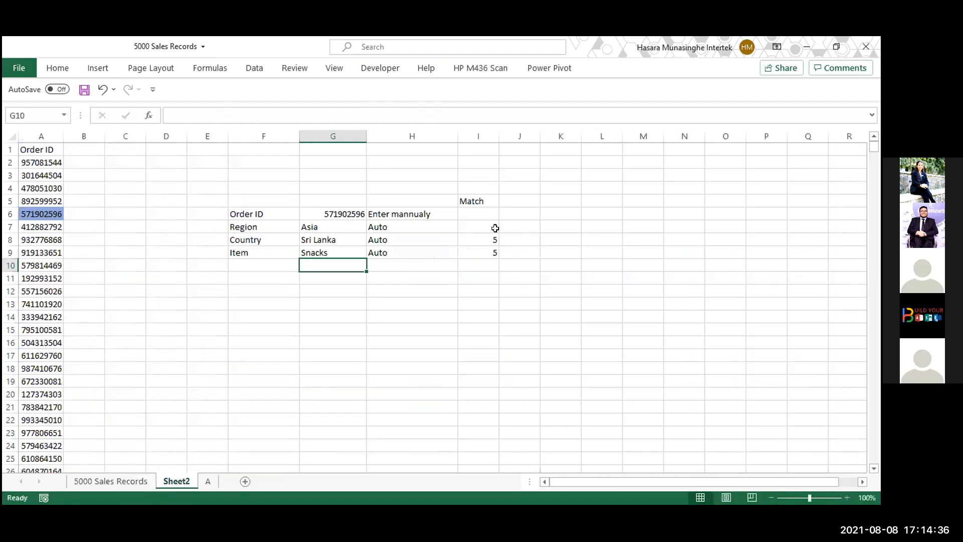
Step: Test the lookup form by copying the Order ID from A15 into the Order ID entry cell G6
{"action": "left_click", "coordinate": [336, 214]}
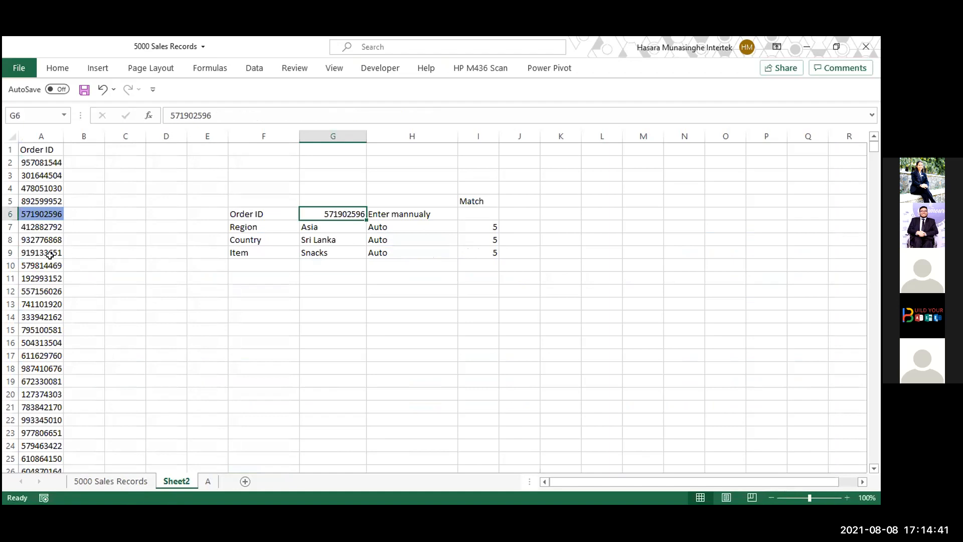
{"action": "left_click", "coordinate": [40, 323]}
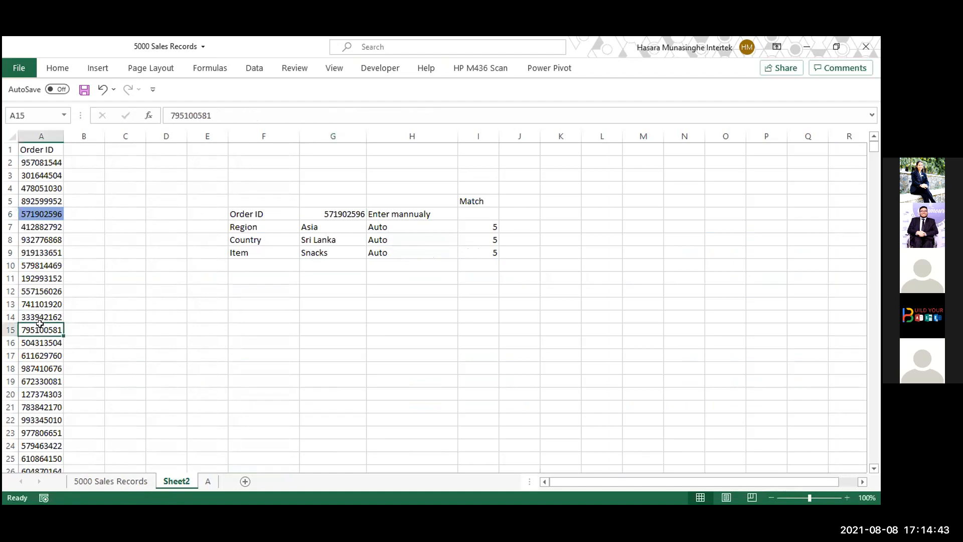
{"action": "key", "text": "ctrl+c"}
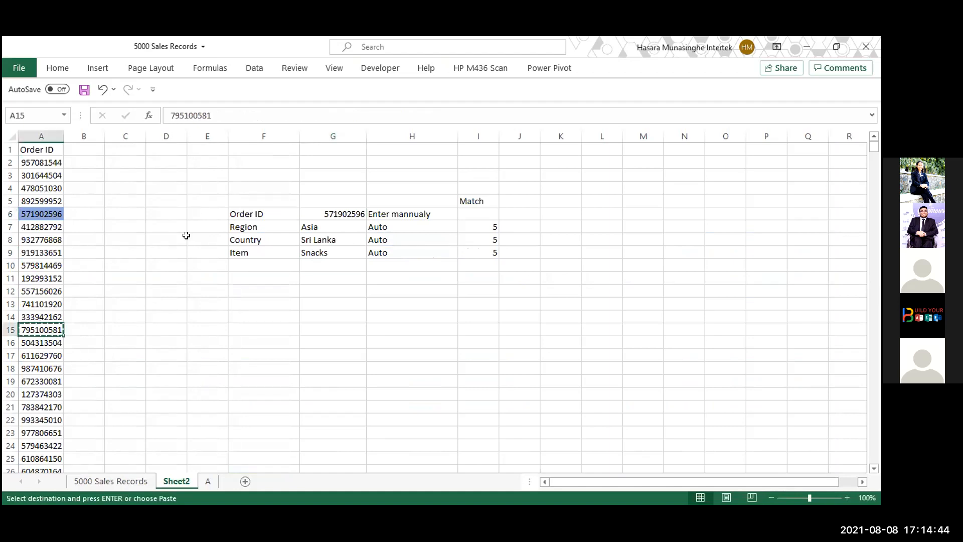
{"action": "left_click", "coordinate": [329, 211]}
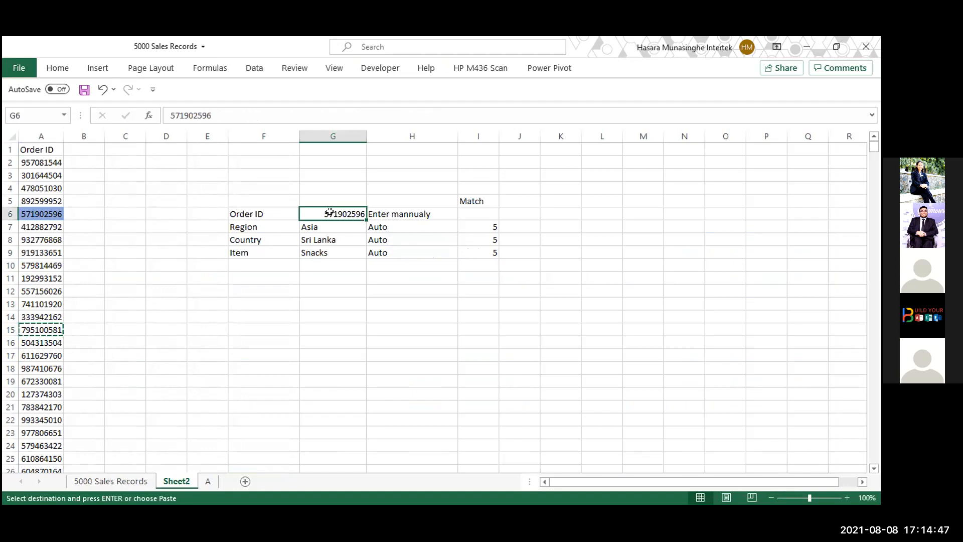
{"action": "key", "text": "ctrl+v"}
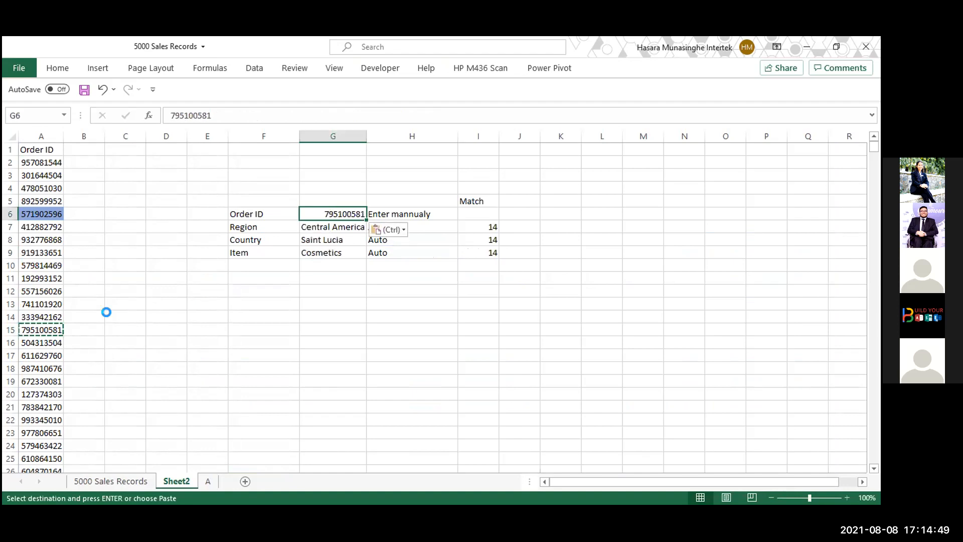
Step: Replace the Order ID in G6 with a copy of the one in A11 to test the lookup form
{"action": "left_click", "coordinate": [47, 278]}
{"action": "key", "text": "ctrl+c"}
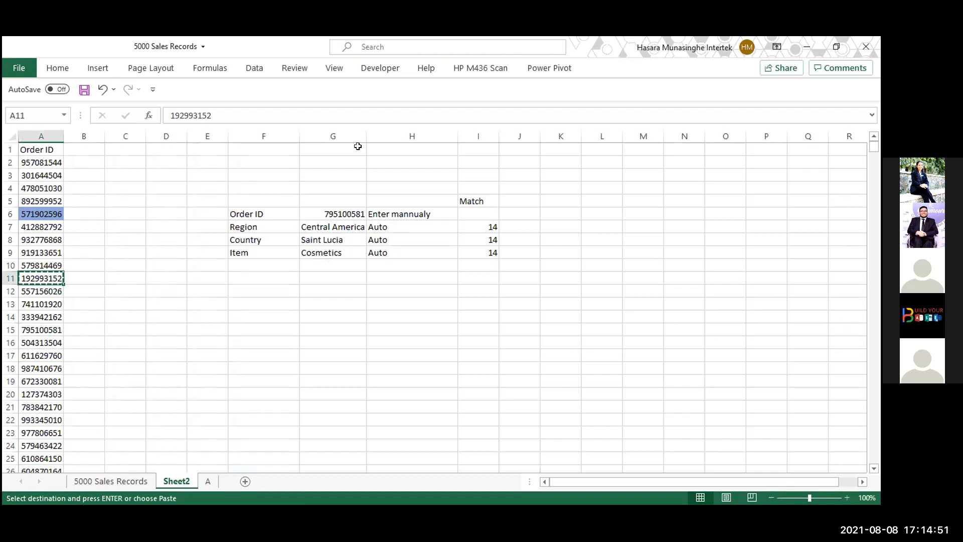
{"action": "left_click", "coordinate": [348, 211]}
{"action": "key", "text": "ctrl+v"}
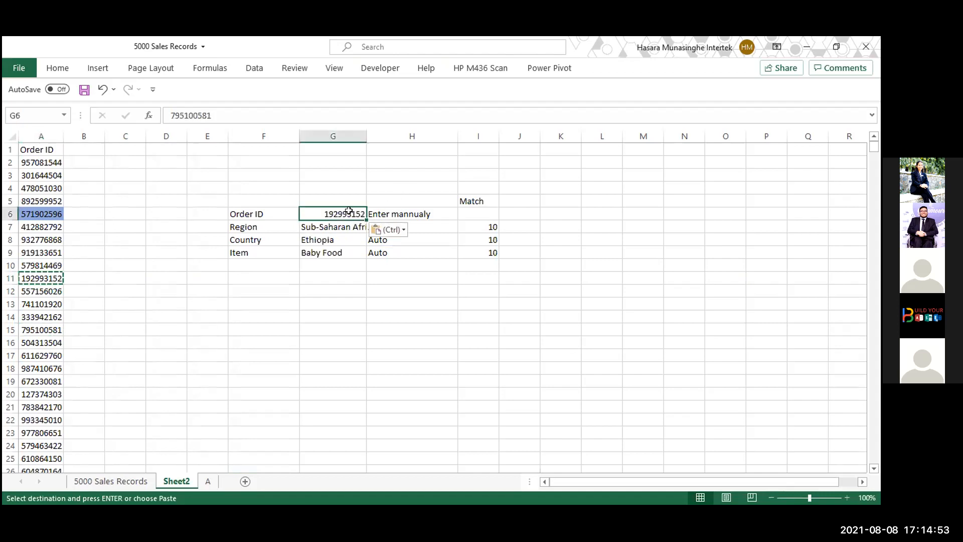
Step: Replace the Order ID in G6 with a copy of the one in A21 to test the lookup form
{"action": "left_click", "coordinate": [33, 405]}
{"action": "key", "text": "ctrl+c"}
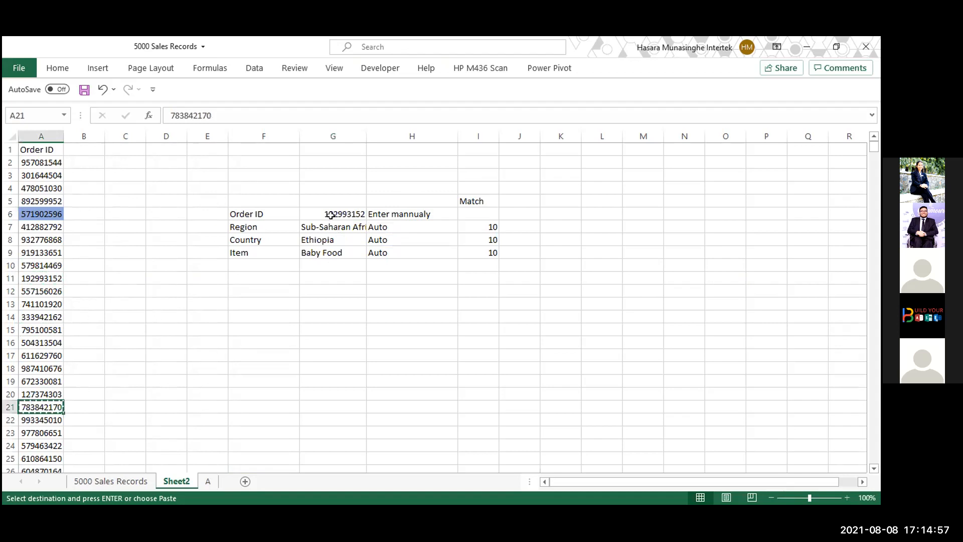
{"action": "left_click", "coordinate": [330, 215]}
{"action": "key", "text": "ctrl+v"}
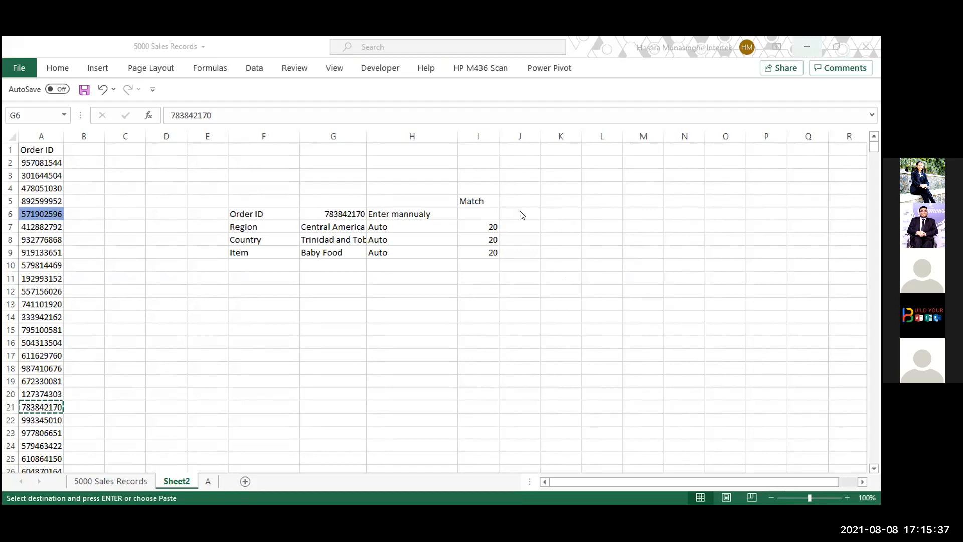
{"action": "key", "text": "ctrl+v"}
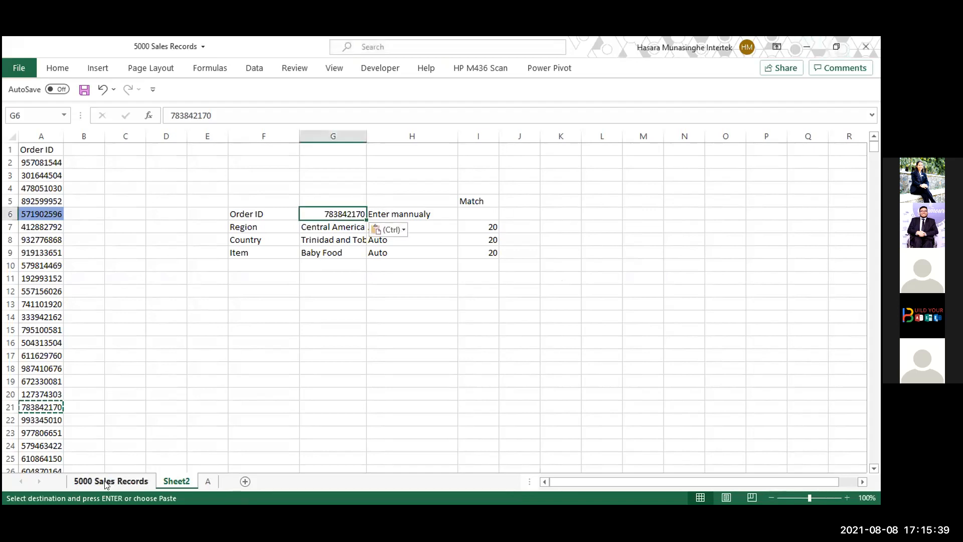
Step: Examine the columns of the 5000 Sales Records table up to the first empty column after Unit Cost
{"action": "left_click", "coordinate": [111, 481]}
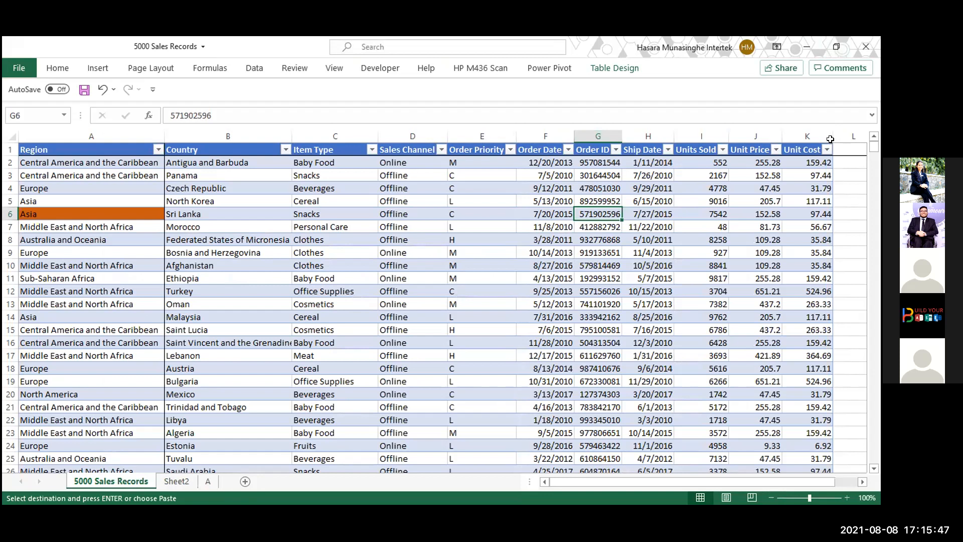
{"action": "key", "text": "ctrl+Home"}
{"action": "key", "text": "Right"}
{"action": "key", "text": "Right"}
{"action": "key", "text": "Right"}
{"action": "key", "text": "Right"}
{"action": "key", "text": "Right"}
{"action": "key", "text": "Right"}
{"action": "key", "text": "Right"}
{"action": "key", "text": "Right"}
{"action": "key", "text": "Right"}
{"action": "key", "text": "Right"}
{"action": "key", "text": "Right"}
{"action": "key", "text": "Right"}
{"action": "key", "text": "Right"}
{"action": "key", "text": "Right"}
{"action": "key", "text": "Right"}
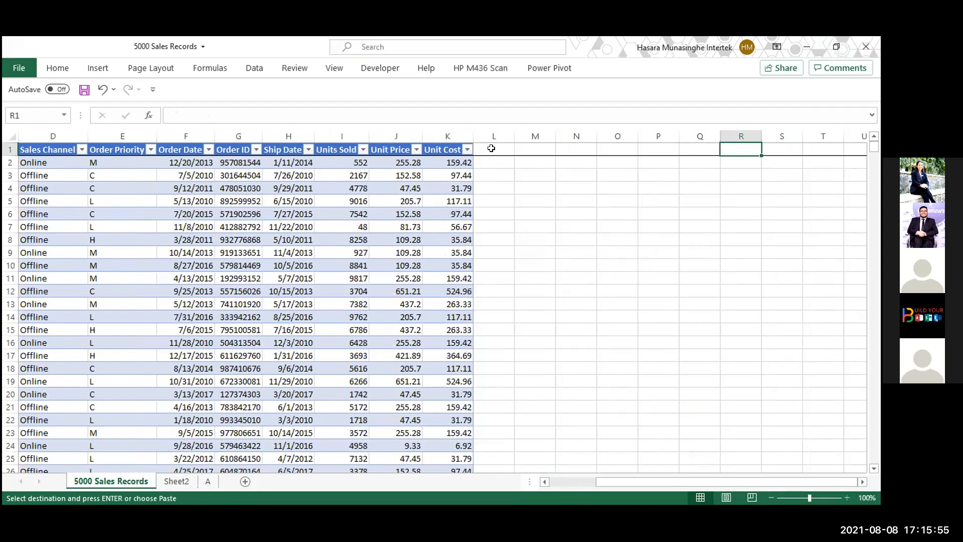
{"action": "left_click", "coordinate": [490, 149]}
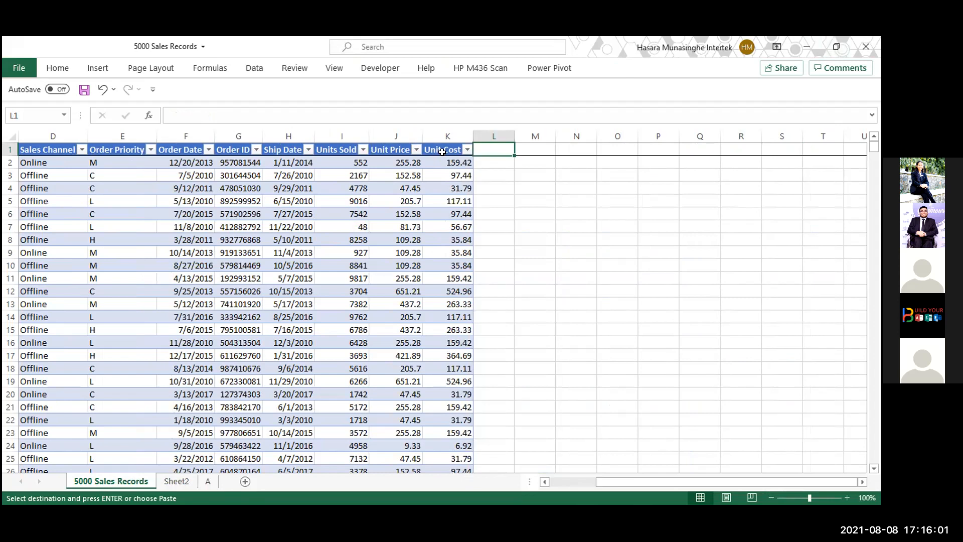
Step: Sort the 5000 Sales Records table by Region from A to Z
{"action": "left_click", "coordinate": [325, 170]}
{"action": "key", "text": "Left"}
{"action": "key", "text": "Left"}
{"action": "key", "text": "Left"}
{"action": "key", "text": "Left"}
{"action": "key", "text": "Left"}
{"action": "key", "text": "Left"}
{"action": "key", "text": "Left"}
{"action": "key", "text": "Left"}
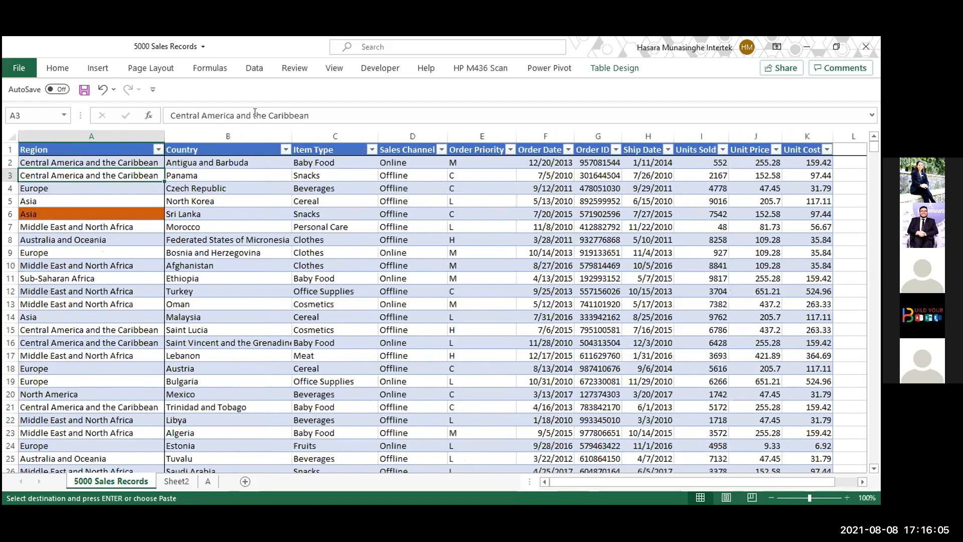
{"action": "left_click", "coordinate": [158, 149]}
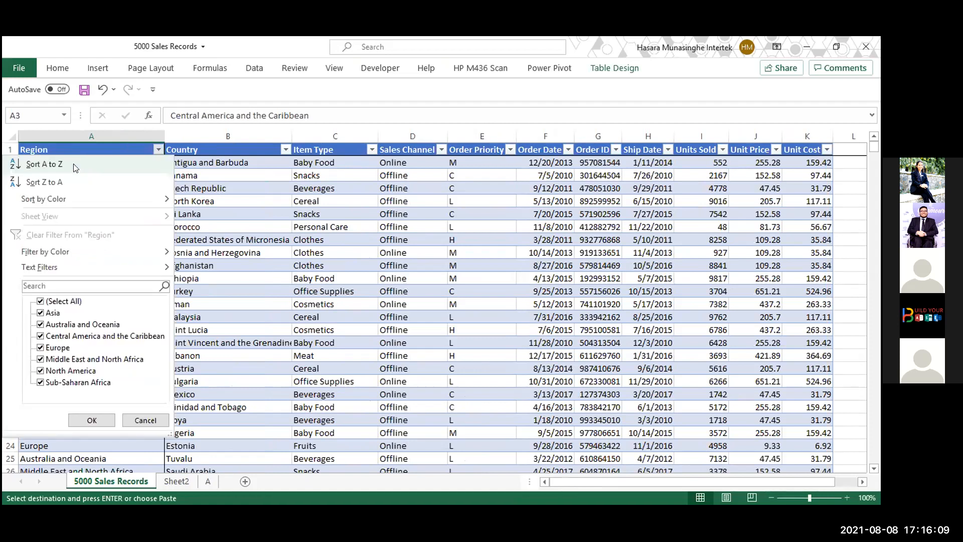
{"action": "left_click", "coordinate": [75, 167]}
{"action": "left_click", "coordinate": [399, 283]}
{"action": "key", "text": "Right"}
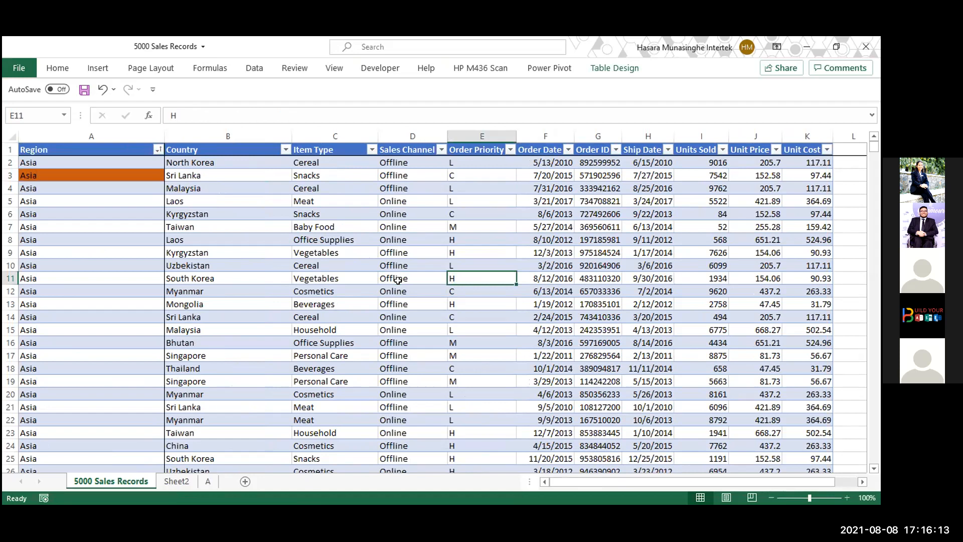
Step: Check the table on sheet A against the Order ID column of the re-sorted 5000 Sales Records table
{"action": "left_click", "coordinate": [199, 481]}
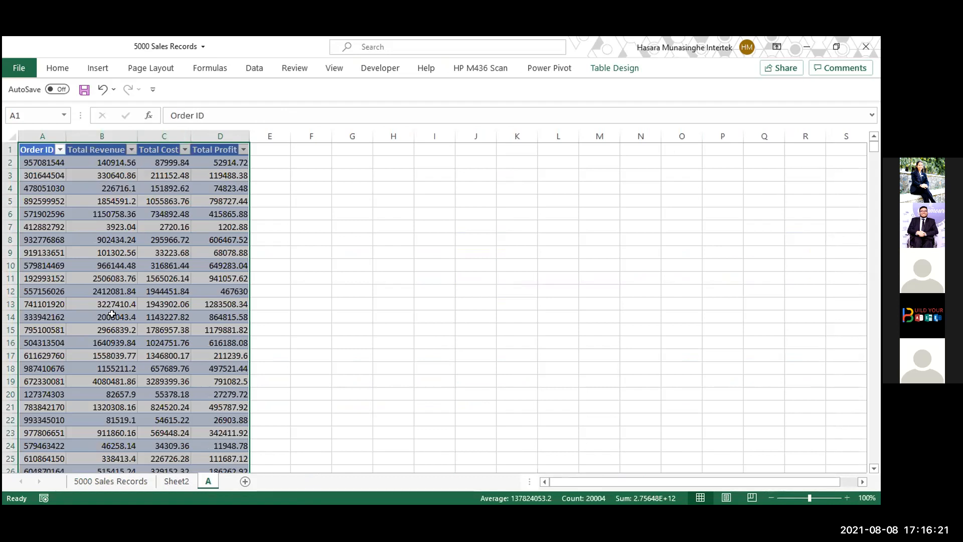
{"action": "left_click", "coordinate": [125, 483]}
{"action": "left_click_drag", "start_coordinate": [592, 161], "coordinate": [607, 362]}
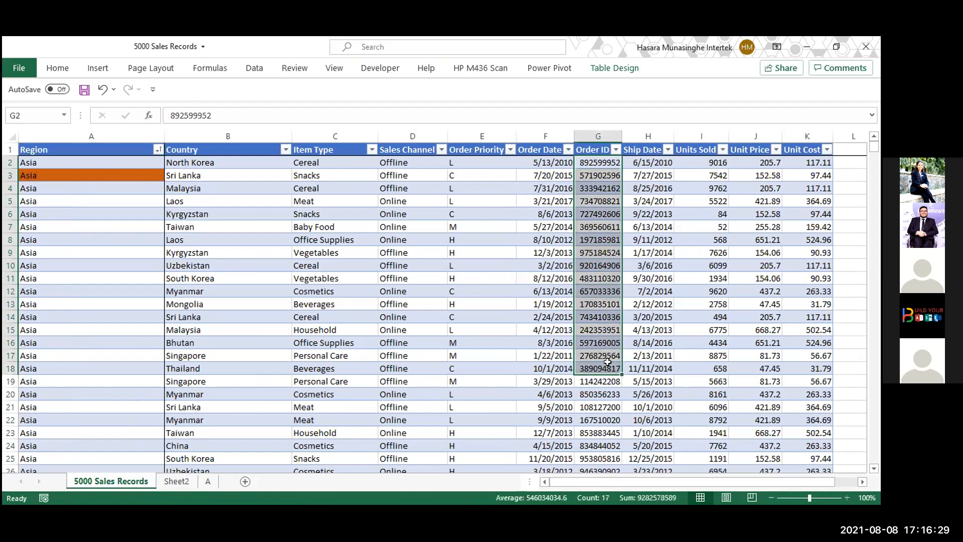
Step: Add a Revenue column to the 5000 Sales Records table by entering the header Revenue in L1
{"action": "left_click", "coordinate": [842, 149]}
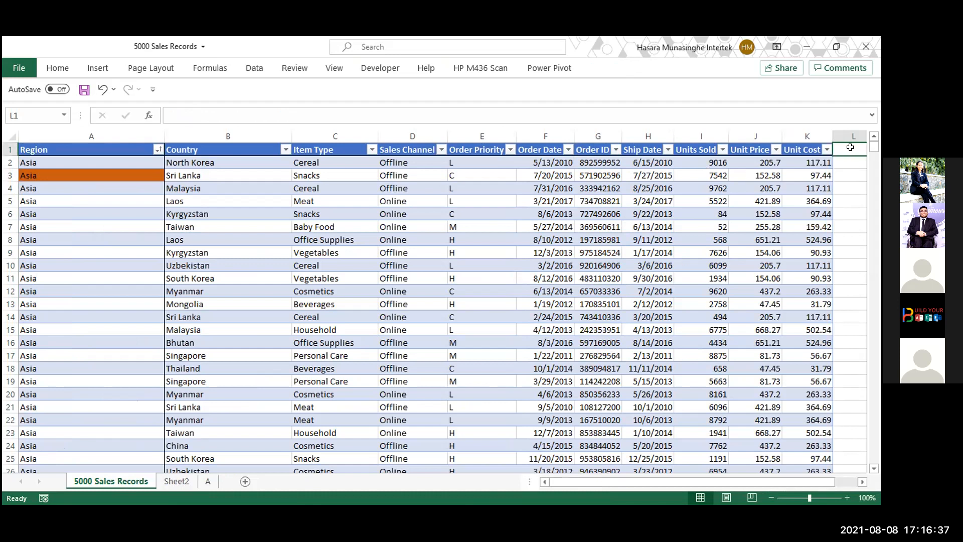
{"action": "key", "text": "Right"}
{"action": "key", "text": "Right"}
{"action": "key", "text": "Left"}
{"action": "key", "text": "Left"}
{"action": "key", "text": "Left"}
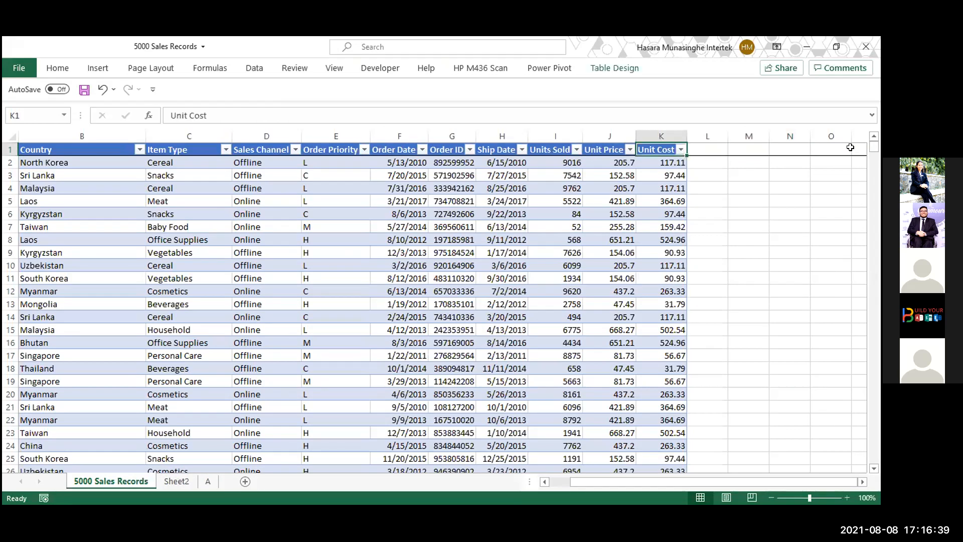
{"action": "key", "text": "Right"}
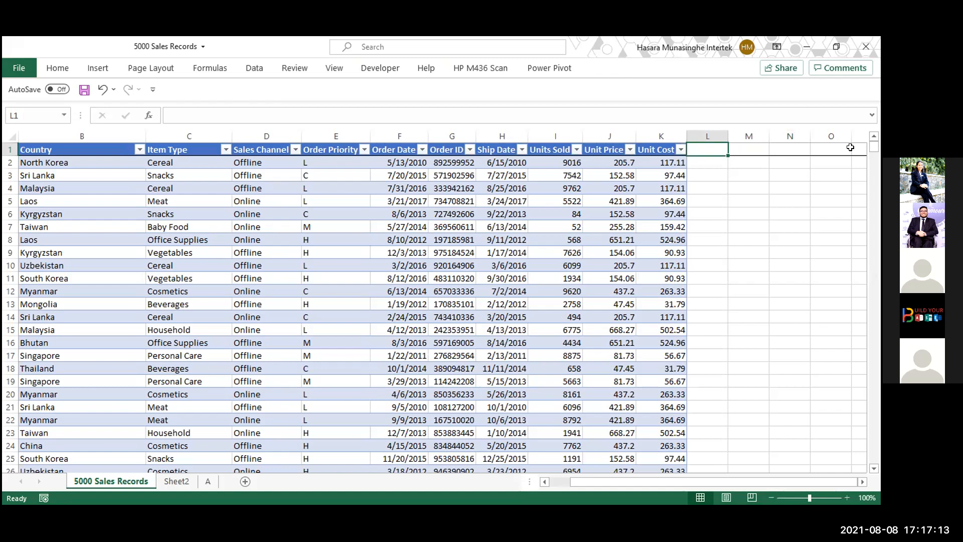
{"action": "type", "text": "Re"}
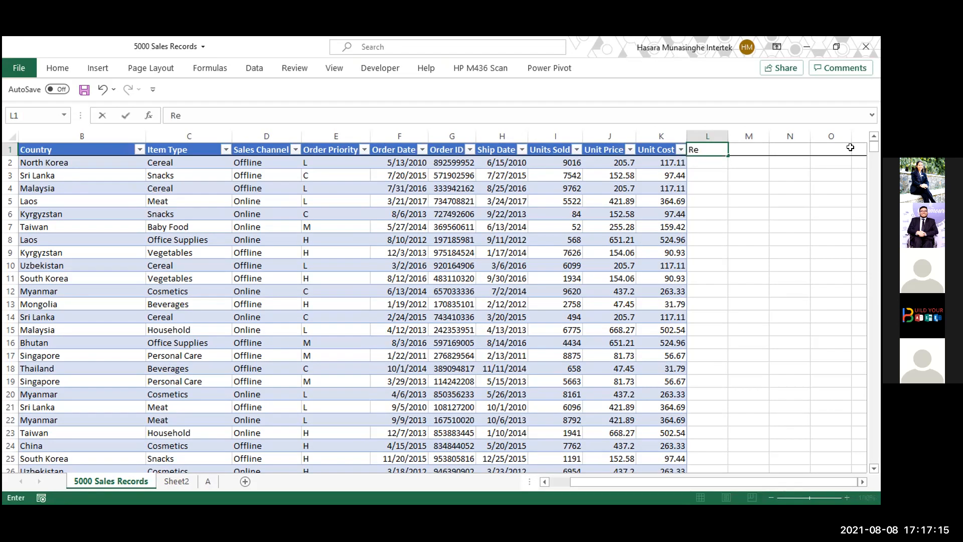
{"action": "type", "text": "venue"}
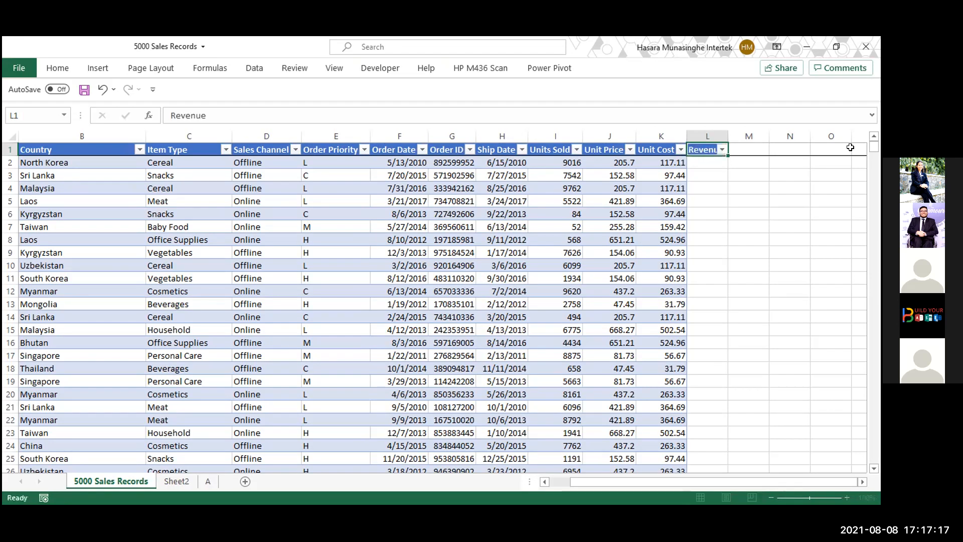
{"action": "key", "text": "Return"}
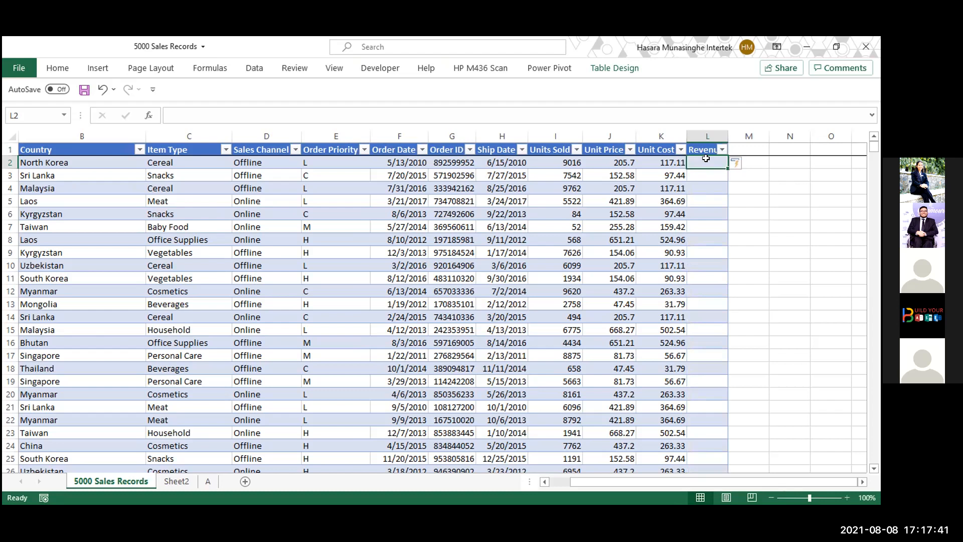
Step: Begin an INDEX formula in L2 with the Total Revenue column of sheet A, Table2[Total Revenue], as its array
{"action": "type", "text": "="}
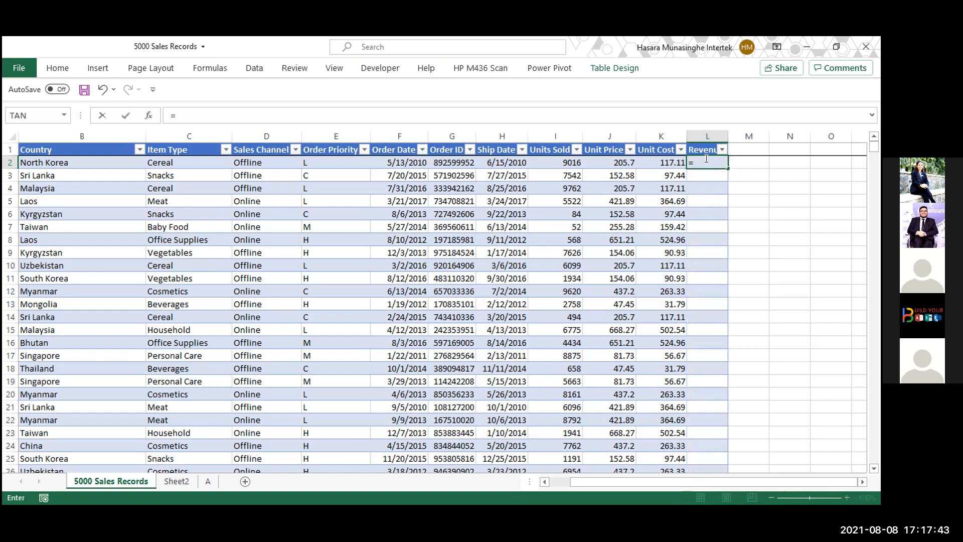
{"action": "type", "text": "index("}
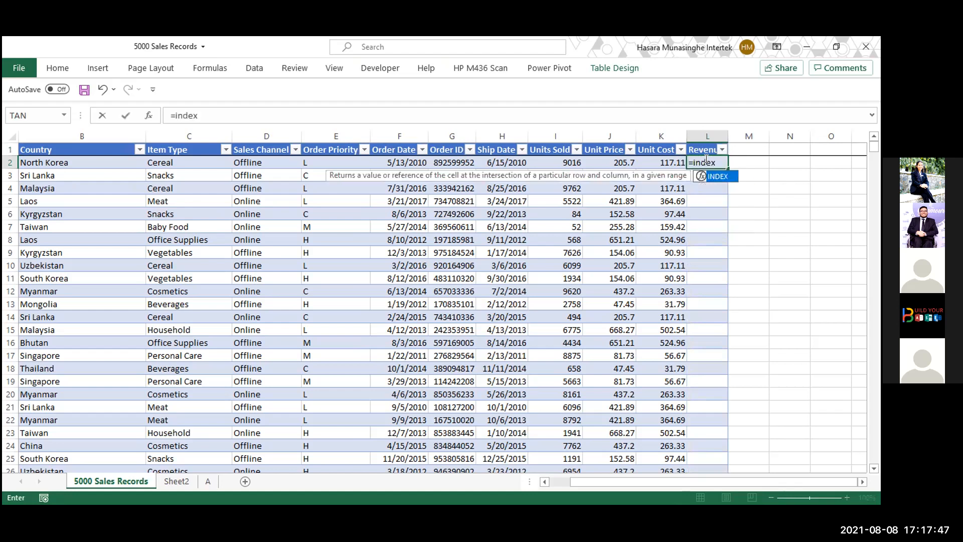
{"action": "left_click", "coordinate": [208, 482]}
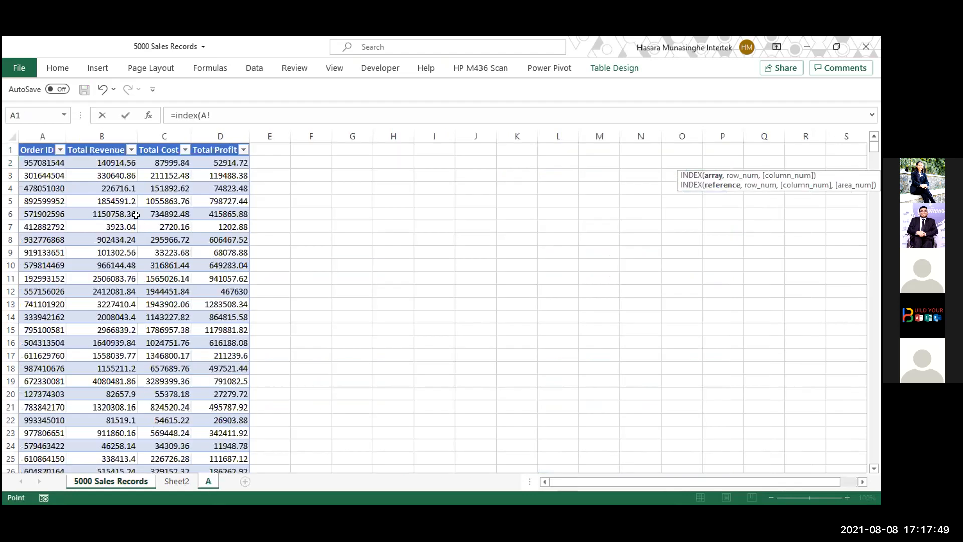
{"action": "left_click", "coordinate": [103, 136]}
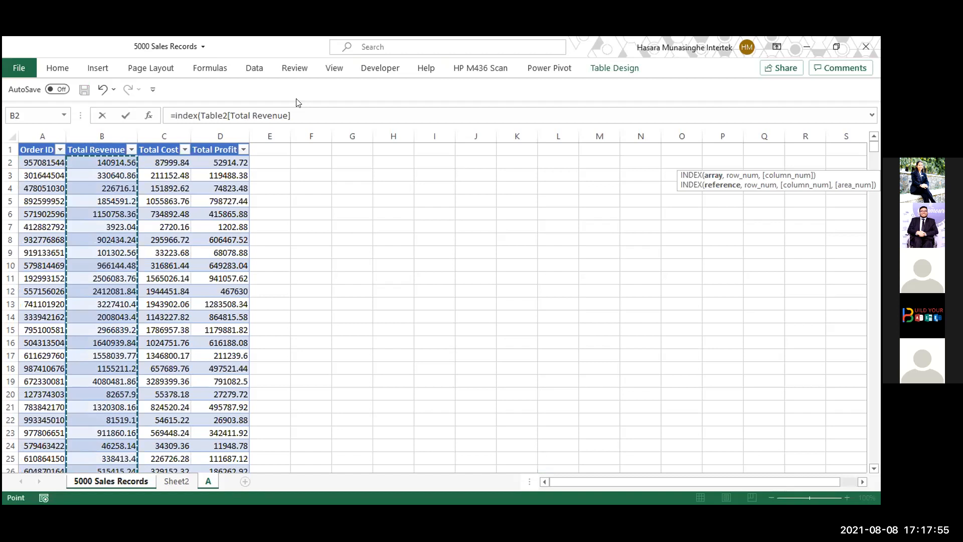
Step: Nest a MATCH function as the row number of the L2 formula, with the row's [@[Order ID]] as its lookup value
{"action": "type", "text": ",m"}
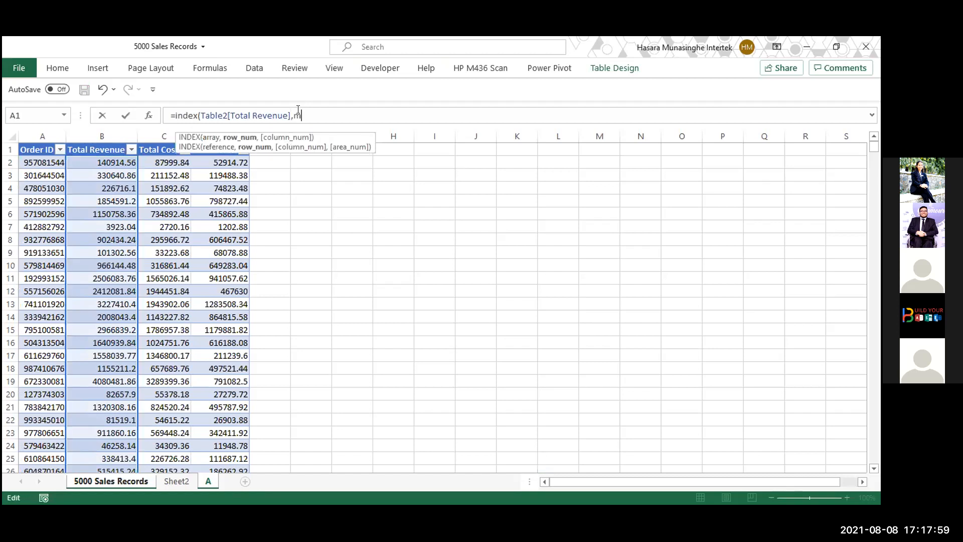
{"action": "type", "text": "atch("}
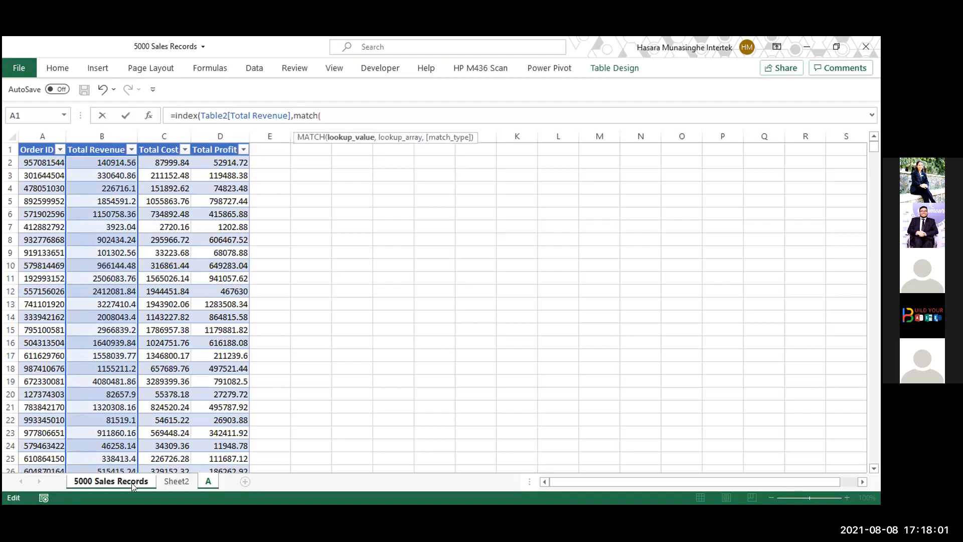
{"action": "left_click", "coordinate": [133, 484]}
{"action": "left_click", "coordinate": [460, 159]}
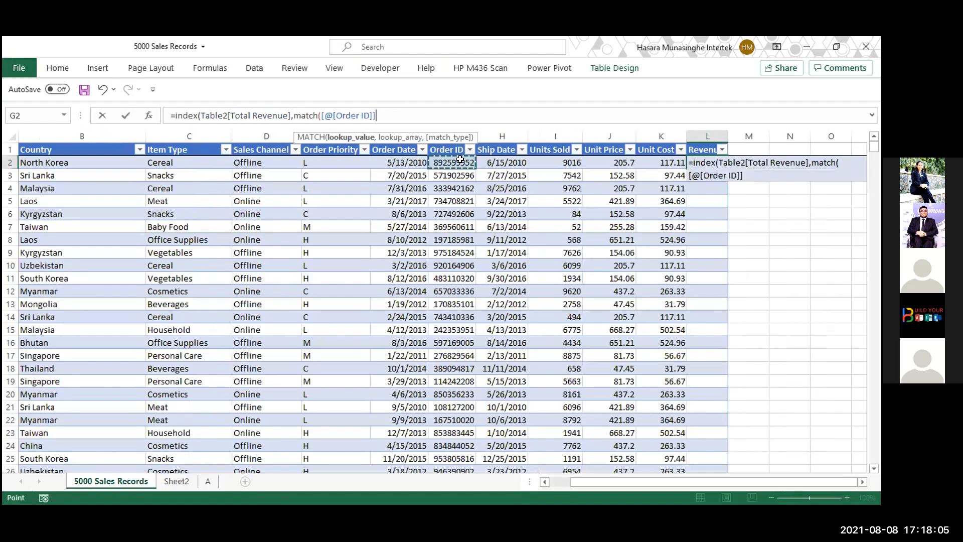
{"action": "type", "text": ","}
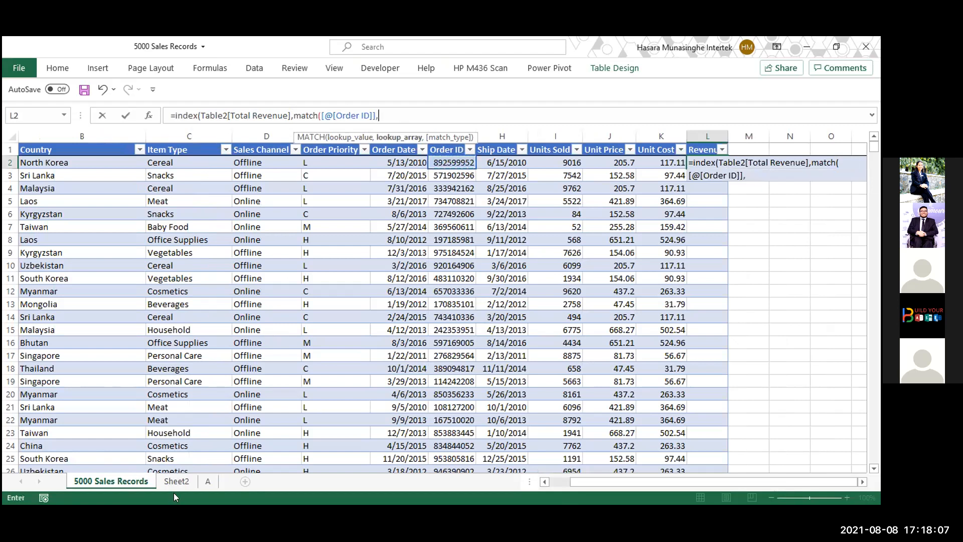
{"action": "left_click", "coordinate": [206, 482]}
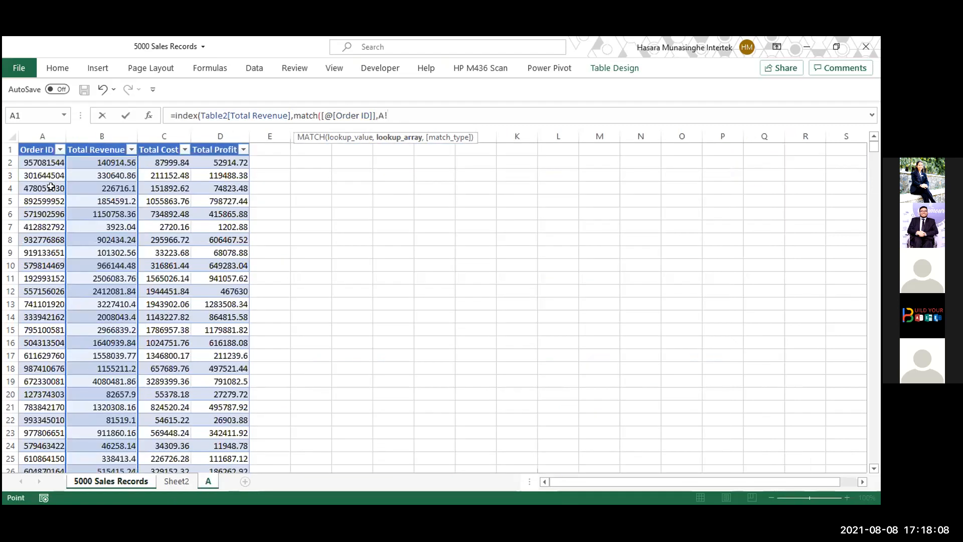
{"action": "left_click", "coordinate": [36, 136]}
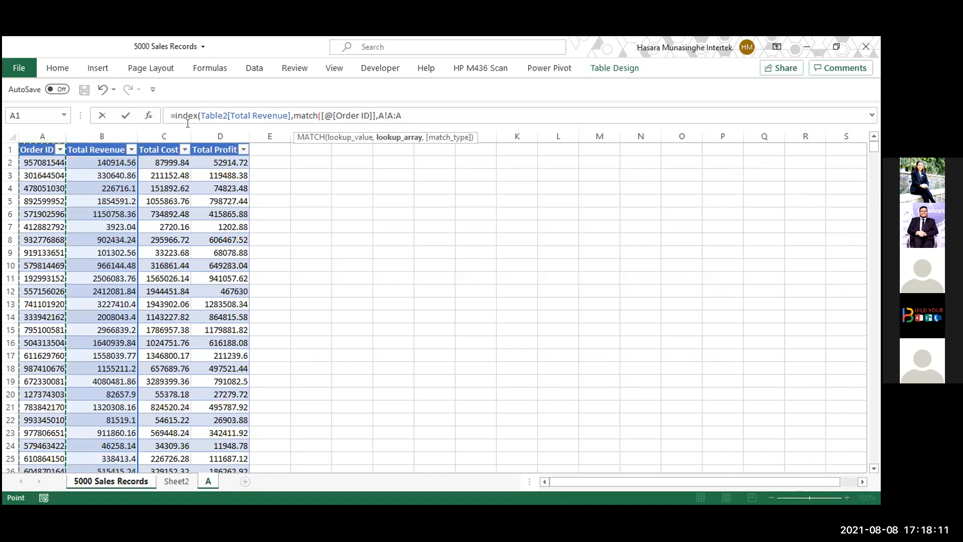
{"action": "key", "text": "BackSpace"}
{"action": "key", "text": "BackSpace"}
{"action": "key", "text": "BackSpace"}
{"action": "key", "text": "BackSpace"}
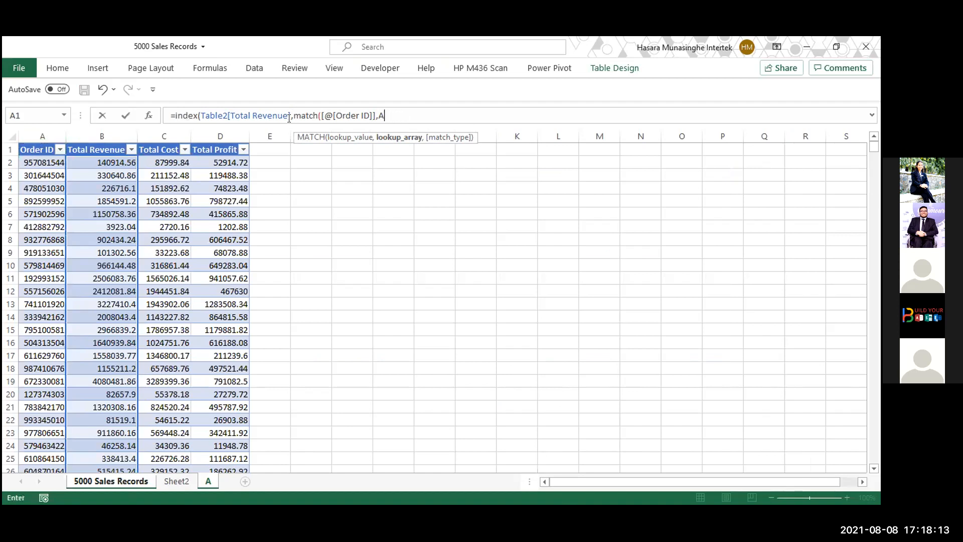
{"action": "key", "text": "BackSpace"}
Step: Complete the L2 formula with Table2[Order ID] from sheet A as lookup array and 0 as match type
{"action": "left_click", "coordinate": [43, 139]}
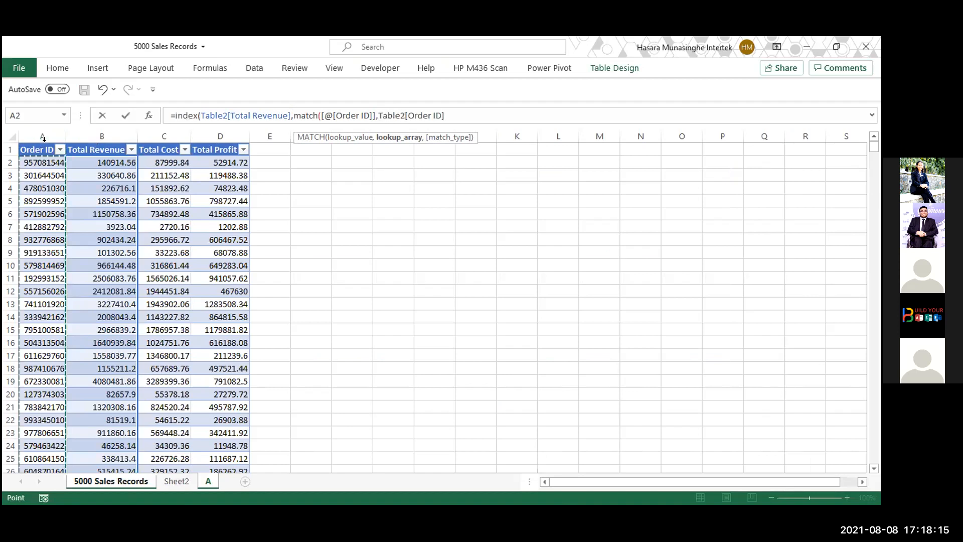
{"action": "type", "text": ",0"}
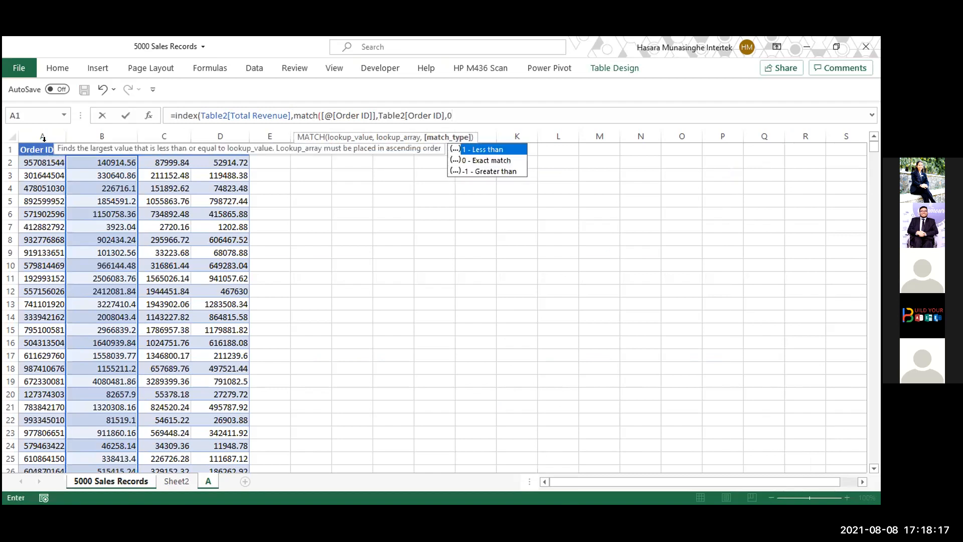
{"action": "type", "text": ")"}
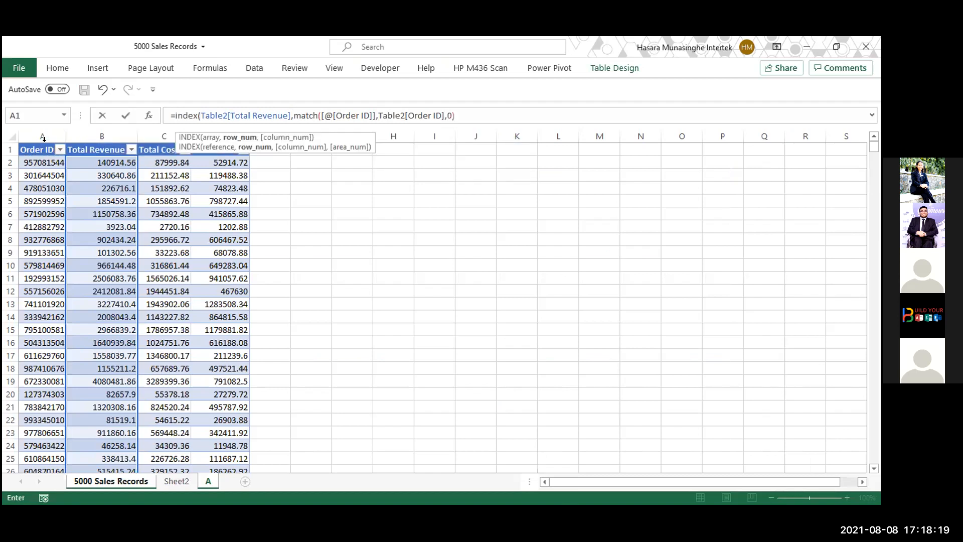
{"action": "type", "text": ")"}
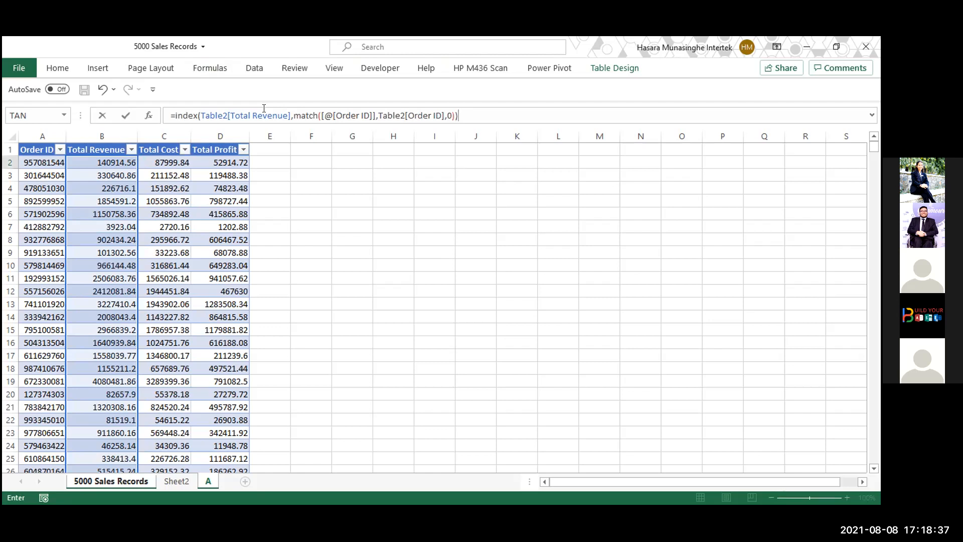
{"action": "key", "text": "Return"}
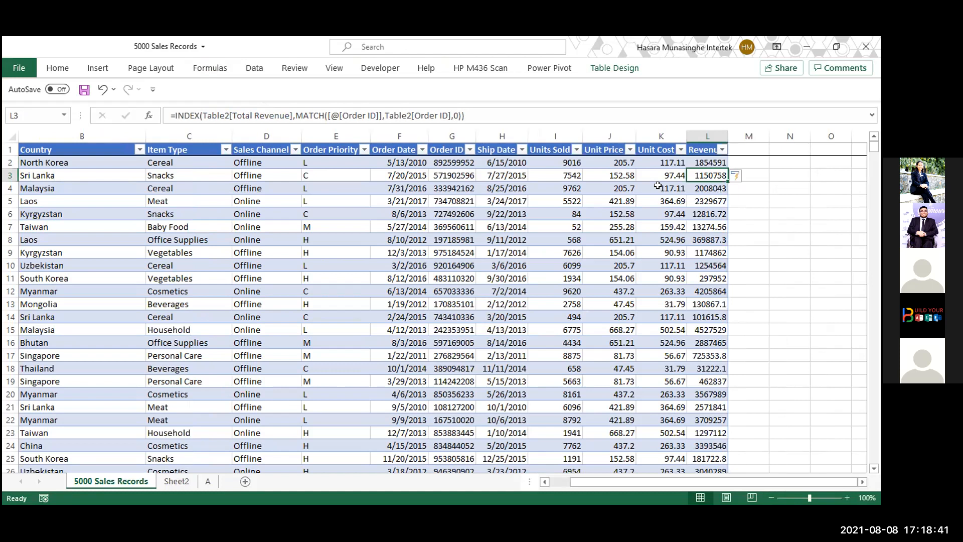
Step: Select the Region header cell A1 at the start of the sales table
{"action": "left_click", "coordinate": [39, 159]}
{"action": "key", "text": "Left"}
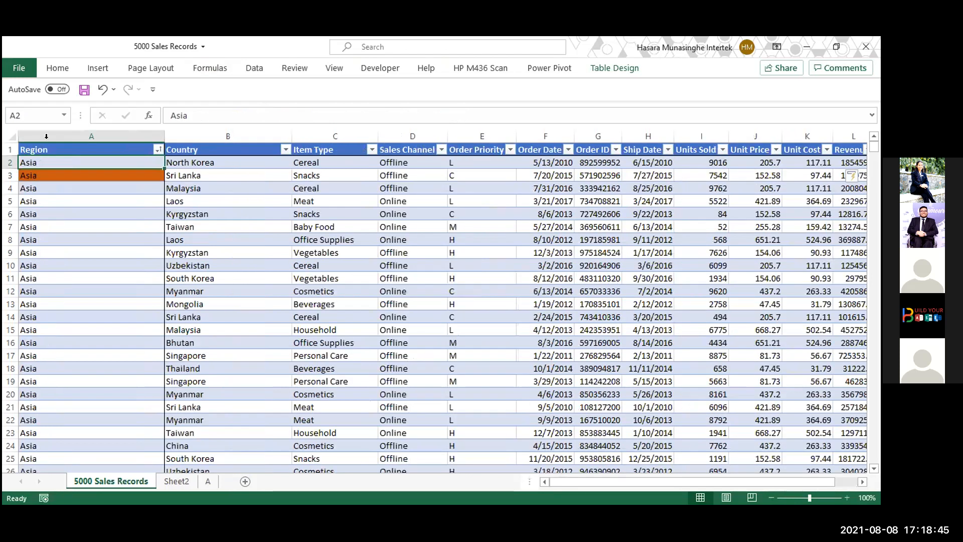
{"action": "left_click", "coordinate": [53, 148]}
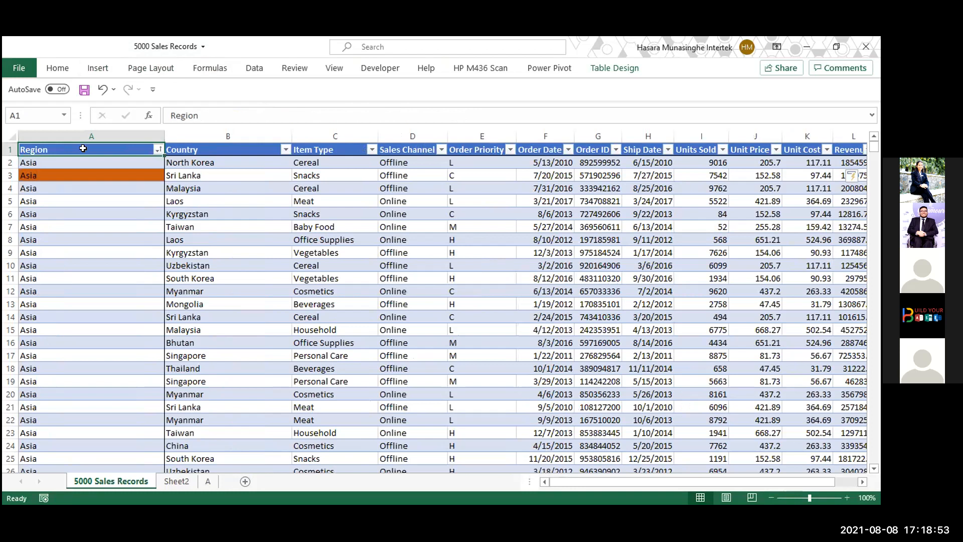
Step: Create a PivotTable from Table1 on a new worksheet
{"action": "key", "text": "alt"}
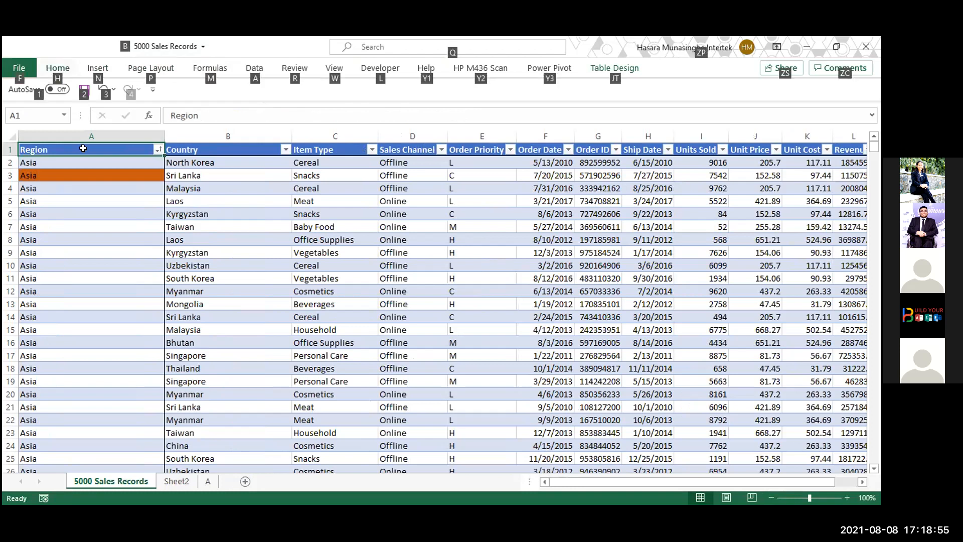
{"action": "key", "text": "n"}
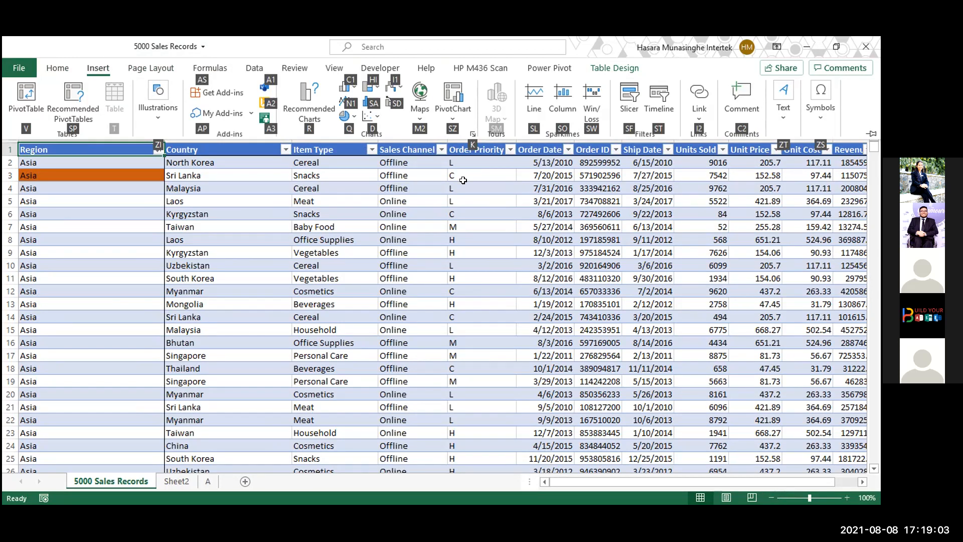
{"action": "key", "text": "v"}
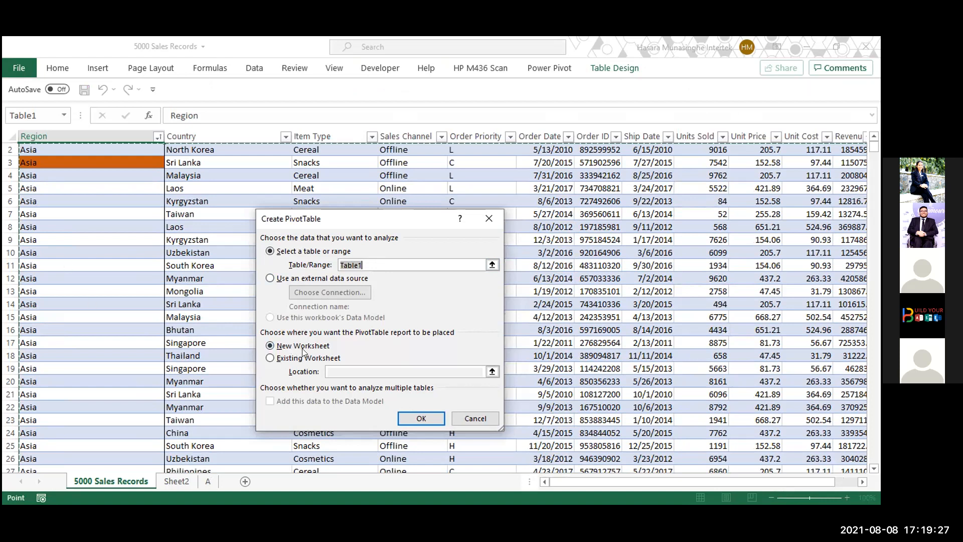
{"action": "left_click", "coordinate": [418, 418]}
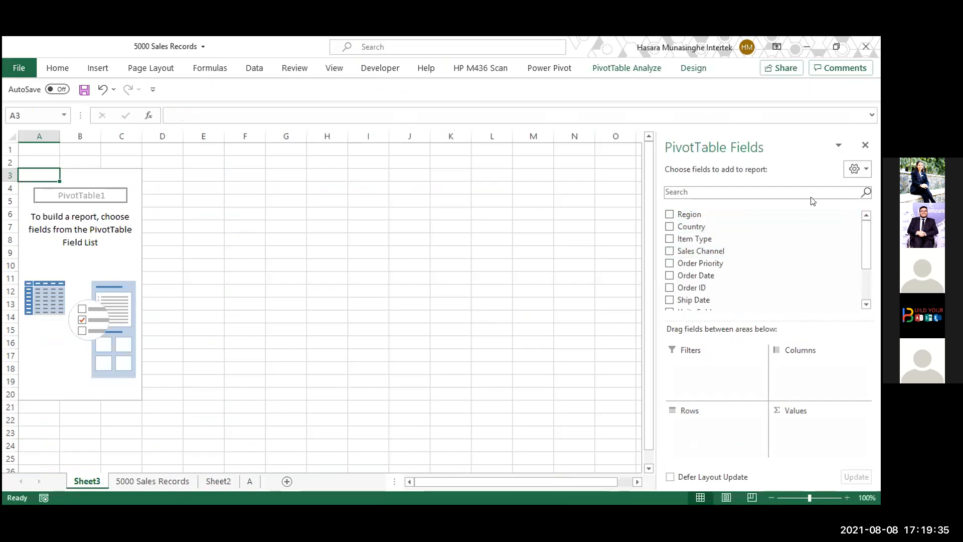
Step: Add Region to the PivotTable's rows and the sum of Revenue to its values
{"action": "left_click_drag", "start_coordinate": [869, 236], "coordinate": [868, 210]}
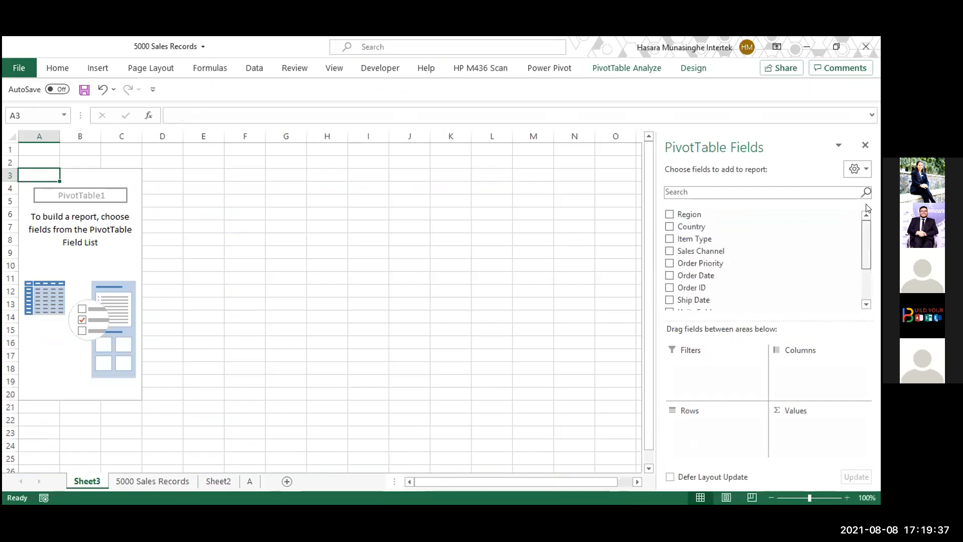
{"action": "left_click_drag", "start_coordinate": [759, 218], "coordinate": [720, 422]}
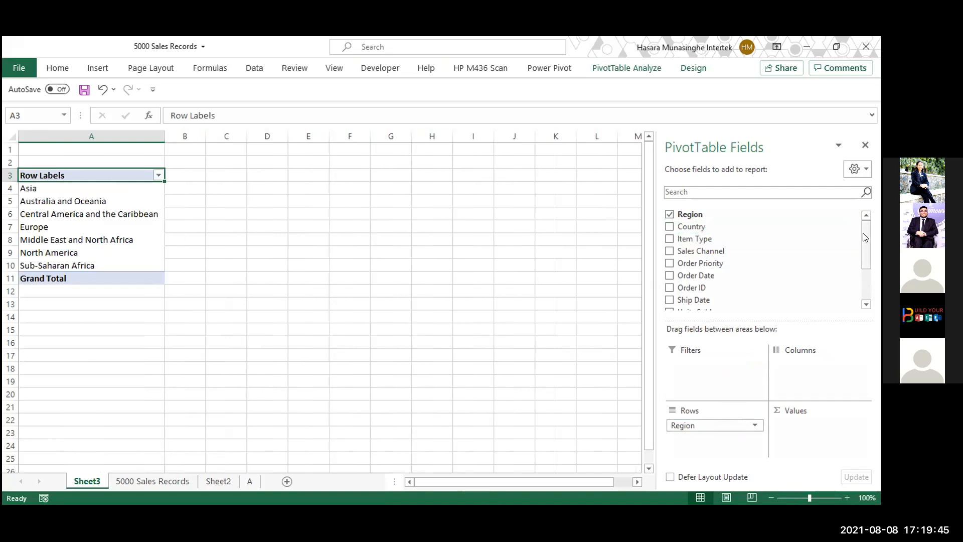
{"action": "left_click_drag", "start_coordinate": [865, 236], "coordinate": [865, 267]}
{"action": "left_click_drag", "start_coordinate": [692, 286], "coordinate": [804, 442]}
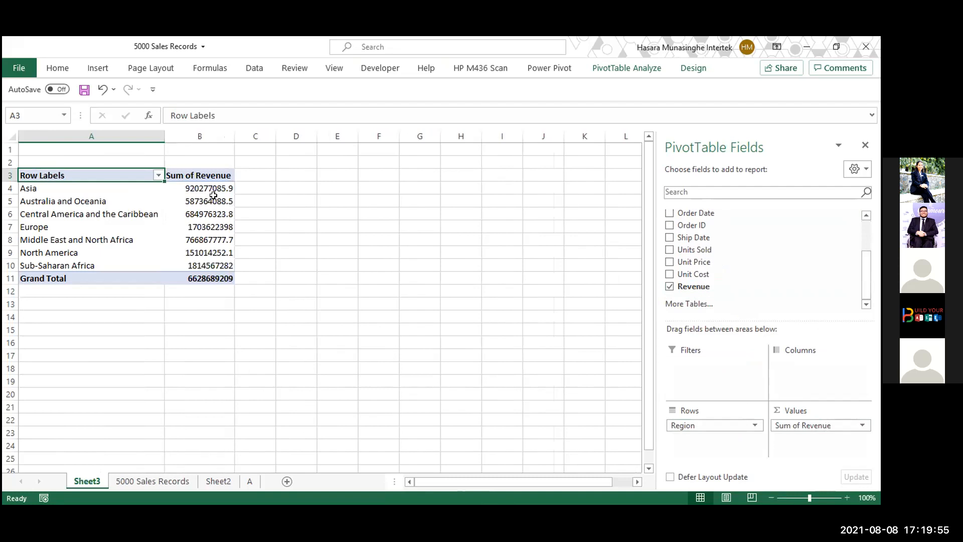
Step: Examine the Revenue column and its formula in the 5000 Sales Records sheet, and return to the PivotTable on Sheet3
{"action": "left_click", "coordinate": [170, 483]}
{"action": "left_click", "coordinate": [619, 195]}
{"action": "key", "text": "Right"}
{"action": "key", "text": "Right"}
{"action": "key", "text": "Right"}
{"action": "key", "text": "Right"}
{"action": "key", "text": "Right"}
{"action": "key", "text": "Right"}
{"action": "key", "text": "Left"}
{"action": "key", "text": "Left"}
{"action": "key", "text": "Left"}
{"action": "key", "text": "Right"}
{"action": "key", "text": "Right"}
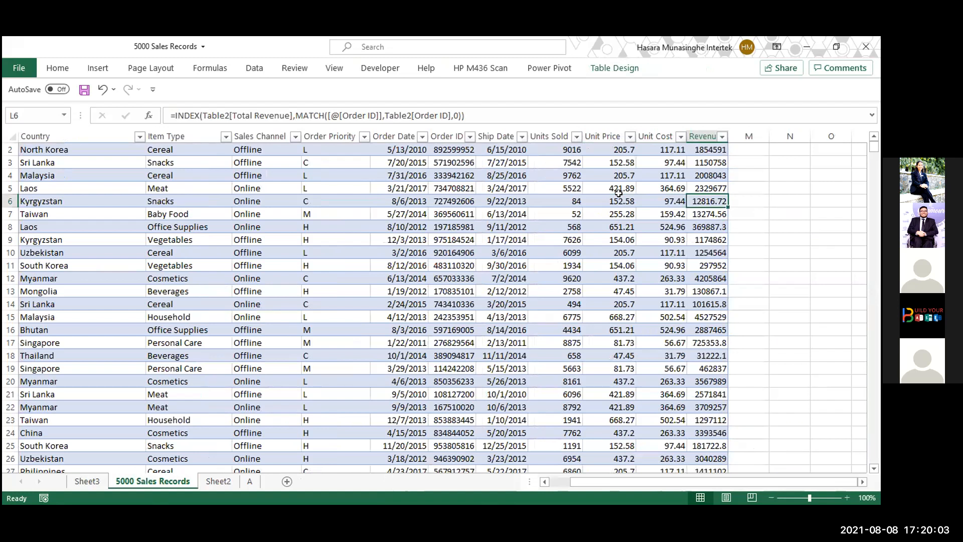
{"action": "left_click_drag", "start_coordinate": [695, 149], "coordinate": [712, 420]}
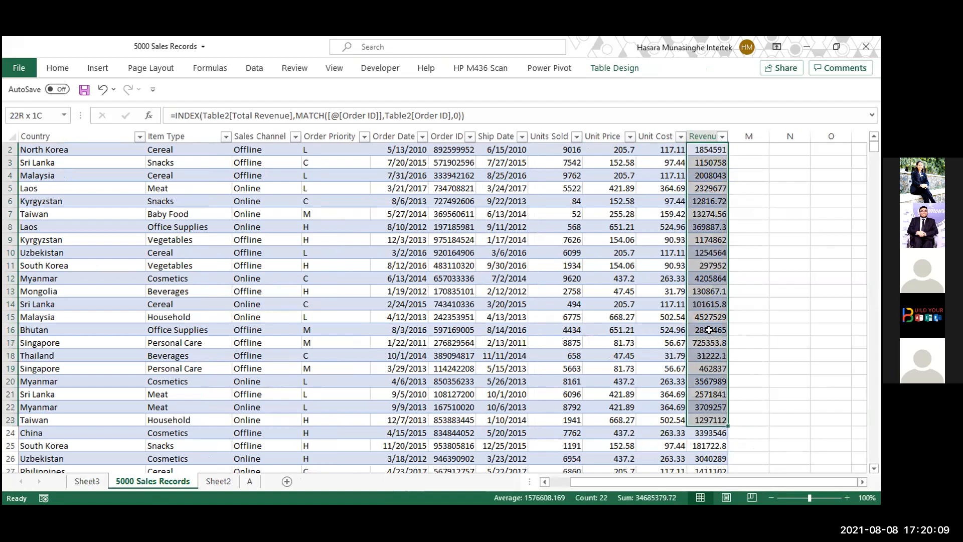
{"action": "left_click", "coordinate": [93, 482]}
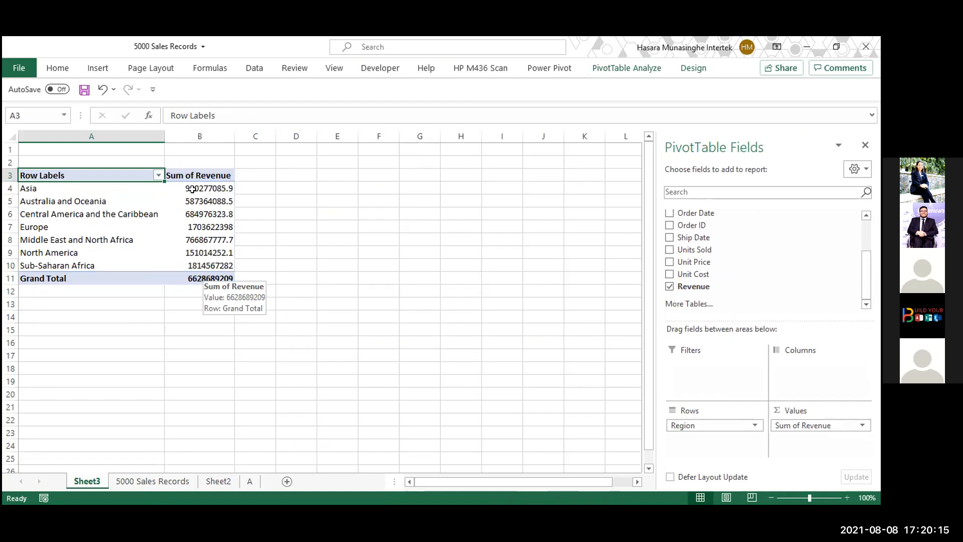
Step: Apply the comma number style to the PivotTable's Sum of Revenue values in B4:B12
{"action": "key", "text": "alt+Tab"}
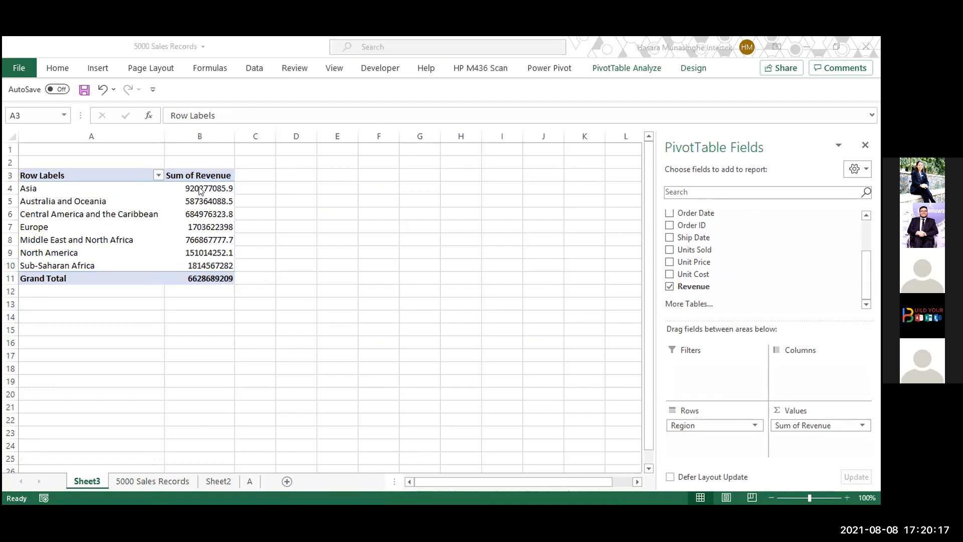
{"action": "key", "text": "alt+Tab"}
{"action": "left_click", "coordinate": [198, 189]}
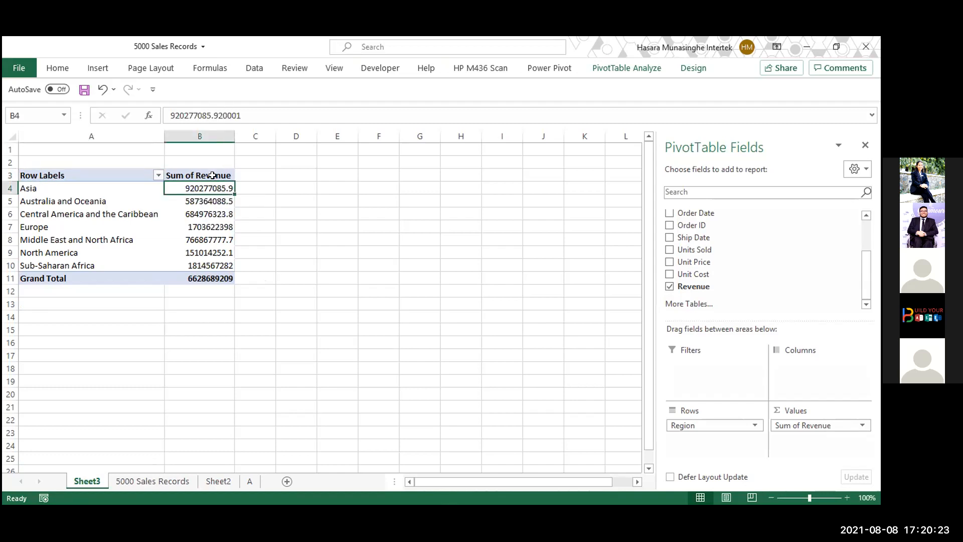
{"action": "left_click_drag", "start_coordinate": [207, 189], "coordinate": [205, 290]}
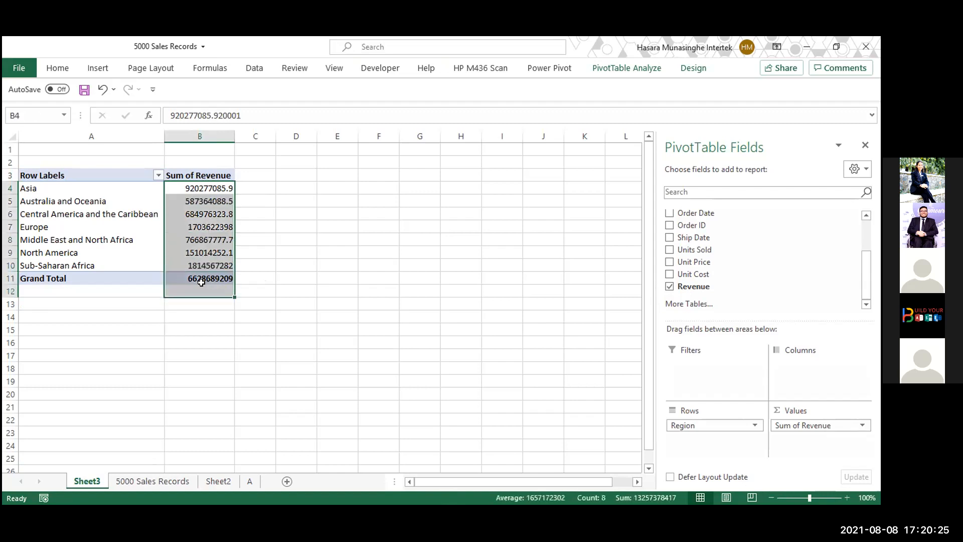
{"action": "left_click", "coordinate": [63, 69]}
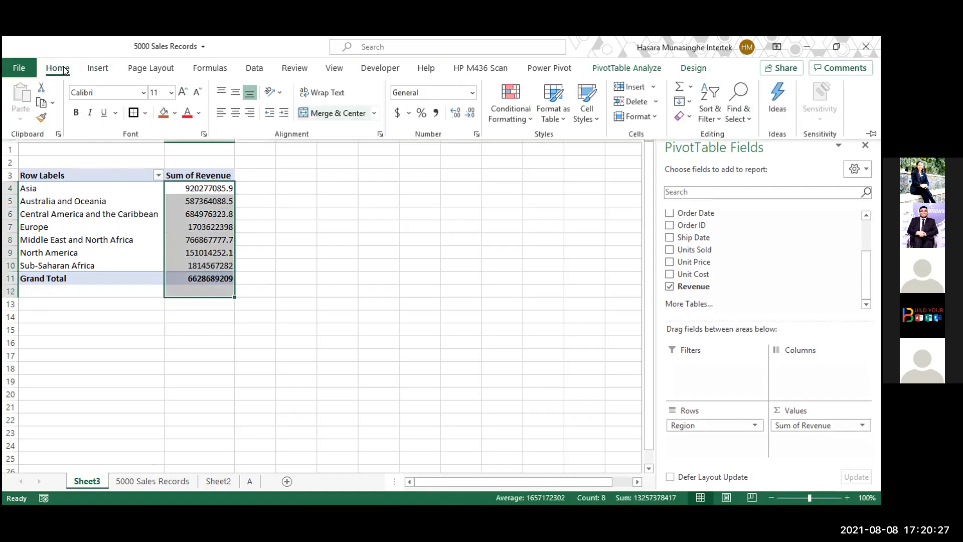
{"action": "left_click", "coordinate": [436, 112]}
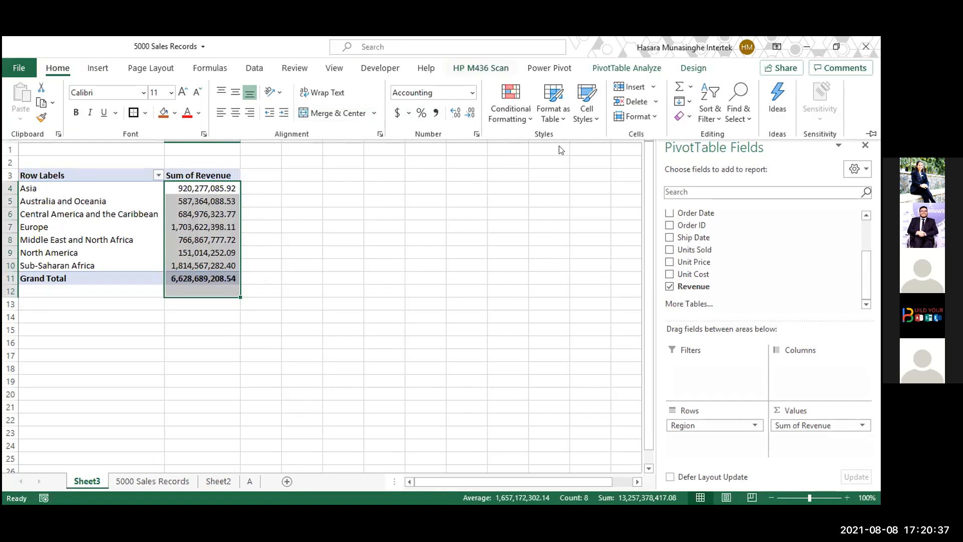
{"action": "key", "text": "Escape"}
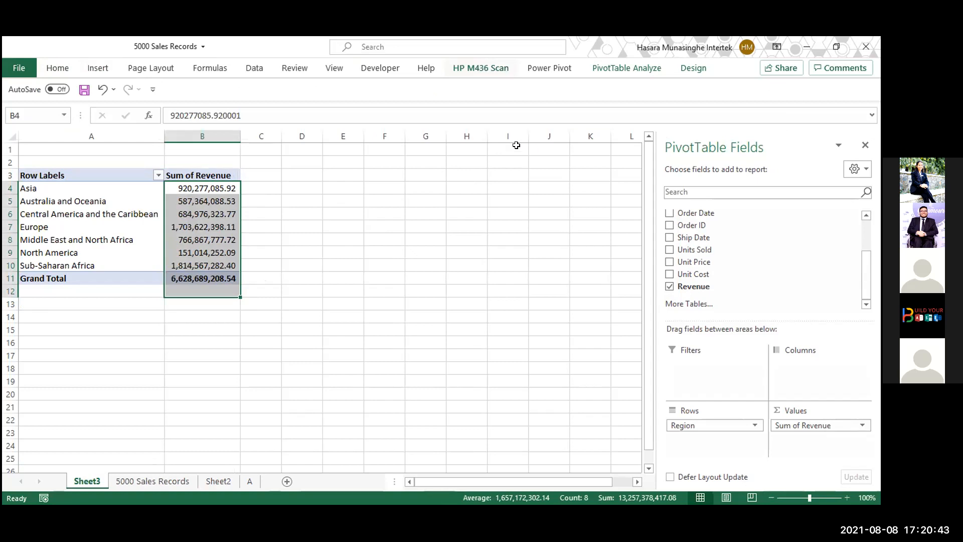
Step: Review the order lookup form on Sheet2, examining the Order ID input in G6 and the Region formula in G7
{"action": "key", "text": "alt+Tab"}
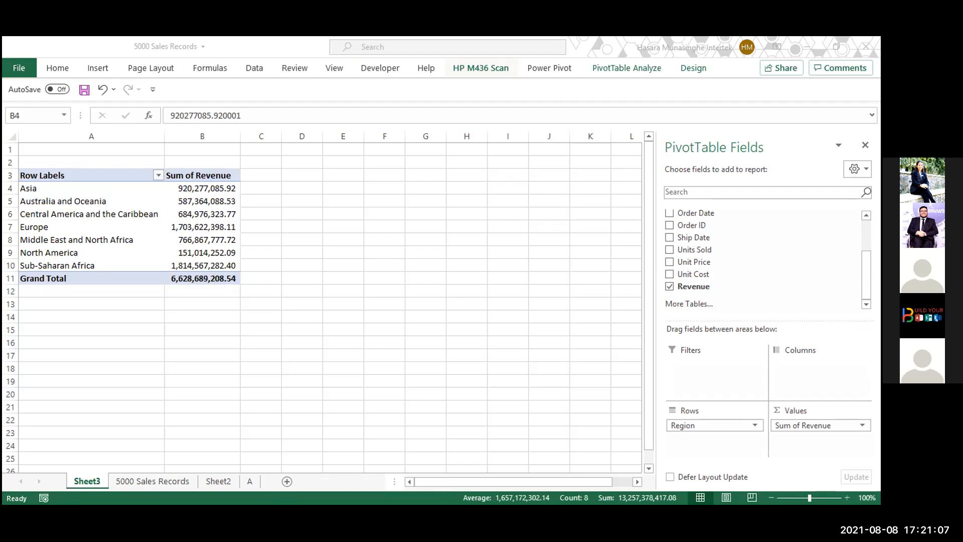
{"action": "left_click", "coordinate": [228, 483]}
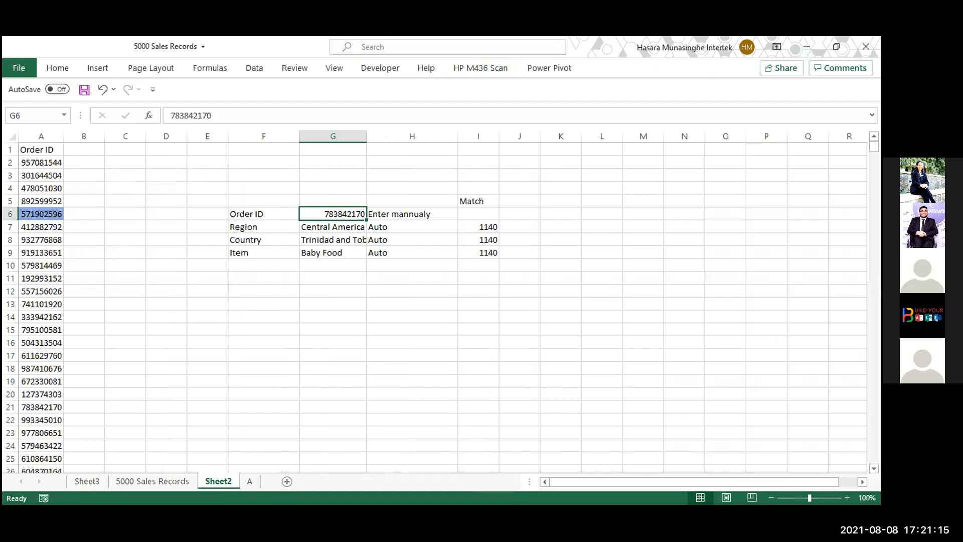
{"action": "key", "text": "alt+Tab"}
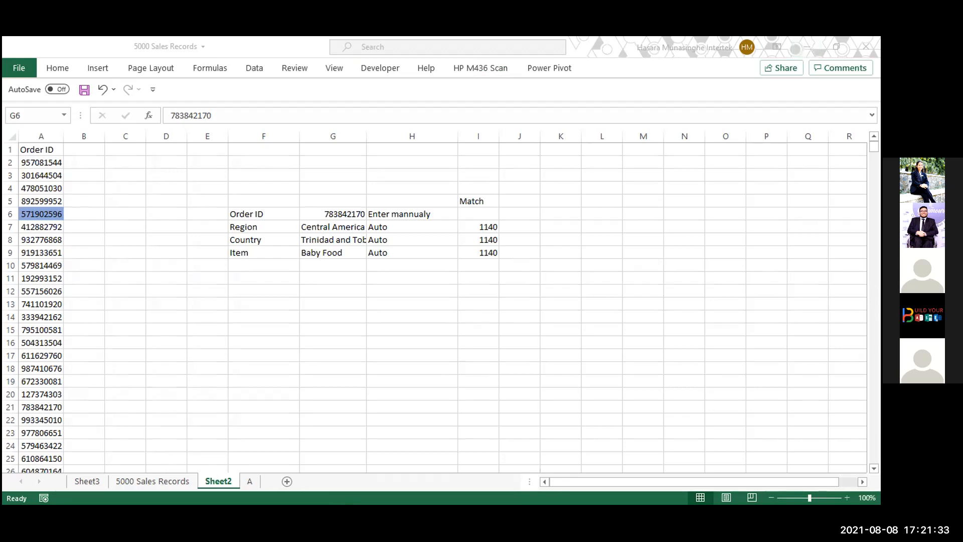
{"action": "left_click", "coordinate": [333, 217]}
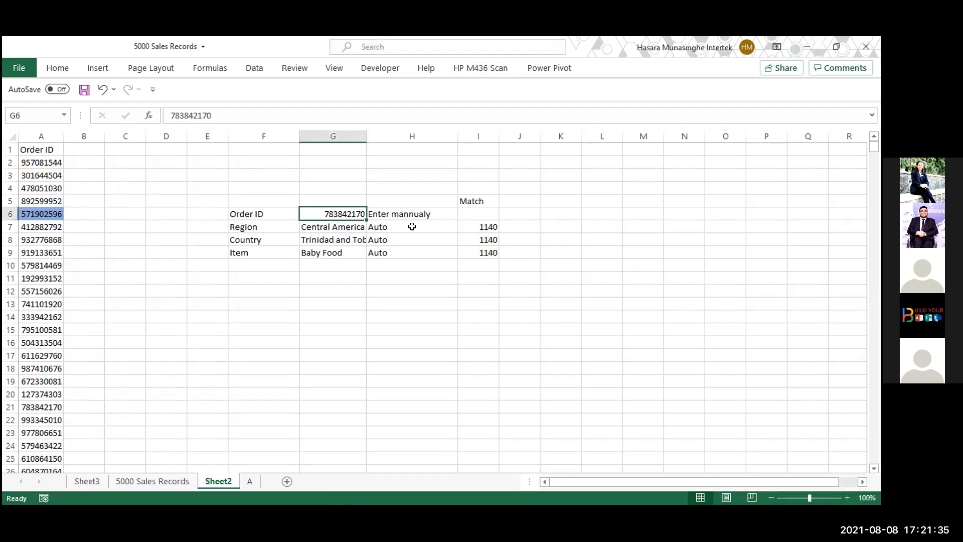
{"action": "left_click", "coordinate": [340, 227]}
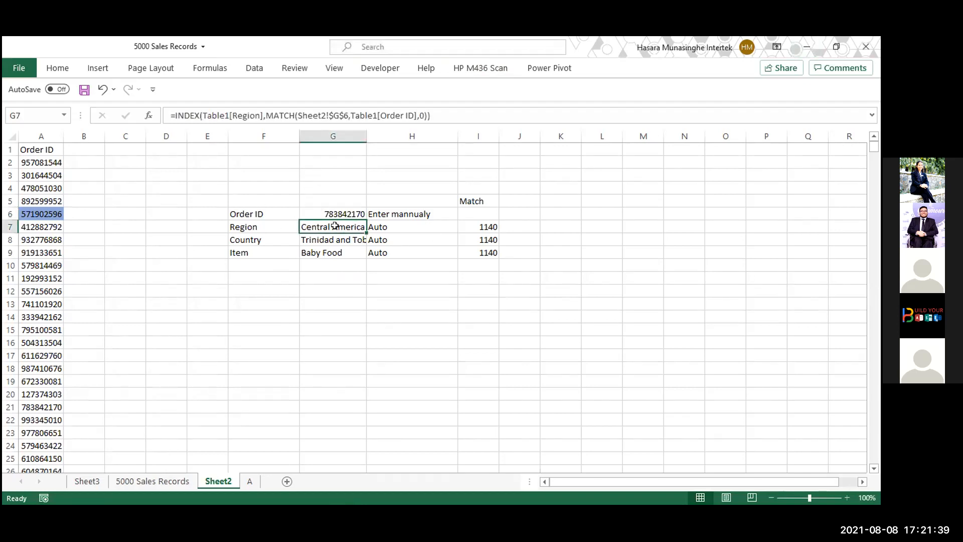
{"action": "left_click", "coordinate": [257, 239]}
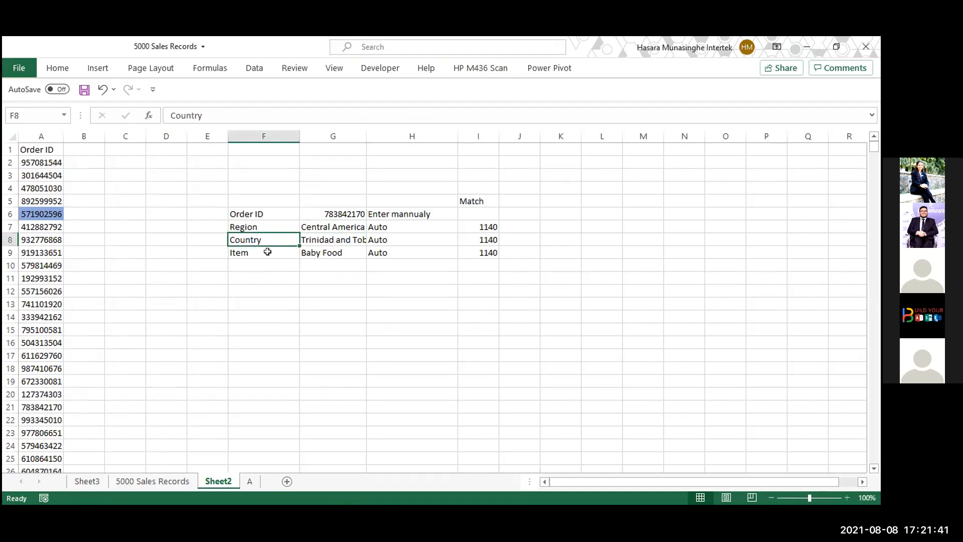
{"action": "left_click", "coordinate": [270, 250]}
{"action": "left_click", "coordinate": [329, 211]}
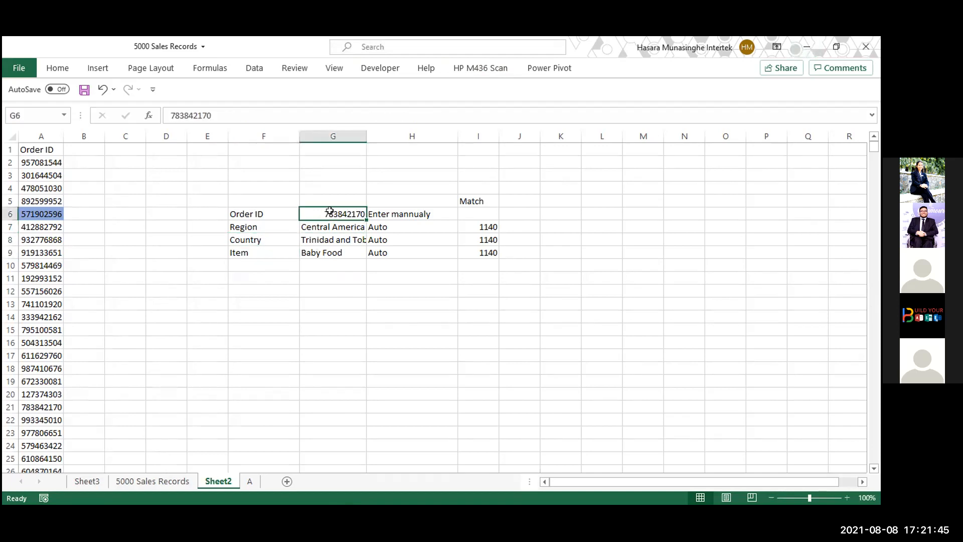
{"action": "left_click", "coordinate": [337, 227]}
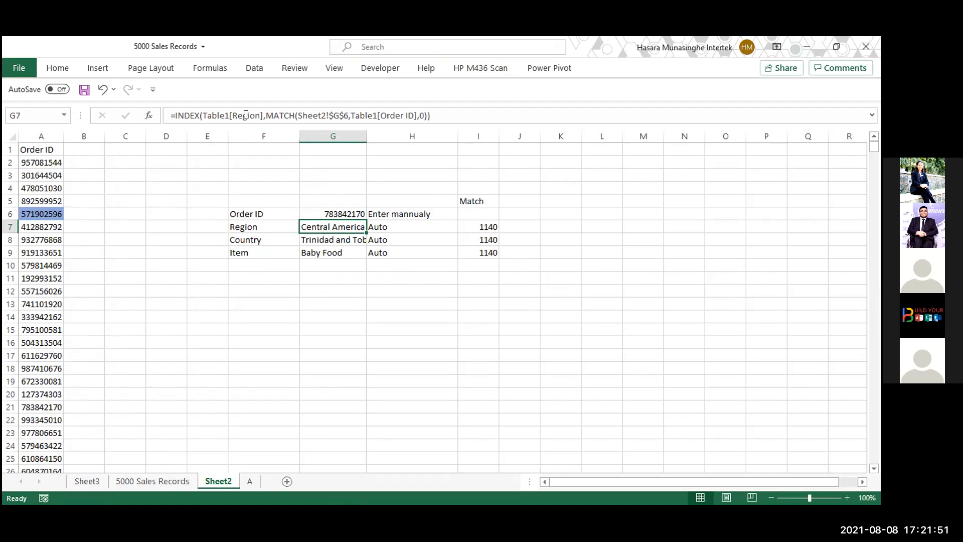
{"action": "double_click", "coordinate": [311, 226]}
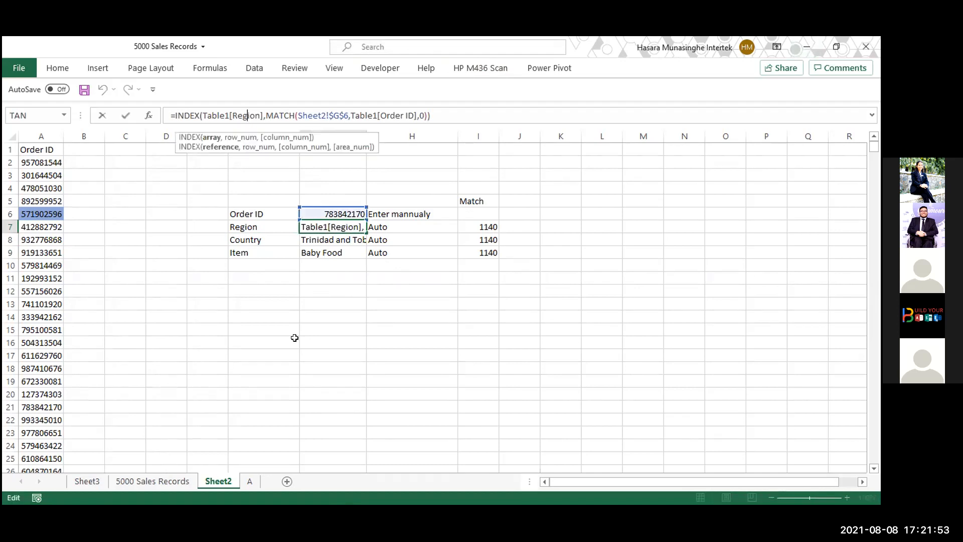
{"action": "left_click", "coordinate": [294, 337]}
Step: Begin an INDEX formula in Sheet2 cell G16 with the sales table's Region column, Table1[Region], as its array
{"action": "left_click", "coordinate": [333, 336]}
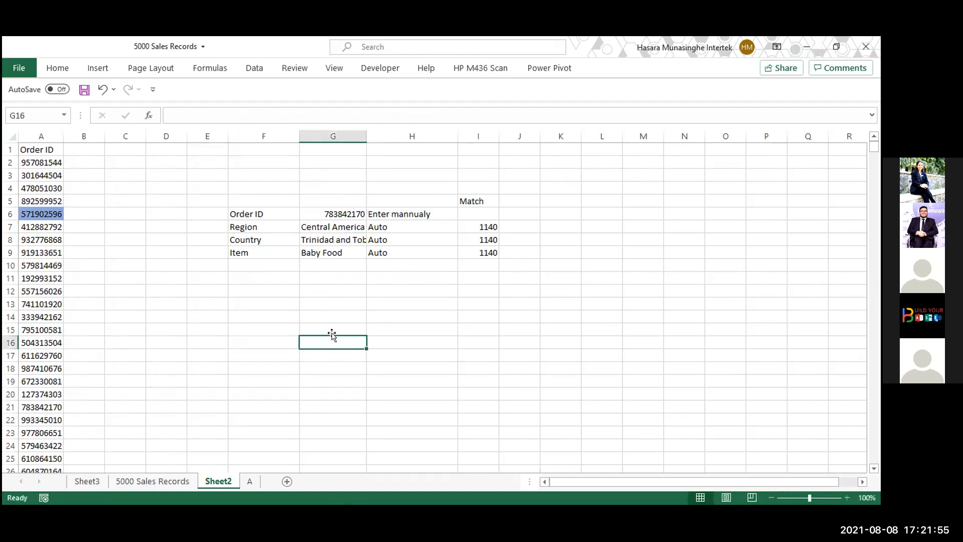
{"action": "type", "text": "=i"}
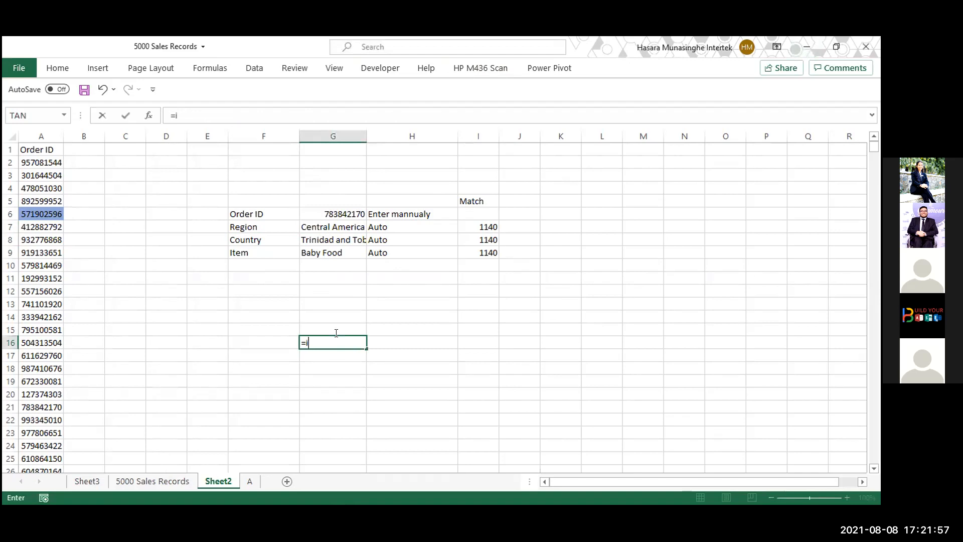
{"action": "type", "text": "ndex("}
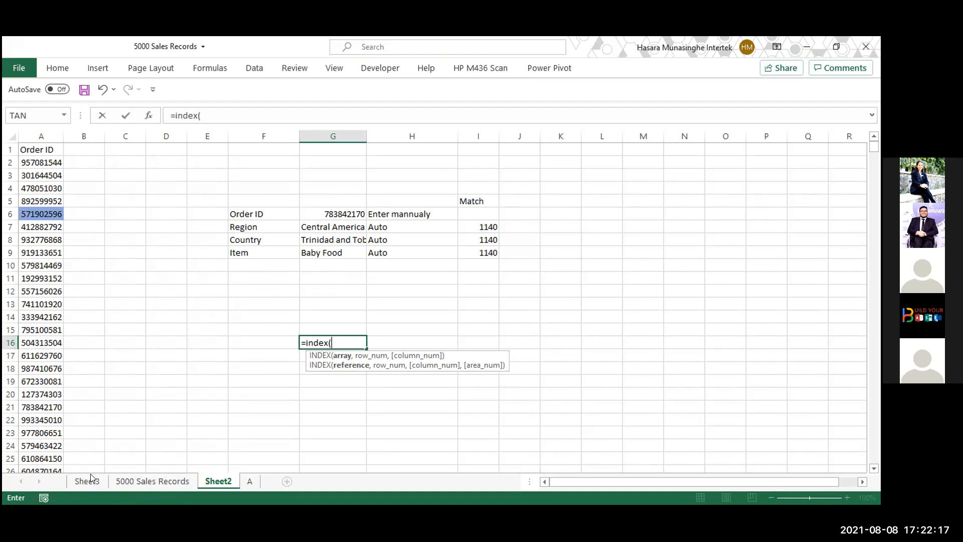
{"action": "left_click", "coordinate": [128, 483]}
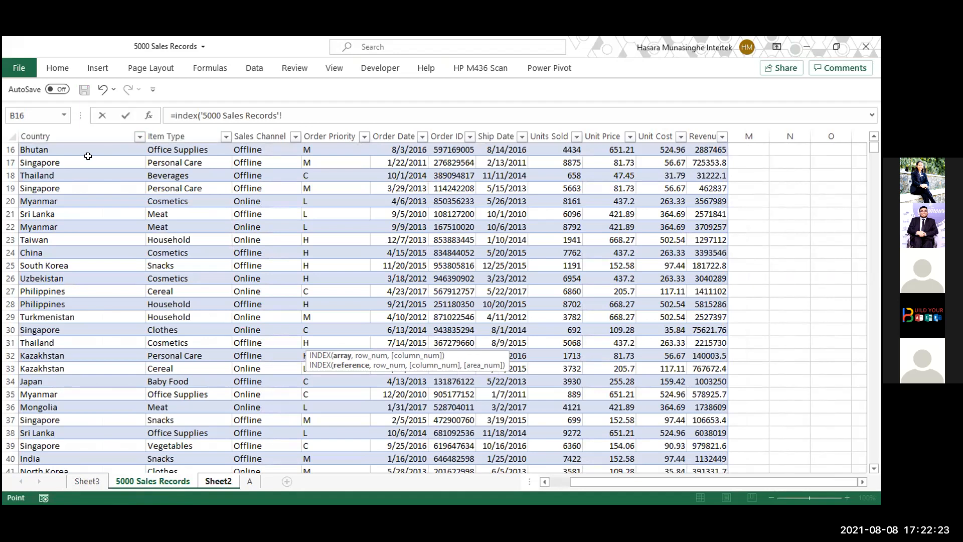
{"action": "scroll", "coordinate": [87, 156], "scroll_direction": "left", "scroll_amount": 1}
{"action": "left_click", "coordinate": [77, 132]}
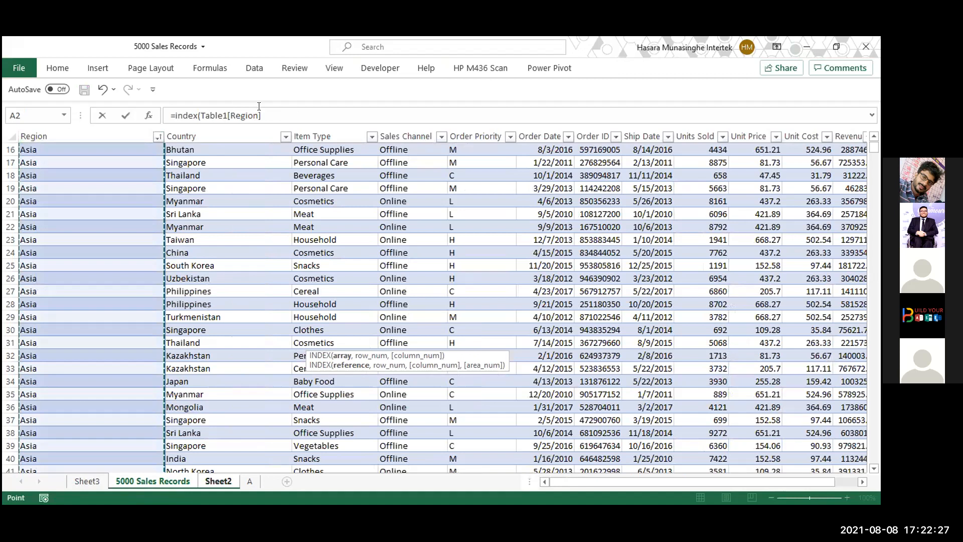
Step: Nest a MATCH function as the row number of the G16 formula, with the absolute reference Sheet2!$G$6 as lookup value
{"action": "key", "text": "F2"}
{"action": "type", "text": ",m"}
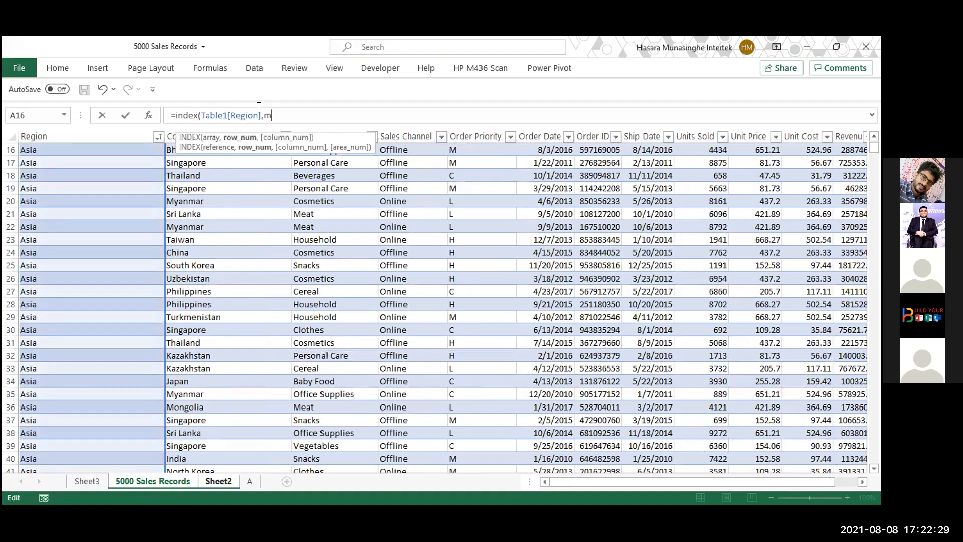
{"action": "type", "text": "atch"}
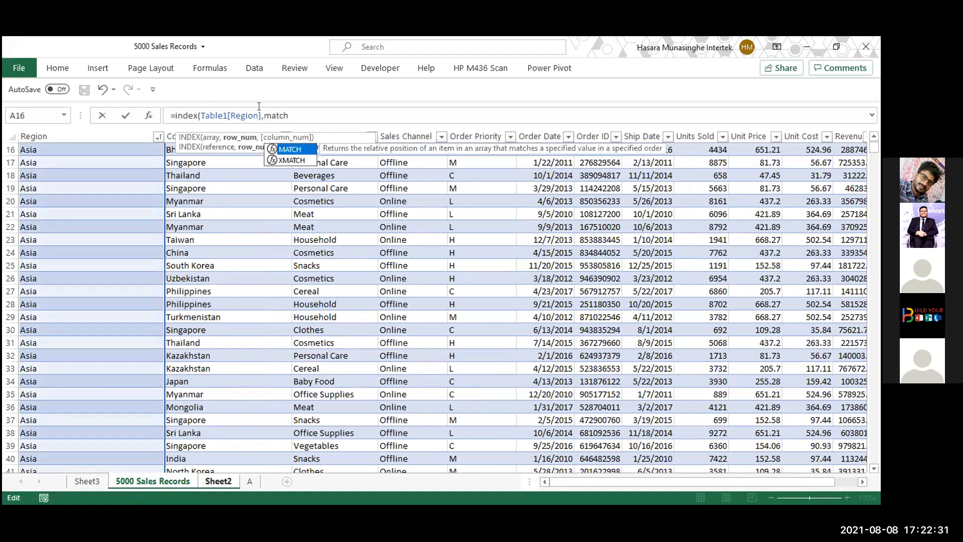
{"action": "type", "text": "("}
{"action": "left_click", "coordinate": [218, 481]}
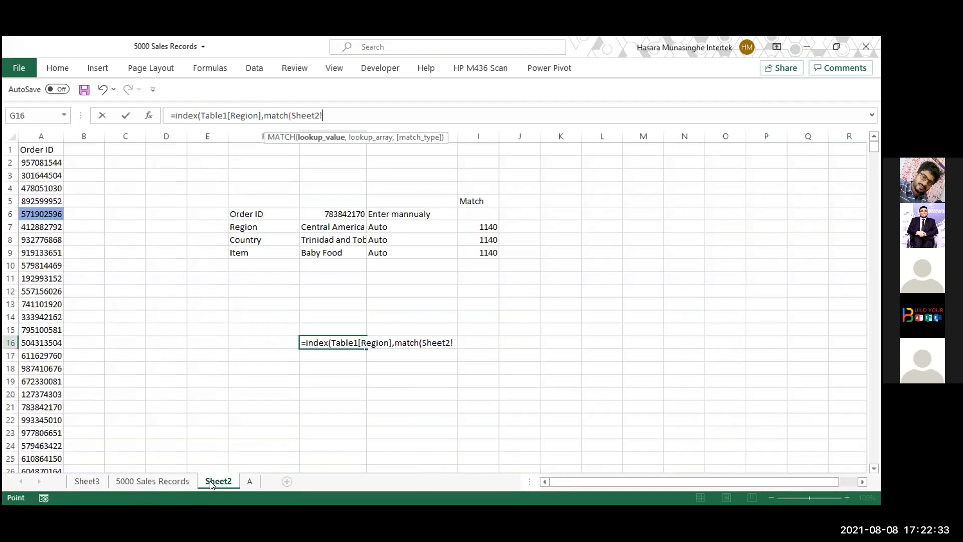
{"action": "left_click", "coordinate": [347, 211]}
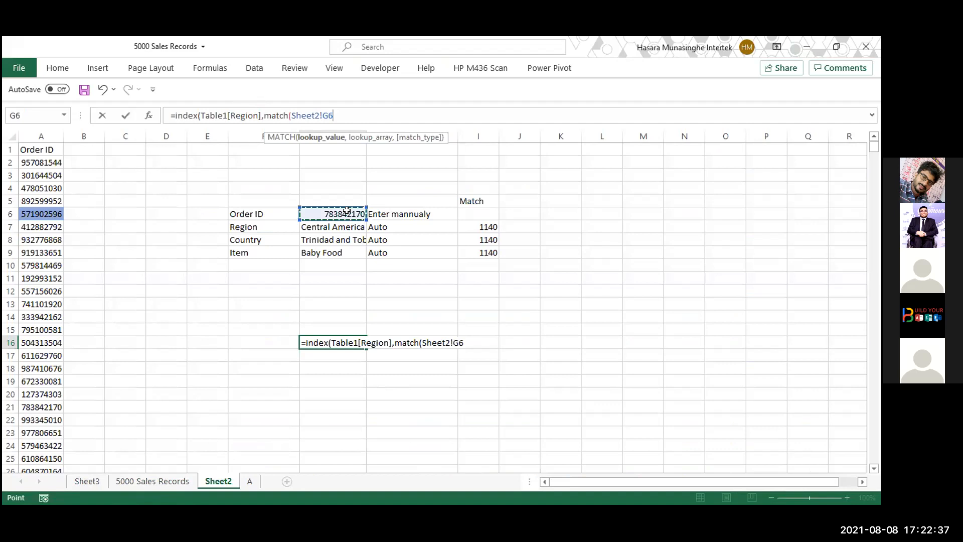
{"action": "key", "text": "F4"}
{"action": "type", "text": ","}
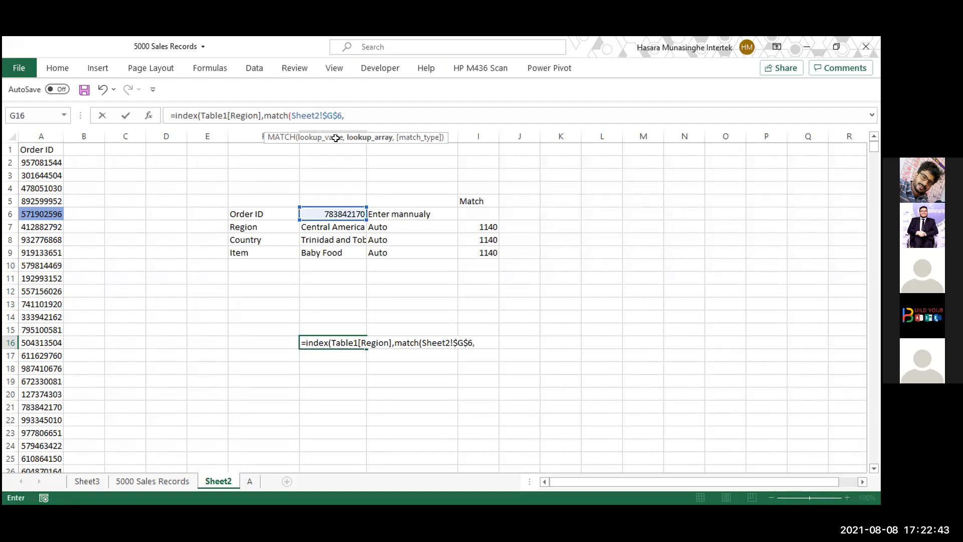
Step: Complete the G16 formula's MATCH with Table1[Order ID] as lookup array and 0 for an exact match, and enter the formula
{"action": "left_click", "coordinate": [155, 481]}
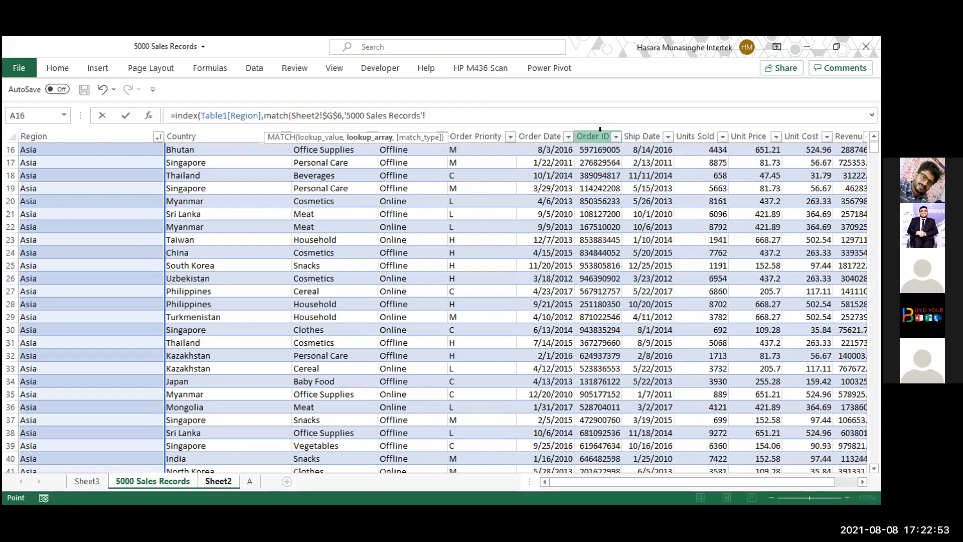
{"action": "left_click", "coordinate": [600, 130]}
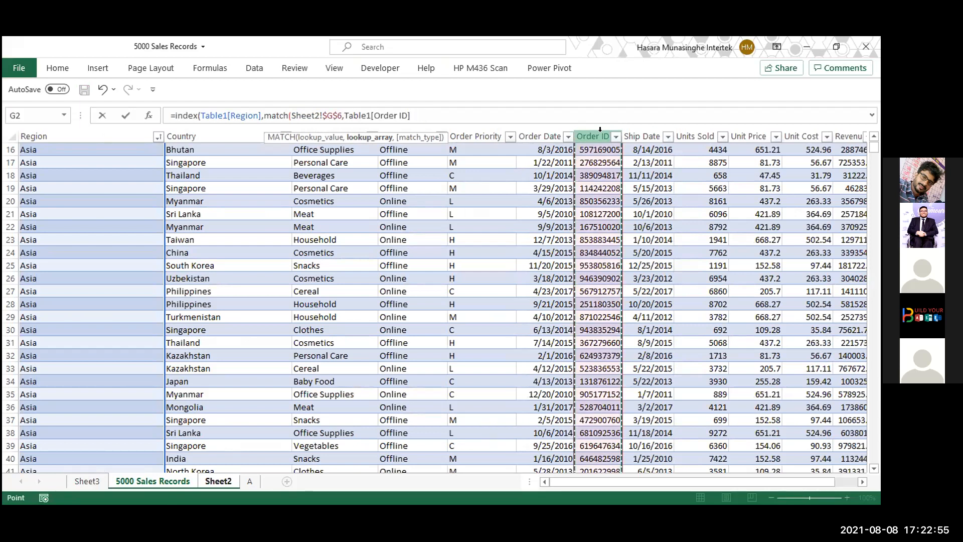
{"action": "type", "text": ","}
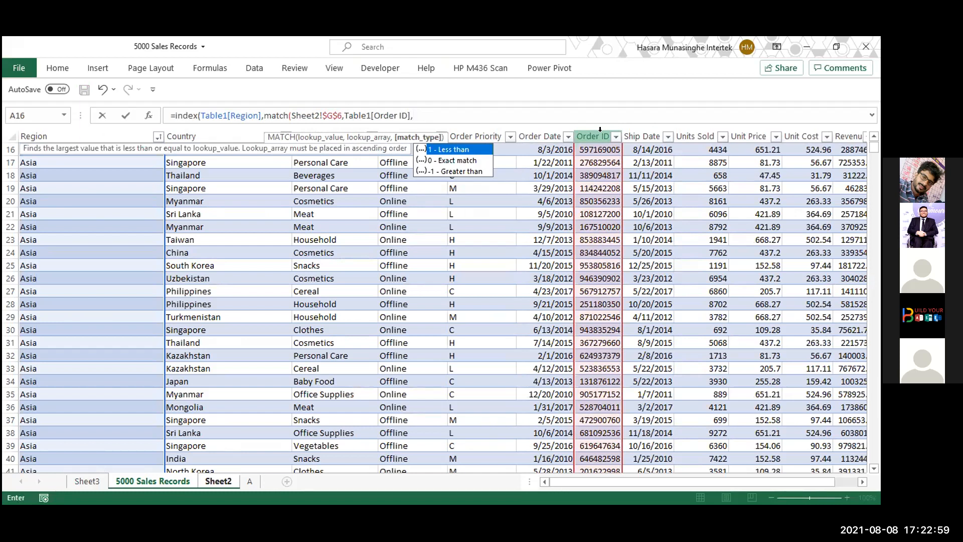
{"action": "type", "text": "0)"}
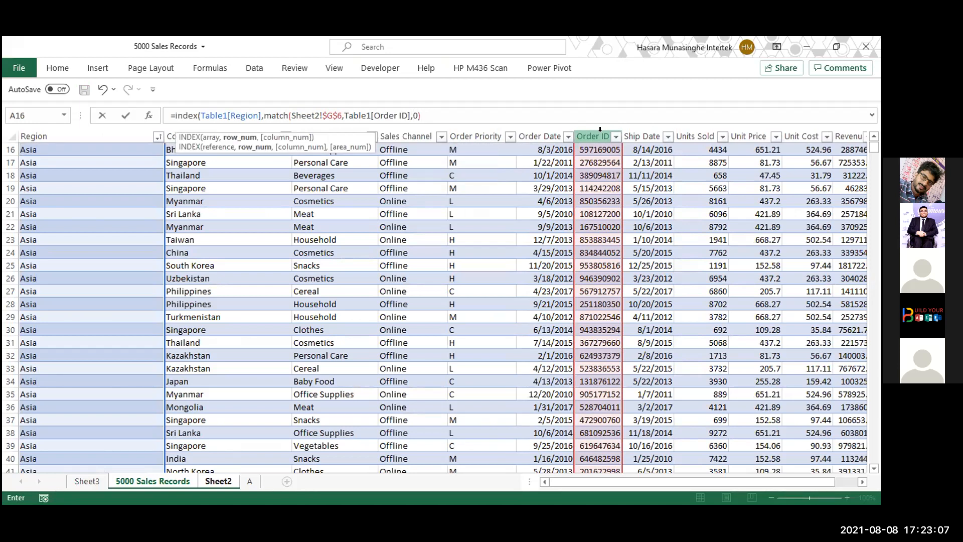
{"action": "type", "text": ")"}
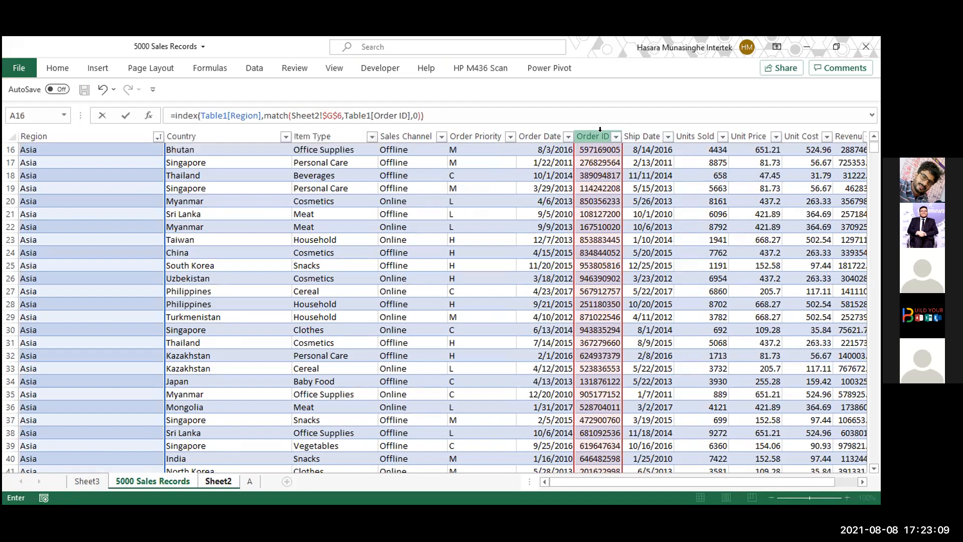
{"action": "key", "text": "Return"}
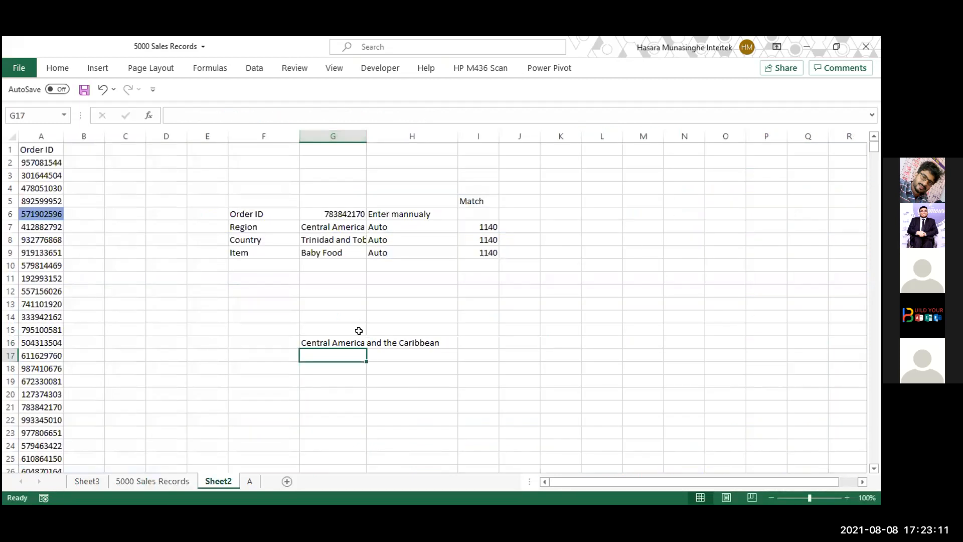
Step: Clear the INDEX and MATCH formula from cell G16 on Sheet2
{"action": "left_click", "coordinate": [340, 339]}
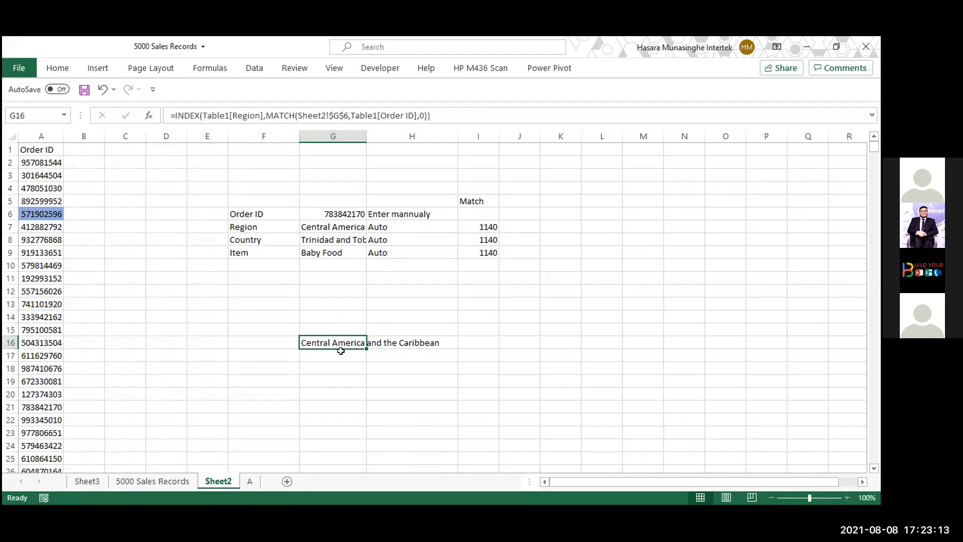
{"action": "key", "text": "Delete"}
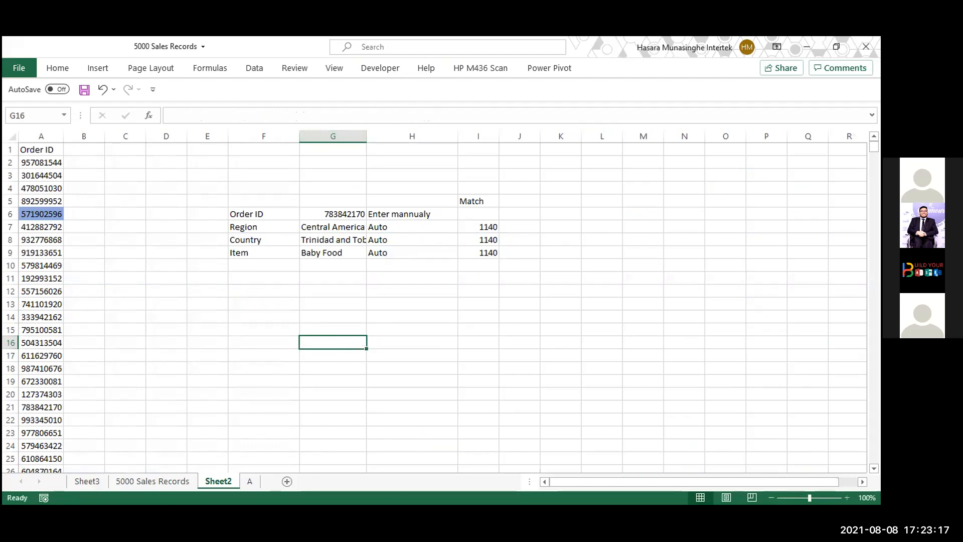
{"action": "key", "text": "alt+Tab"}
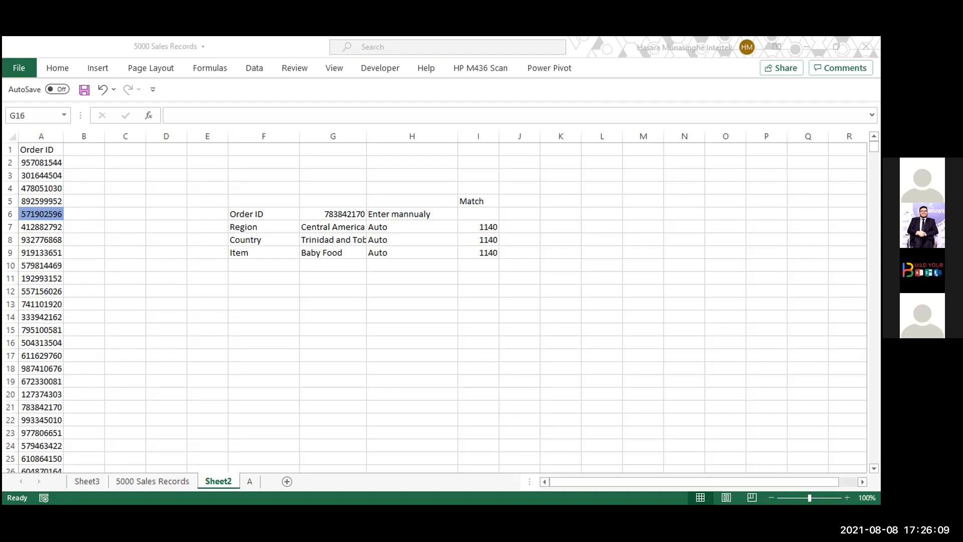
{"action": "left_click", "coordinate": [643, 55]}
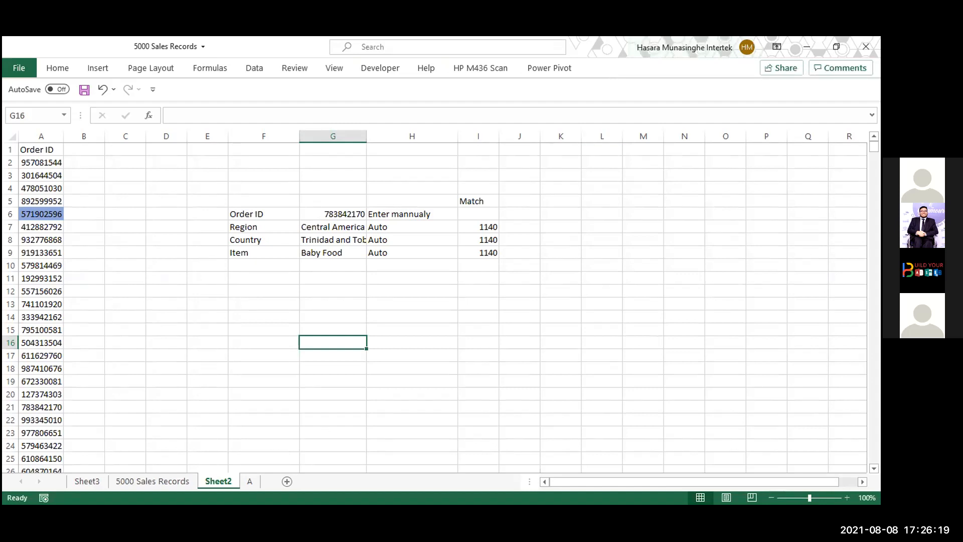
{"action": "left_click", "coordinate": [382, 365]}
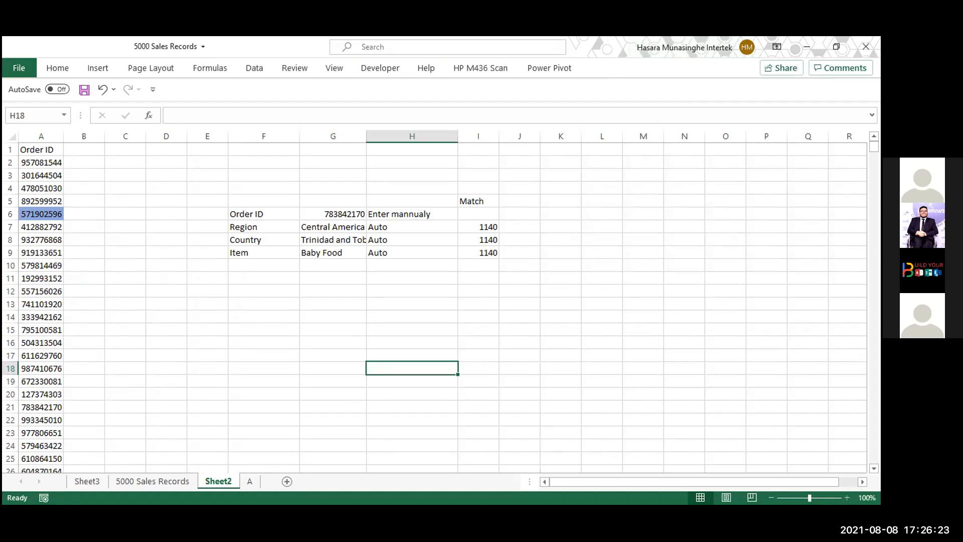
{"action": "left_click", "coordinate": [459, 354]}
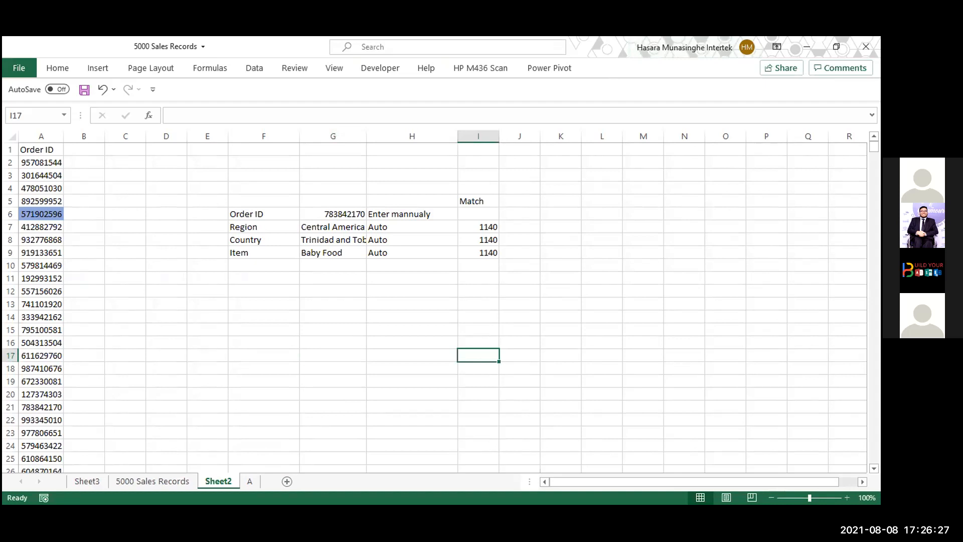
{"action": "key", "text": "alt+Tab"}
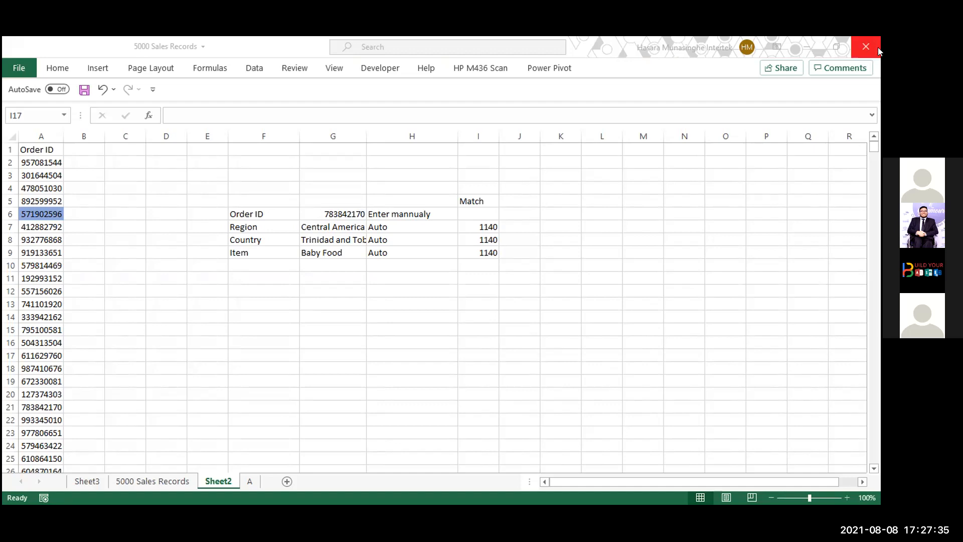
{"action": "left_click", "coordinate": [725, 48]}
Step: Review the workbook's sheets, examining the sales table's Revenue column, the Sheet2 lookup form, the table on sheet A and the Sheet3 PivotTable
{"action": "left_click", "coordinate": [129, 483]}
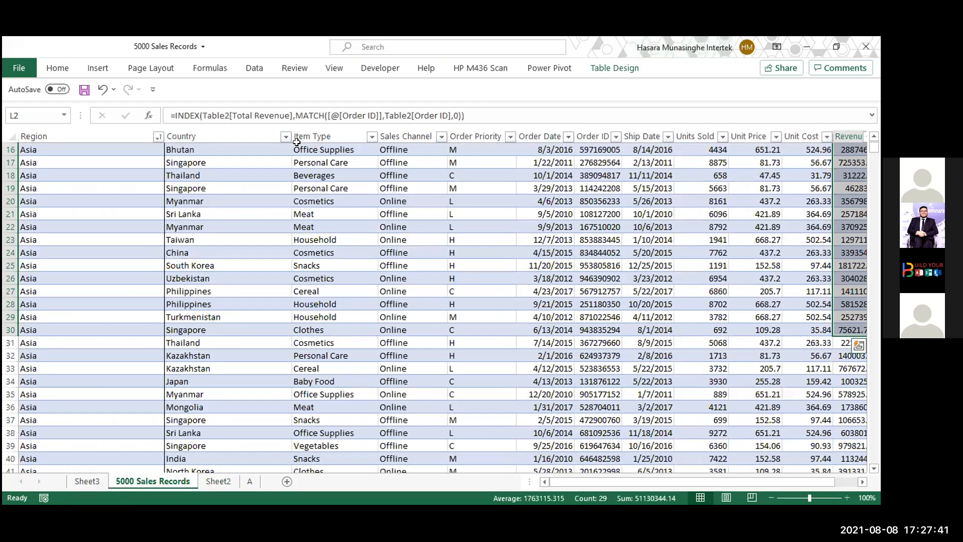
{"action": "left_click", "coordinate": [836, 226]}
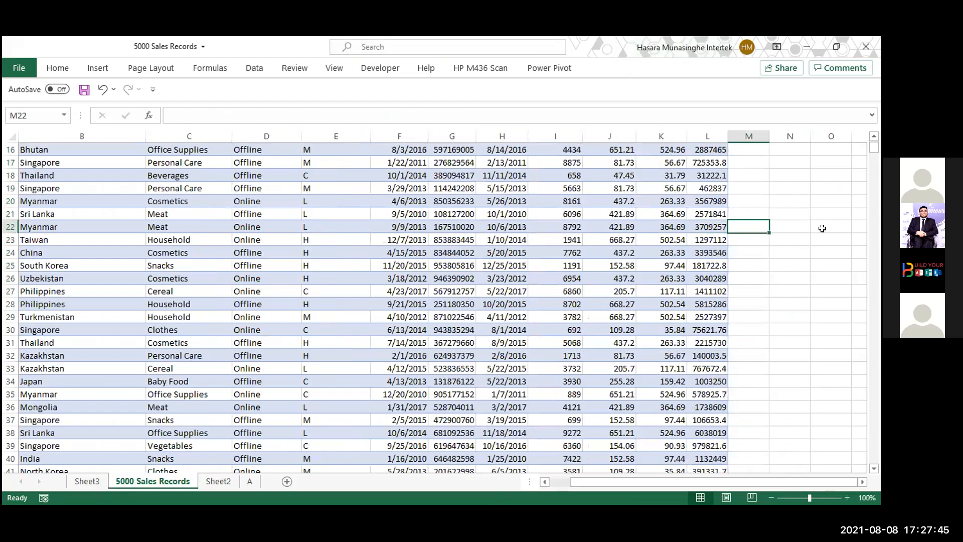
{"action": "key", "text": "Up"}
{"action": "key", "text": "Up"}
{"action": "key", "text": "Up"}
{"action": "key", "text": "Up"}
{"action": "key", "text": "Up"}
{"action": "key", "text": "Up"}
{"action": "key", "text": "Up"}
{"action": "key", "text": "Up"}
{"action": "key", "text": "Up"}
{"action": "key", "text": "Up"}
{"action": "key", "text": "Up"}
{"action": "key", "text": "Up"}
{"action": "key", "text": "Up"}
{"action": "key", "text": "Up"}
{"action": "key", "text": "Up"}
{"action": "key", "text": "Up"}
{"action": "key", "text": "Up"}
{"action": "key", "text": "Up"}
{"action": "key", "text": "Up"}
{"action": "key", "text": "Up"}
{"action": "key", "text": "Up"}
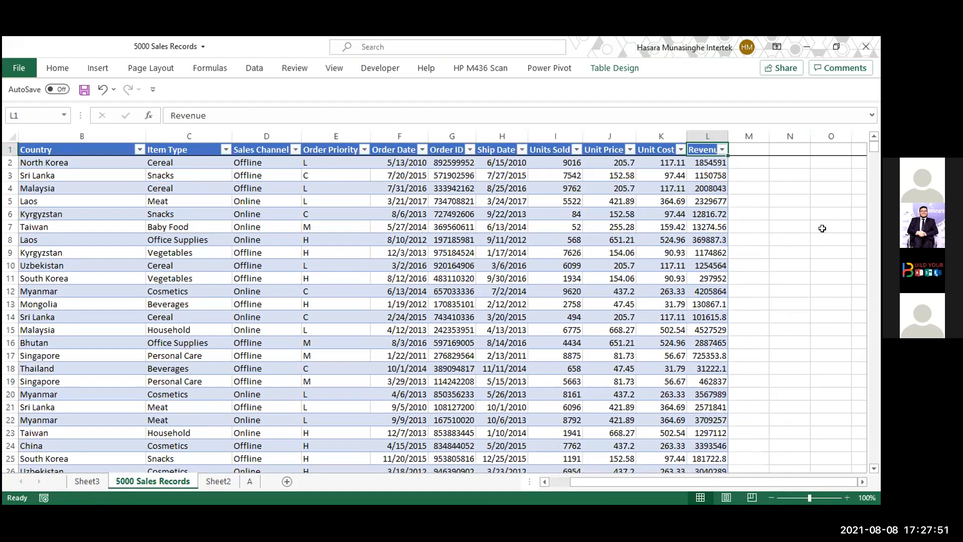
{"action": "left_click", "coordinate": [218, 481]}
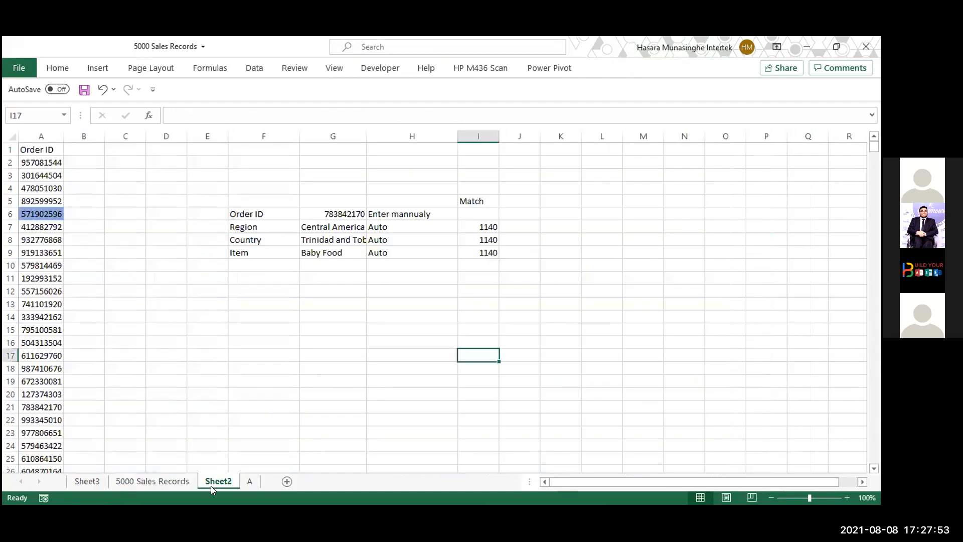
{"action": "left_click", "coordinate": [249, 482]}
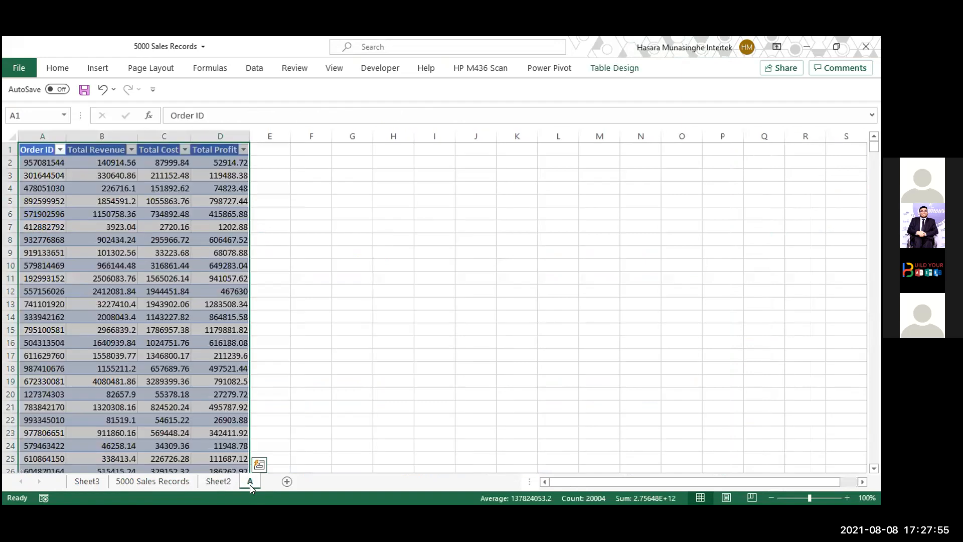
{"action": "left_click", "coordinate": [93, 481]}
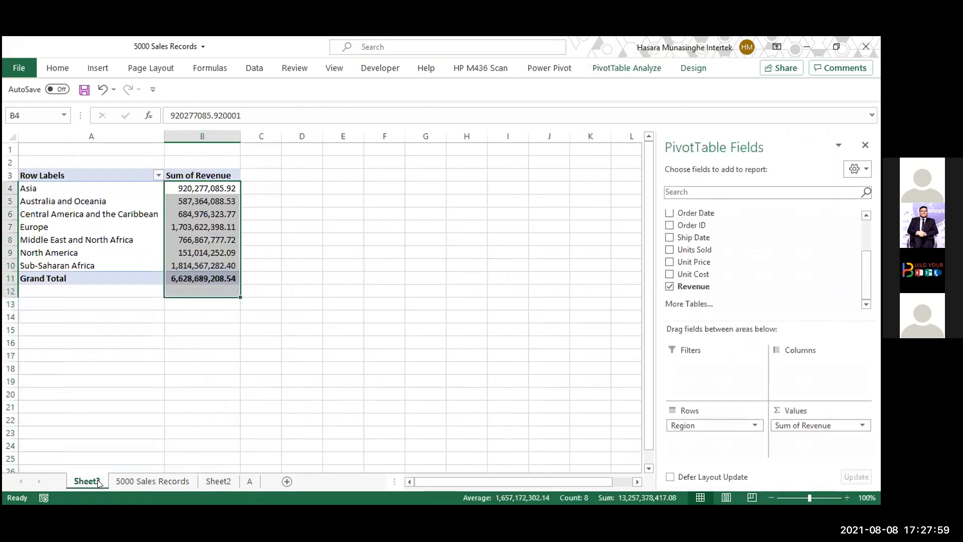
{"action": "left_click", "coordinate": [147, 482]}
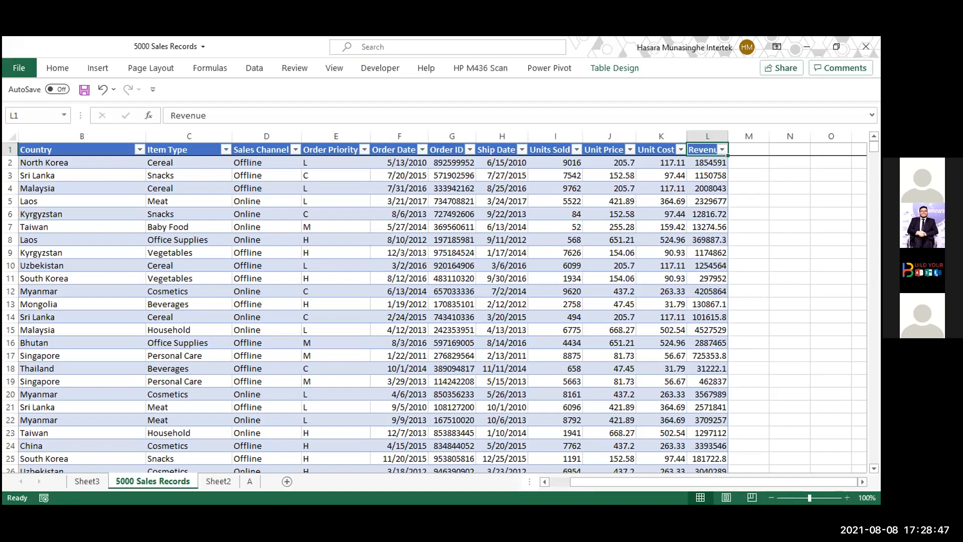
Step: Switch to the Excel Training workbook and enter the header Total Revenue in cell E4 of the Absolute REf sheet
{"action": "key", "text": "alt+Tab"}
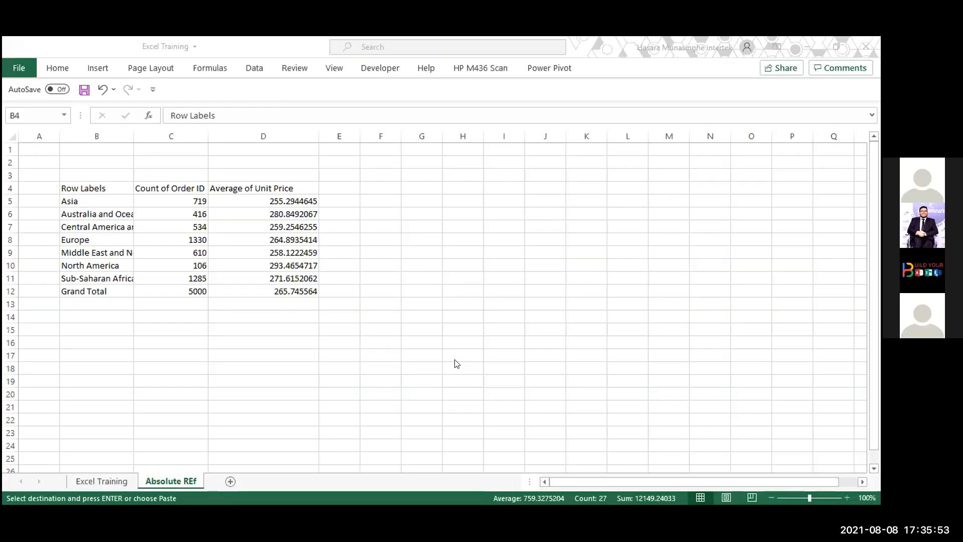
{"action": "left_click", "coordinate": [351, 211]}
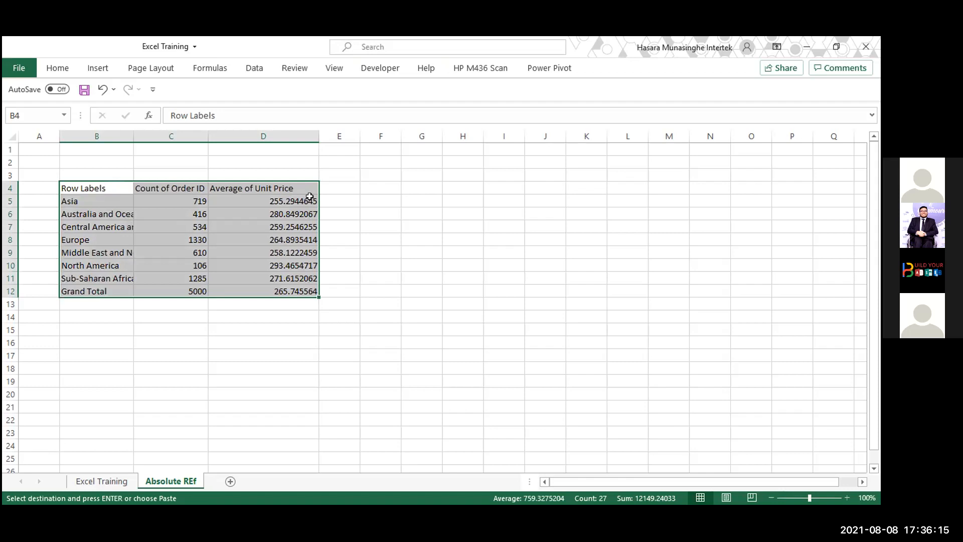
{"action": "left_click", "coordinate": [327, 196]}
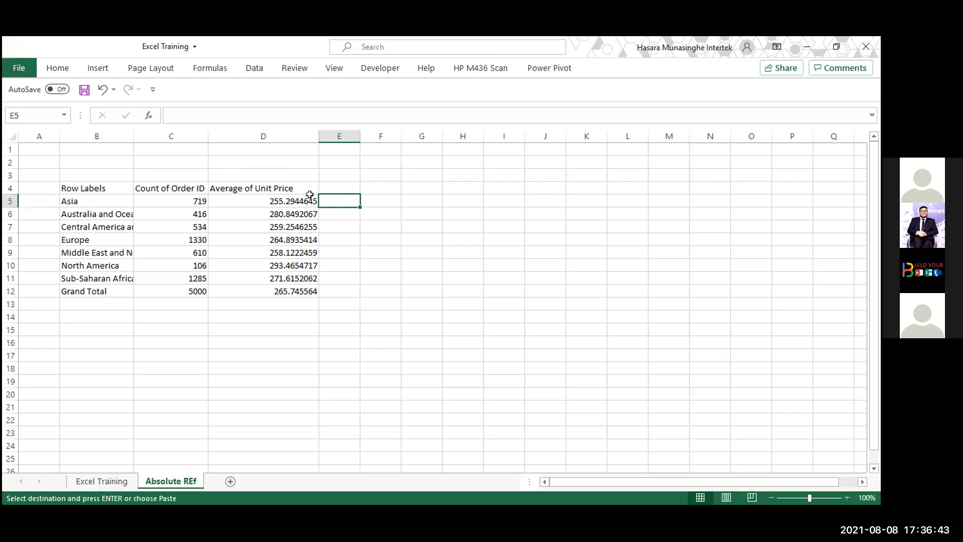
{"action": "left_click", "coordinate": [334, 184]}
{"action": "type", "text": "To"}
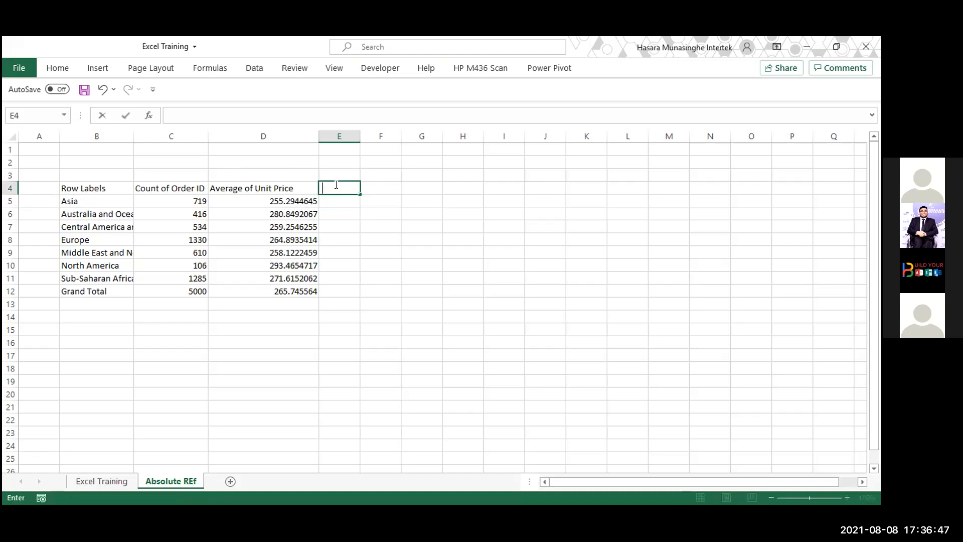
{"action": "type", "text": "tal Revenue"}
{"action": "key", "text": "Return"}
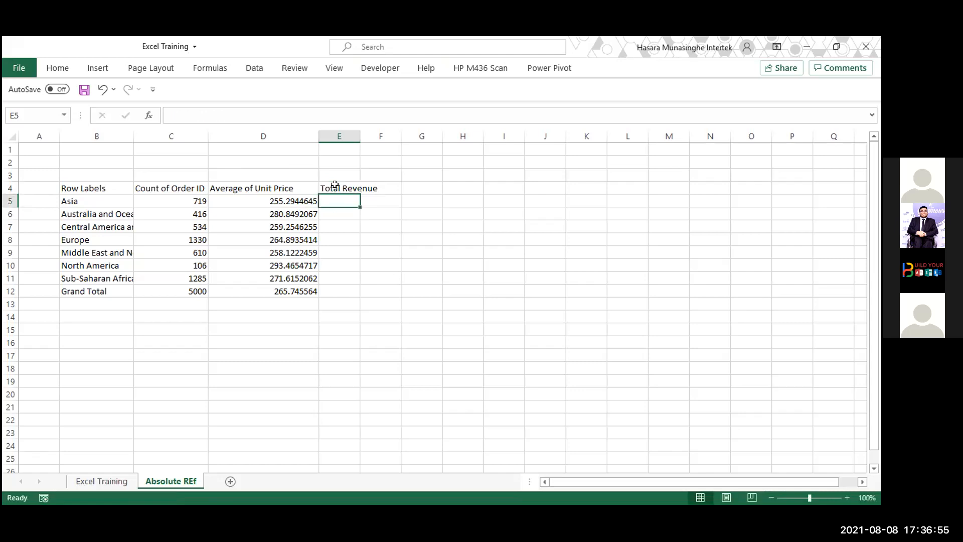
Step: Change the column header in E4 to Approx Total Revenue
{"action": "left_click", "coordinate": [334, 186]}
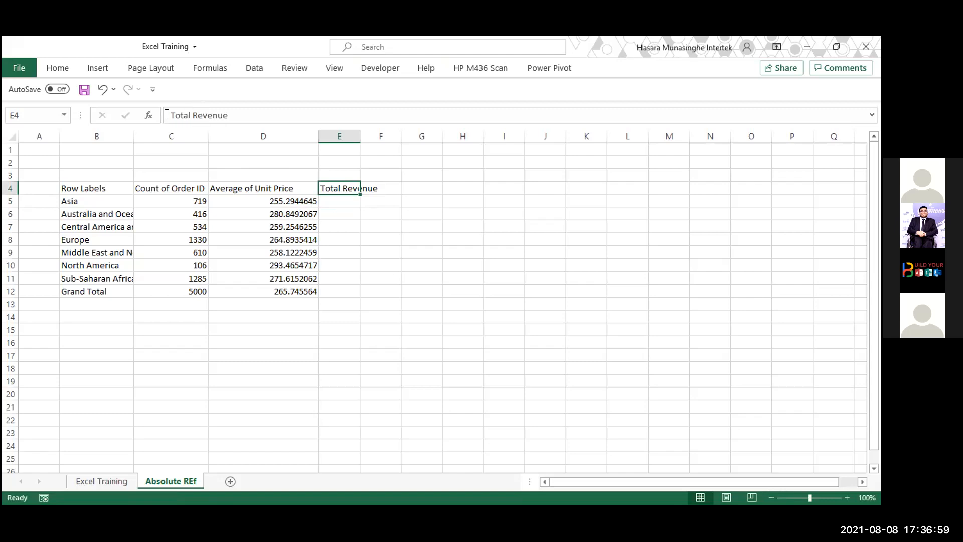
{"action": "left_click", "coordinate": [167, 113]}
{"action": "type", "text": "Approx"}
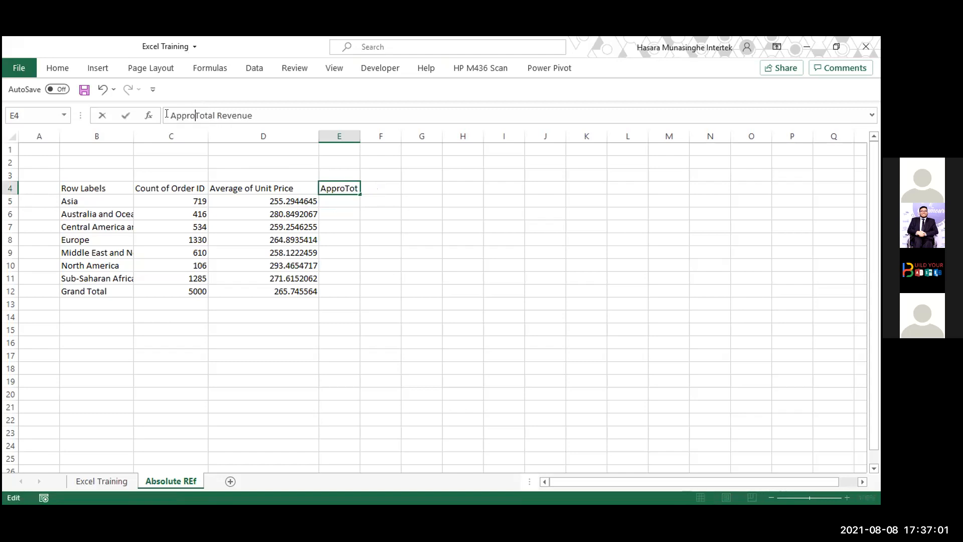
{"action": "key", "text": "Return"}
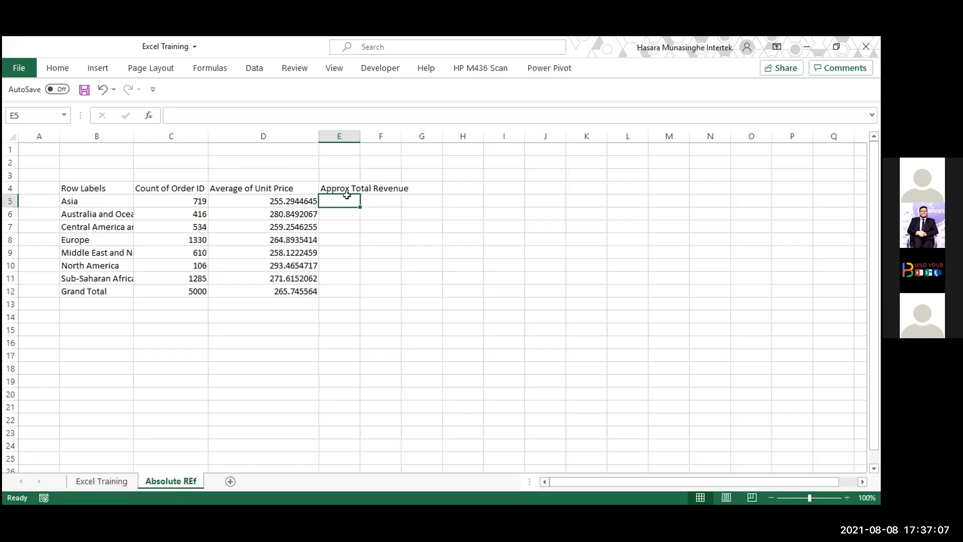
Step: Calculate Asia's approximate total revenue in E5 with the formula =D5*C5, multiplying average unit price by order count
{"action": "type", "text": "="}
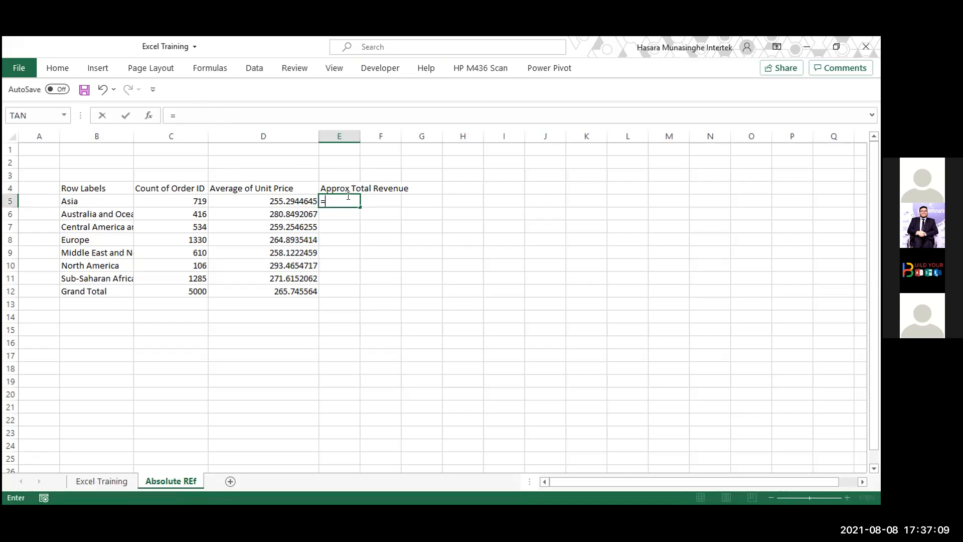
{"action": "left_click", "coordinate": [288, 201]}
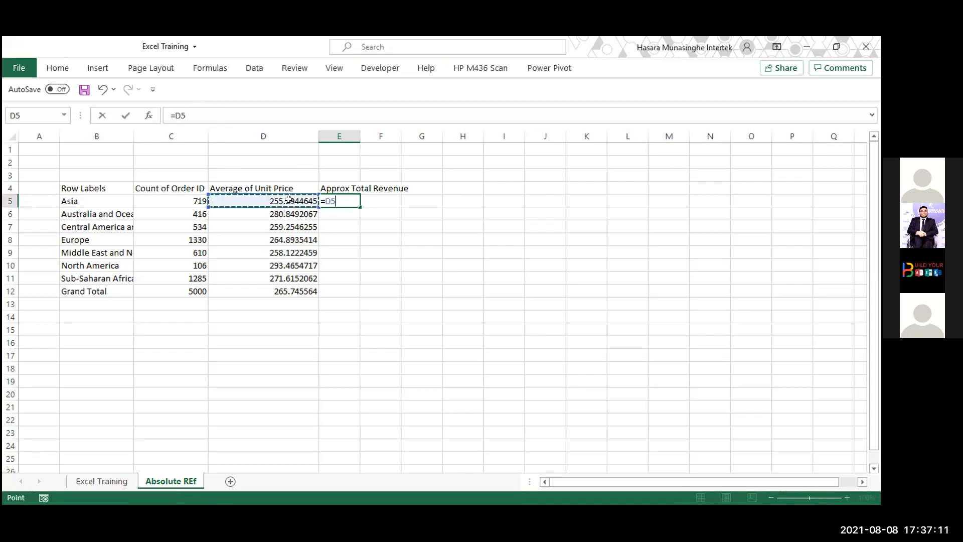
{"action": "type", "text": "*"}
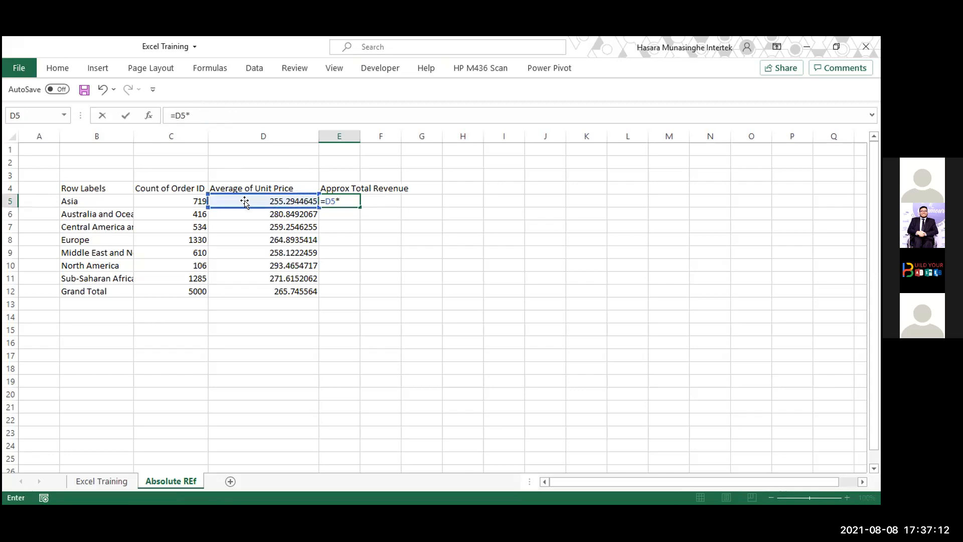
{"action": "left_click", "coordinate": [195, 200]}
{"action": "key", "text": "Return"}
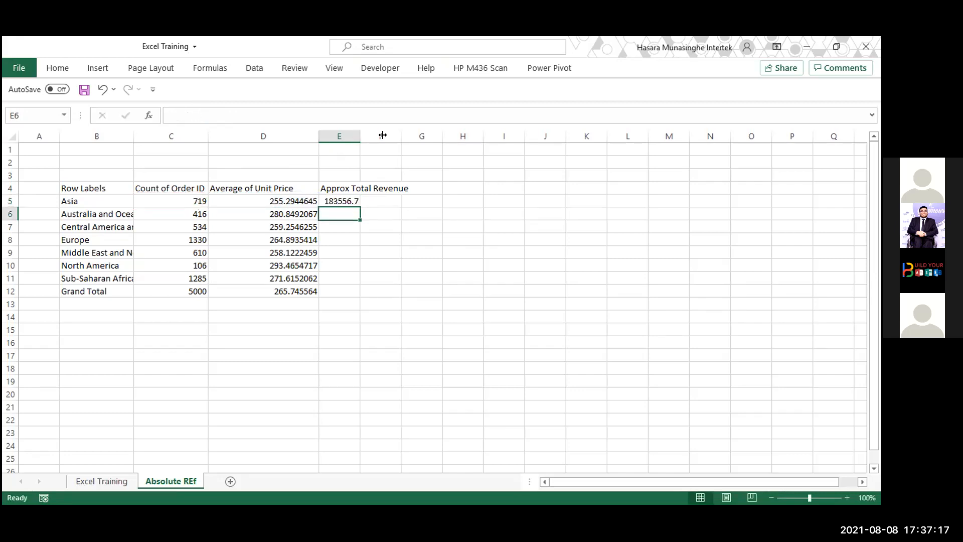
Step: Widen column E for the revenue figures and column B for the region names
{"action": "left_click_drag", "start_coordinate": [359, 135], "coordinate": [386, 135]}
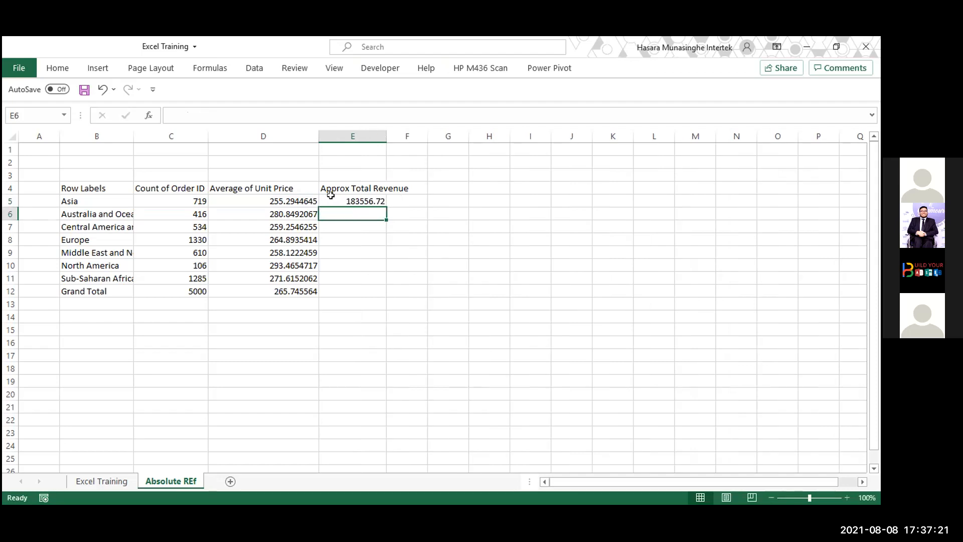
{"action": "left_click", "coordinate": [377, 197]}
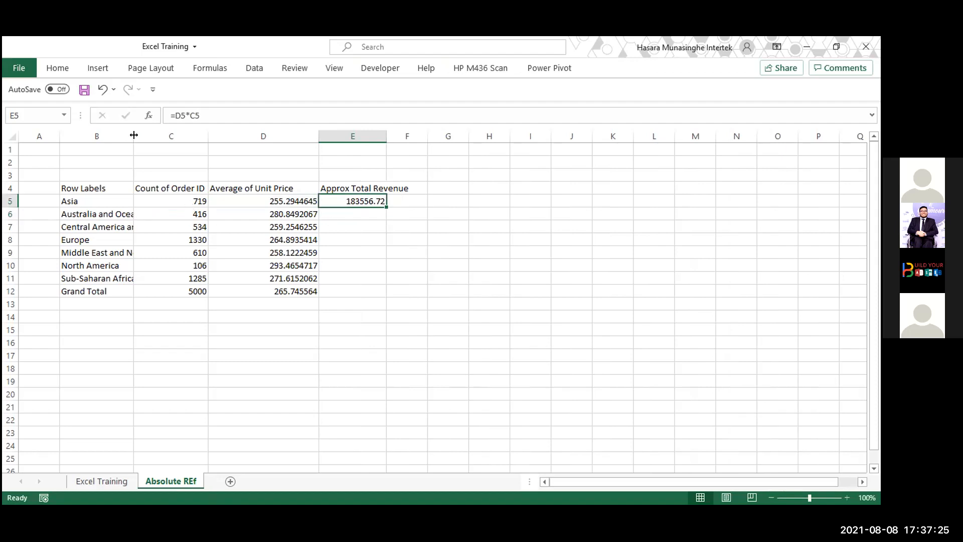
{"action": "left_click_drag", "start_coordinate": [134, 135], "coordinate": [169, 134]}
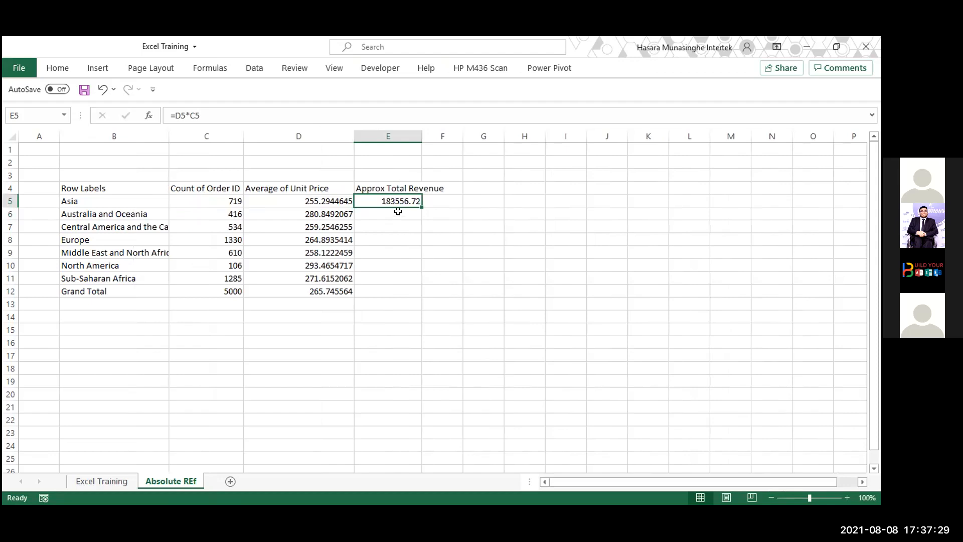
Step: Fill the approximate total revenue formula from E5 down through the Grand Total row in E12
{"action": "left_click", "coordinate": [398, 211]}
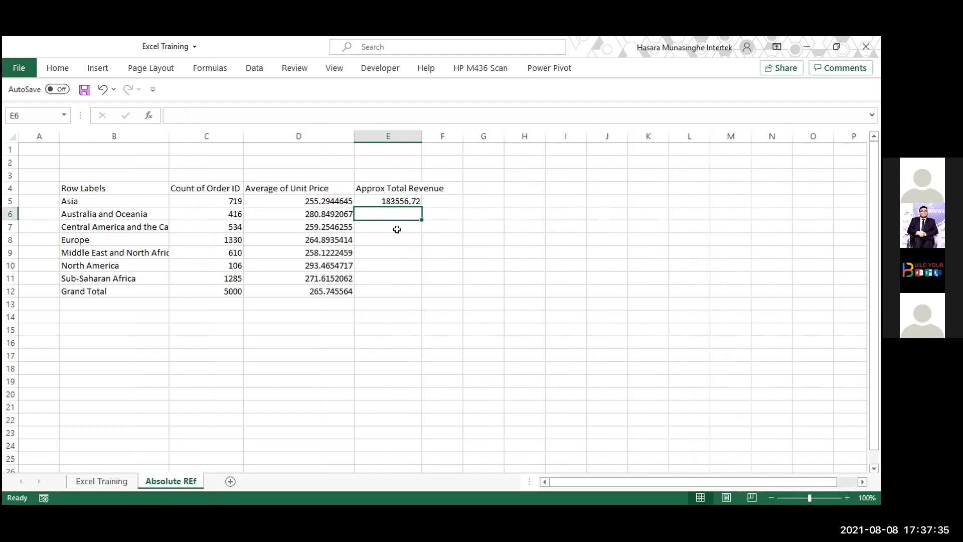
{"action": "left_click", "coordinate": [402, 198]}
{"action": "left_click_drag", "start_coordinate": [420, 206], "coordinate": [422, 299]}
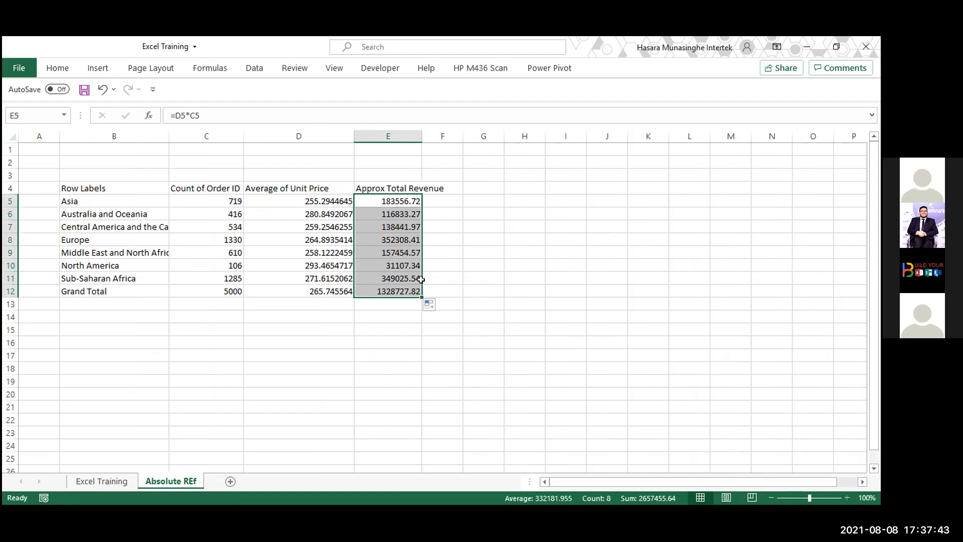
Step: Examine how the cell references shift in the filled revenue formulas, comparing Asia in E5 with E6, E8, E9 and E10
{"action": "left_click", "coordinate": [390, 262]}
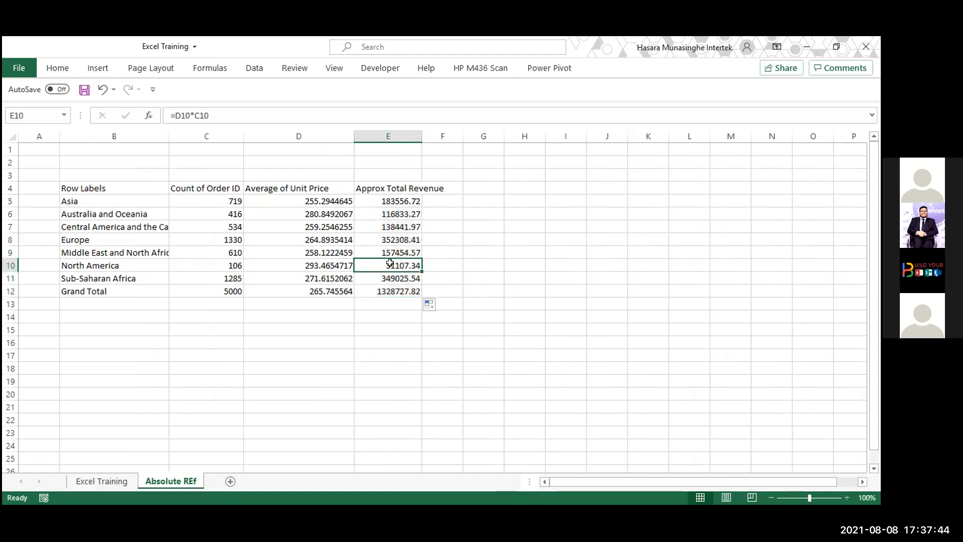
{"action": "left_click", "coordinate": [397, 211]}
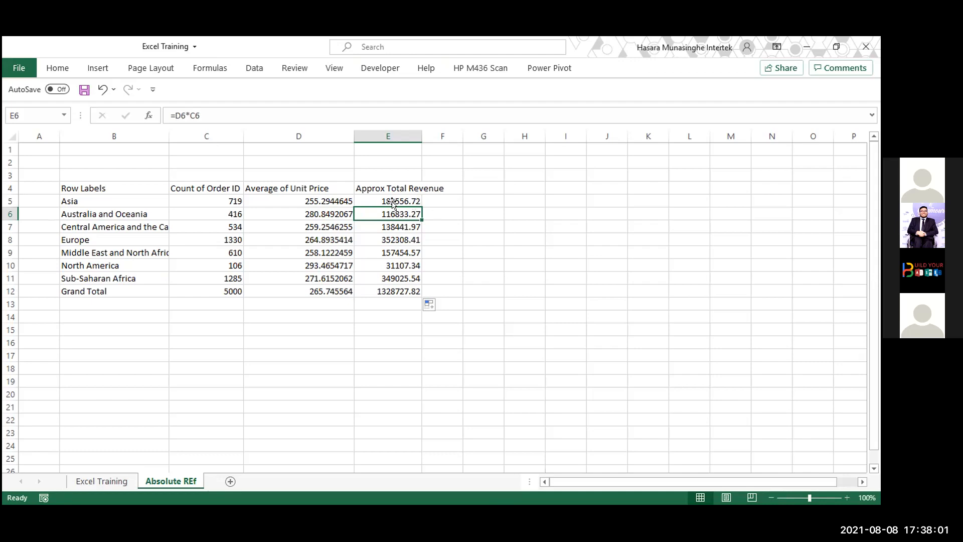
{"action": "left_click", "coordinate": [392, 199]}
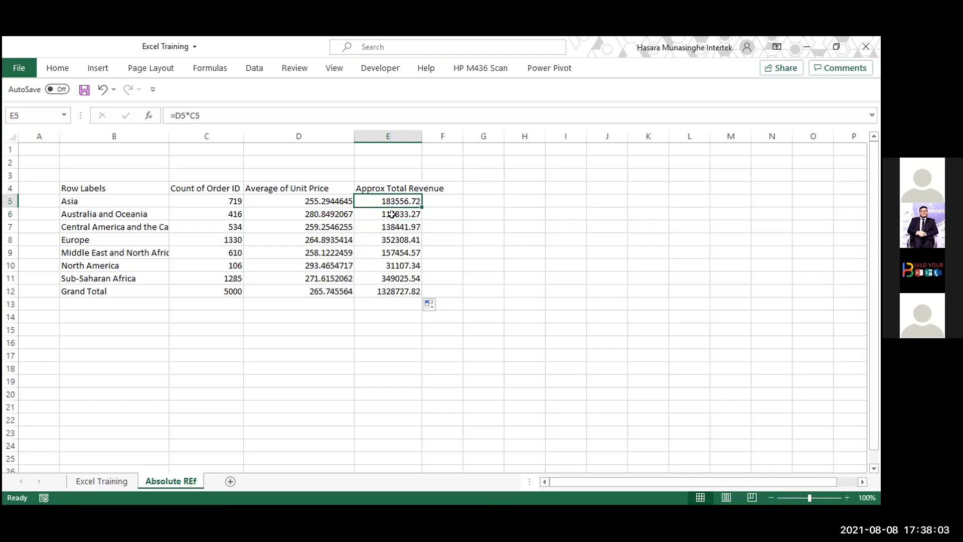
{"action": "left_click", "coordinate": [392, 214]}
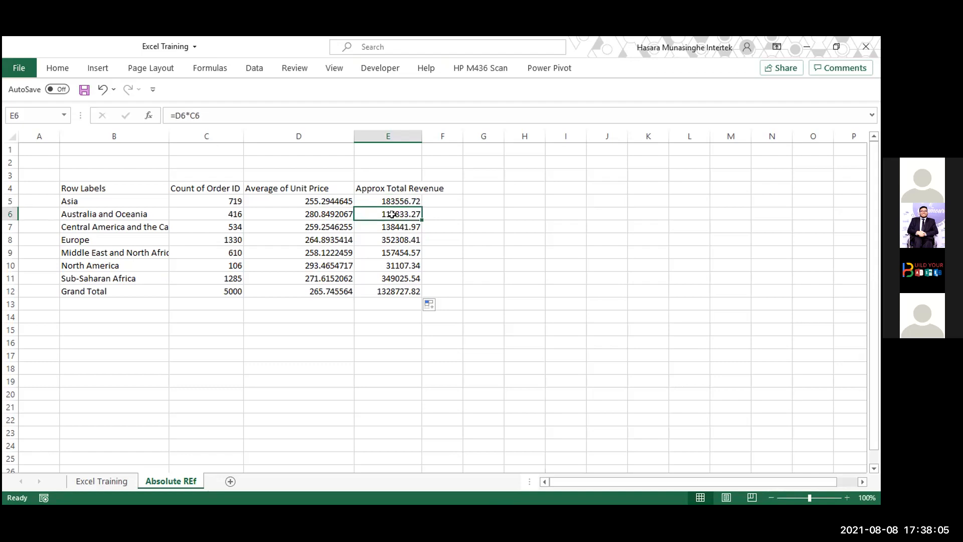
{"action": "mouse_move", "coordinate": [391, 201]}
{"action": "left_mouse_down"}
{"action": "mouse_move", "coordinate": [396, 241]}
{"action": "mouse_move", "coordinate": [402, 197]}
{"action": "left_mouse_up"}
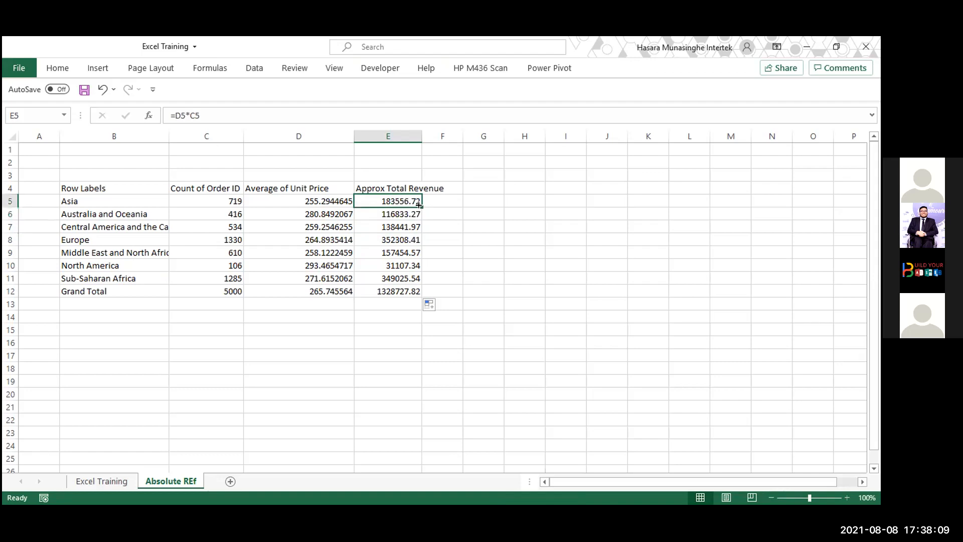
{"action": "left_click", "coordinate": [203, 114]}
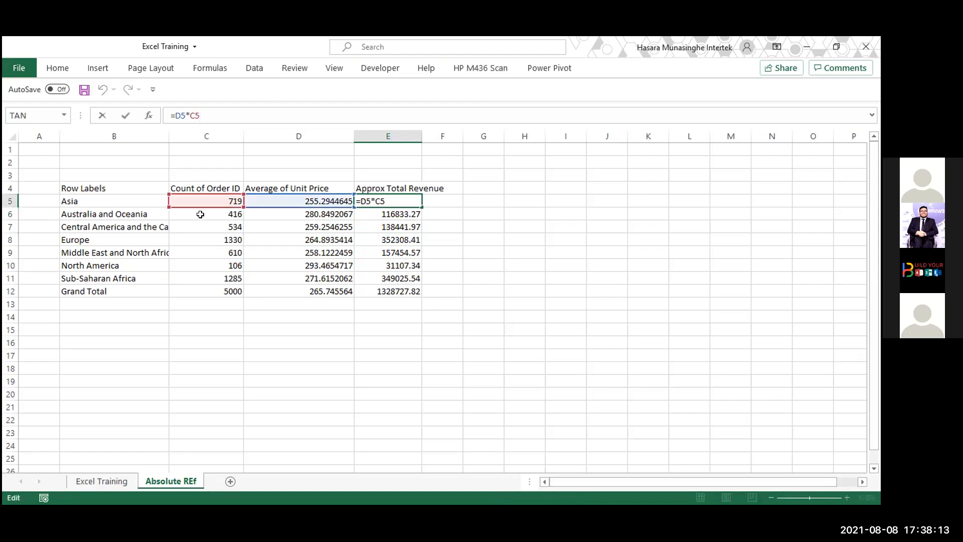
{"action": "key", "text": "Return"}
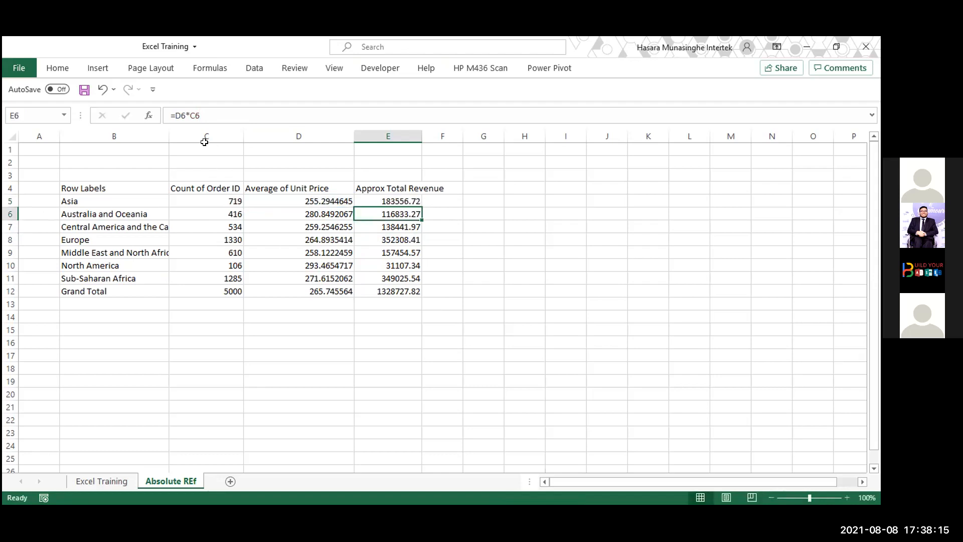
{"action": "left_click", "coordinate": [192, 117]}
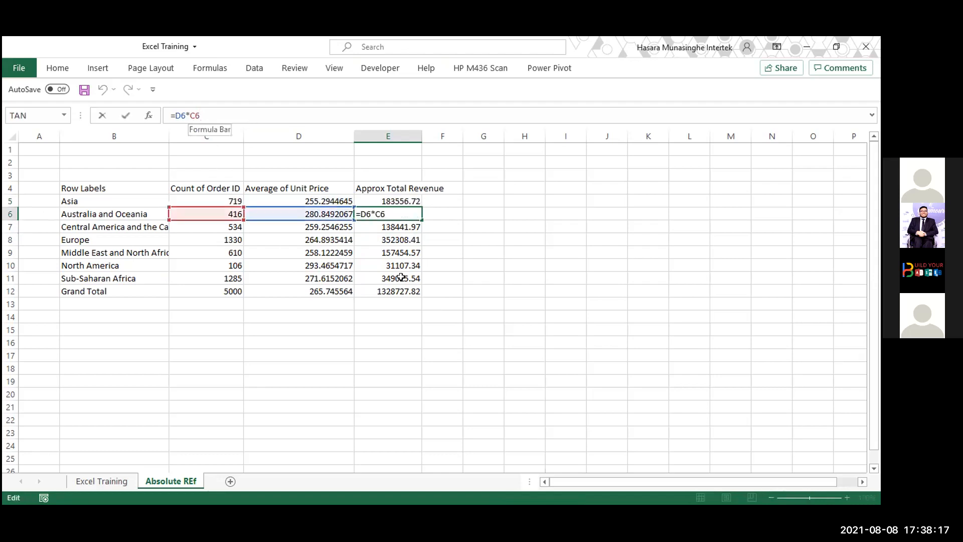
{"action": "left_click", "coordinate": [401, 240]}
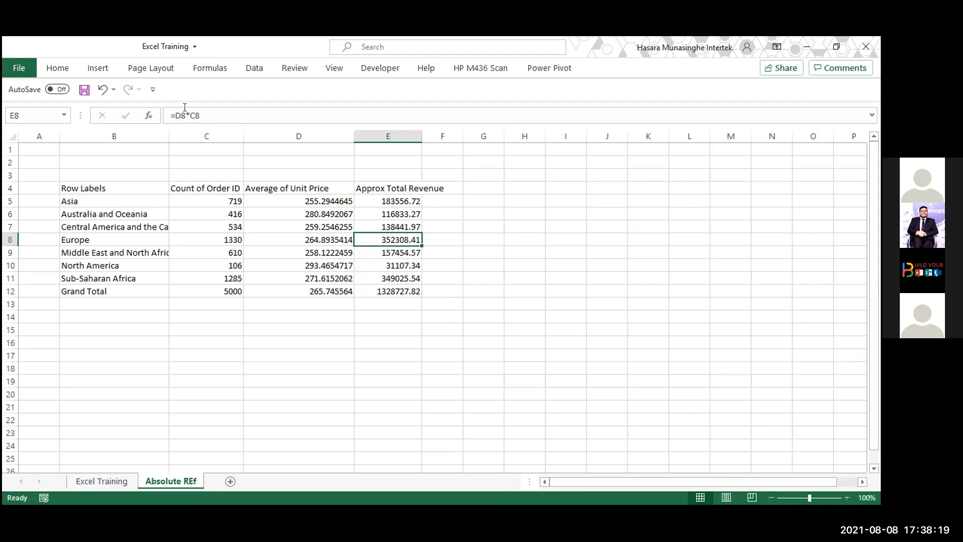
{"action": "left_click", "coordinate": [184, 108]}
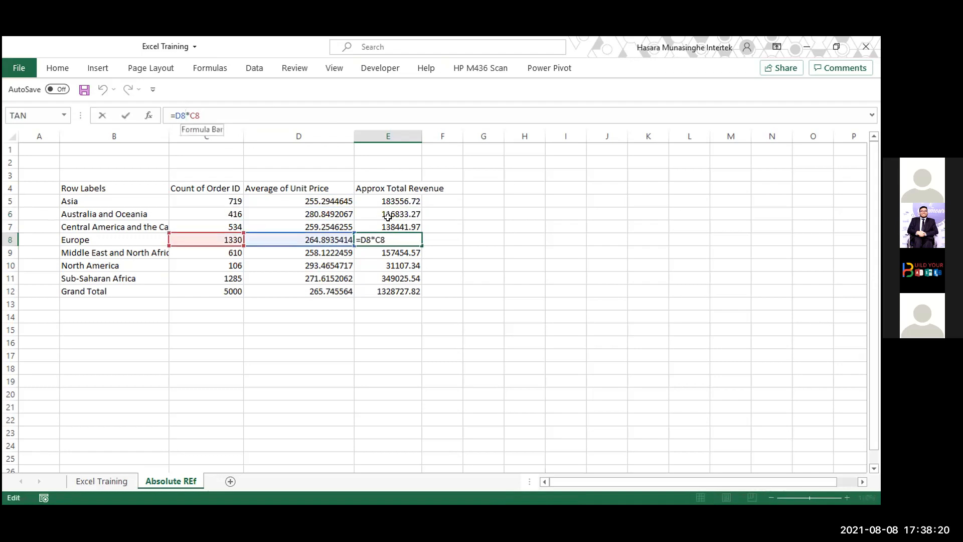
{"action": "left_click", "coordinate": [395, 257]}
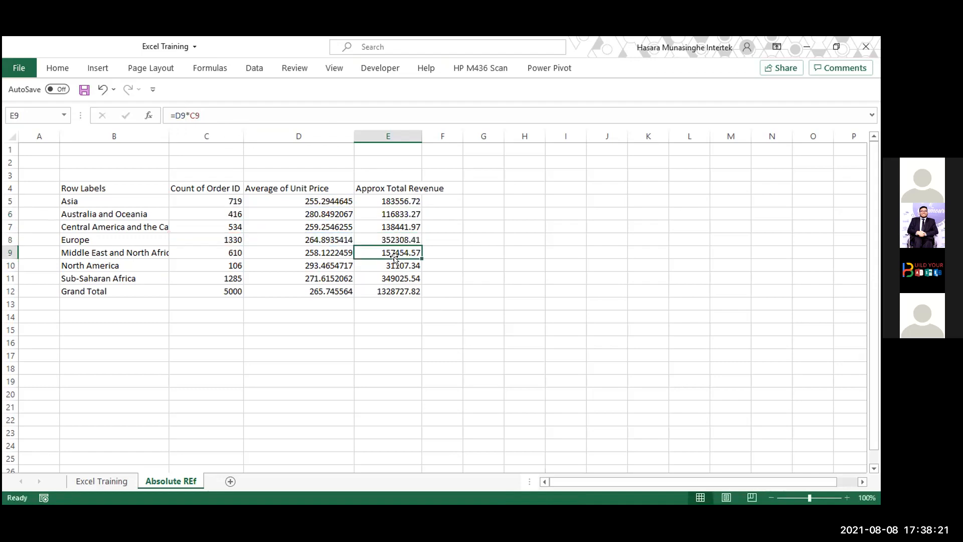
{"action": "left_click", "coordinate": [188, 117]}
{"action": "left_click", "coordinate": [472, 235]}
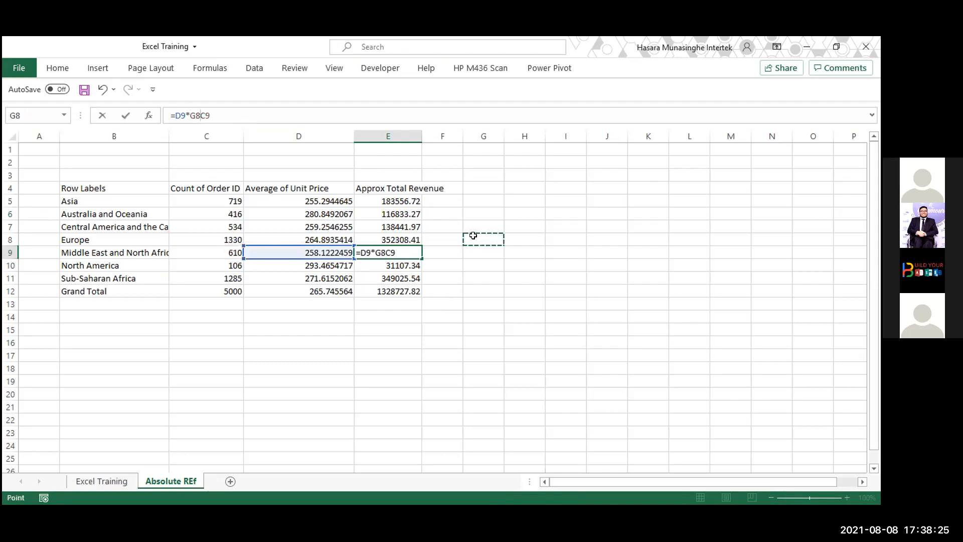
{"action": "key", "text": "Escape"}
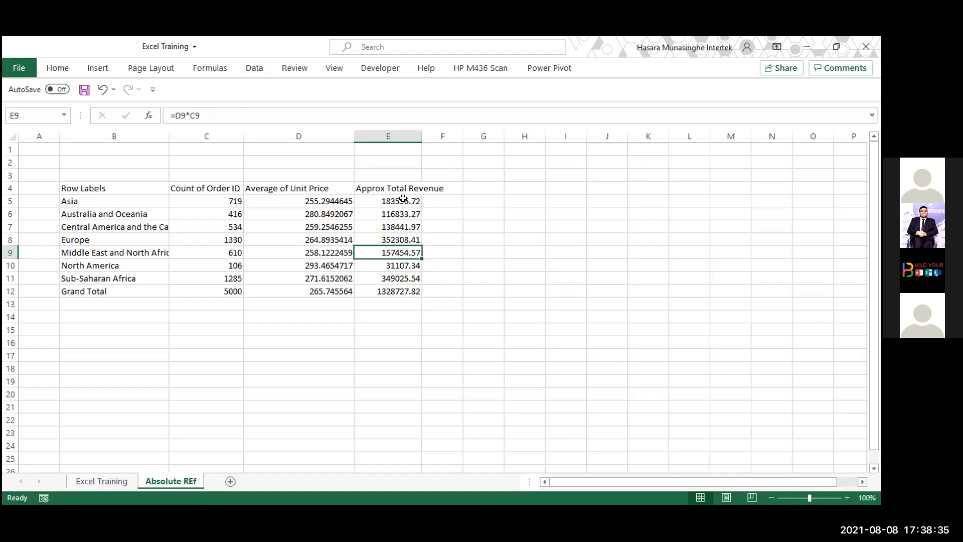
{"action": "left_click_drag", "start_coordinate": [134, 203], "coordinate": [136, 271]}
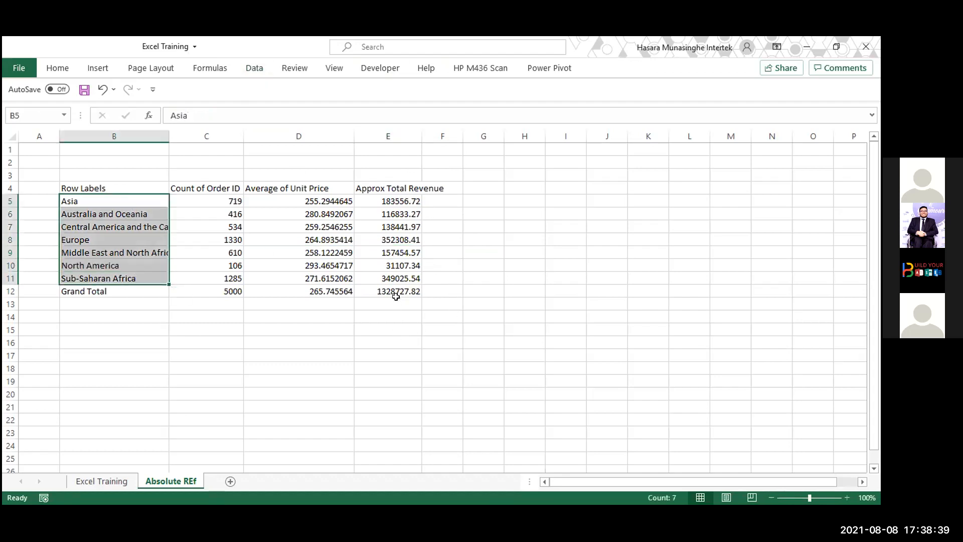
{"action": "left_click", "coordinate": [443, 186]}
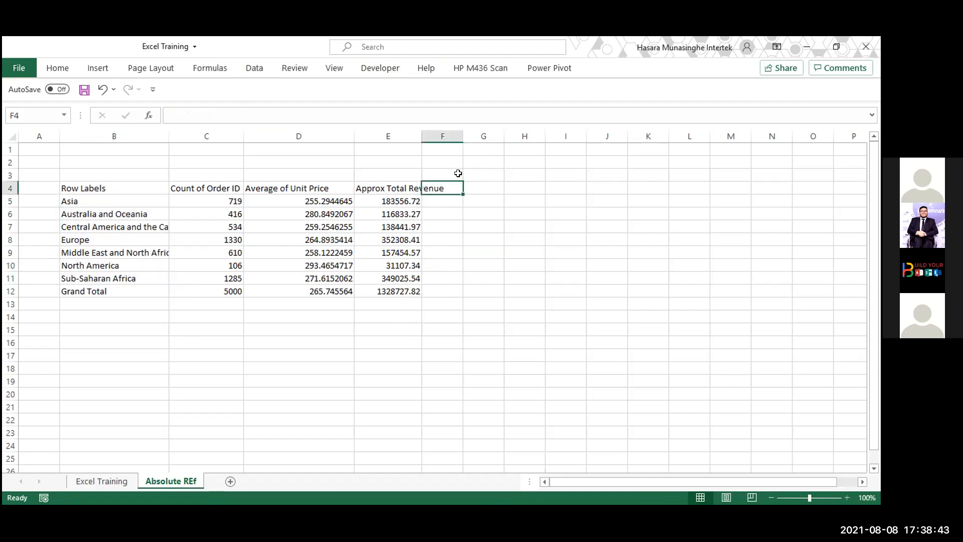
{"action": "key", "text": "alt+Tab"}
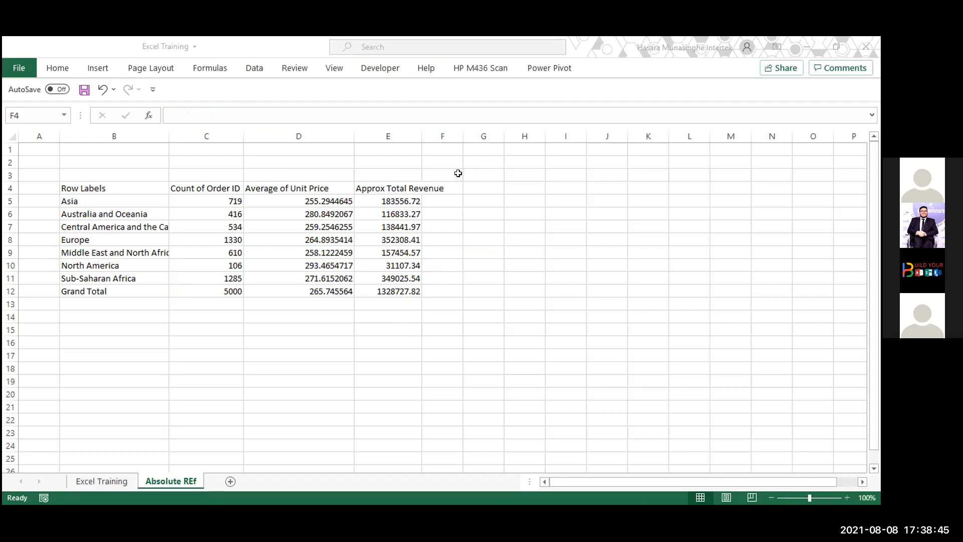
{"action": "left_click", "coordinate": [433, 186]}
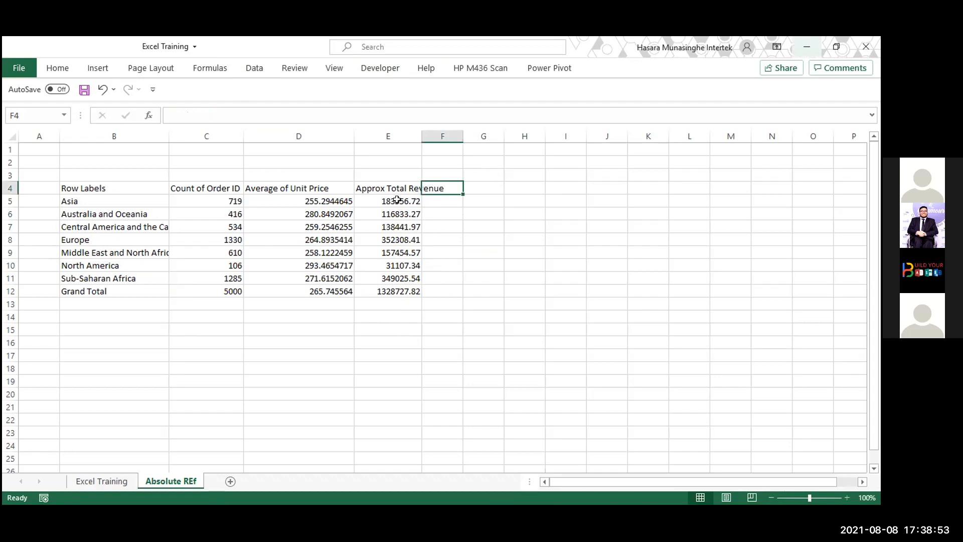
Step: Make the Grand Total row bold across B12:E12
{"action": "left_click", "coordinate": [392, 291]}
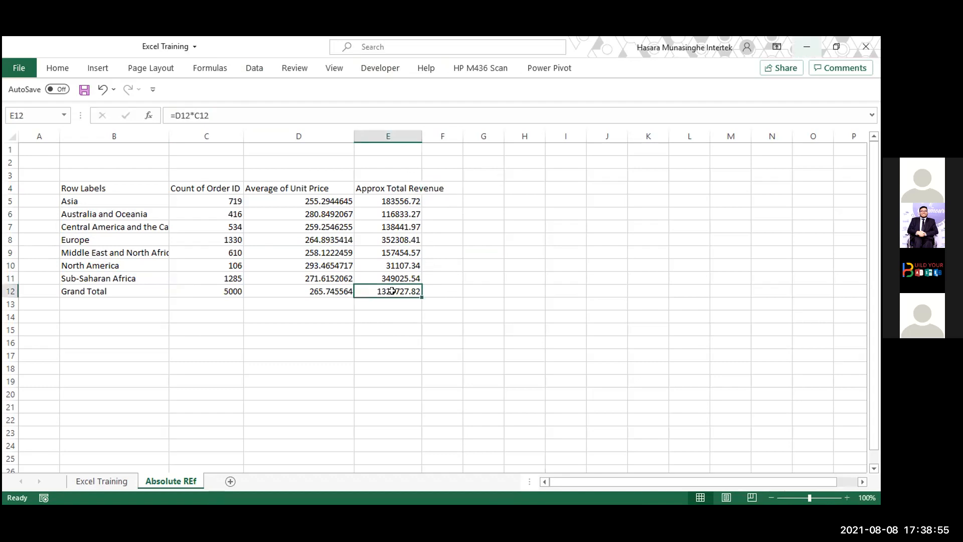
{"action": "left_click_drag", "start_coordinate": [105, 291], "coordinate": [401, 289]}
{"action": "key", "text": "ctrl+b"}
Step: Make the table's header row bold from Row Labels in B4 to Approx Total Revenue in E4
{"action": "key", "text": "Right"}
{"action": "key", "text": "Up"}
{"action": "key", "text": "Up"}
{"action": "key", "text": "Up"}
{"action": "key", "text": "Up"}
{"action": "key", "text": "Up"}
{"action": "key", "text": "Up"}
{"action": "key", "text": "Up"}
{"action": "key", "text": "Up"}
{"action": "key", "text": "Left"}
{"action": "key", "text": "Left"}
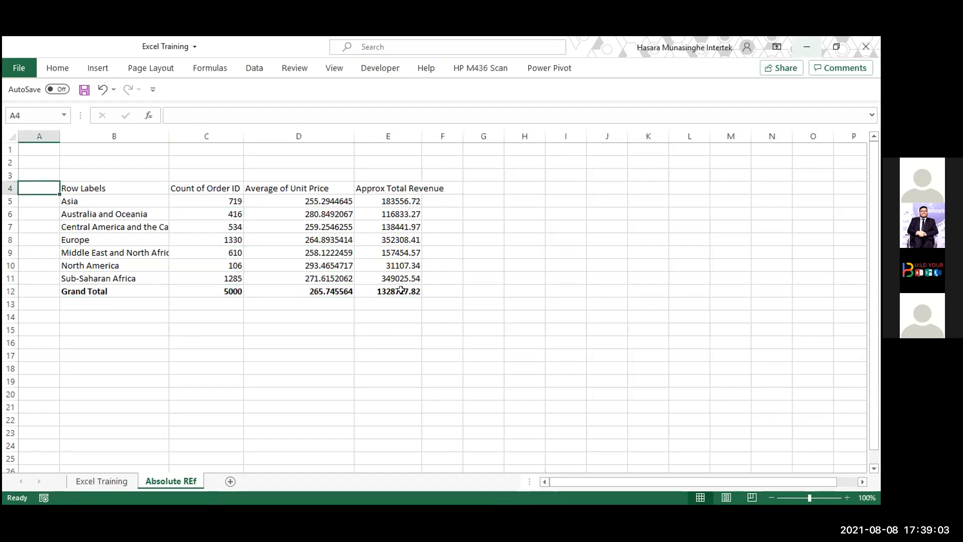
{"action": "key", "text": "Right"}
{"action": "key", "text": "shift+Right"}
{"action": "key", "text": "shift+Right"}
{"action": "key", "text": "shift+Right"}
{"action": "left_click", "coordinate": [401, 290]}
{"action": "key", "text": "ctrl+b"}
{"action": "key", "text": "ctrl+b"}
{"action": "key", "text": "Up"}
{"action": "key", "text": "Up"}
{"action": "key", "text": "Up"}
{"action": "key", "text": "Up"}
{"action": "key", "text": "Up"}
{"action": "key", "text": "Up"}
{"action": "key", "text": "Up"}
{"action": "key", "text": "ctrl+shift+Left"}
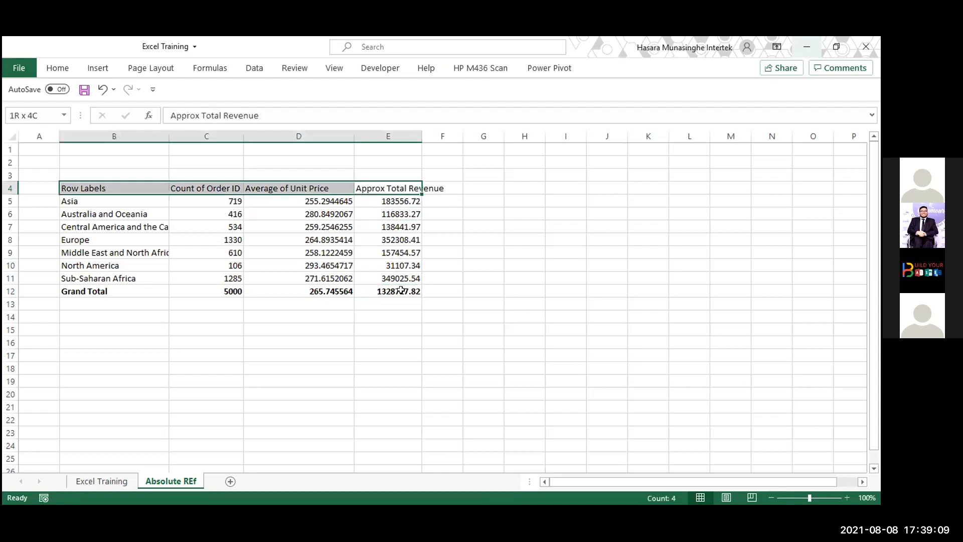
{"action": "key", "text": "ctrl+b"}
Step: Add the column header Revenue Percentage in cell F4
{"action": "key", "text": "Right"}
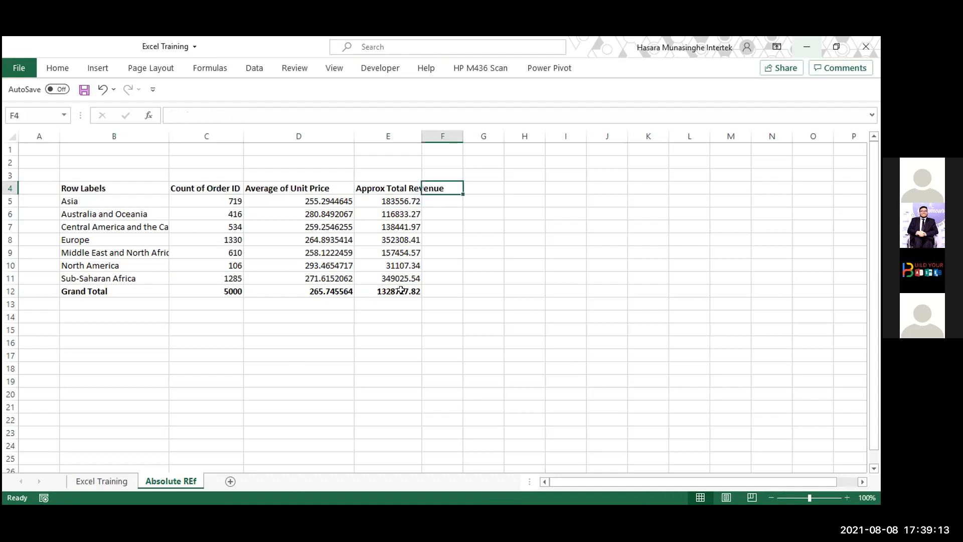
{"action": "type", "text": "Reve"}
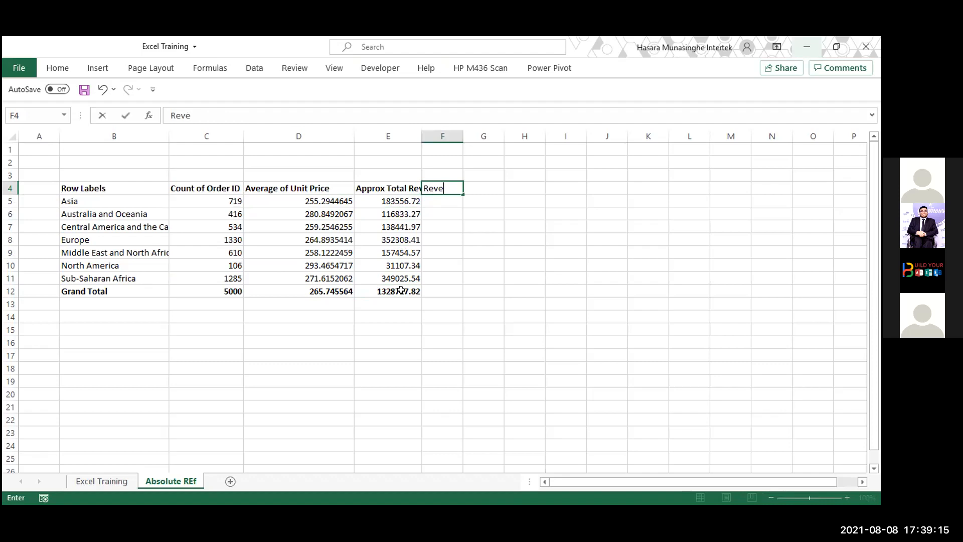
{"action": "type", "text": "nue Percentage"}
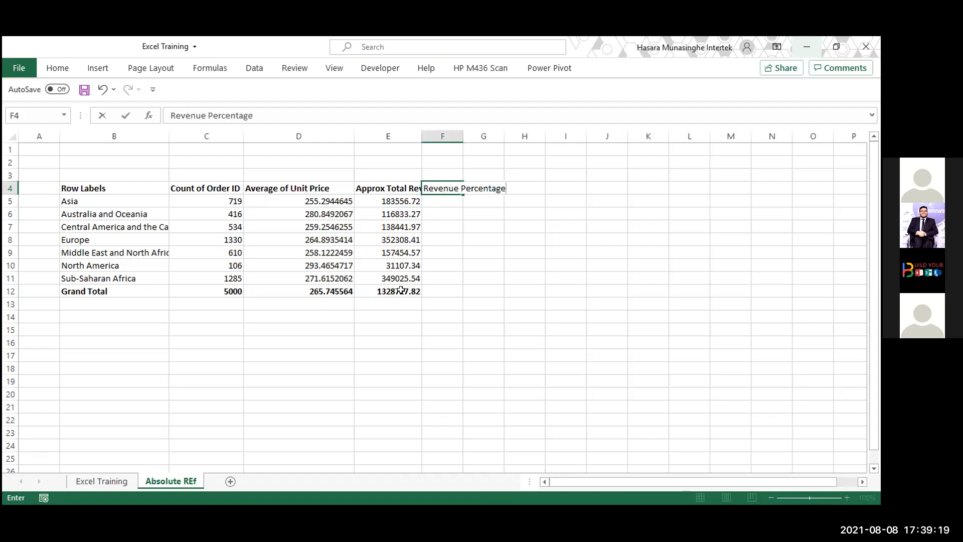
{"action": "key", "text": "Return"}
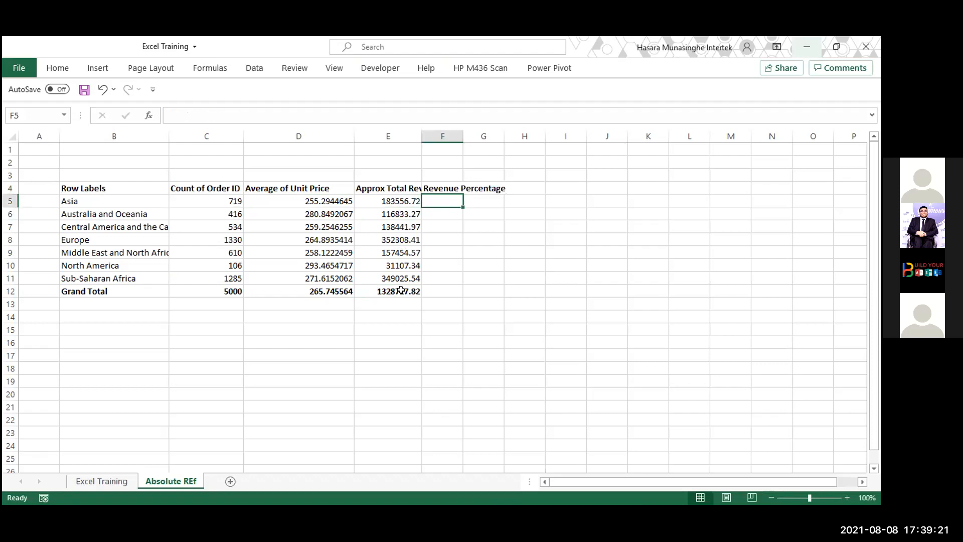
Step: Calculate Asia's revenue share in F5 with the formula =E5/E12, dividing its revenue by the grand total
{"action": "type", "text": "="}
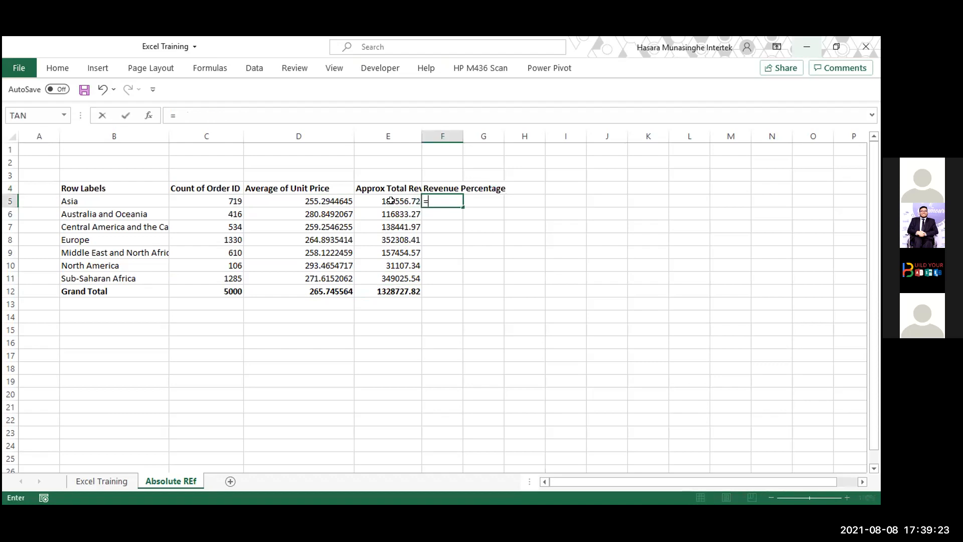
{"action": "left_click", "coordinate": [390, 200]}
{"action": "type", "text": "/"}
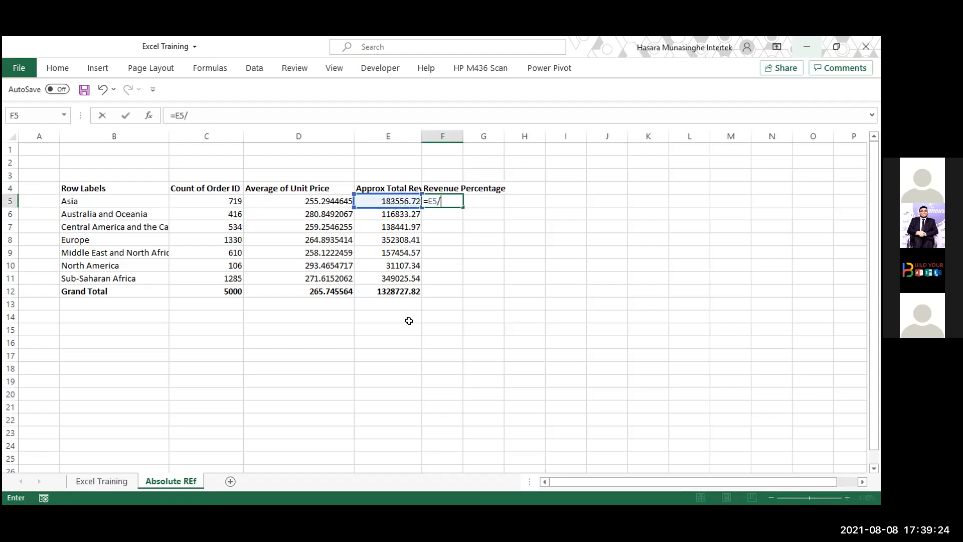
{"action": "left_click", "coordinate": [404, 294]}
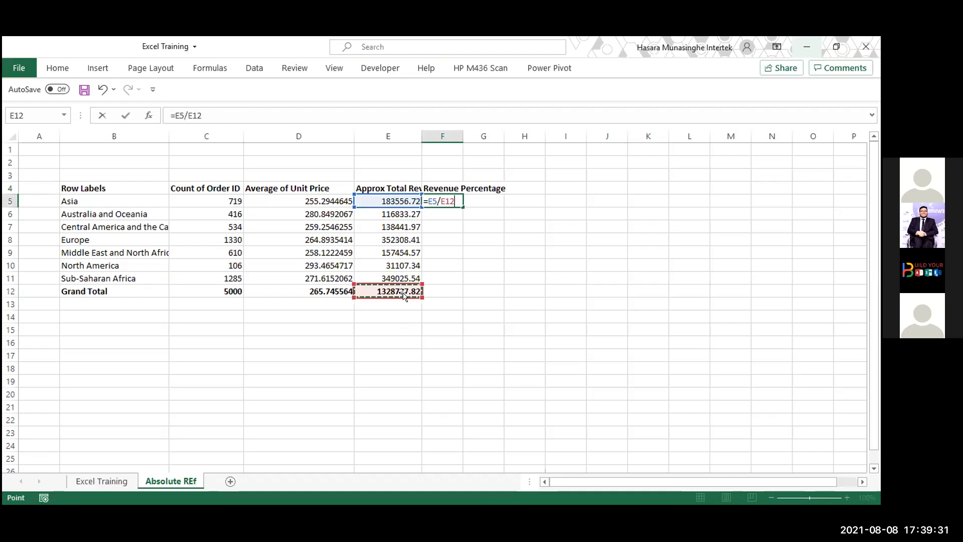
{"action": "key", "text": "Return"}
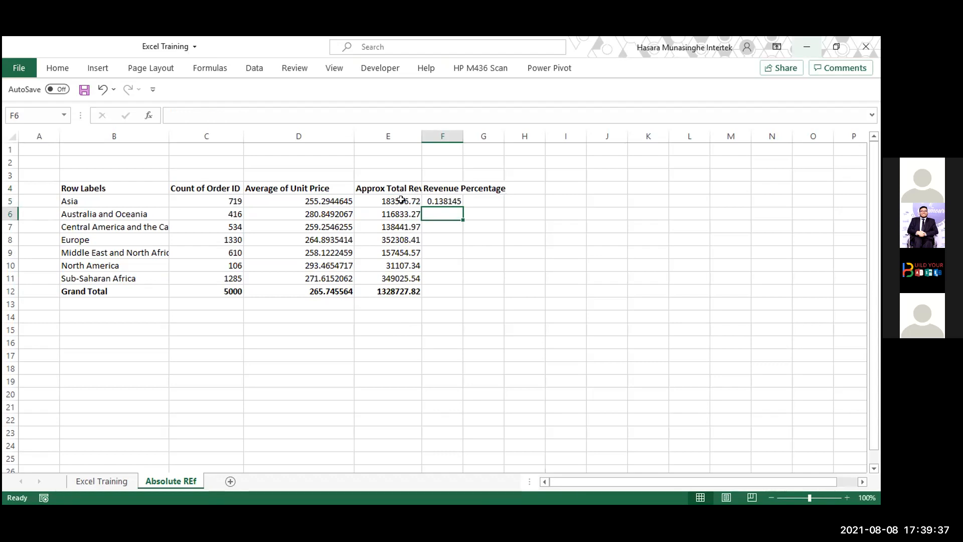
Step: Fill the revenue percentage formula from F5 down to F12 and inspect the cell references in F6
{"action": "left_click", "coordinate": [440, 199]}
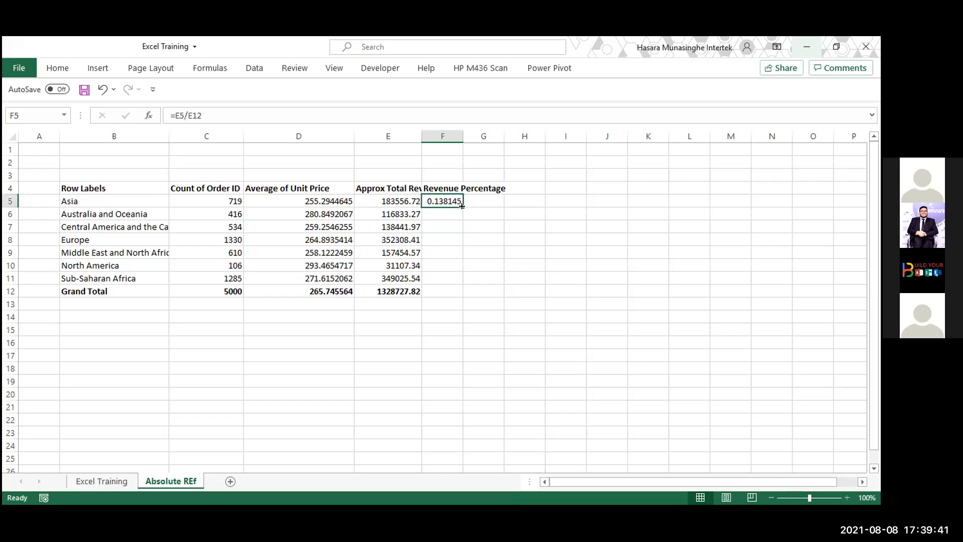
{"action": "left_click_drag", "start_coordinate": [461, 206], "coordinate": [460, 295]}
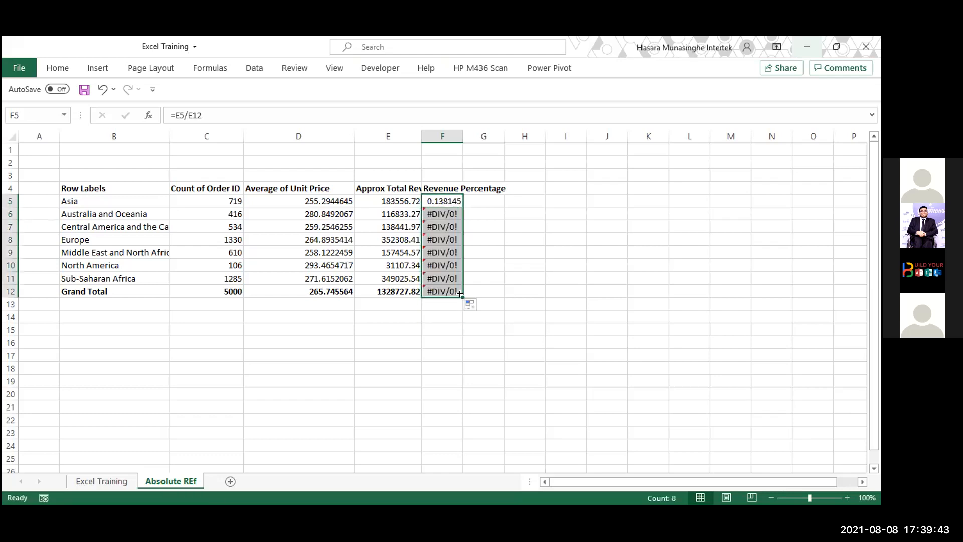
{"action": "left_click", "coordinate": [444, 211]}
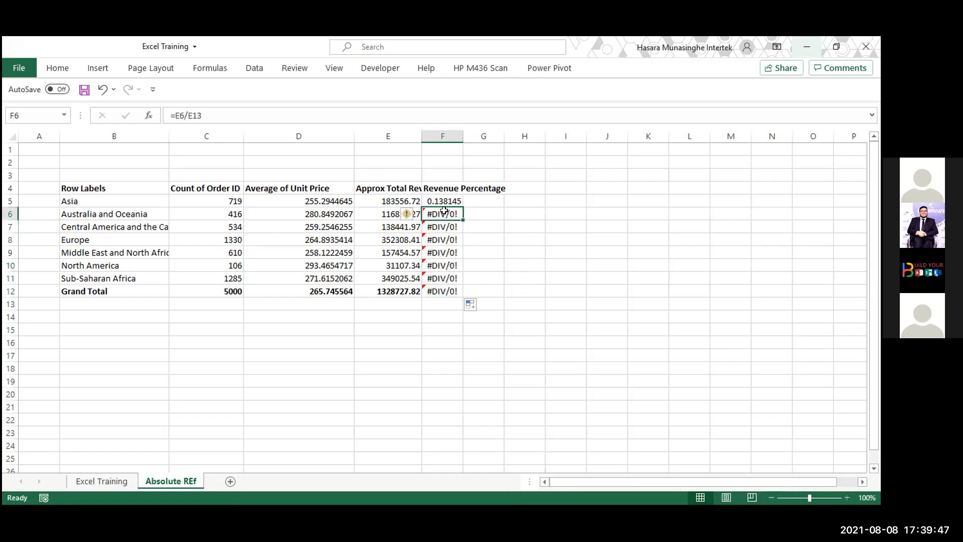
{"action": "key", "text": "ctrl+shift+Down"}
{"action": "left_click", "coordinate": [369, 207]}
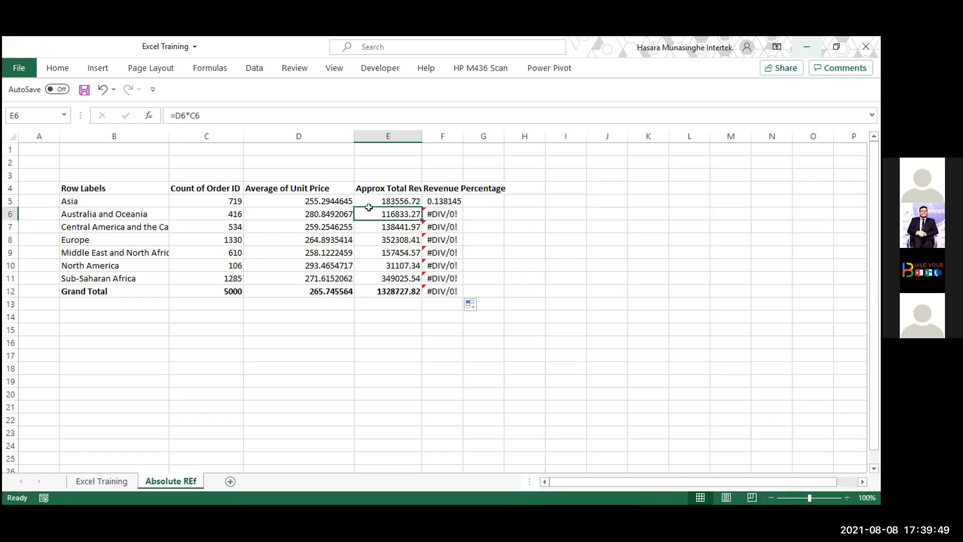
{"action": "left_click", "coordinate": [454, 211]}
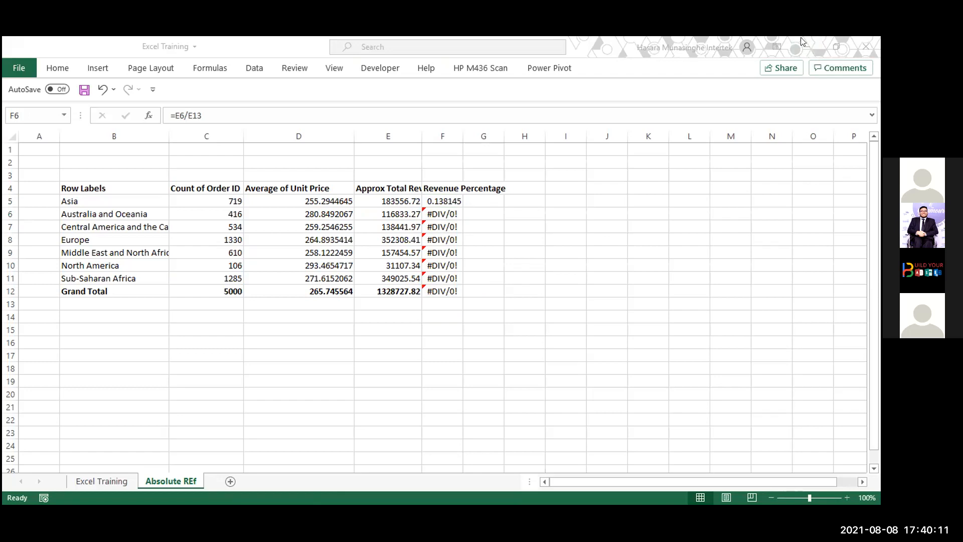
Step: Compare the revenue percentage formula in F6 with the original in F5, checking which cells each one references
{"action": "left_click", "coordinate": [456, 214]}
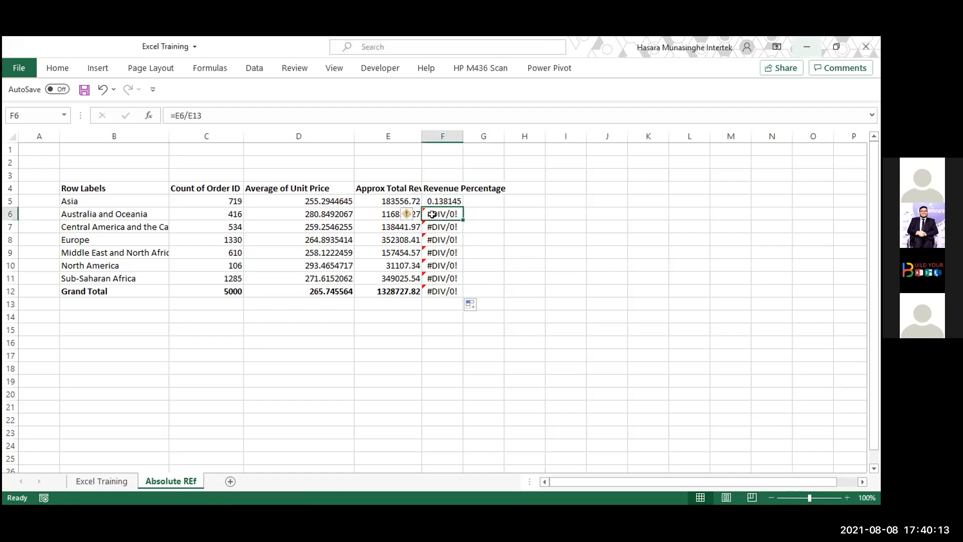
{"action": "left_click", "coordinate": [491, 218]}
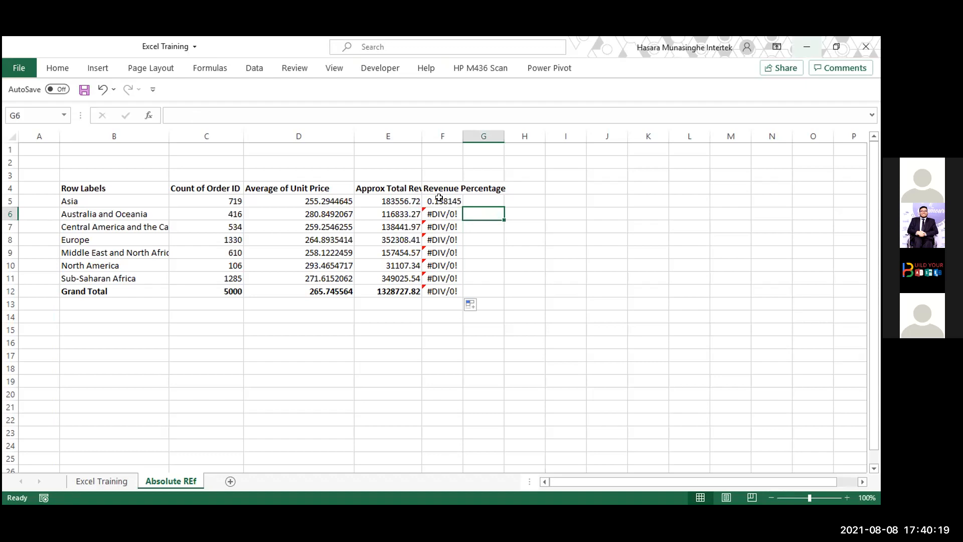
{"action": "left_click", "coordinate": [430, 214]}
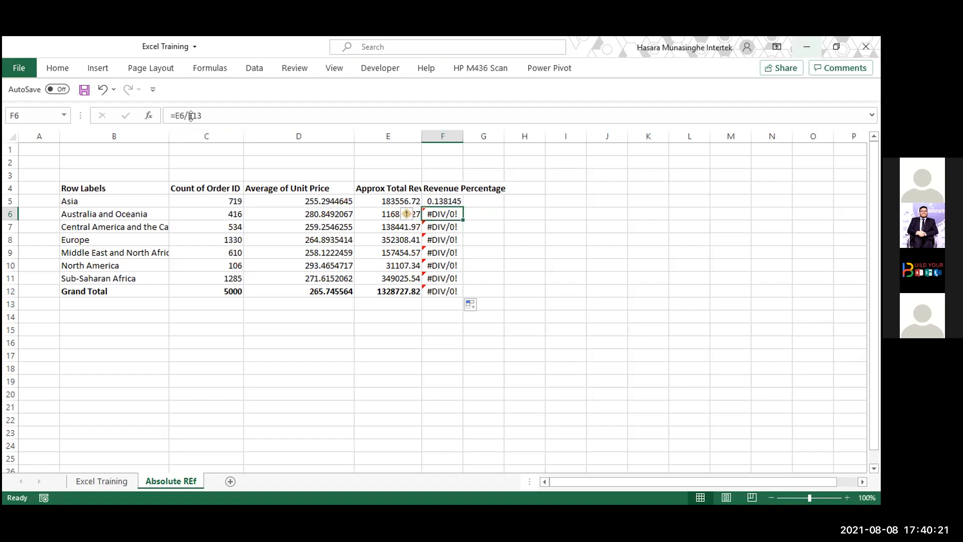
{"action": "left_click", "coordinate": [371, 217]}
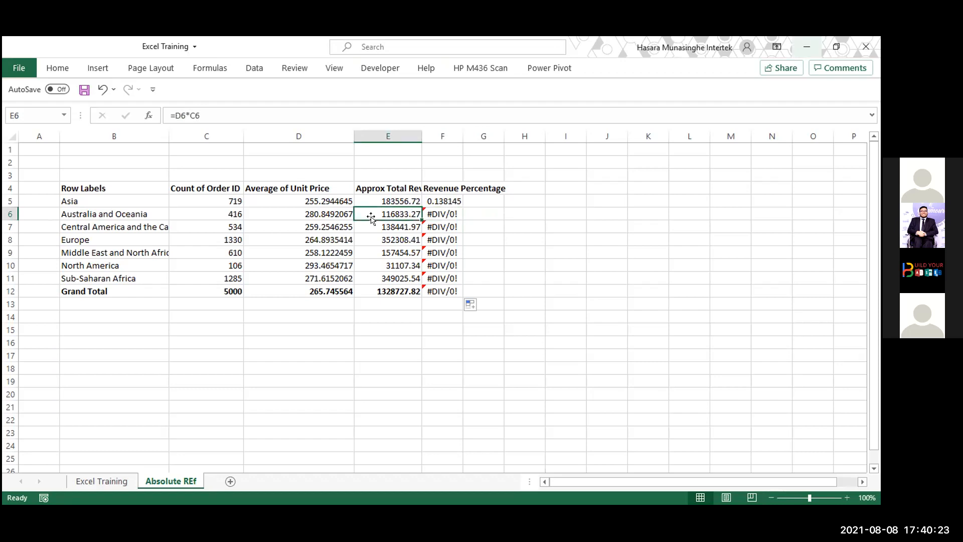
{"action": "left_click", "coordinate": [439, 211]}
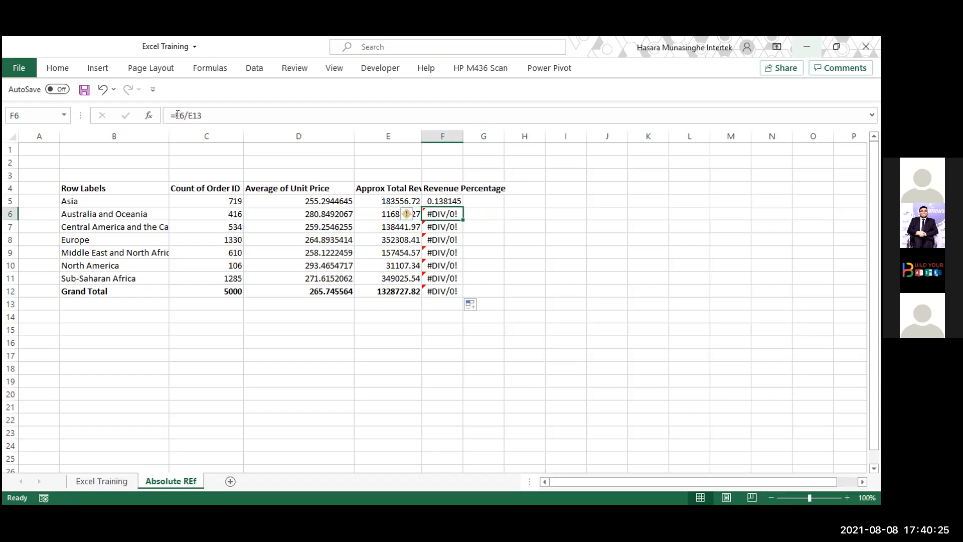
{"action": "left_click", "coordinate": [437, 199]}
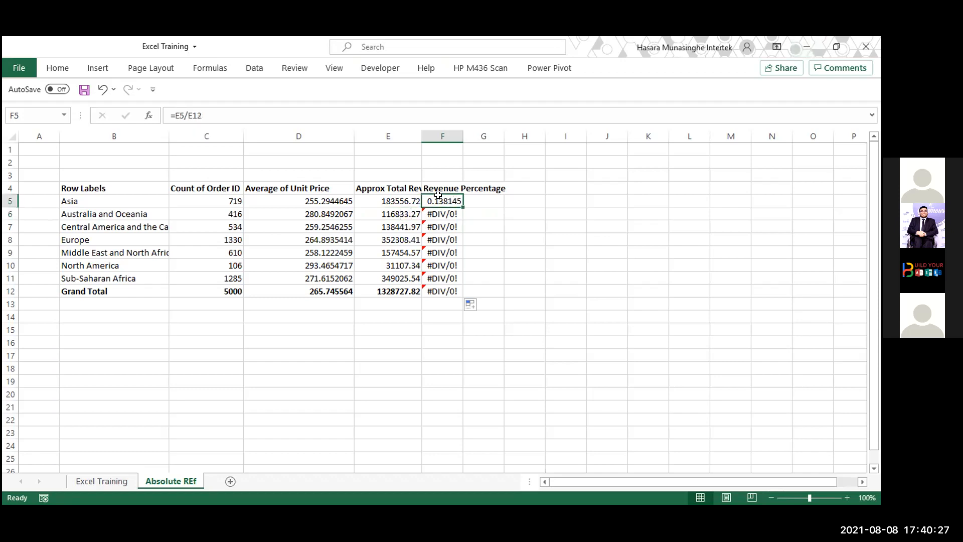
{"action": "left_click", "coordinate": [178, 114]}
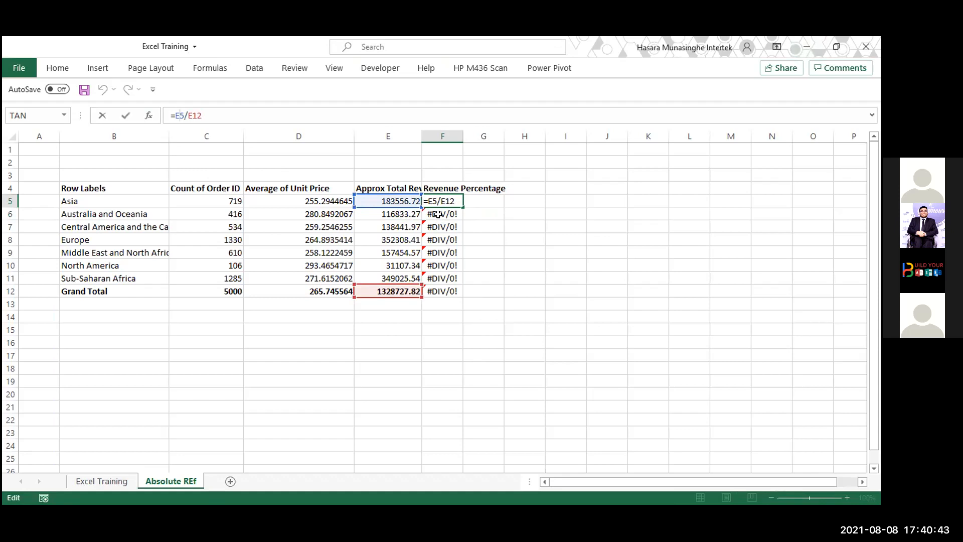
{"action": "key", "text": "Return"}
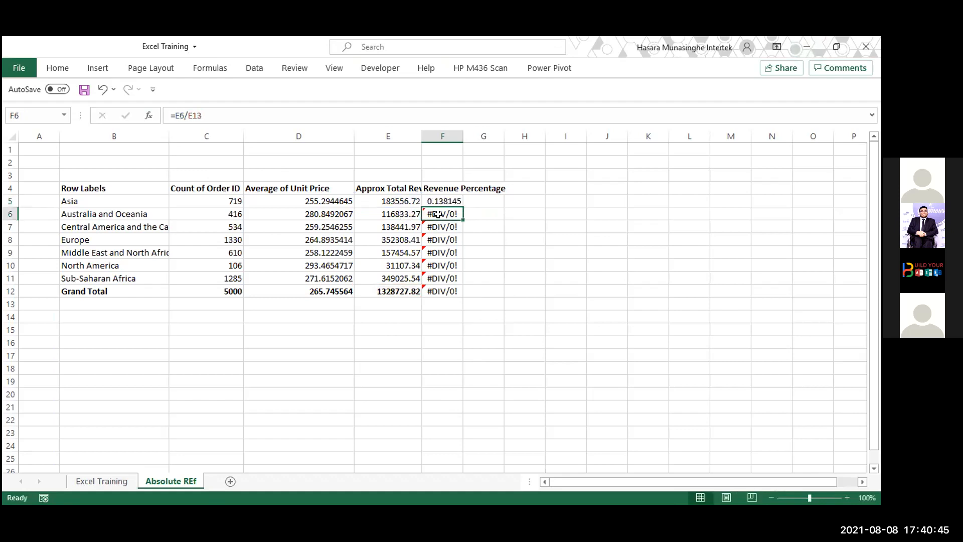
Step: Trace the cells E6 and E13 used by F6's formula, and examine the range F6:F12 against the grand total in E12
{"action": "left_click", "coordinate": [390, 214]}
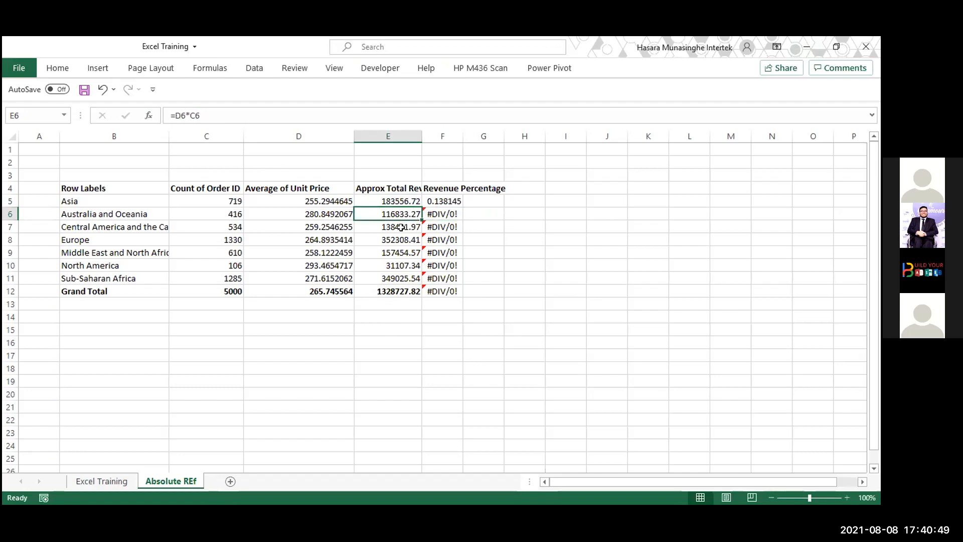
{"action": "left_click", "coordinate": [389, 303]}
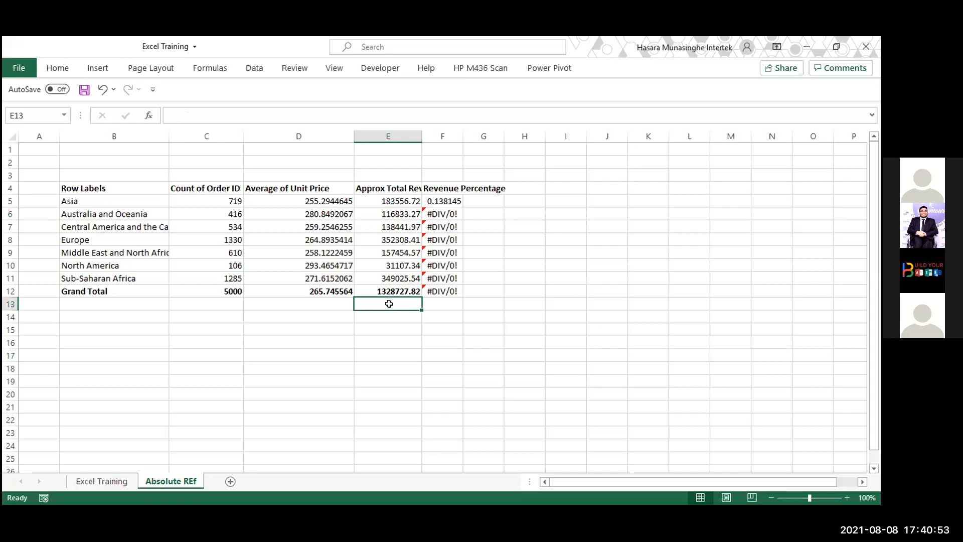
{"action": "left_click", "coordinate": [441, 209]}
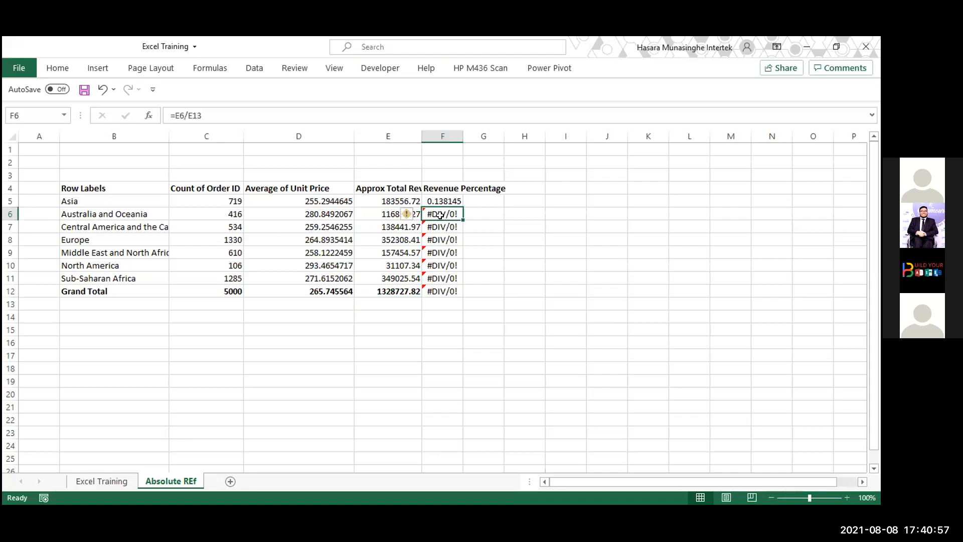
{"action": "left_click_drag", "start_coordinate": [439, 214], "coordinate": [438, 283]}
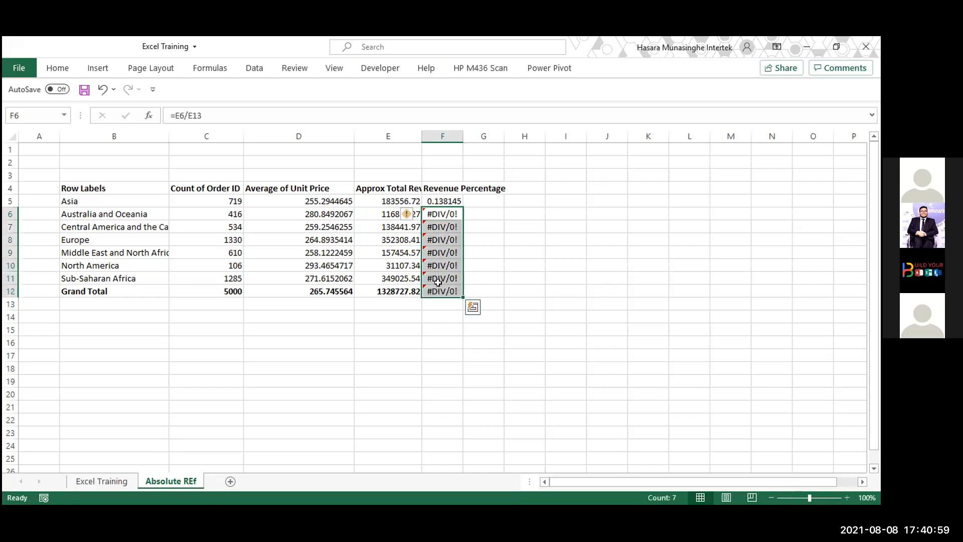
{"action": "left_click", "coordinate": [397, 290]}
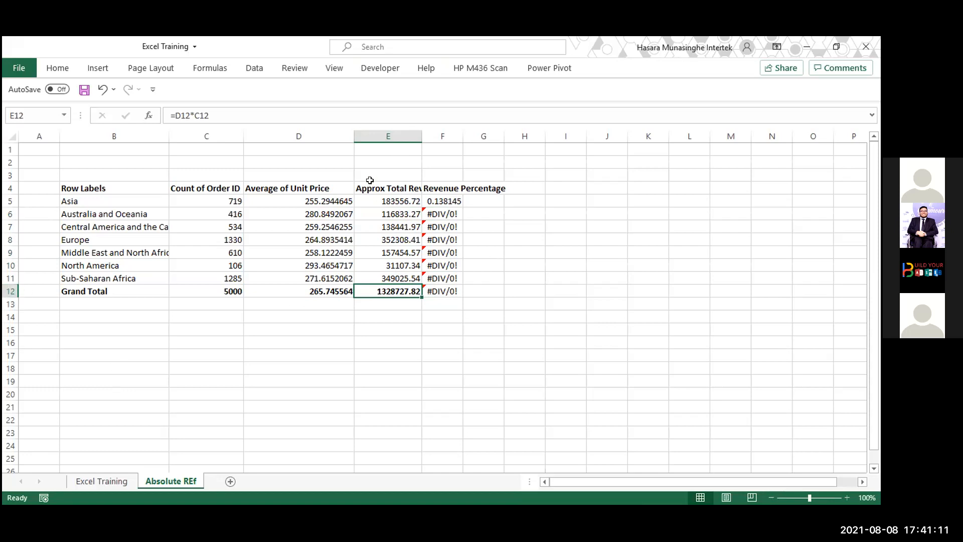
Step: Enter a dollar sign ($) in cell F1 above the table as the absolute reference symbol
{"action": "left_click", "coordinate": [439, 153]}
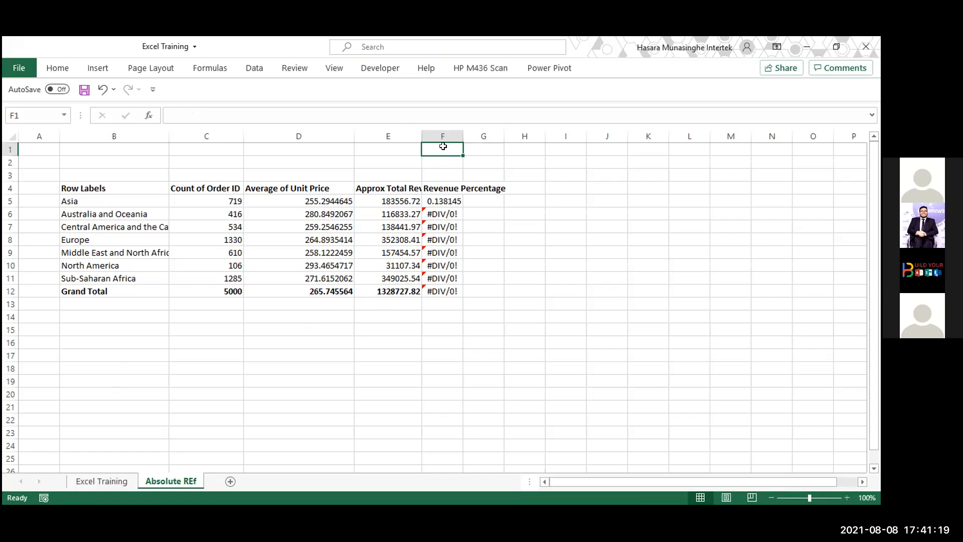
{"action": "double_click", "coordinate": [443, 146]}
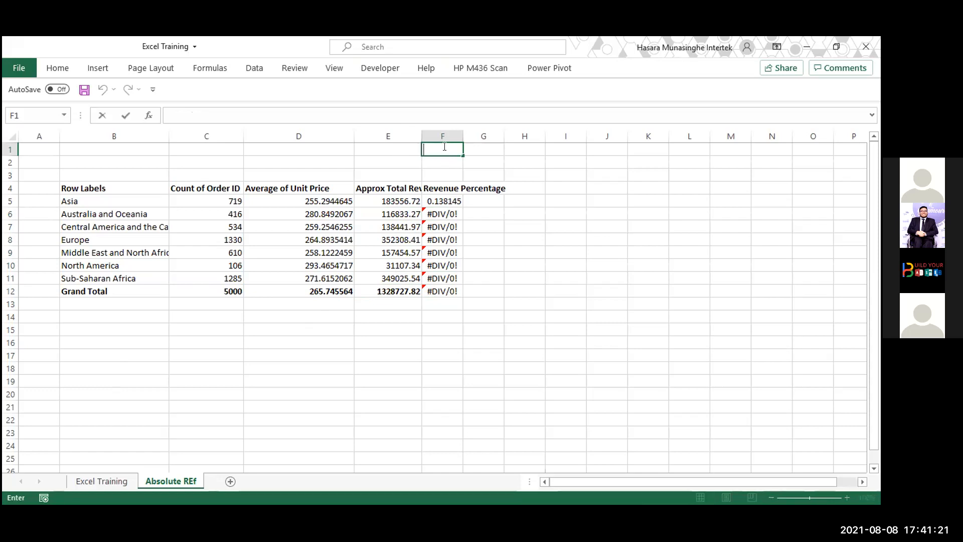
{"action": "type", "text": "$"}
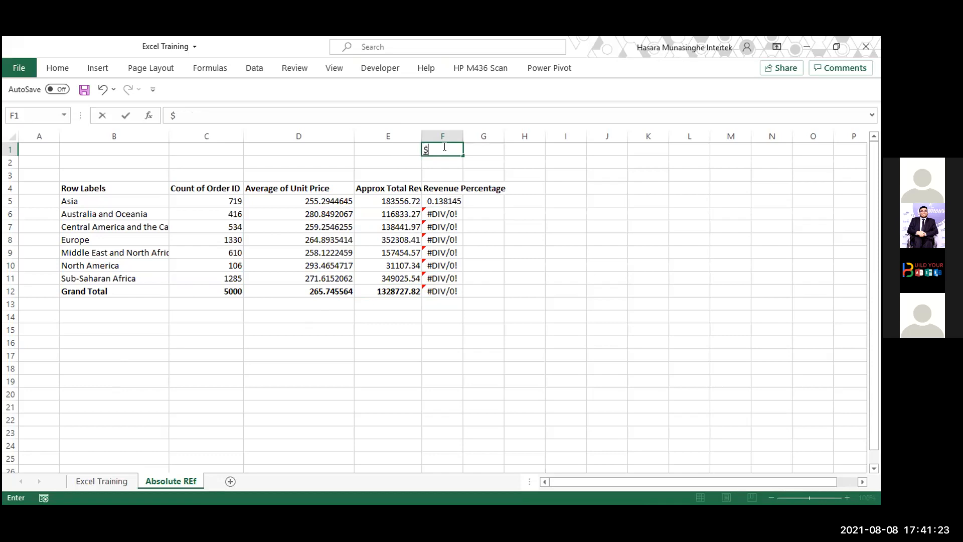
{"action": "left_click", "coordinate": [495, 147]}
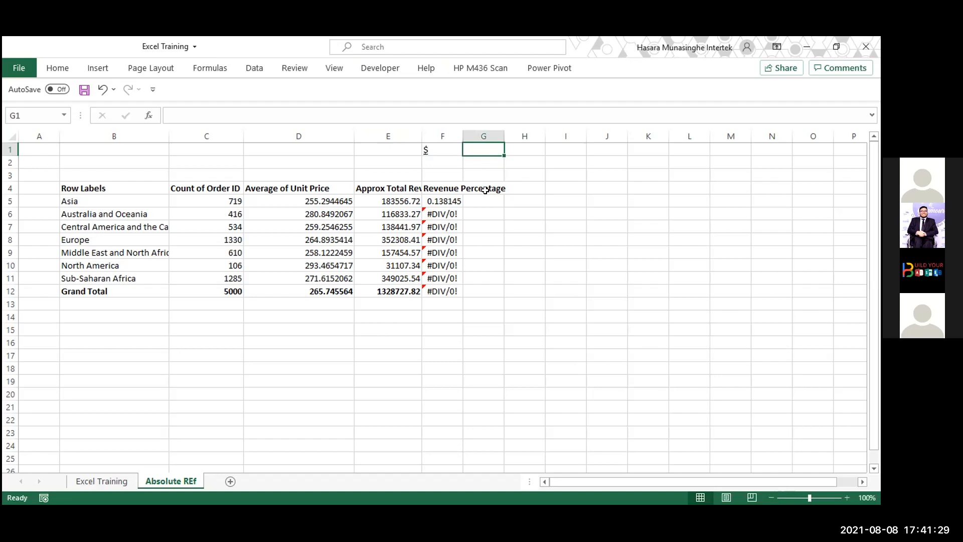
{"action": "left_click", "coordinate": [472, 200]}
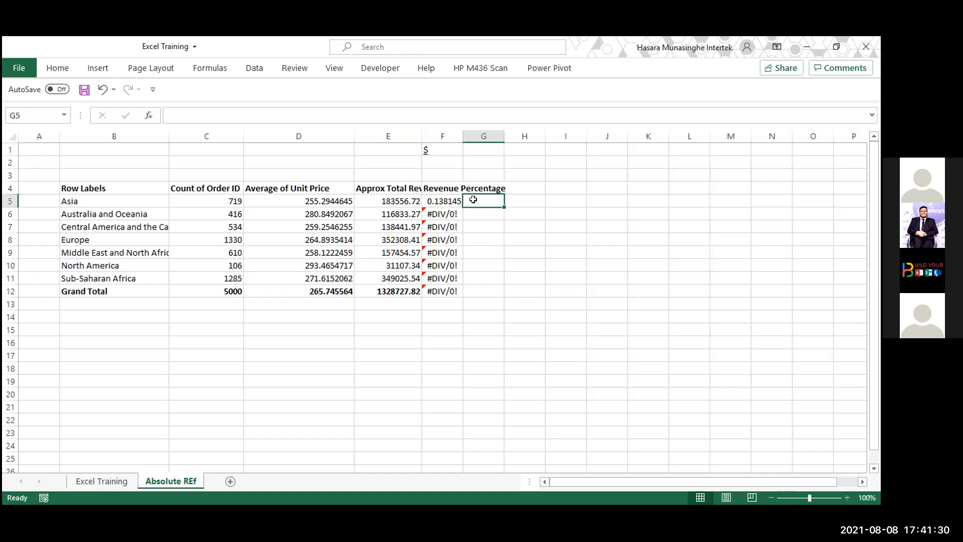
Step: Make the grand total reference in F5 absolute so the Asia formula is =E5/$E$12
{"action": "left_click", "coordinate": [433, 200]}
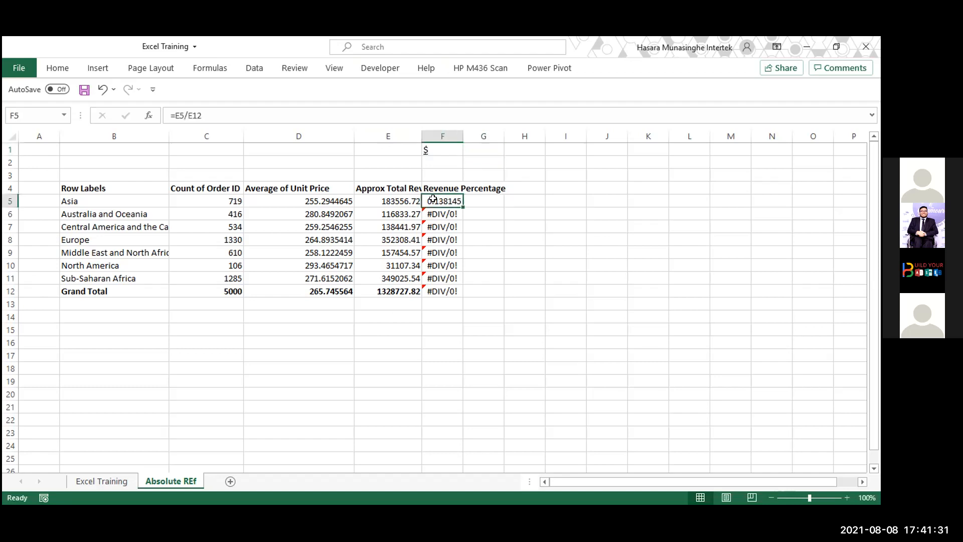
{"action": "left_click", "coordinate": [186, 115]}
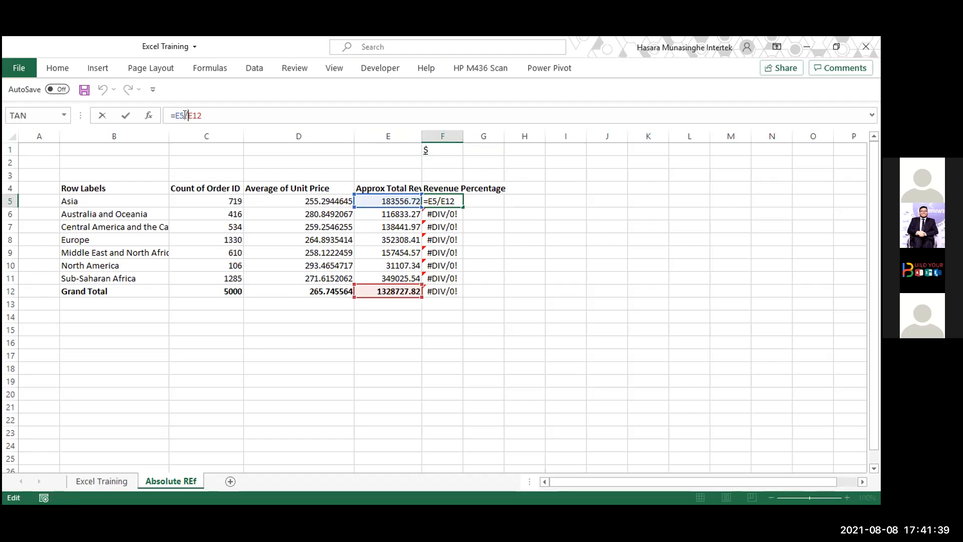
{"action": "key", "text": "Right"}
{"action": "type", "text": "$"}
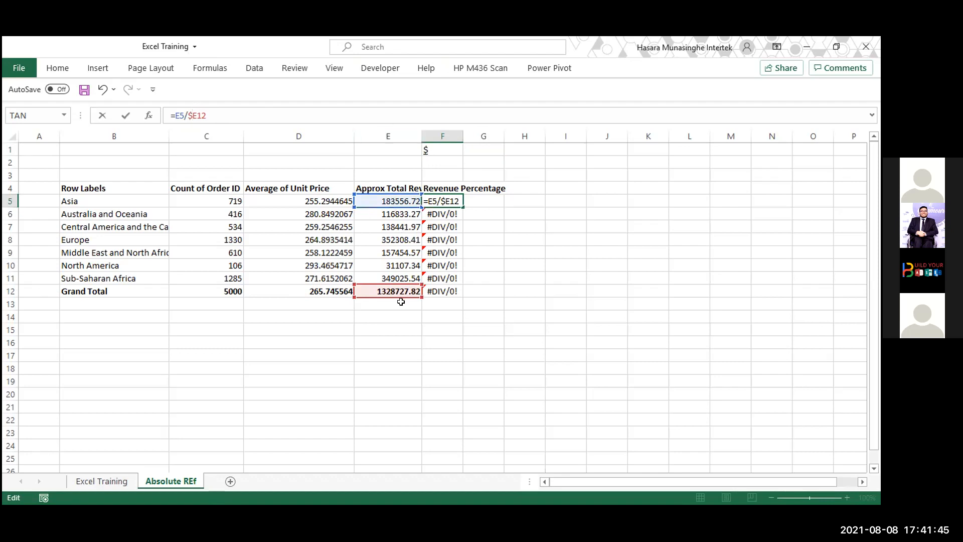
{"action": "left_click", "coordinate": [196, 115]}
{"action": "type", "text": "$"}
{"action": "key", "text": "Return"}
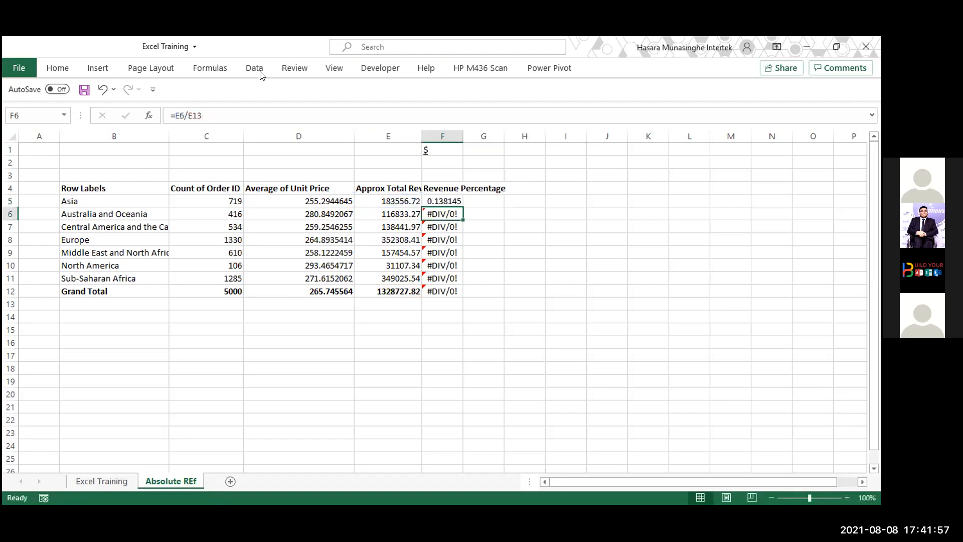
Step: Fill the F5 formula down to F11 and format F5:F11 as percentages
{"action": "left_click", "coordinate": [449, 197]}
{"action": "left_click_drag", "start_coordinate": [462, 207], "coordinate": [456, 282]}
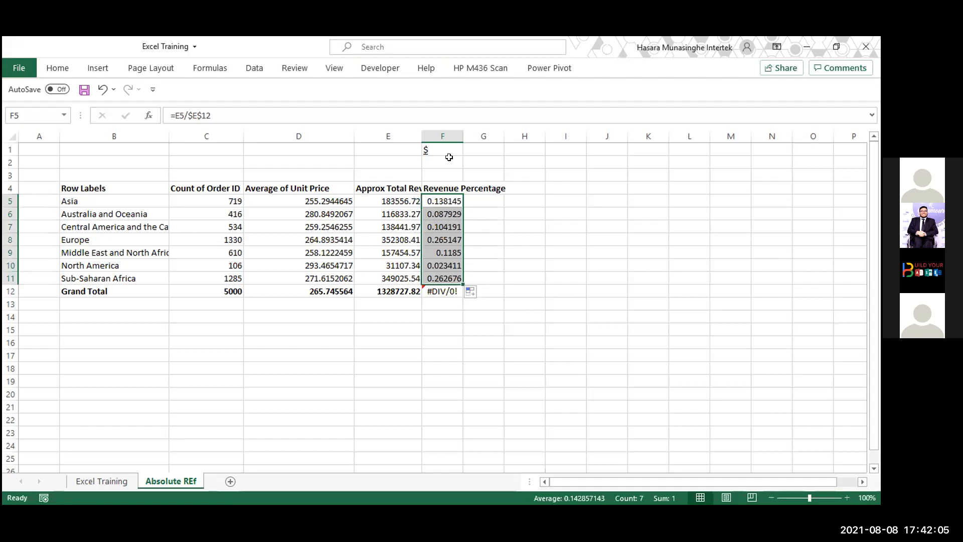
{"action": "key", "text": "ctrl+shift+5"}
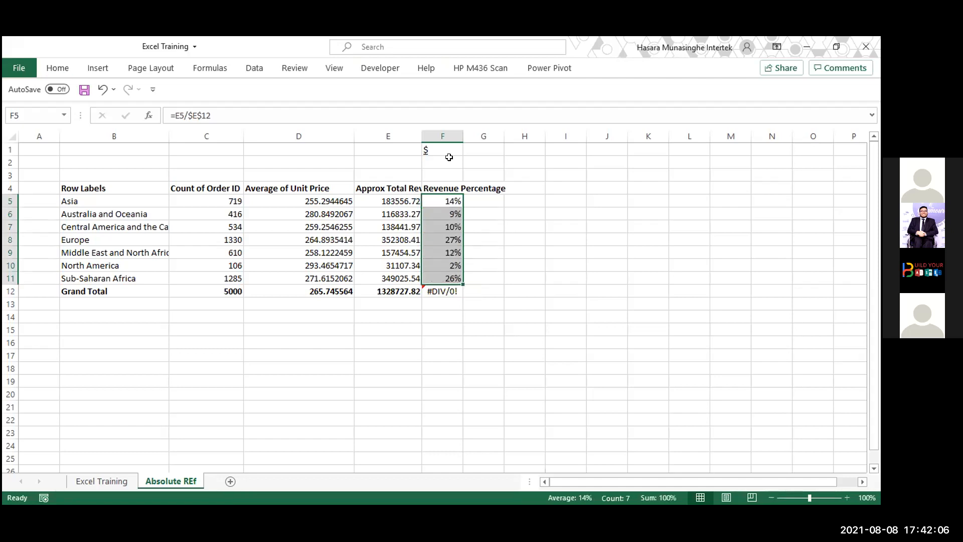
Step: Clear the division error from F12 in the Grand Total row
{"action": "left_click", "coordinate": [552, 252]}
{"action": "left_click", "coordinate": [443, 199]}
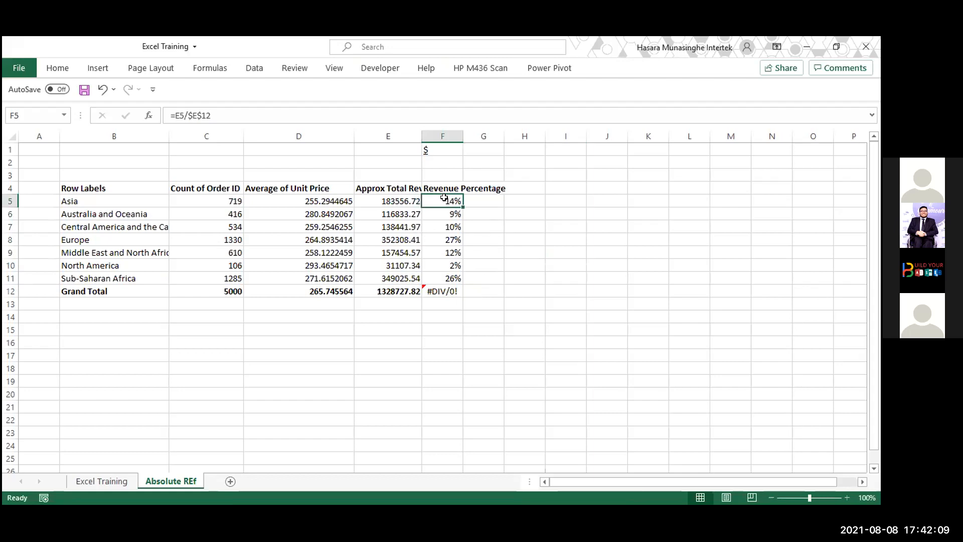
{"action": "left_click", "coordinate": [432, 291]}
{"action": "key", "text": "Delete"}
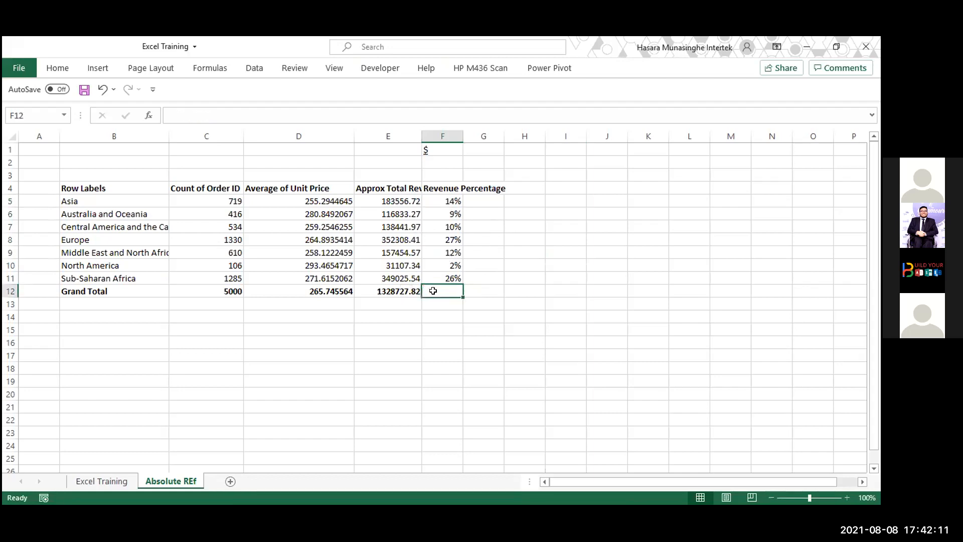
Step: Compare the formulas in F5 and F6, examining the relative revenue reference and the absolute reference to $E$12
{"action": "left_click", "coordinate": [437, 212]}
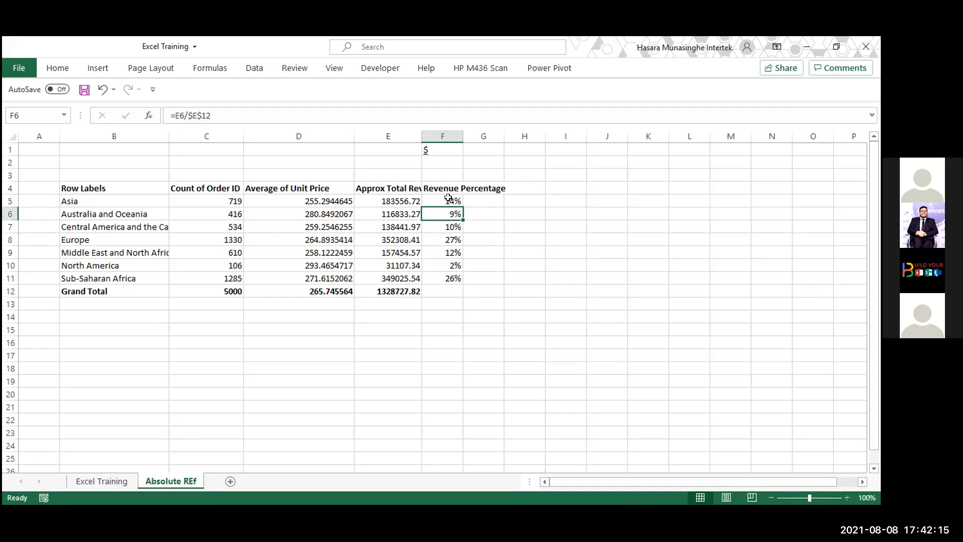
{"action": "left_click", "coordinate": [438, 197]}
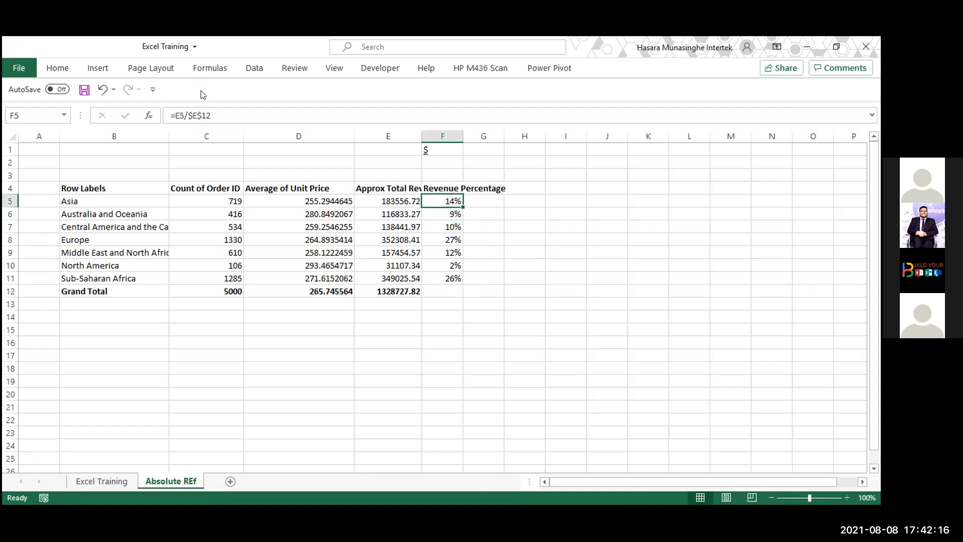
{"action": "left_click", "coordinate": [178, 109]}
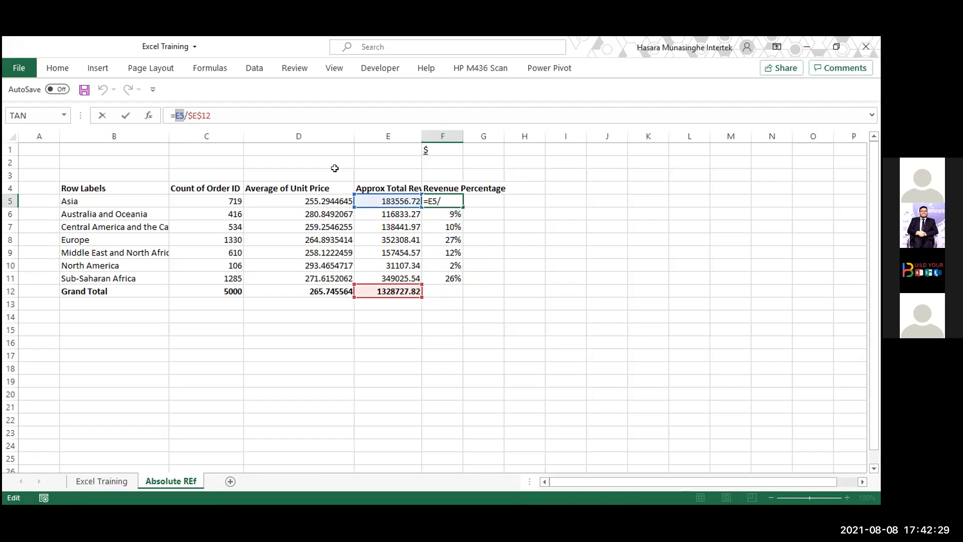
{"action": "left_click", "coordinate": [570, 269]}
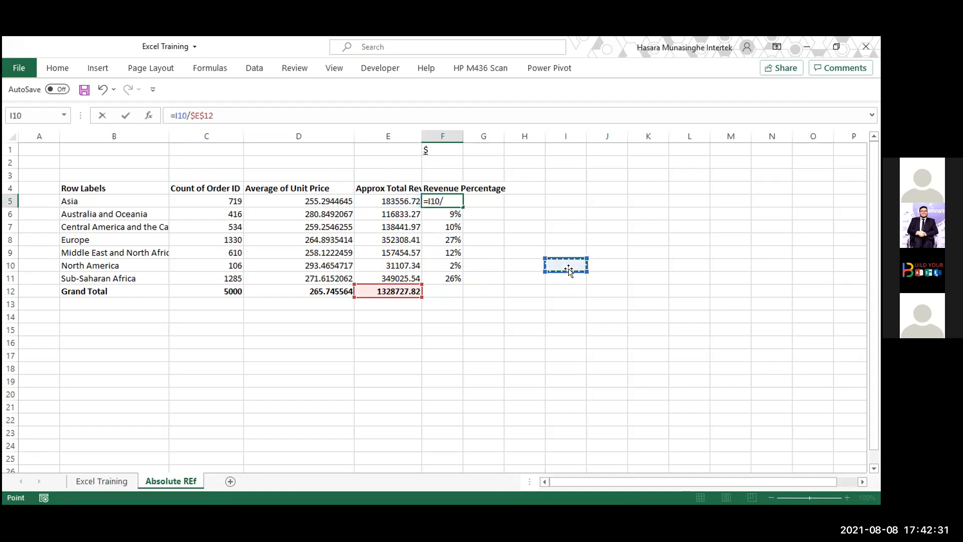
{"action": "key", "text": "Escape"}
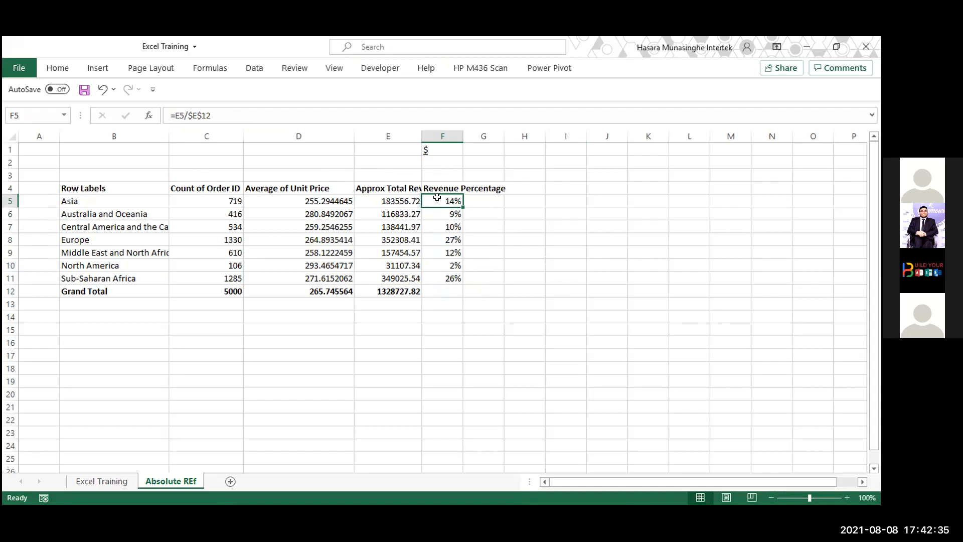
{"action": "left_click", "coordinate": [442, 216]}
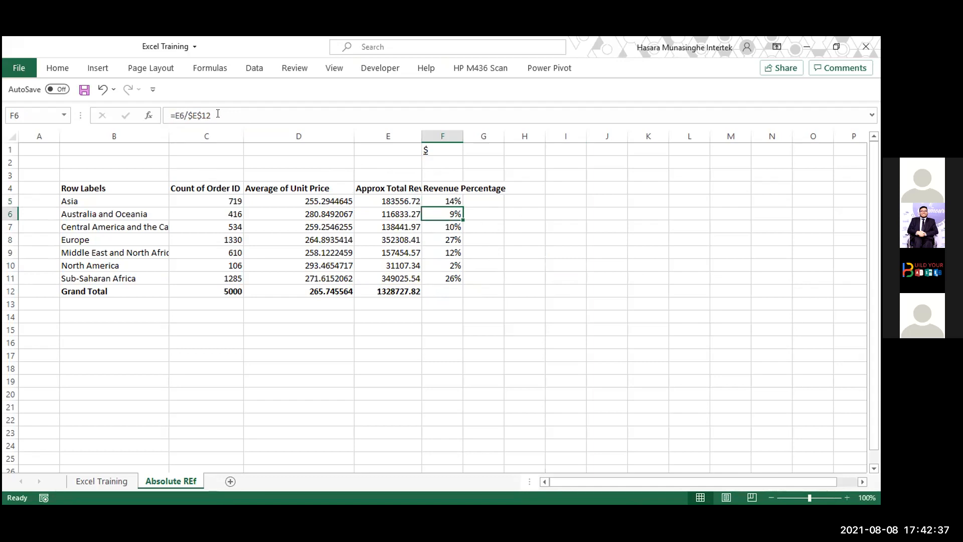
{"action": "left_click_drag", "start_coordinate": [212, 115], "coordinate": [187, 114]}
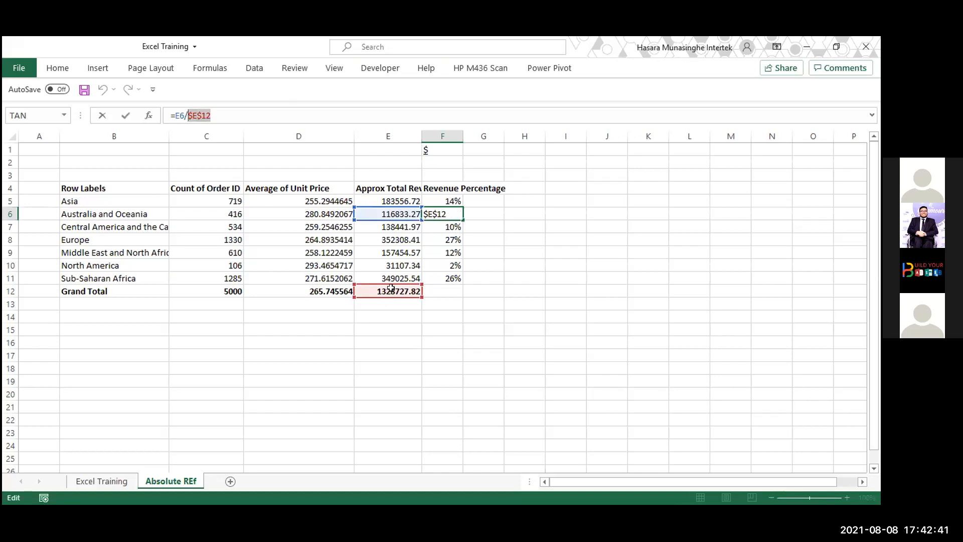
{"action": "key", "text": "Escape"}
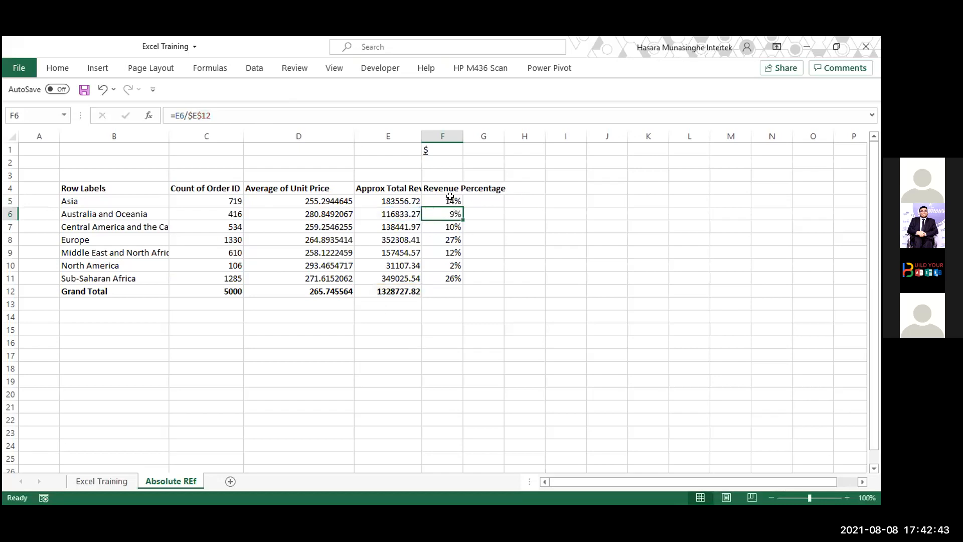
Step: Try making both references absolute in F5 with =$E$5/$E$12, and fill the formula down to F11
{"action": "left_click", "coordinate": [450, 200]}
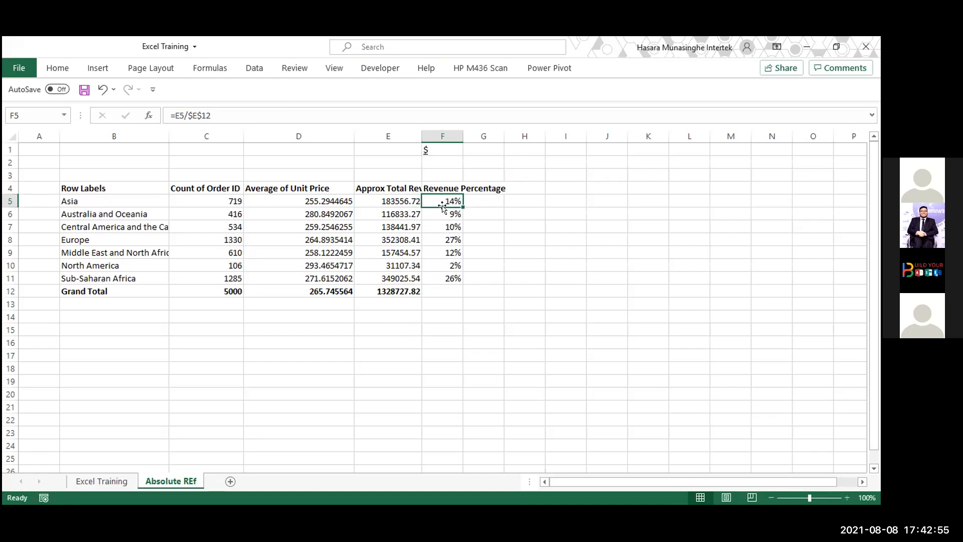
{"action": "left_click", "coordinate": [184, 109]}
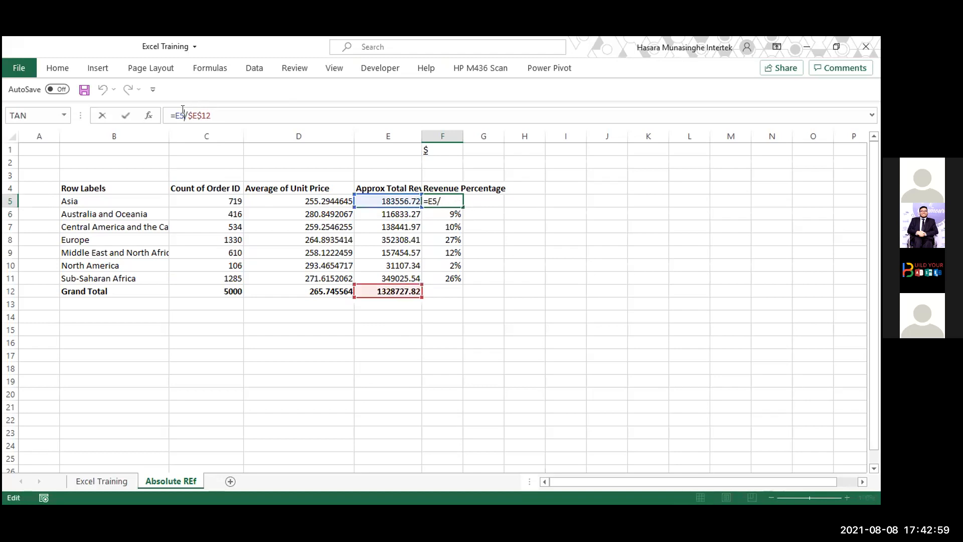
{"action": "key", "text": "F4"}
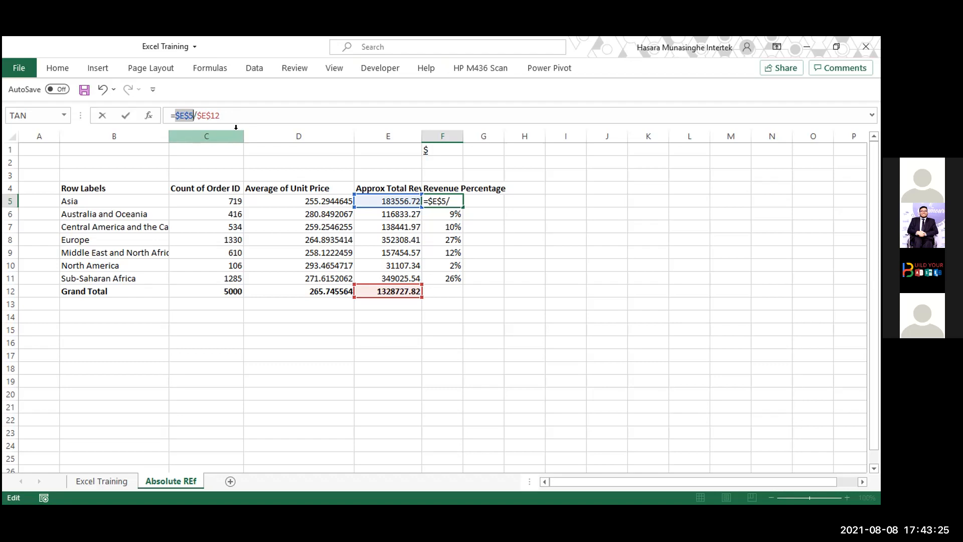
{"action": "type", "text": "E5"}
{"action": "key", "text": "Return"}
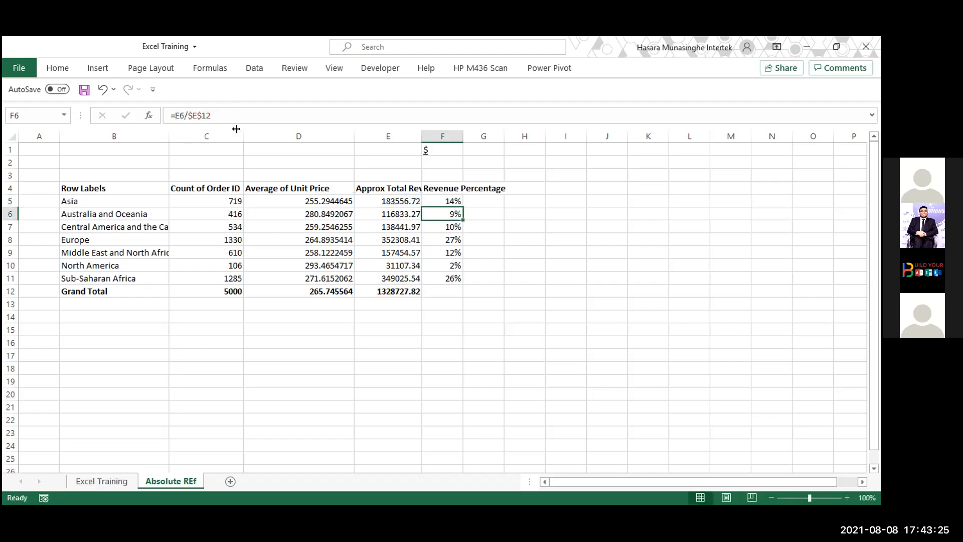
{"action": "left_click", "coordinate": [452, 199]}
{"action": "left_click_drag", "start_coordinate": [462, 207], "coordinate": [460, 284]}
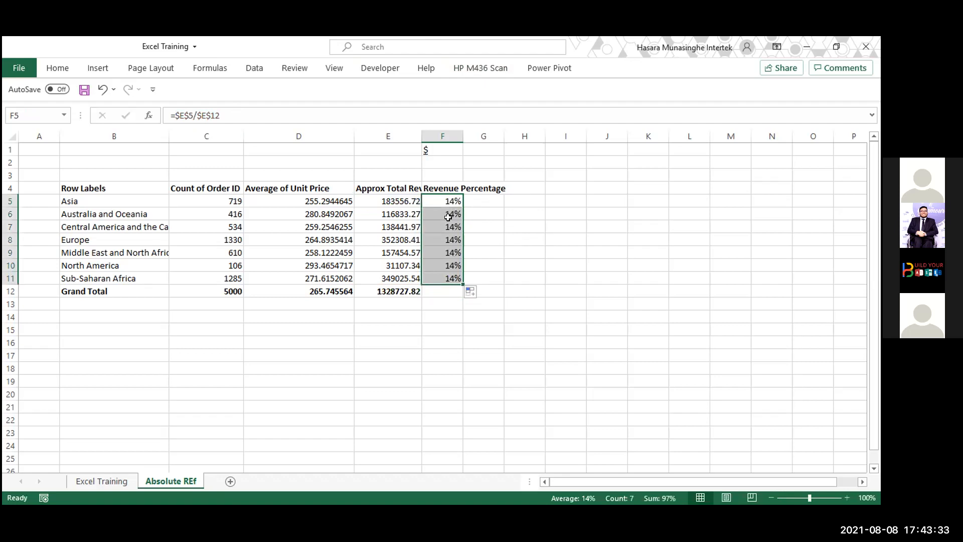
{"action": "left_click", "coordinate": [389, 199]}
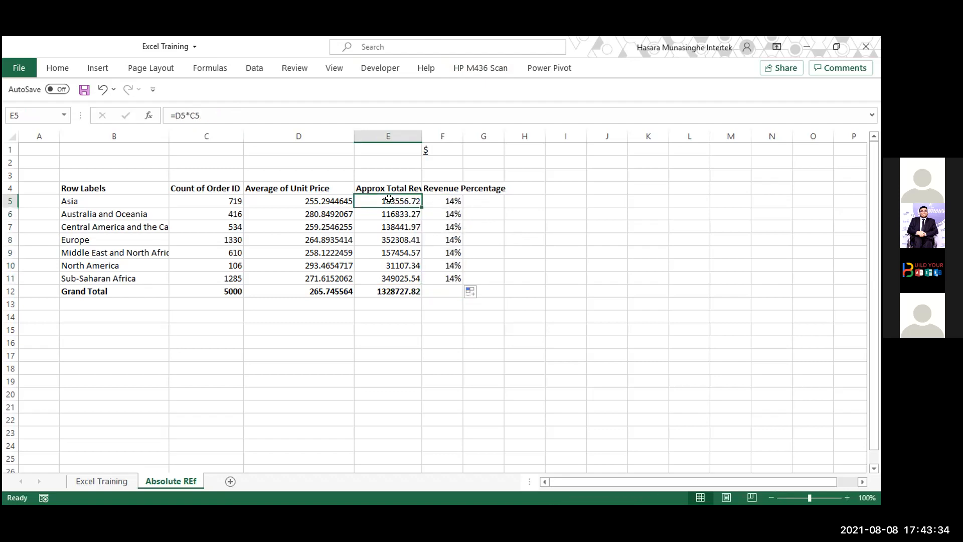
{"action": "left_click", "coordinate": [389, 292]}
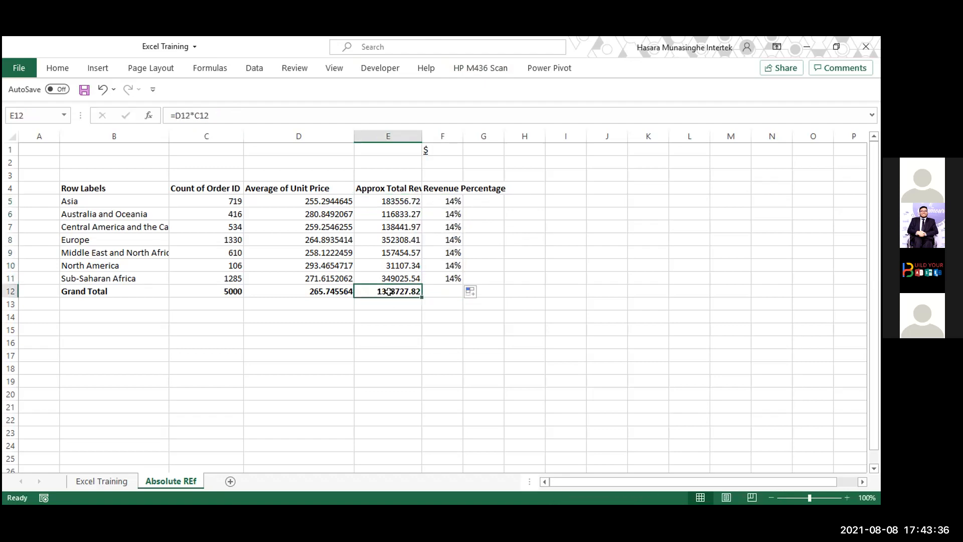
{"action": "left_click", "coordinate": [448, 213]}
Step: Change the F5 formula to =E5/$E$12, with a relative reference to Asia's revenue
{"action": "left_click", "coordinate": [448, 199]}
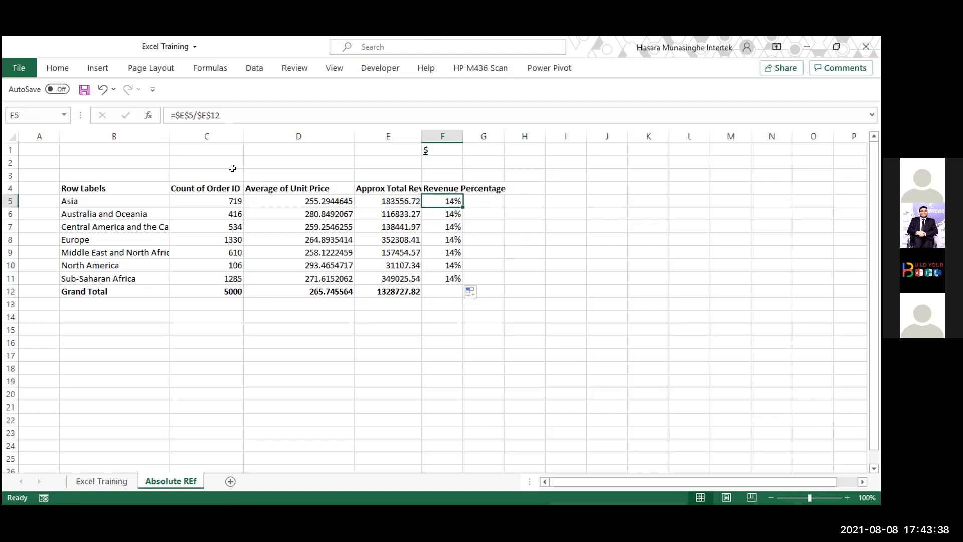
{"action": "left_click", "coordinate": [192, 115]}
{"action": "key", "text": "BackSpace"}
{"action": "key", "text": "BackSpace"}
{"action": "key", "text": "BackSpace"}
{"action": "key", "text": "BackSpace"}
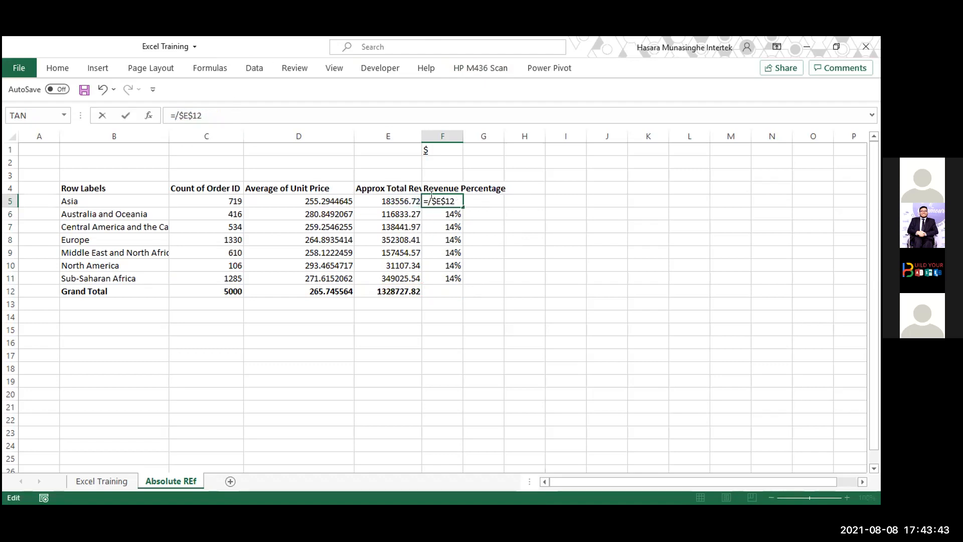
{"action": "left_click", "coordinate": [391, 200]}
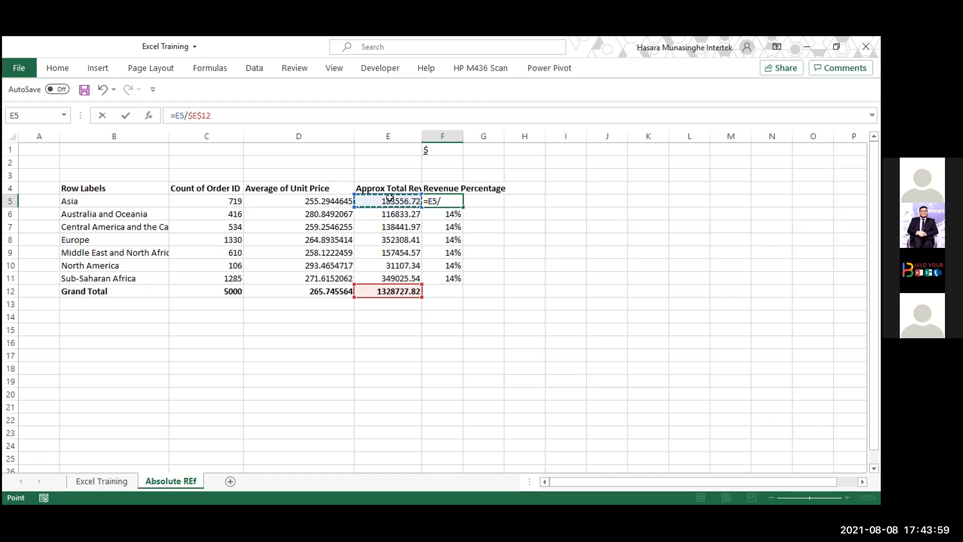
{"action": "key", "text": "F4"}
{"action": "key", "text": "Return"}
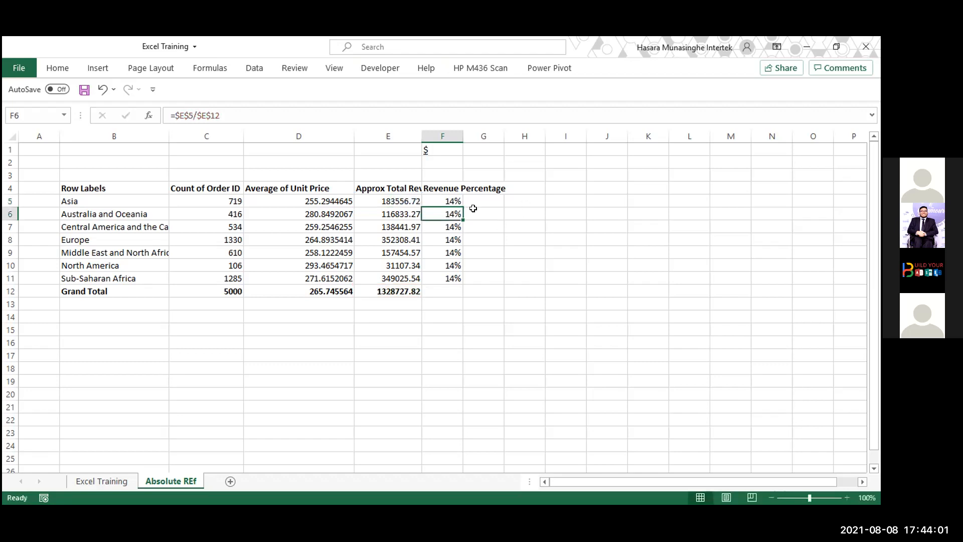
Step: Fill the F5 formula down to F11 and widen column F to fit the Revenue Percentage heading
{"action": "left_click", "coordinate": [459, 199]}
{"action": "left_click_drag", "start_coordinate": [462, 207], "coordinate": [462, 279]}
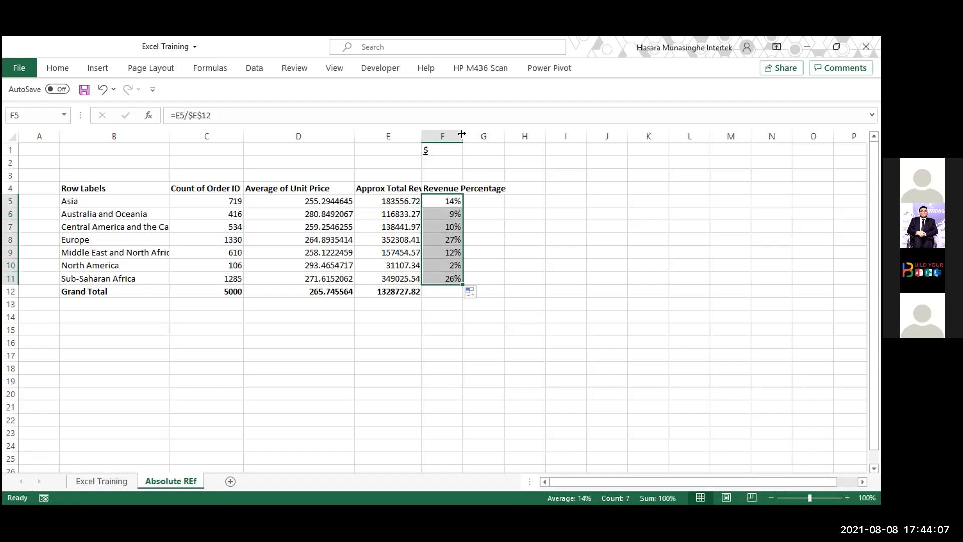
{"action": "left_click_drag", "start_coordinate": [462, 134], "coordinate": [537, 134]}
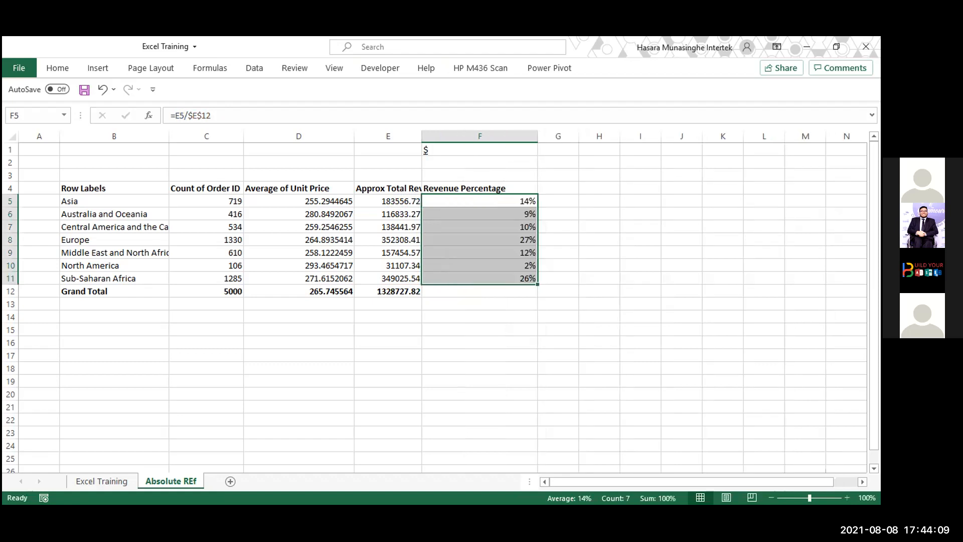
{"action": "key", "text": "alt+Tab"}
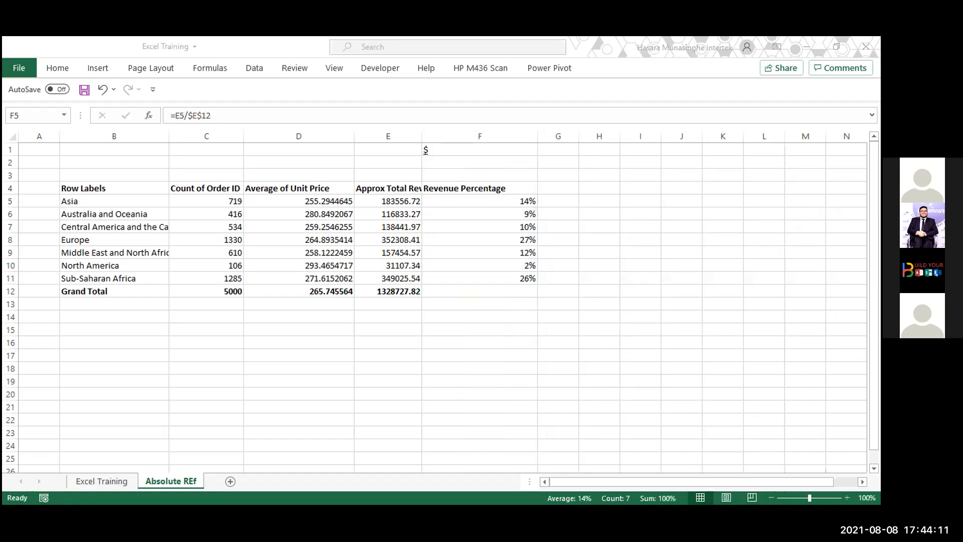
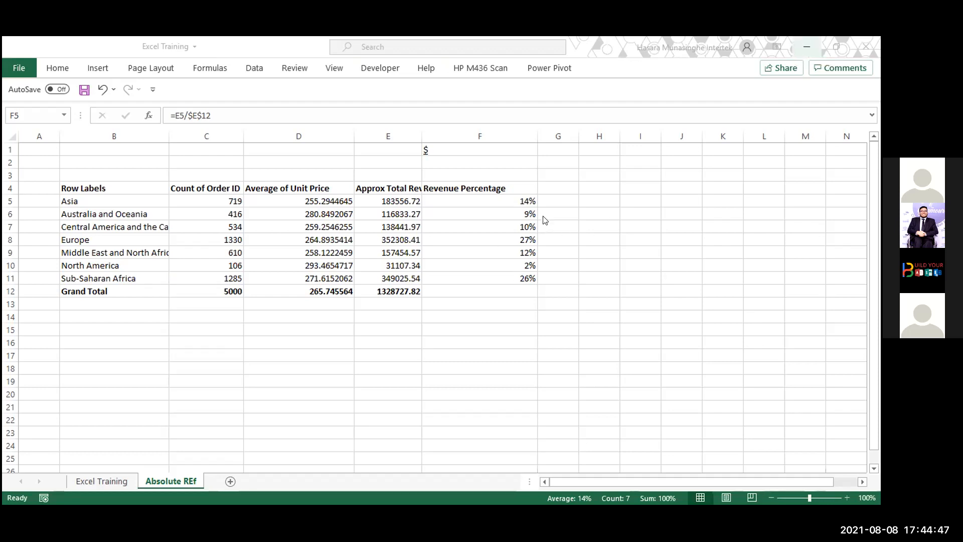
{"action": "left_click", "coordinate": [565, 349]}
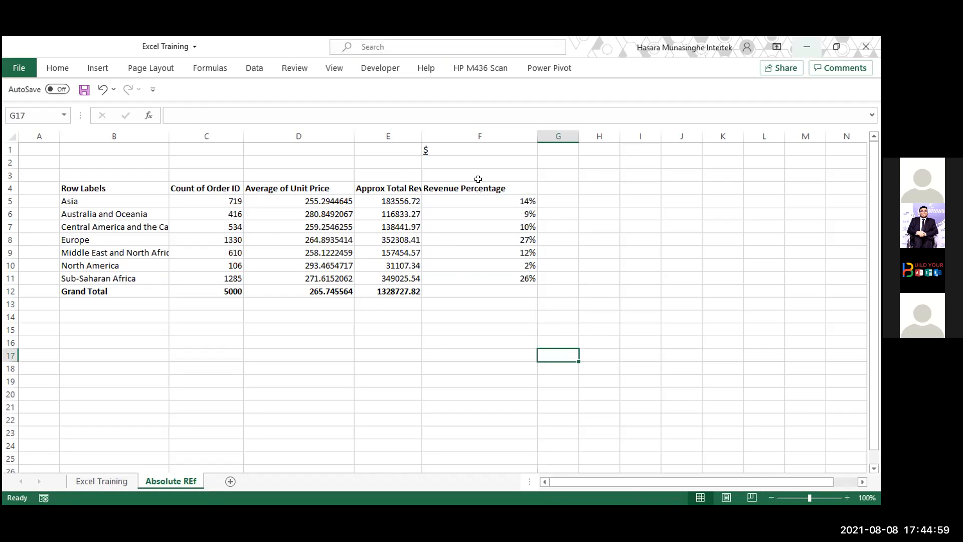
{"action": "left_click", "coordinate": [561, 203]}
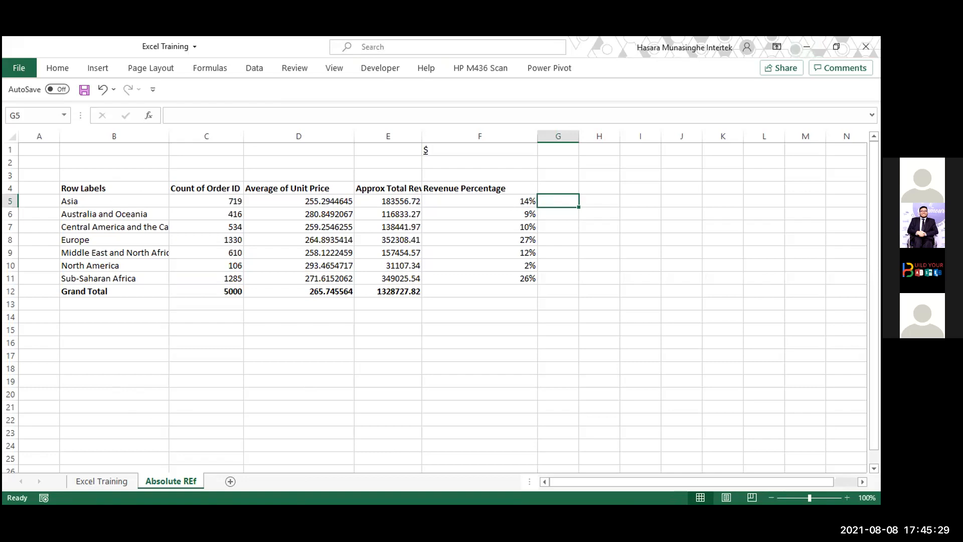
Step: Switch to the pivot table workbook and filter its column labels to Baby Food, Beverages and Cereal
{"action": "key", "text": "alt+Tab"}
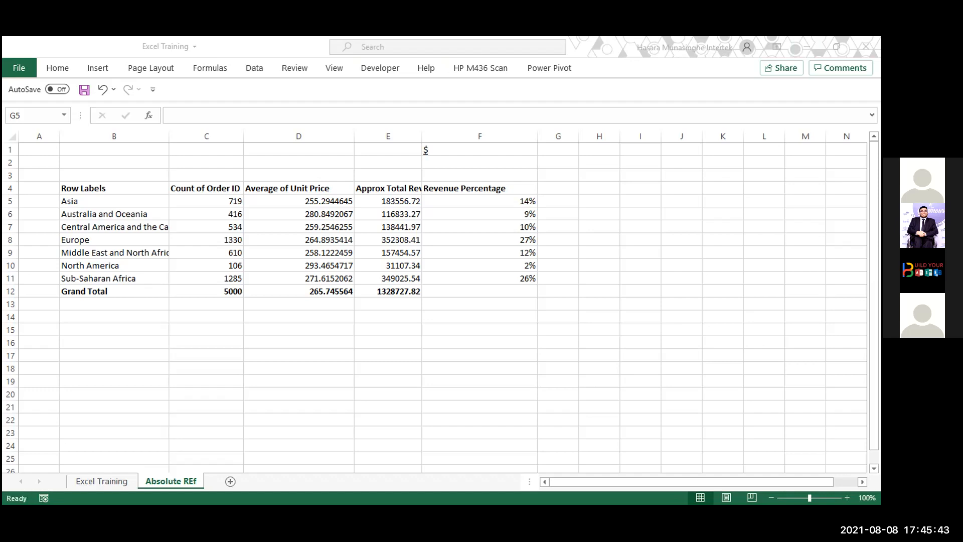
{"action": "left_click", "coordinate": [233, 149]}
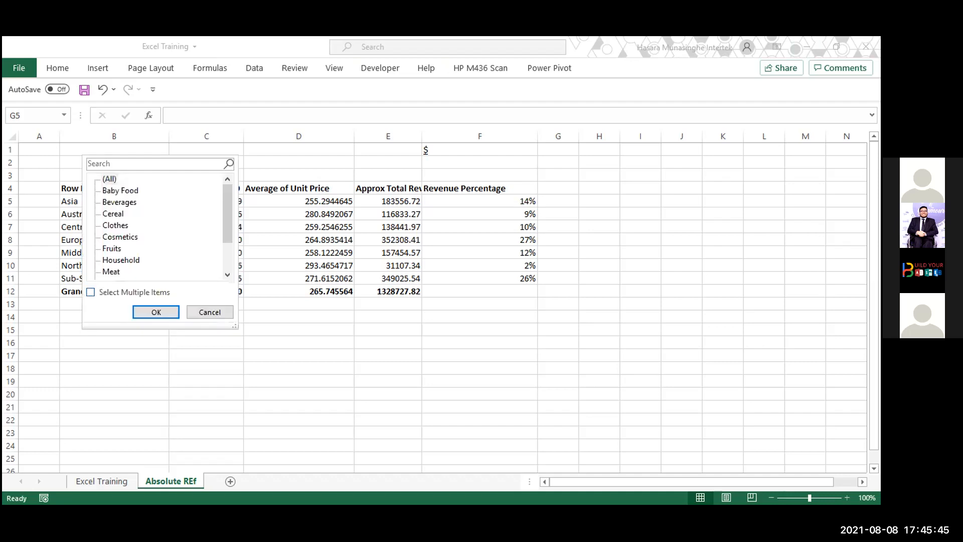
{"action": "left_click", "coordinate": [91, 292]}
{"action": "left_click", "coordinate": [105, 179]}
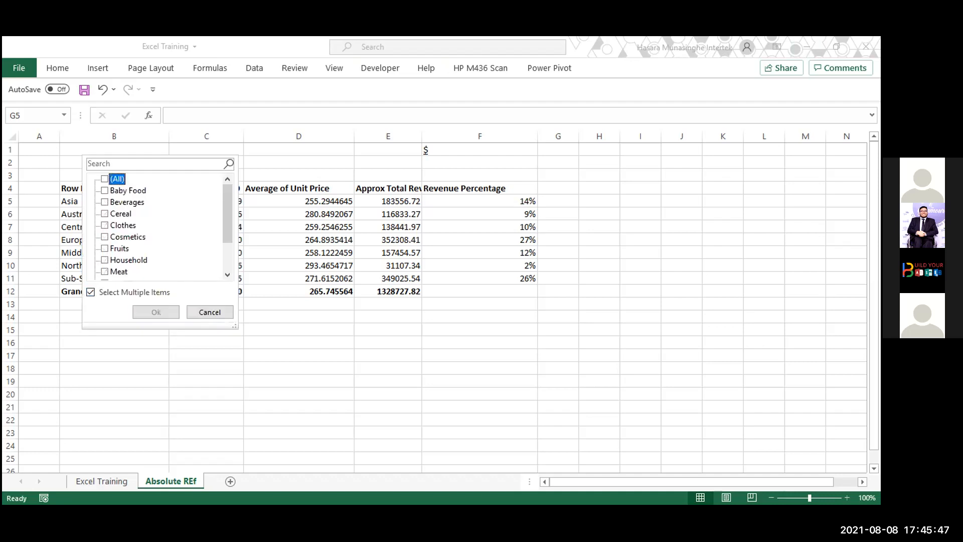
{"action": "left_click", "coordinate": [105, 190]}
{"action": "left_click", "coordinate": [105, 202]}
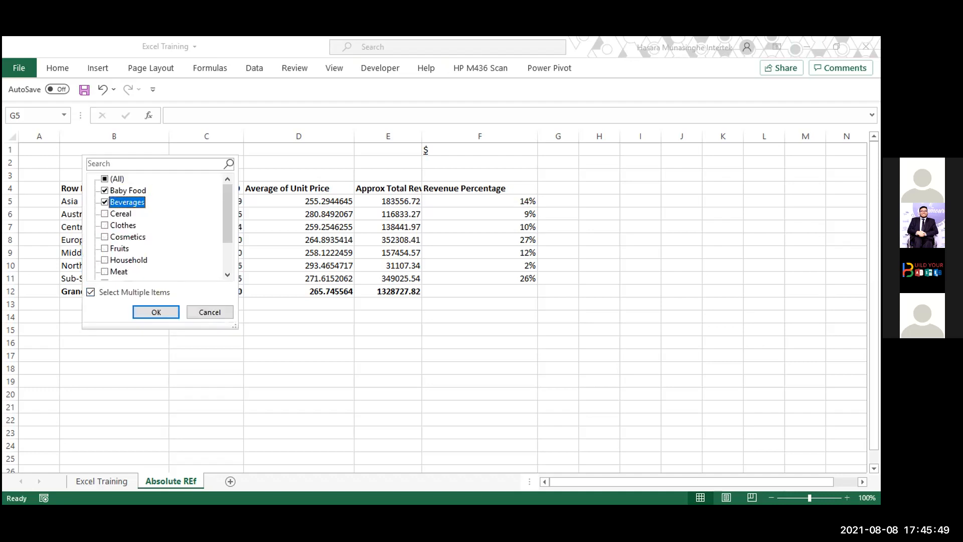
{"action": "left_click", "coordinate": [105, 213]}
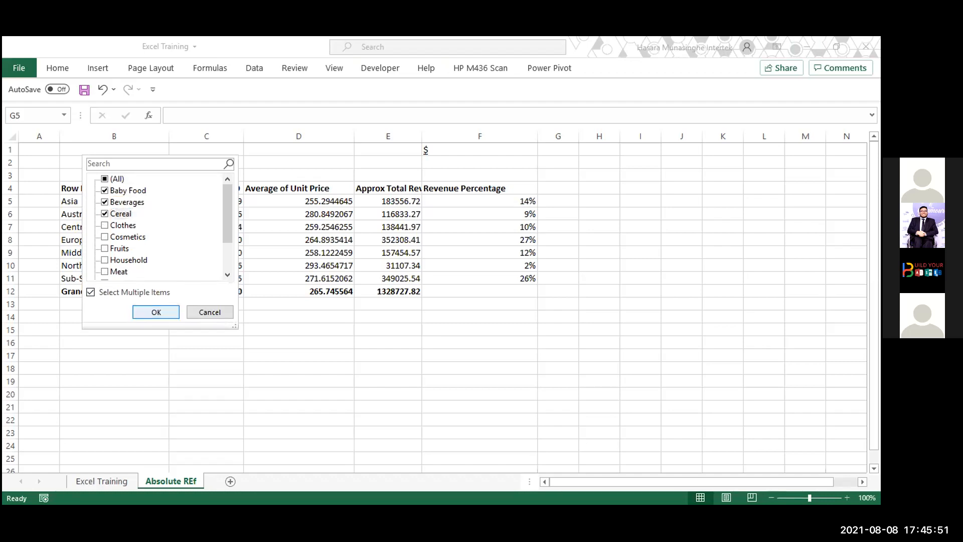
{"action": "left_click", "coordinate": [156, 311]}
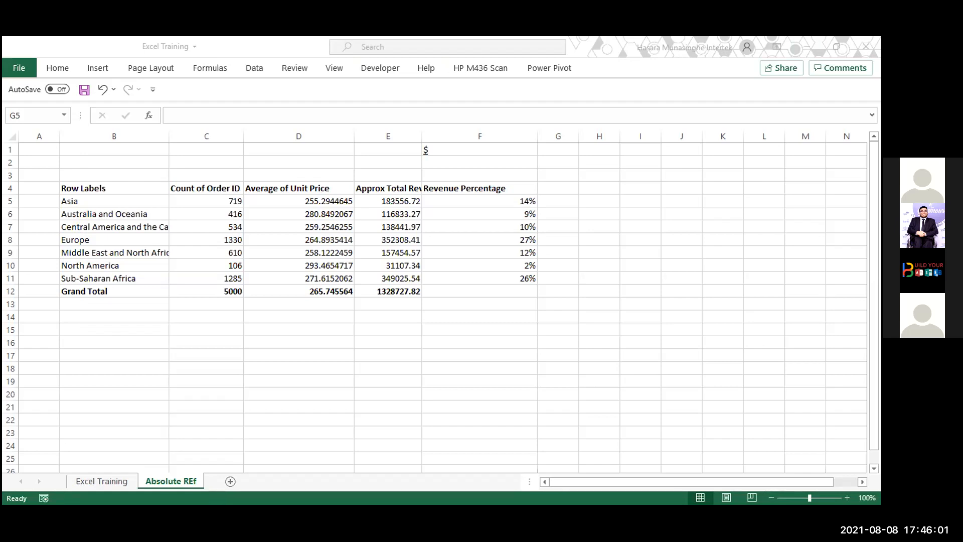
Step: Copy the filtered pivot table and paste it as values at B16 on the Absolute REf sheet
{"action": "key", "text": "ctrl+c"}
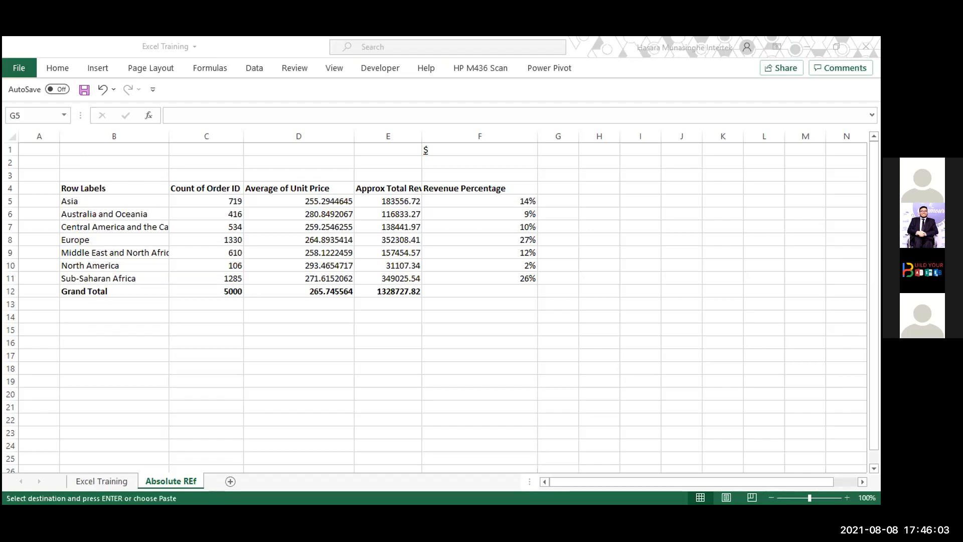
{"action": "left_click", "coordinate": [95, 341]}
{"action": "right_click", "coordinate": [95, 341]}
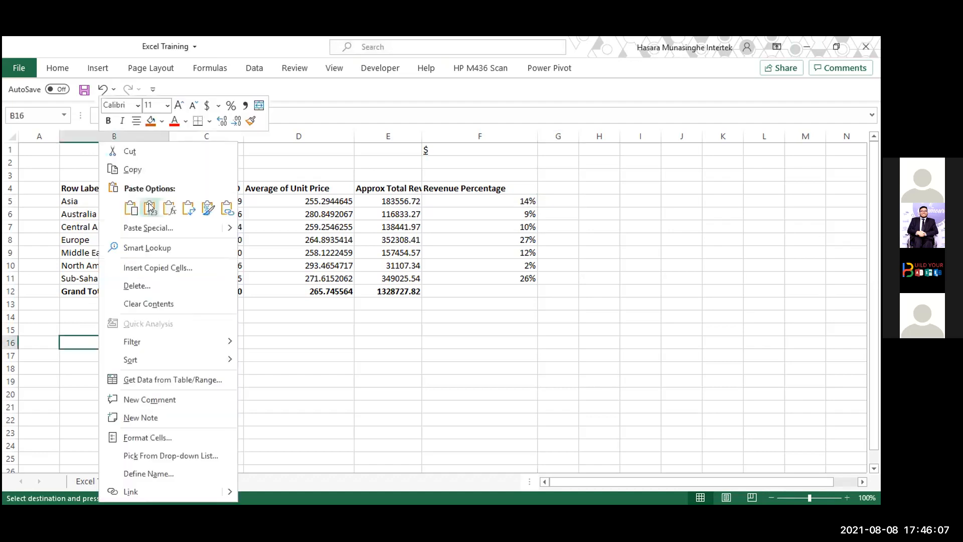
{"action": "key", "text": "ctrl+v"}
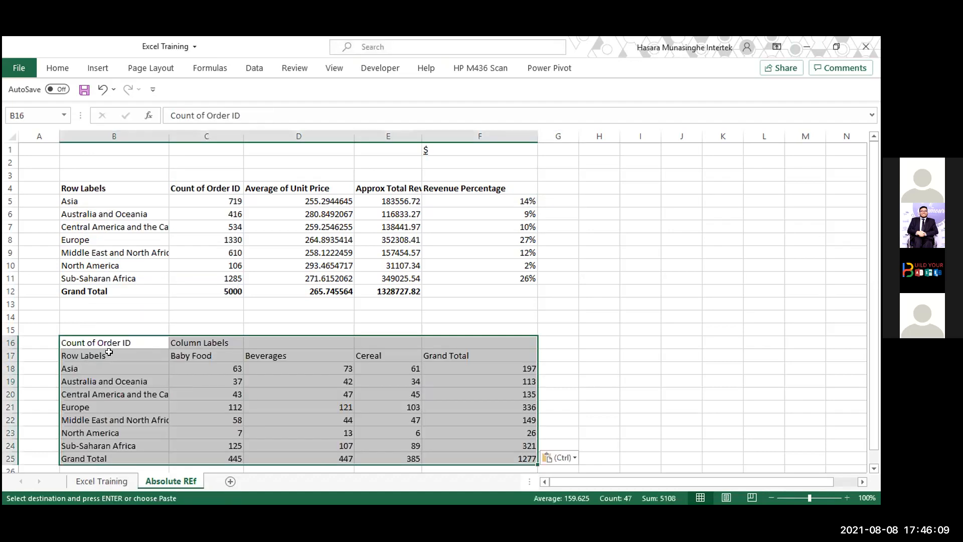
Step: Make the header row B17:F17 and the region names in B18:B24 bold
{"action": "left_click_drag", "start_coordinate": [103, 355], "coordinate": [440, 354]}
{"action": "key", "text": "ctrl+b"}
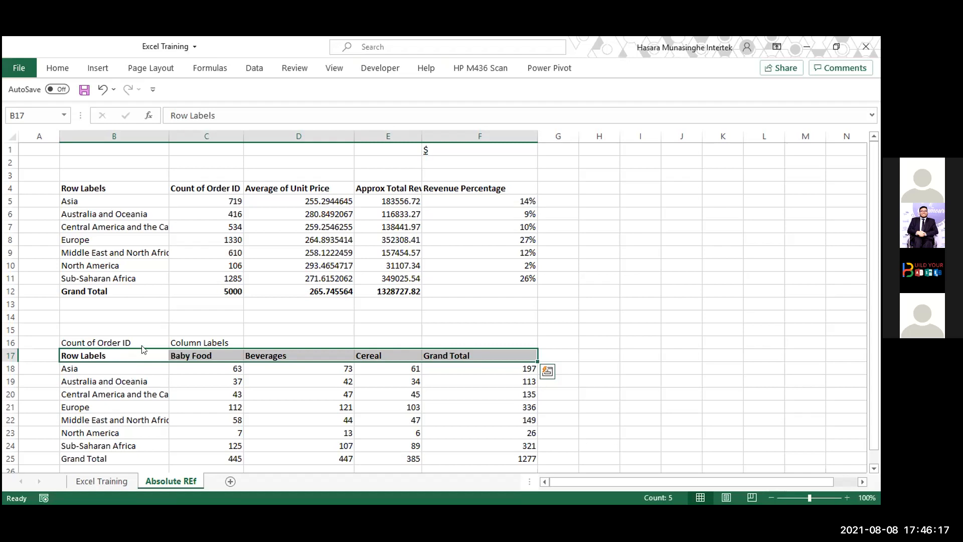
{"action": "left_click_drag", "start_coordinate": [143, 350], "coordinate": [143, 348]}
{"action": "key", "text": "Escape"}
{"action": "left_click_drag", "start_coordinate": [131, 368], "coordinate": [122, 445]}
{"action": "key", "text": "ctrl+b"}
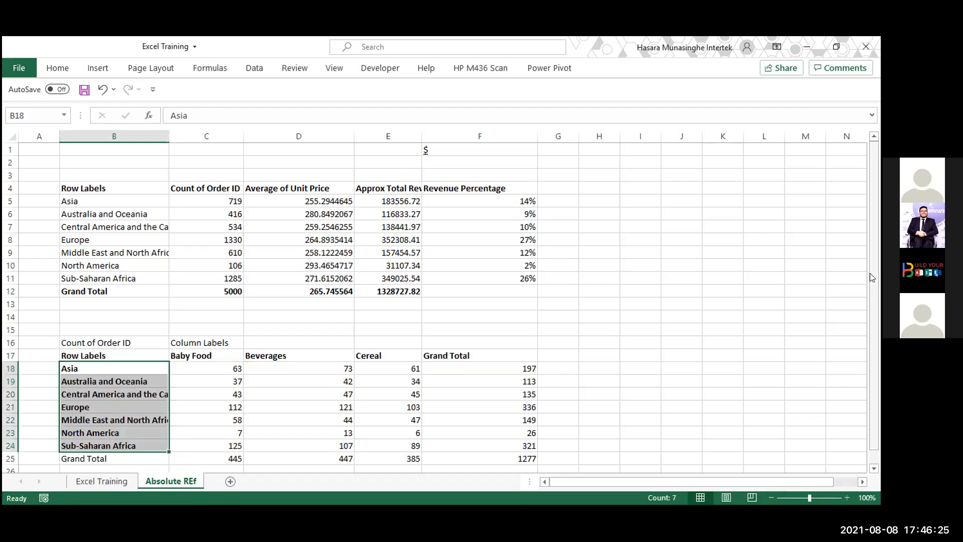
Step: Copy the header row B17:F17 to row 28, starting at B28, below the order count table
{"action": "scroll", "coordinate": [872, 426], "scroll_direction": "down", "scroll_amount": 1}
{"action": "left_click", "coordinate": [681, 446]}
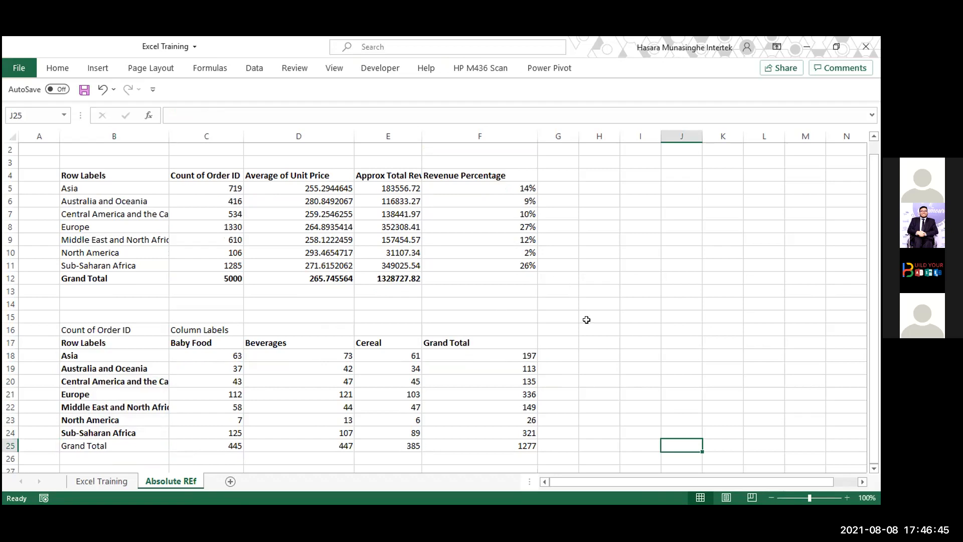
{"action": "left_click", "coordinate": [622, 358]}
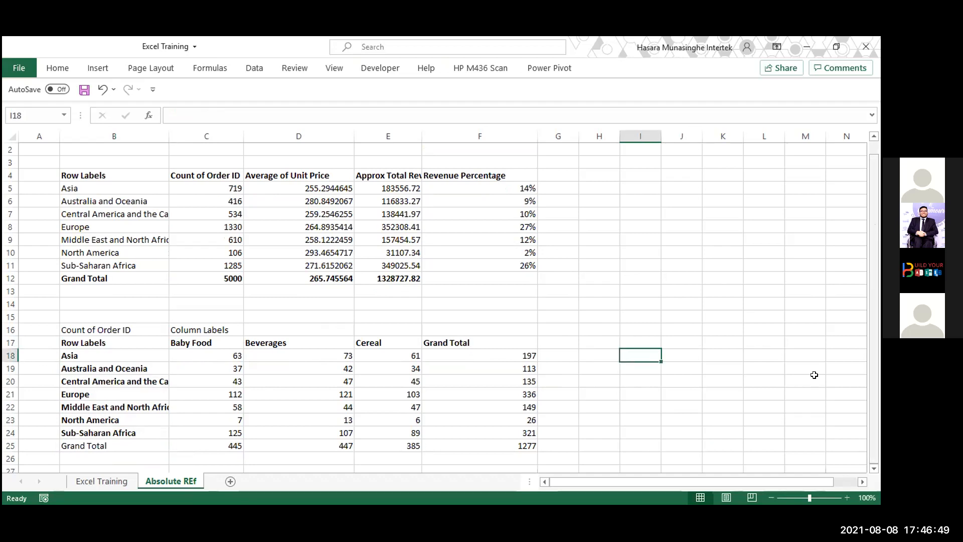
{"action": "key", "text": "Down"}
{"action": "key", "text": "Down"}
{"action": "key", "text": "Down"}
{"action": "key", "text": "Down"}
{"action": "key", "text": "Down"}
{"action": "key", "text": "Down"}
{"action": "key", "text": "Down"}
{"action": "key", "text": "Down"}
{"action": "key", "text": "Down"}
{"action": "key", "text": "Down"}
{"action": "key", "text": "Down"}
{"action": "key", "text": "Down"}
{"action": "key", "text": "Down"}
{"action": "key", "text": "Down"}
{"action": "key", "text": "Down"}
{"action": "key", "text": "Down"}
{"action": "key", "text": "Down"}
{"action": "key", "text": "Down"}
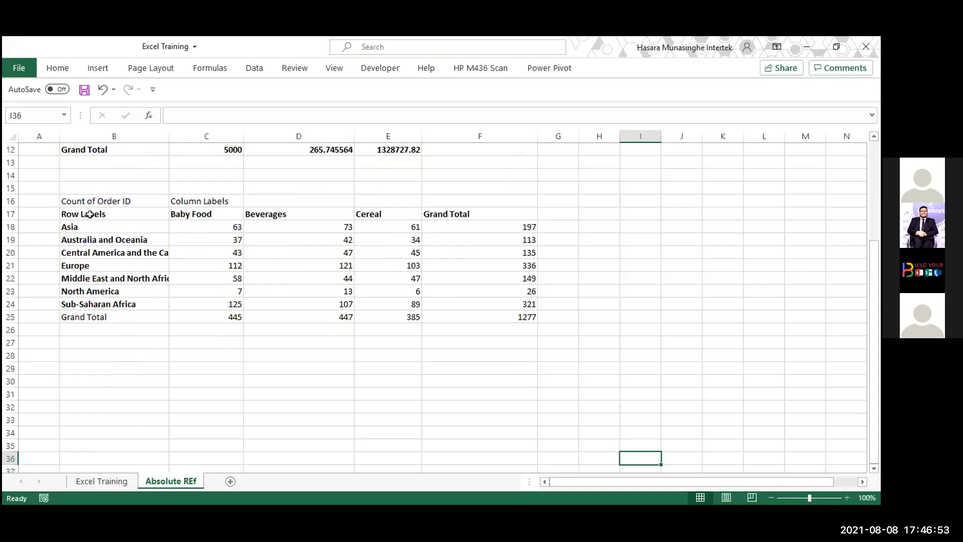
{"action": "left_click_drag", "start_coordinate": [90, 214], "coordinate": [521, 207]}
{"action": "key", "text": "ctrl+c"}
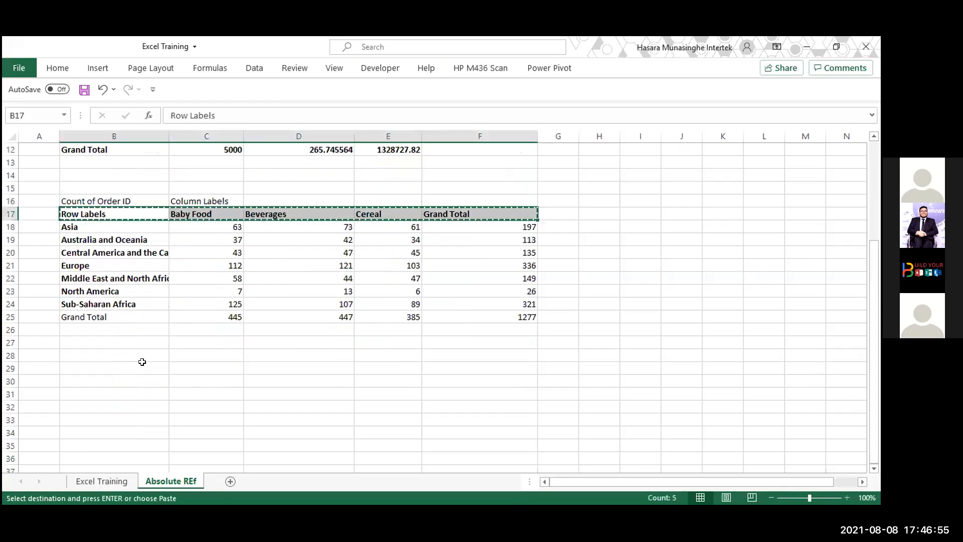
{"action": "left_click", "coordinate": [100, 353]}
{"action": "key", "text": "ctrl+v"}
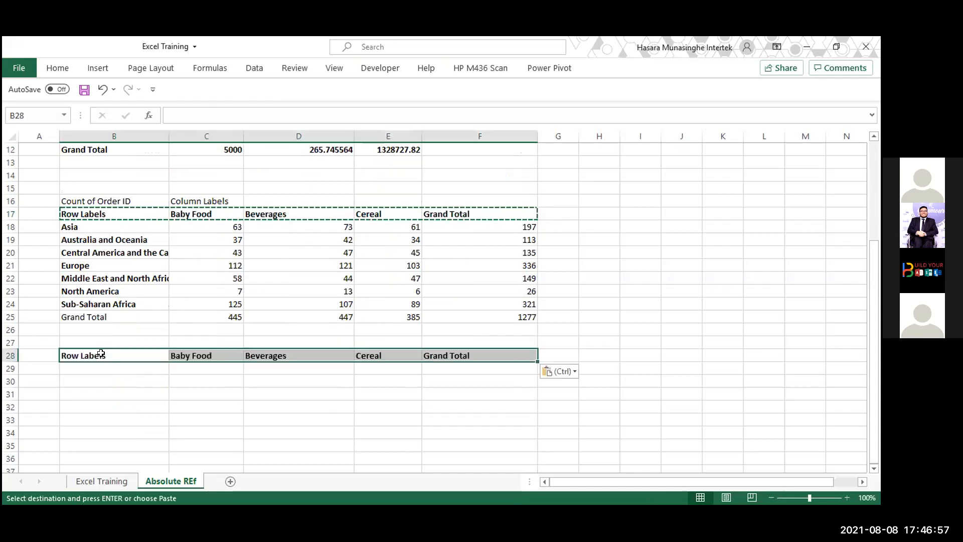
Step: Copy the row labels B18:B25, from Asia to Grand Total, to B29 under the new header row
{"action": "left_click_drag", "start_coordinate": [122, 226], "coordinate": [106, 316]}
{"action": "key", "text": "ctrl+c"}
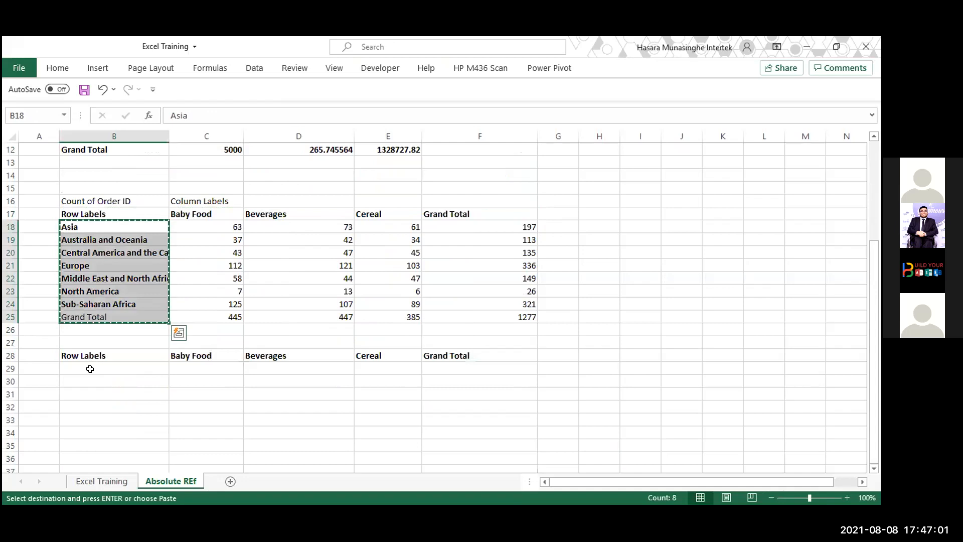
{"action": "left_click", "coordinate": [89, 368]}
{"action": "key", "text": "ctrl+v"}
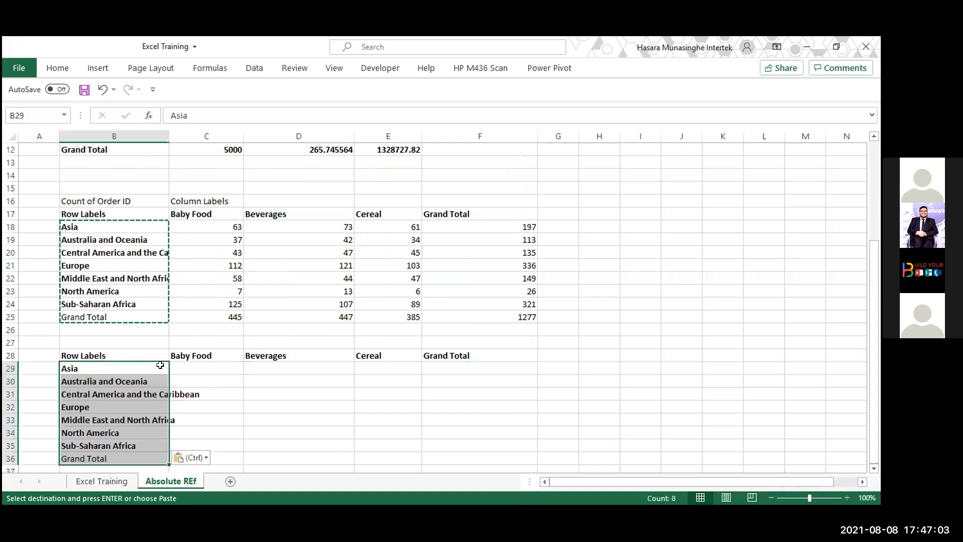
Step: Shade the order counts in C18:E25 with a light orange fill and widen column B to fit the full region names
{"action": "left_click", "coordinate": [183, 363]}
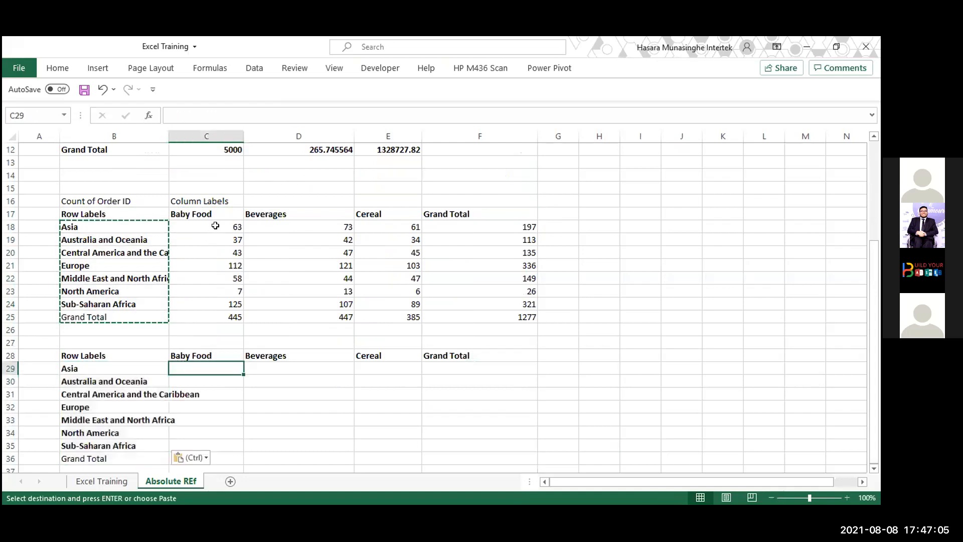
{"action": "left_click_drag", "start_coordinate": [215, 225], "coordinate": [409, 313]}
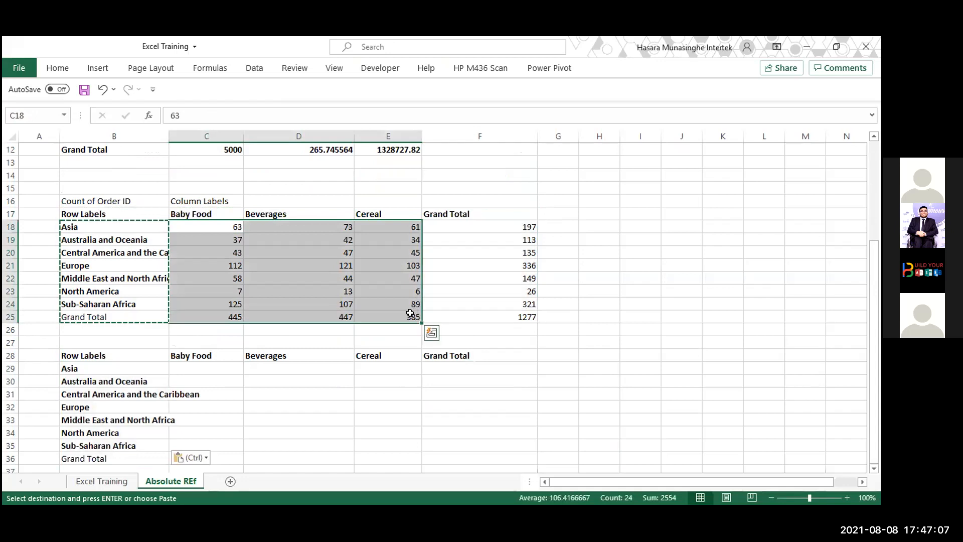
{"action": "key", "text": "alt+h"}
{"action": "key", "text": "h"}
{"action": "key", "text": "Down"}
{"action": "key", "text": "Down"}
{"action": "key", "text": "Down"}
{"action": "key", "text": "Right"}
{"action": "key", "text": "Right"}
{"action": "key", "text": "Right"}
{"action": "key", "text": "Right"}
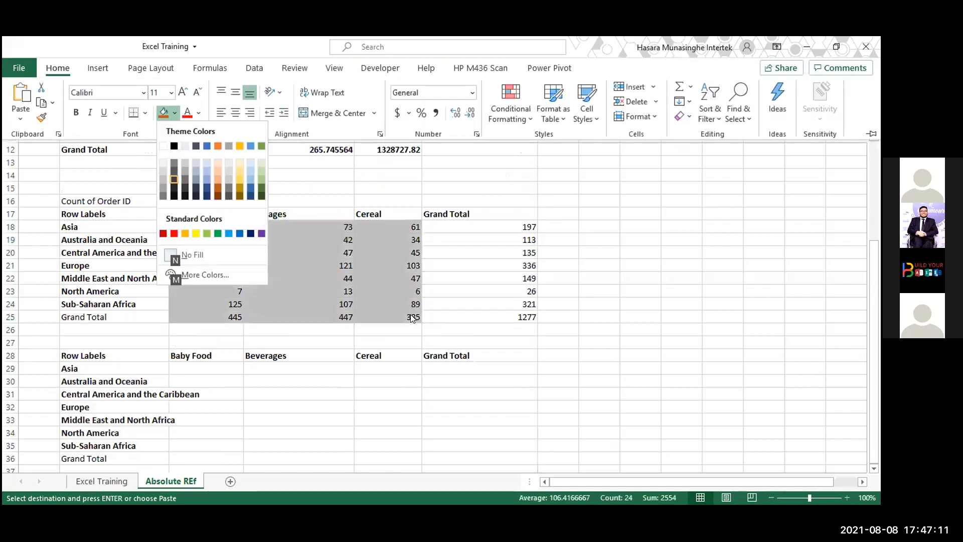
{"action": "key", "text": "Right"}
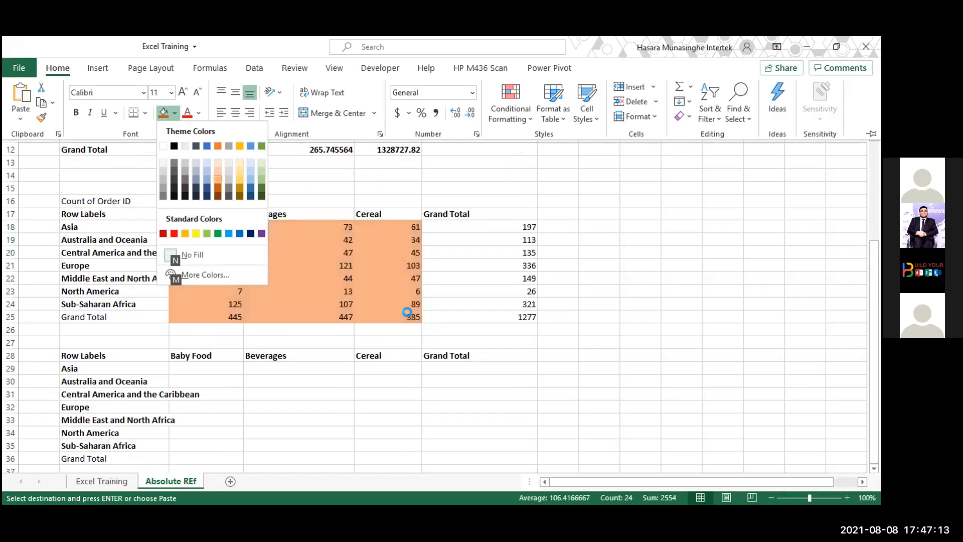
{"action": "key", "text": "Return"}
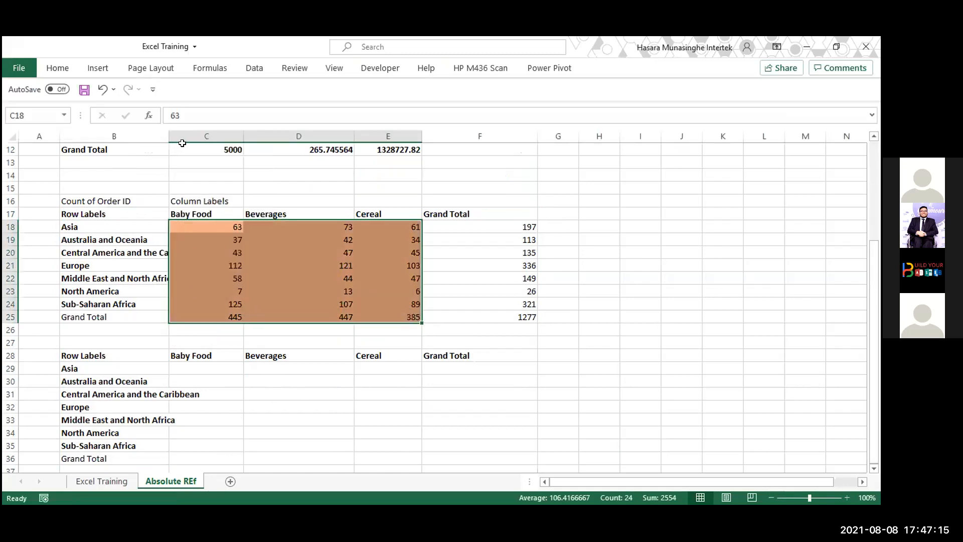
{"action": "left_click_drag", "start_coordinate": [163, 134], "coordinate": [209, 134]}
Step: Enter =C18/F18 in C29 to divide Asia's Baby Food orders by Asia's grand total
{"action": "left_click", "coordinate": [245, 367]}
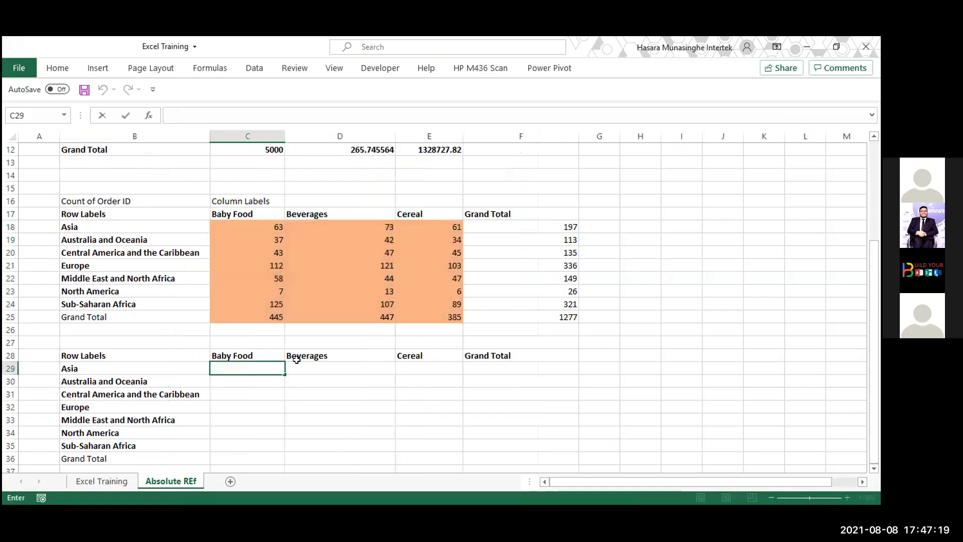
{"action": "left_click", "coordinate": [327, 369]}
{"action": "left_click", "coordinate": [253, 366]}
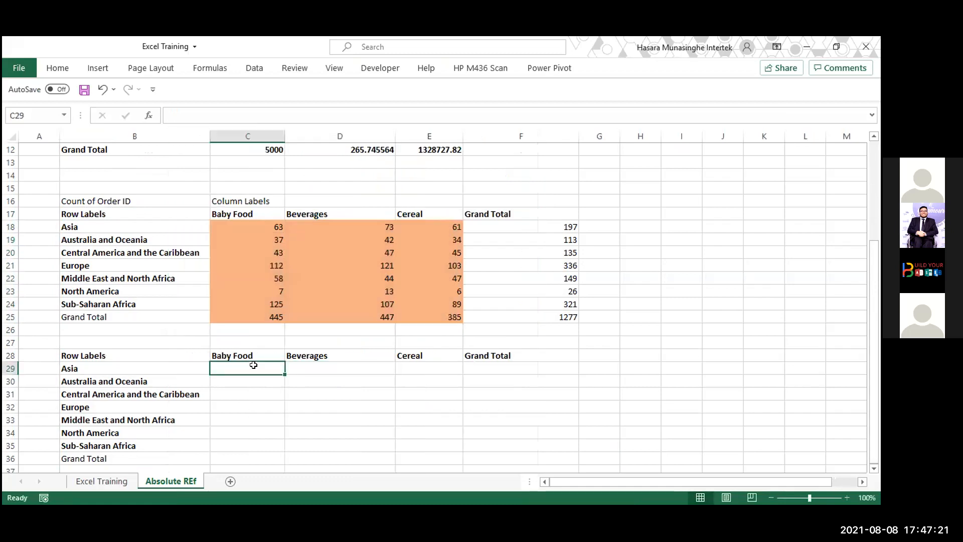
{"action": "type", "text": "="}
{"action": "left_click", "coordinate": [247, 225]}
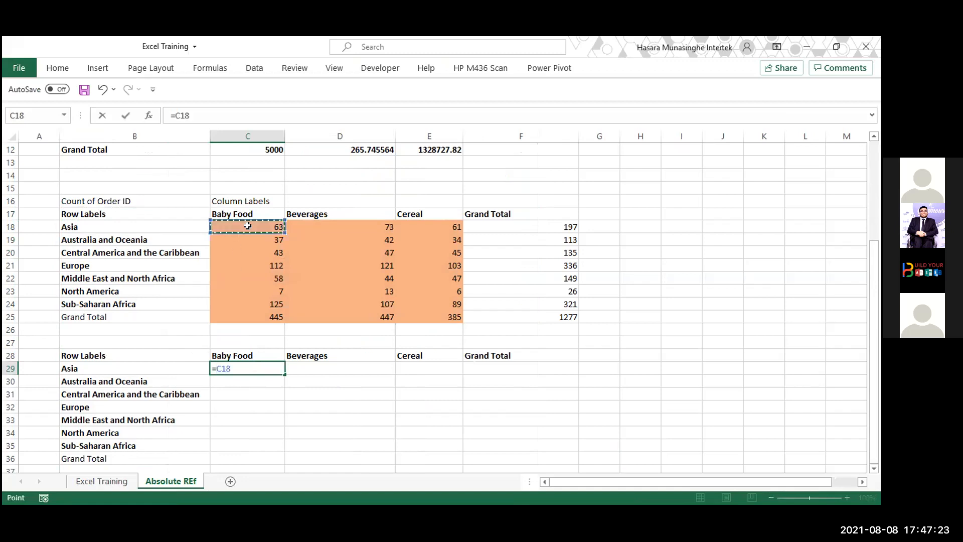
{"action": "type", "text": "/"}
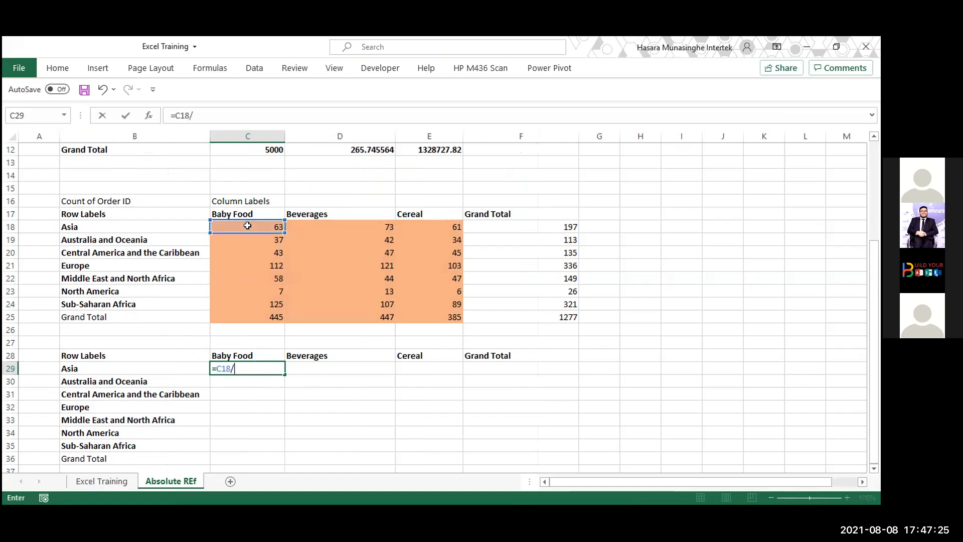
{"action": "left_click", "coordinate": [567, 226]}
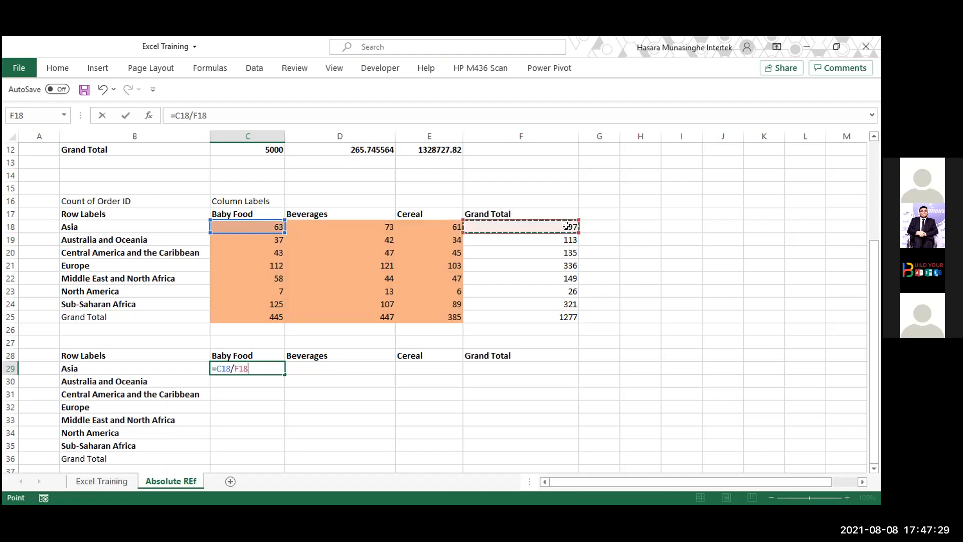
{"action": "key", "text": "Return"}
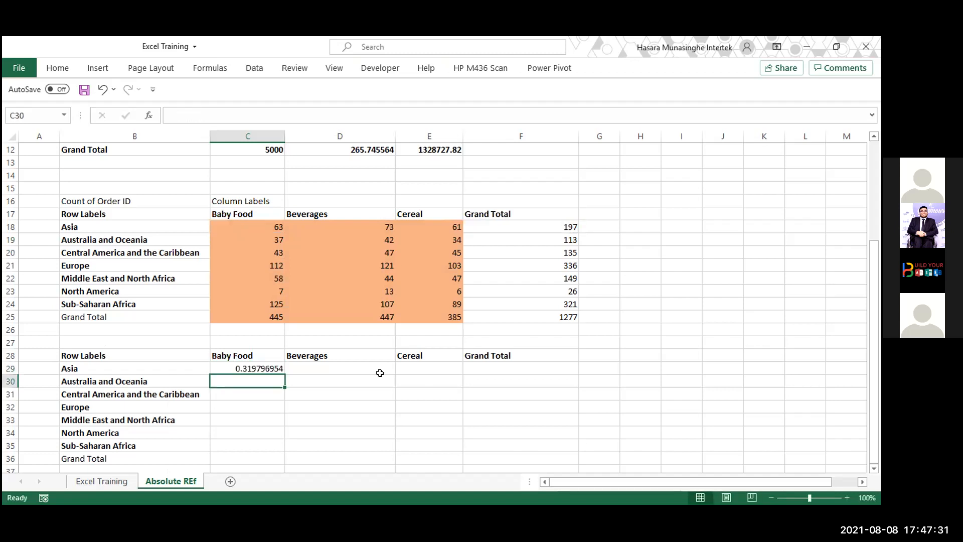
Step: Fill the C29 formula across to E29, and extend it through the whole range C29:E35
{"action": "left_click", "coordinate": [273, 365]}
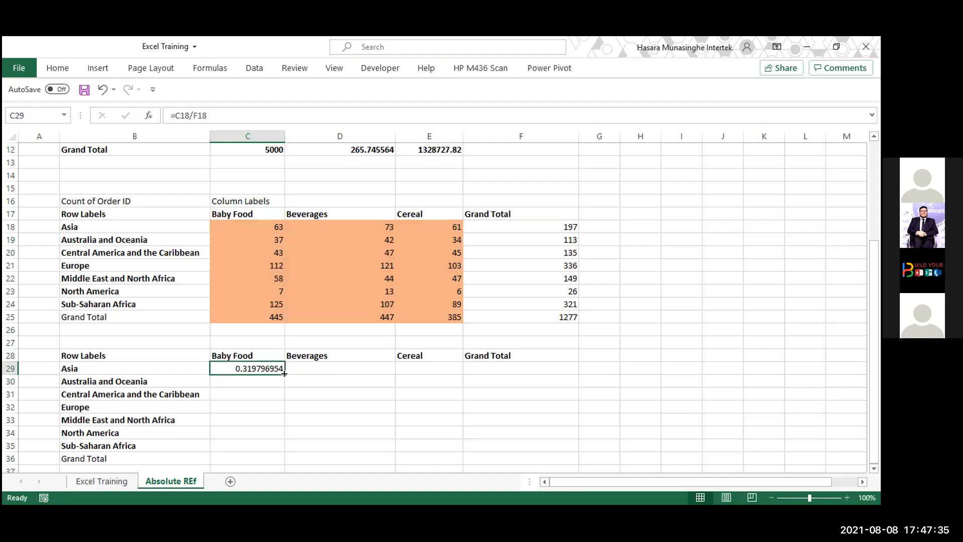
{"action": "left_click_drag", "start_coordinate": [284, 373], "coordinate": [439, 371]}
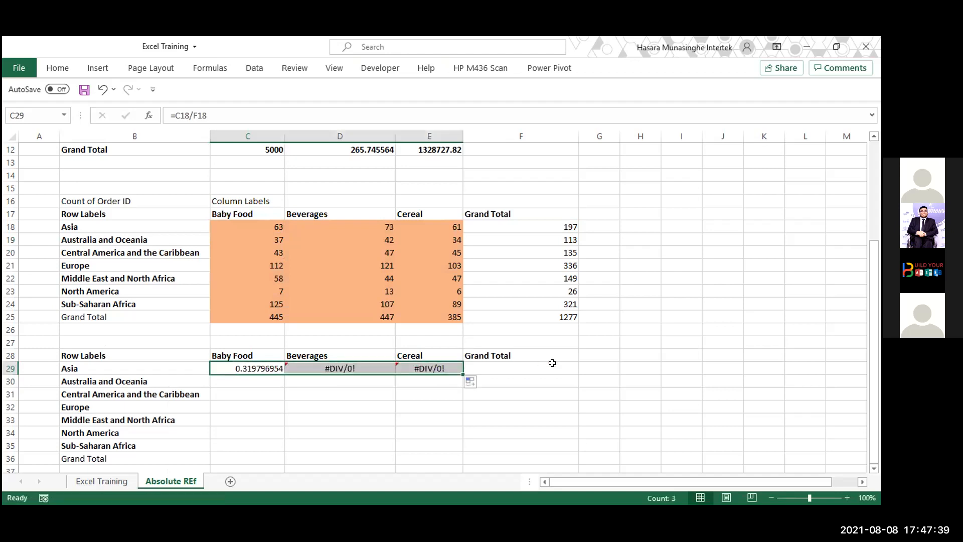
{"action": "left_click", "coordinate": [535, 362]}
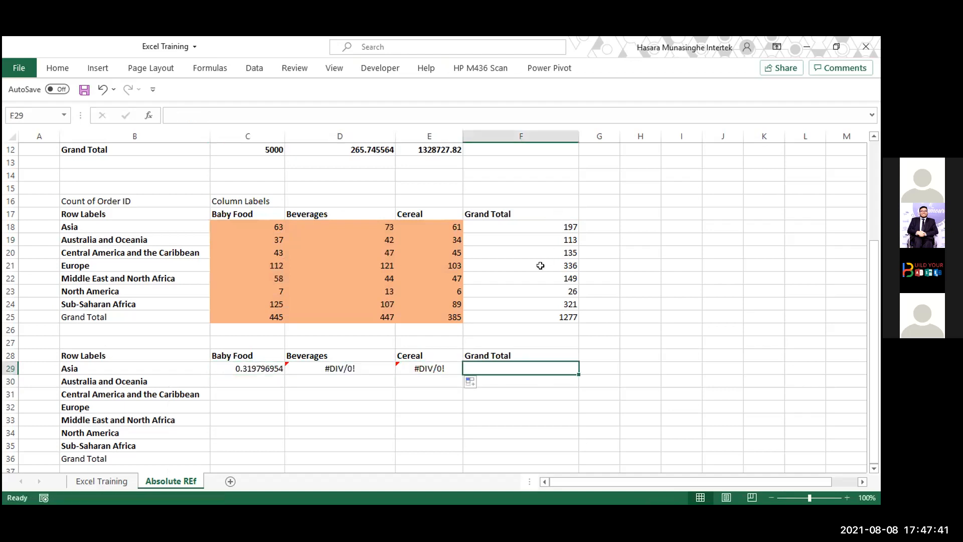
{"action": "left_click", "coordinate": [247, 375]}
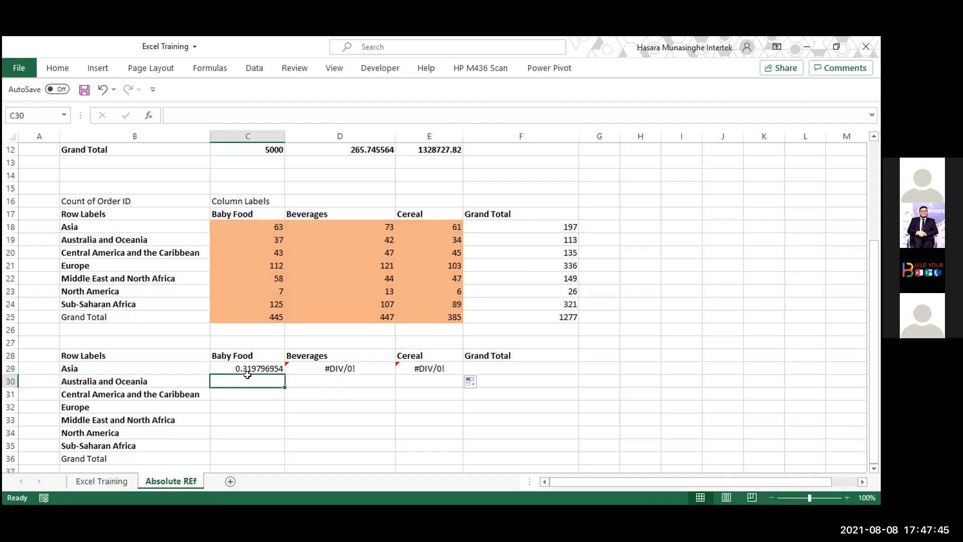
{"action": "left_click", "coordinate": [248, 363]}
{"action": "left_click_drag", "start_coordinate": [283, 372], "coordinate": [284, 448]}
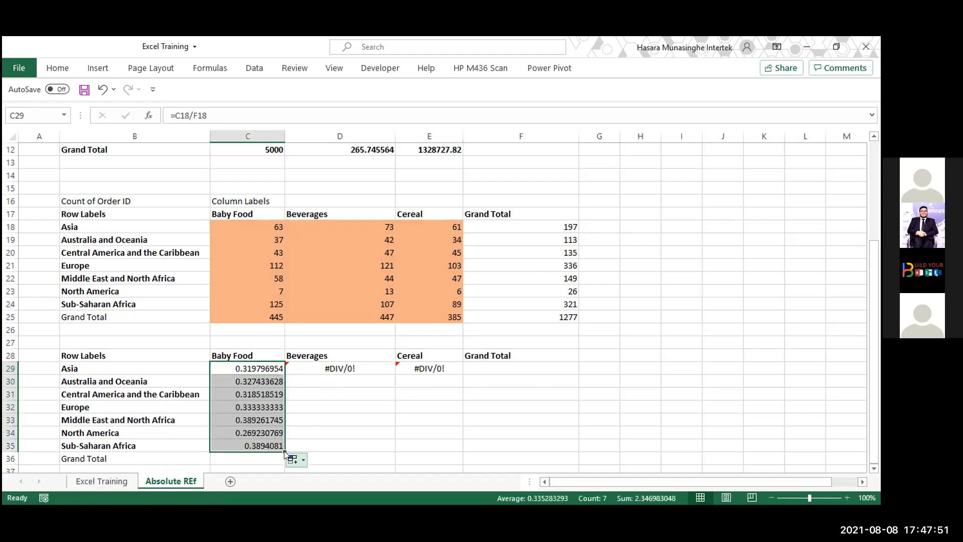
{"action": "left_click_drag", "start_coordinate": [280, 448], "coordinate": [470, 432]}
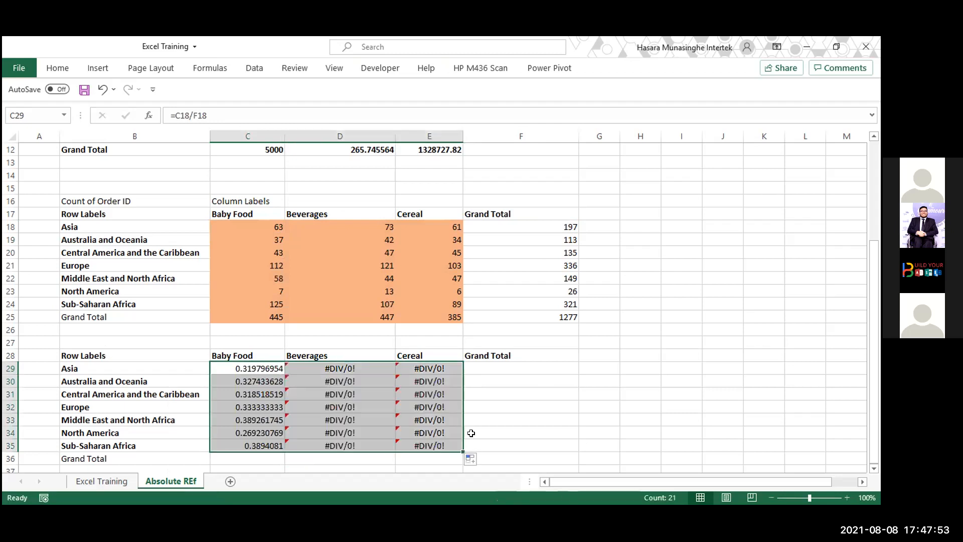
Step: Compare the references in C29, C30 and D29 with the order counts and Grand Total cells they point to in row 18
{"action": "left_click", "coordinate": [667, 355]}
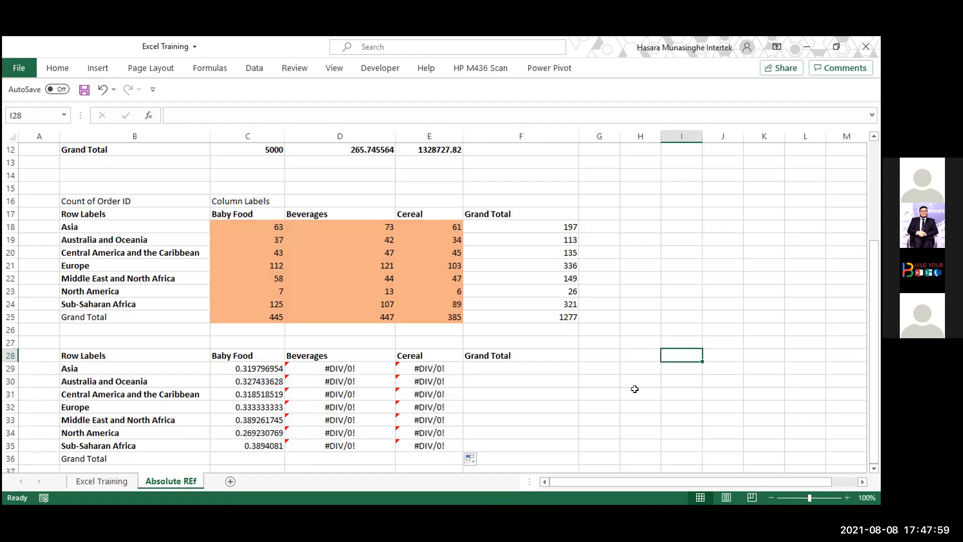
{"action": "left_click", "coordinate": [266, 373]}
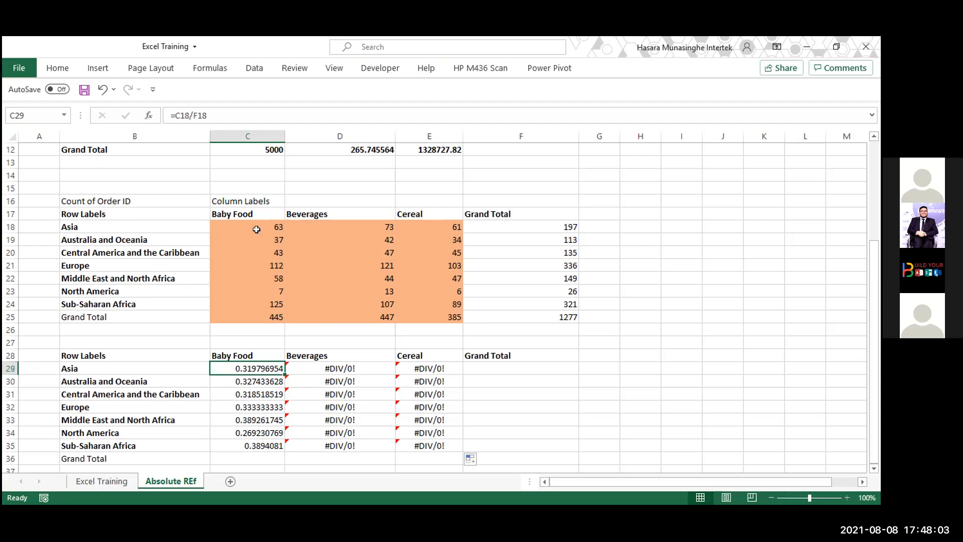
{"action": "left_click", "coordinate": [274, 249]}
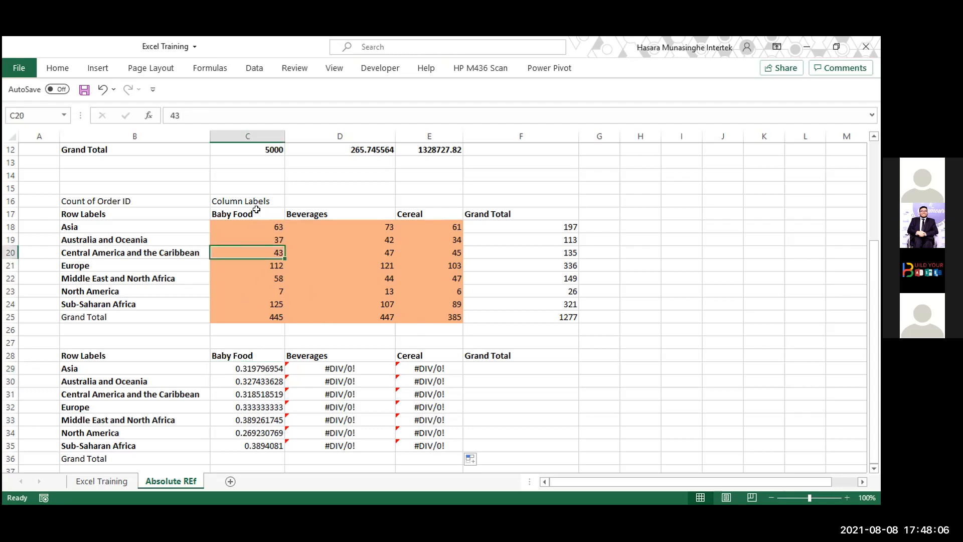
{"action": "left_click", "coordinate": [256, 381]}
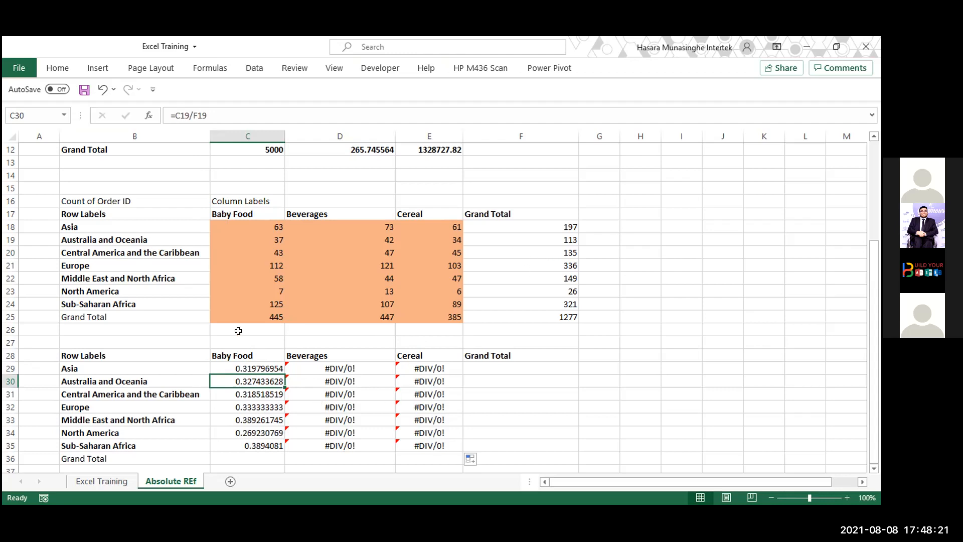
{"action": "left_click", "coordinate": [336, 365]}
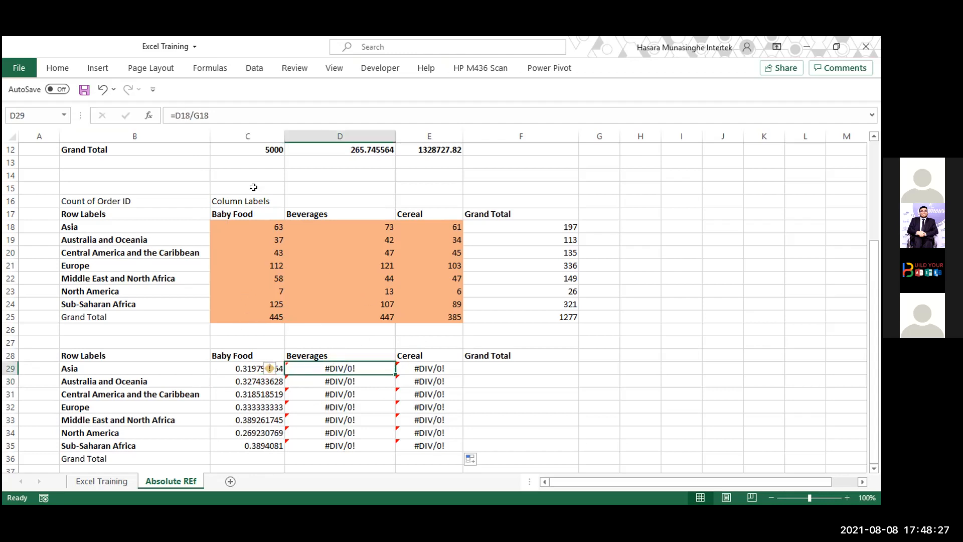
{"action": "left_click", "coordinate": [349, 224]}
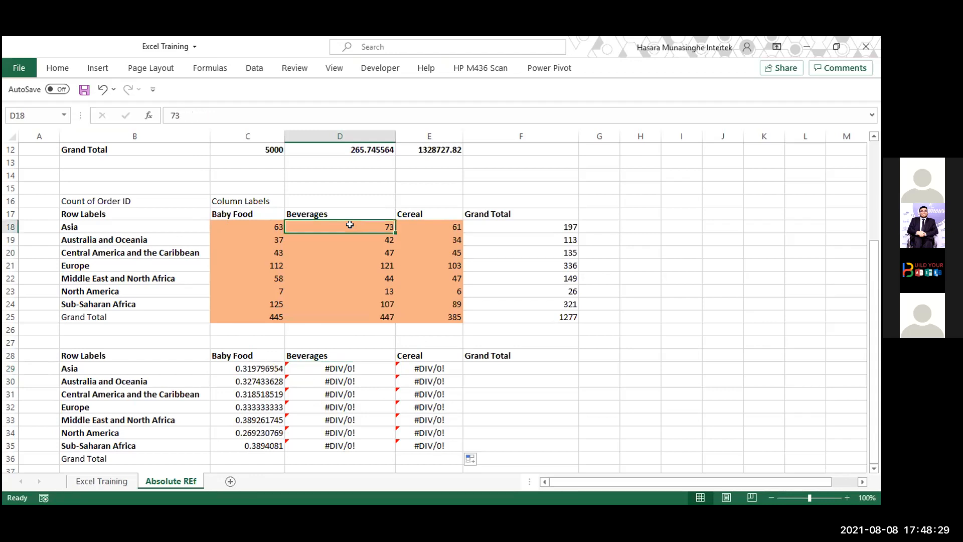
{"action": "left_click", "coordinate": [601, 227]}
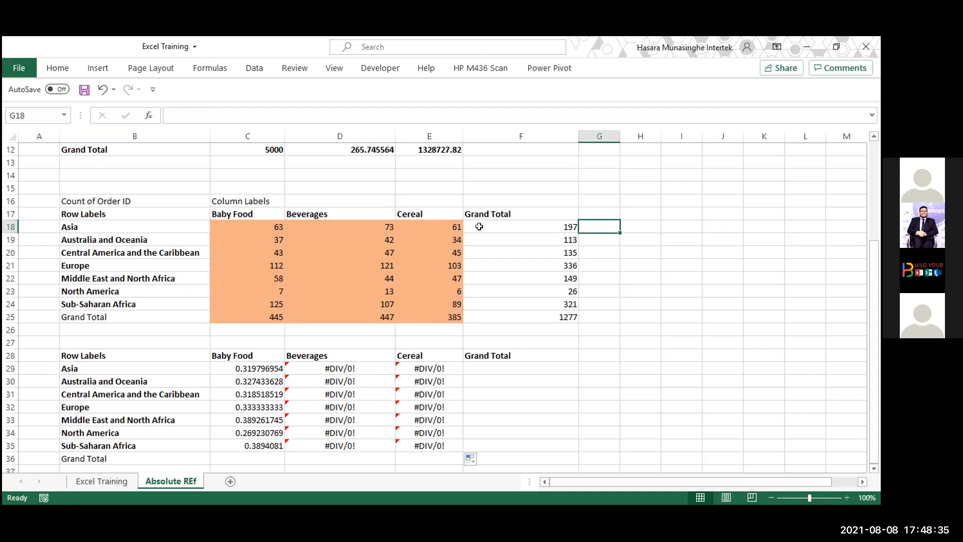
{"action": "left_click", "coordinate": [515, 227]}
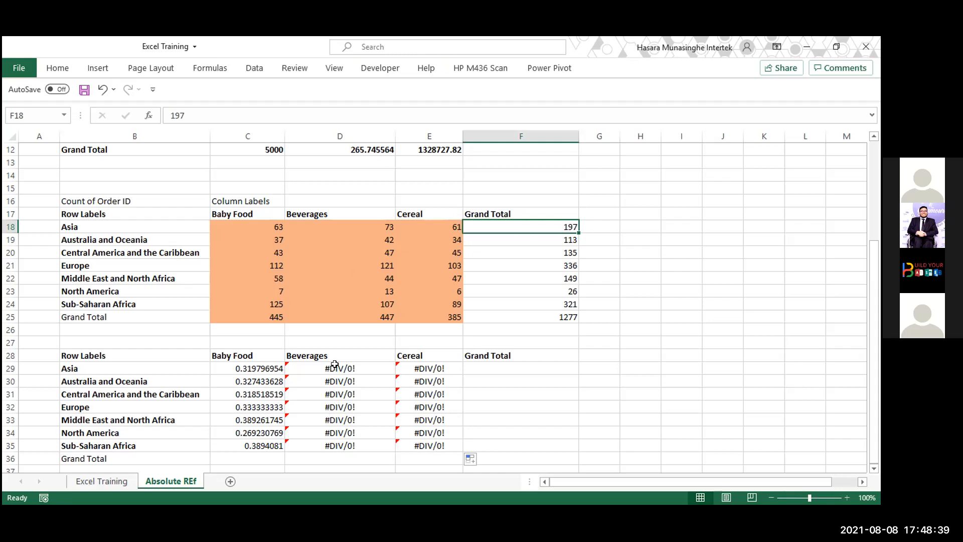
Step: Change the formula in C29 to =C18/$F$18 and fill it through the whole range C29:E35
{"action": "left_click", "coordinate": [257, 372]}
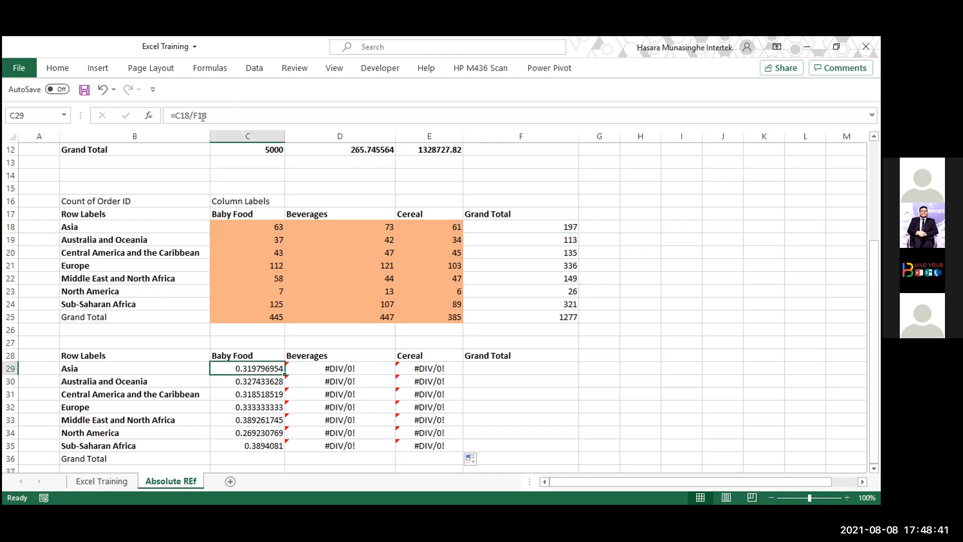
{"action": "left_click", "coordinate": [202, 115]}
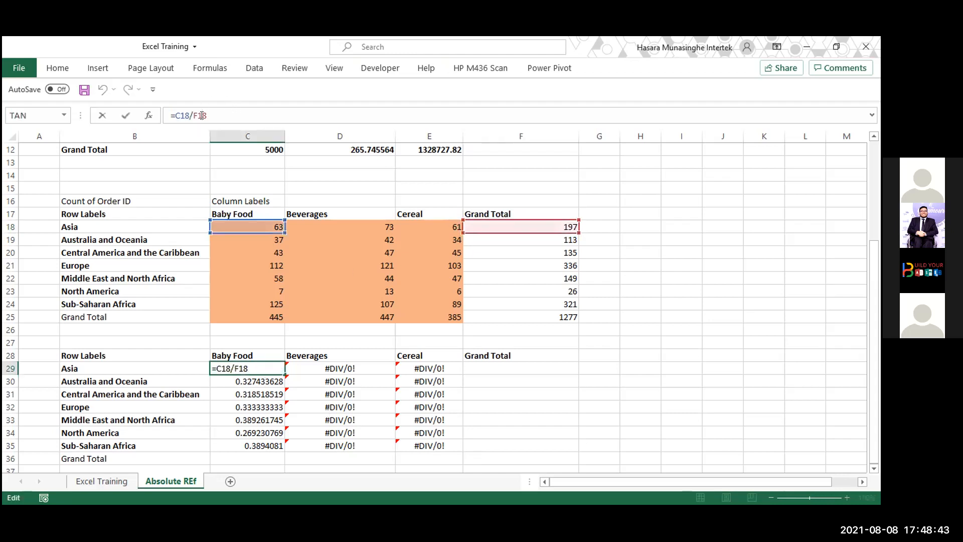
{"action": "key", "text": "F4"}
{"action": "key", "text": "Return"}
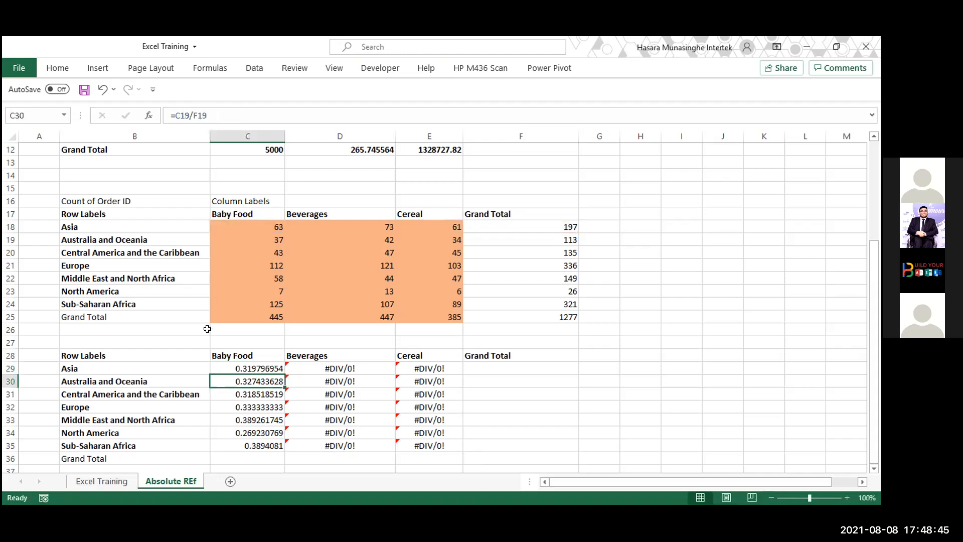
{"action": "left_click", "coordinate": [256, 367]}
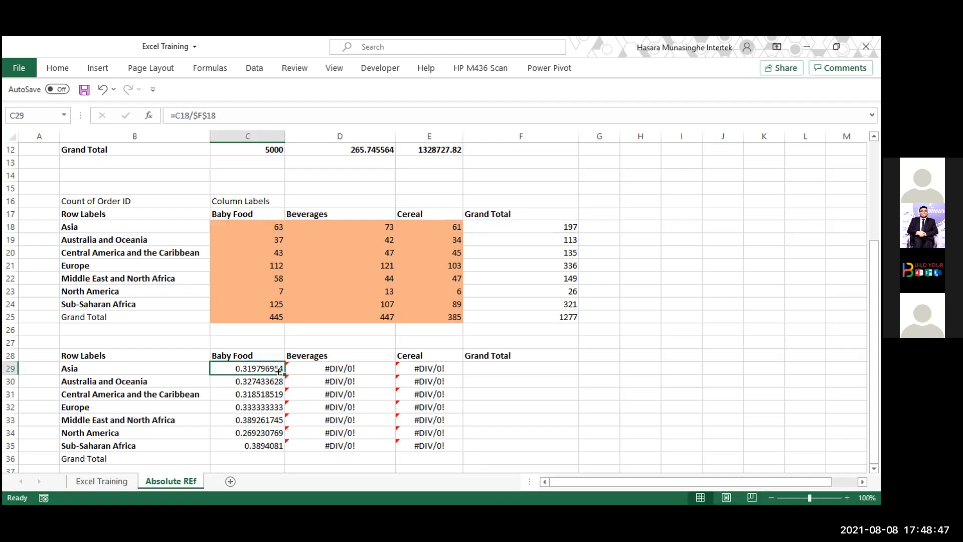
{"action": "left_click_drag", "start_coordinate": [280, 371], "coordinate": [453, 445]}
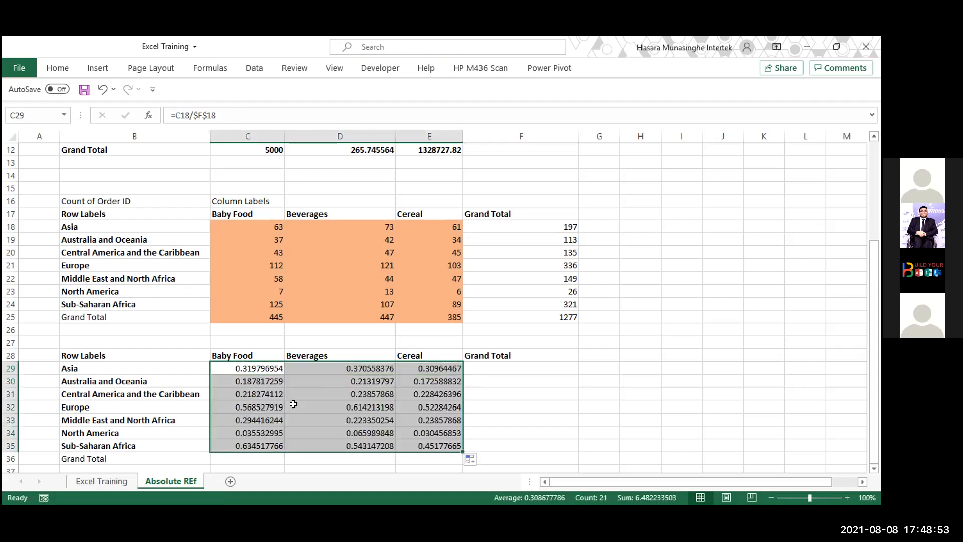
Step: Examine the Asia ratios, the other regions' ratios and the cells referenced by the formula in C30
{"action": "left_click", "coordinate": [257, 369]}
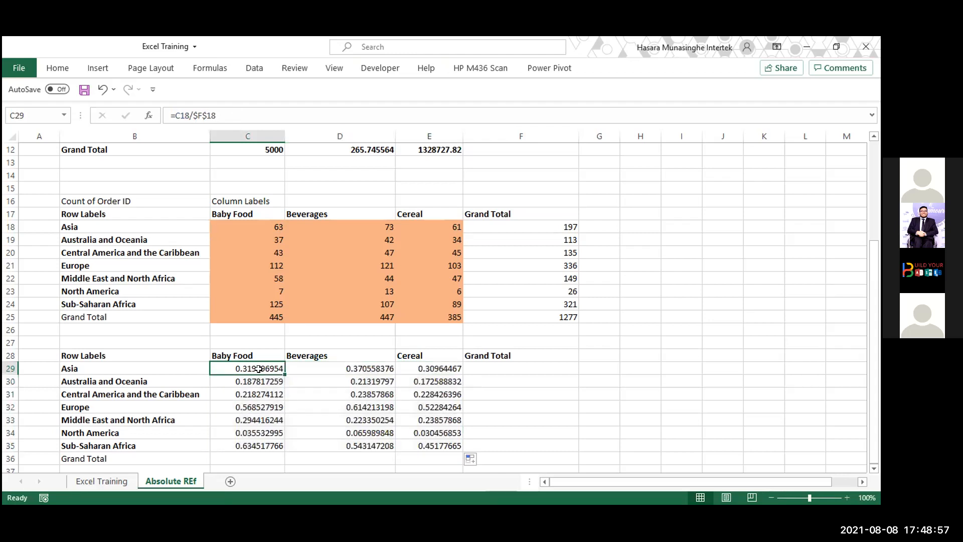
{"action": "left_click_drag", "start_coordinate": [276, 368], "coordinate": [452, 373]}
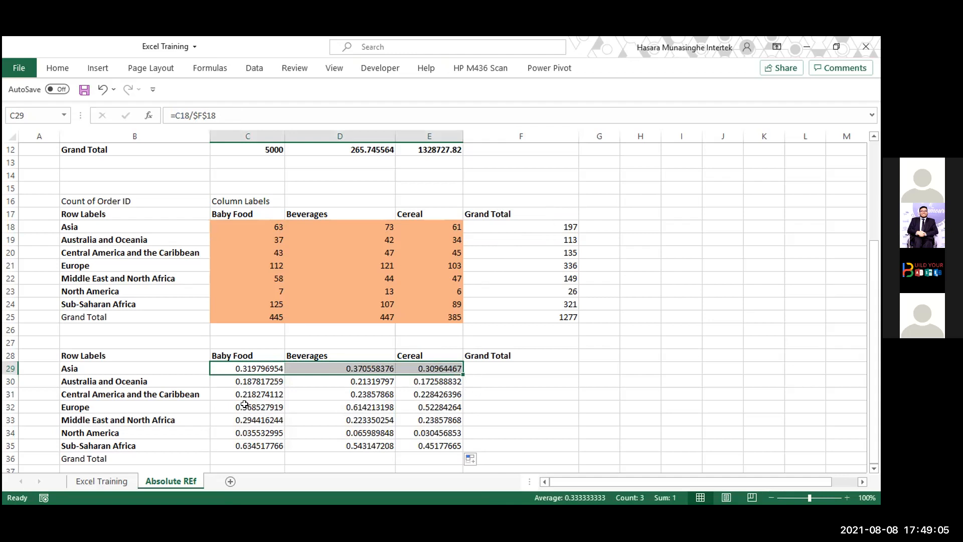
{"action": "left_click_drag", "start_coordinate": [247, 381], "coordinate": [440, 408]}
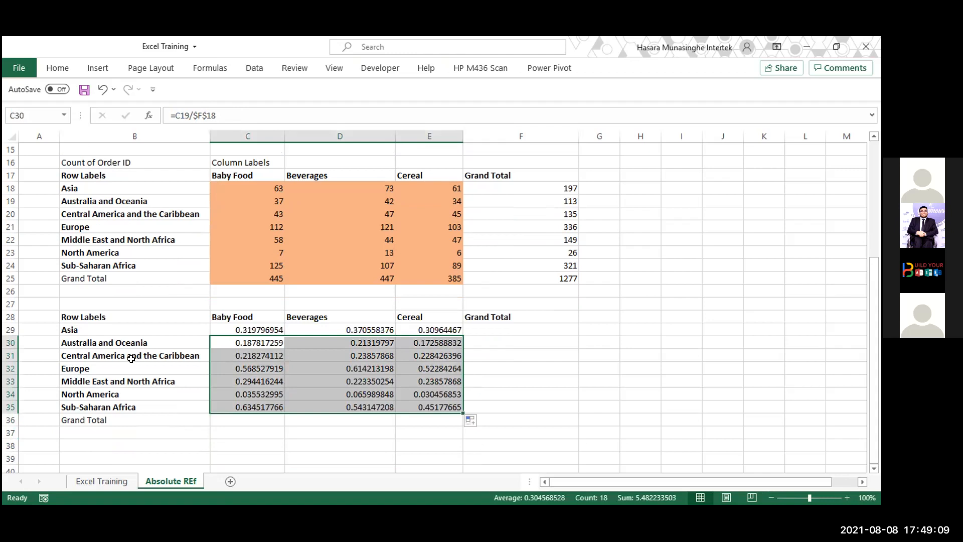
{"action": "left_click", "coordinate": [256, 343]}
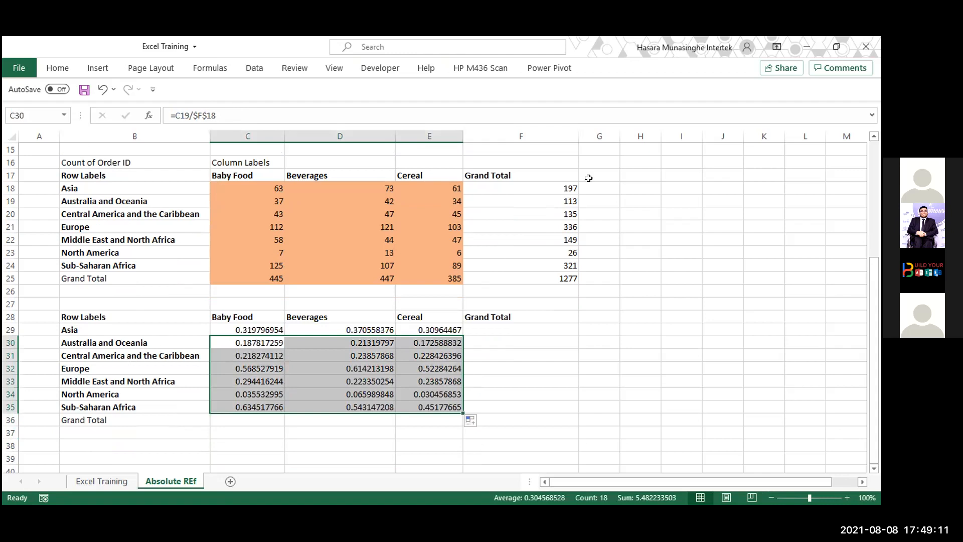
{"action": "left_click", "coordinate": [196, 114]}
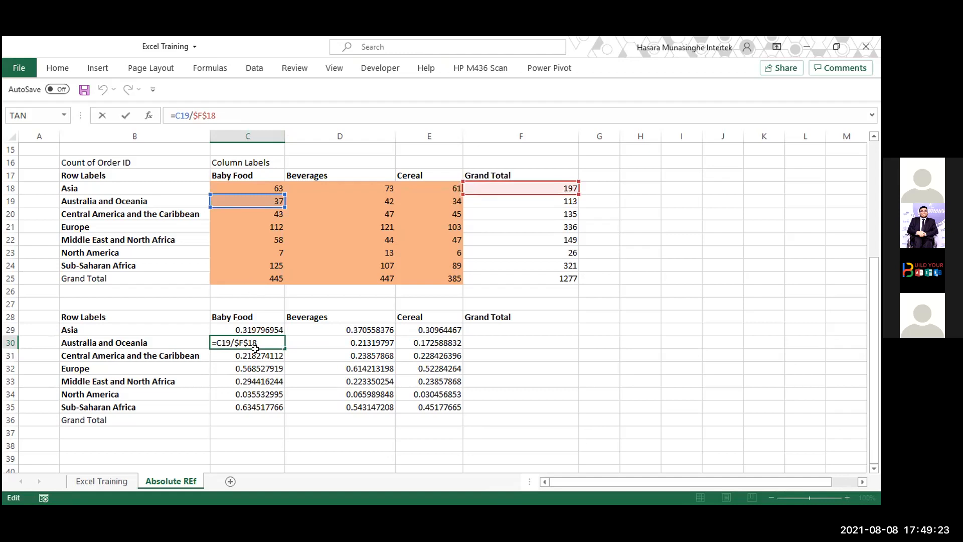
{"action": "key", "text": "ctrl+Return"}
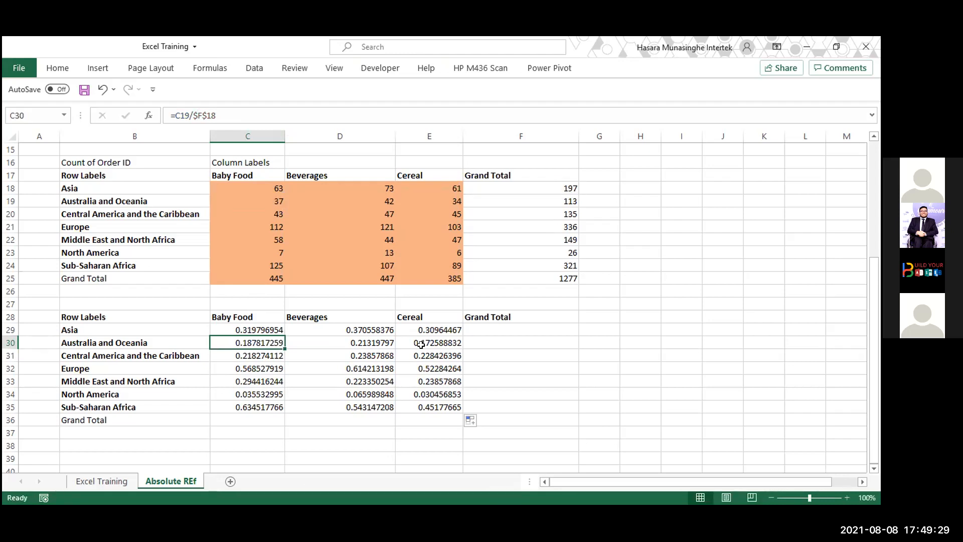
Step: Highlight row 18 and the Grand Total column F to examine the row and column parts of the reference
{"action": "left_click", "coordinate": [640, 352]}
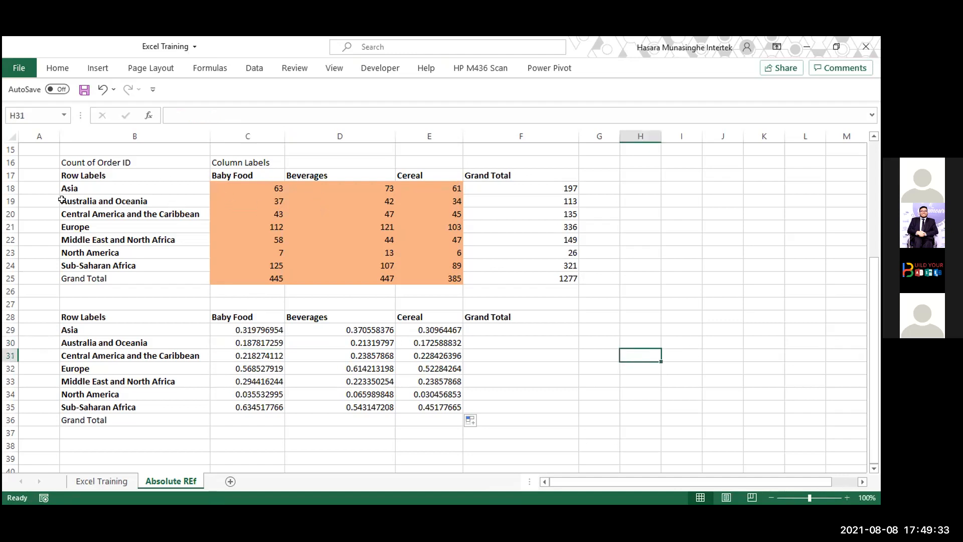
{"action": "left_click", "coordinate": [10, 187]}
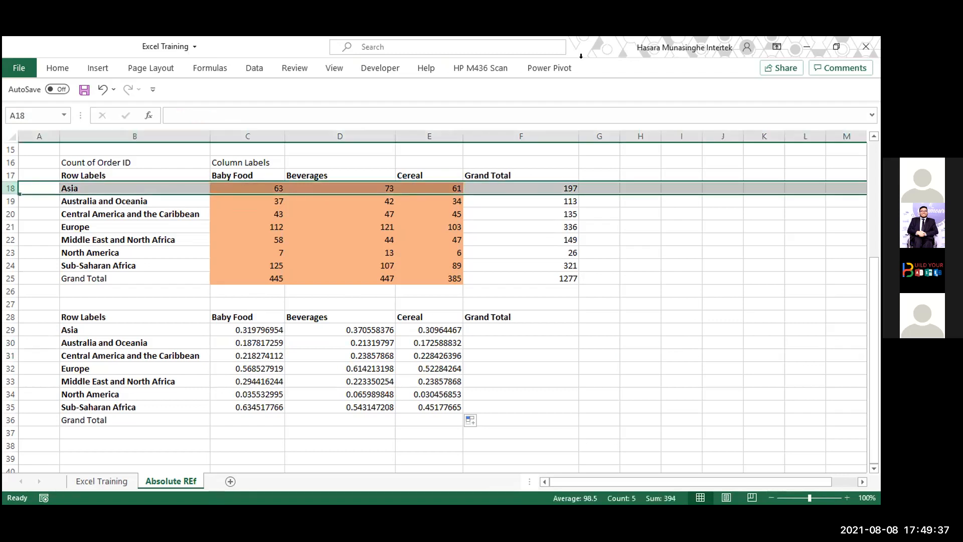
{"action": "left_click", "coordinate": [585, 249]}
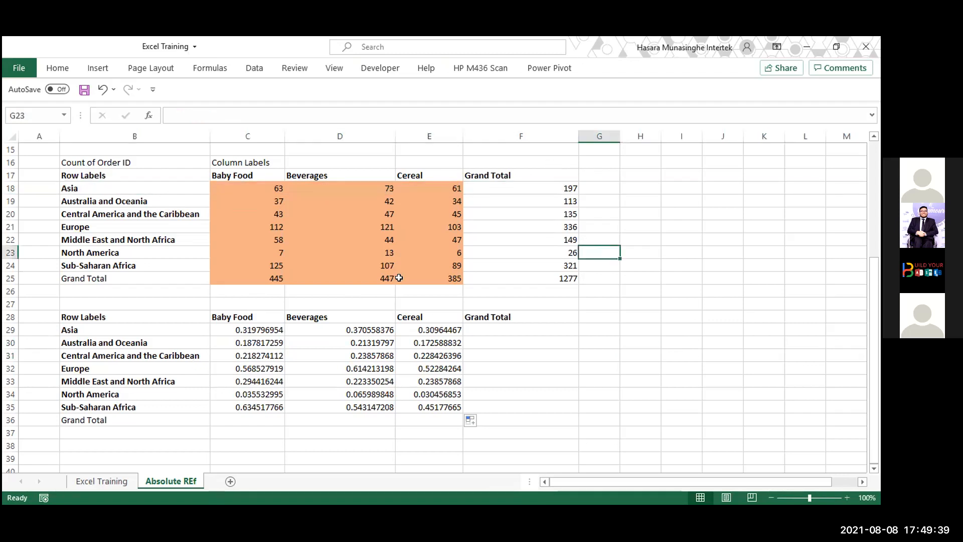
{"action": "left_click", "coordinate": [546, 130]}
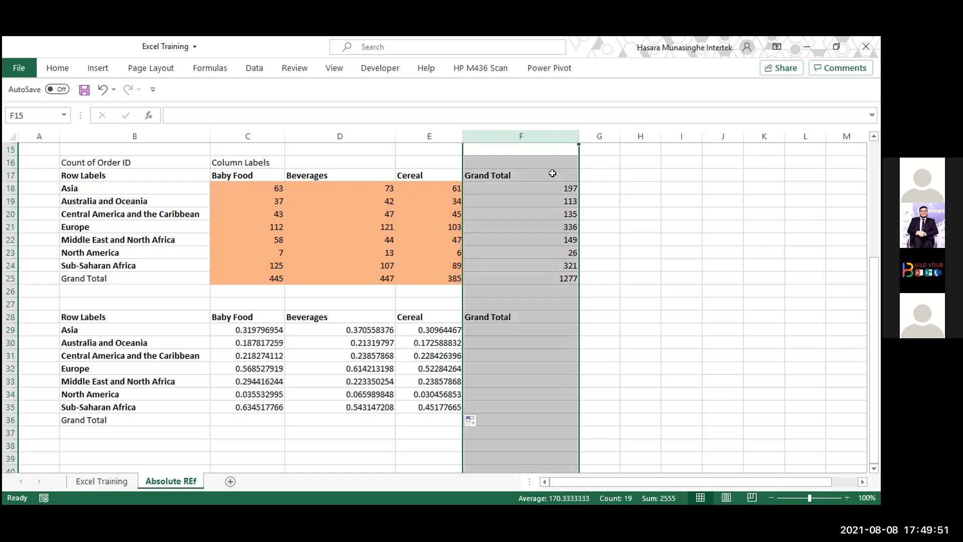
{"action": "left_click_drag", "start_coordinate": [546, 172], "coordinate": [851, 168]}
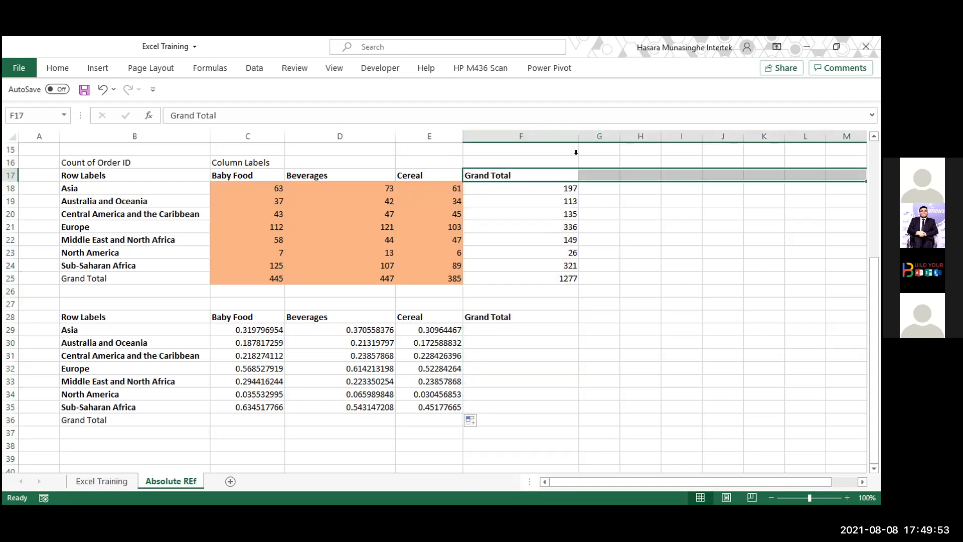
{"action": "left_click_drag", "start_coordinate": [539, 132], "coordinate": [546, 250]}
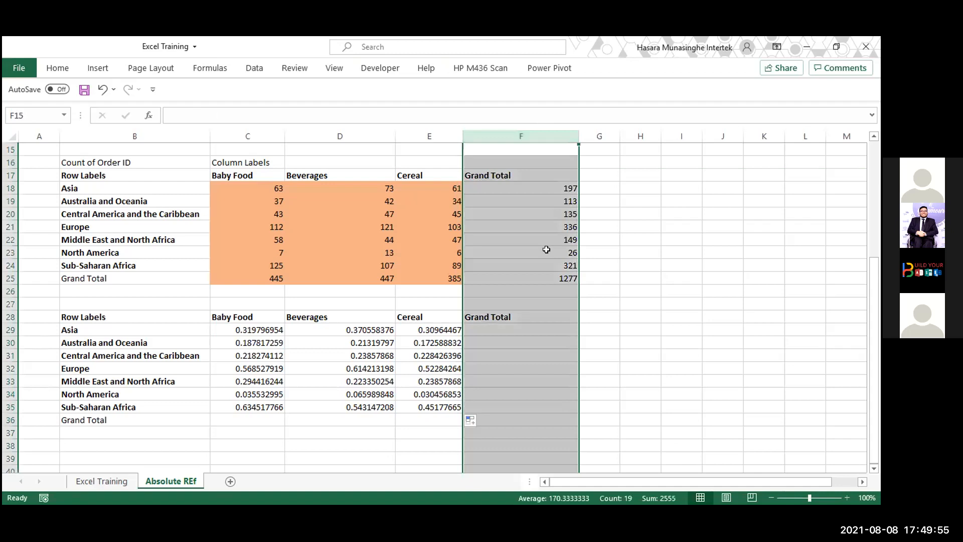
{"action": "left_click", "coordinate": [582, 318]}
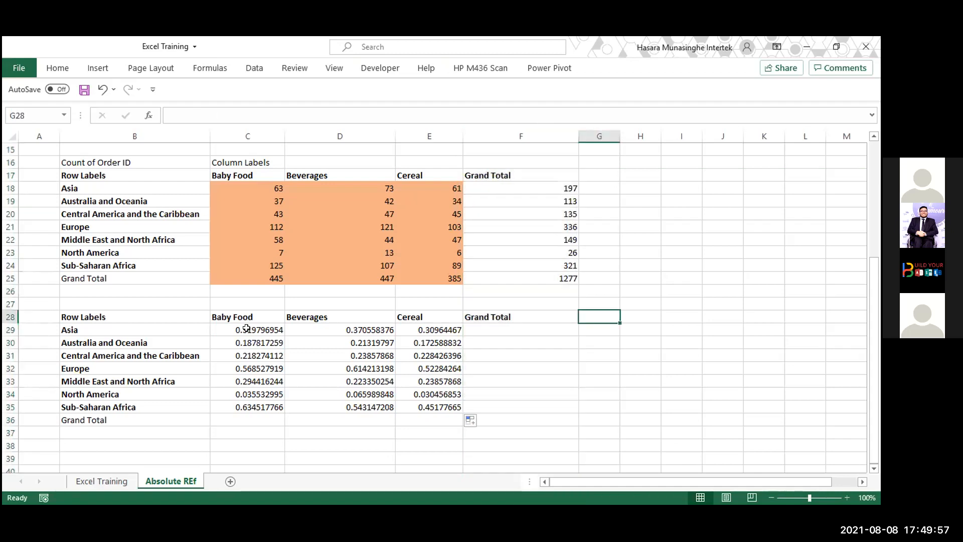
Step: Change the formula in C29 to =C18/$F18, fill it down to C35 and check the references in C30
{"action": "left_click", "coordinate": [246, 329]}
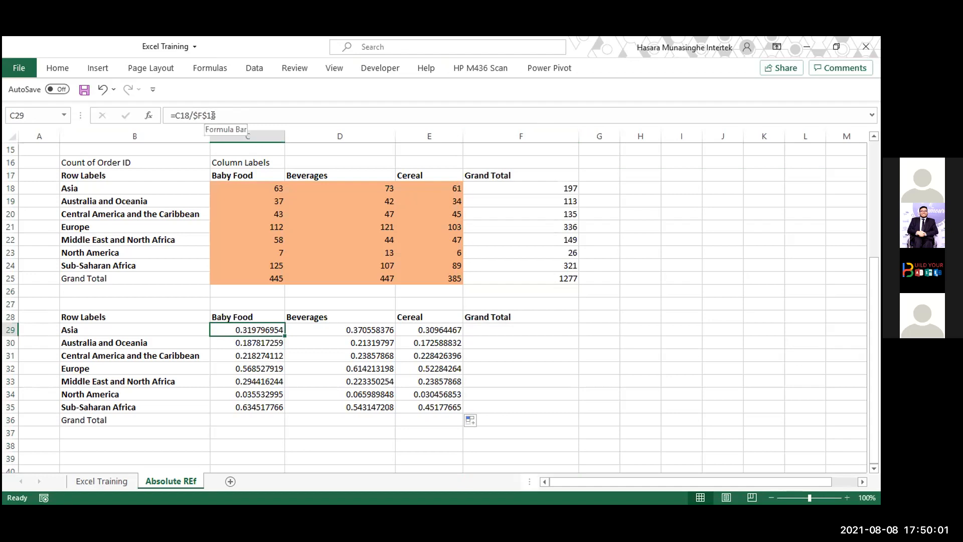
{"action": "key", "text": "F2"}
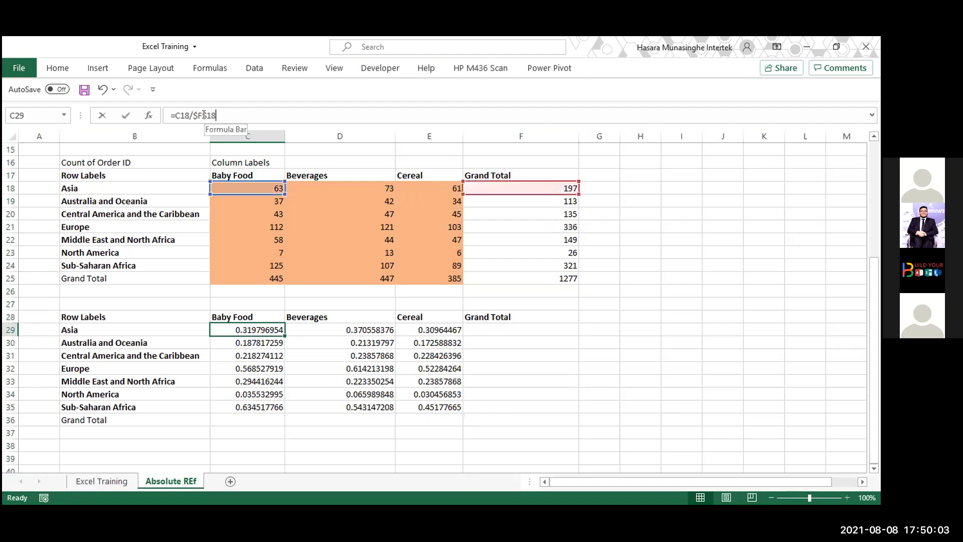
{"action": "left_click", "coordinate": [204, 115]}
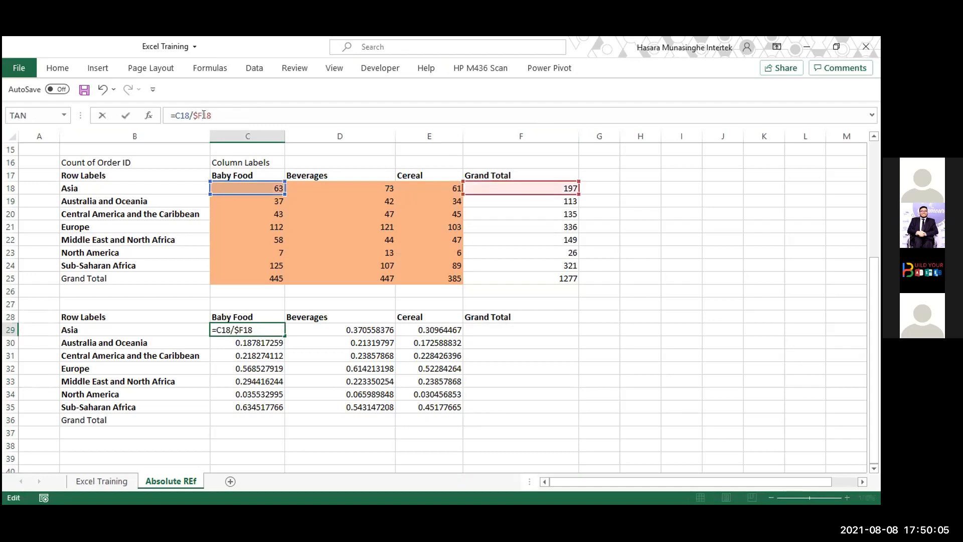
{"action": "key", "text": "Return"}
{"action": "left_click", "coordinate": [243, 326]}
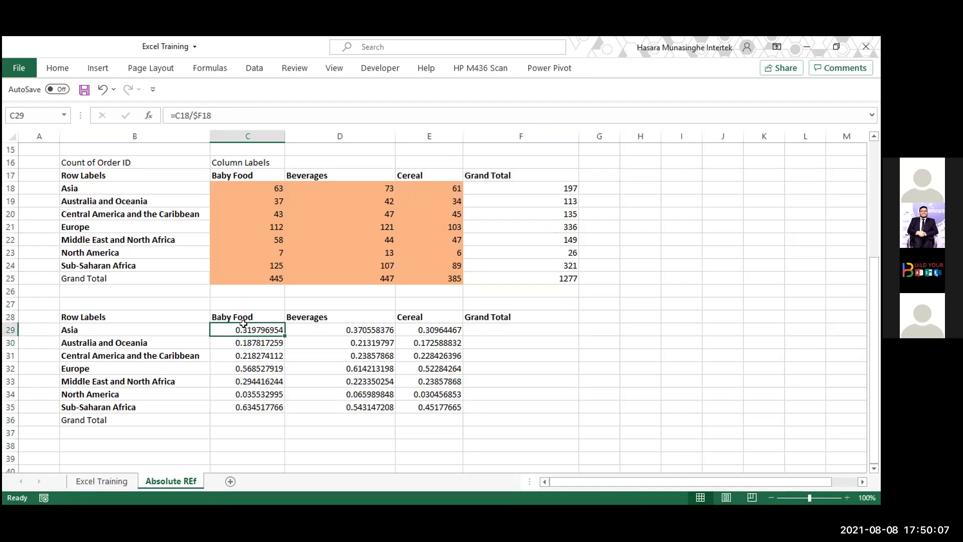
{"action": "left_click_drag", "start_coordinate": [279, 332], "coordinate": [279, 410]}
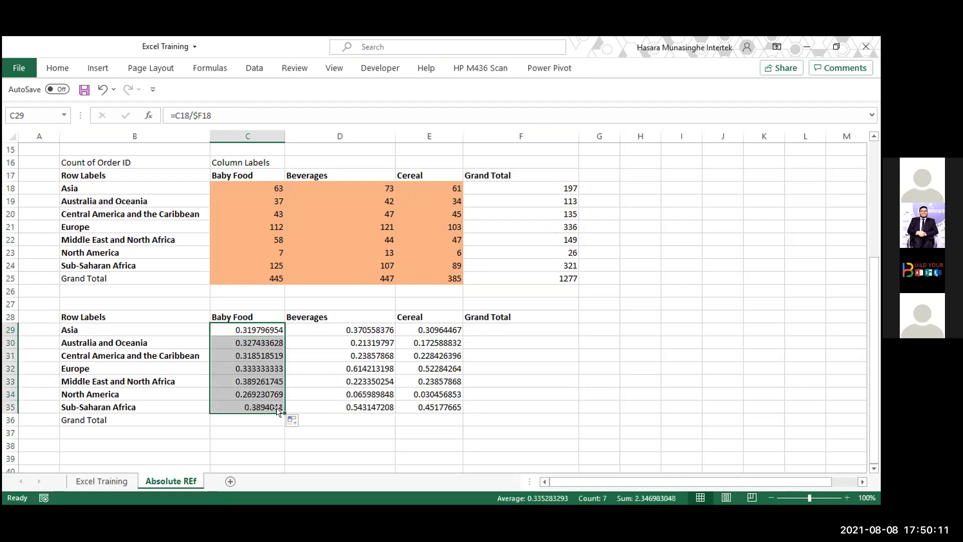
{"action": "left_click", "coordinate": [252, 341]}
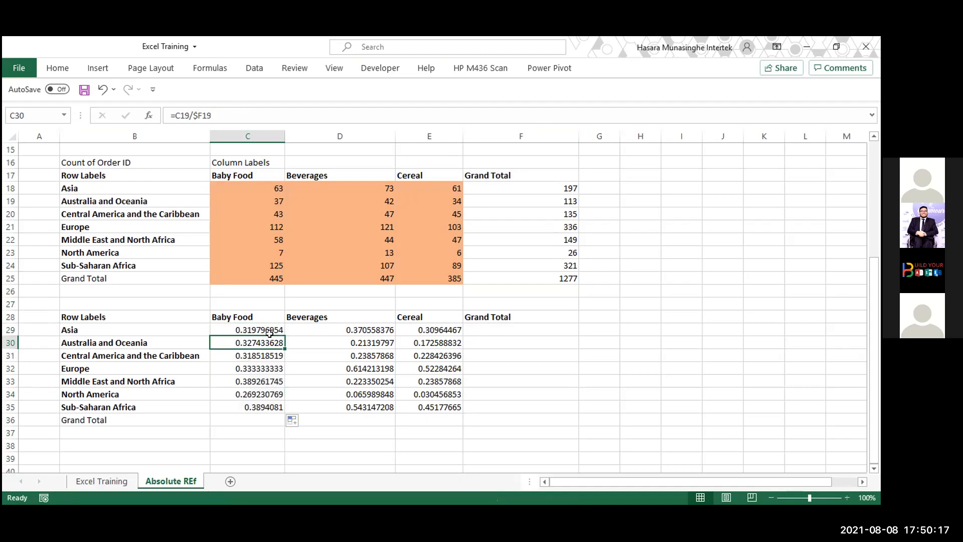
Step: Format the ratios in C29:E35 as percentages without decimals
{"action": "left_click_drag", "start_coordinate": [259, 327], "coordinate": [445, 409]}
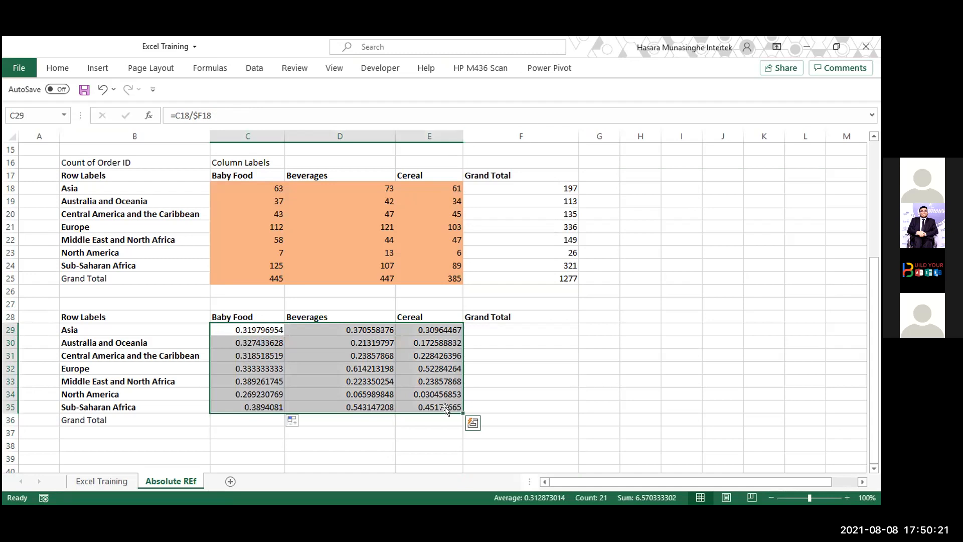
{"action": "key", "text": "ctrl+shift+5"}
{"action": "left_click", "coordinate": [582, 380]}
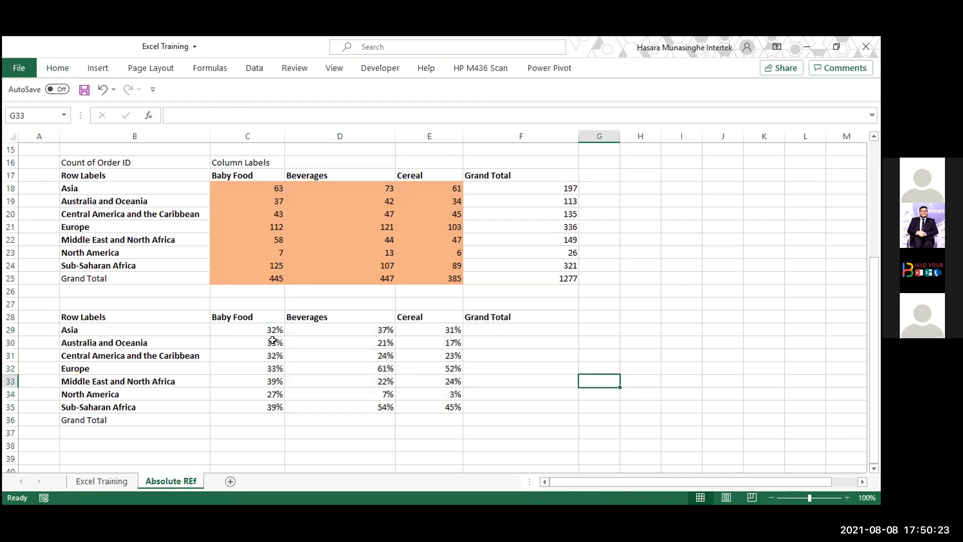
{"action": "left_click", "coordinate": [259, 329]}
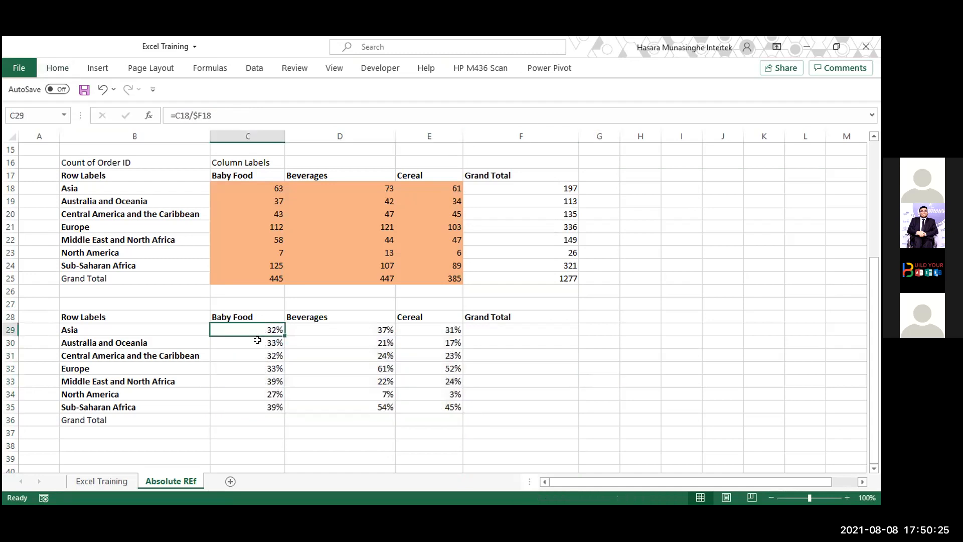
Step: Examine the Baby Food percentages in C29:C35 and the cells referenced by the formulas in C30 and C33
{"action": "left_click", "coordinate": [256, 341]}
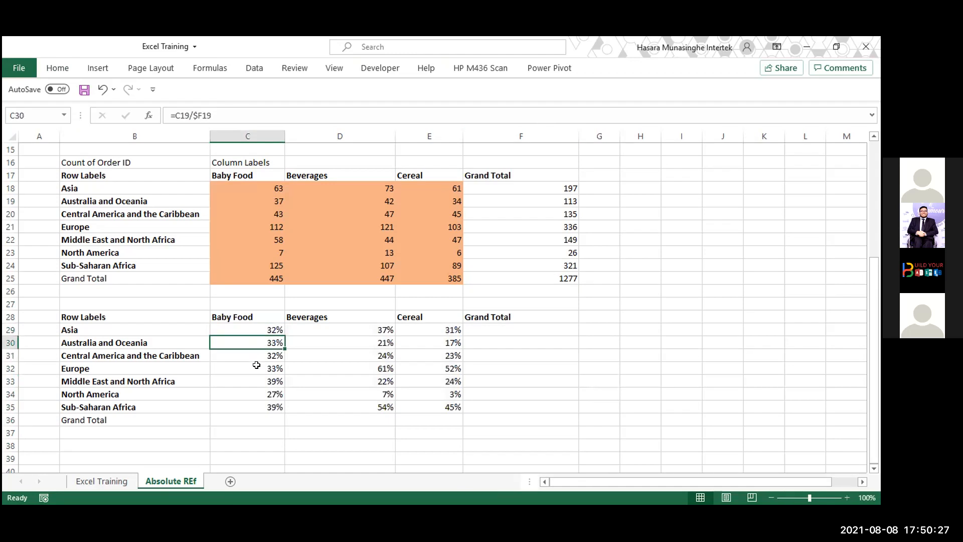
{"action": "left_click", "coordinate": [257, 365]}
{"action": "left_click_drag", "start_coordinate": [257, 325], "coordinate": [256, 403]}
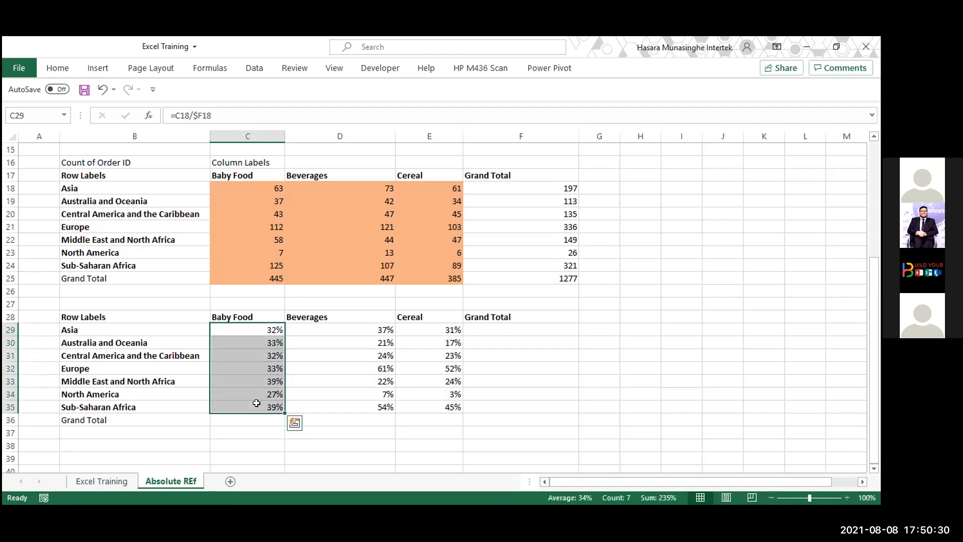
{"action": "left_click", "coordinate": [259, 329]}
{"action": "key", "text": "Down"}
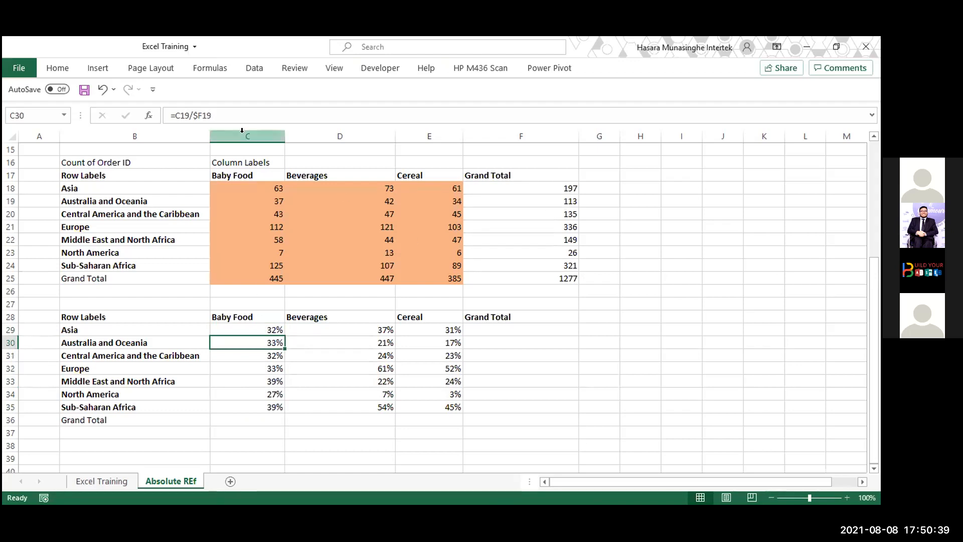
{"action": "left_click", "coordinate": [196, 115]}
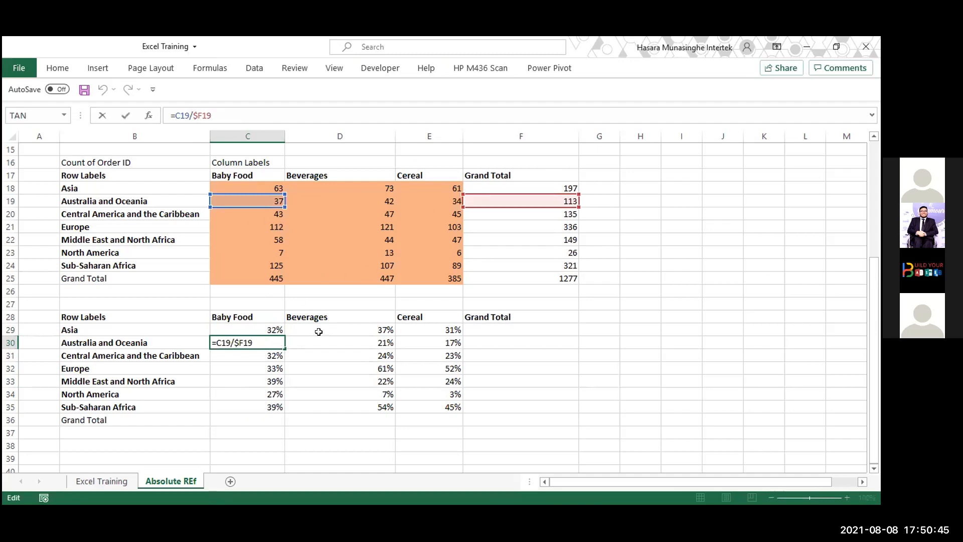
{"action": "left_click", "coordinate": [263, 380]}
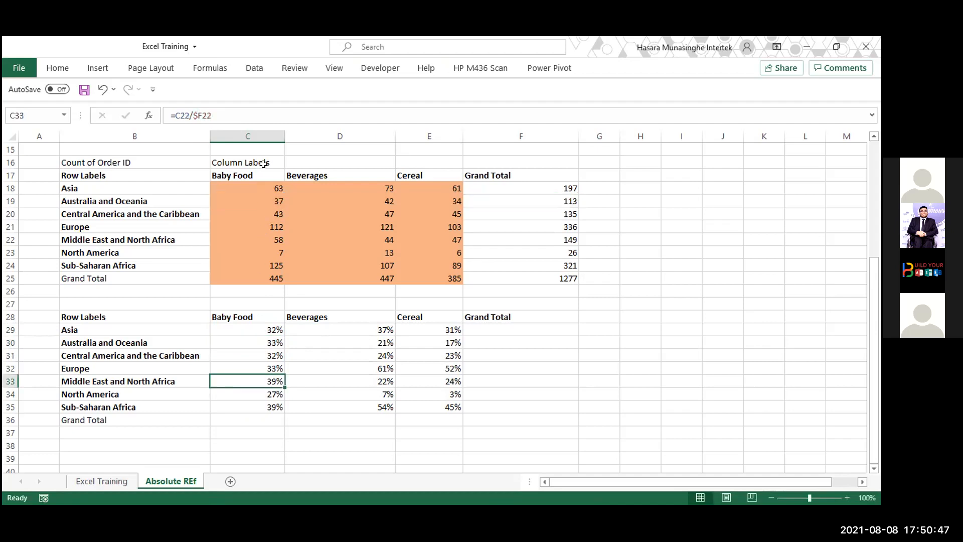
{"action": "left_click", "coordinate": [192, 115]}
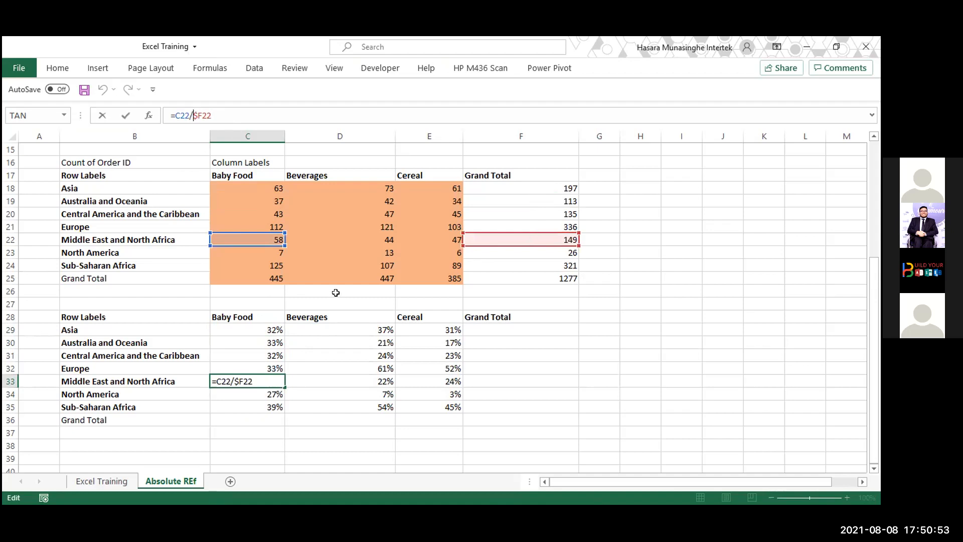
{"action": "left_click", "coordinate": [260, 395]}
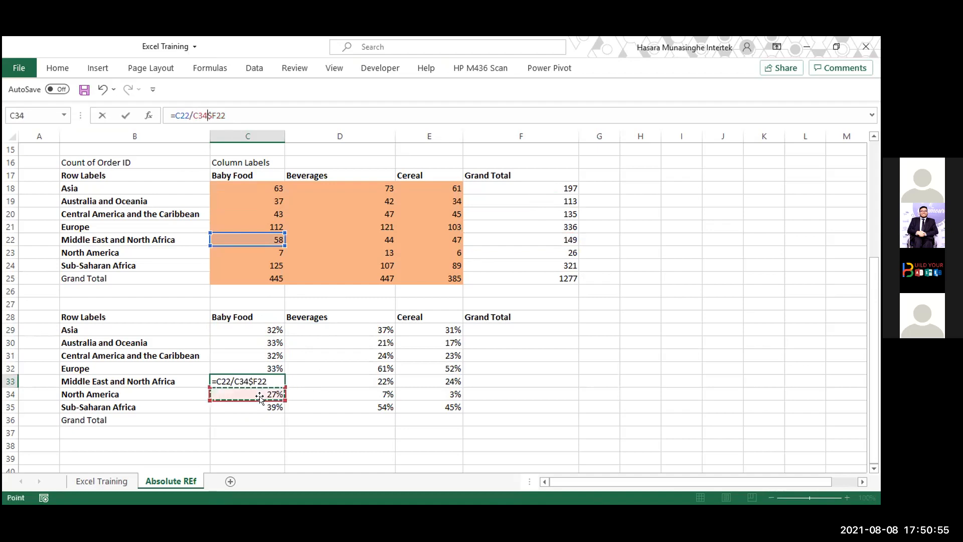
{"action": "key", "text": "Escape"}
{"action": "left_click", "coordinate": [367, 416]}
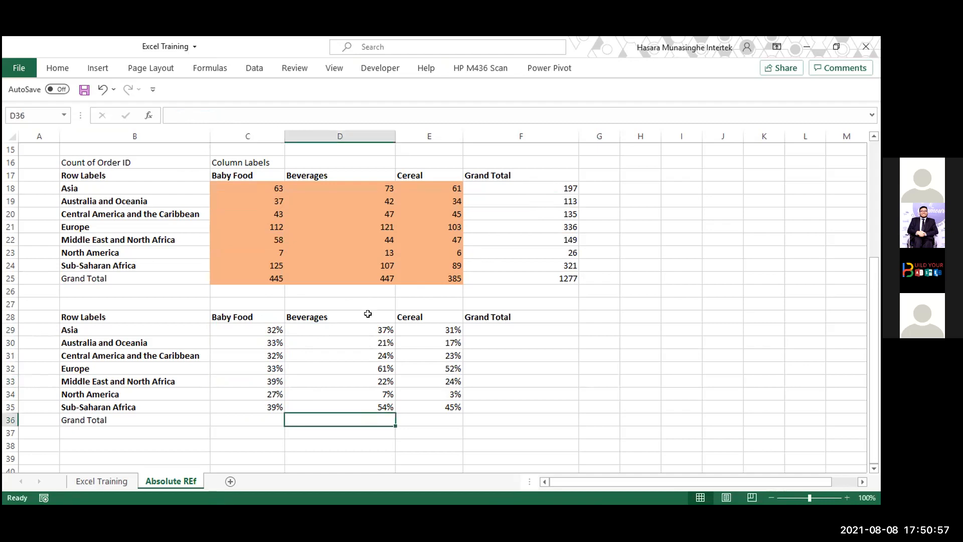
Step: Try to change the formula in D30 to =D19/$F18 and fill it up to D29
{"action": "left_click", "coordinate": [367, 340]}
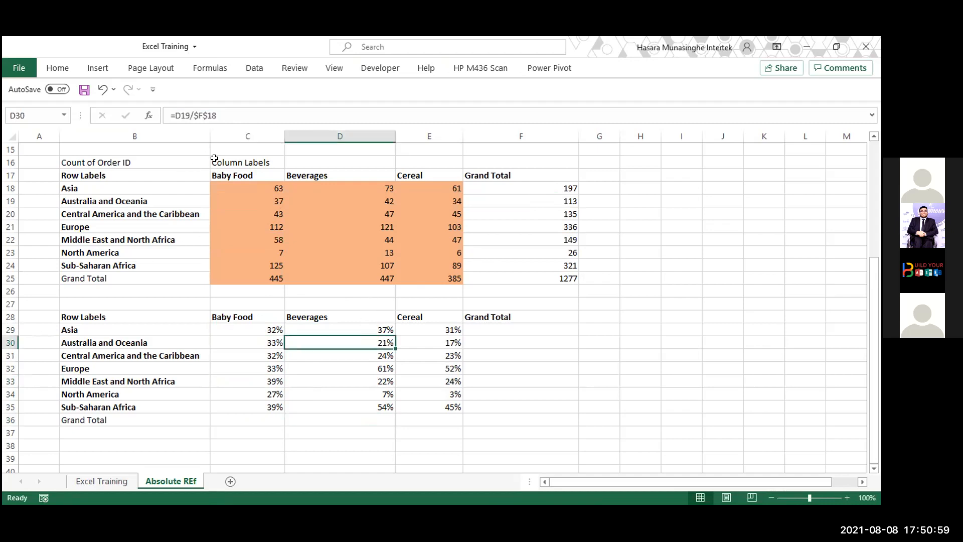
{"action": "left_click", "coordinate": [203, 115]}
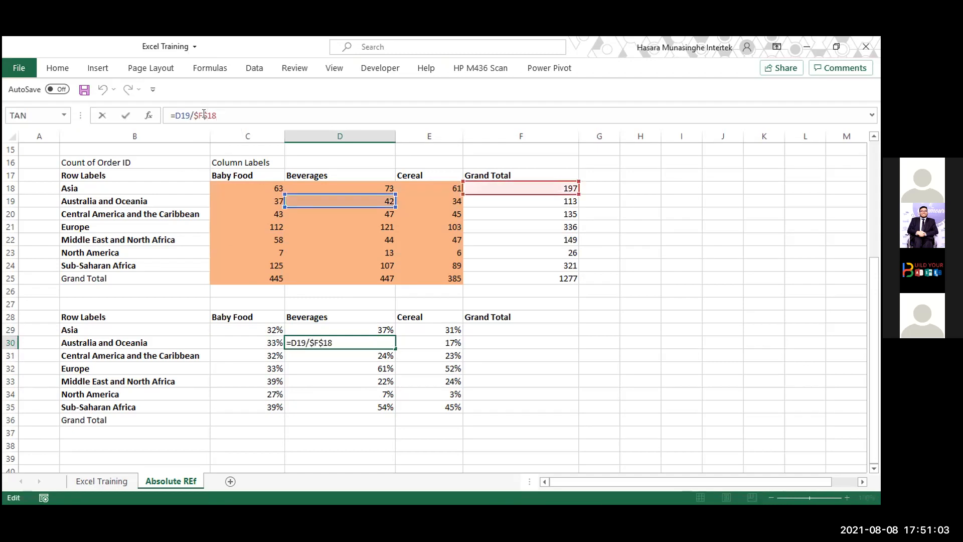
{"action": "key", "text": "BackSpace"}
{"action": "key", "text": "Return"}
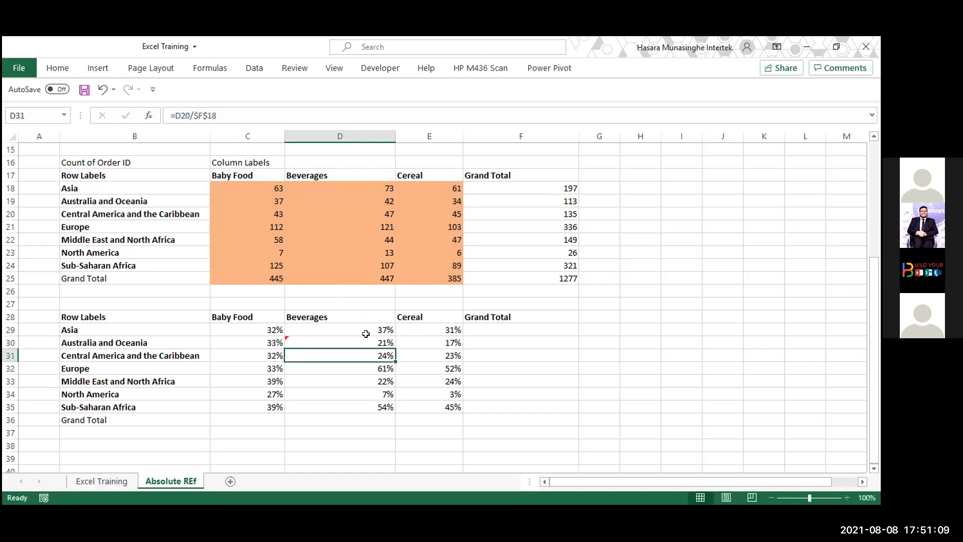
{"action": "left_click", "coordinate": [367, 339]}
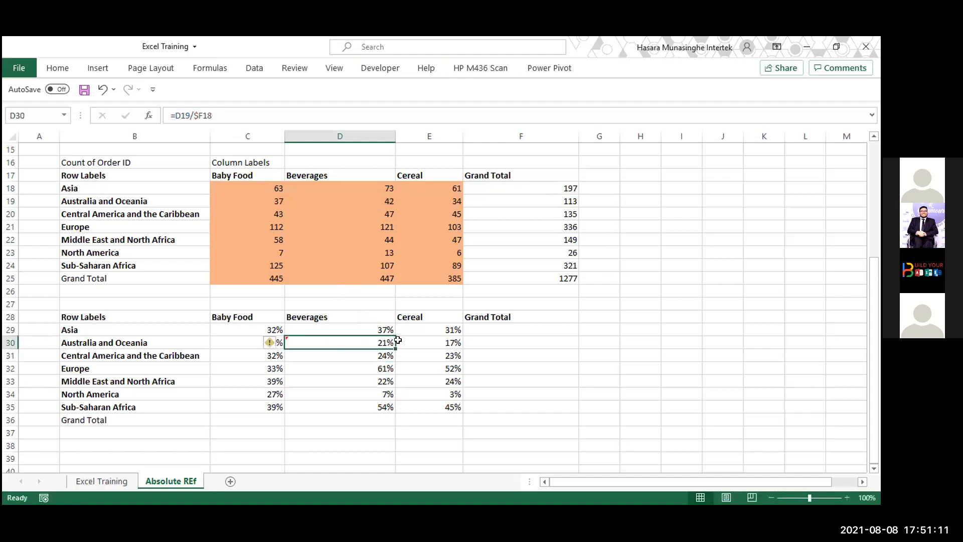
{"action": "left_click_drag", "start_coordinate": [392, 335], "coordinate": [390, 327]}
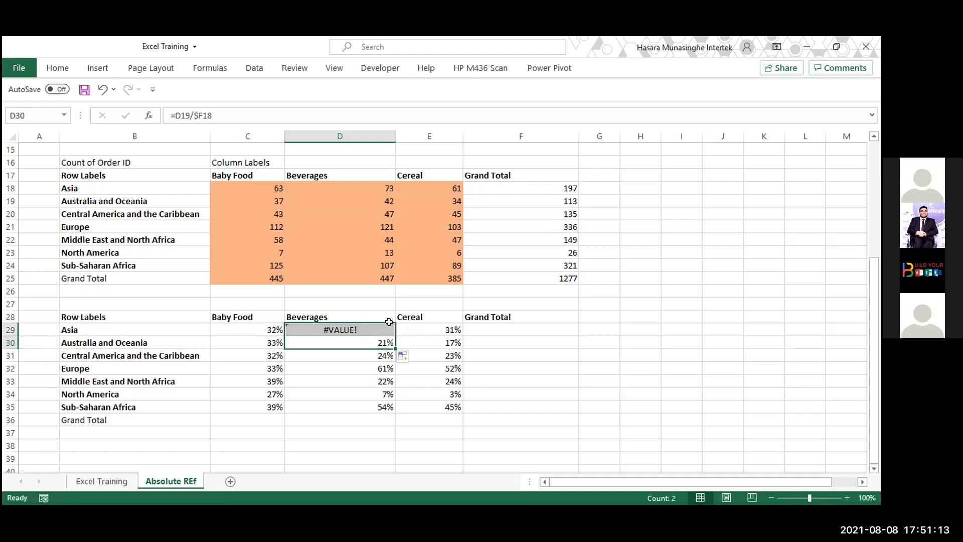
Step: Change the formula in D29 to =D18/$F18 and fill it down to D35
{"action": "left_click", "coordinate": [367, 324]}
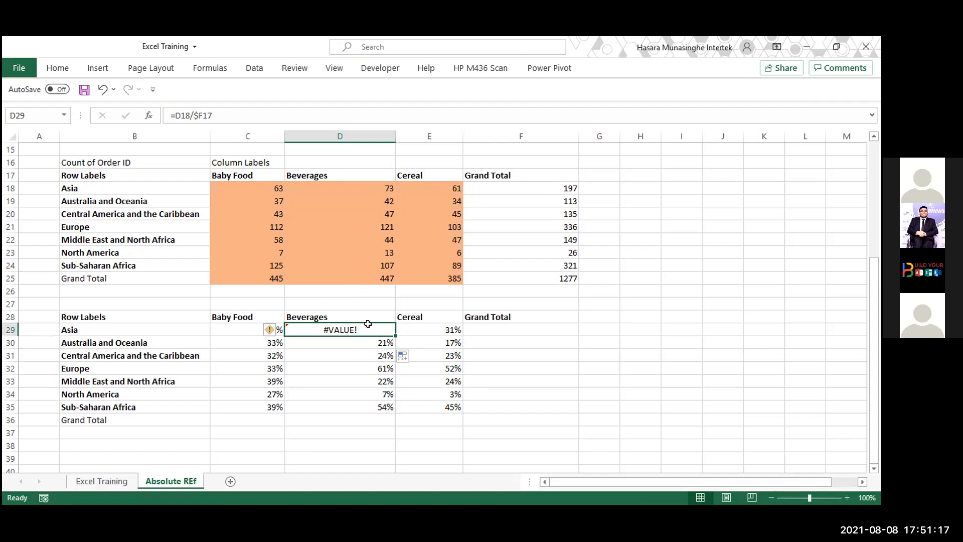
{"action": "left_click", "coordinate": [216, 114]}
{"action": "key", "text": "BackSpace"}
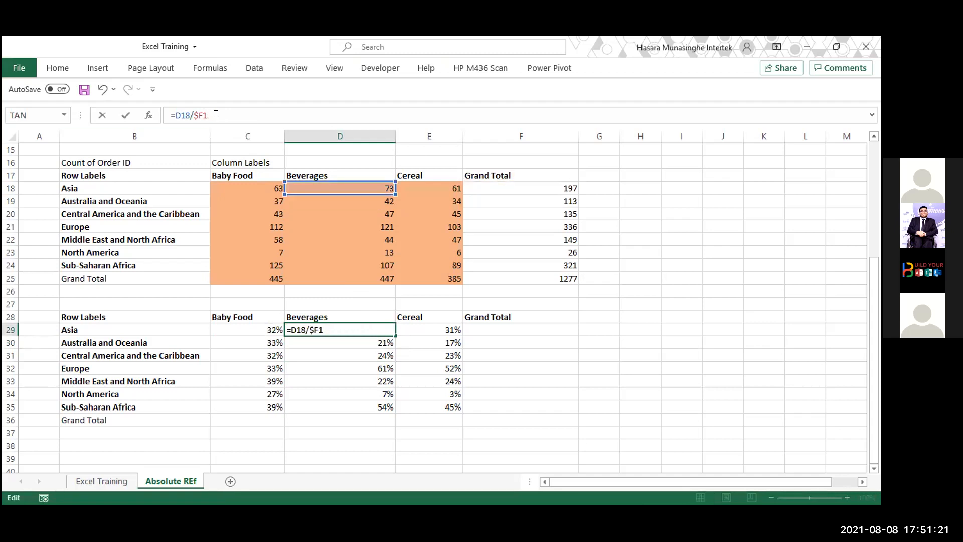
{"action": "type", "text": "8"}
{"action": "key", "text": "Return"}
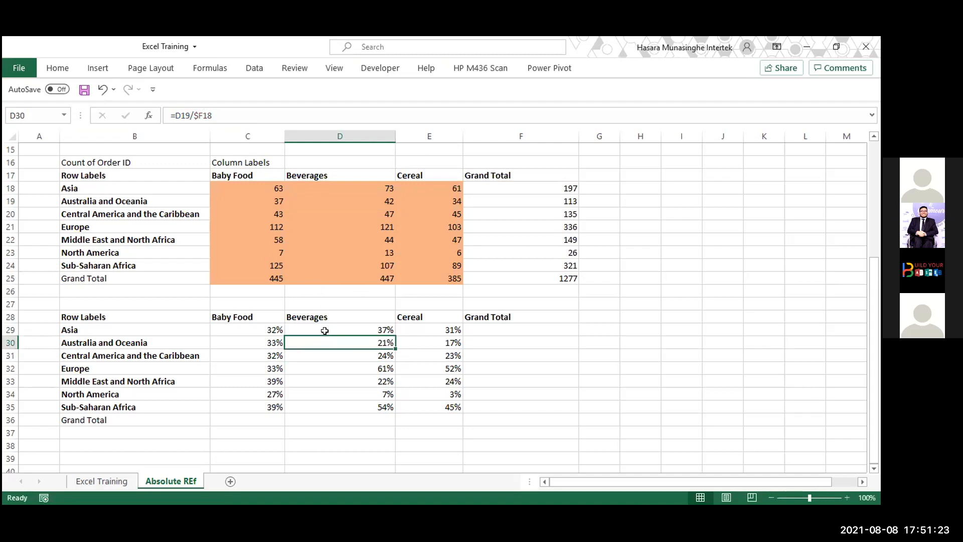
{"action": "left_click", "coordinate": [327, 328]}
{"action": "left_click_drag", "start_coordinate": [394, 334], "coordinate": [386, 410]}
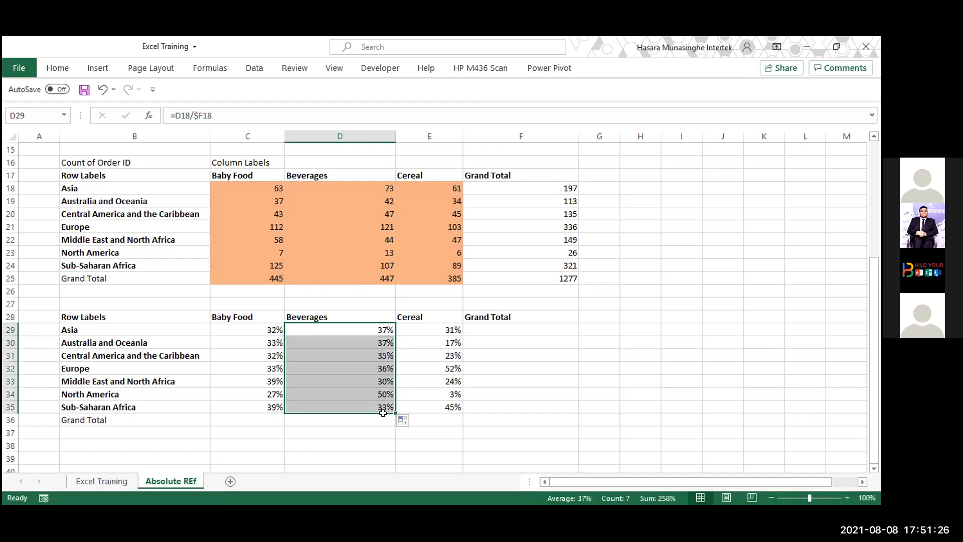
Step: Copy the formula from D29 across to E29, check its references and fill the Cereal column down to E35
{"action": "left_click", "coordinate": [443, 329]}
{"action": "left_click", "coordinate": [377, 326]}
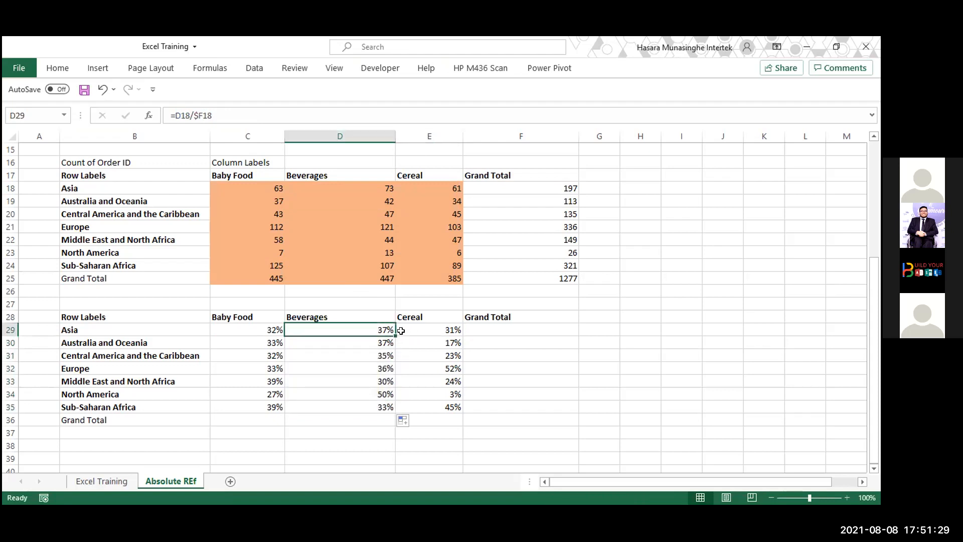
{"action": "left_click_drag", "start_coordinate": [396, 335], "coordinate": [438, 332]}
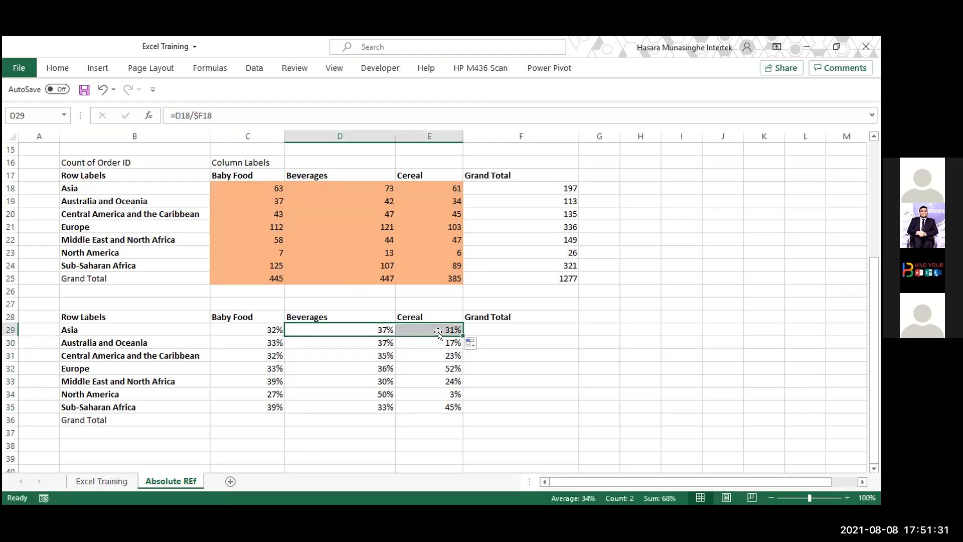
{"action": "left_click", "coordinate": [447, 329]}
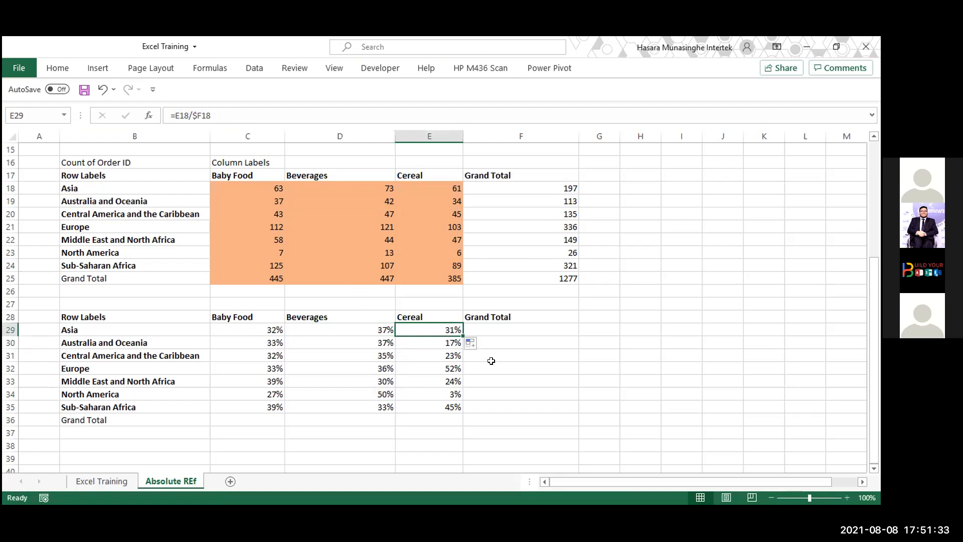
{"action": "left_click", "coordinate": [196, 113]}
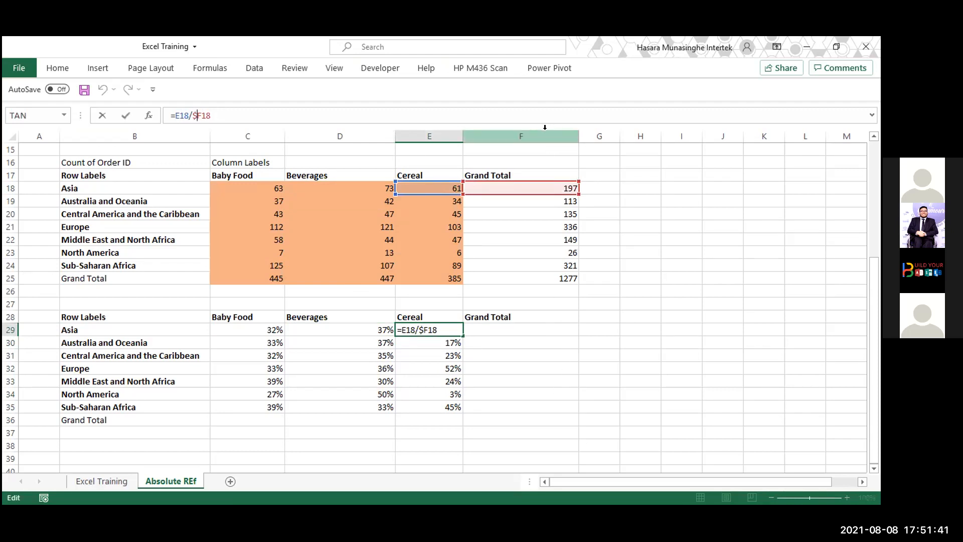
{"action": "left_click_drag", "start_coordinate": [246, 329], "coordinate": [459, 407]}
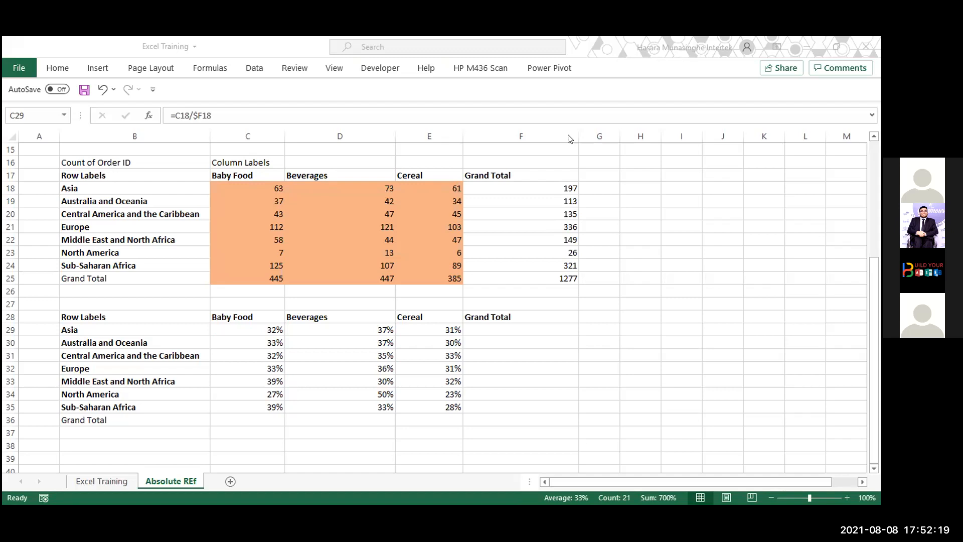
Step: Add a new blank worksheet and switch to the Assignment 2 workbook
{"action": "left_click", "coordinate": [548, 358]}
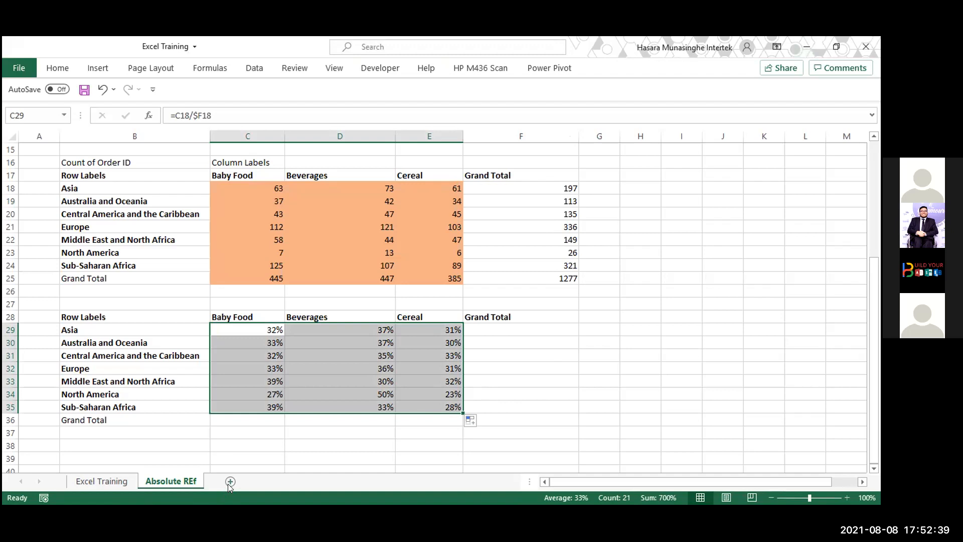
{"action": "key", "text": "shift+F11"}
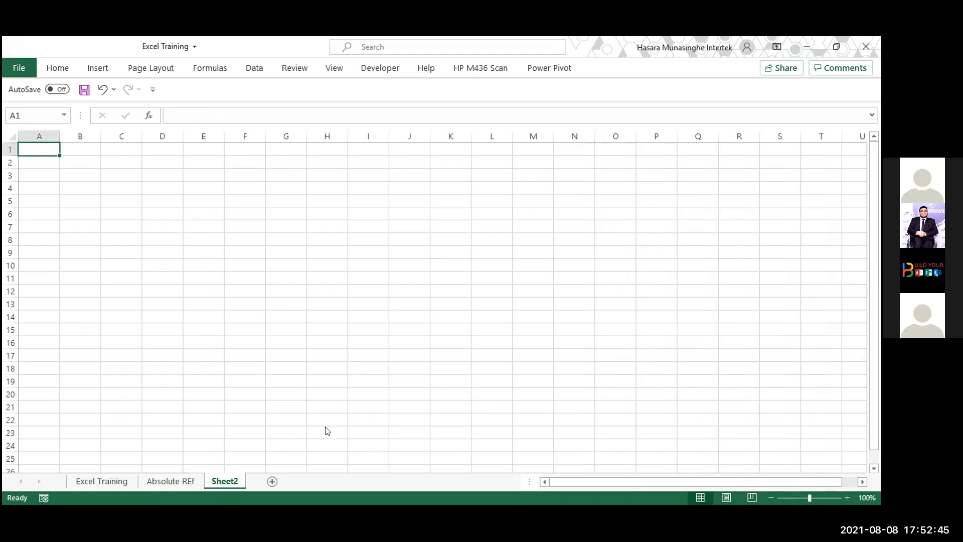
{"action": "key", "text": "alt+Tab"}
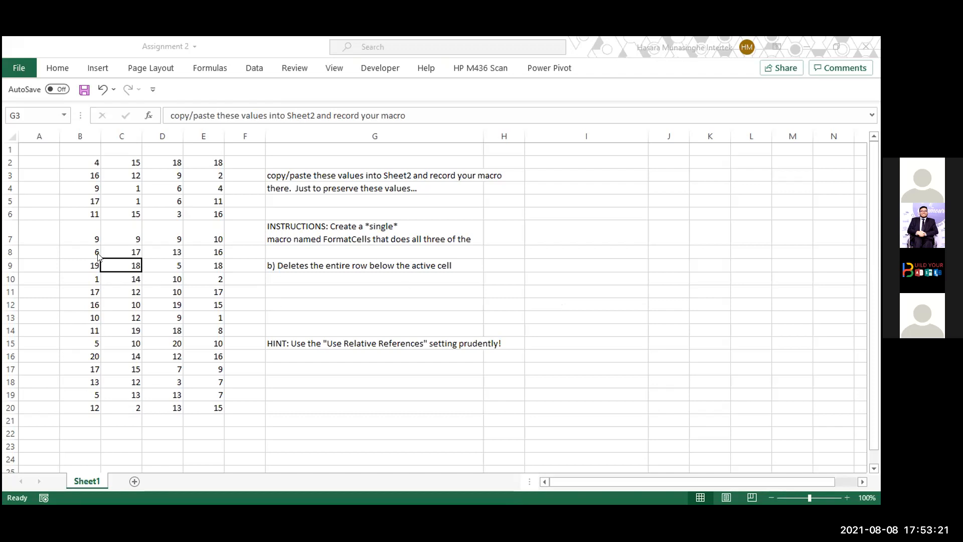
Step: Reduce the height of row 7, which holds the macro instructions
{"action": "left_click", "coordinate": [9, 240]}
{"action": "left_click_drag", "start_coordinate": [10, 239], "coordinate": [12, 230]}
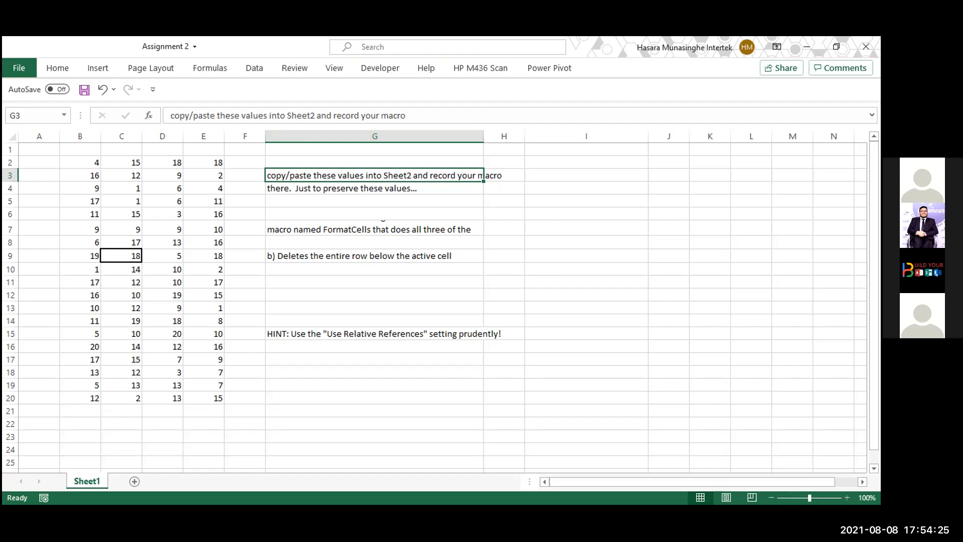
{"action": "key", "text": "alt+Tab"}
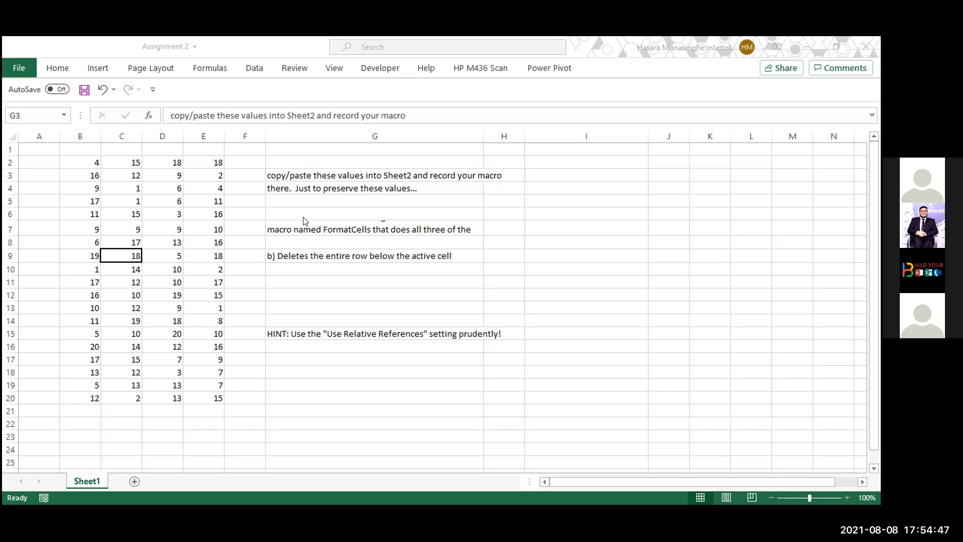
{"action": "left_click", "coordinate": [463, 268]}
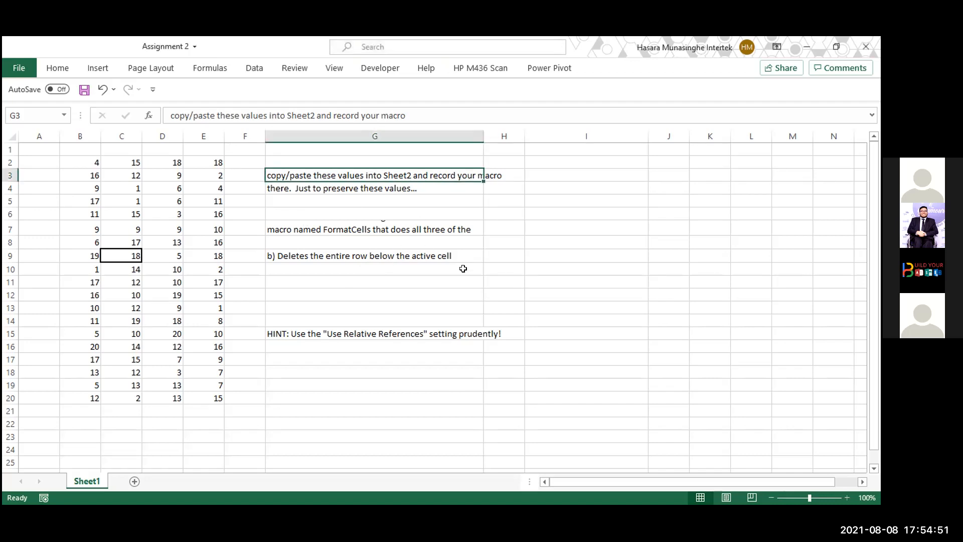
Step: Turn off text wrapping for the macro instructions in G7
{"action": "left_click", "coordinate": [399, 217]}
{"action": "left_click", "coordinate": [396, 222]}
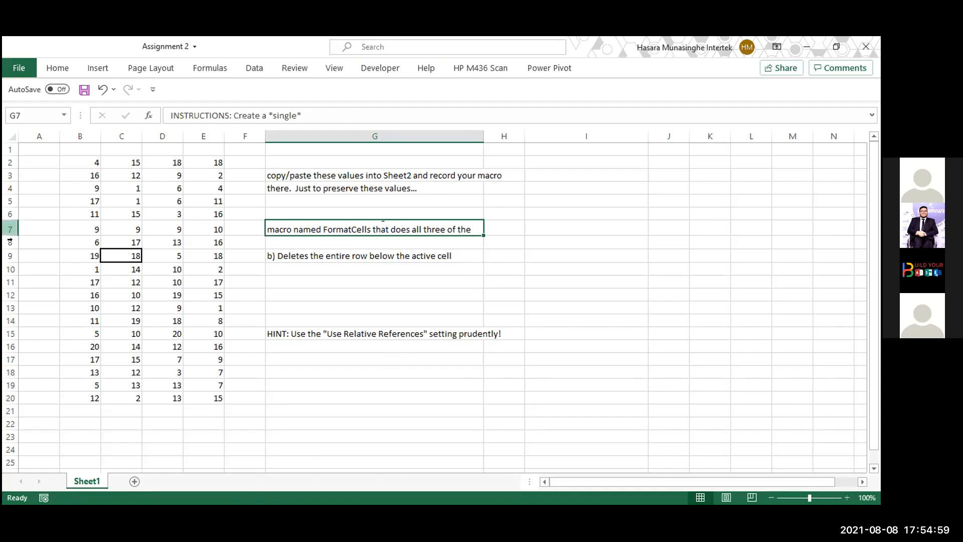
{"action": "left_click", "coordinate": [57, 65]}
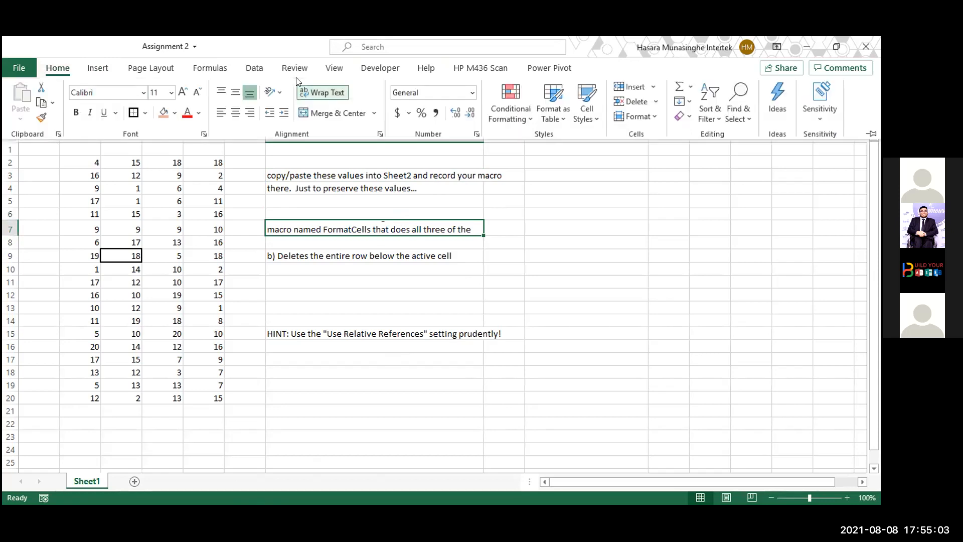
{"action": "left_click", "coordinate": [301, 89]}
{"action": "left_click", "coordinate": [297, 79]}
{"action": "left_click", "coordinate": [297, 79]}
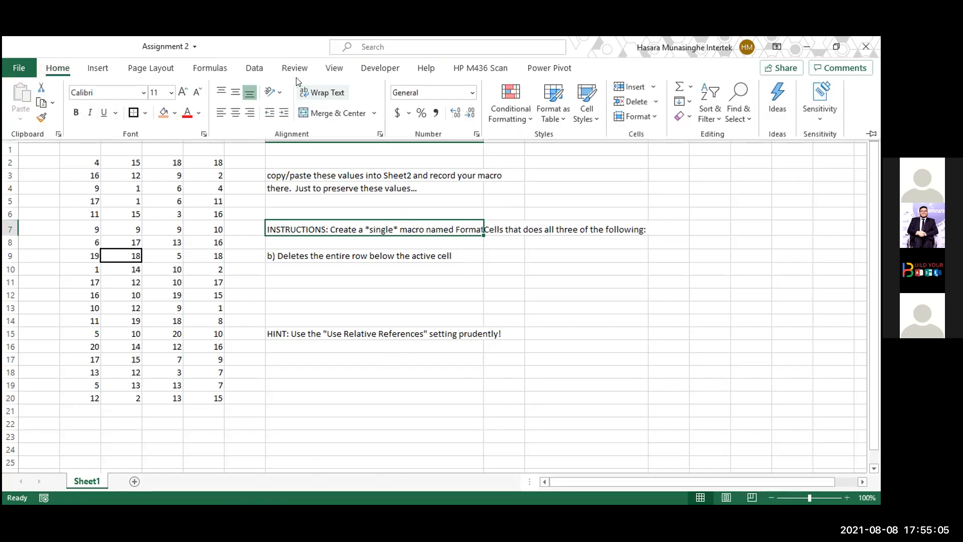
{"action": "key", "text": "Escape"}
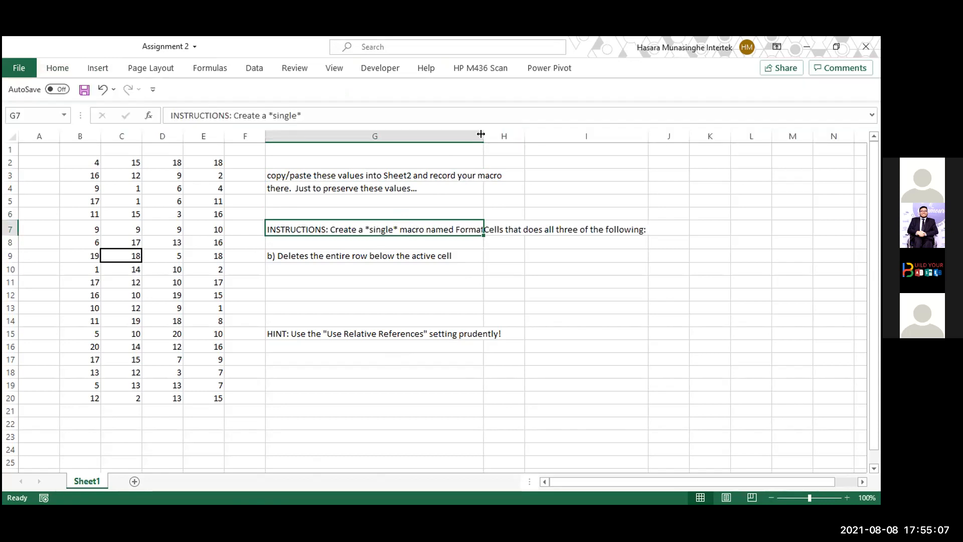
Step: Enter the instruction "a) Format Cell Color of the Active Cell" in cell G10
{"action": "left_click", "coordinate": [432, 254]}
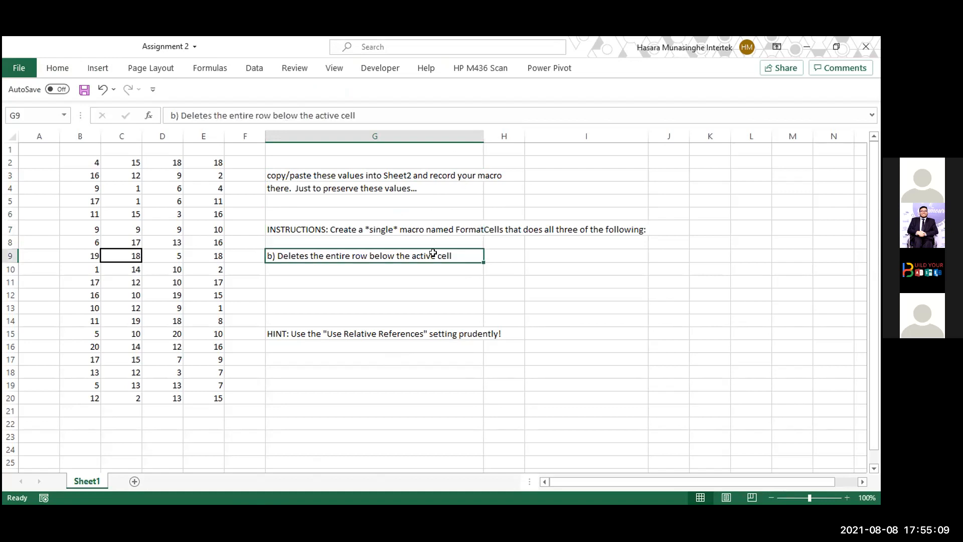
{"action": "key", "text": "Up"}
{"action": "key", "text": "Down"}
{"action": "key", "text": "Down"}
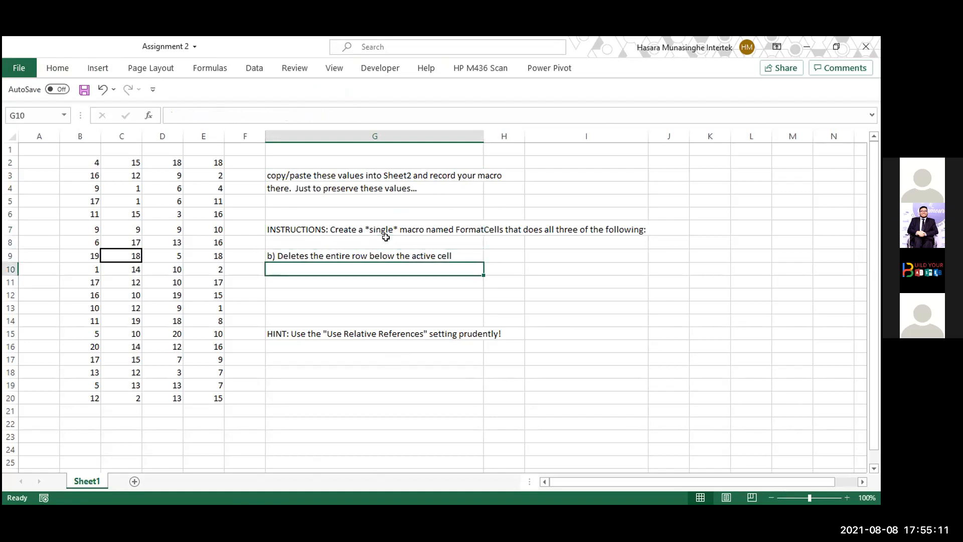
{"action": "key", "text": "Up"}
{"action": "key", "text": "Down"}
{"action": "type", "text": "a/"}
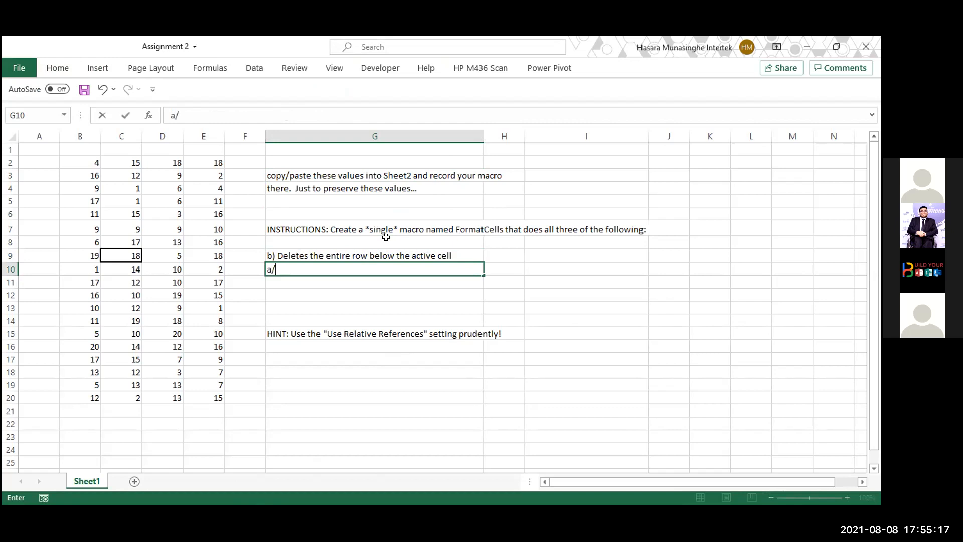
{"action": "key", "text": "BackSpace"}
{"action": "type", "text": ") Format Cell"}
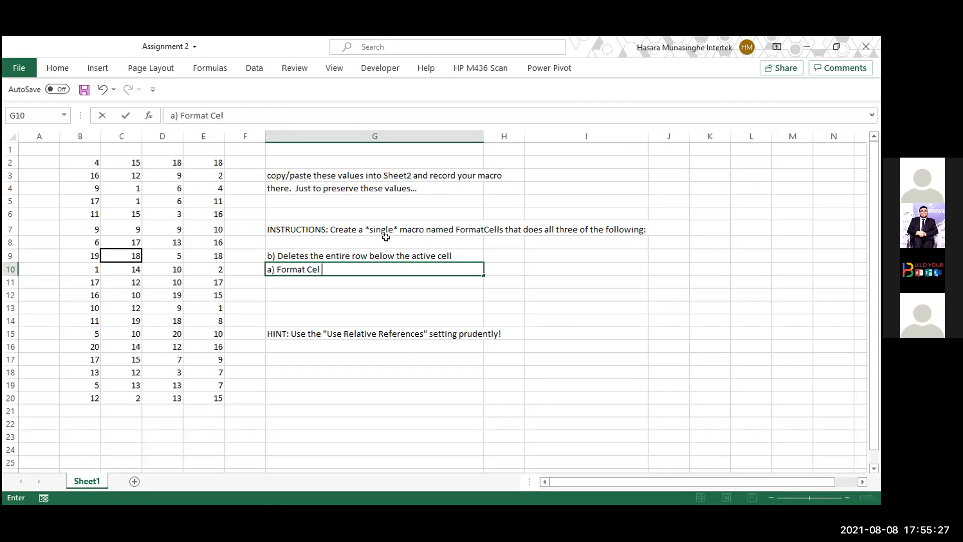
{"action": "type", "text": " Color of the Active CE"}
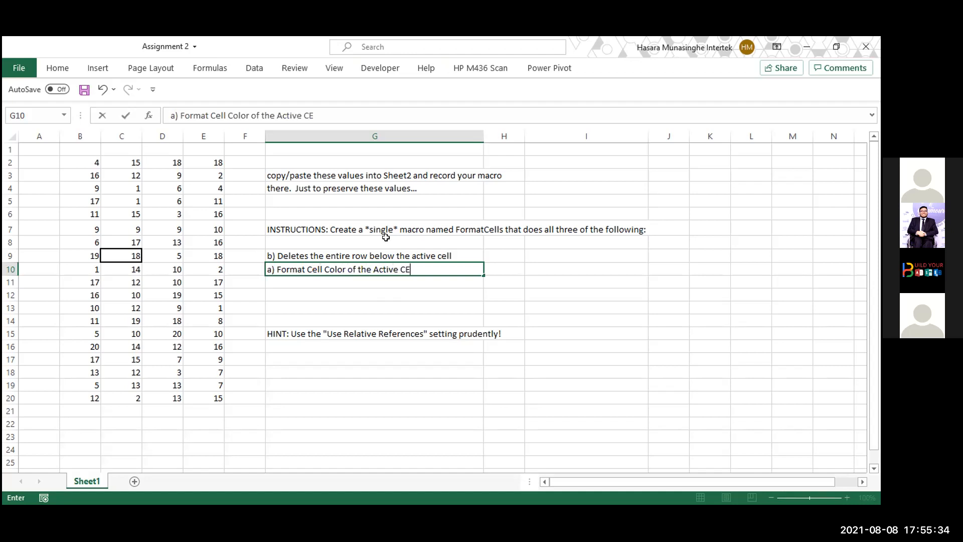
{"action": "key", "text": "BackSpace"}
{"action": "type", "text": "ell"}
{"action": "left_click", "coordinate": [546, 356]}
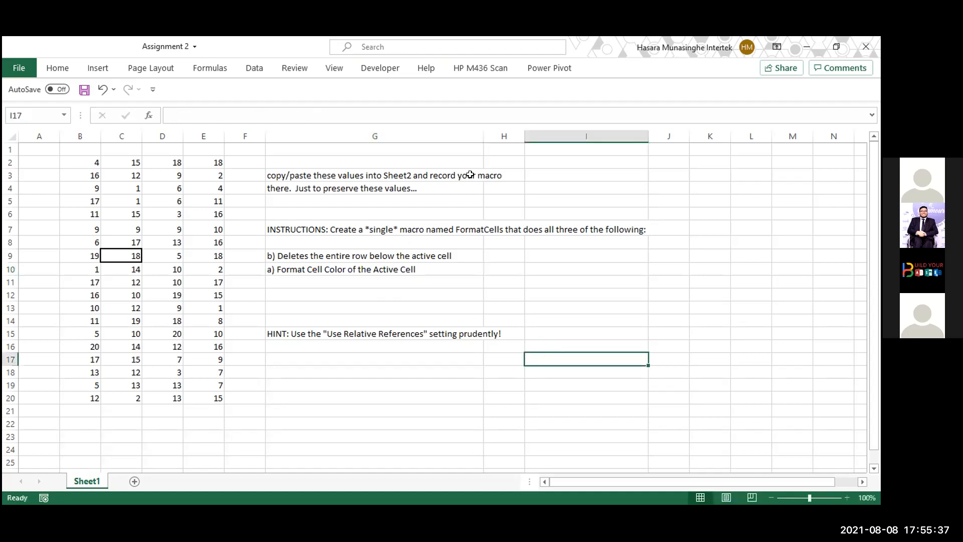
Step: Move the a) instruction from G10 to G8, directly above the b) instruction
{"action": "left_click", "coordinate": [358, 267]}
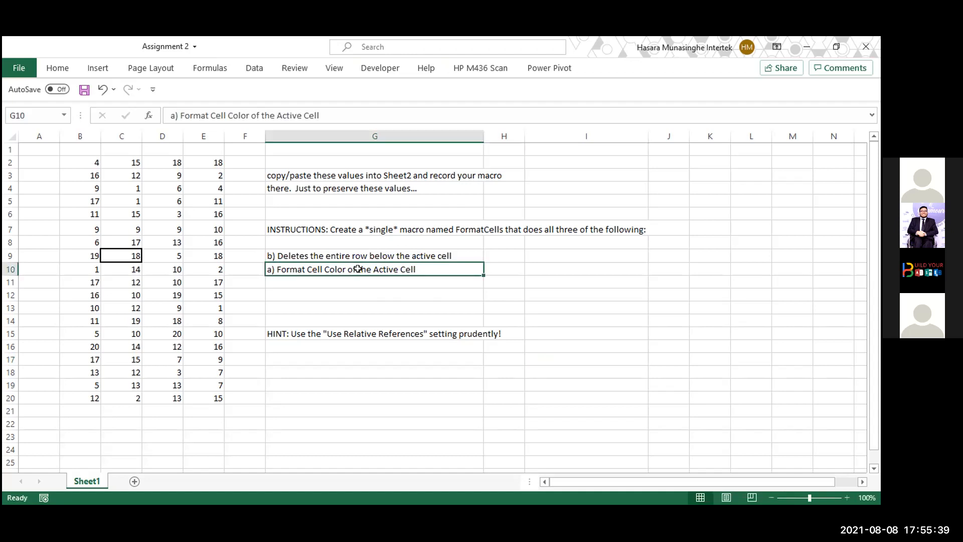
{"action": "left_click_drag", "start_coordinate": [359, 260], "coordinate": [352, 244]}
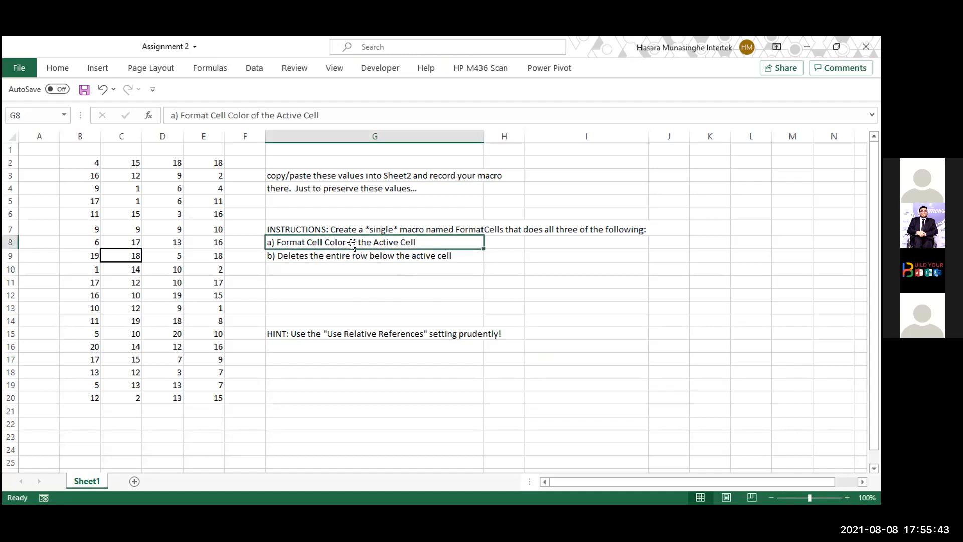
{"action": "left_click", "coordinate": [114, 252]}
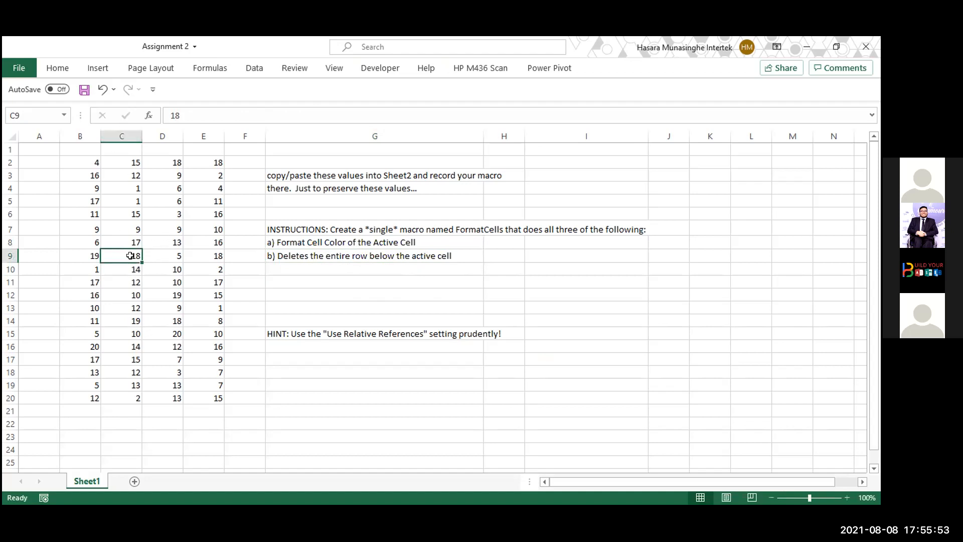
{"action": "left_click", "coordinate": [211, 176]}
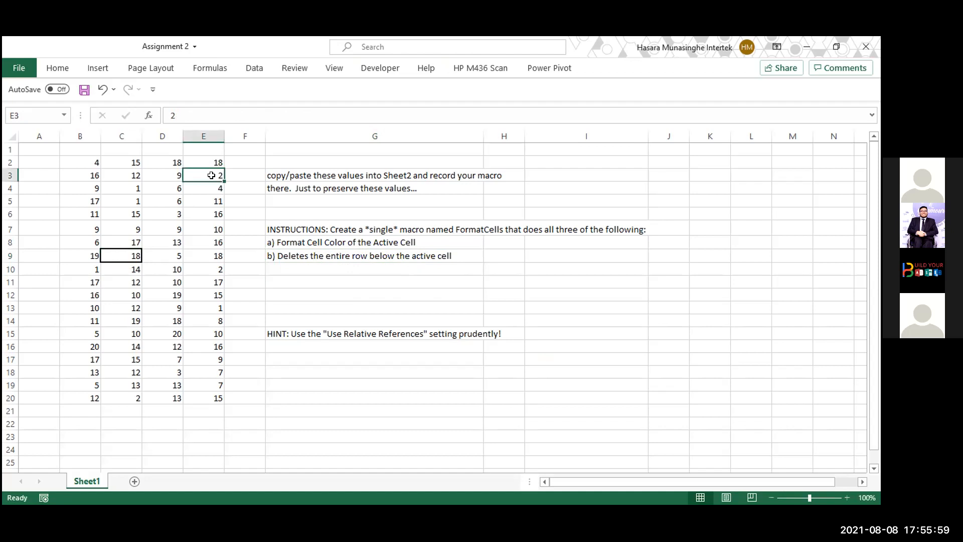
Step: Move the a) and b) instructions together down to G10:G11 and select cell C9
{"action": "left_click_drag", "start_coordinate": [309, 239], "coordinate": [313, 275]}
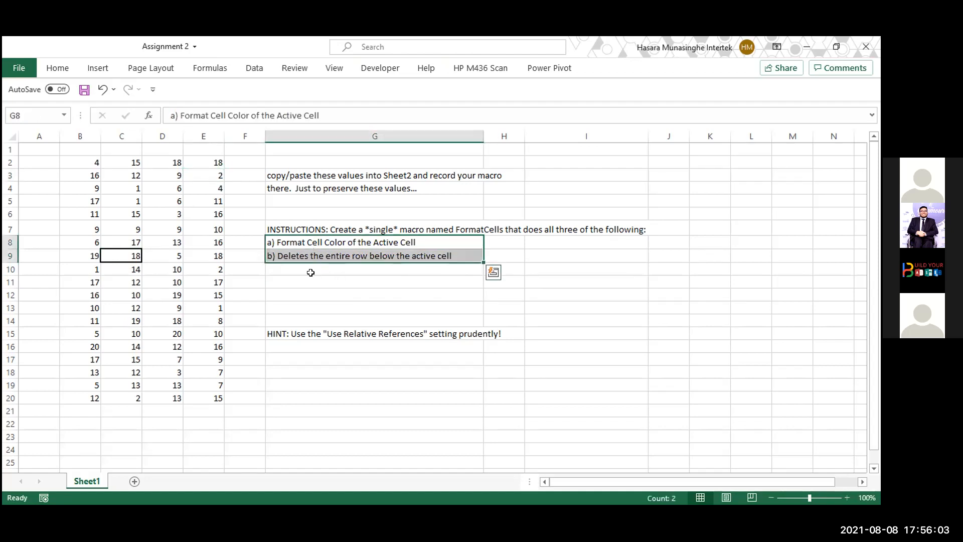
{"action": "left_click", "coordinate": [137, 256]}
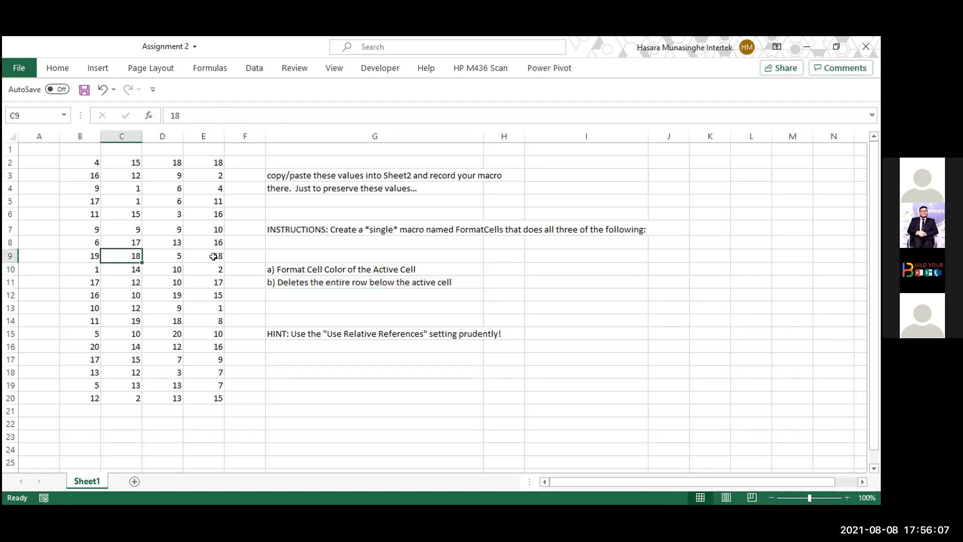
{"action": "left_click", "coordinate": [205, 175]}
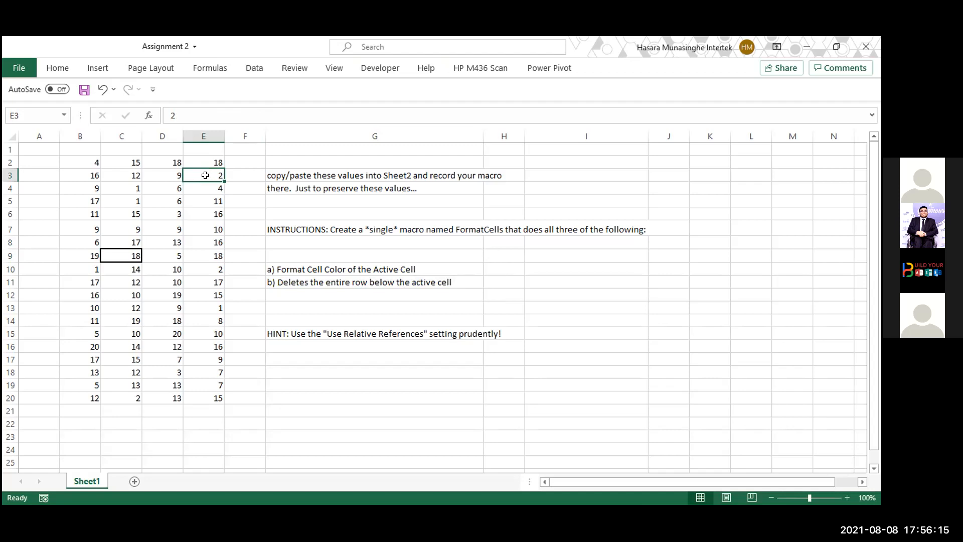
{"action": "left_click", "coordinate": [113, 252]}
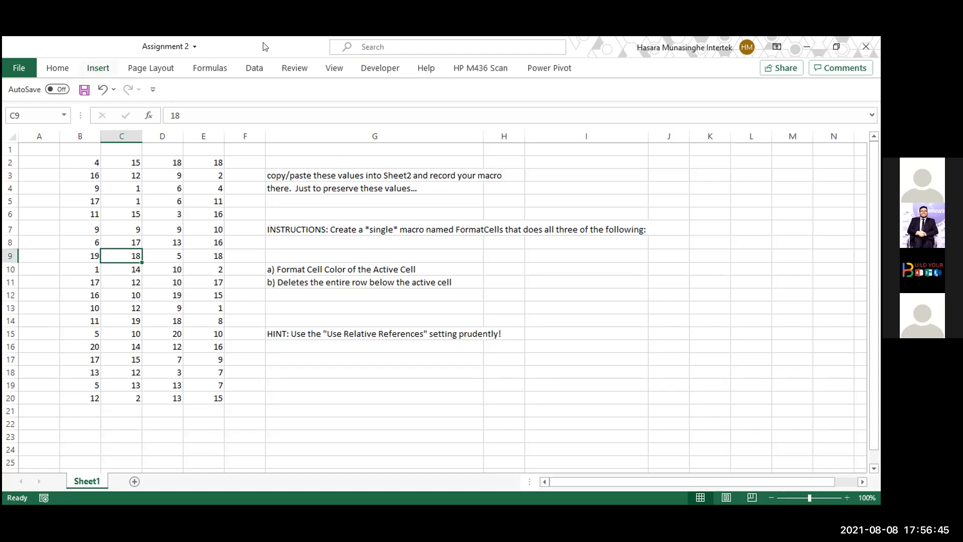
Step: Display the Developer commands to look over the macro tools
{"action": "left_click", "coordinate": [253, 69]}
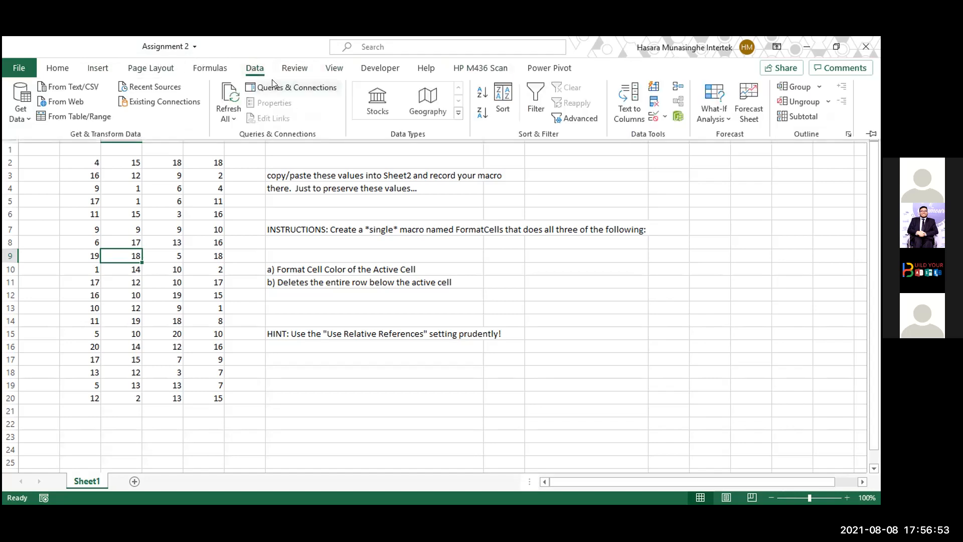
{"action": "left_click", "coordinate": [384, 64]}
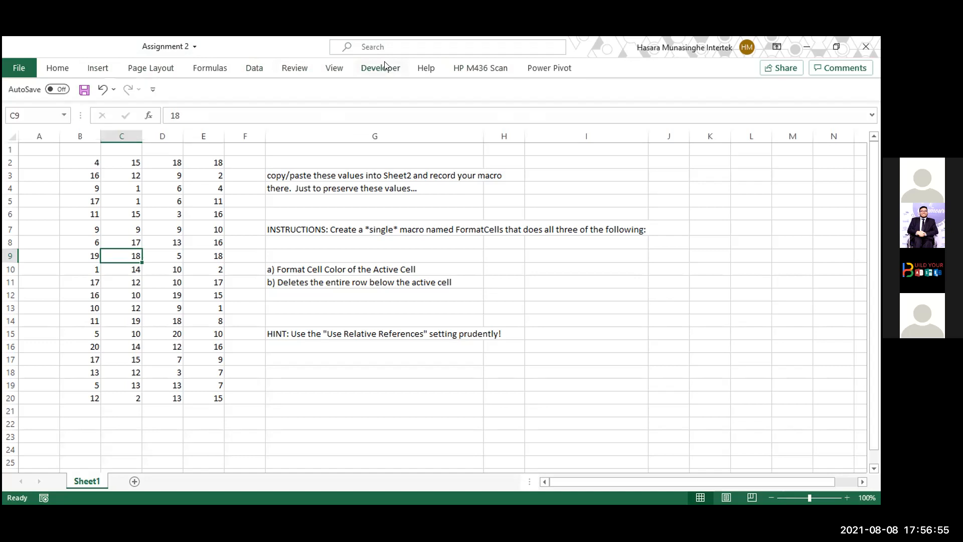
{"action": "left_click", "coordinate": [384, 62]}
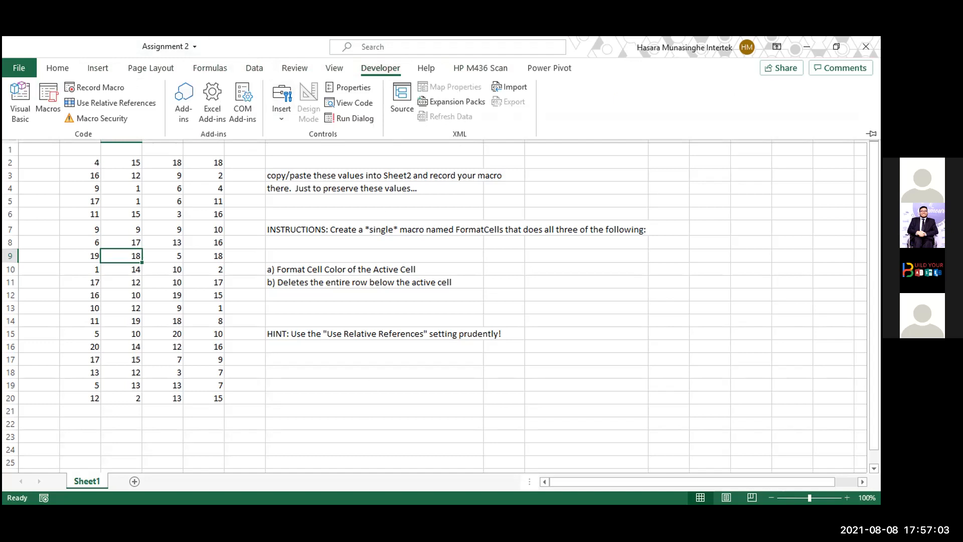
Step: Examine the Developer entry among the main tabs in the Customize Ribbon options, closing the options without saving changes
{"action": "left_click", "coordinate": [392, 443]}
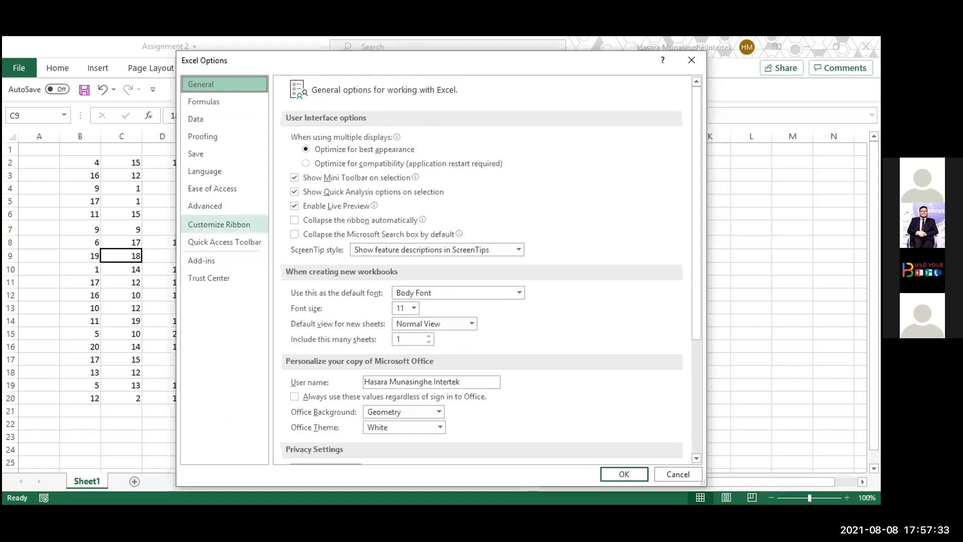
{"action": "left_click", "coordinate": [219, 225]}
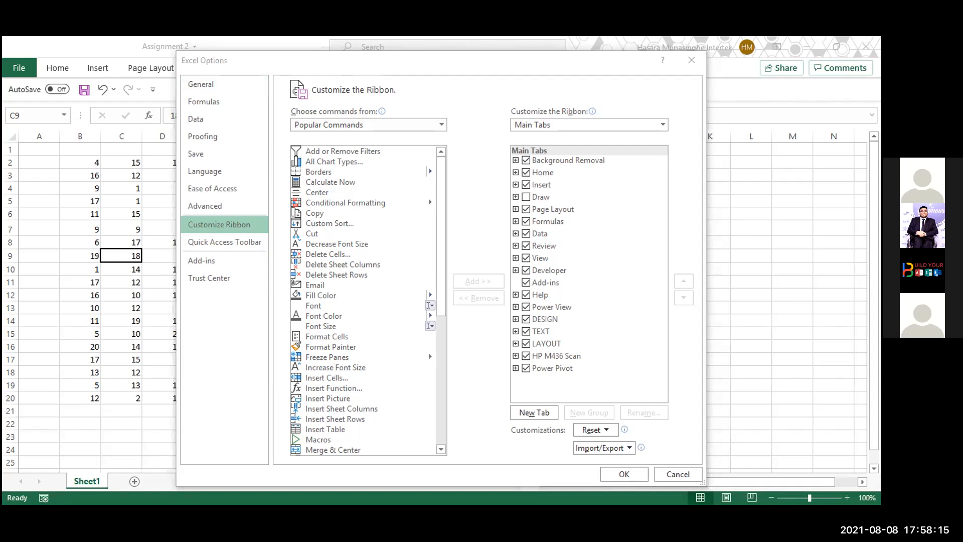
{"action": "left_click_drag", "start_coordinate": [481, 60], "coordinate": [415, 185]}
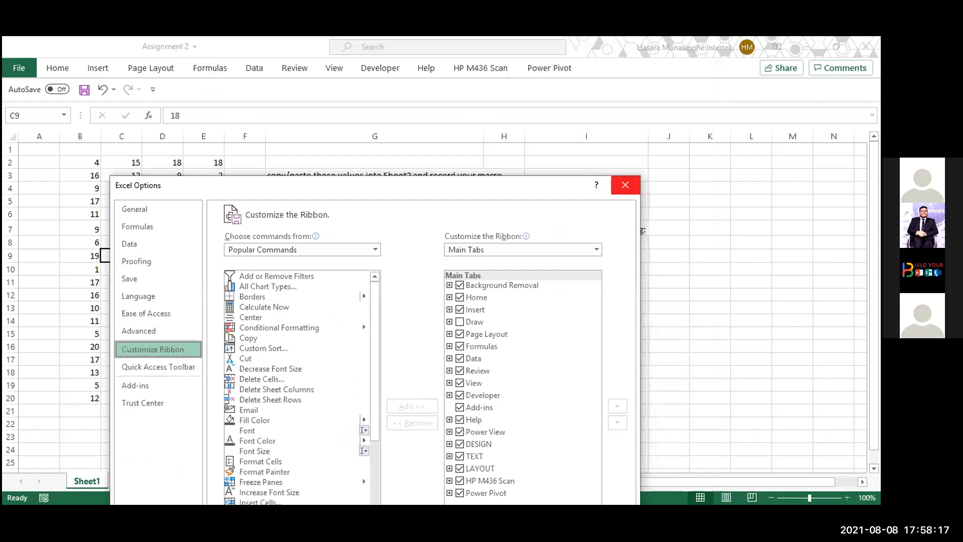
{"action": "left_click", "coordinate": [625, 185]}
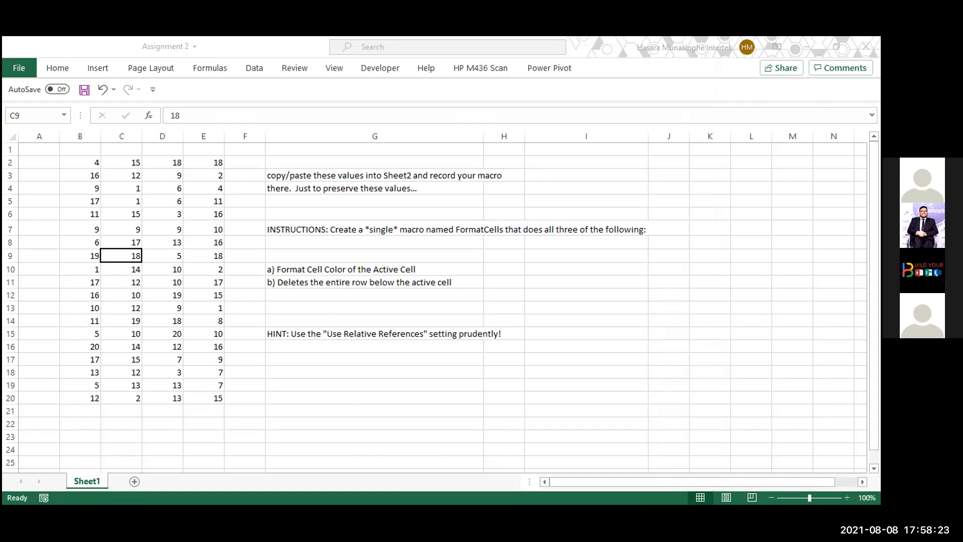
{"action": "left_click", "coordinate": [255, 99]}
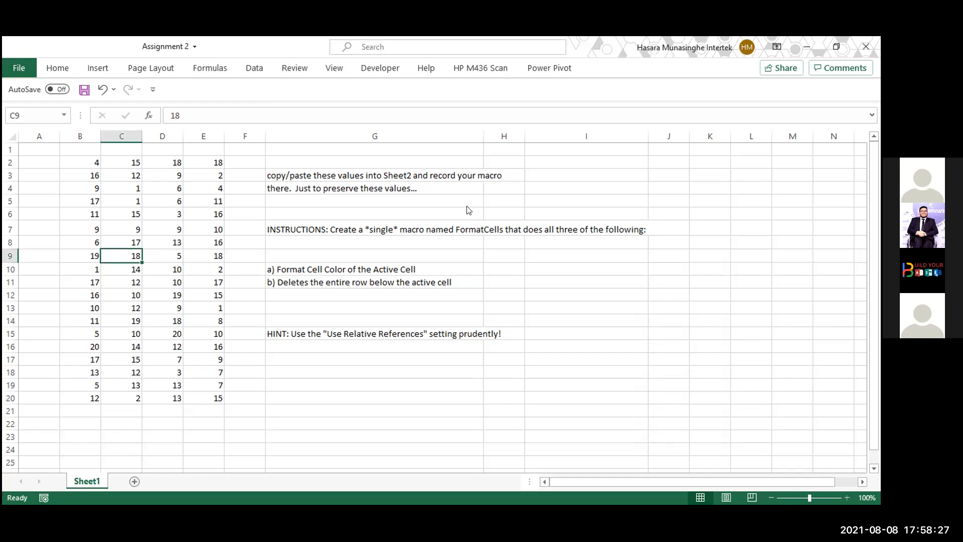
Step: Look up the Record Macro command among the Developer tools and read its description
{"action": "left_click", "coordinate": [378, 66]}
{"action": "left_click", "coordinate": [378, 67]}
{"action": "left_click", "coordinate": [381, 68]}
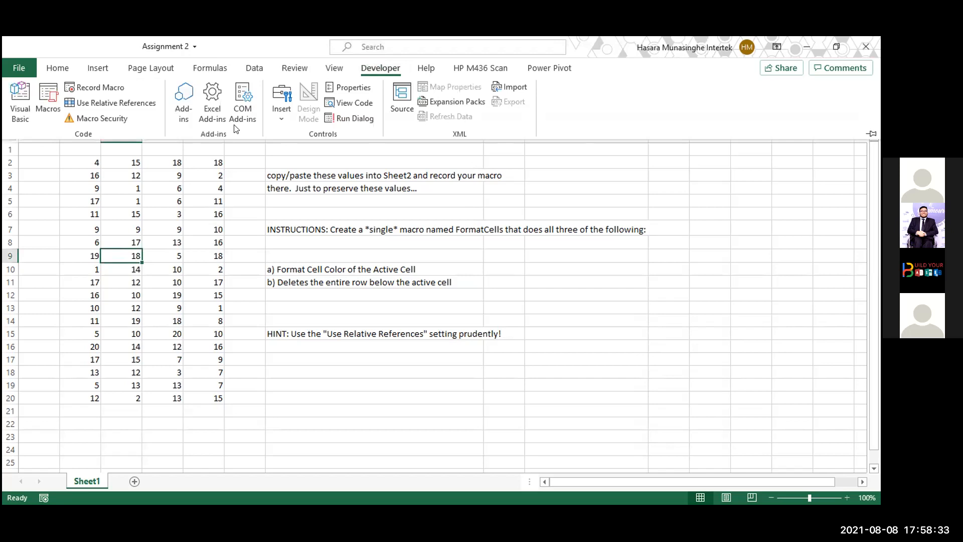
{"action": "left_click", "coordinate": [379, 67]}
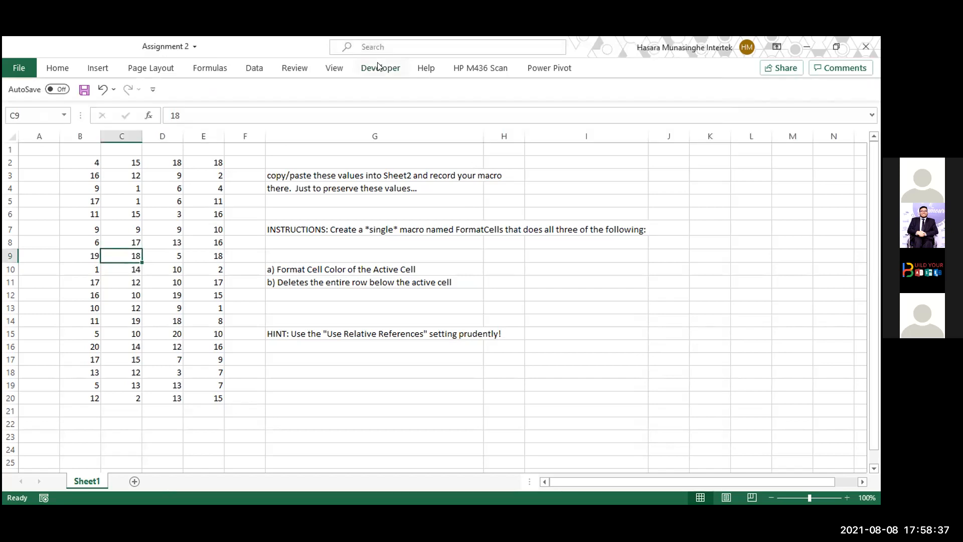
{"action": "left_click", "coordinate": [378, 67]}
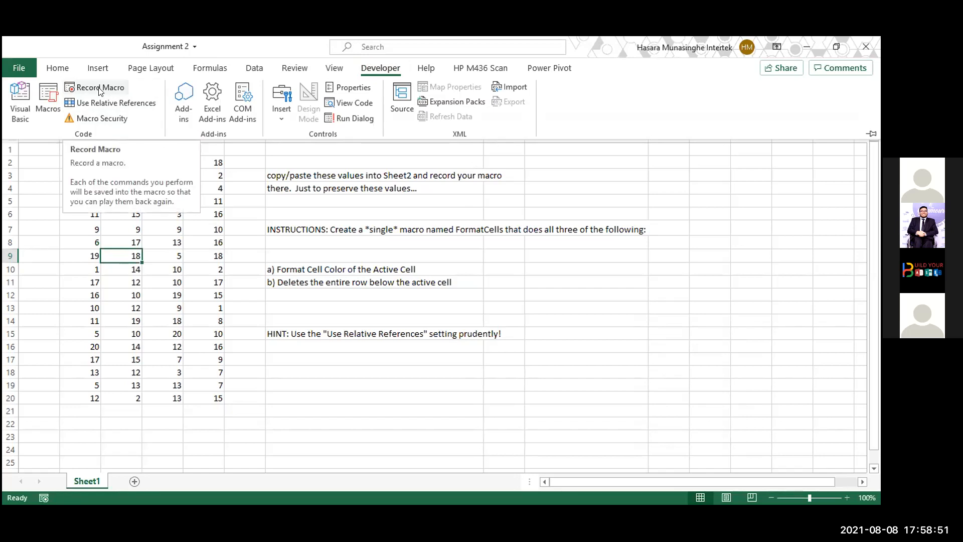
{"action": "left_click", "coordinate": [173, 264]}
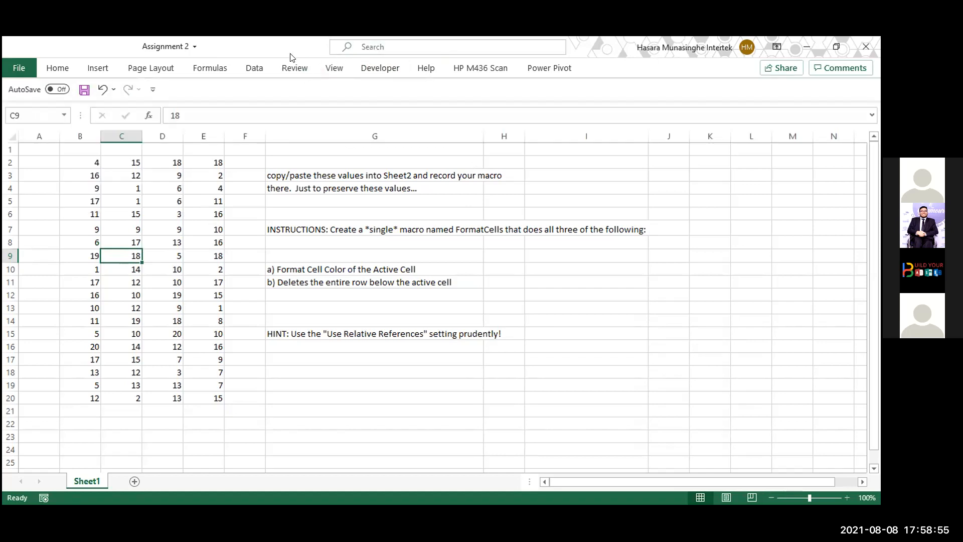
Step: Pin the ribbon so it stays expanded and show the Developer commands
{"action": "left_click", "coordinate": [251, 66]}
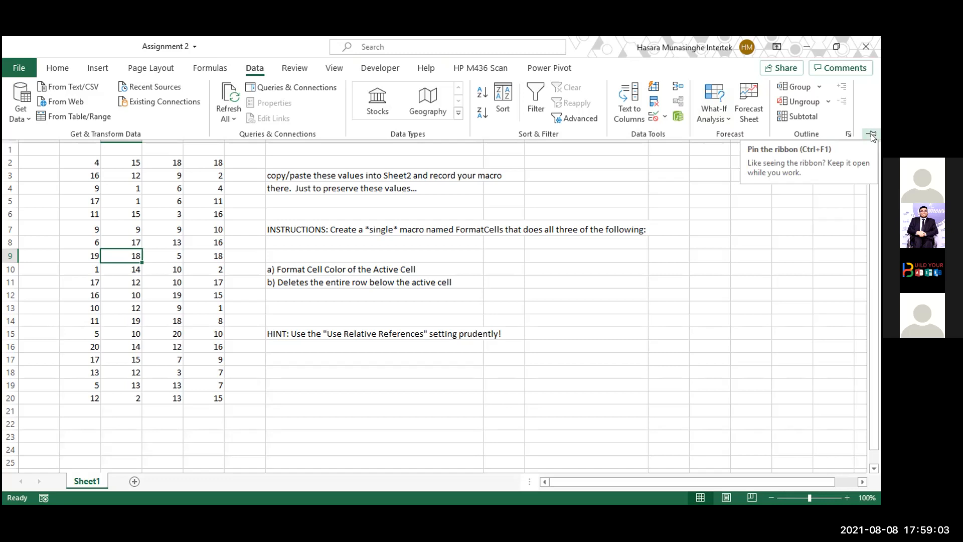
{"action": "left_click", "coordinate": [872, 135]}
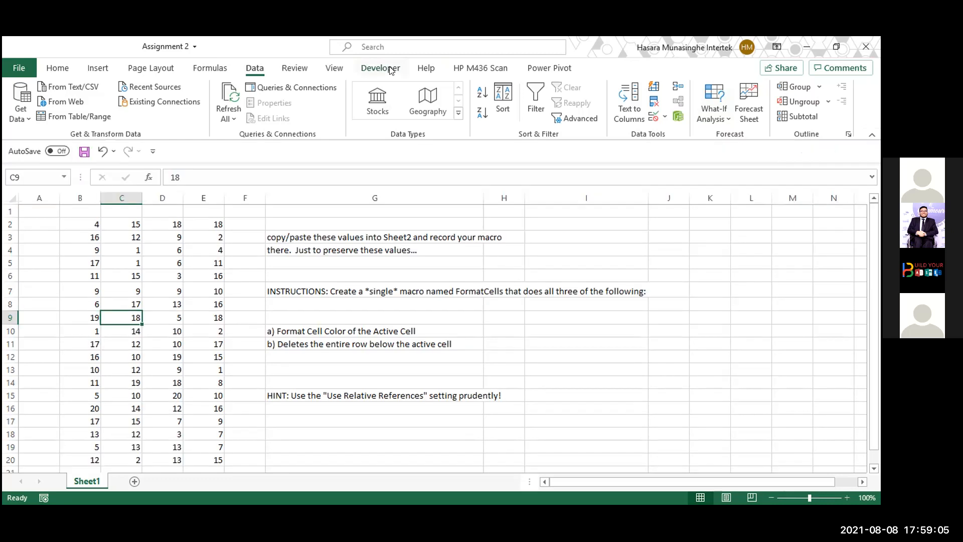
{"action": "left_click", "coordinate": [387, 67]}
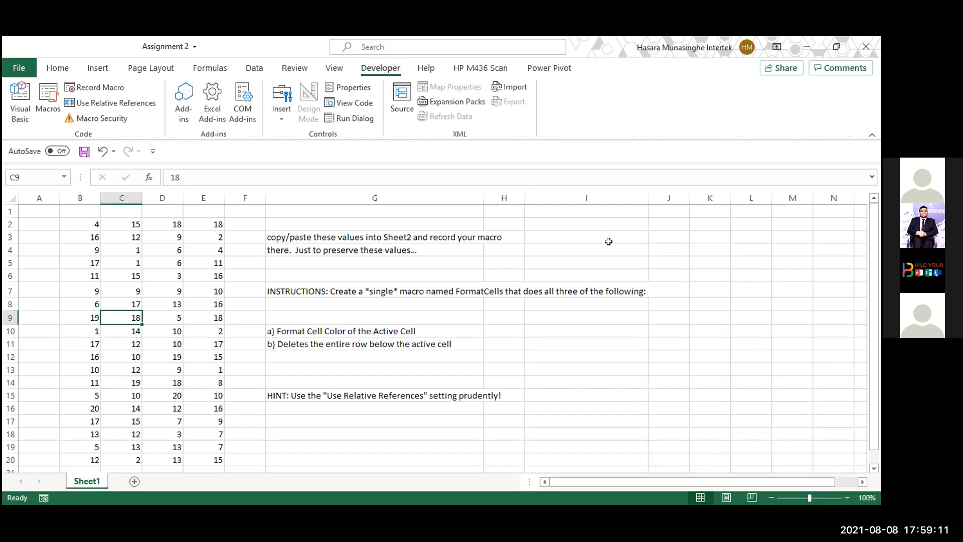
Step: Make cell C9 in the number table the active cell
{"action": "key", "text": "alt+Tab"}
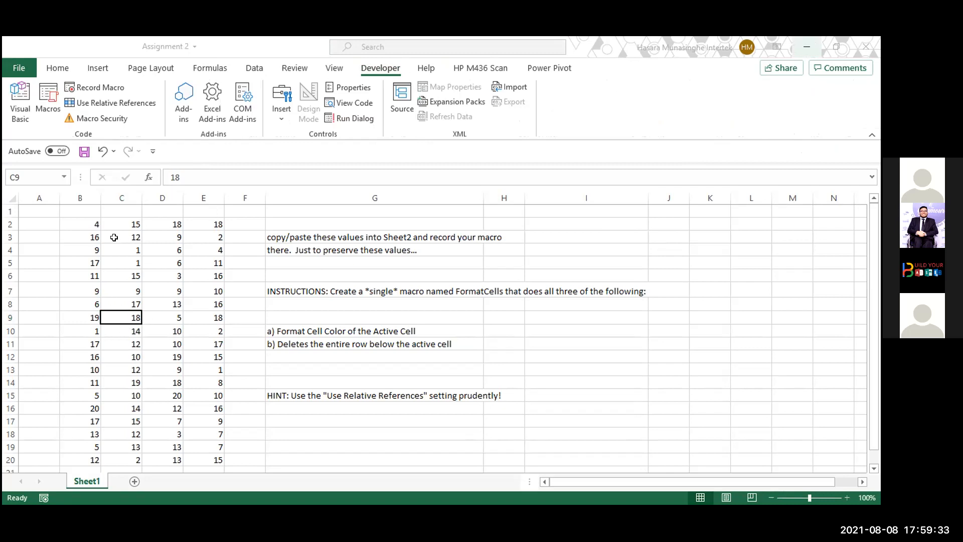
{"action": "left_click", "coordinate": [50, 223]}
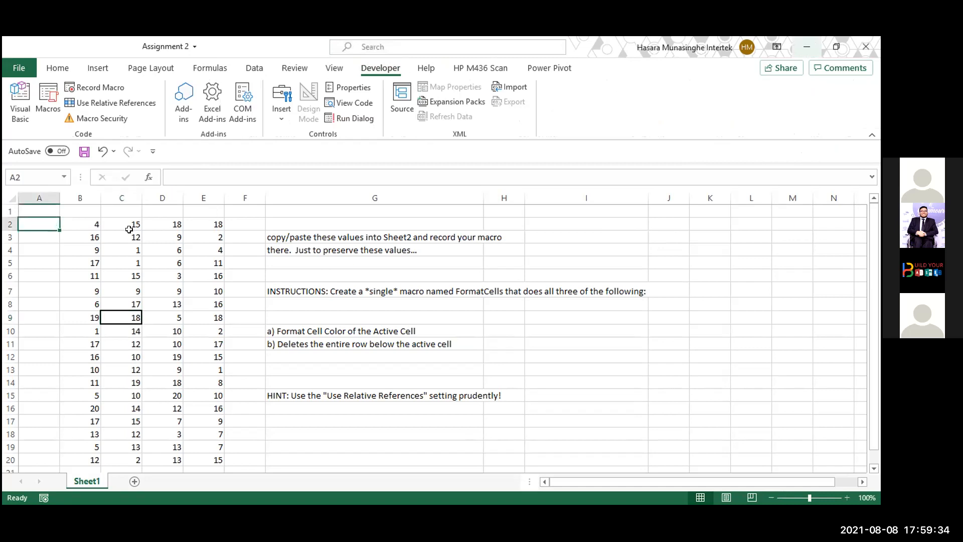
{"action": "left_click", "coordinate": [90, 222]}
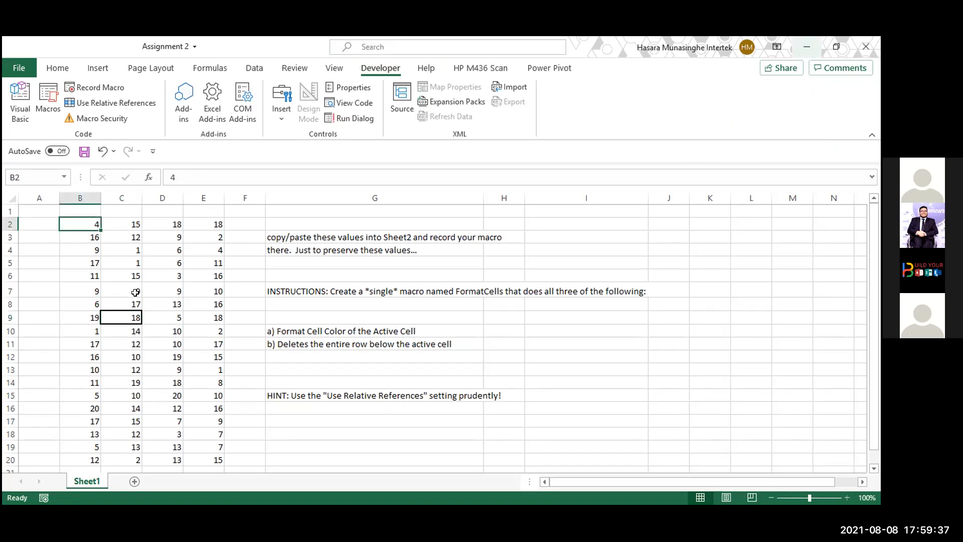
{"action": "left_click", "coordinate": [120, 317]}
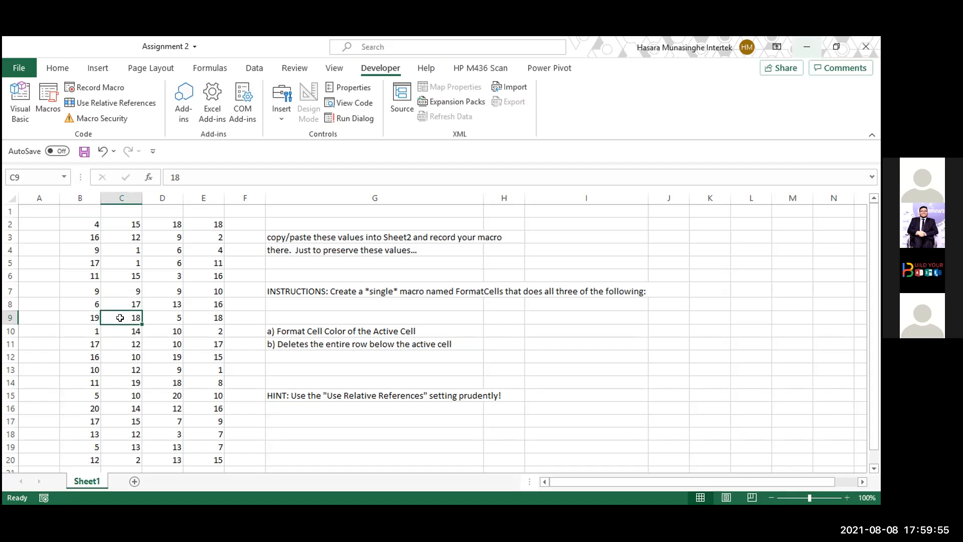
{"action": "left_click_drag", "start_coordinate": [89, 317], "coordinate": [119, 317]}
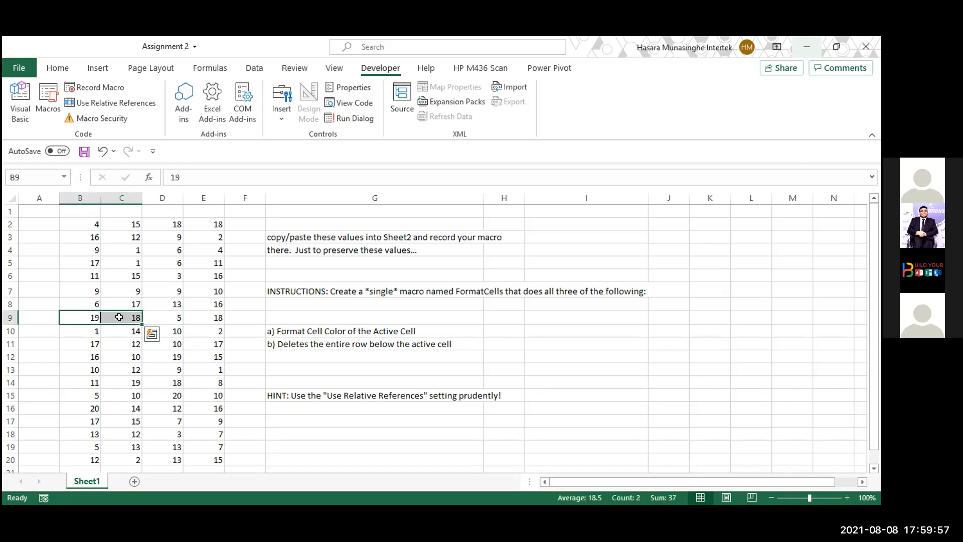
{"action": "left_click", "coordinate": [119, 317]}
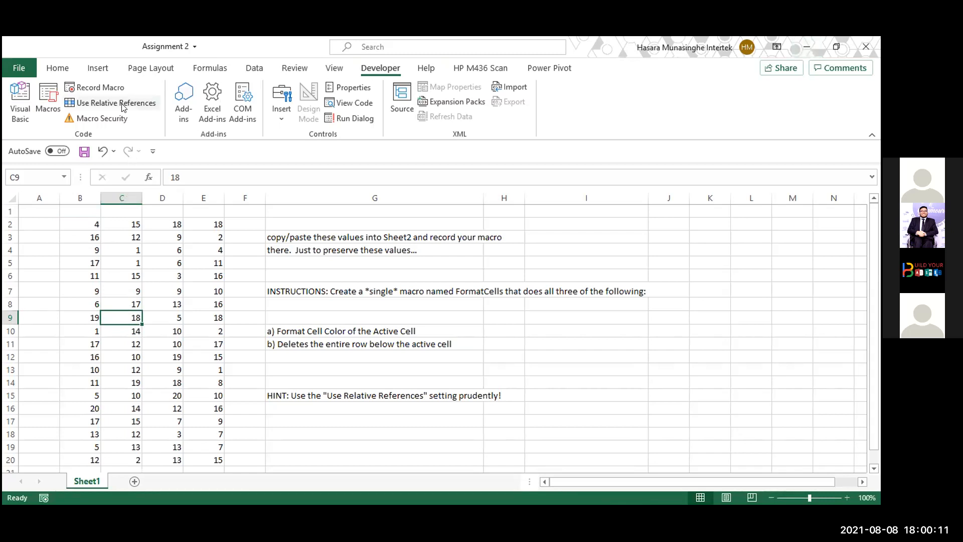
Step: With C9 as the active cell, start recording a macro named CellColor stored in this workbook
{"action": "left_click", "coordinate": [153, 248]}
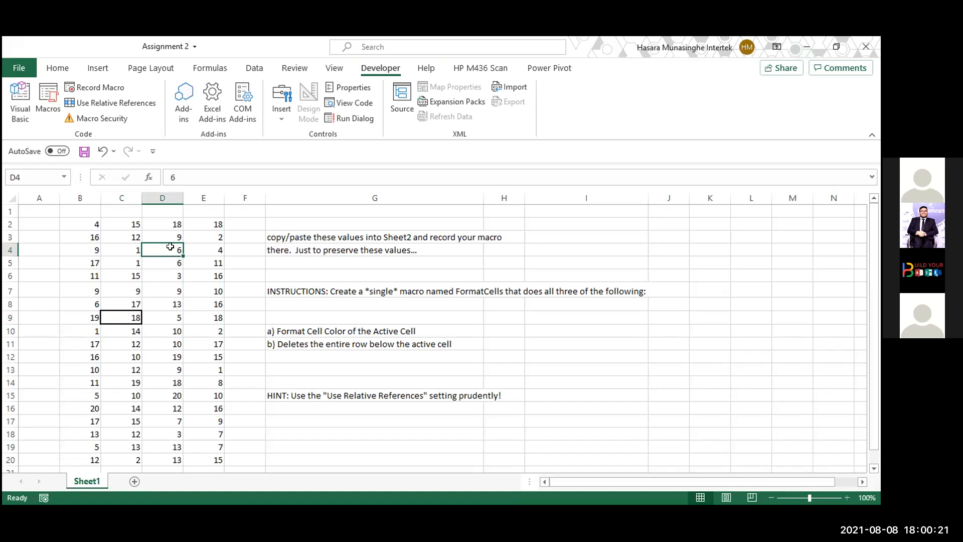
{"action": "left_click", "coordinate": [129, 317]}
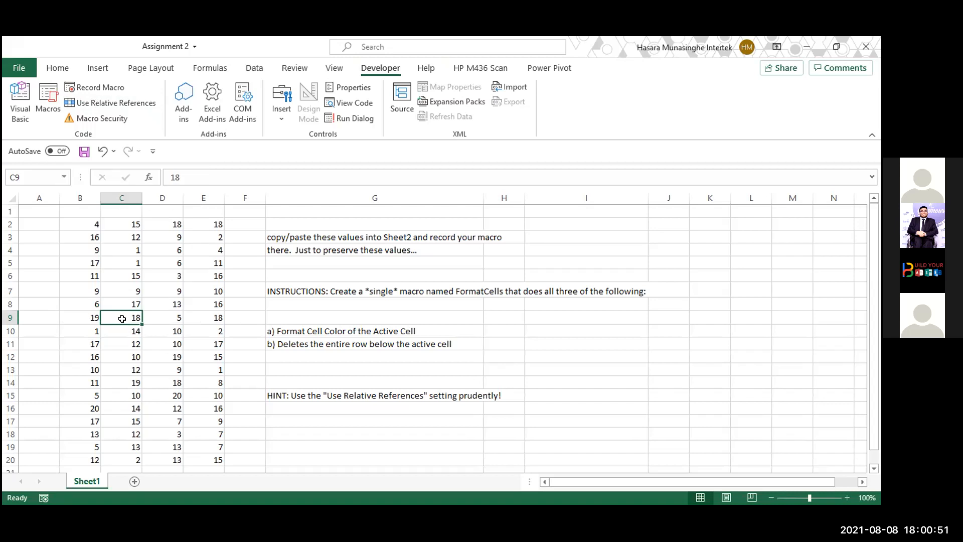
{"action": "left_click", "coordinate": [97, 94]}
{"action": "key", "text": "BackSpace"}
{"action": "type", "text": "CellColor"}
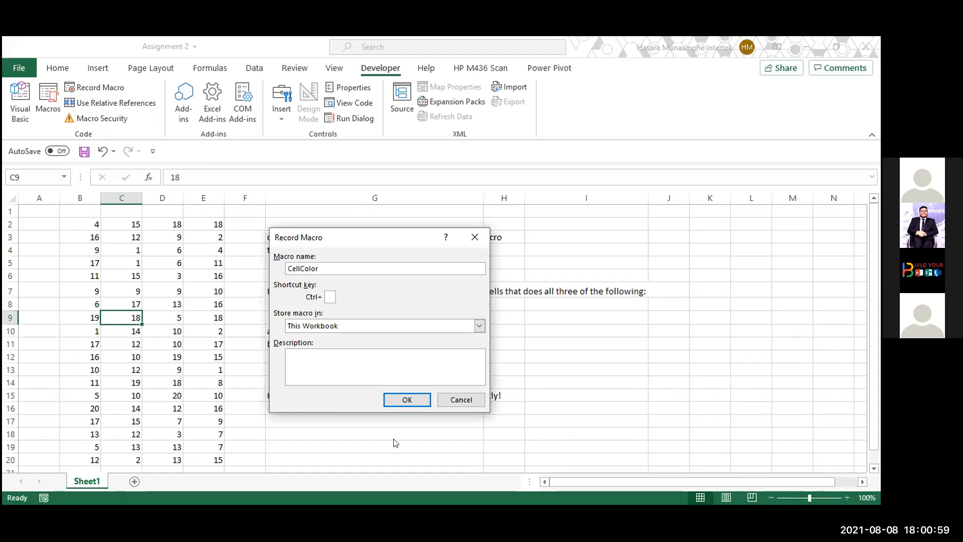
{"action": "left_click", "coordinate": [399, 402]}
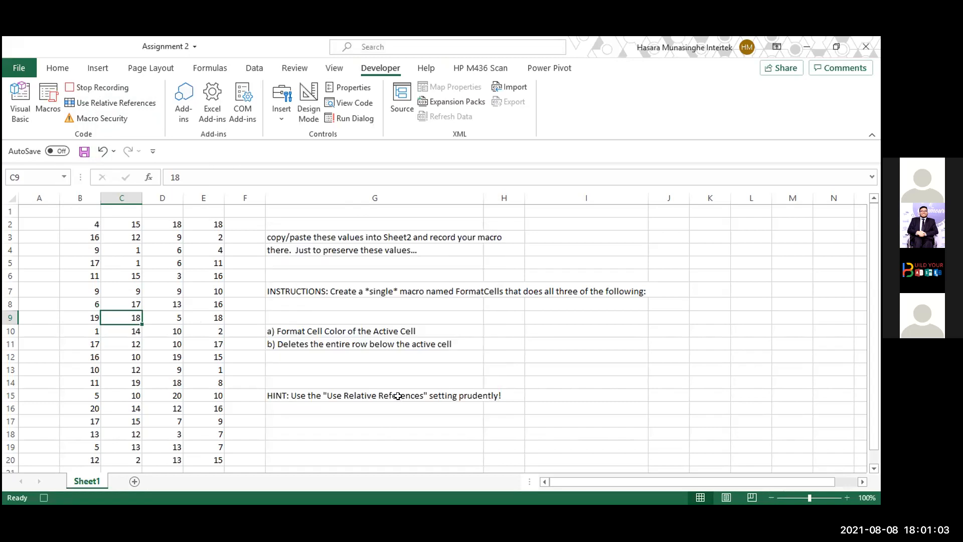
Step: Fill the active cell C9 with a medium blue theme colour and stop the macro recording
{"action": "key", "text": "alt+h"}
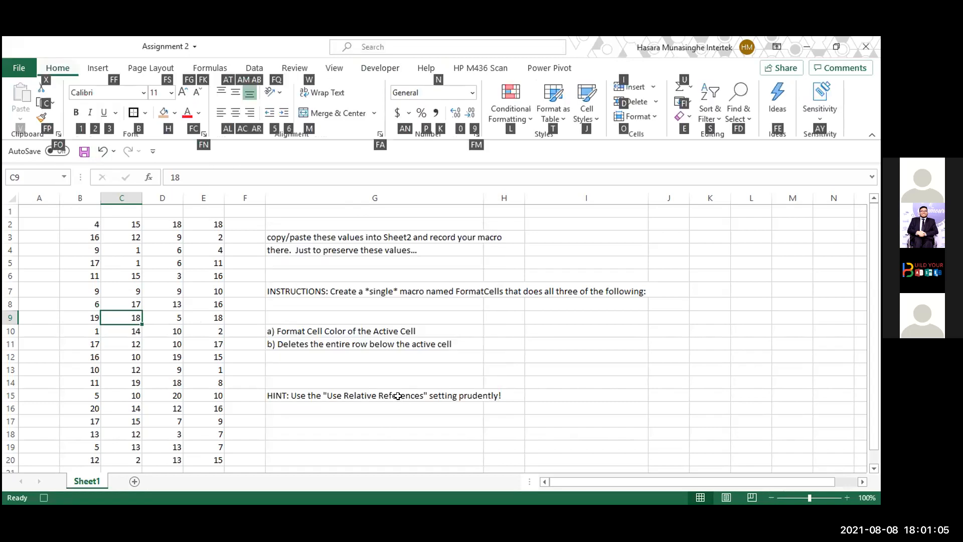
{"action": "key", "text": "h"}
{"action": "key", "text": "Right"}
{"action": "key", "text": "Right"}
{"action": "key", "text": "Right"}
{"action": "key", "text": "Right"}
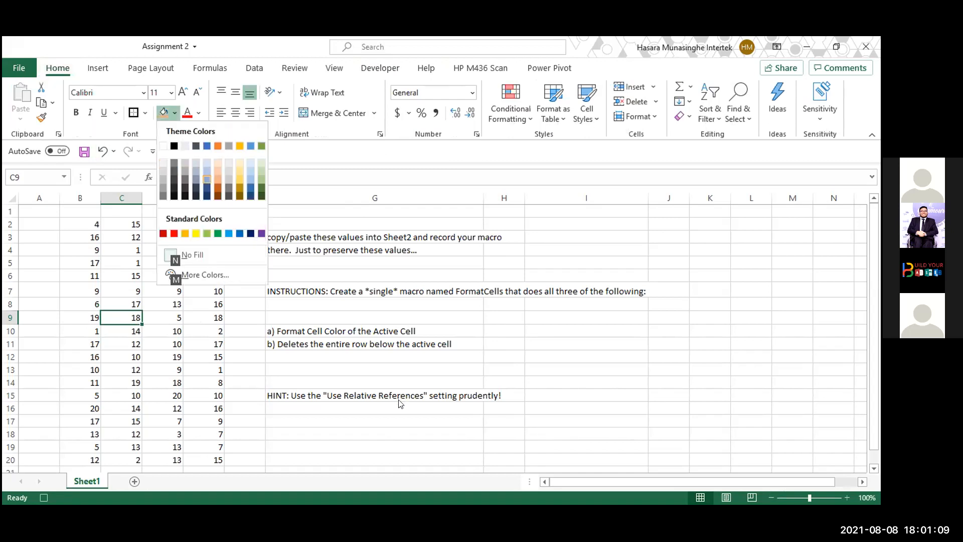
{"action": "key", "text": "Return"}
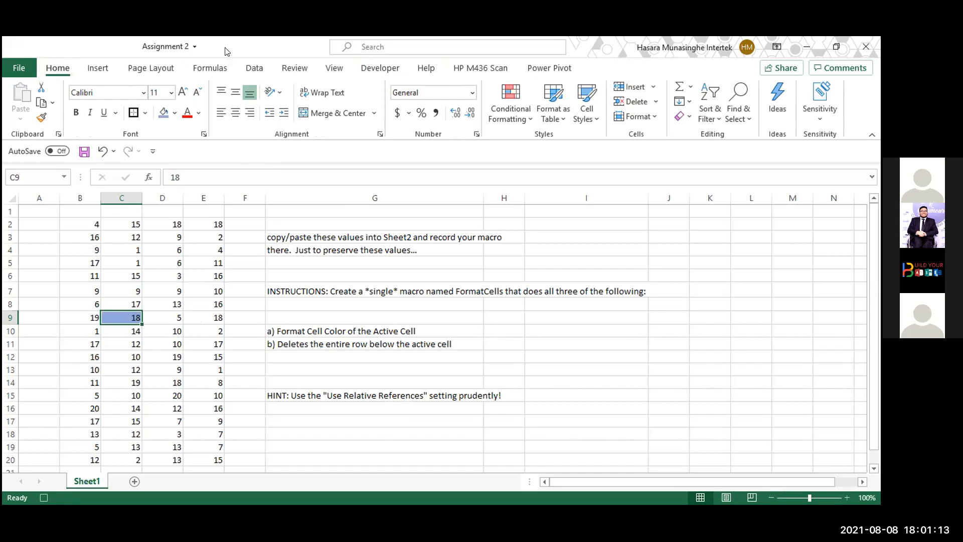
{"action": "key", "text": "alt"}
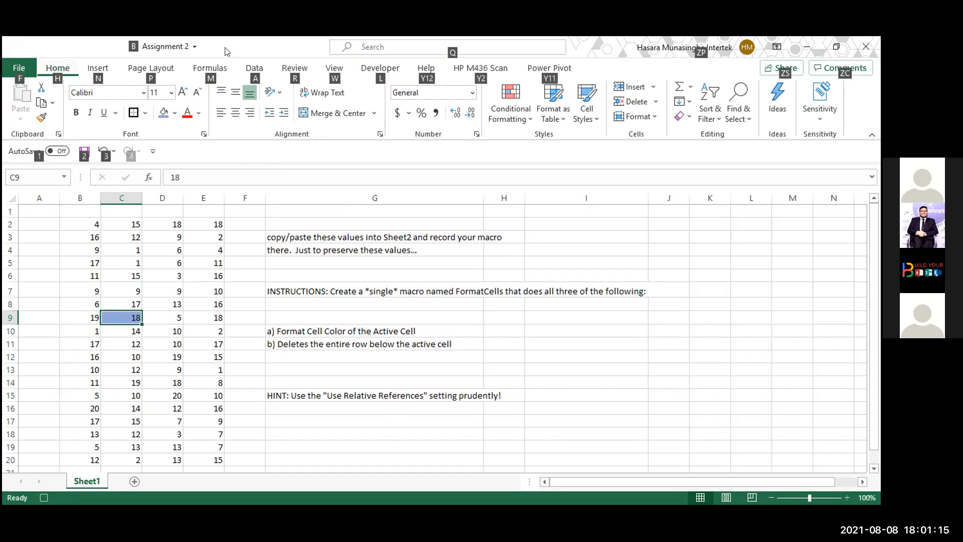
{"action": "key", "text": "l"}
{"action": "key", "text": "r"}
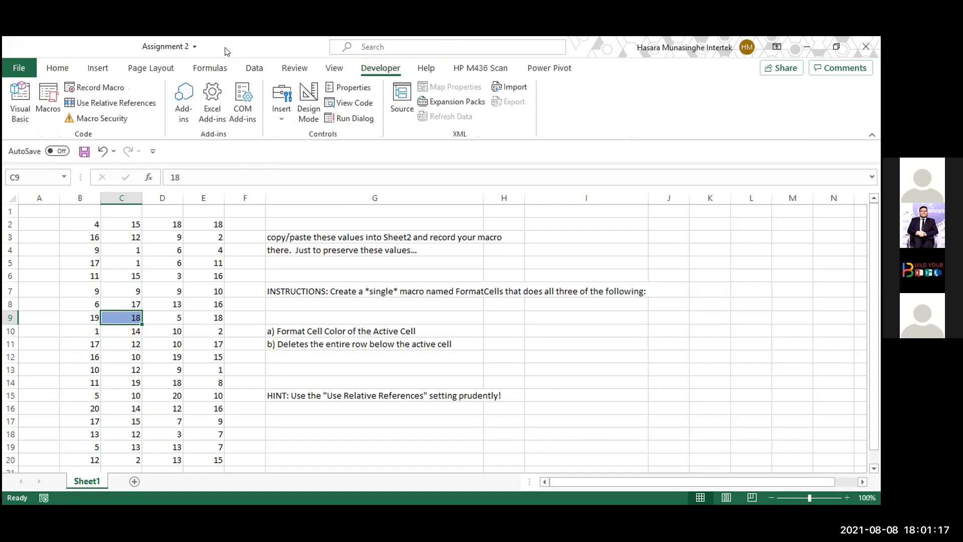
Step: Start recording a second macro named ClearCellColor, stored in this workbook
{"action": "left_click", "coordinate": [103, 88]}
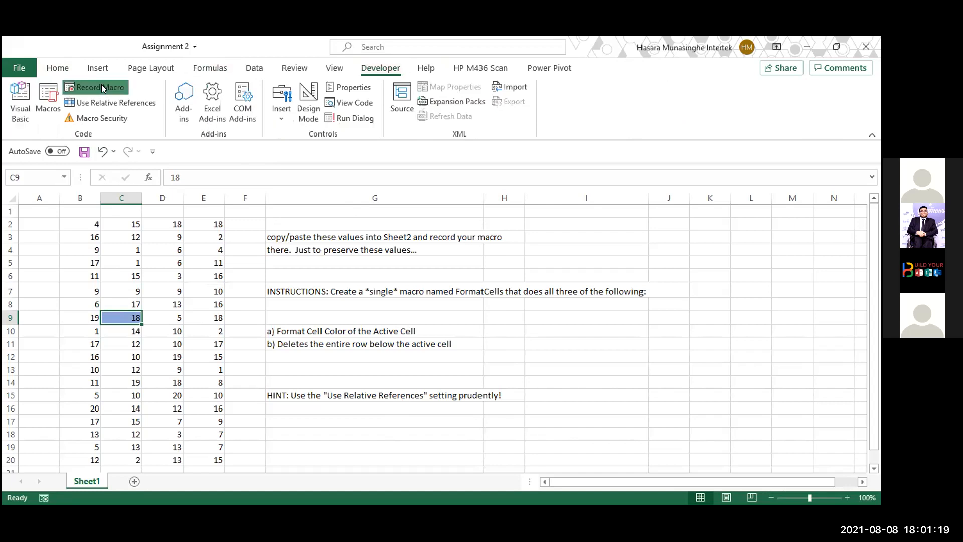
{"action": "key", "text": "BackSpace"}
{"action": "type", "text": "Clear"}
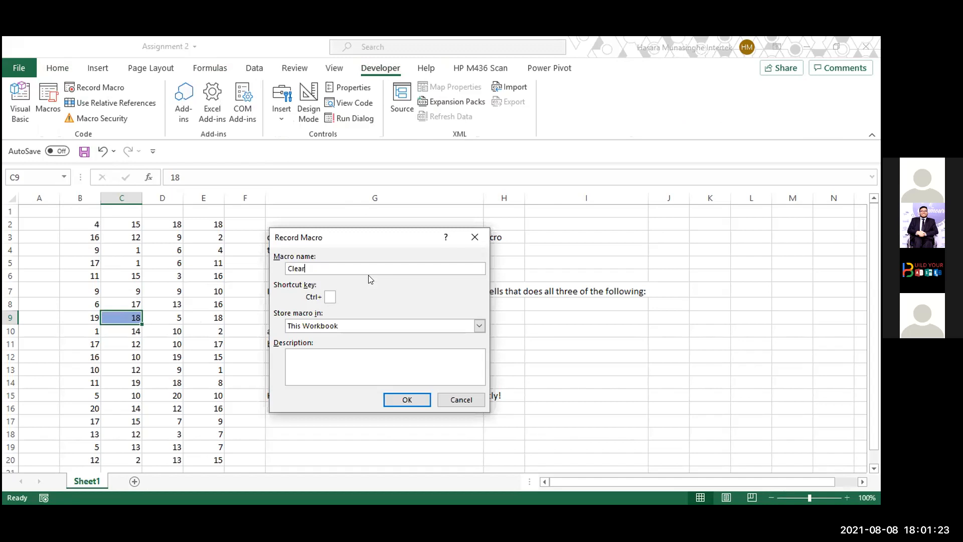
{"action": "type", "text": "CellColor"}
{"action": "left_click", "coordinate": [404, 399]}
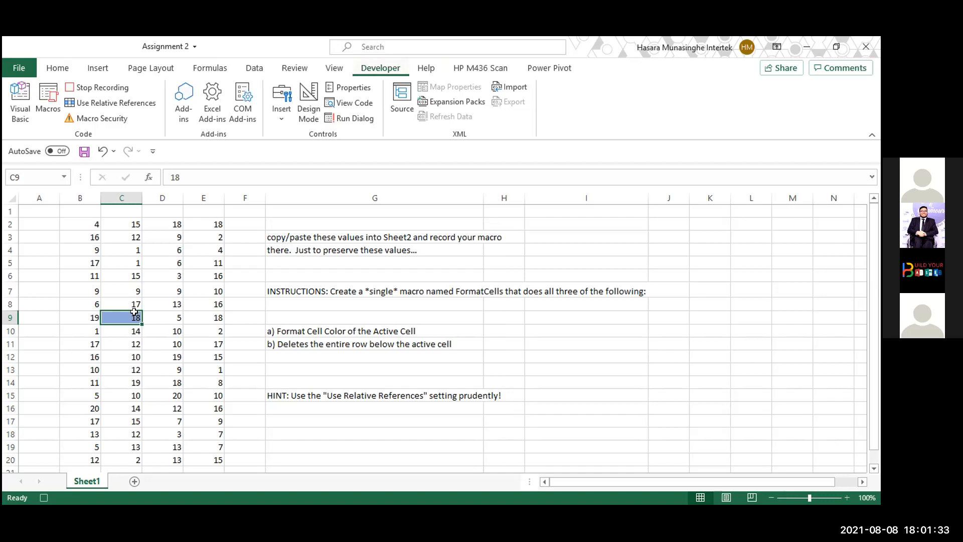
Step: Clear the fill colour of cell C9 and stop the macro recording
{"action": "key", "text": "alt+h"}
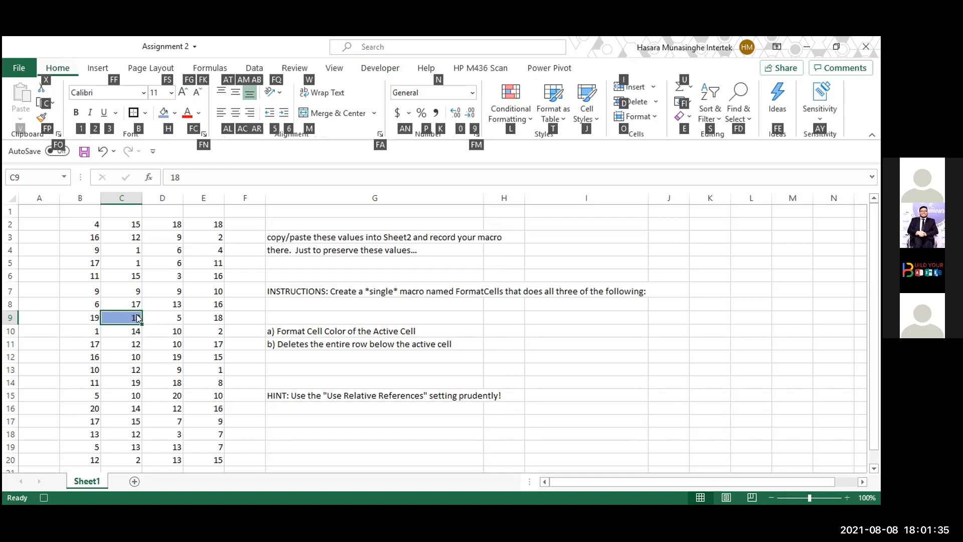
{"action": "key", "text": "h"}
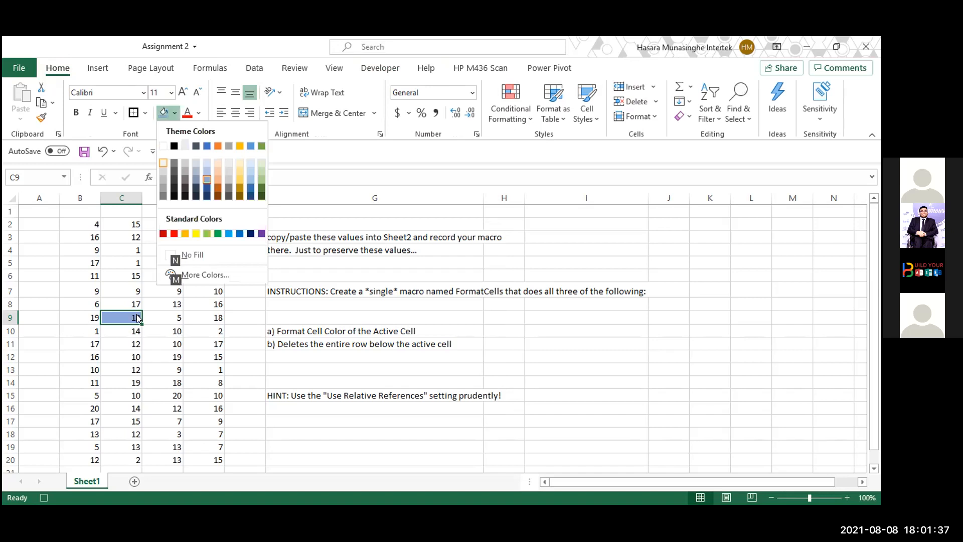
{"action": "left_click", "coordinate": [135, 312]}
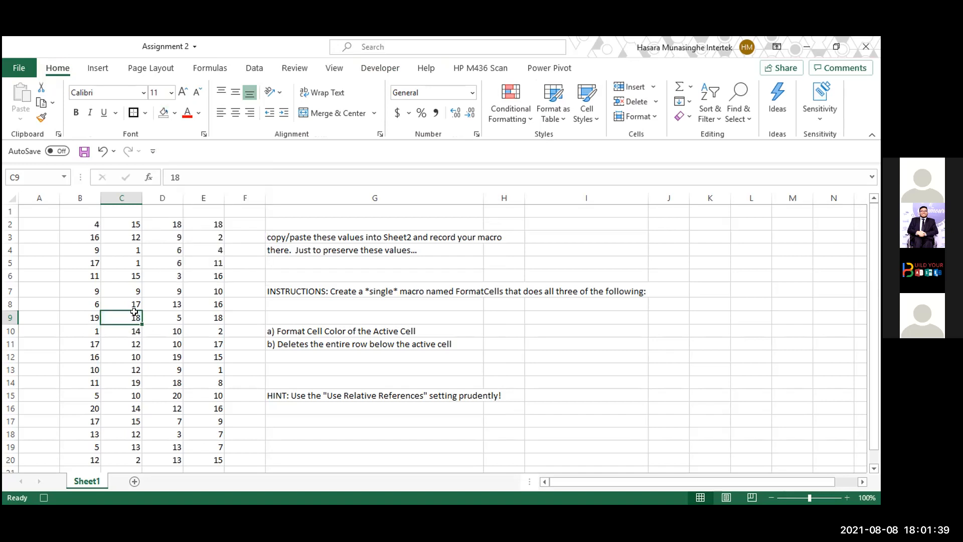
{"action": "key", "text": "alt+l"}
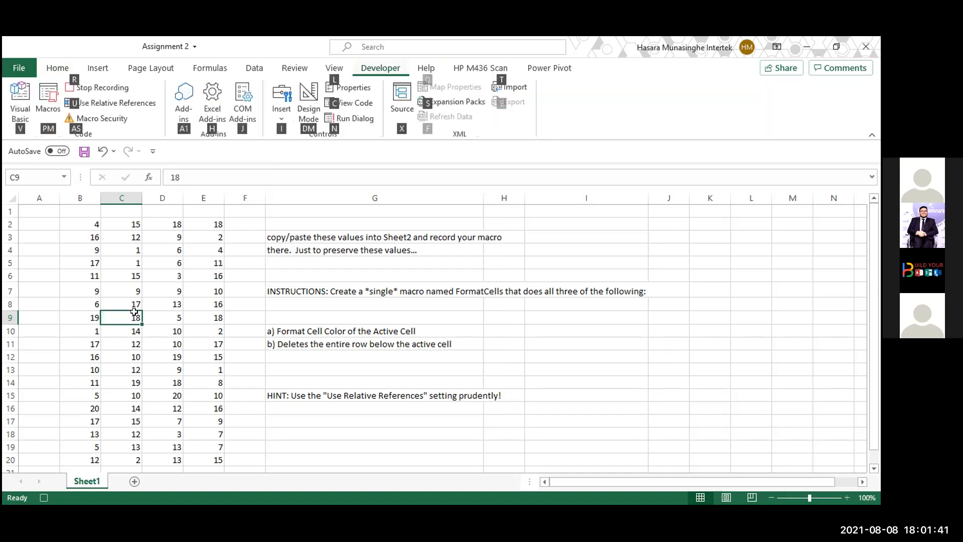
{"action": "key", "text": "r"}
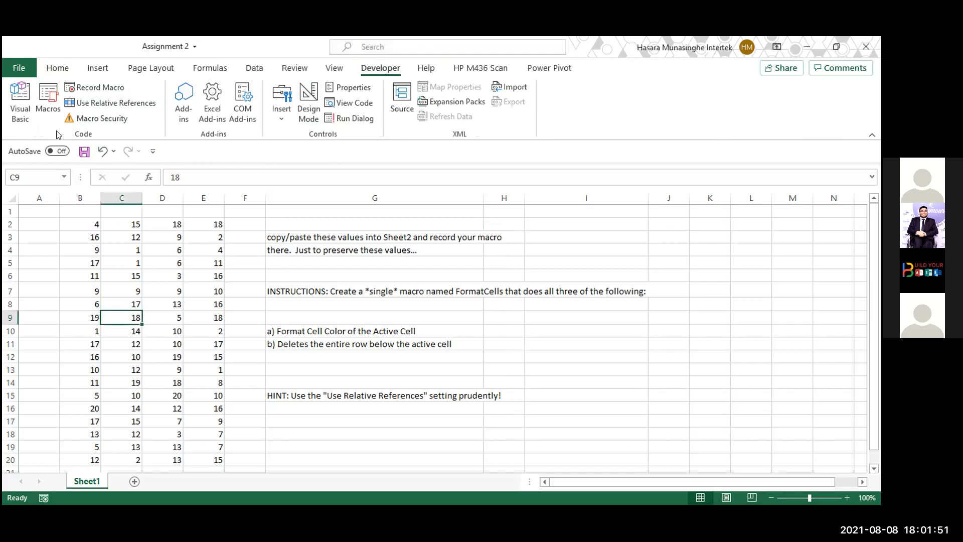
Step: Test both recorded macros on cell C9 by running CellColor and then ClearCellColor
{"action": "left_click", "coordinate": [48, 105]}
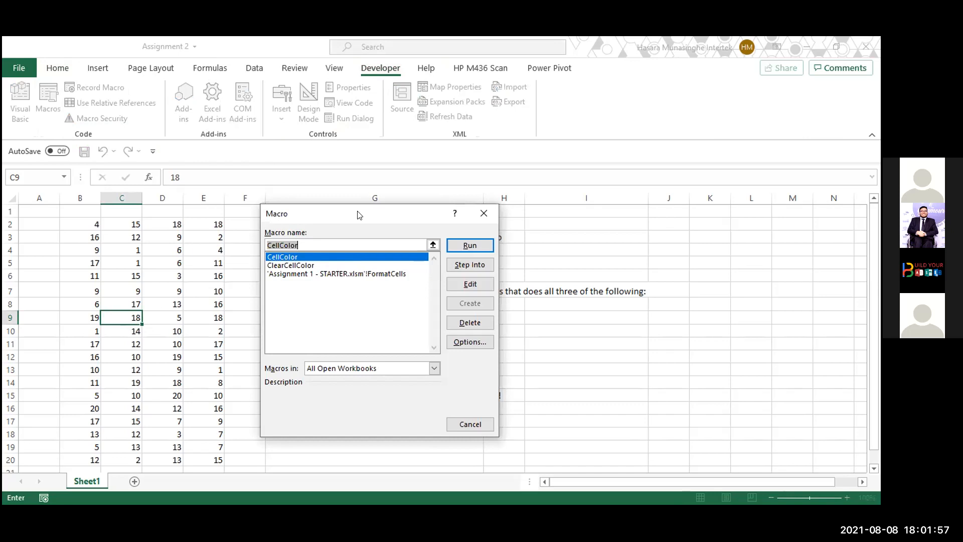
{"action": "left_click_drag", "start_coordinate": [359, 215], "coordinate": [543, 188]}
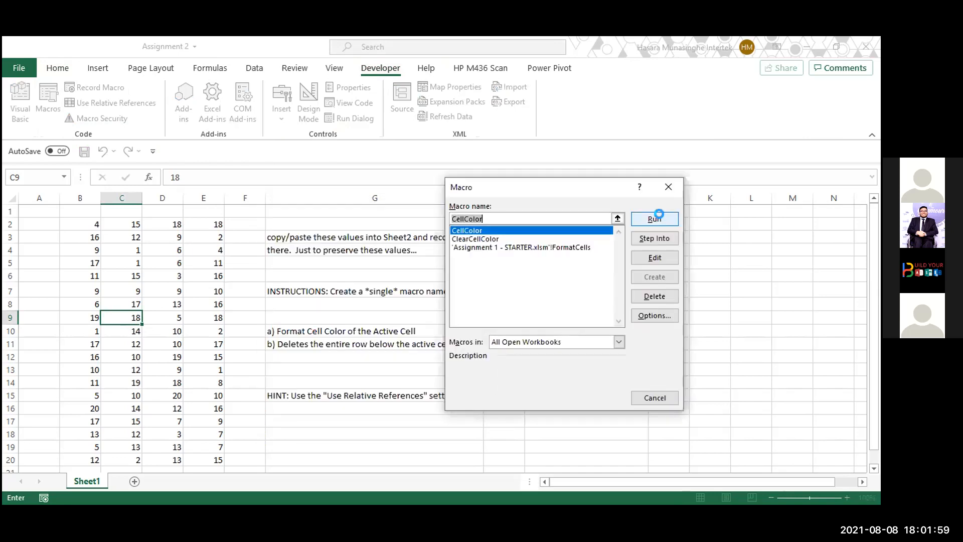
{"action": "left_click", "coordinate": [654, 218]}
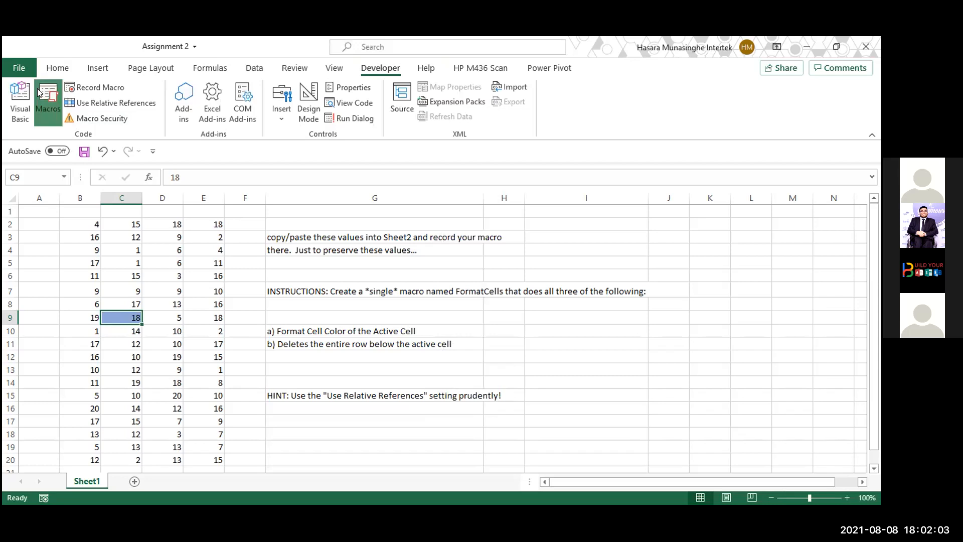
{"action": "left_click", "coordinate": [48, 100]}
{"action": "left_click", "coordinate": [596, 239]}
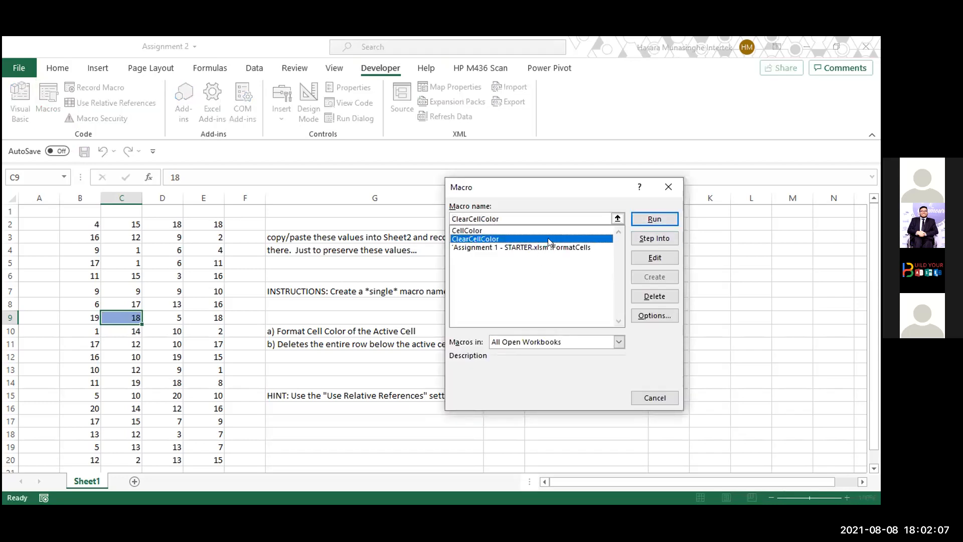
{"action": "left_click", "coordinate": [656, 219]}
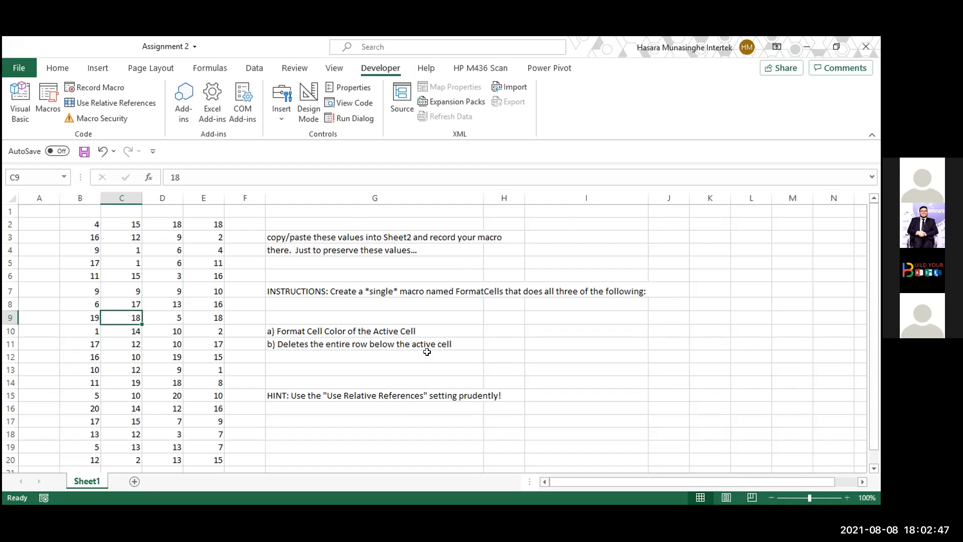
Step: Insert an ActiveX command button over cell G1, above the instruction text, and close its code window
{"action": "left_click", "coordinate": [309, 210]}
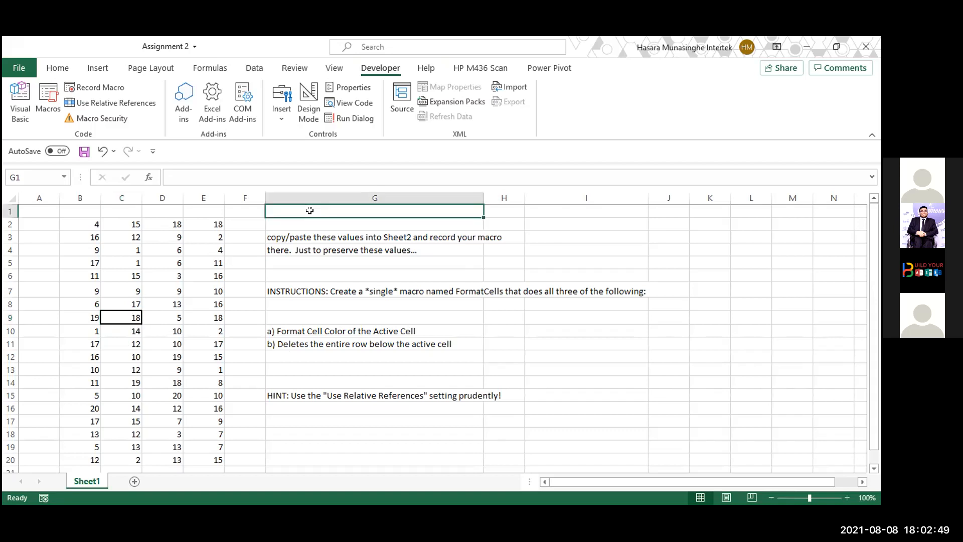
{"action": "left_click", "coordinate": [279, 106]}
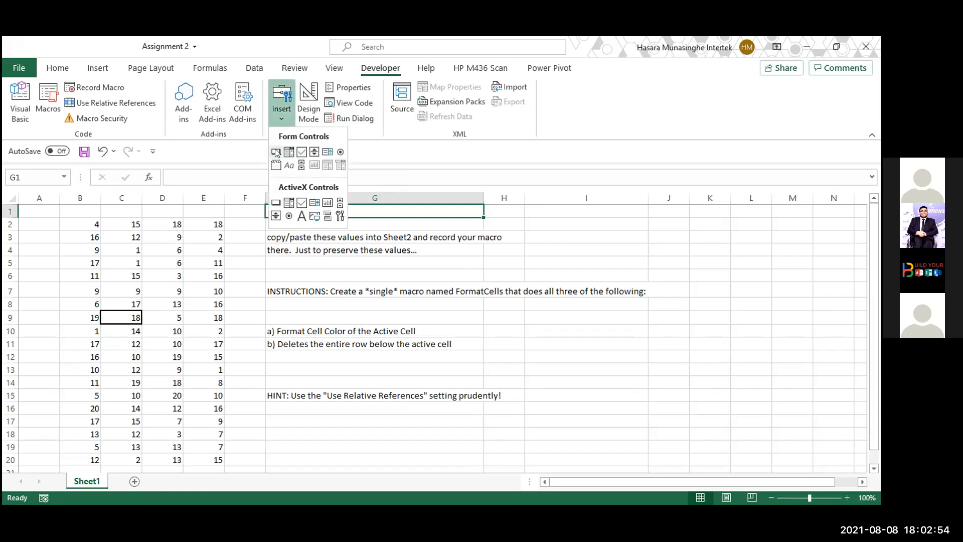
{"action": "left_click", "coordinate": [272, 201]}
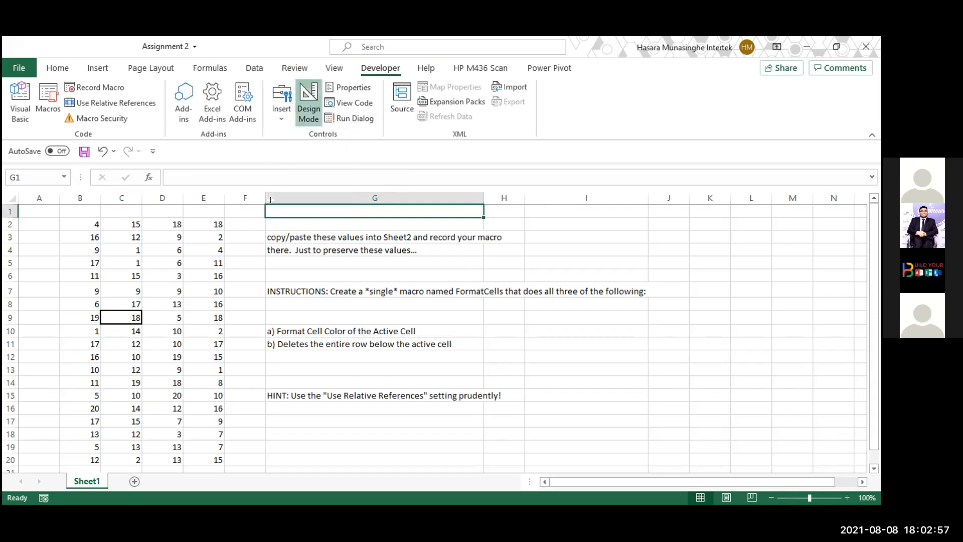
{"action": "left_click_drag", "start_coordinate": [269, 206], "coordinate": [329, 227]}
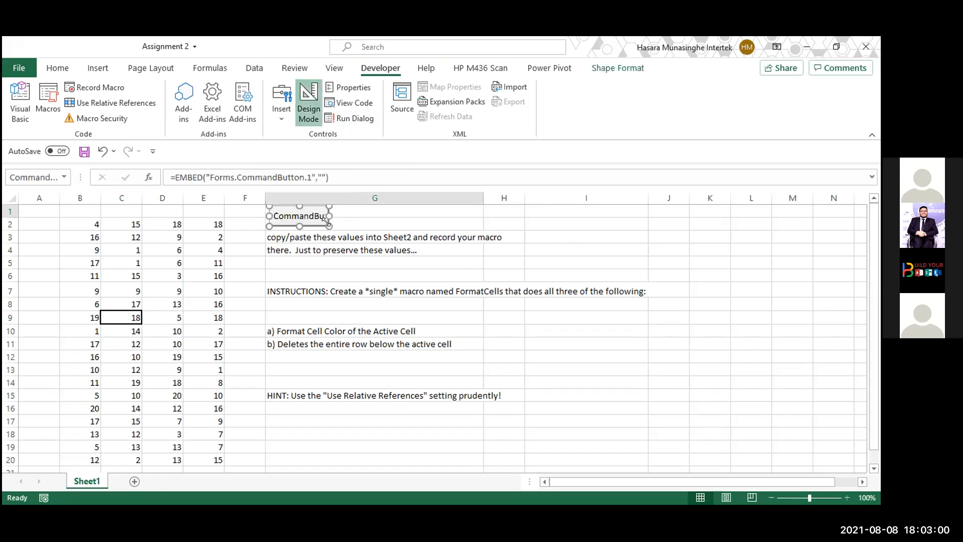
{"action": "double_click", "coordinate": [300, 212]}
{"action": "left_click", "coordinate": [765, 46]}
Step: Change the command button's caption to "Change Cell"
{"action": "right_click", "coordinate": [315, 218]}
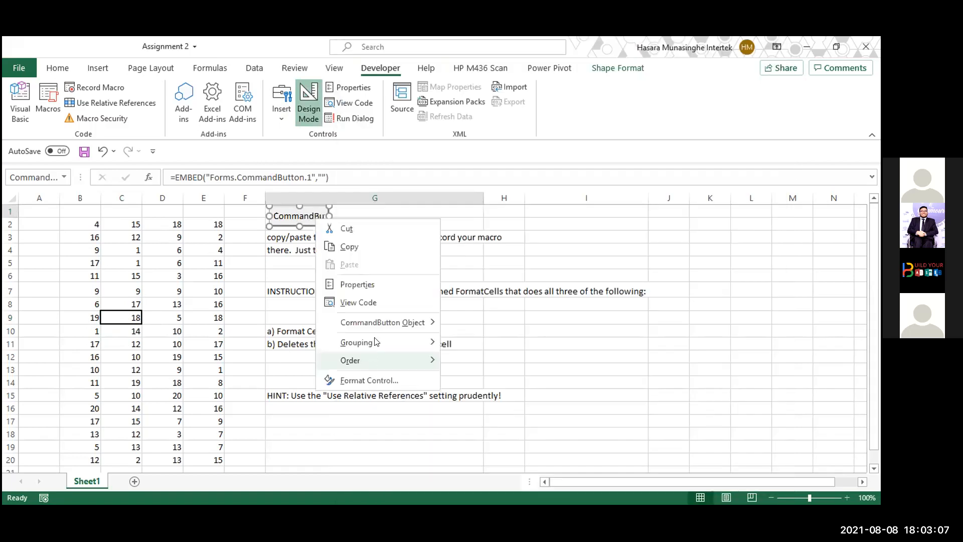
{"action": "mouse_move", "coordinate": [407, 317]}
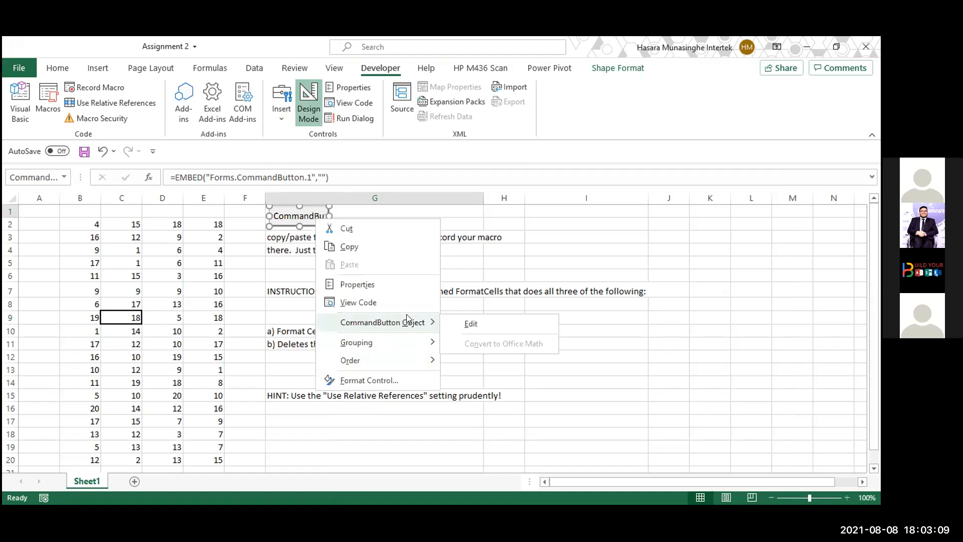
{"action": "left_click", "coordinate": [458, 325]}
{"action": "key", "text": "BackSpace"}
{"action": "key", "text": "BackSpace"}
{"action": "key", "text": "BackSpace"}
{"action": "key", "text": "BackSpace"}
{"action": "key", "text": "BackSpace"}
{"action": "key", "text": "BackSpace"}
{"action": "key", "text": "BackSpace"}
{"action": "key", "text": "BackSpace"}
{"action": "key", "text": "BackSpace"}
{"action": "key", "text": "BackSpace"}
{"action": "key", "text": "BackSpace"}
{"action": "key", "text": "BackSpace"}
{"action": "key", "text": "BackSpace"}
{"action": "type", "text": "hange Cell"}
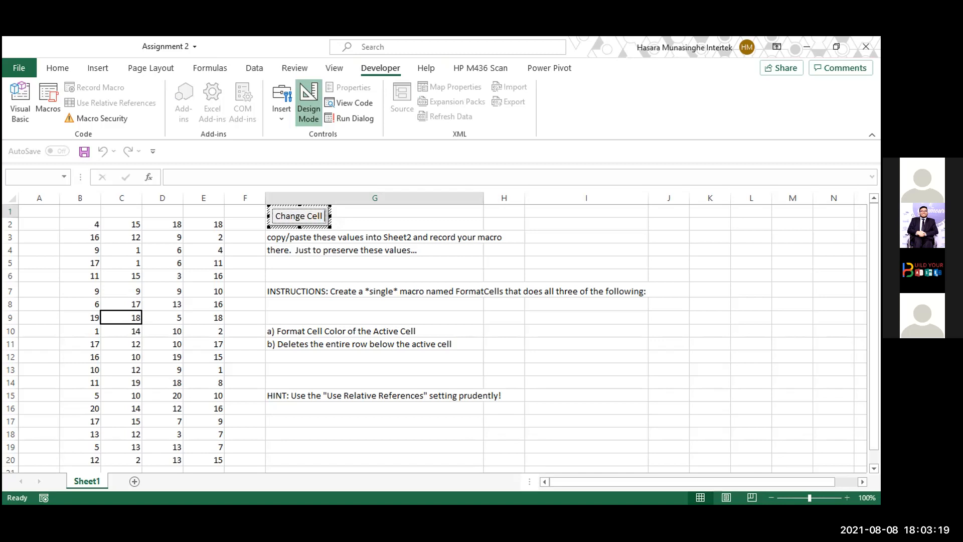
{"action": "double_click", "coordinate": [297, 217]}
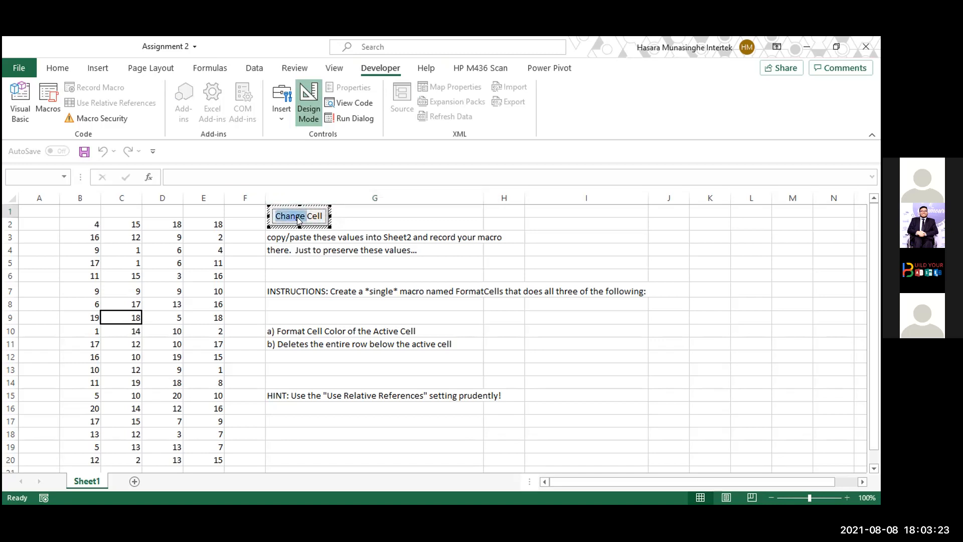
{"action": "left_click", "coordinate": [325, 217]}
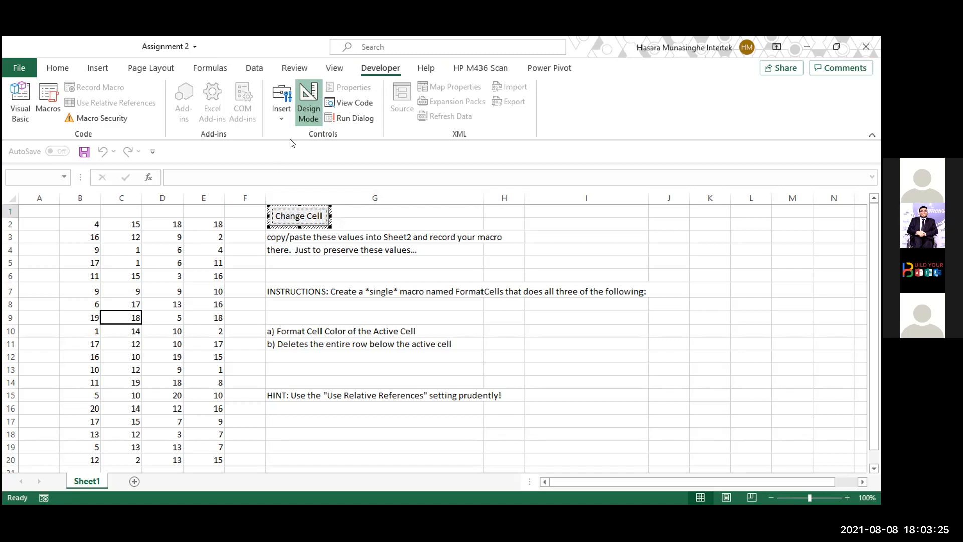
Step: View the Change Cell button's click code, close the code editor, and try the button with design mode off
{"action": "left_click", "coordinate": [353, 103]}
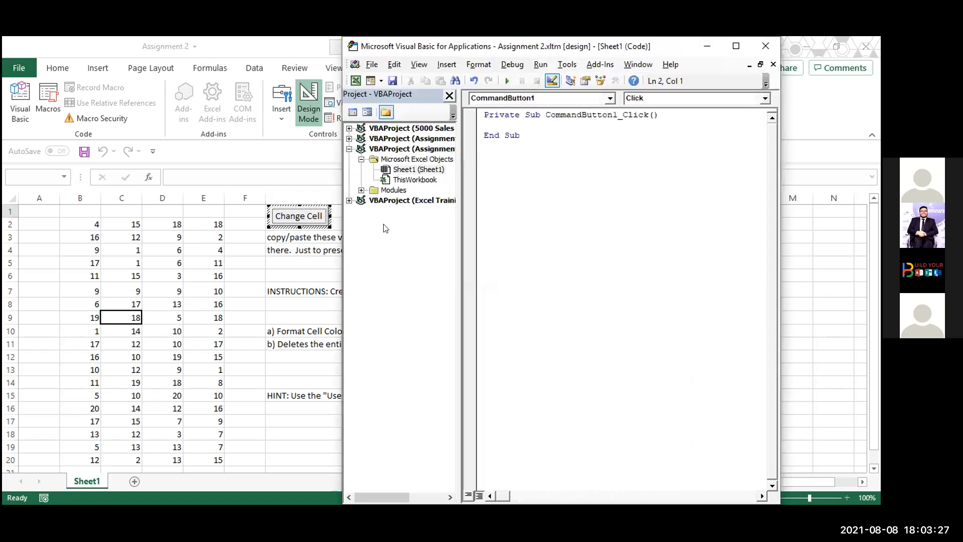
{"action": "left_click", "coordinate": [757, 45]}
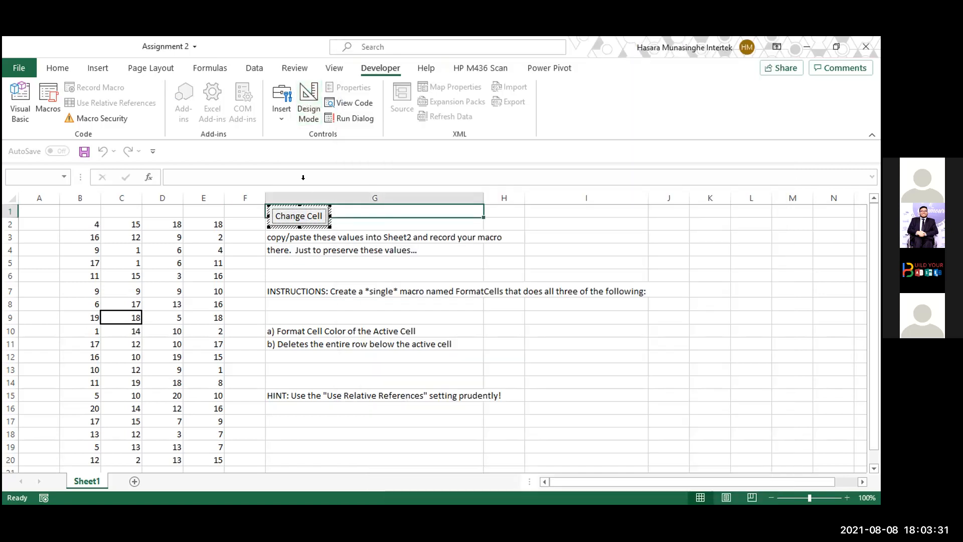
{"action": "left_click", "coordinate": [303, 221]}
{"action": "left_click", "coordinate": [303, 221]}
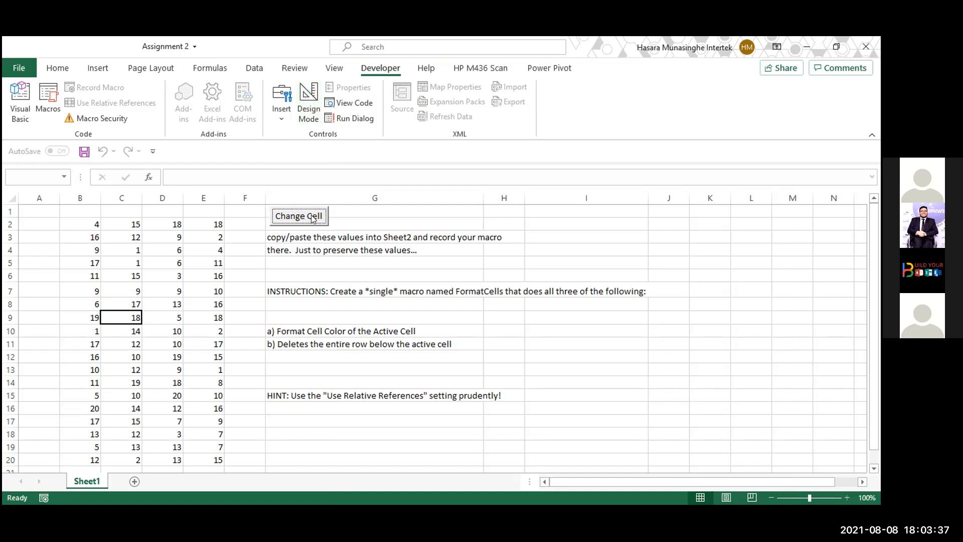
{"action": "left_click", "coordinate": [312, 219]}
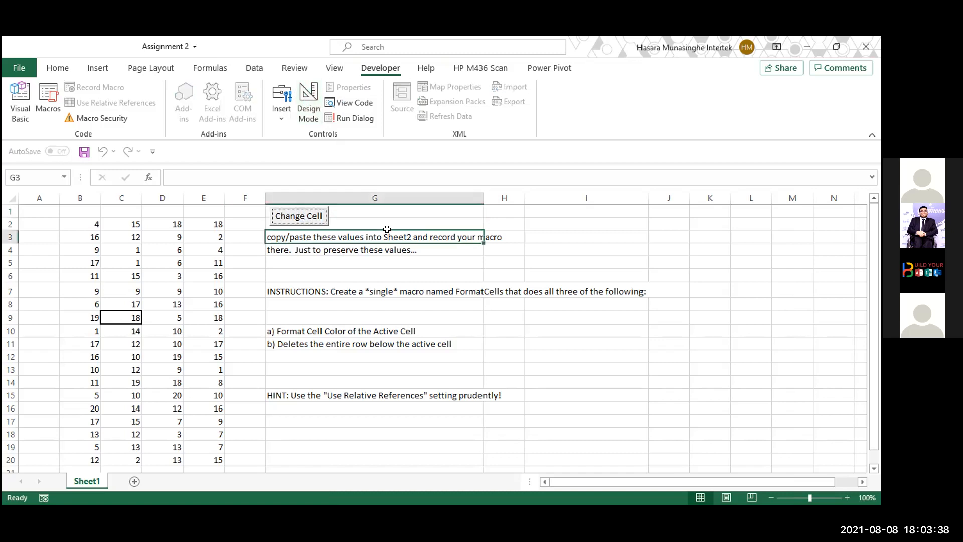
Step: Try the Change Cell button again, turn design mode on, and inspect the button's properties before closing them
{"action": "left_click", "coordinate": [311, 219]}
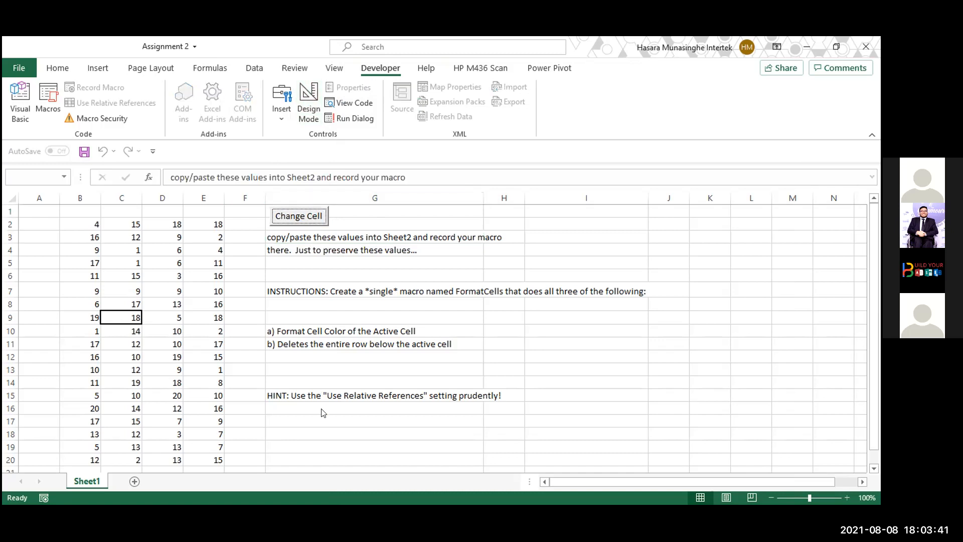
{"action": "left_click", "coordinate": [308, 111]}
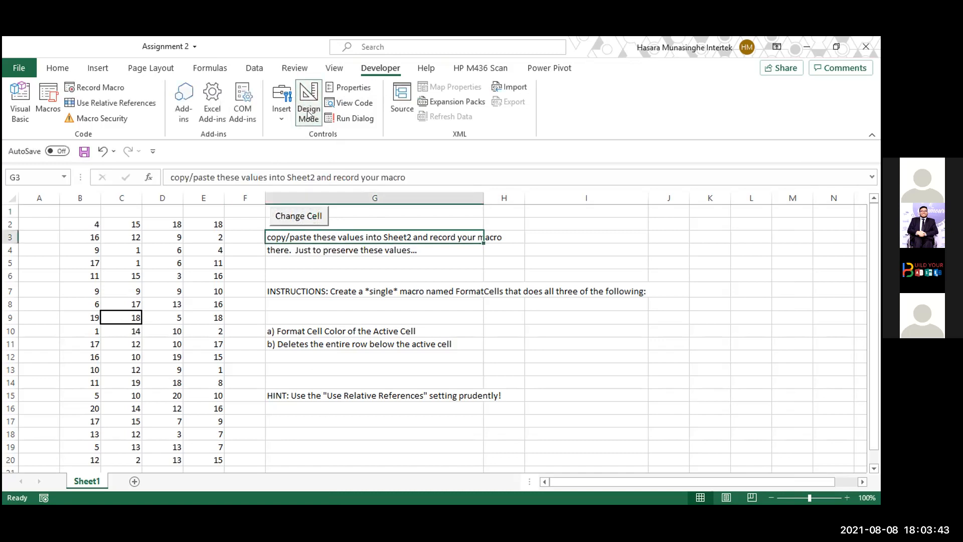
{"action": "right_click", "coordinate": [301, 219]}
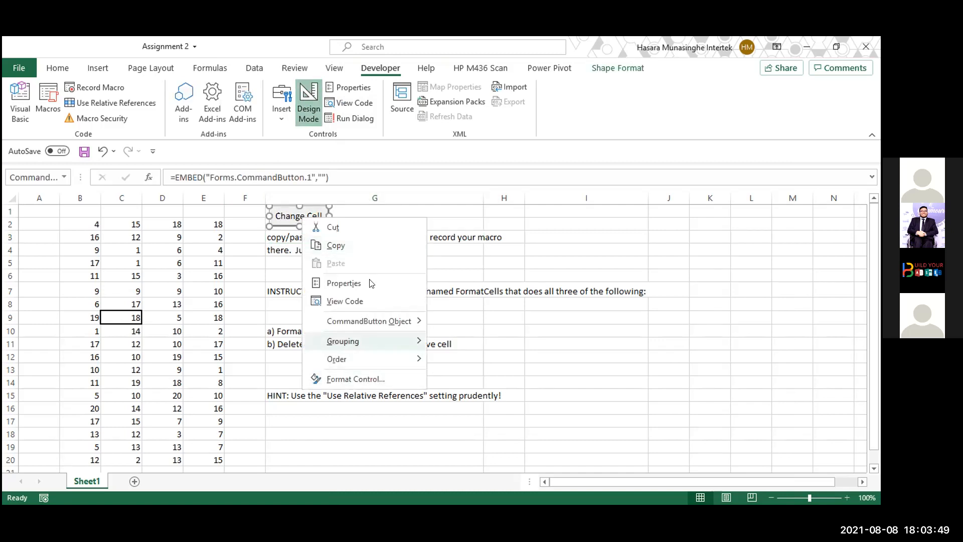
{"action": "left_click", "coordinate": [344, 282]}
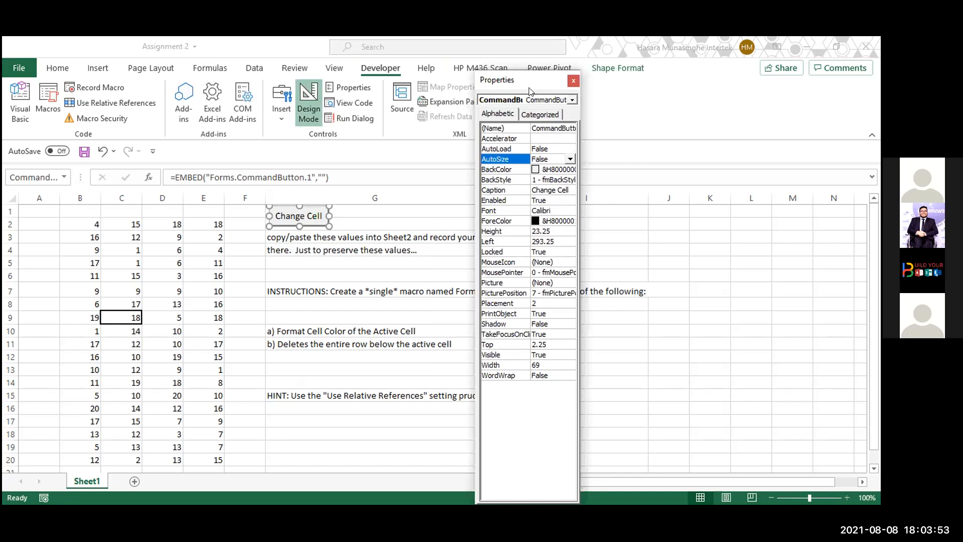
{"action": "left_click_drag", "start_coordinate": [529, 84], "coordinate": [532, 51]}
{"action": "left_click", "coordinate": [575, 48]}
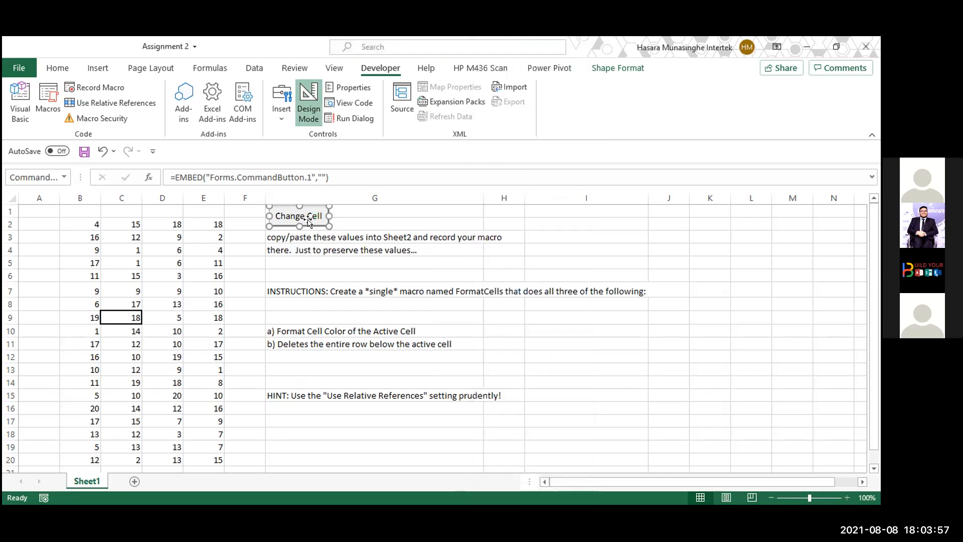
Step: Open and close the Change Cell button's click code, and delete the button from the sheet
{"action": "right_click", "coordinate": [312, 221]}
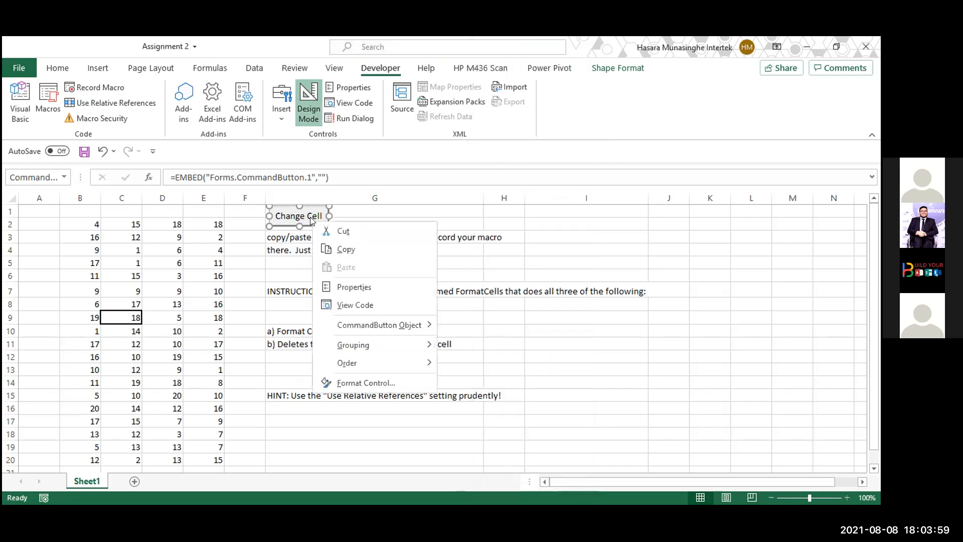
{"action": "left_click", "coordinate": [301, 216]}
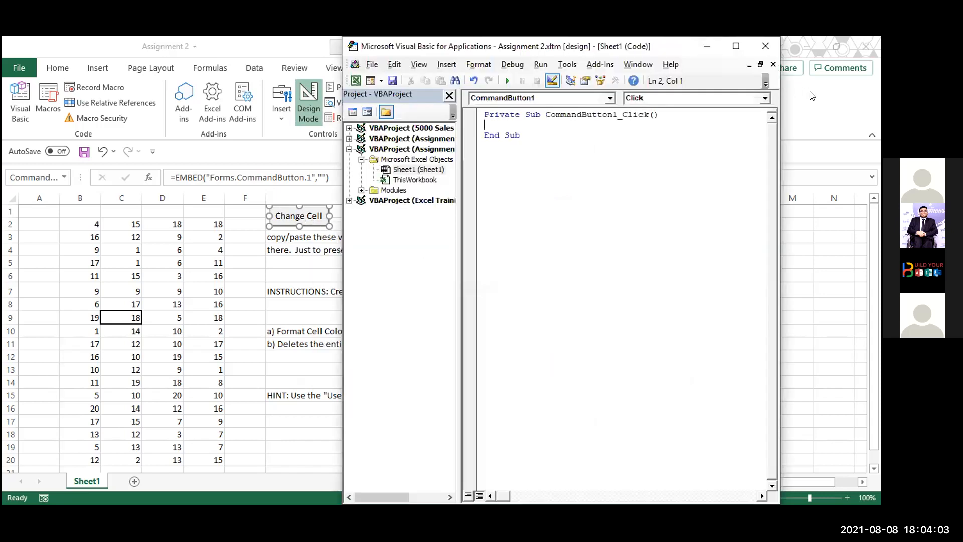
{"action": "left_click", "coordinate": [766, 46]}
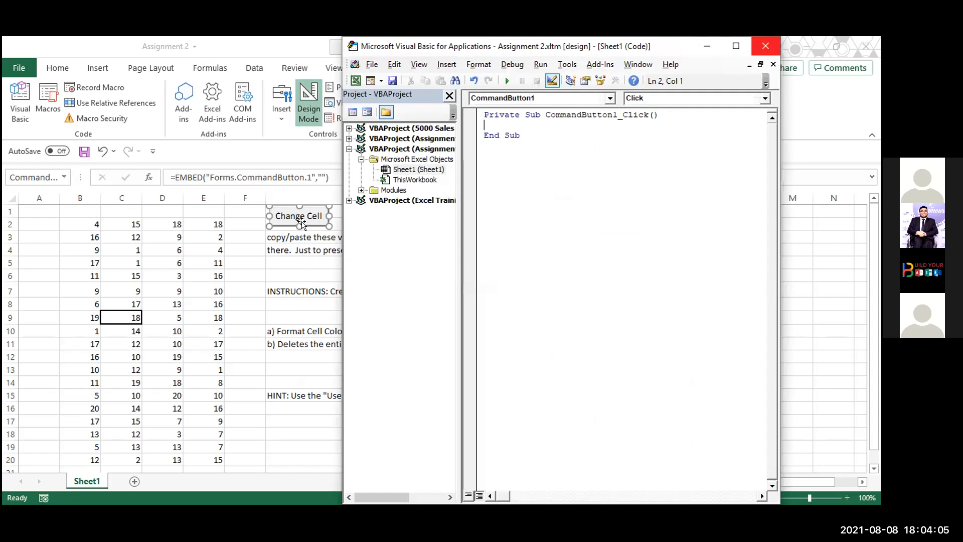
{"action": "key", "text": "Delete"}
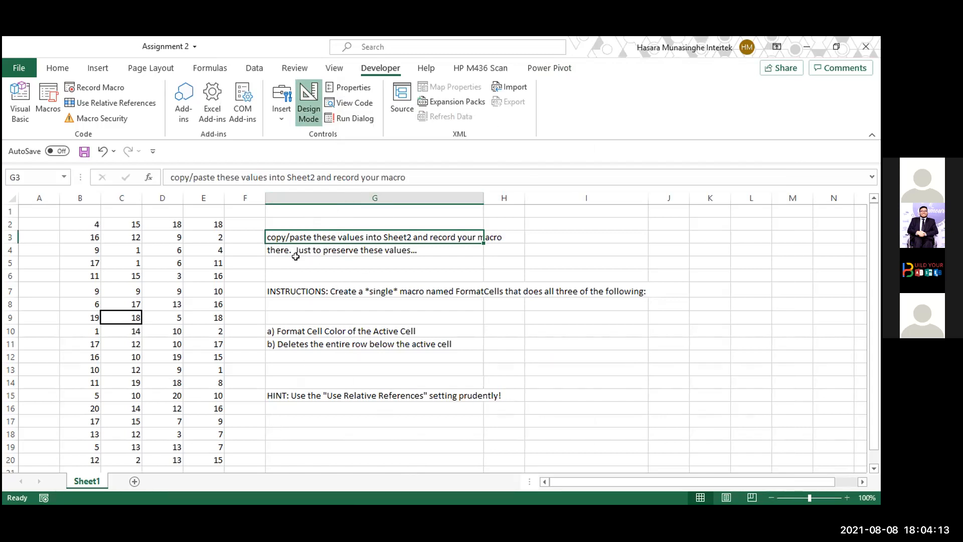
Step: Run the CellColor macro on cell C9, followed by the ClearCellColor macro
{"action": "left_click", "coordinate": [287, 329]}
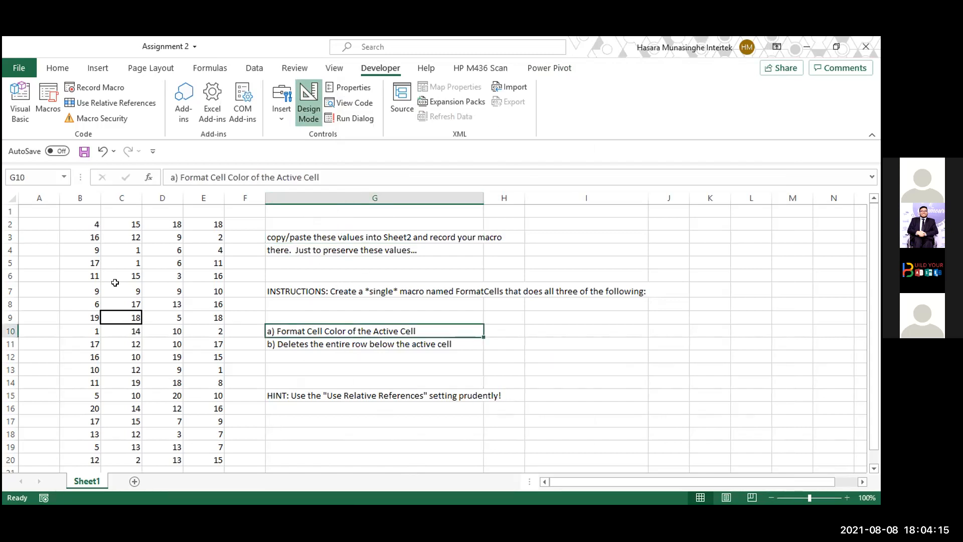
{"action": "left_click", "coordinate": [121, 317]}
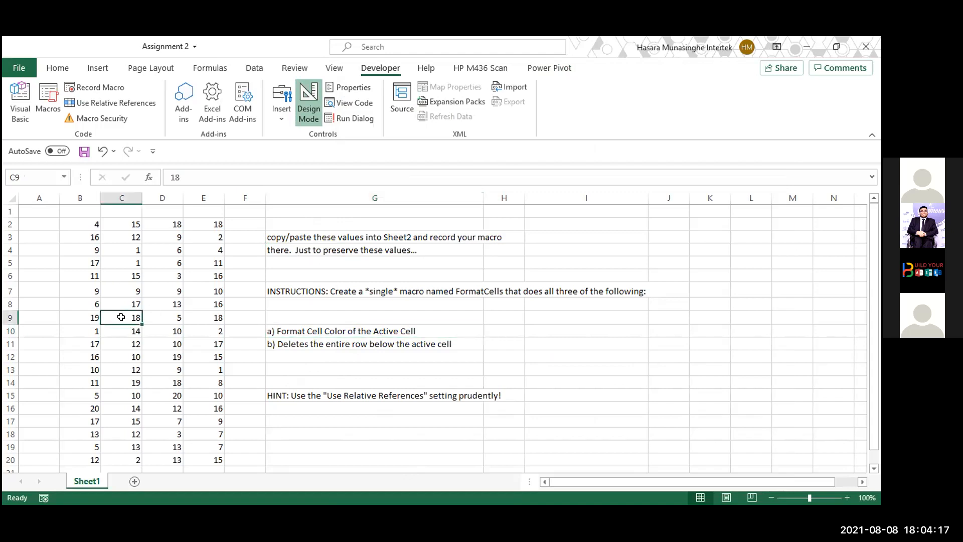
{"action": "left_click", "coordinate": [49, 105]}
{"action": "left_click", "coordinate": [589, 219]}
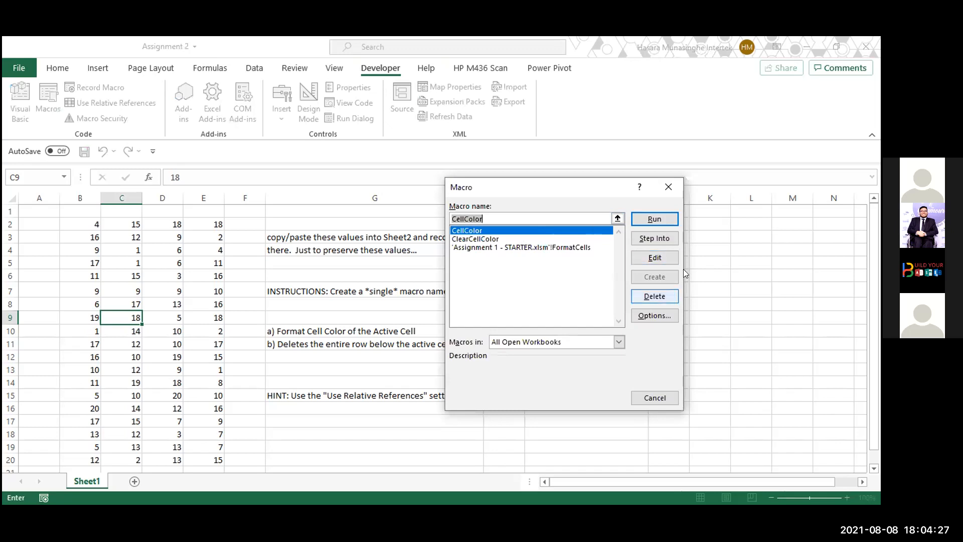
{"action": "left_click", "coordinate": [654, 219]}
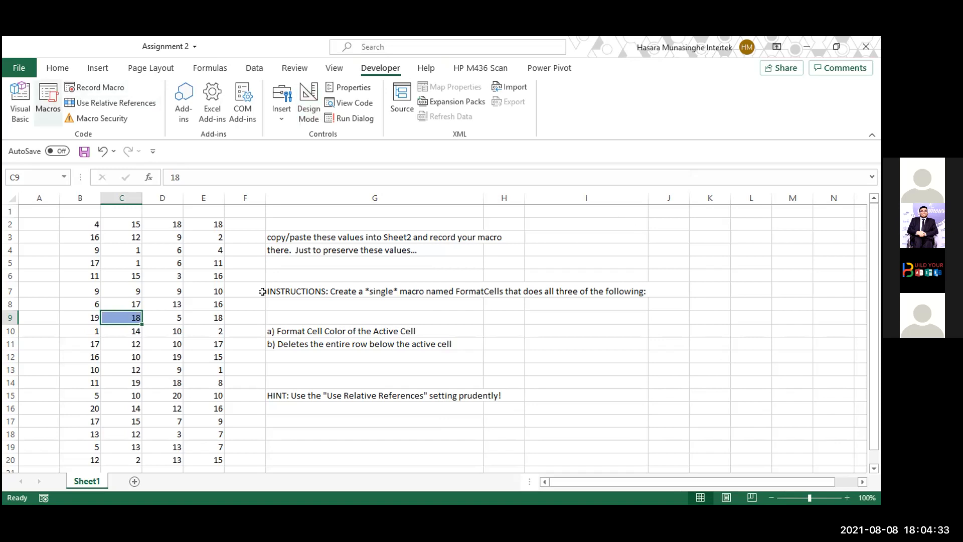
{"action": "key", "text": "alt+F8"}
{"action": "key", "text": "Down"}
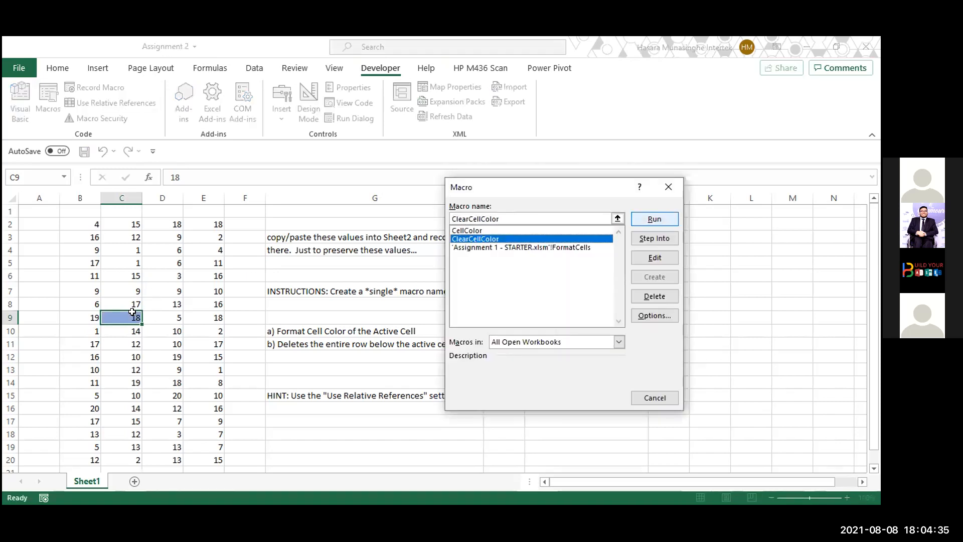
{"action": "key", "text": "Return"}
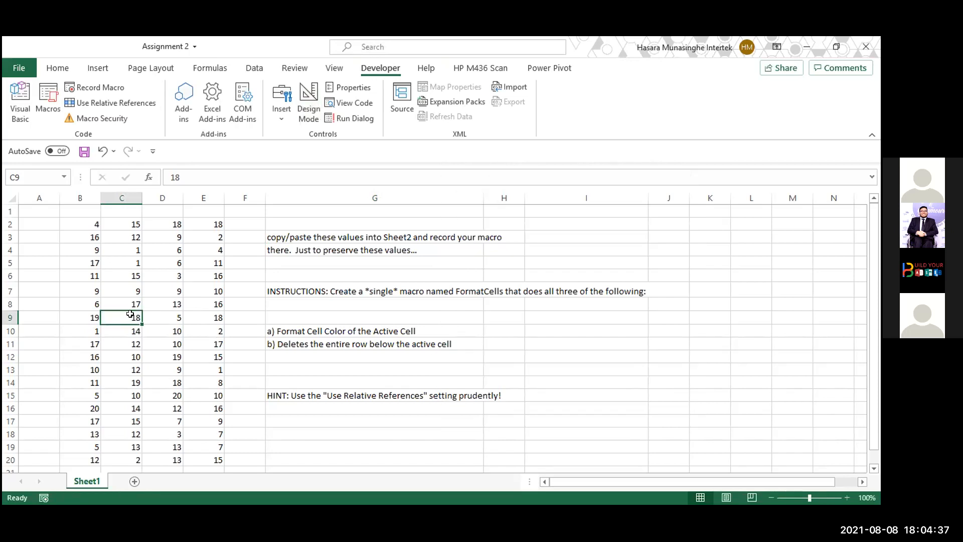
{"action": "key", "text": "Right"}
{"action": "key", "text": "Right"}
{"action": "key", "text": "Down"}
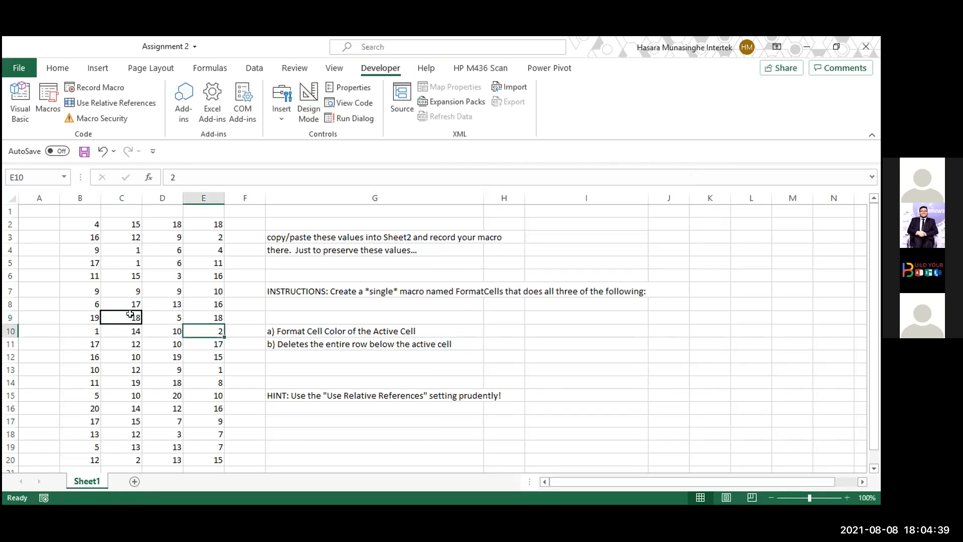
Step: Delete the CellColor and ClearCellColor macros from the workbook
{"action": "left_click", "coordinate": [130, 315]}
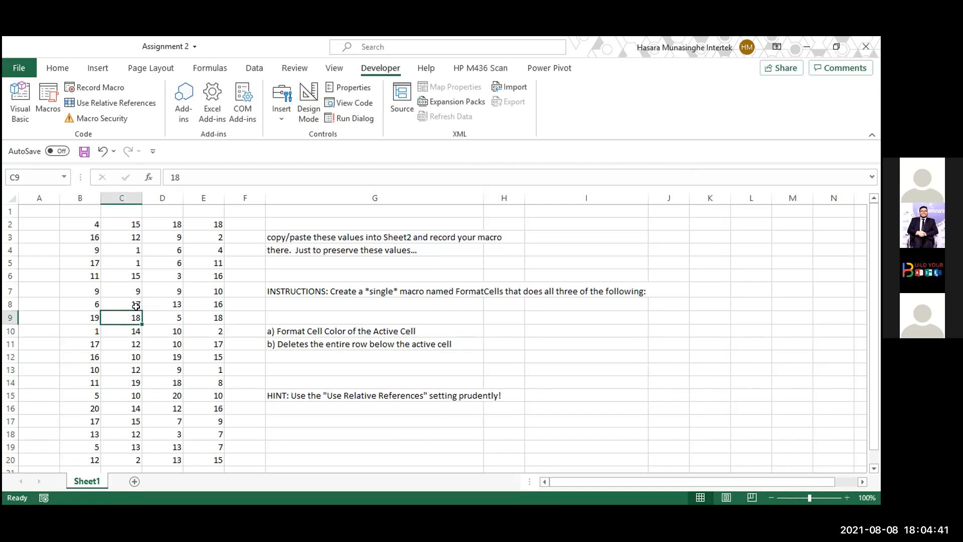
{"action": "left_click", "coordinate": [48, 97]}
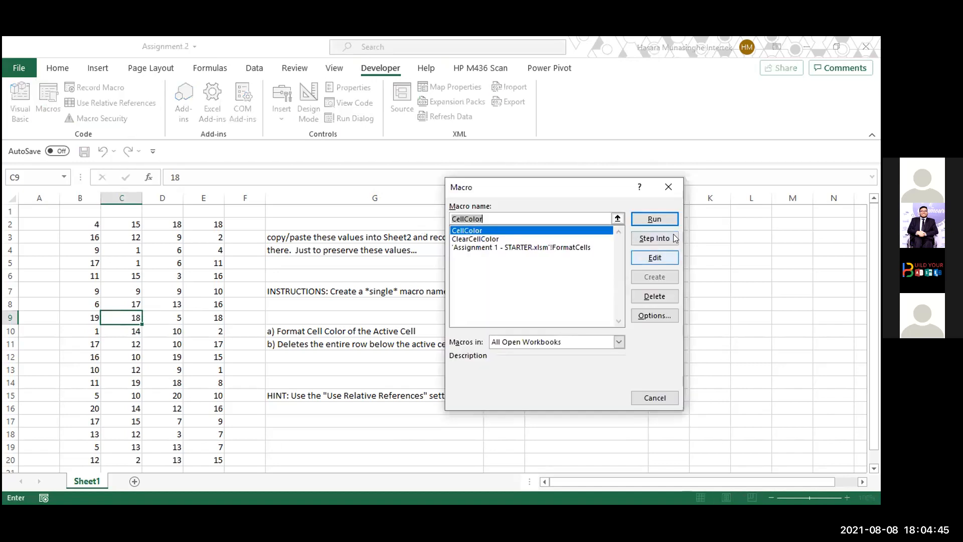
{"action": "left_click", "coordinate": [655, 295]}
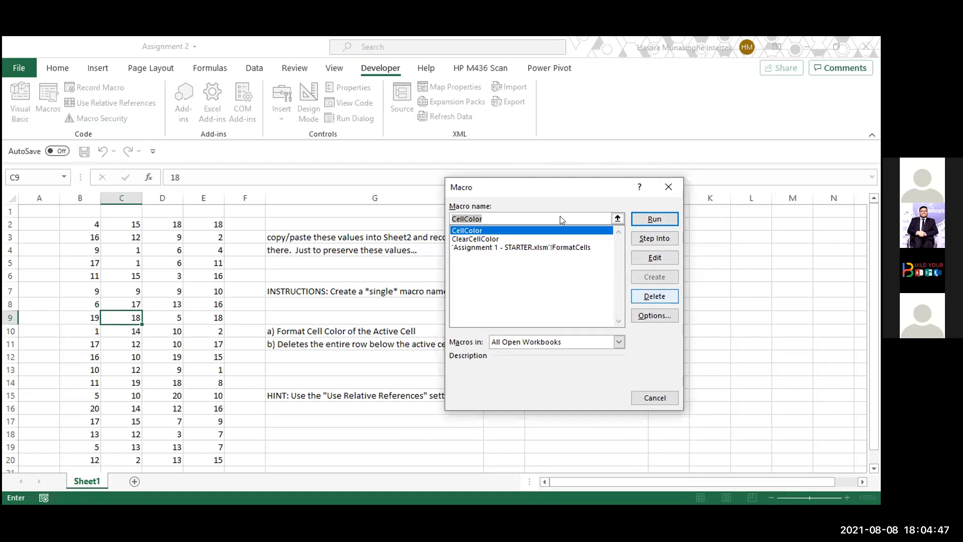
{"action": "key", "text": "Return"}
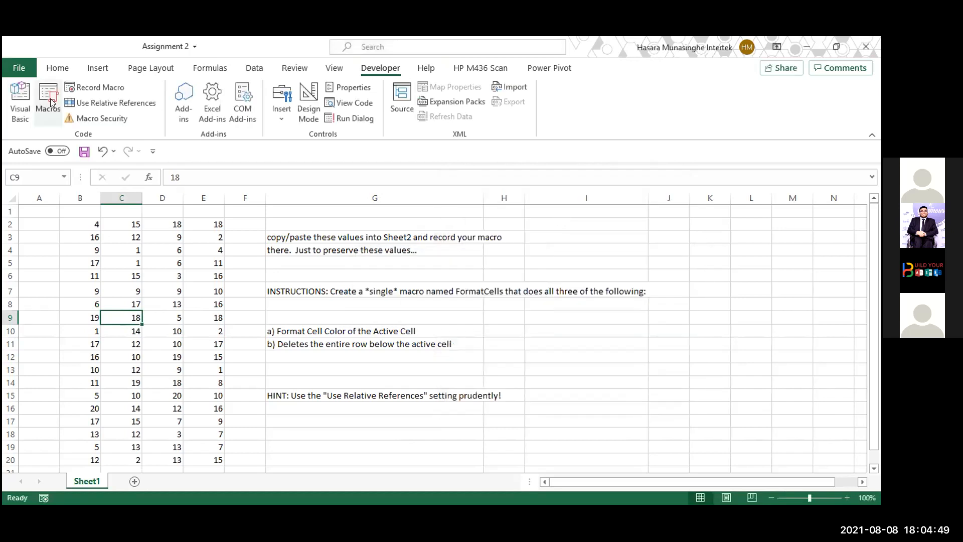
{"action": "left_click", "coordinate": [50, 99]}
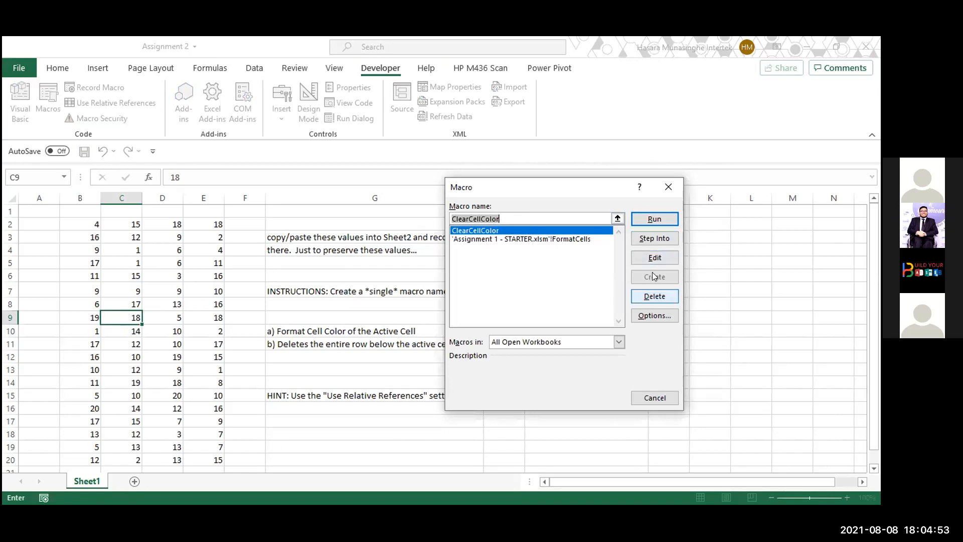
{"action": "left_click", "coordinate": [655, 296]}
{"action": "left_click", "coordinate": [424, 311]}
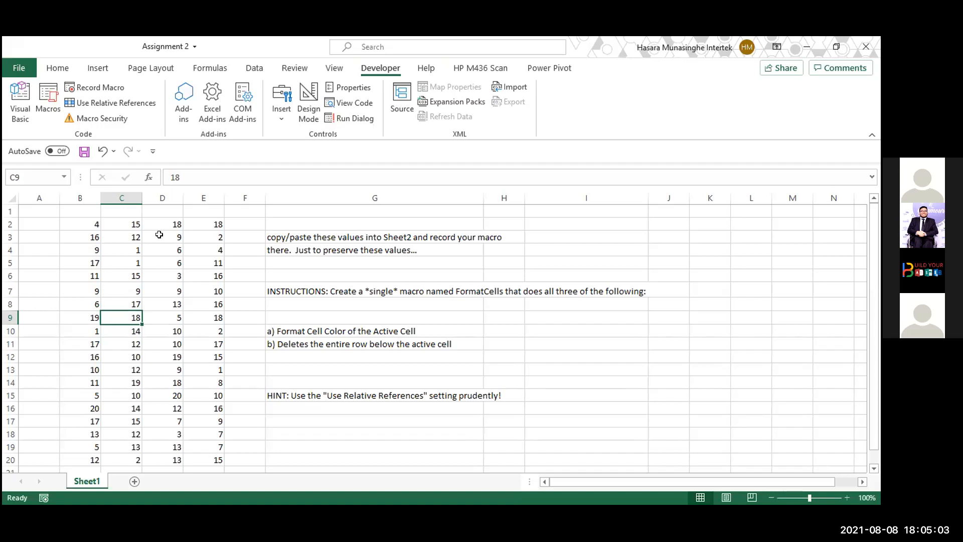
Step: With cell C9 selected, enable relative references and start recording a macro named CellColorRelati, stored in This Workbook
{"action": "left_click", "coordinate": [179, 259]}
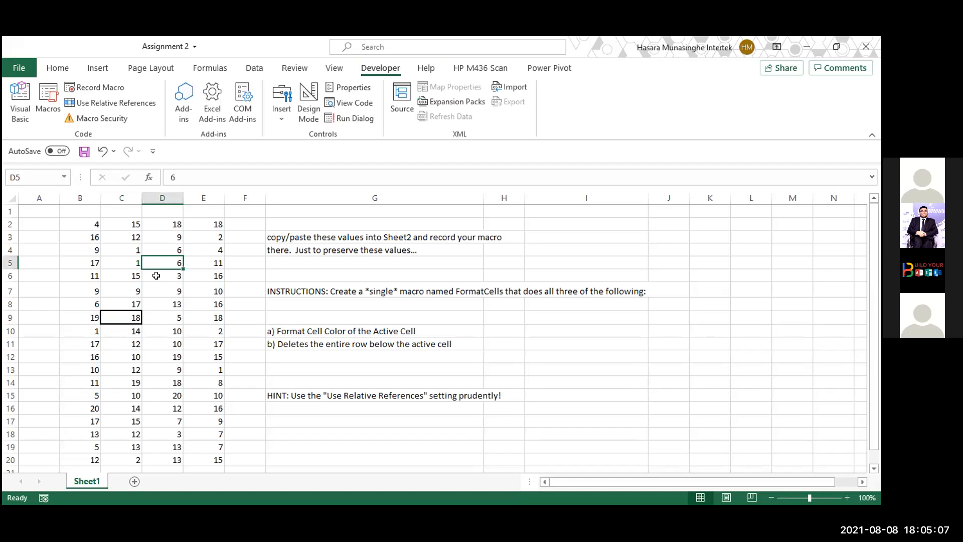
{"action": "left_click", "coordinate": [121, 313]}
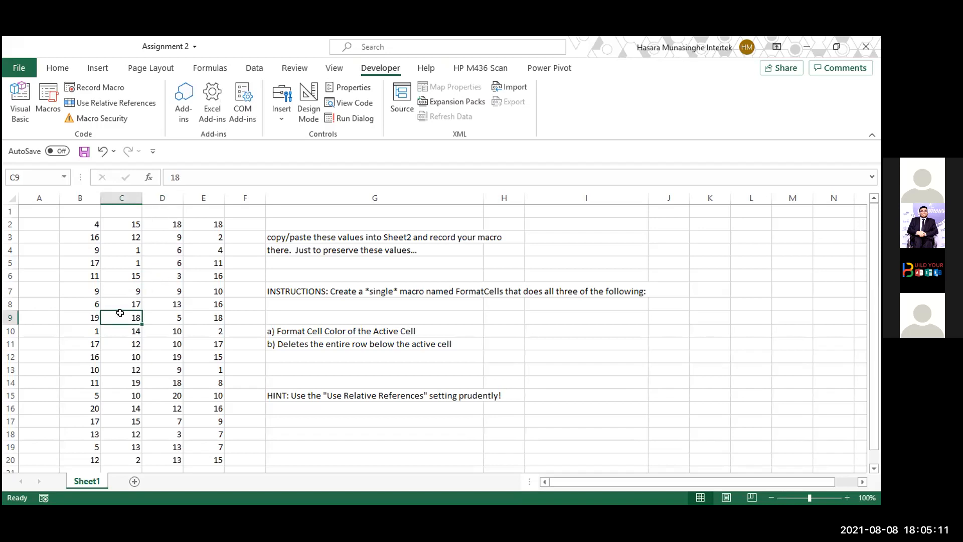
{"action": "left_click", "coordinate": [119, 104]}
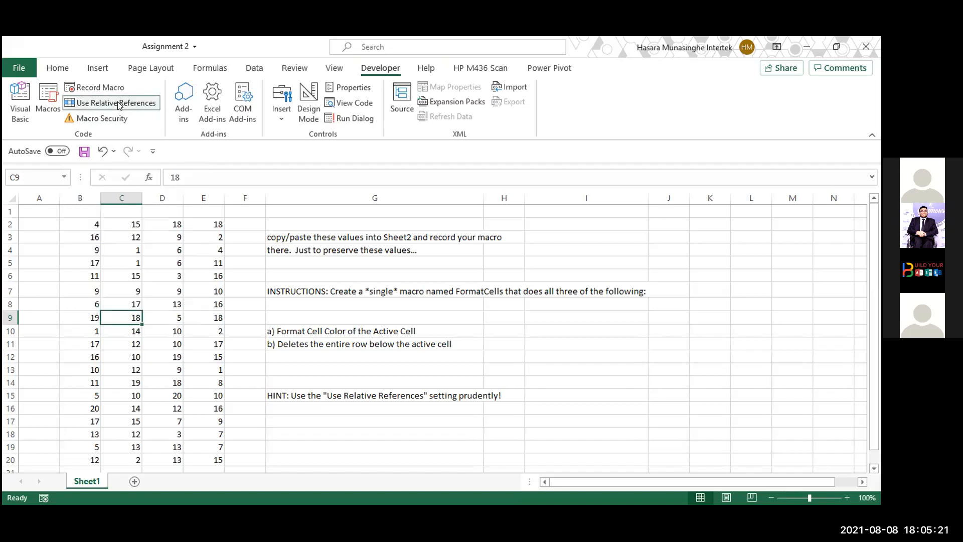
{"action": "left_click", "coordinate": [112, 87]}
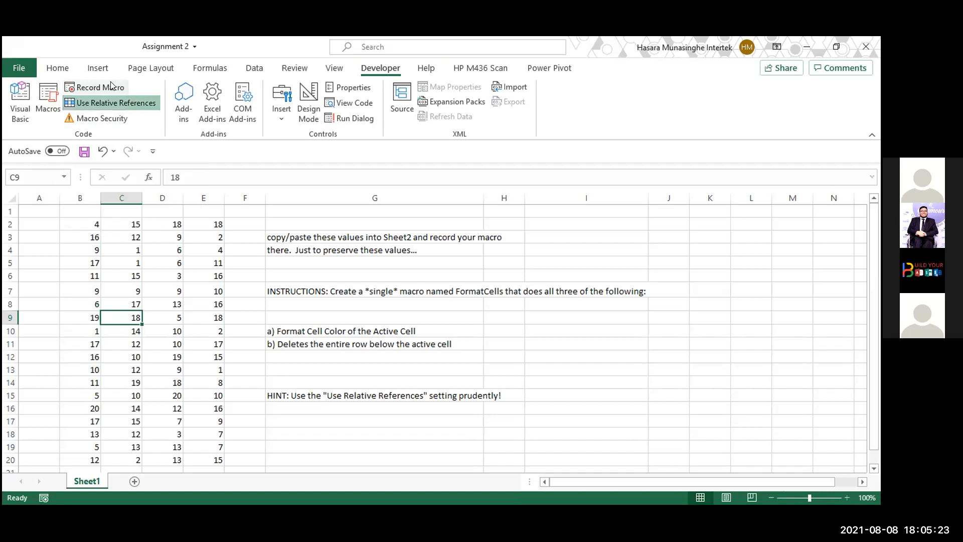
{"action": "key", "text": "BackSpace"}
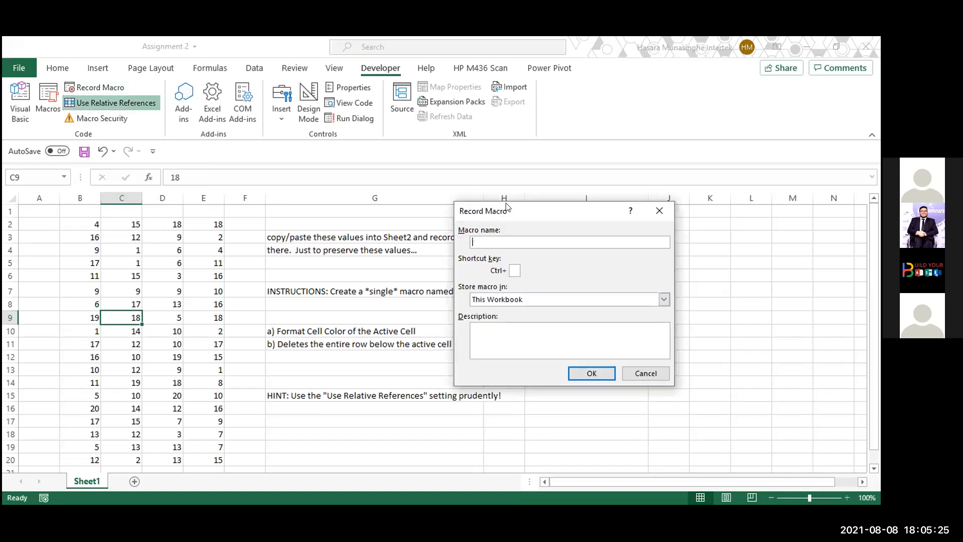
{"action": "type", "text": "CellColorRelati"}
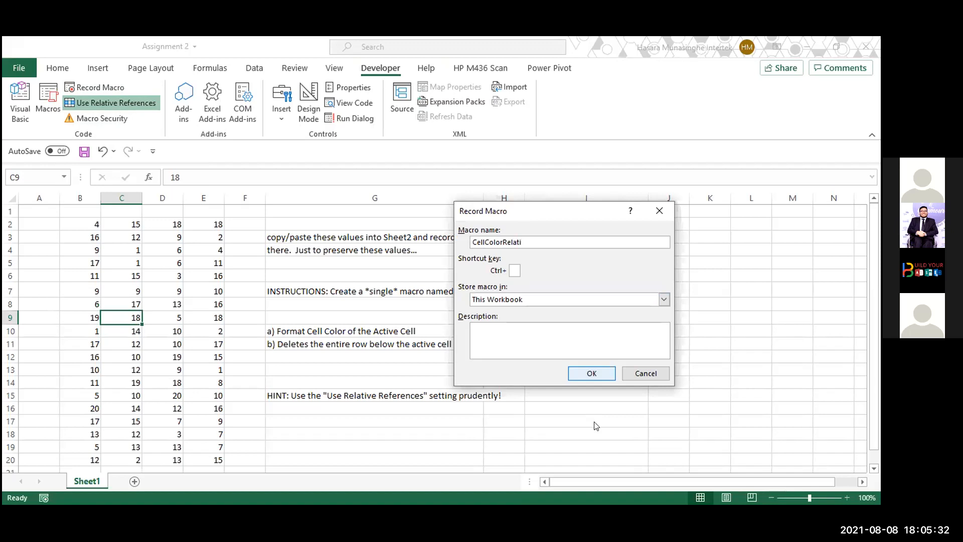
{"action": "left_click", "coordinate": [591, 374]}
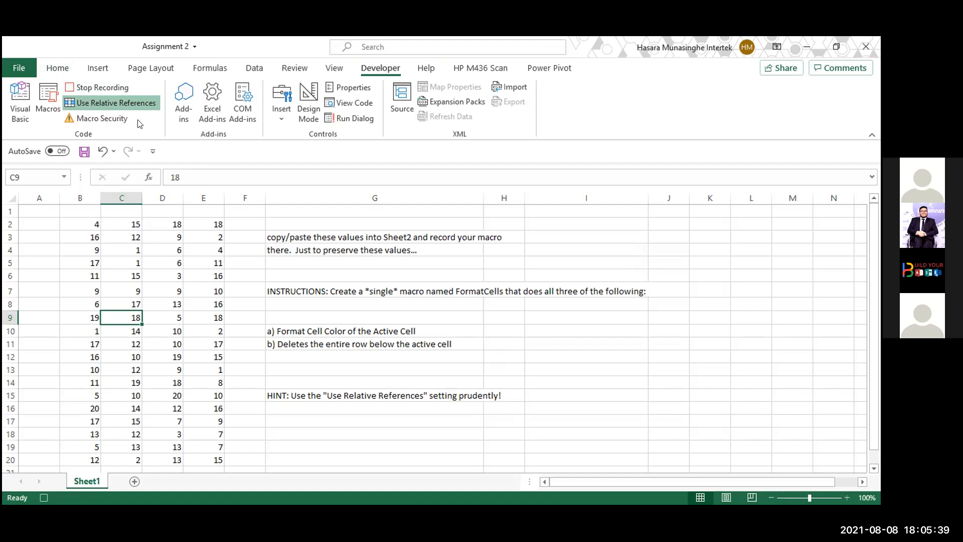
Step: Fill cell C9 with a light orange theme colour as part of the macro recording
{"action": "left_click", "coordinate": [56, 69]}
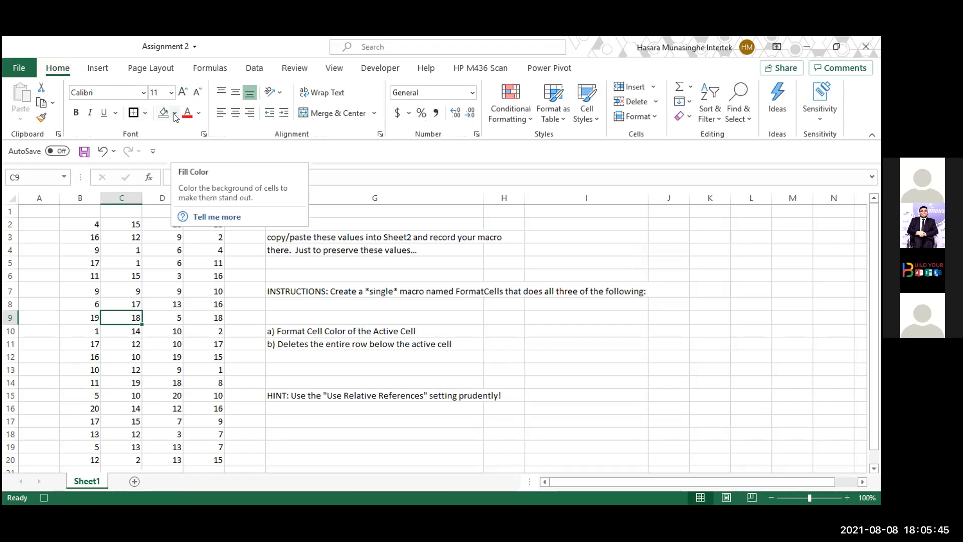
{"action": "key", "text": "alt"}
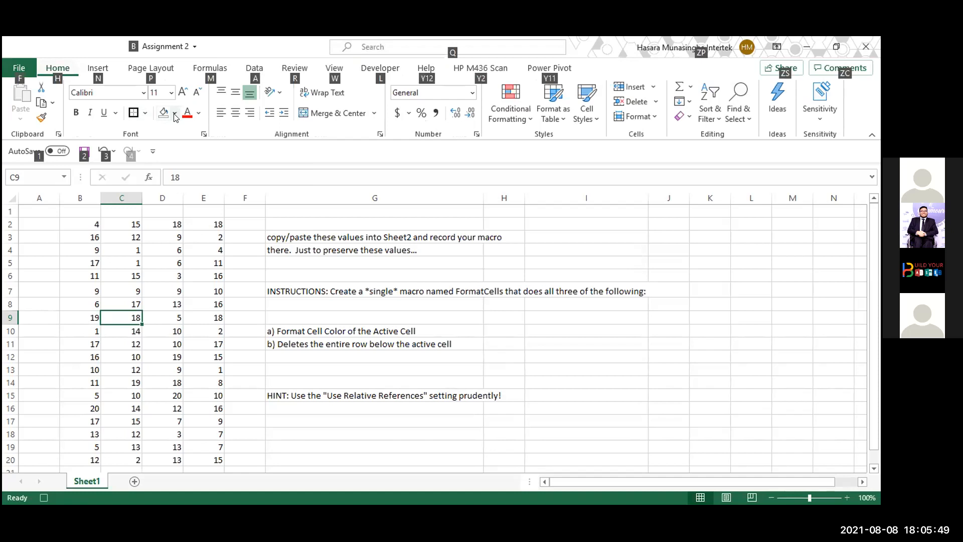
{"action": "key", "text": "h"}
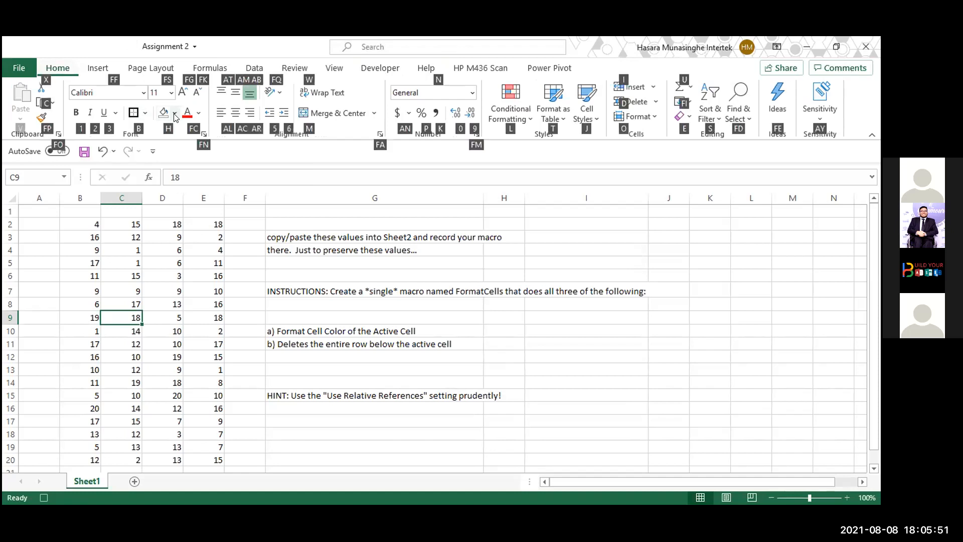
{"action": "key", "text": "h"}
{"action": "key", "text": "Down"}
{"action": "key", "text": "Down"}
{"action": "key", "text": "Down"}
{"action": "key", "text": "Right"}
{"action": "key", "text": "Right"}
{"action": "key", "text": "Right"}
{"action": "key", "text": "Right"}
{"action": "key", "text": "Right"}
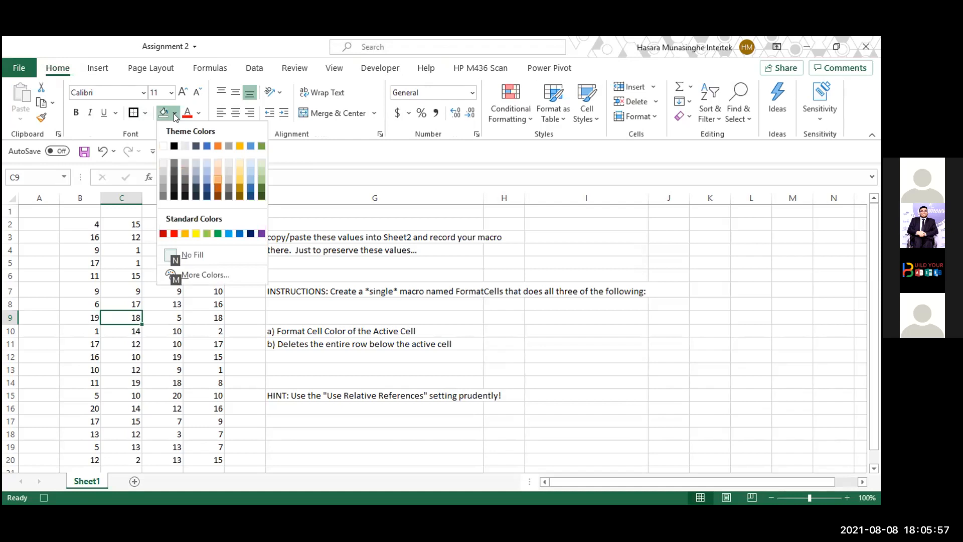
{"action": "key", "text": "Return"}
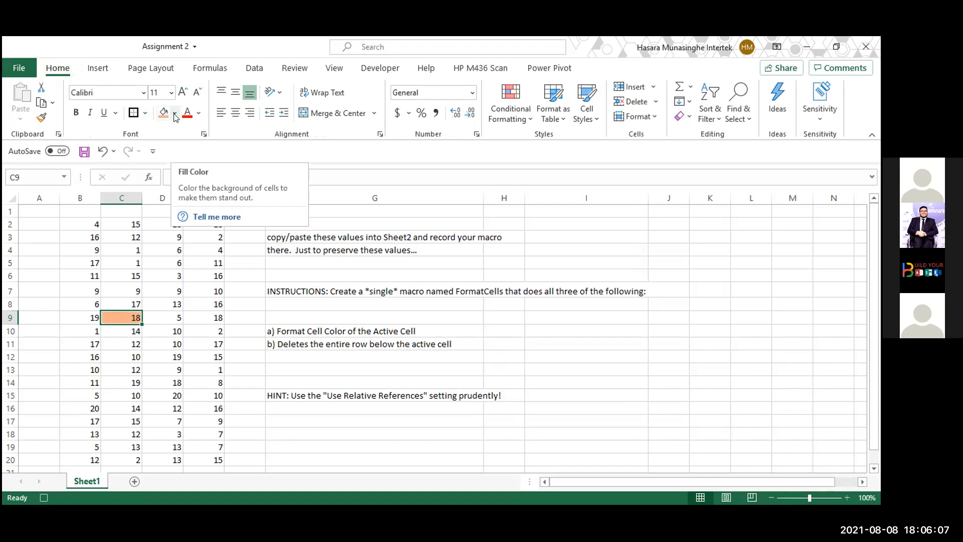
{"action": "key", "text": "alt"}
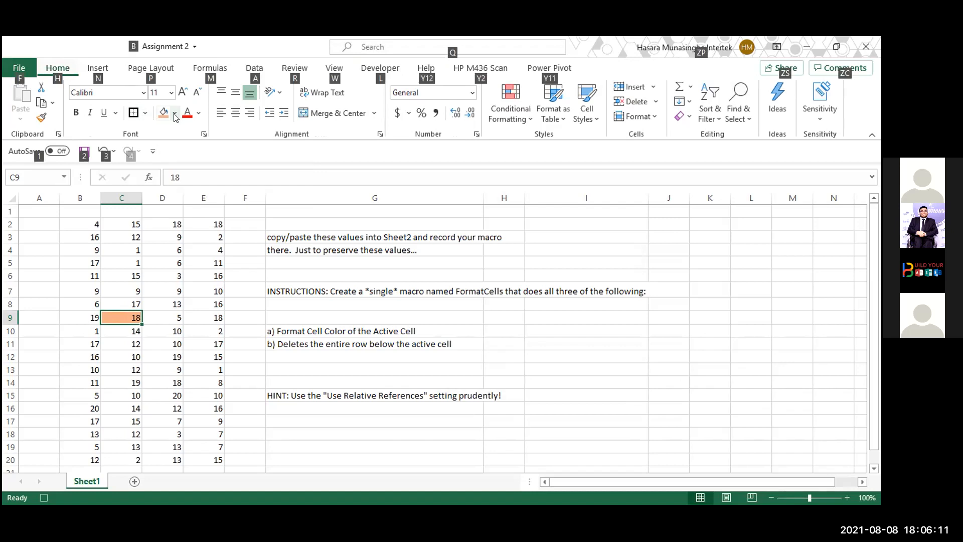
Step: Stop recording the CellColorRelati macro
{"action": "key", "text": "l"}
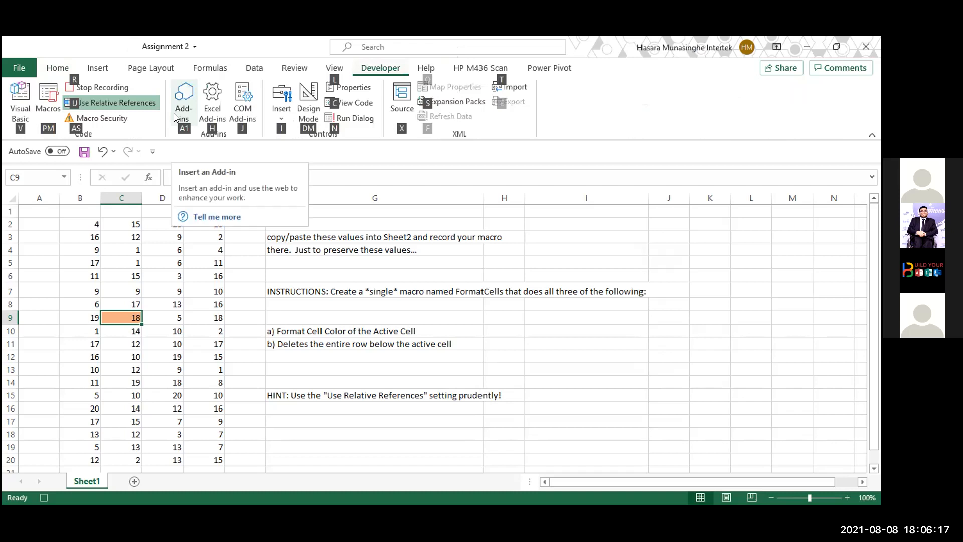
{"action": "key", "text": "r"}
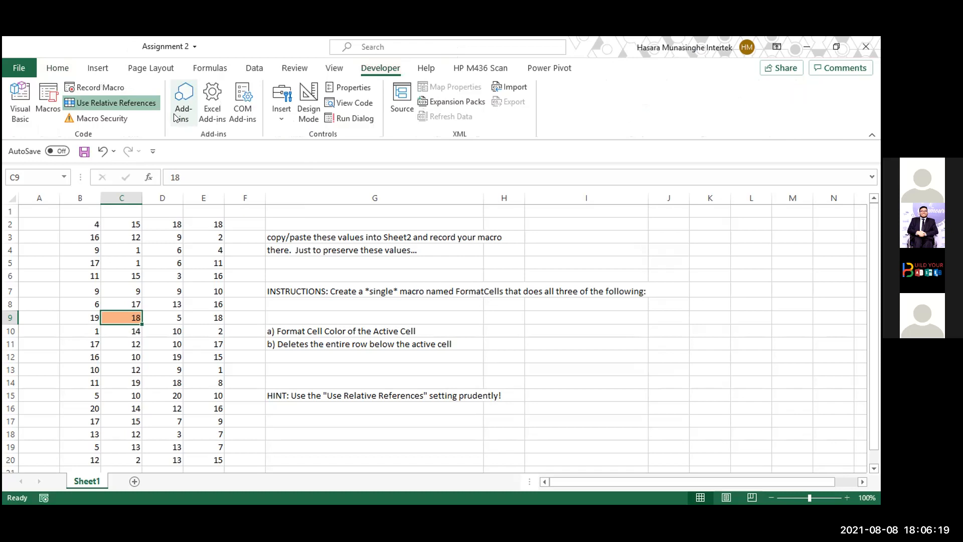
{"action": "left_click", "coordinate": [176, 331]}
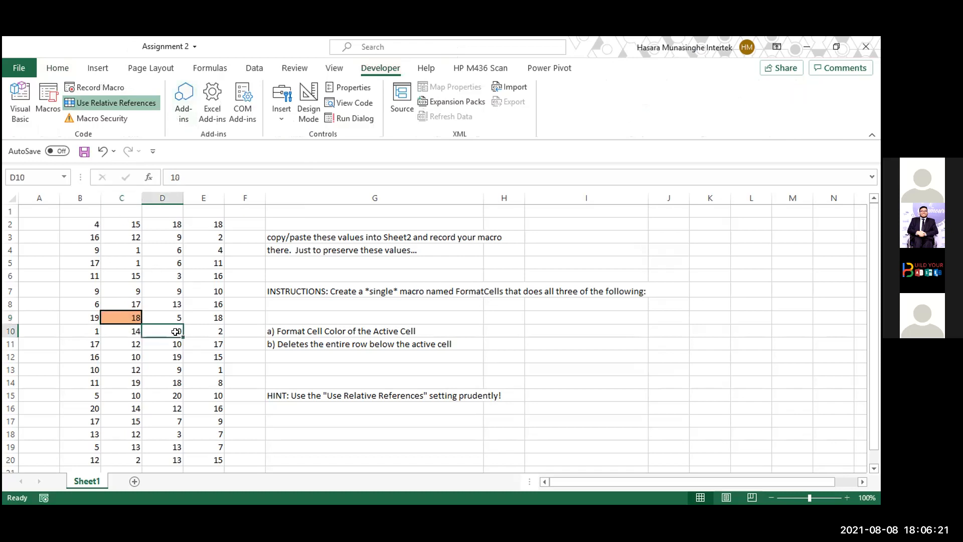
{"action": "left_click", "coordinate": [110, 318]}
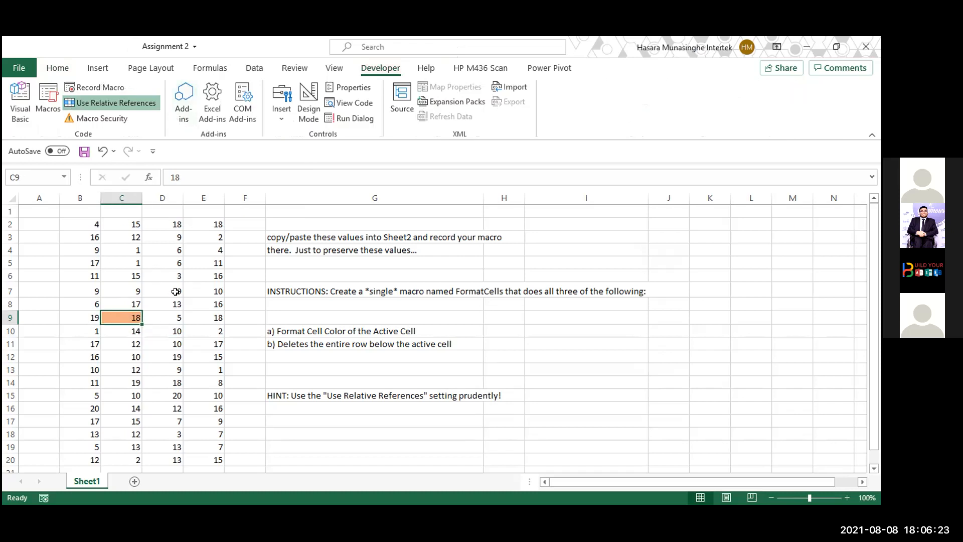
{"action": "right_click", "coordinate": [125, 318]}
{"action": "key", "text": "Escape"}
Step: Run the CellColorRelati macro on cell D4
{"action": "left_click", "coordinate": [176, 250]}
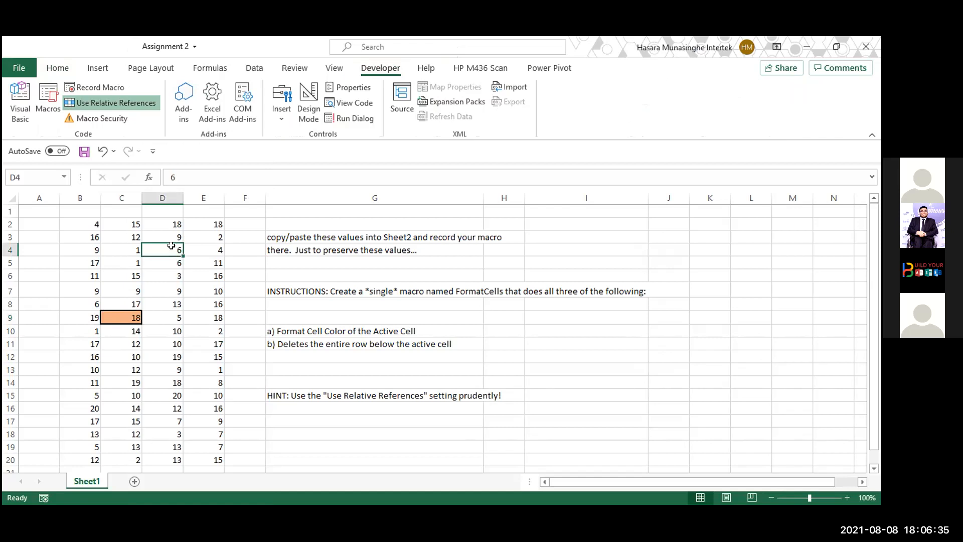
{"action": "left_click", "coordinate": [49, 99]}
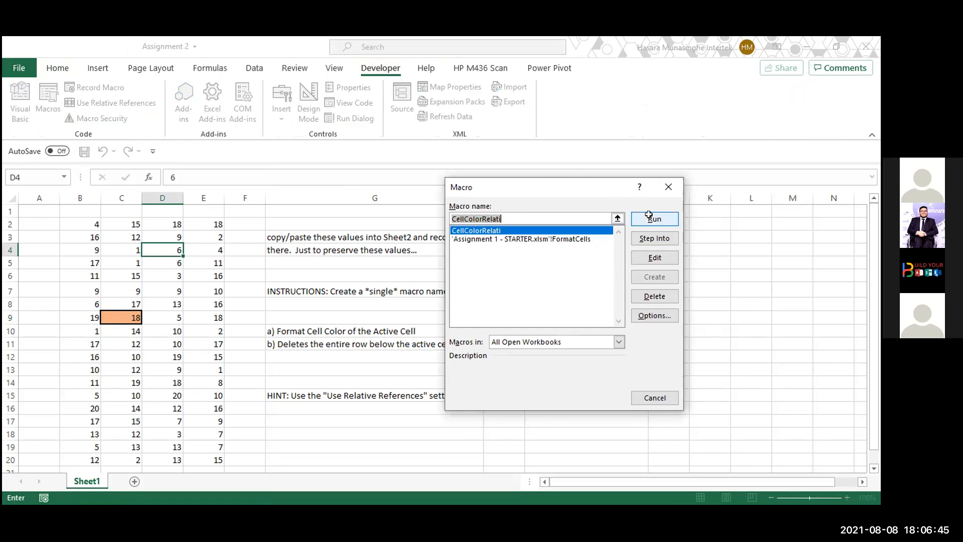
{"action": "left_click", "coordinate": [648, 215]}
{"action": "left_click", "coordinate": [186, 312]}
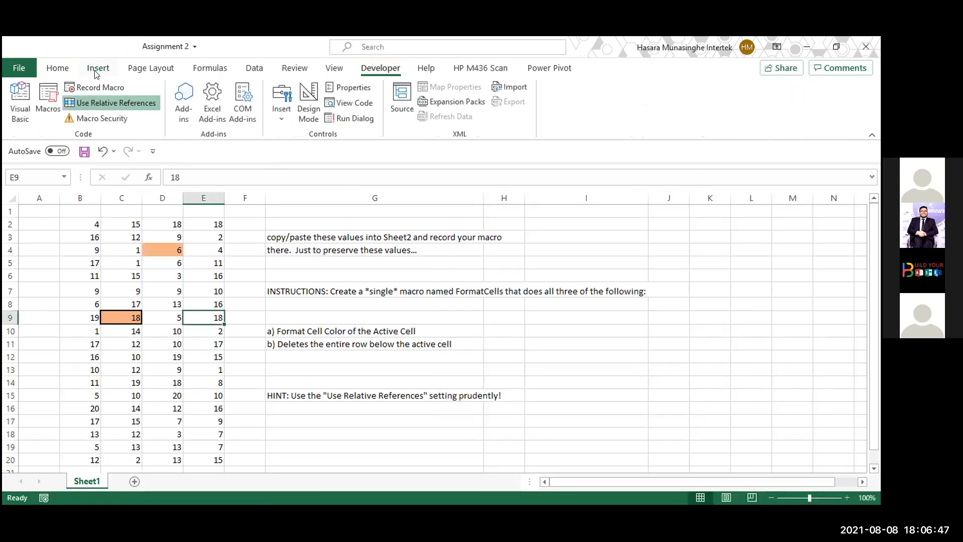
{"action": "left_click", "coordinate": [100, 103]}
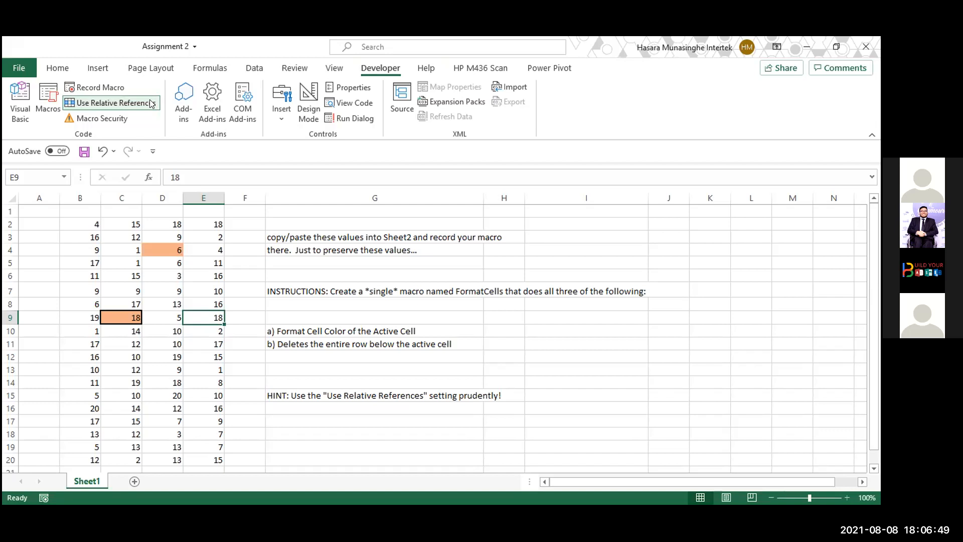
{"action": "left_click", "coordinate": [122, 99]}
{"action": "left_click", "coordinate": [304, 286]}
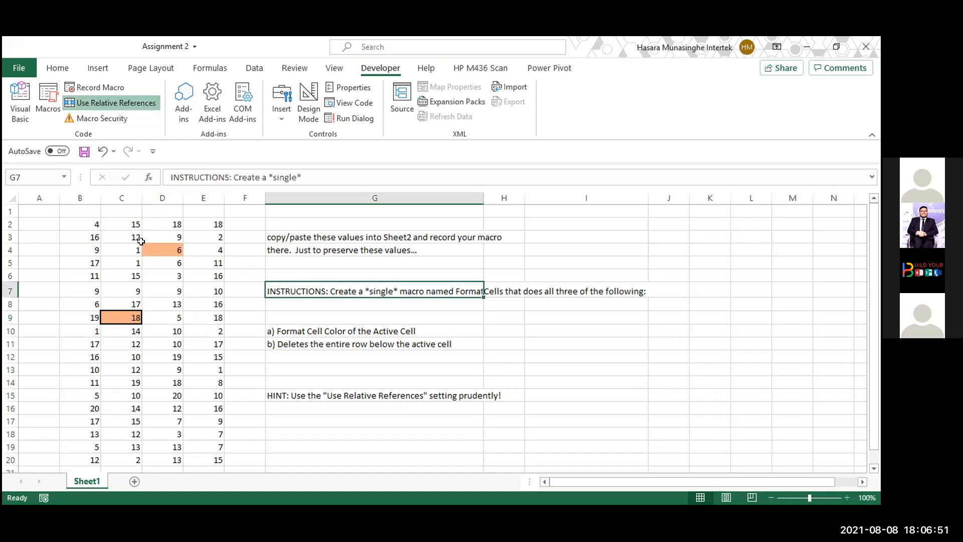
Step: Remove the fill colour from cells D4 and C9
{"action": "left_click", "coordinate": [159, 245]}
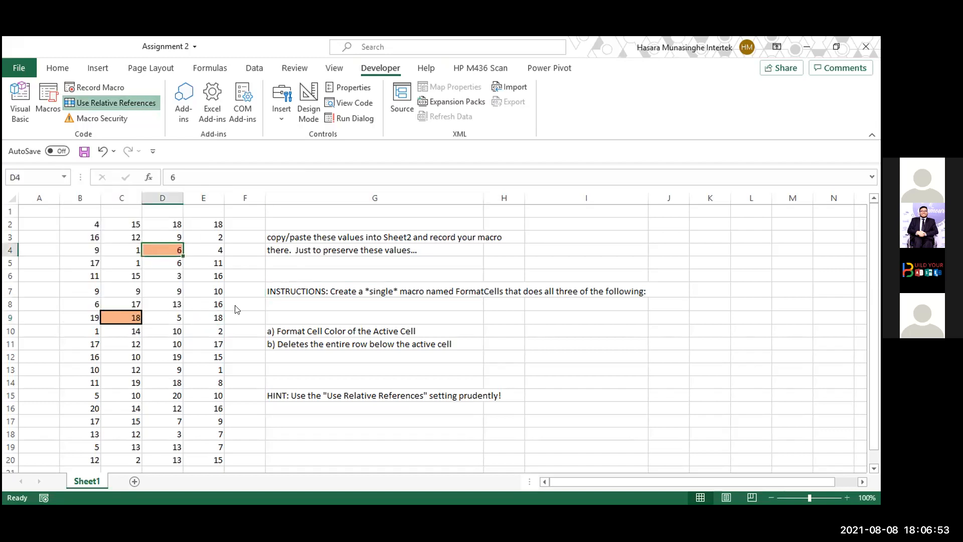
{"action": "right_click", "coordinate": [162, 249]}
{"action": "left_click", "coordinate": [225, 122]}
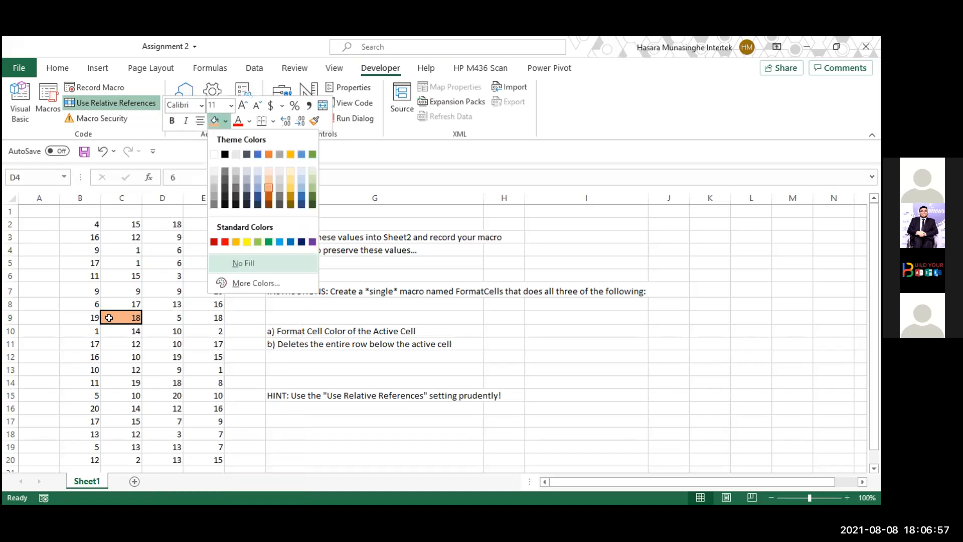
{"action": "left_click", "coordinate": [237, 262]}
{"action": "right_click", "coordinate": [110, 318]}
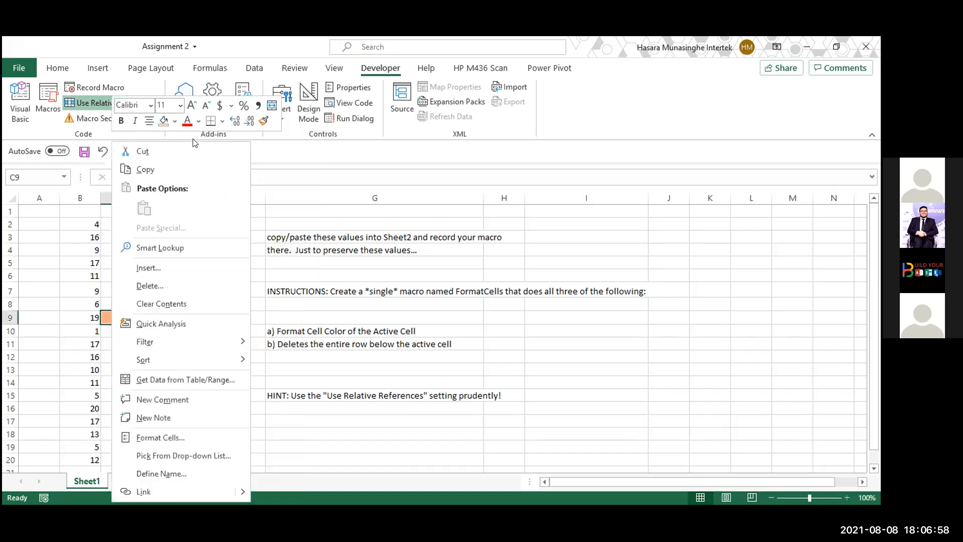
{"action": "left_click", "coordinate": [163, 123]}
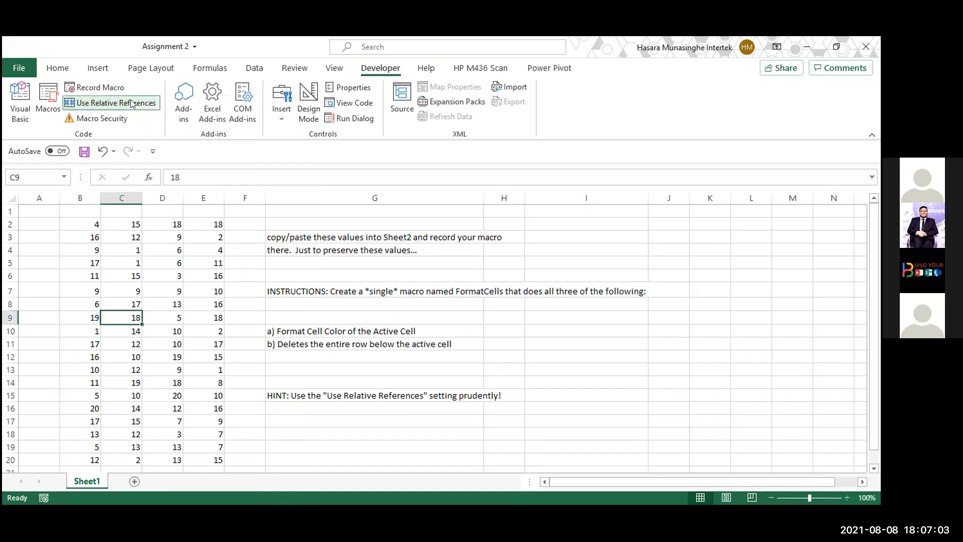
Step: With relative references turned off and cell C9 selected, start recording a macro named CellAbs, stored in This Workbook
{"action": "left_click", "coordinate": [99, 87]}
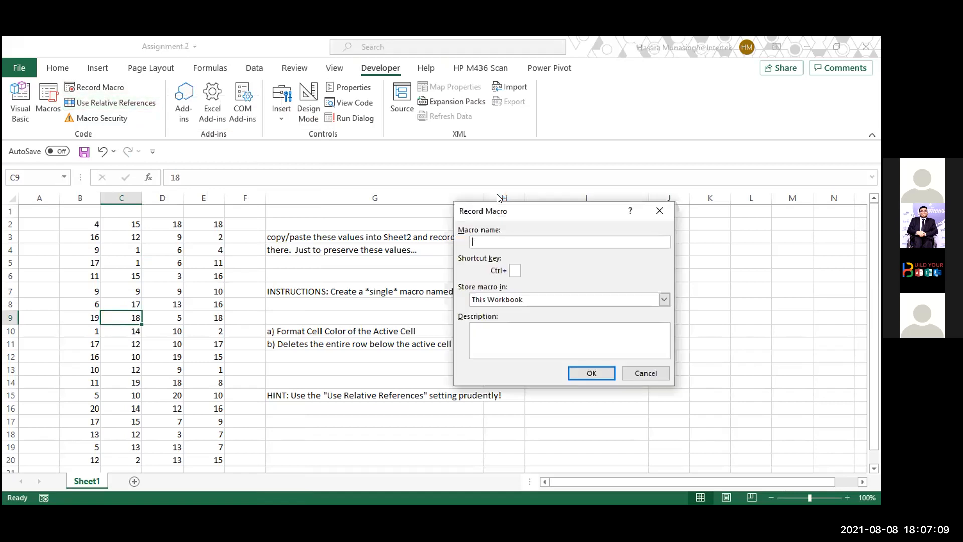
{"action": "type", "text": "CellAbs"}
{"action": "left_click", "coordinate": [607, 375]}
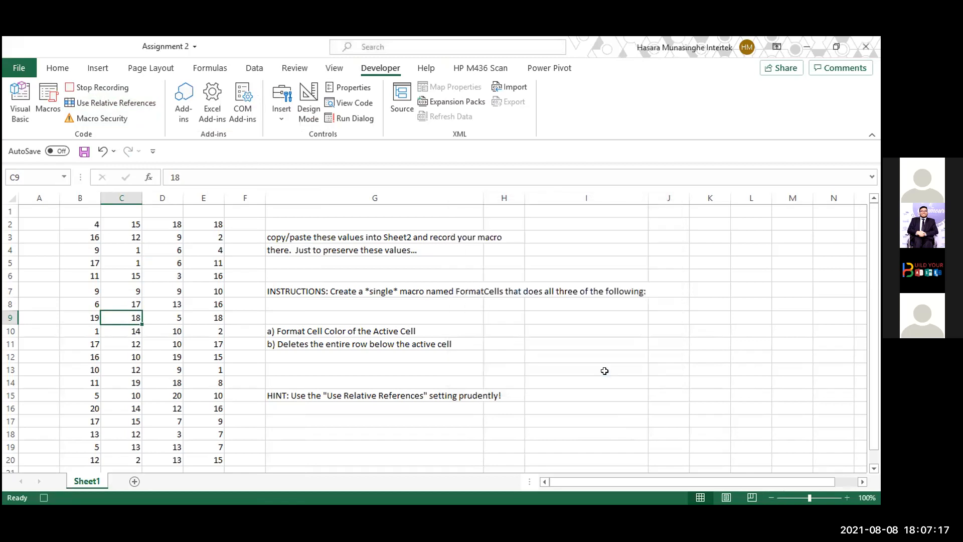
Step: Fill cell C9 with a light blue theme colour as part of the CellAbs recording
{"action": "key", "text": "alt"}
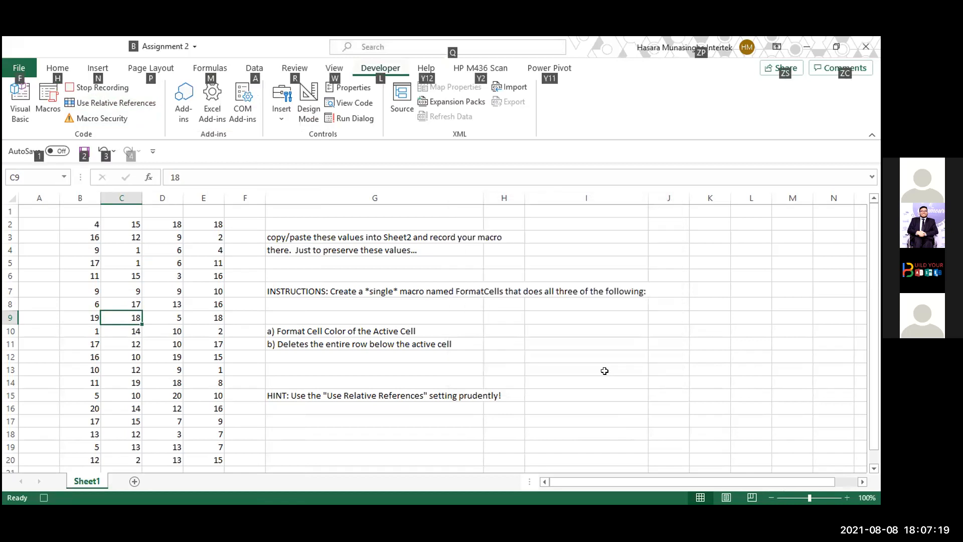
{"action": "key", "text": "h"}
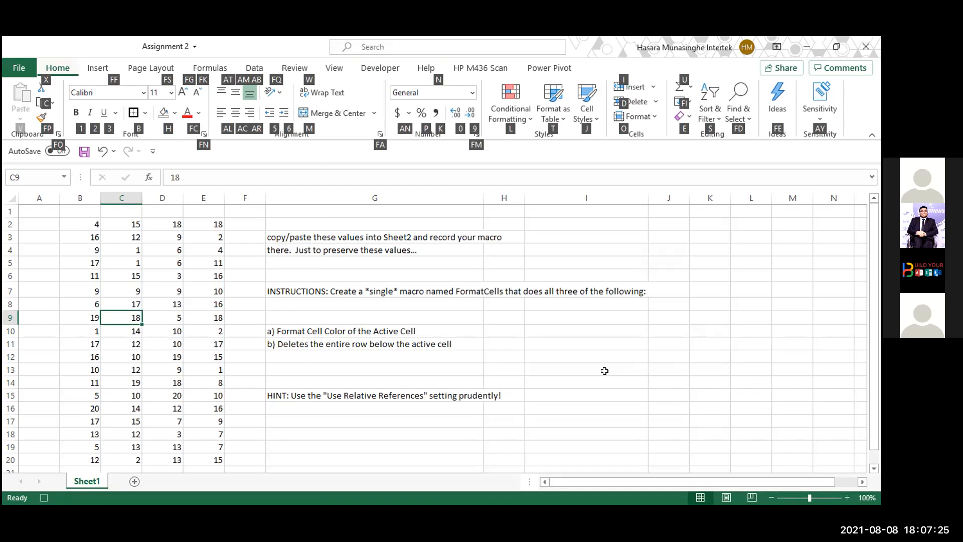
{"action": "key", "text": "h"}
{"action": "key", "text": "Down"}
{"action": "key", "text": "Down"}
{"action": "key", "text": "Right"}
{"action": "key", "text": "Right"}
{"action": "key", "text": "Right"}
{"action": "key", "text": "Right"}
{"action": "key", "text": "Down"}
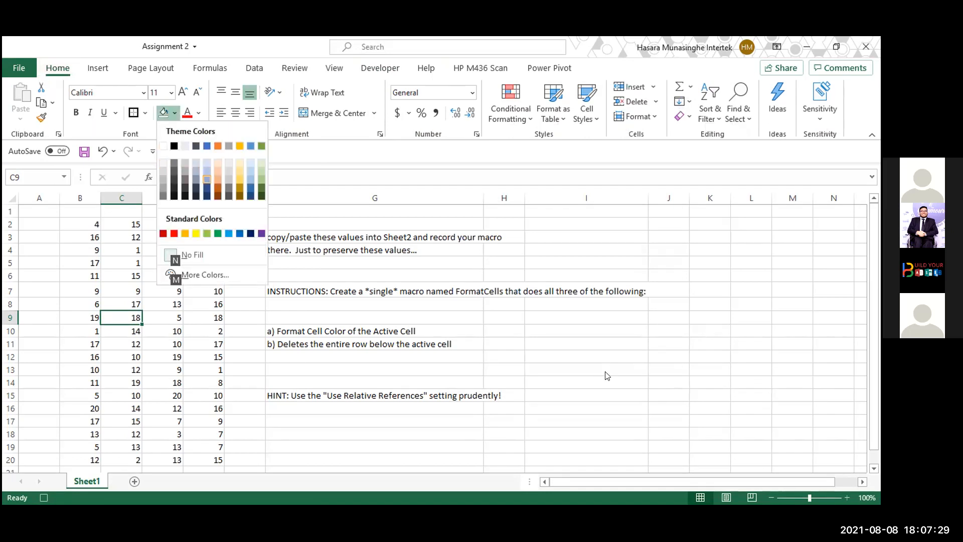
{"action": "key", "text": "Return"}
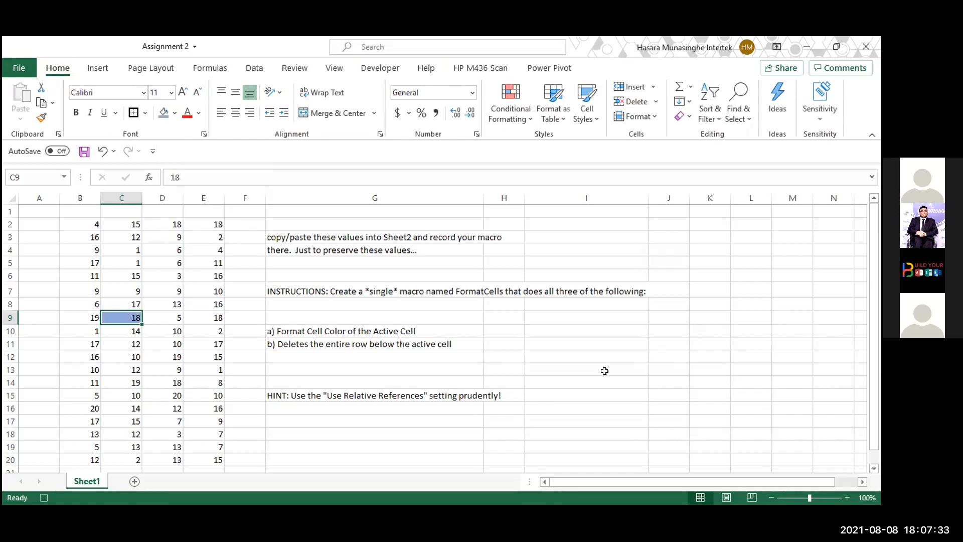
Step: Stop recording the CellAbs macro and remove the fill colour from cell C9
{"action": "key", "text": "alt"}
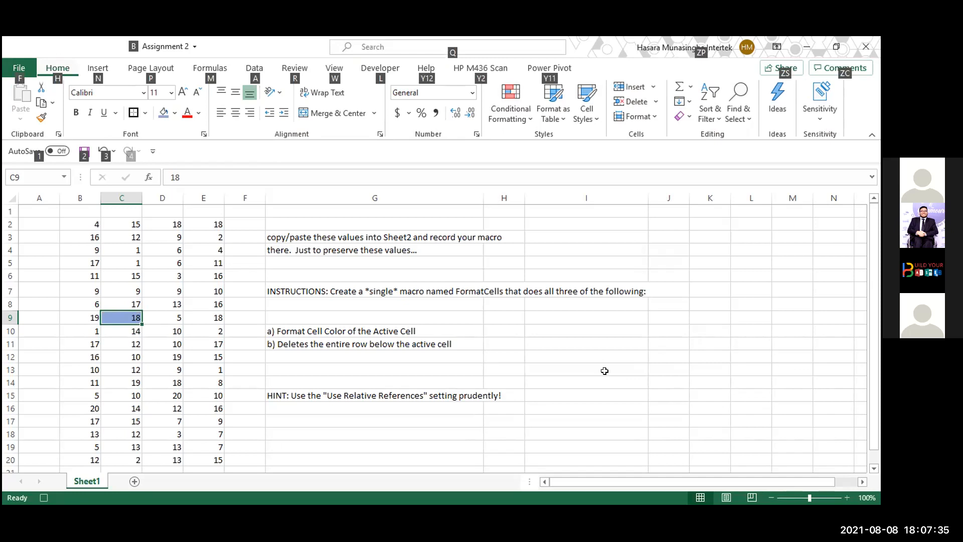
{"action": "key", "text": "l"}
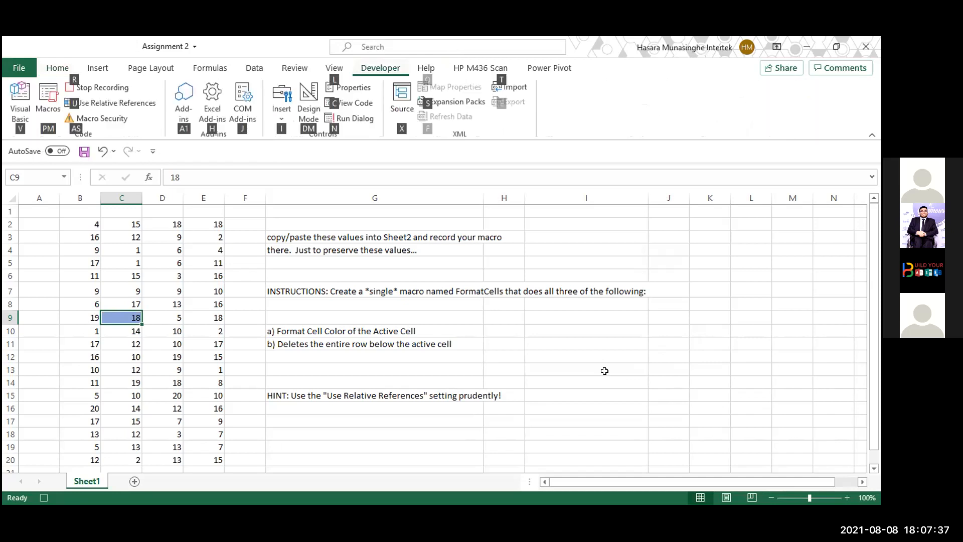
{"action": "key", "text": "r"}
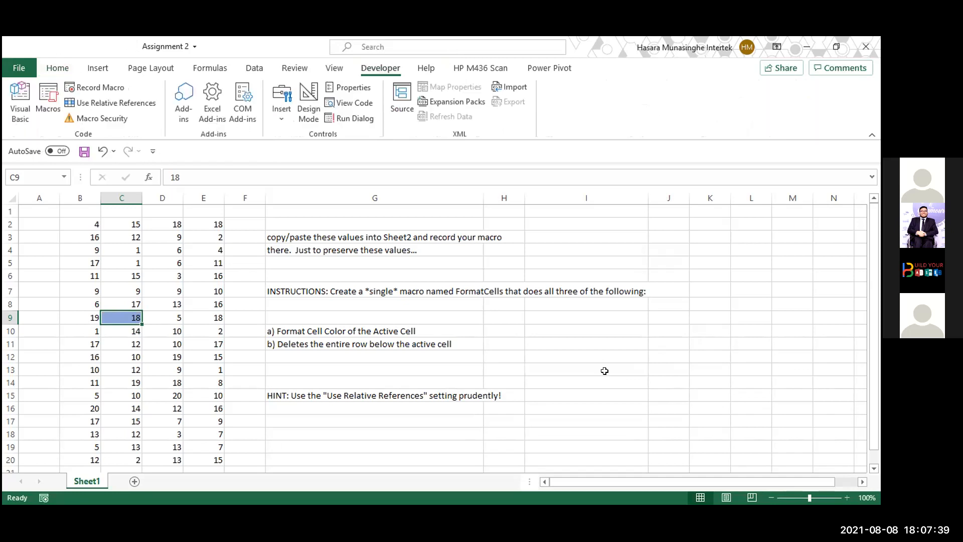
{"action": "right_click", "coordinate": [123, 317]}
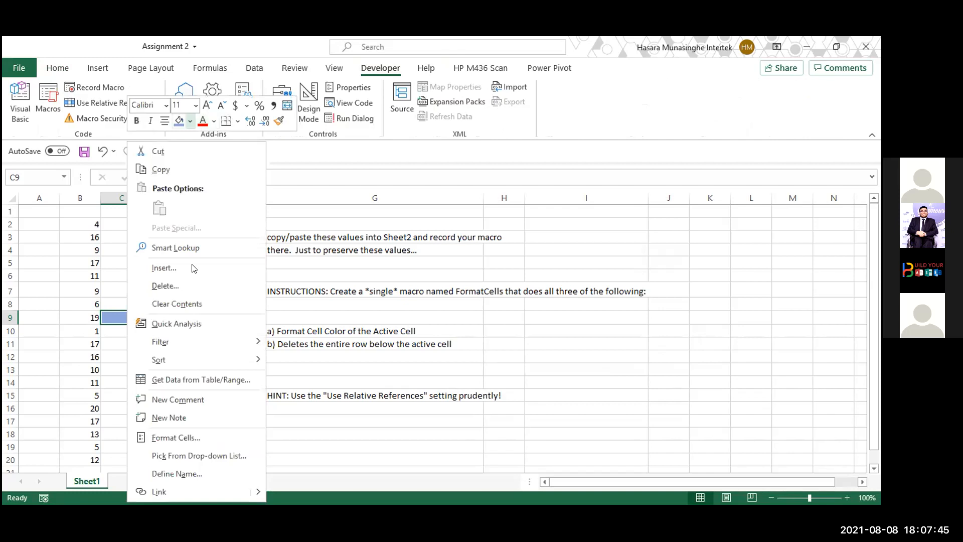
{"action": "left_click", "coordinate": [191, 123]}
Step: Run the CellAbs macro on cell E10
{"action": "left_click", "coordinate": [211, 331]}
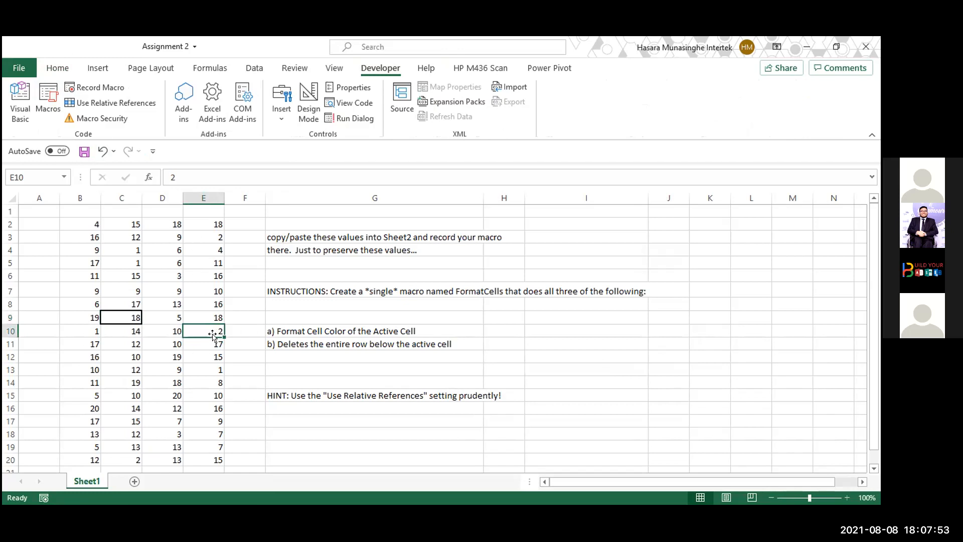
{"action": "left_click", "coordinate": [55, 109]}
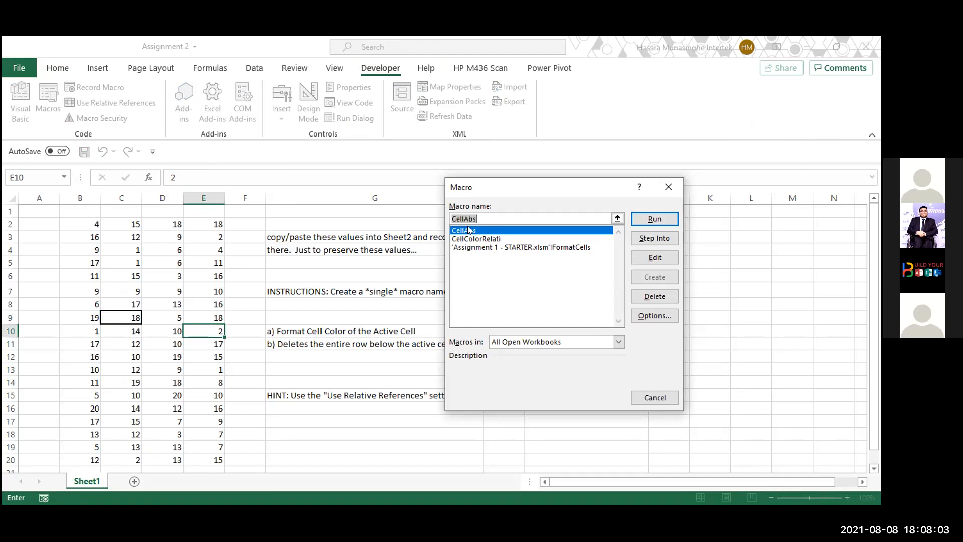
{"action": "left_click", "coordinate": [641, 216]}
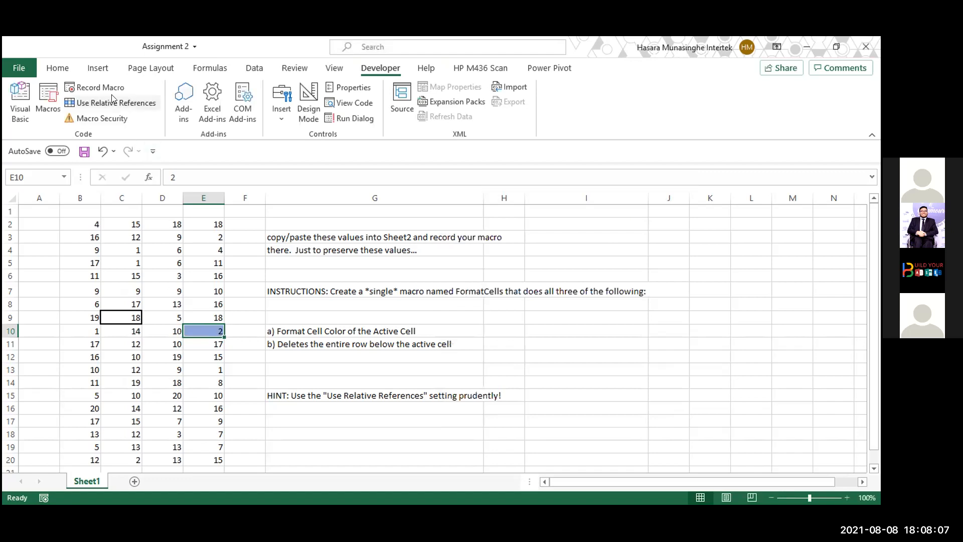
Step: Turn on relative references and start recording a macro named CellA, stored in This Workbook, with cell E10 selected
{"action": "left_click", "coordinate": [113, 102]}
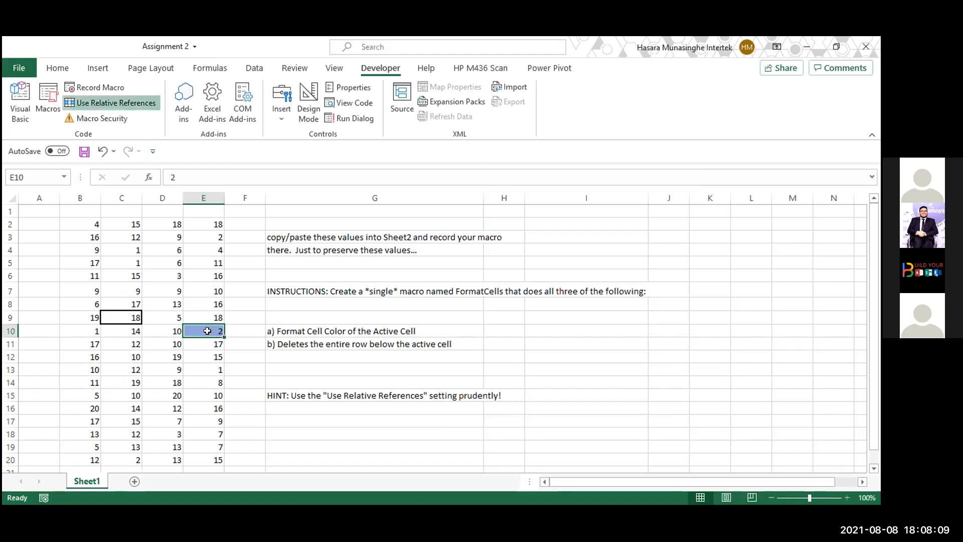
{"action": "left_click", "coordinate": [116, 104]}
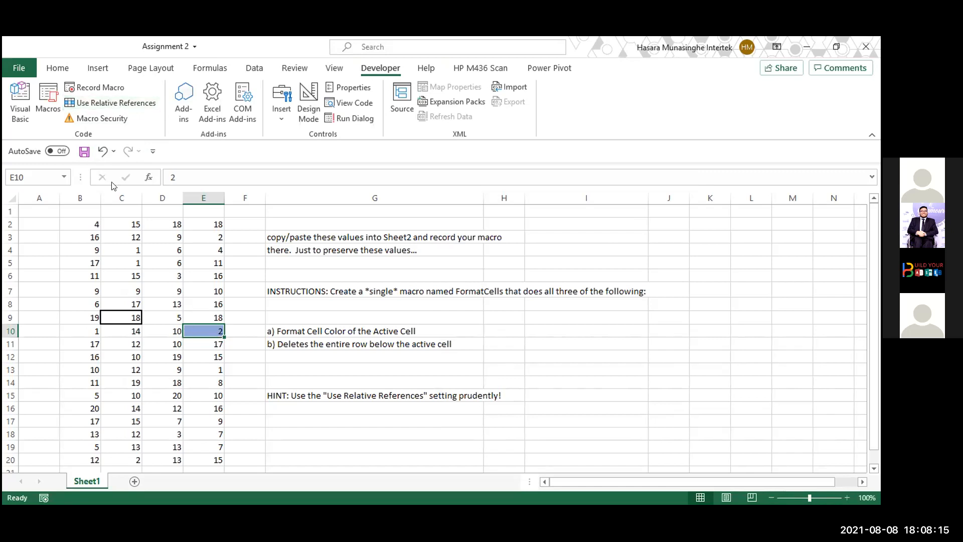
{"action": "left_click", "coordinate": [135, 102]}
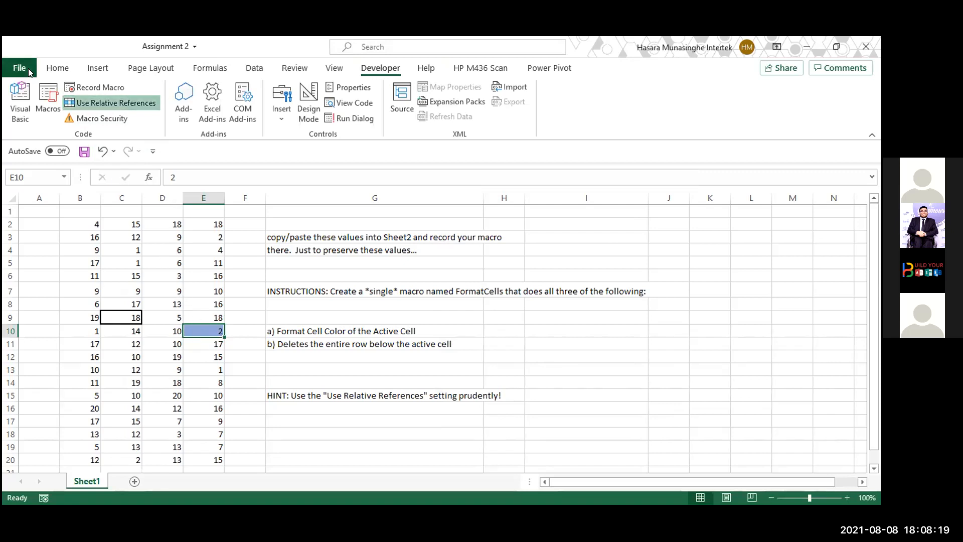
{"action": "left_click", "coordinate": [87, 89]}
{"action": "type", "text": "CellA"}
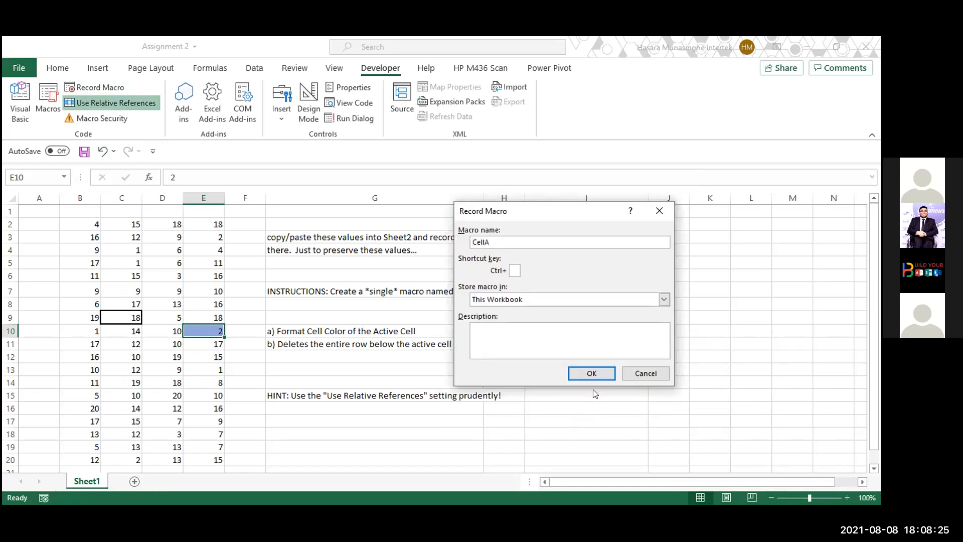
{"action": "left_click", "coordinate": [591, 371]}
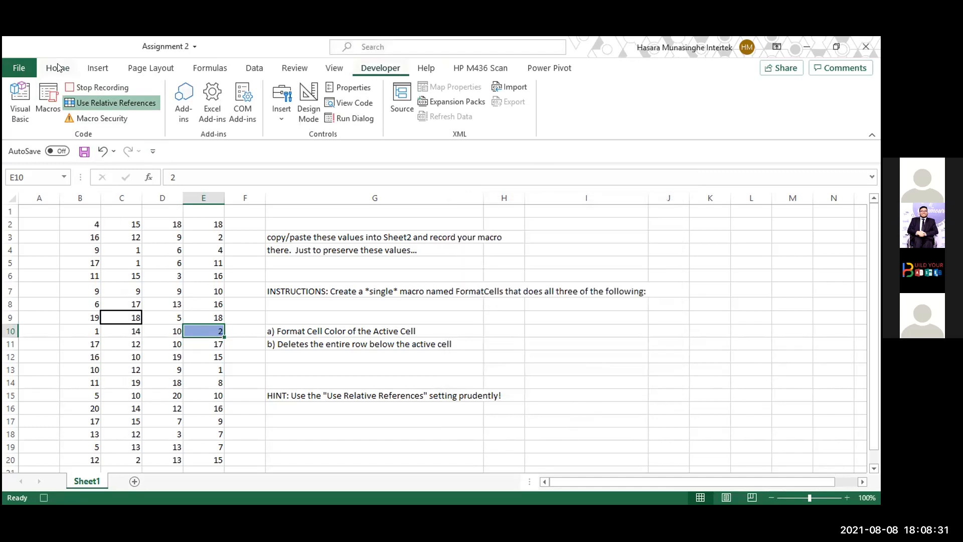
Step: Fill cell E10 with a greyish blue theme colour as part of the CellA recording
{"action": "key", "text": "alt+h"}
{"action": "key", "text": "h"}
{"action": "key", "text": "Return"}
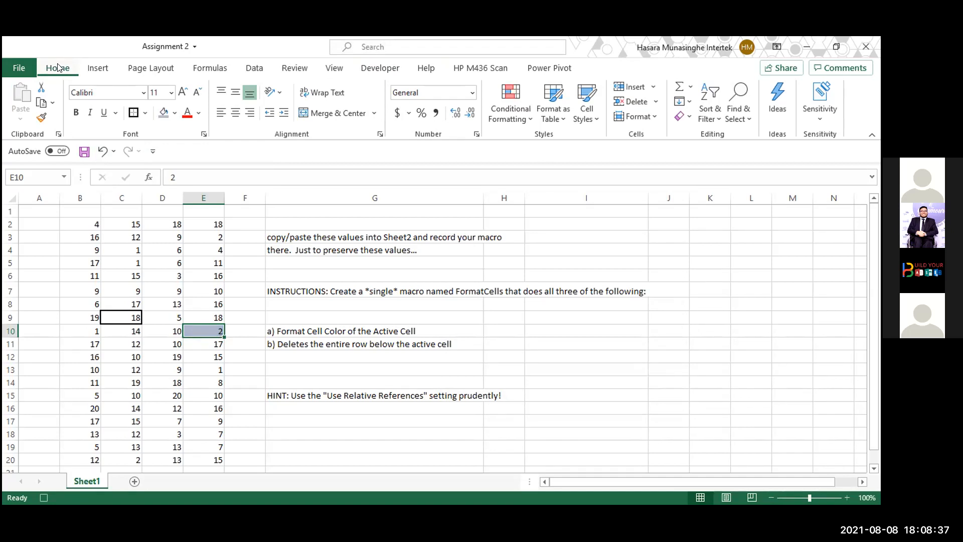
{"action": "key", "text": "alt+h"}
{"action": "key", "text": "l"}
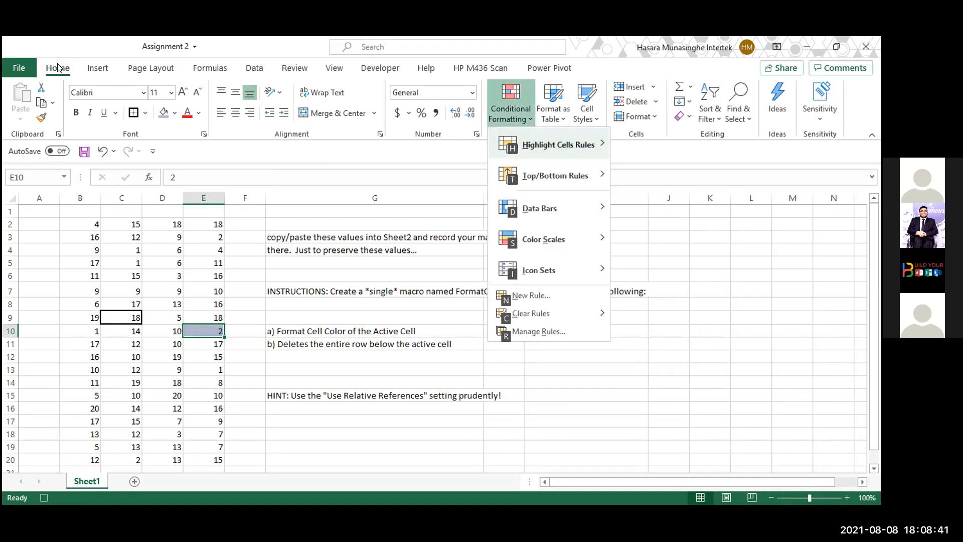
{"action": "key", "text": "alt"}
{"action": "type", "text": "l"}
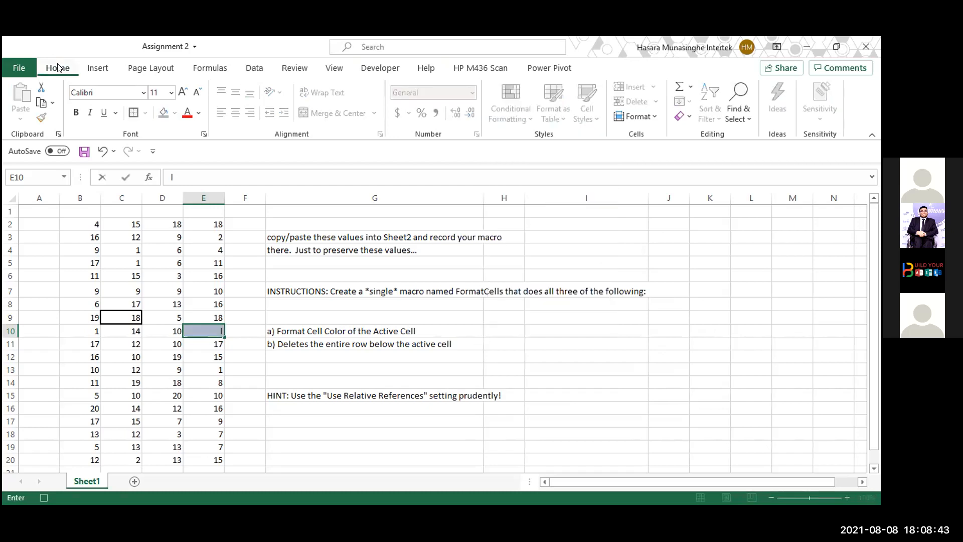
{"action": "key", "text": "alt"}
{"action": "key", "text": "l"}
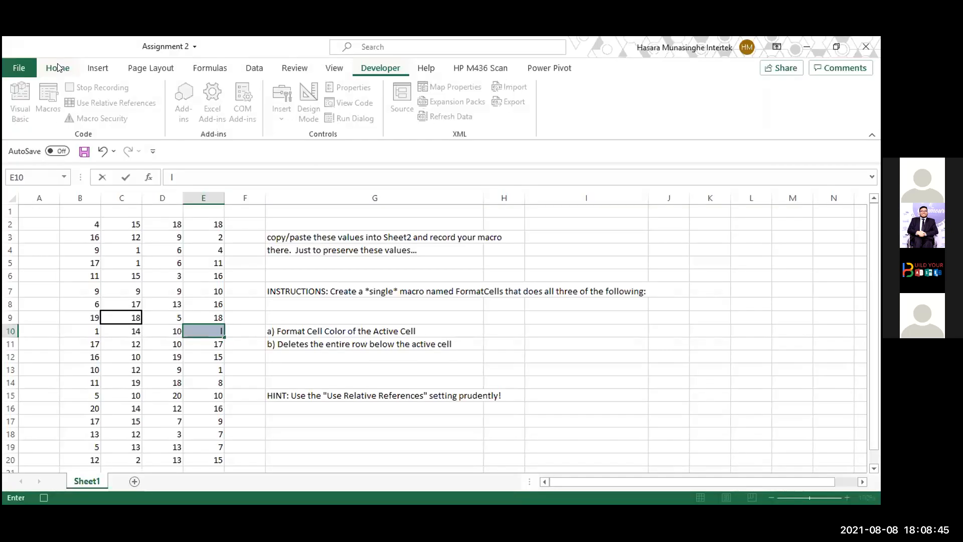
Step: Move up to cell E9 as part of the CellA recording and stop recording the macro
{"action": "key", "text": "alt"}
{"action": "key", "text": "l"}
{"action": "key", "text": "u"}
{"action": "key", "text": "Up"}
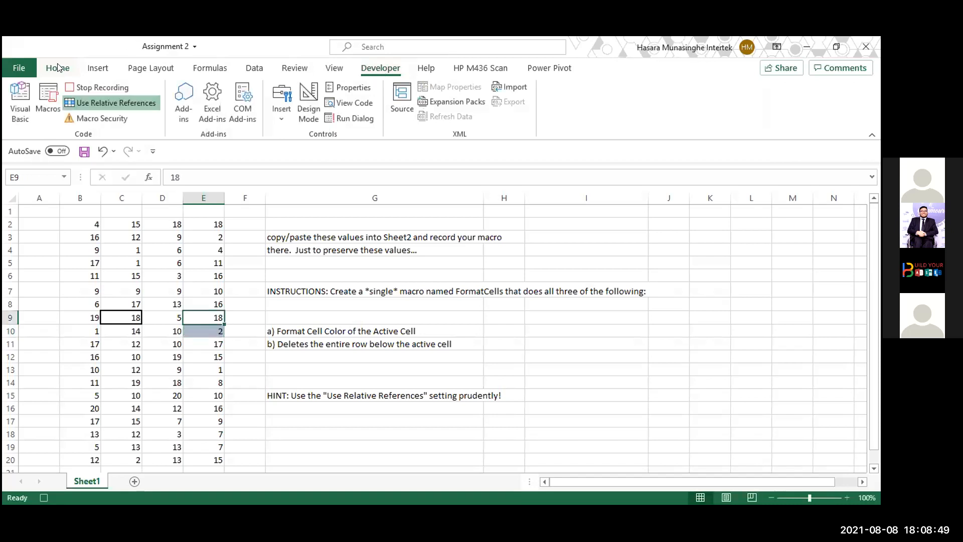
{"action": "left_click", "coordinate": [104, 88]}
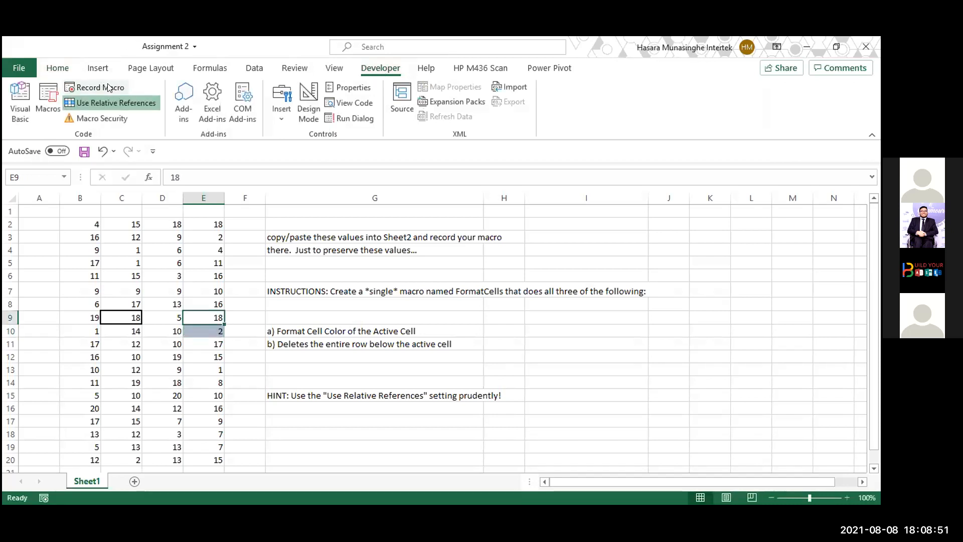
Step: Run the CellA macro on cell D6
{"action": "left_click", "coordinate": [179, 272]}
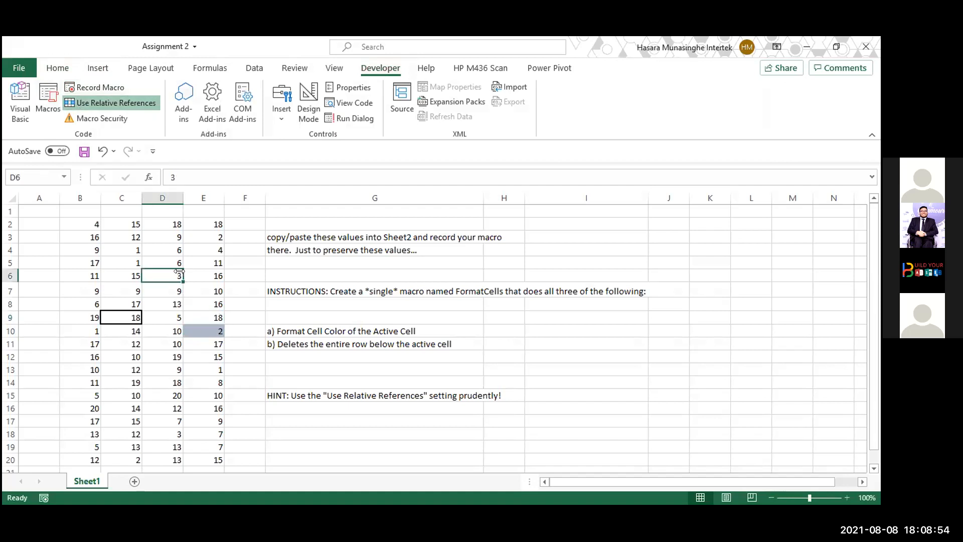
{"action": "left_click", "coordinate": [39, 92]}
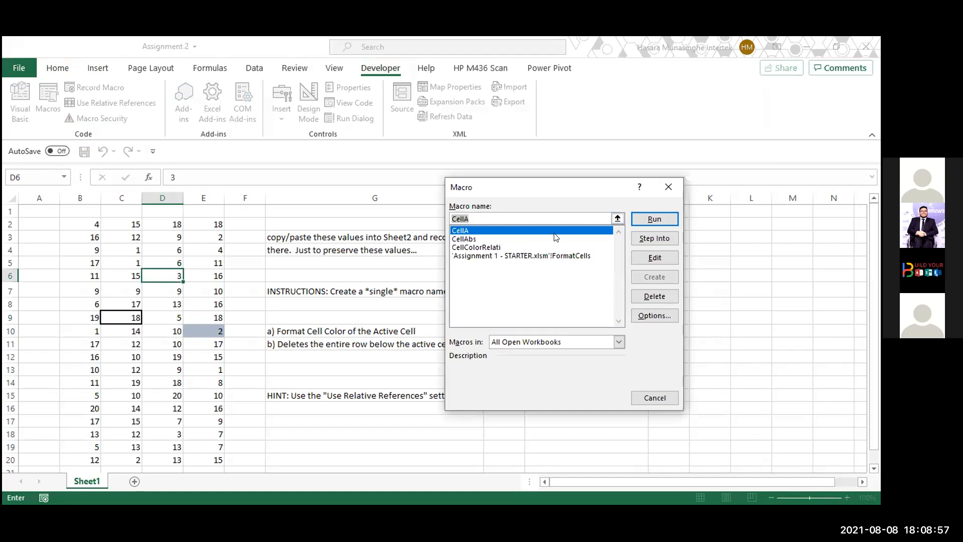
{"action": "left_click", "coordinate": [656, 220]}
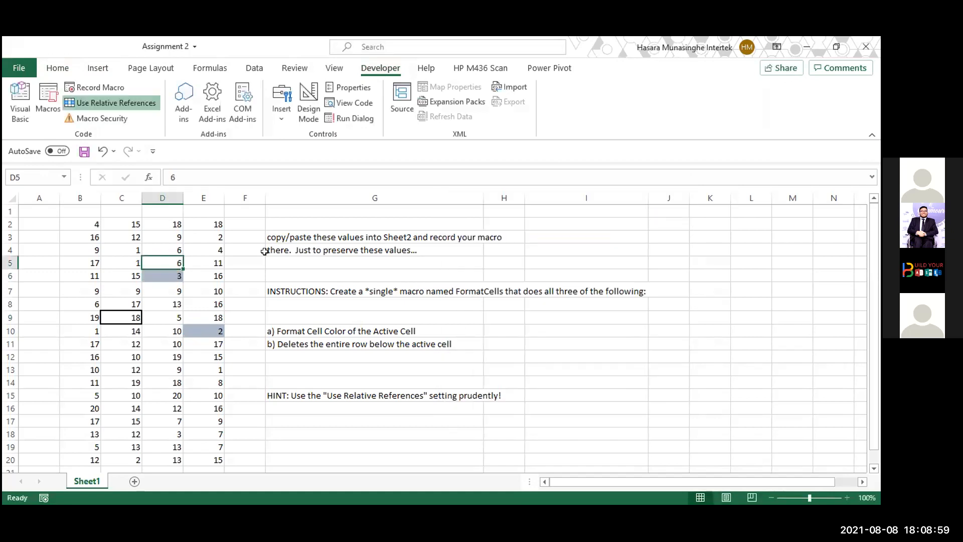
Step: Turn off the use of relative references and select cell E7
{"action": "left_click", "coordinate": [197, 288]}
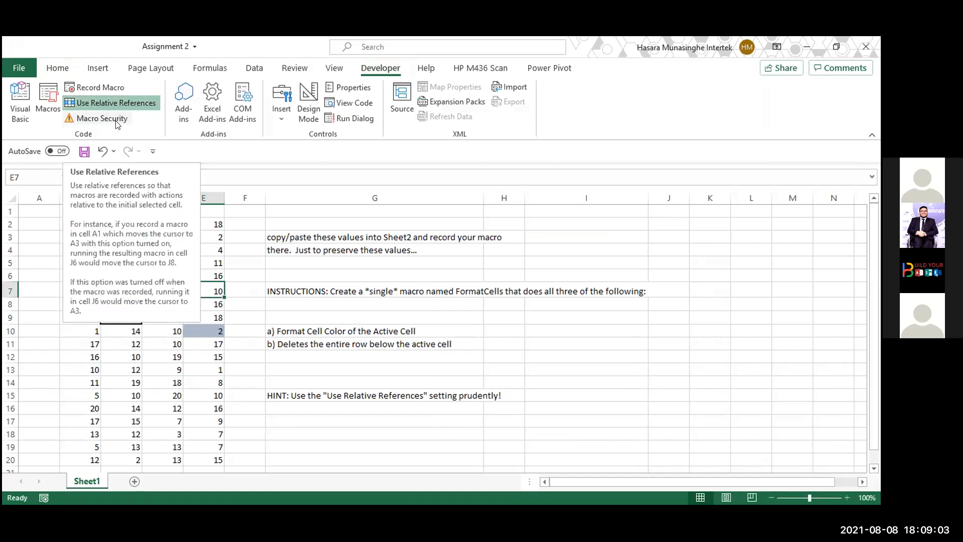
{"action": "left_click", "coordinate": [131, 103]}
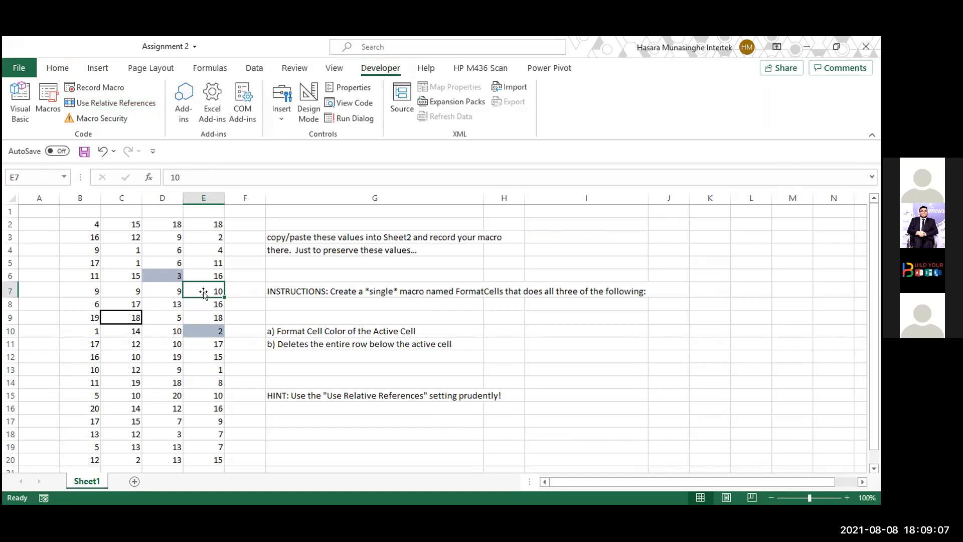
{"action": "left_click", "coordinate": [201, 312]}
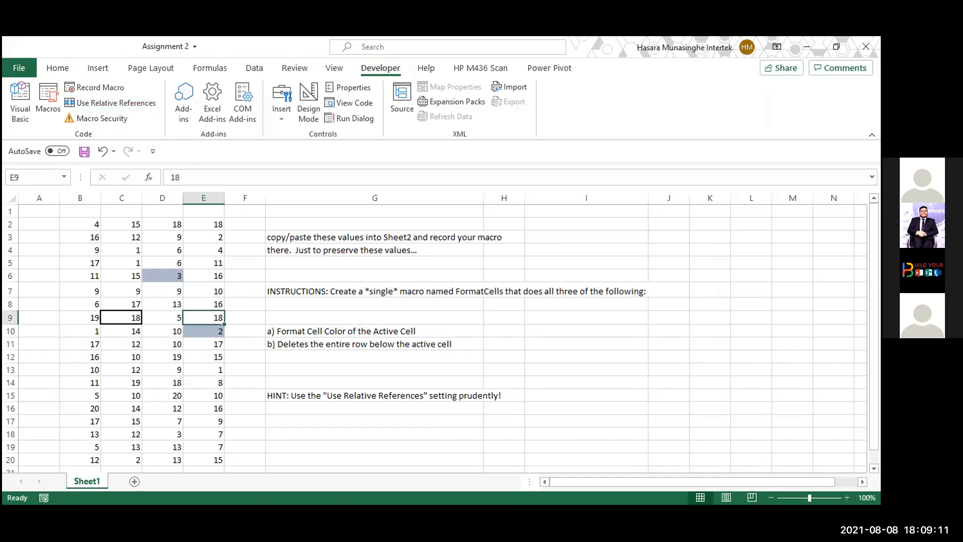
{"action": "left_click", "coordinate": [196, 292]}
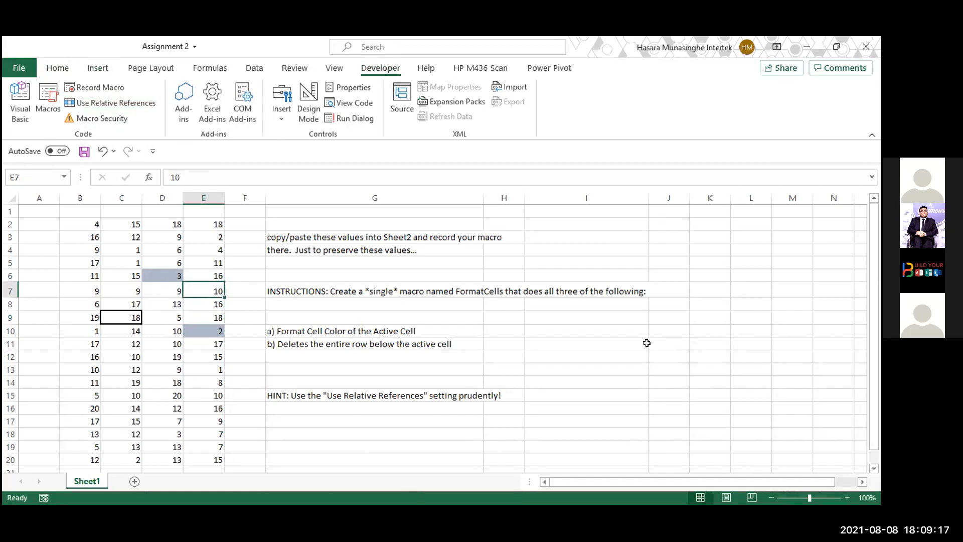
{"action": "key", "text": "alt+Tab"}
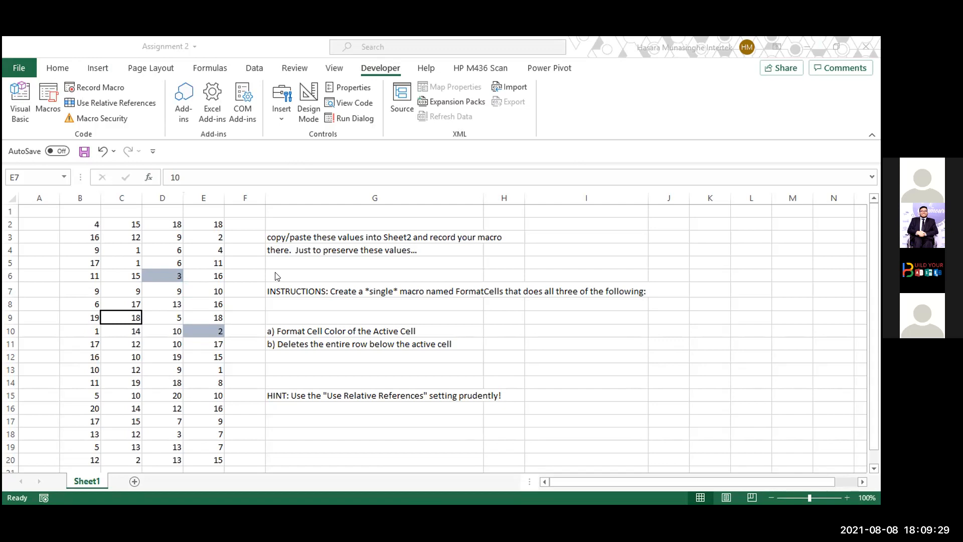
{"action": "left_click", "coordinate": [161, 240]}
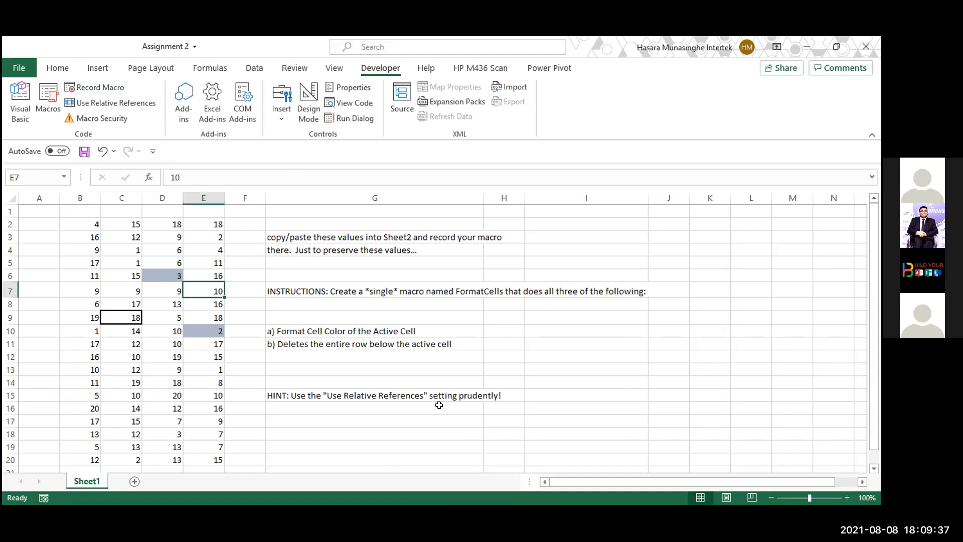
{"action": "key", "text": "alt+Tab"}
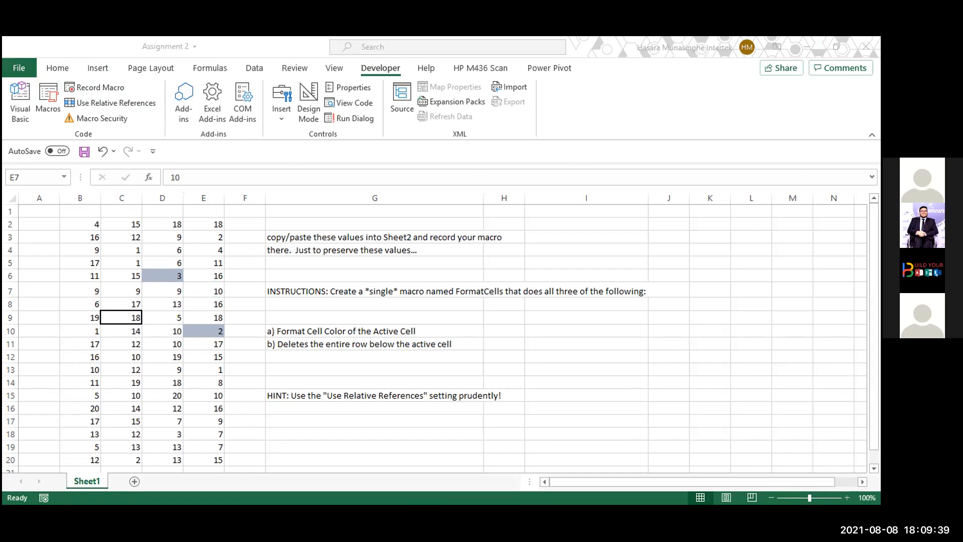
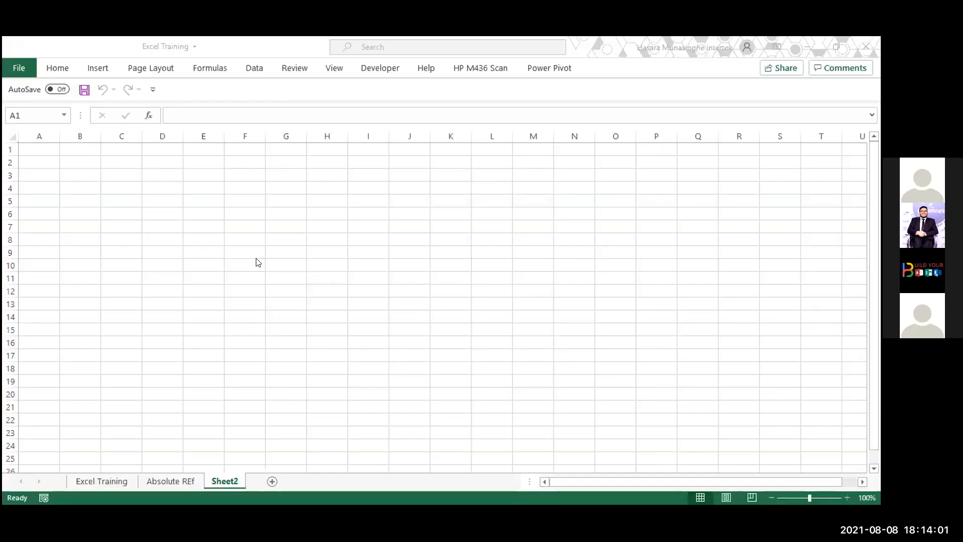
Step: Enter a long unbroken string of capital A's in cell A2 of Sheet2 in the Excel Training workbook
{"action": "left_click_drag", "start_coordinate": [36, 157], "coordinate": [315, 155]}
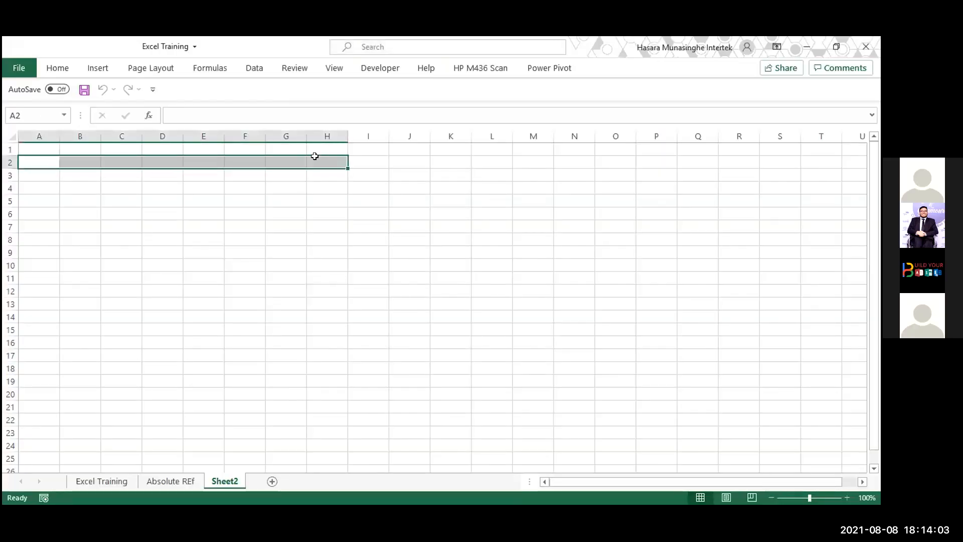
{"action": "type", "text": "AAAAAAAAAAAAAAAA"}
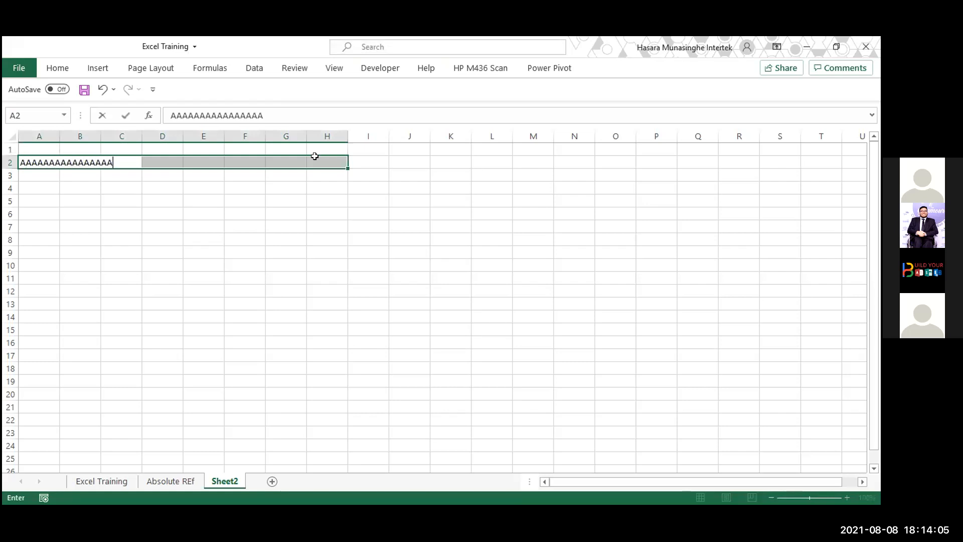
{"action": "type", "text": "AAAAAAAAAAAAAAAAAAA"}
{"action": "left_click", "coordinate": [285, 224]}
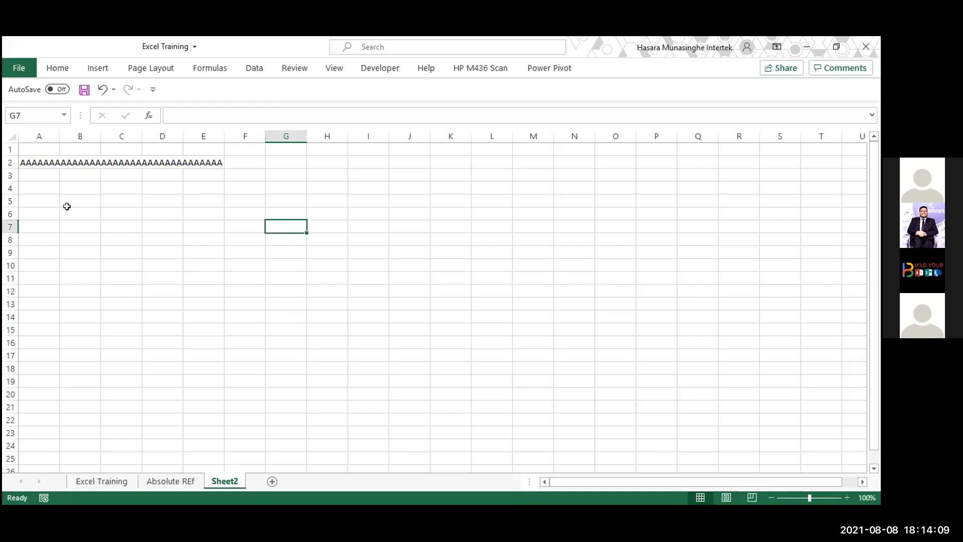
{"action": "left_click_drag", "start_coordinate": [35, 200], "coordinate": [227, 247]}
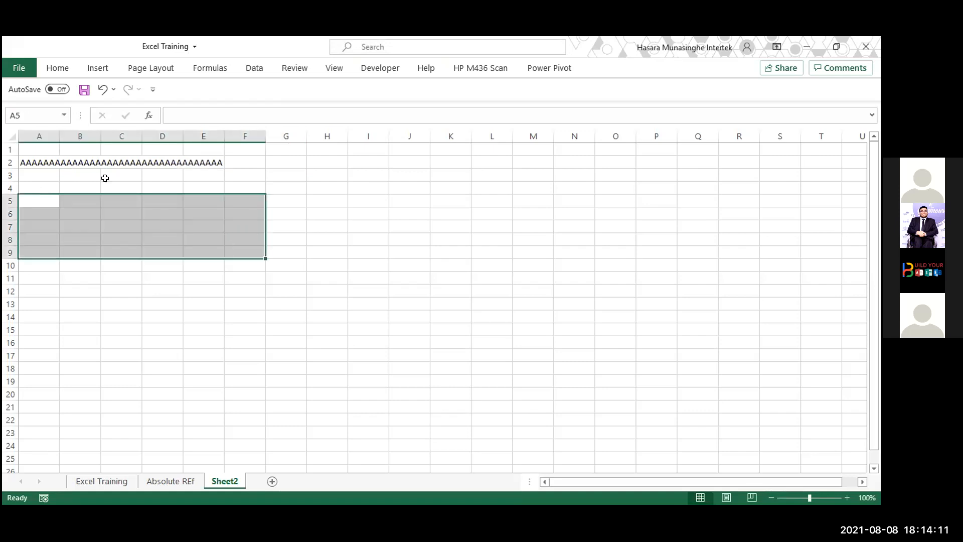
{"action": "left_click_drag", "start_coordinate": [88, 160], "coordinate": [203, 155]}
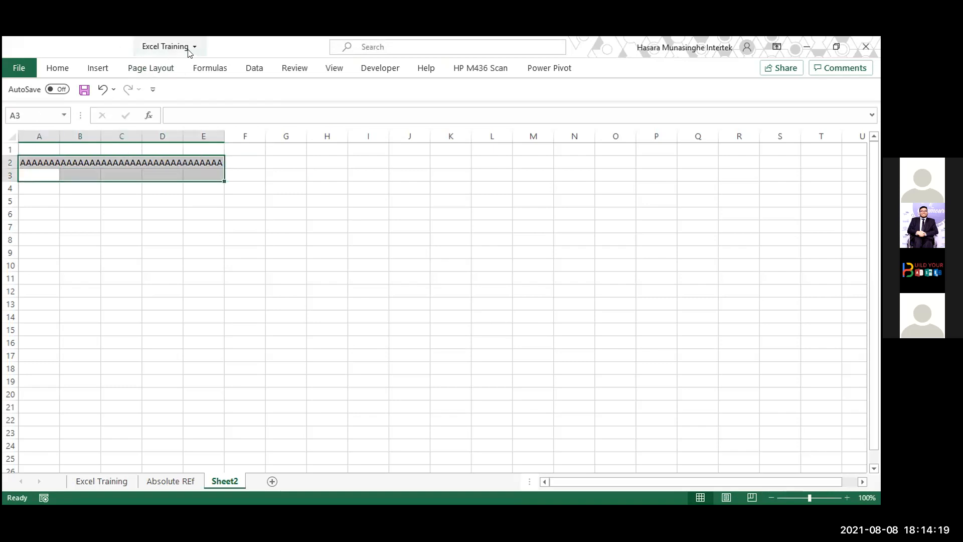
{"action": "left_click", "coordinate": [161, 171]}
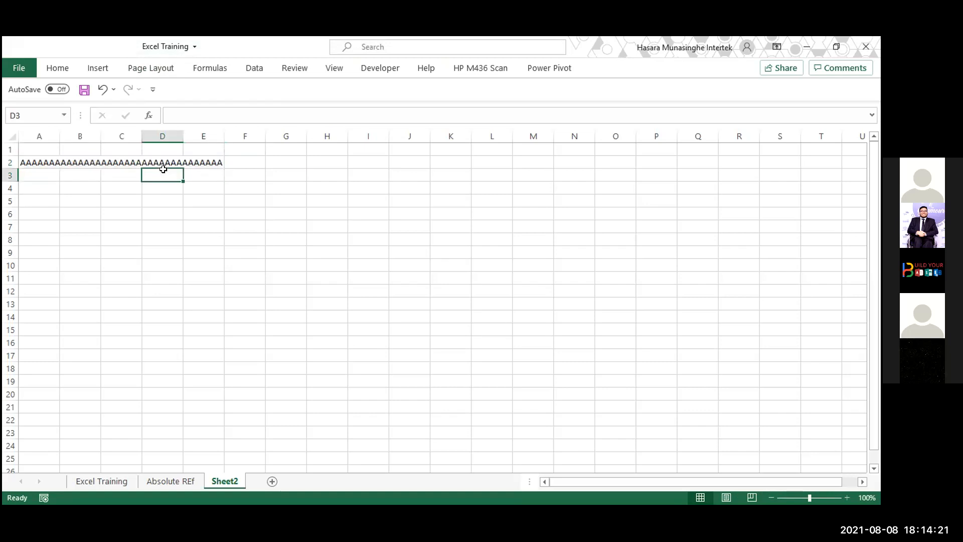
{"action": "left_click", "coordinate": [29, 163]}
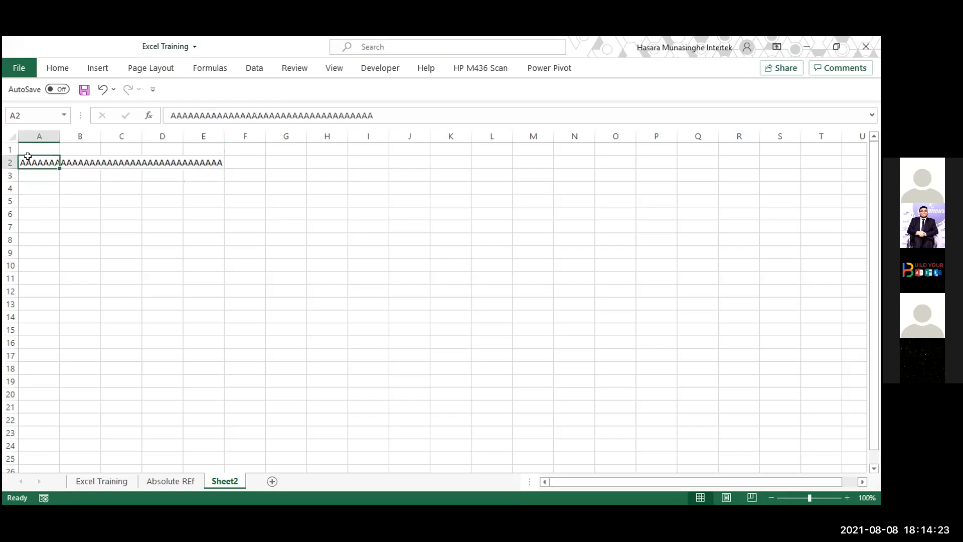
{"action": "left_click_drag", "start_coordinate": [37, 157], "coordinate": [265, 156]}
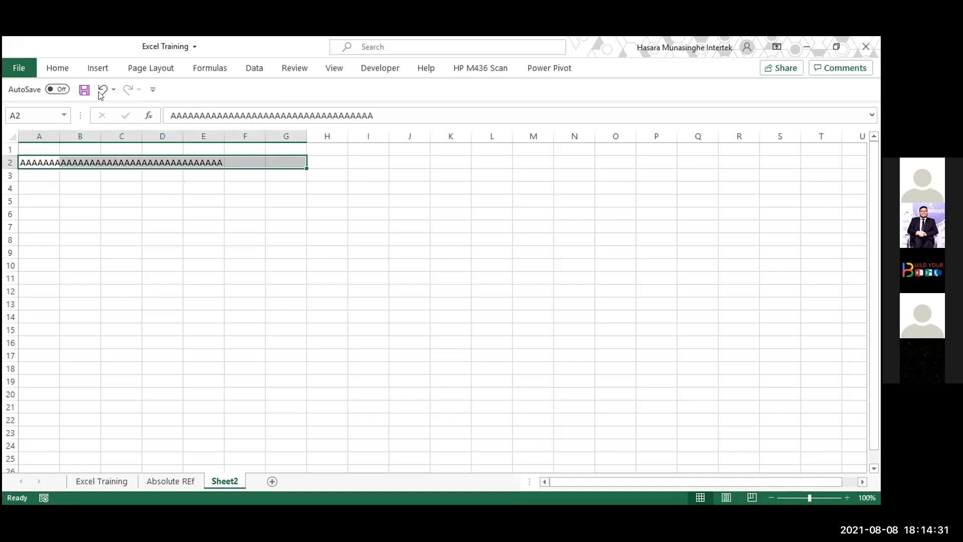
{"action": "left_click", "coordinate": [52, 213]}
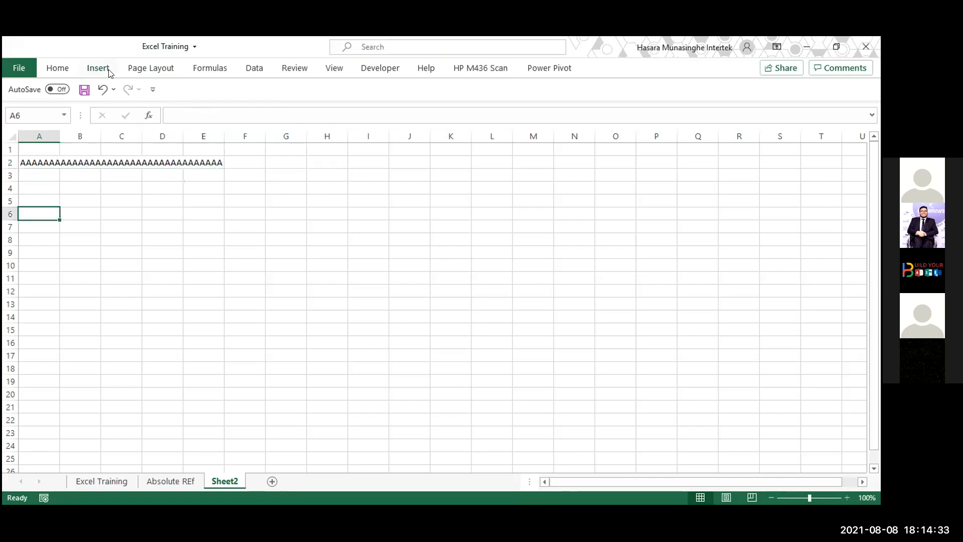
{"action": "left_click", "coordinate": [372, 71]}
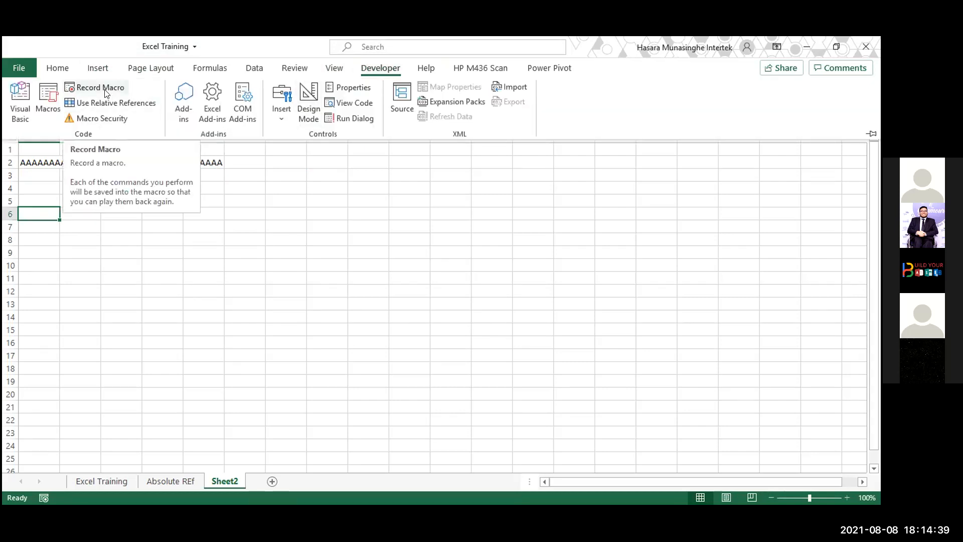
{"action": "left_click", "coordinate": [100, 87]}
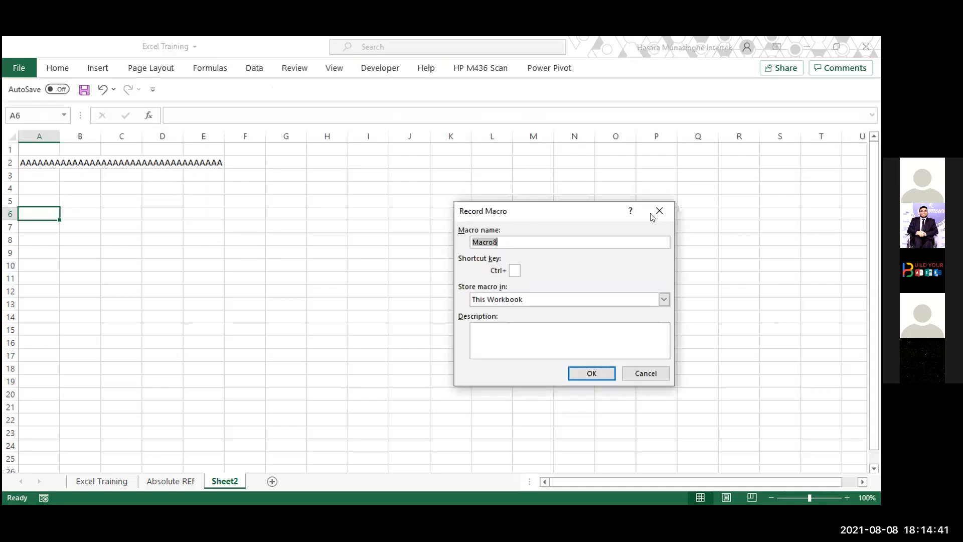
{"action": "left_click", "coordinate": [646, 212]}
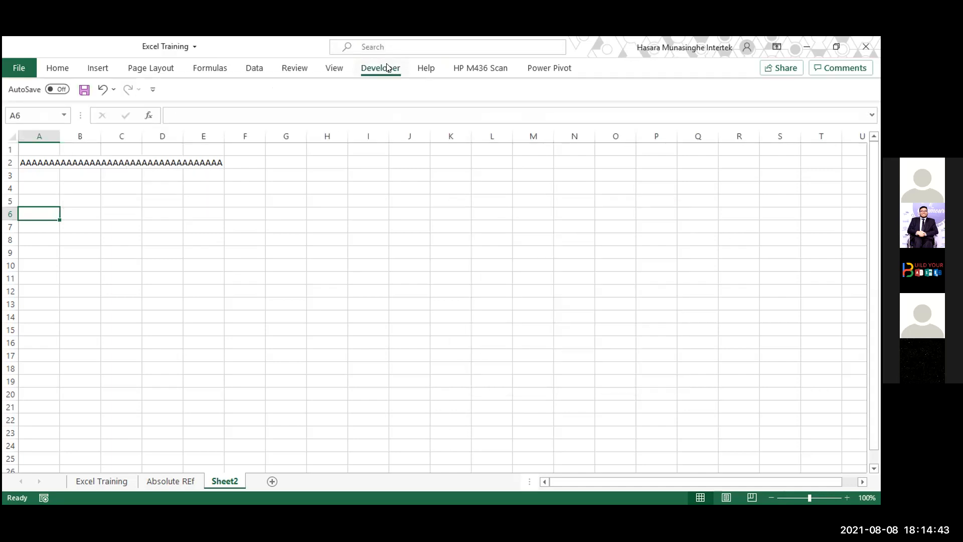
{"action": "left_click", "coordinate": [106, 103]}
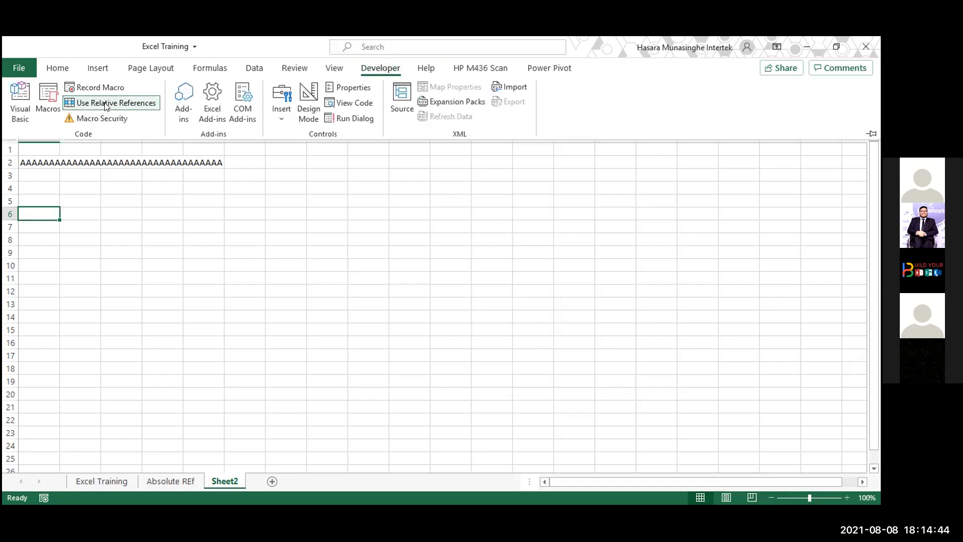
Step: Enter the title "The Revenue Data Of ABC Company" in cell A5
{"action": "left_click", "coordinate": [48, 210]}
{"action": "double_click", "coordinate": [44, 196]}
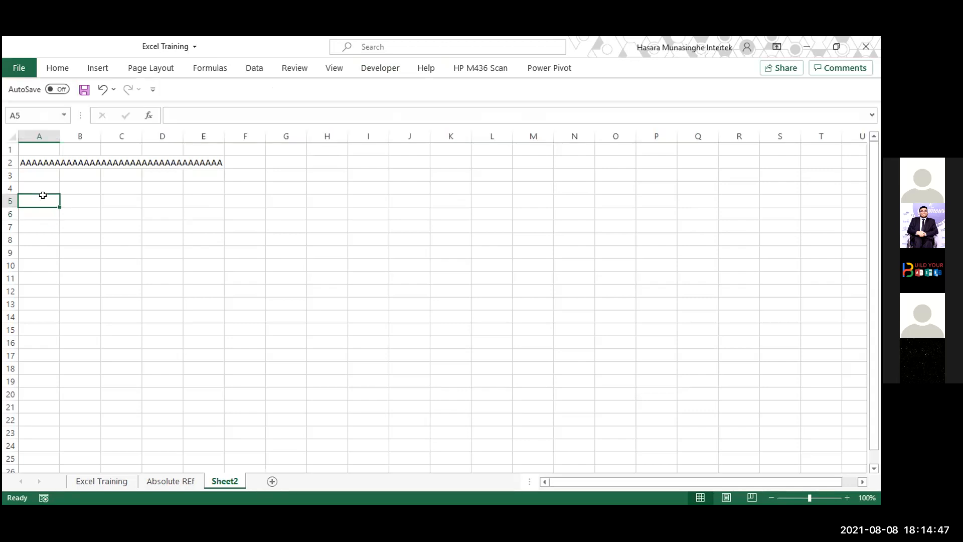
{"action": "type", "text": "The Revenuw"}
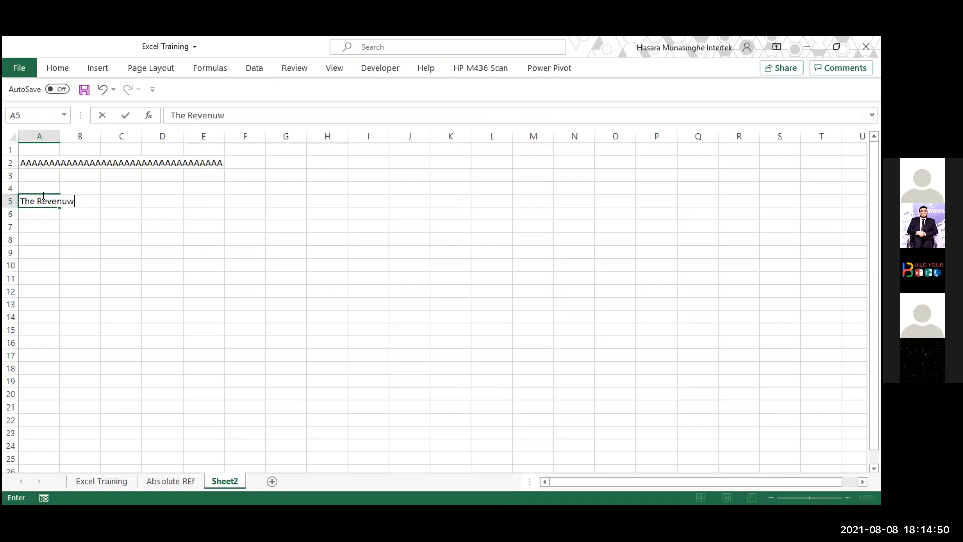
{"action": "key", "text": "BackSpace"}
{"action": "type", "text": "e Data Of ABC"}
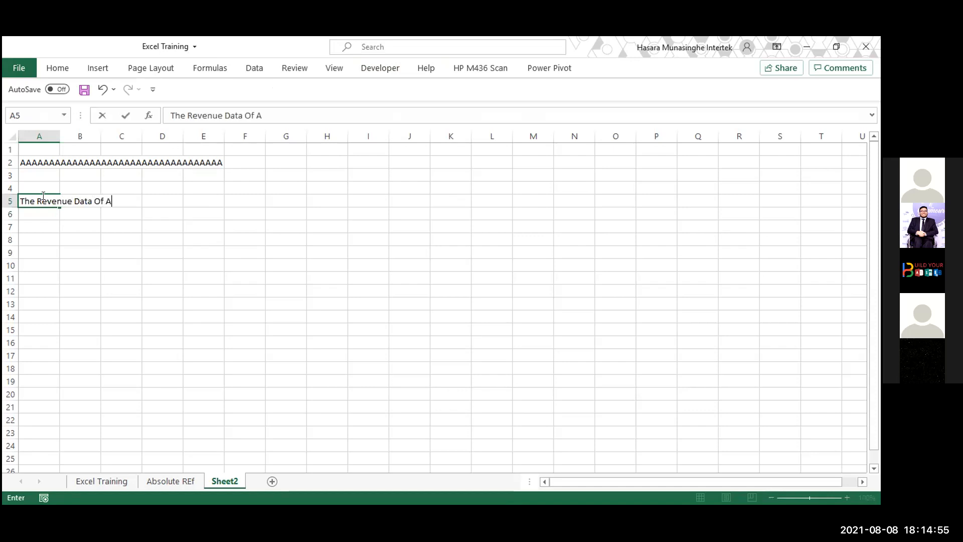
{"action": "type", "text": " Company"}
{"action": "key", "text": "Return"}
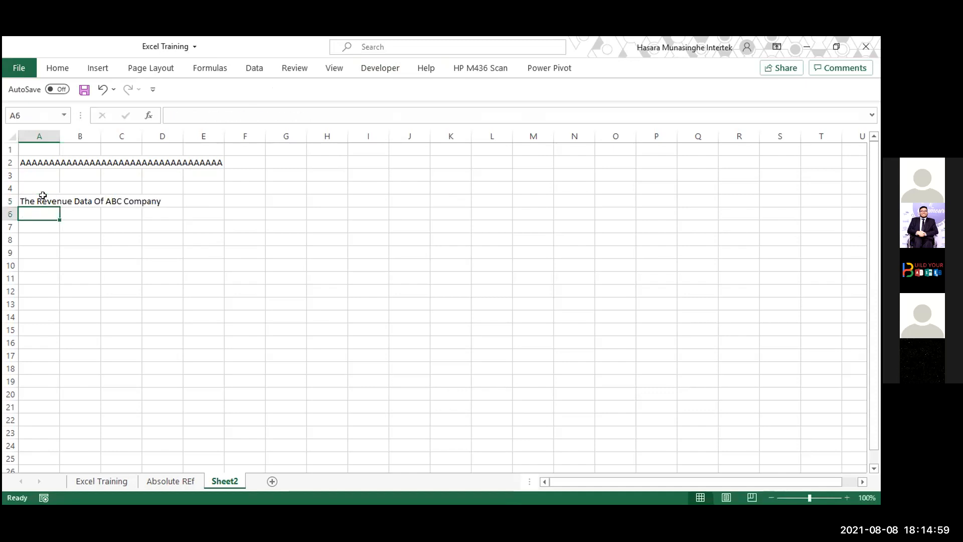
Step: Make the title in cell A5 bold and set its font size to 14
{"action": "left_click", "coordinate": [42, 195]}
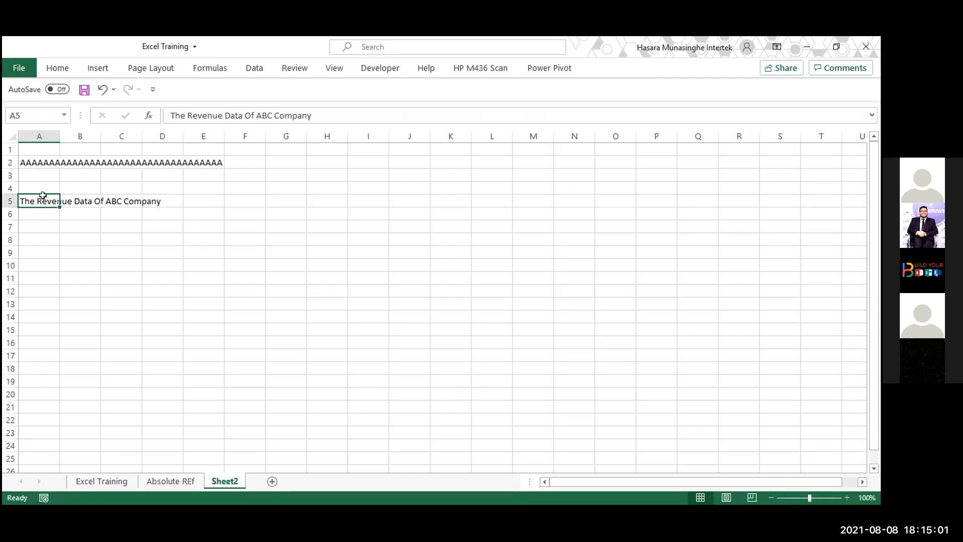
{"action": "key", "text": "ctrl+b"}
{"action": "left_click", "coordinate": [57, 70]}
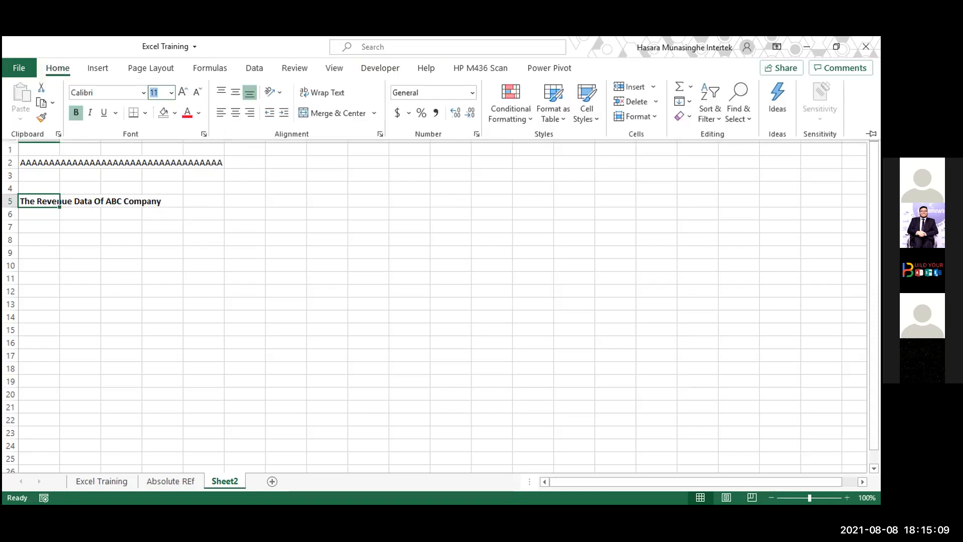
{"action": "type", "text": "14"}
{"action": "key", "text": "Return"}
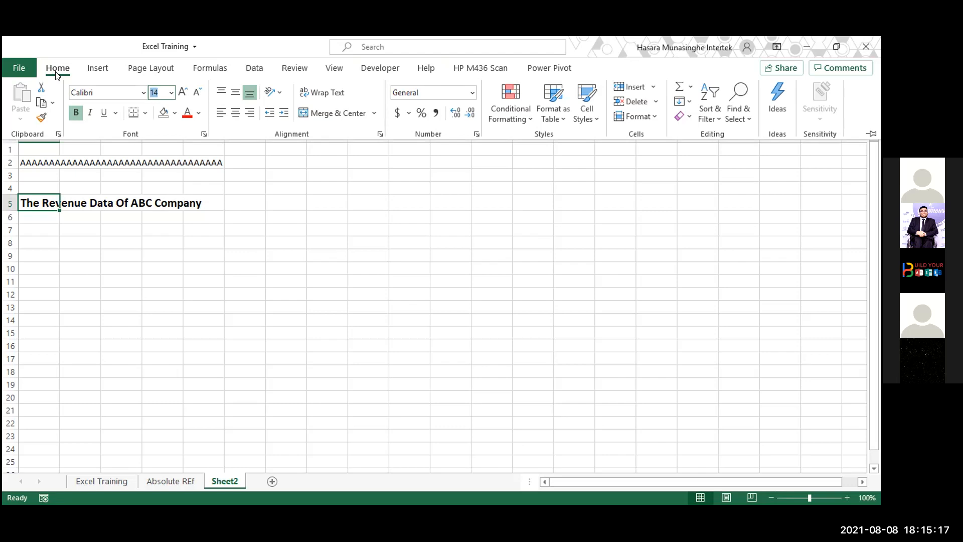
{"action": "type", "text": "h"}
{"action": "key", "text": "ctrl+z"}
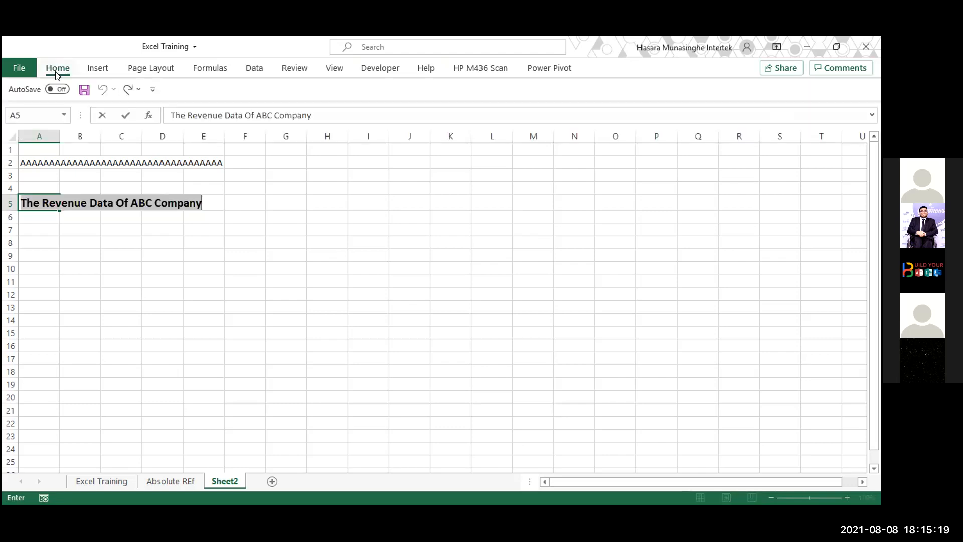
{"action": "left_click", "coordinate": [56, 71]}
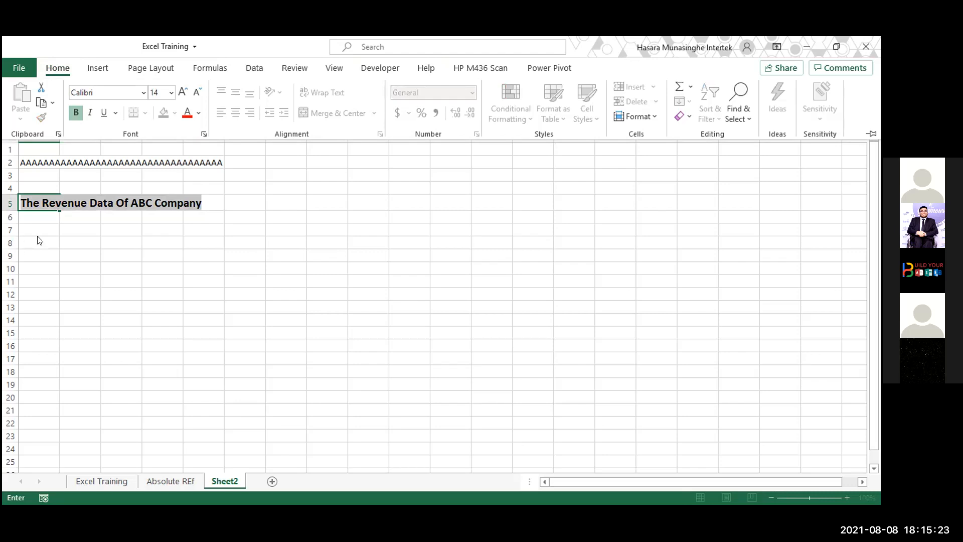
{"action": "left_click", "coordinate": [69, 214]}
Step: Widen column A so the whole title in cell A5 fits inside its cell
{"action": "left_click", "coordinate": [37, 196]}
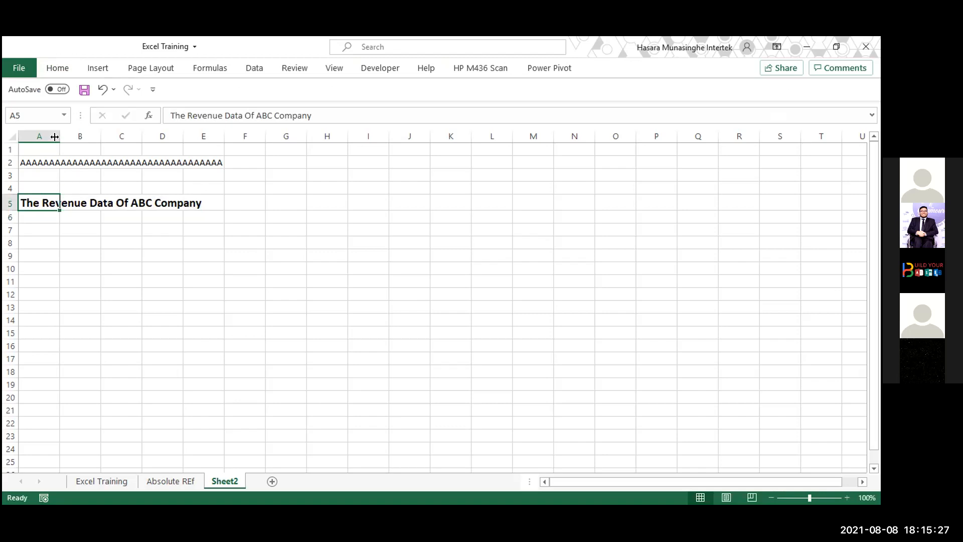
{"action": "left_click_drag", "start_coordinate": [72, 136], "coordinate": [217, 146]}
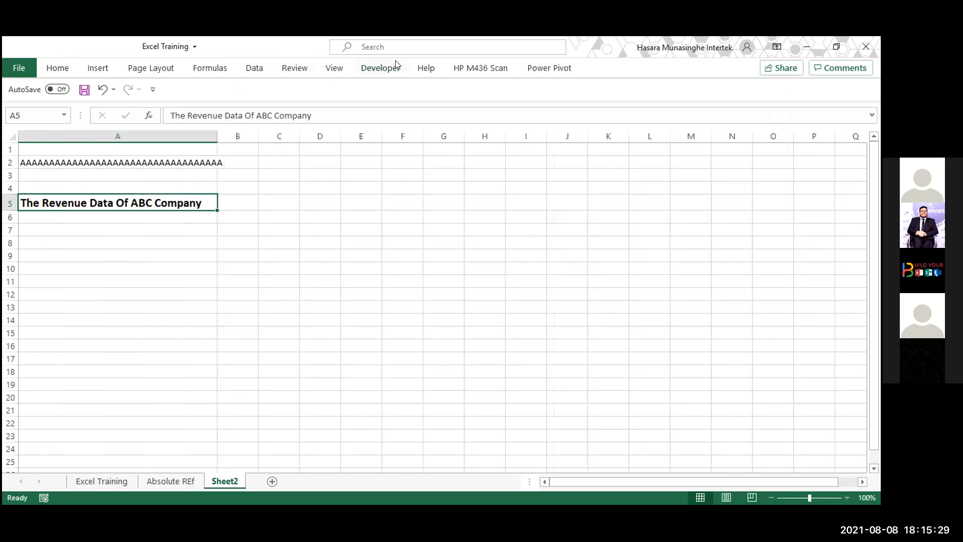
Step: Set up a new macro recording with the macro name Headline
{"action": "left_click", "coordinate": [371, 73]}
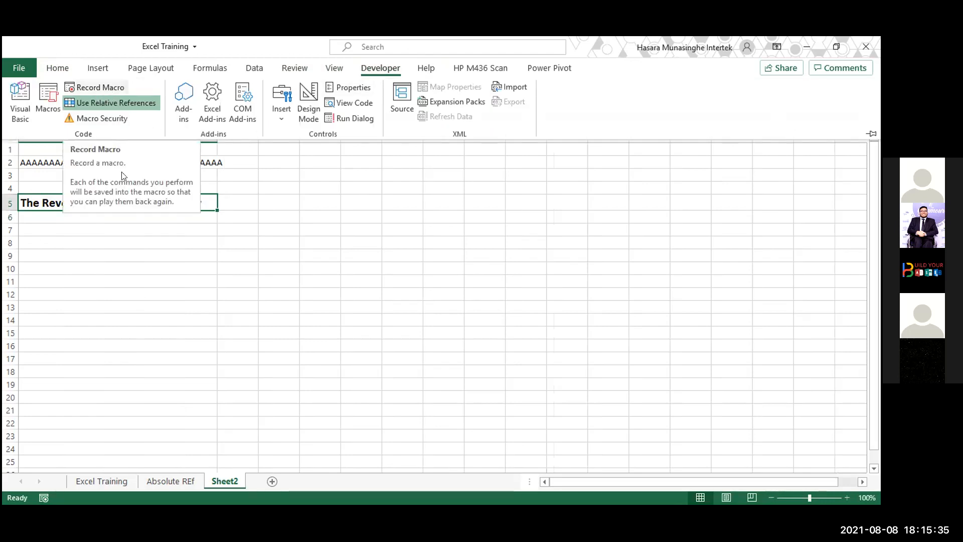
{"action": "left_click", "coordinate": [96, 52]}
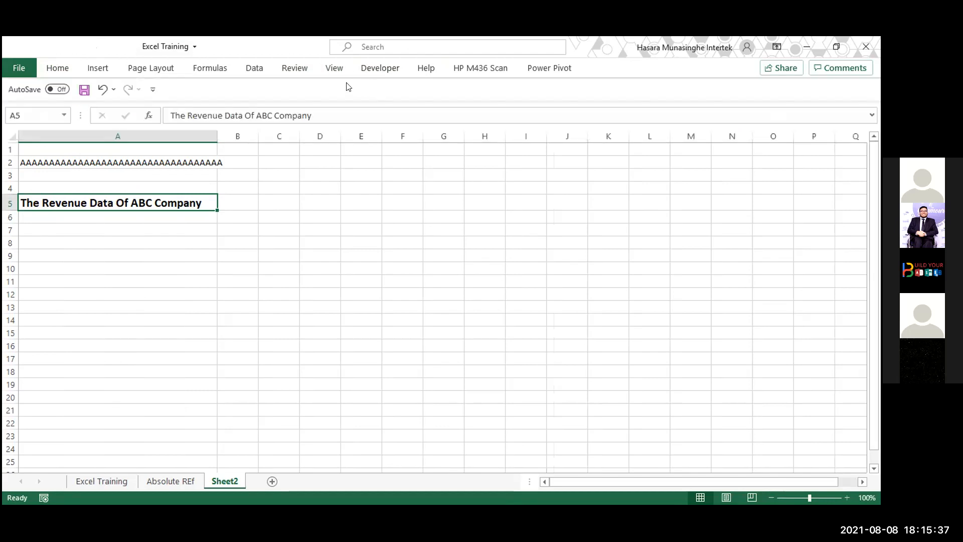
{"action": "left_click", "coordinate": [388, 73]}
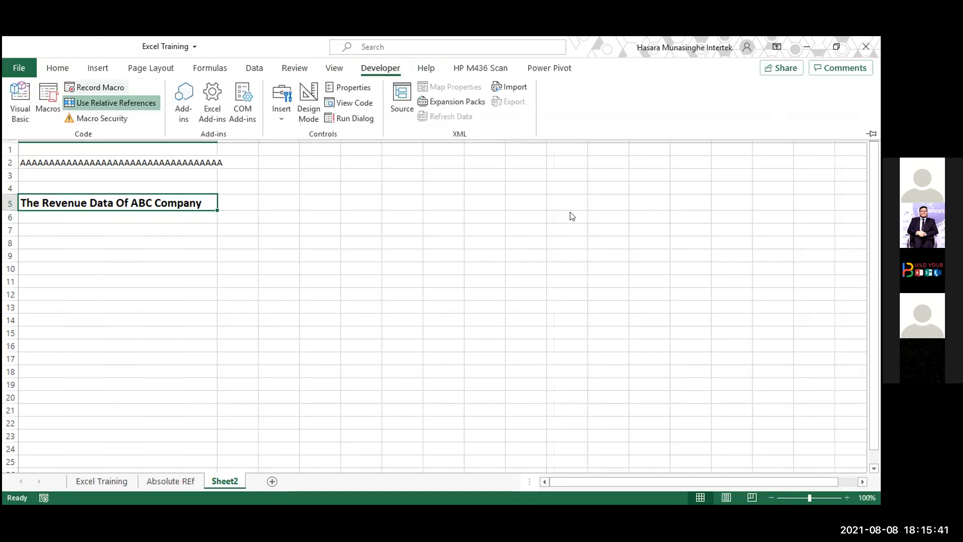
{"action": "left_click", "coordinate": [442, 144]}
{"action": "key", "text": "BackSpace"}
{"action": "key", "text": "BackSpace"}
{"action": "key", "text": "BackSpace"}
{"action": "key", "text": "BackSpace"}
{"action": "key", "text": "BackSpace"}
{"action": "key", "text": "BackSpace"}
{"action": "type", "text": "Headline"}
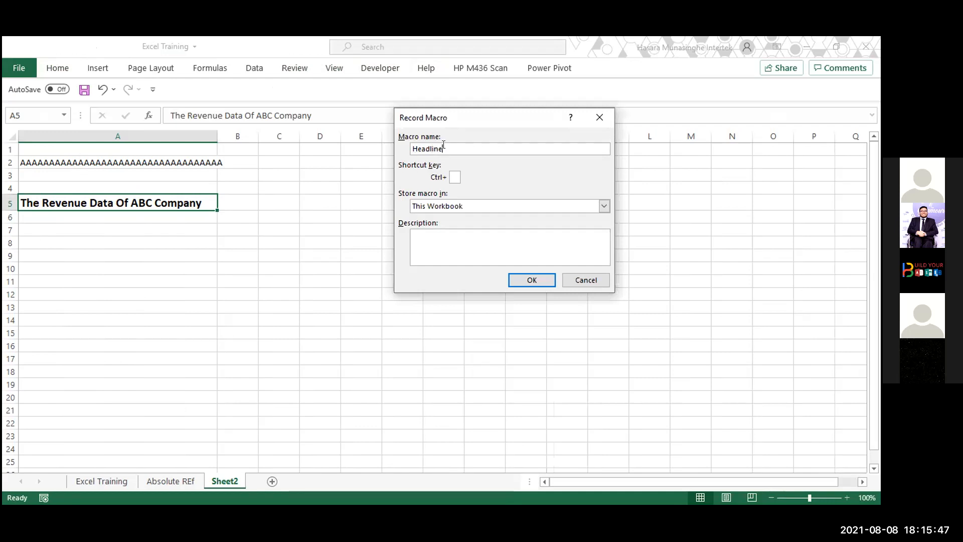
Step: Choose New Workbook as the storage location for the Headline macro and start recording
{"action": "left_click", "coordinate": [520, 207]}
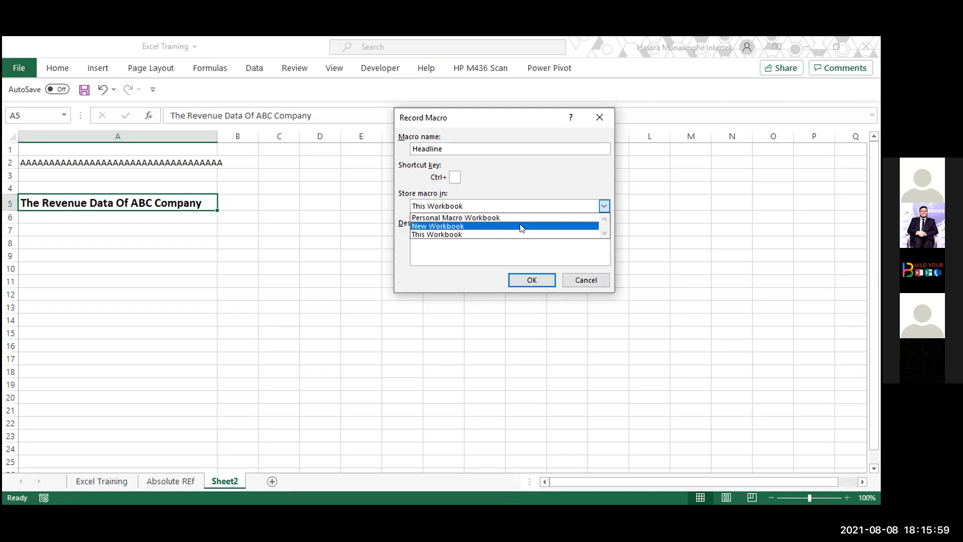
{"action": "left_click", "coordinate": [521, 226]}
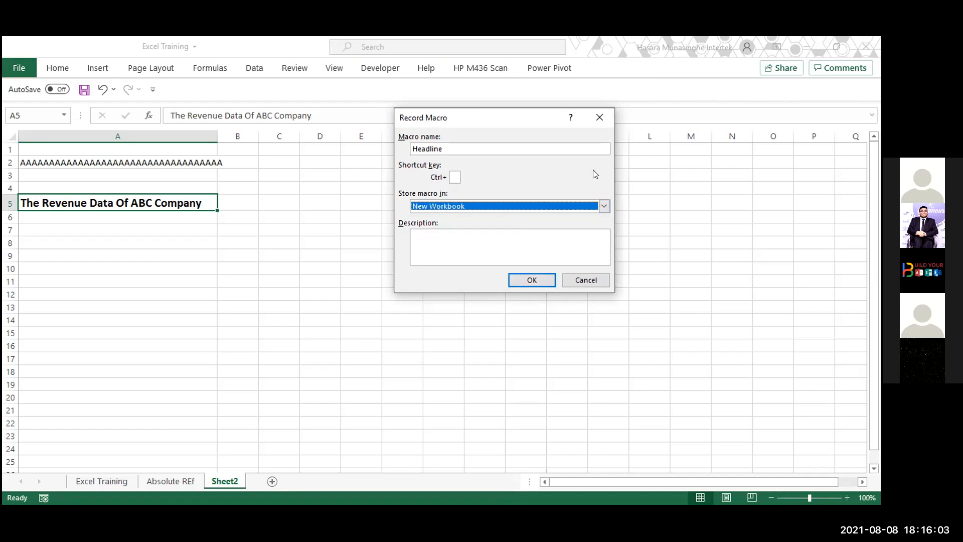
{"action": "left_click_drag", "start_coordinate": [509, 114], "coordinate": [511, 62]}
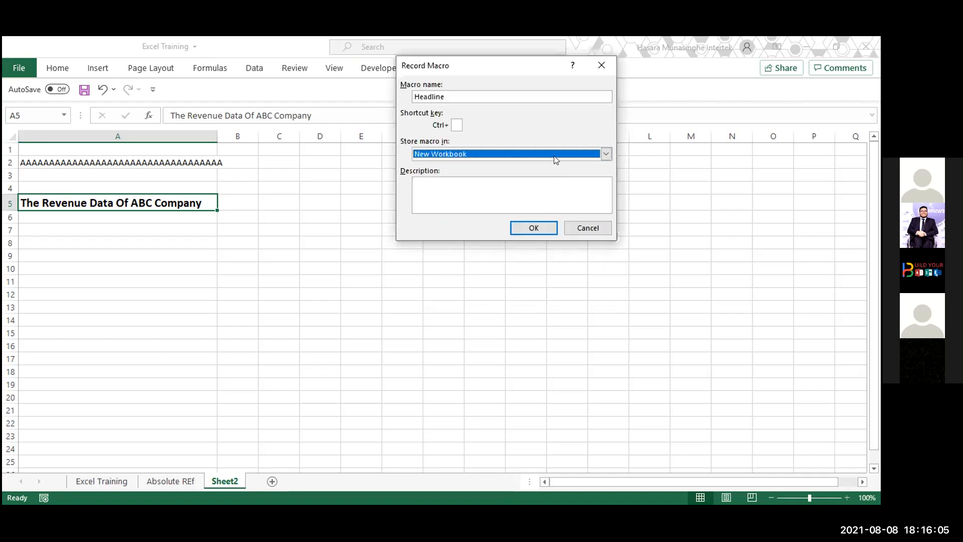
{"action": "left_click", "coordinate": [511, 154]}
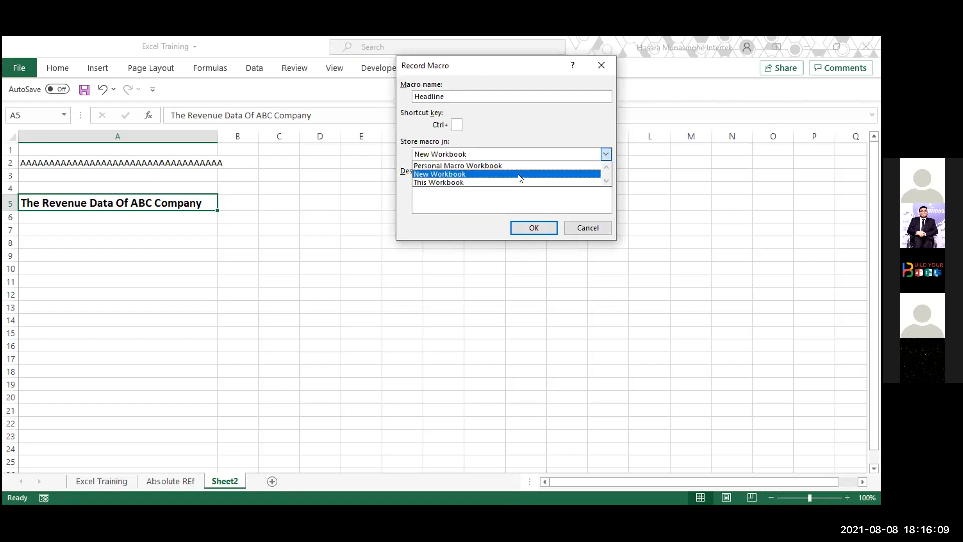
{"action": "left_click", "coordinate": [519, 177]}
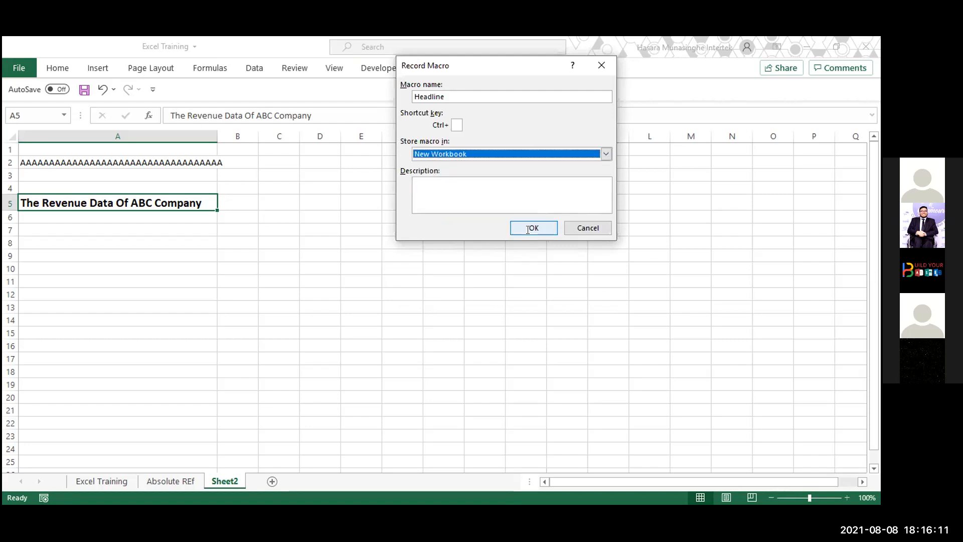
{"action": "left_click", "coordinate": [527, 230]}
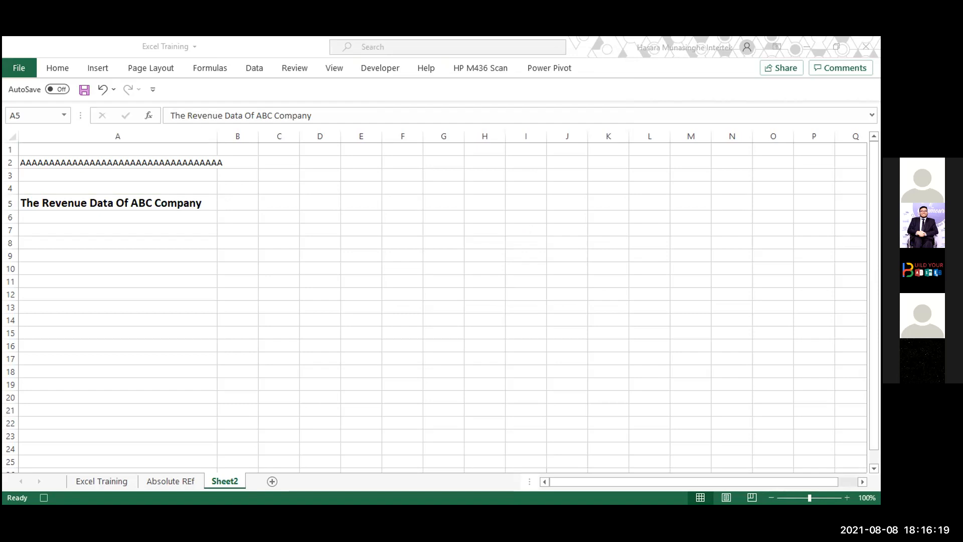
Step: Copy the title in cell A5 while recording, switch windows, and stop the macro recording
{"action": "left_click", "coordinate": [67, 199]}
{"action": "key", "text": "ctrl+c"}
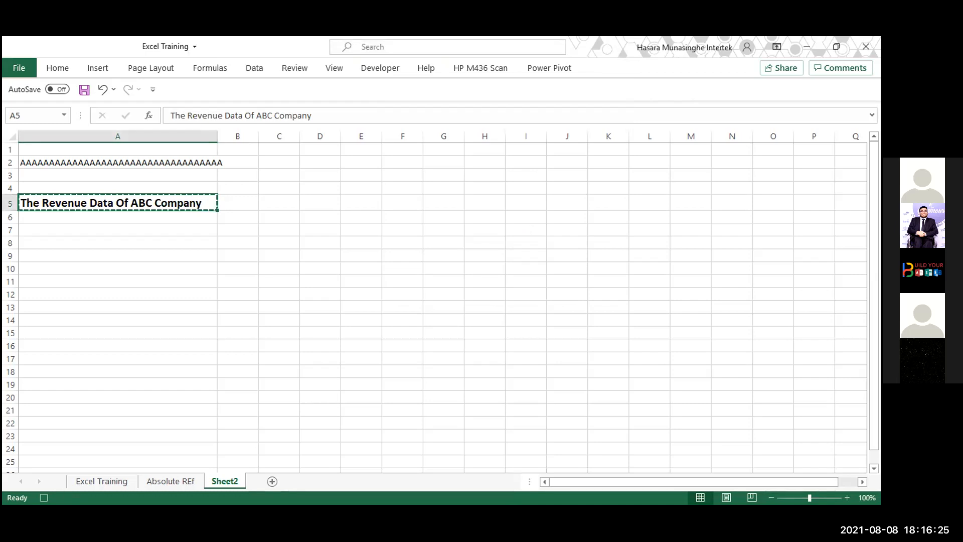
{"action": "key", "text": "alt+Tab"}
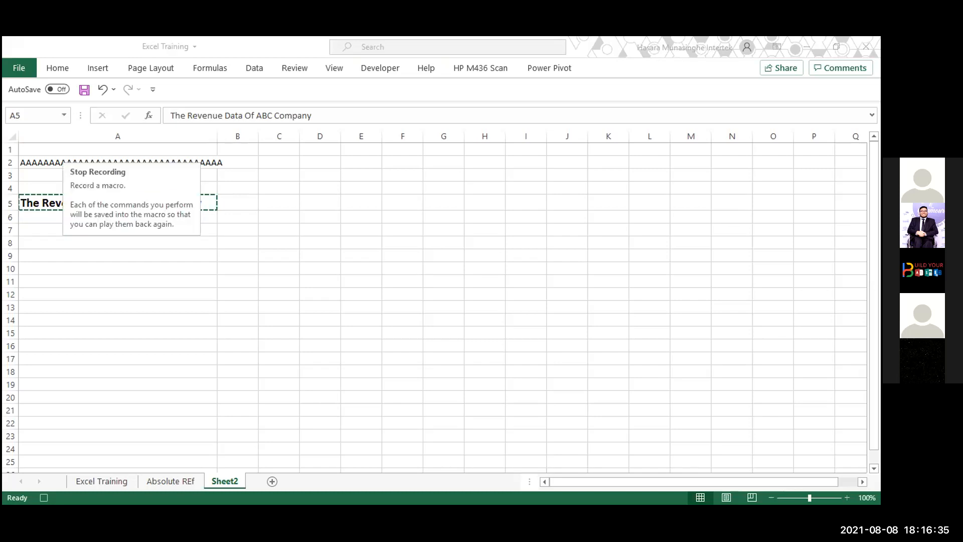
{"action": "left_click", "coordinate": [93, 89]}
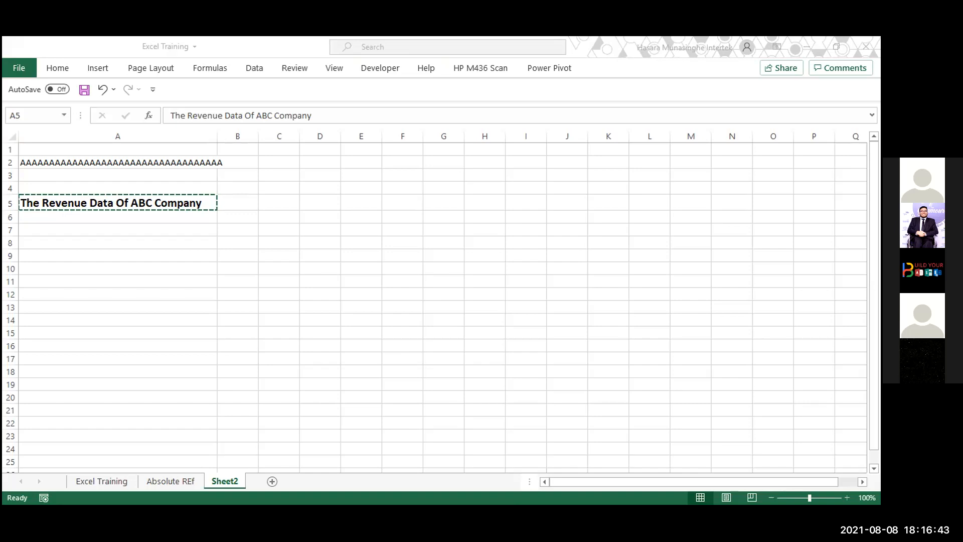
{"action": "key", "text": "Escape"}
Step: Look through the list of macros available in all open workbooks
{"action": "key", "text": "alt+F8"}
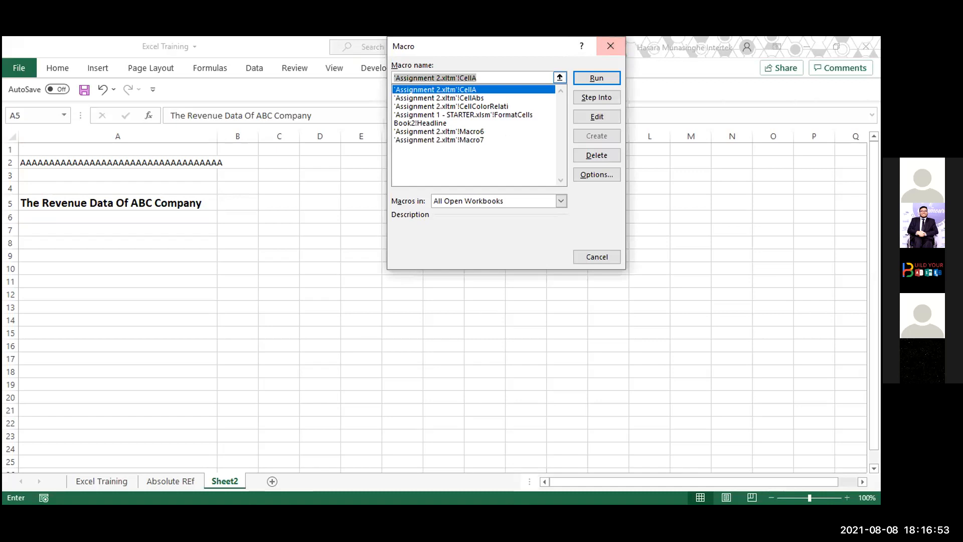
{"action": "left_click", "coordinate": [611, 46]}
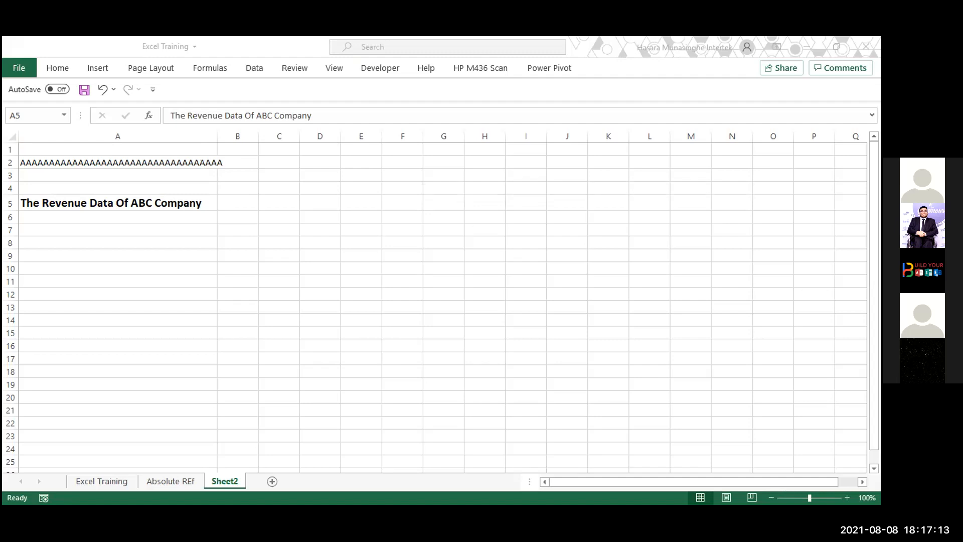
Step: Choose Excel Macro-Enabled Template (*.xltm) as the file type for saving the workbook
{"action": "left_click", "coordinate": [775, 151]}
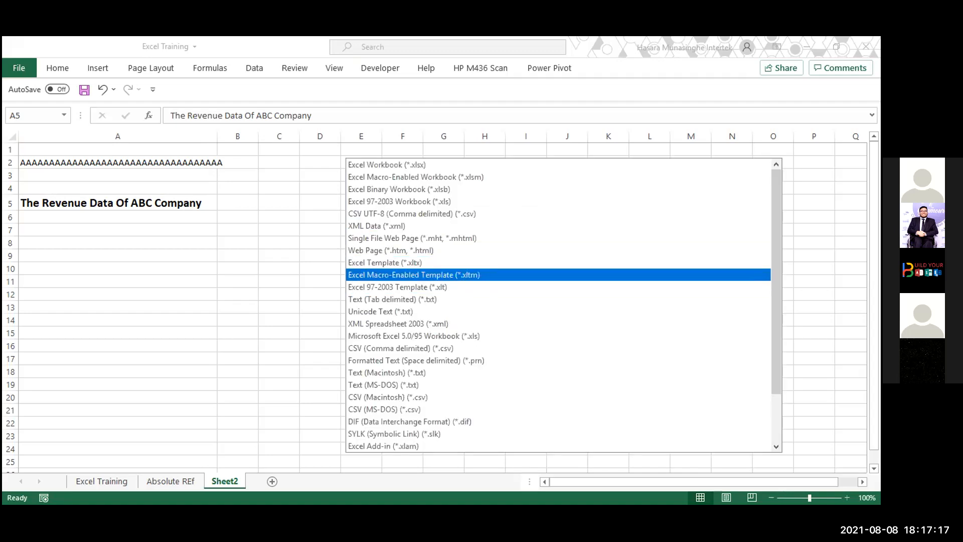
{"action": "left_click", "coordinate": [414, 275]}
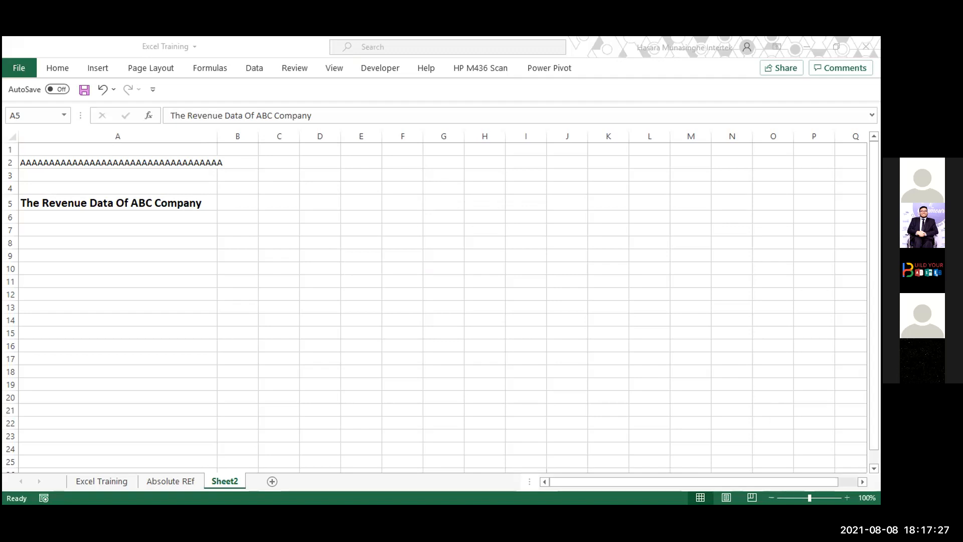
Step: Run the Headline macro stored in Book2
{"action": "key", "text": "alt+F8"}
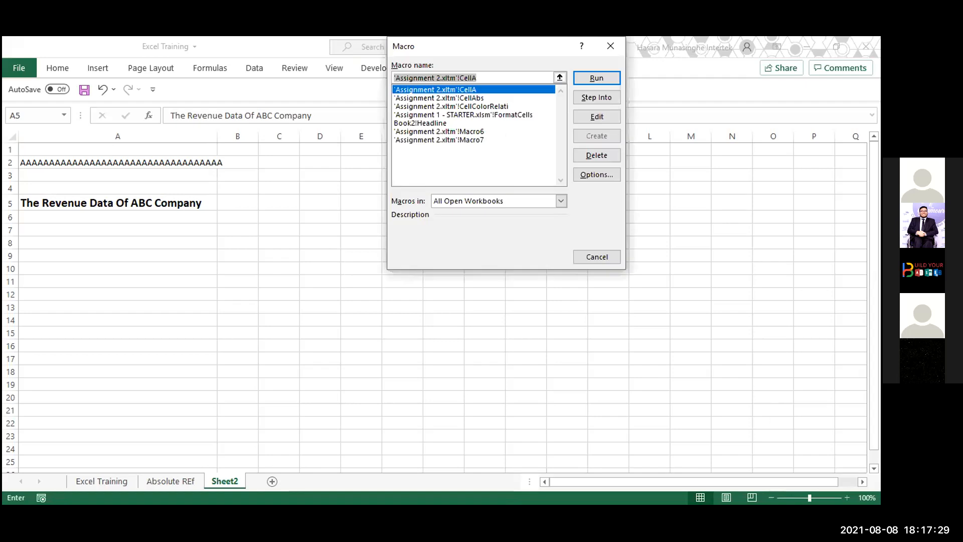
{"action": "left_click", "coordinate": [421, 123]}
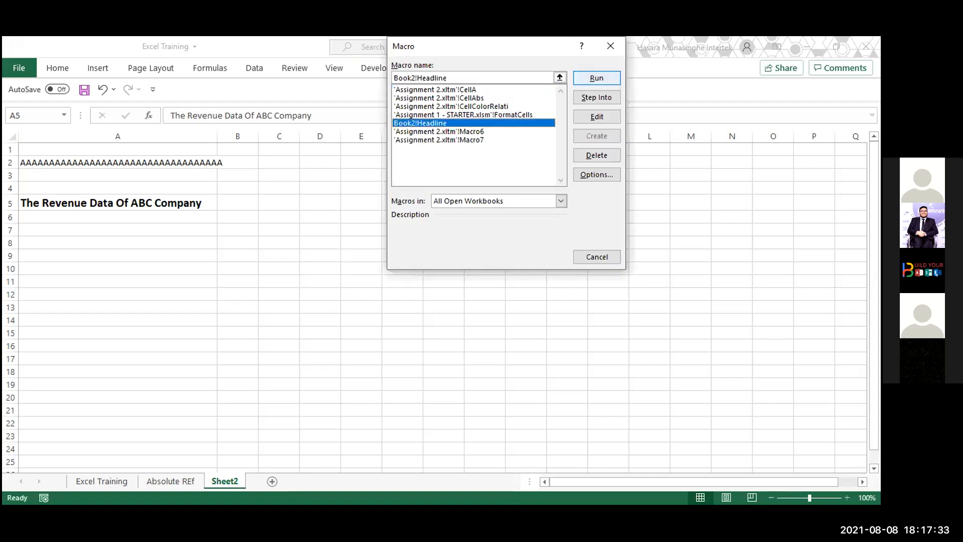
{"action": "key", "text": "Return"}
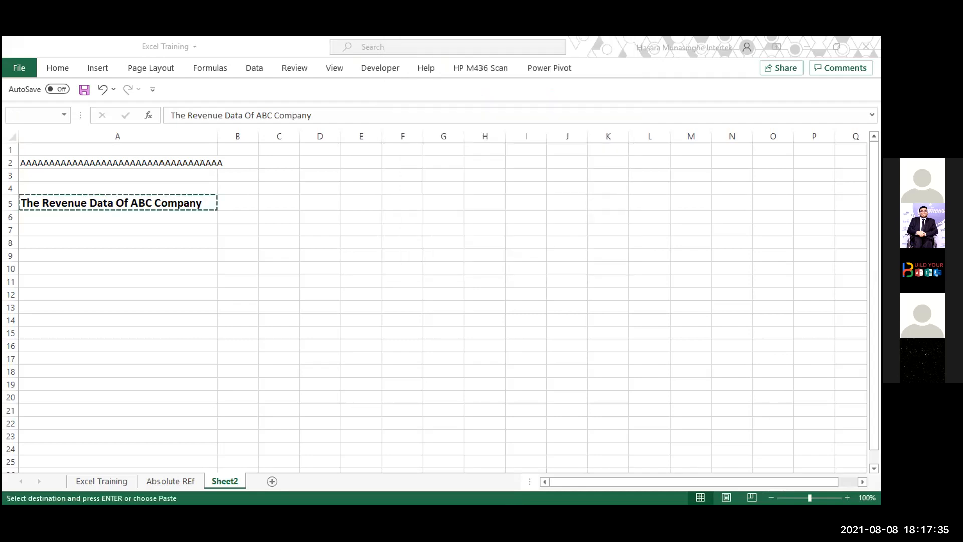
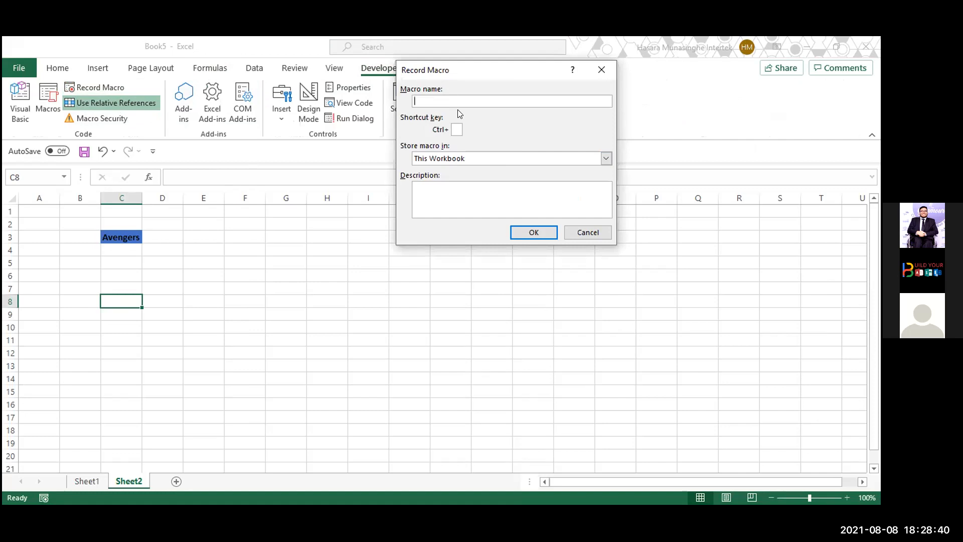
Step: Try to start recording a macro named T2 stored in This Workbook
{"action": "type", "text": "2"}
{"action": "left_click", "coordinate": [530, 239]}
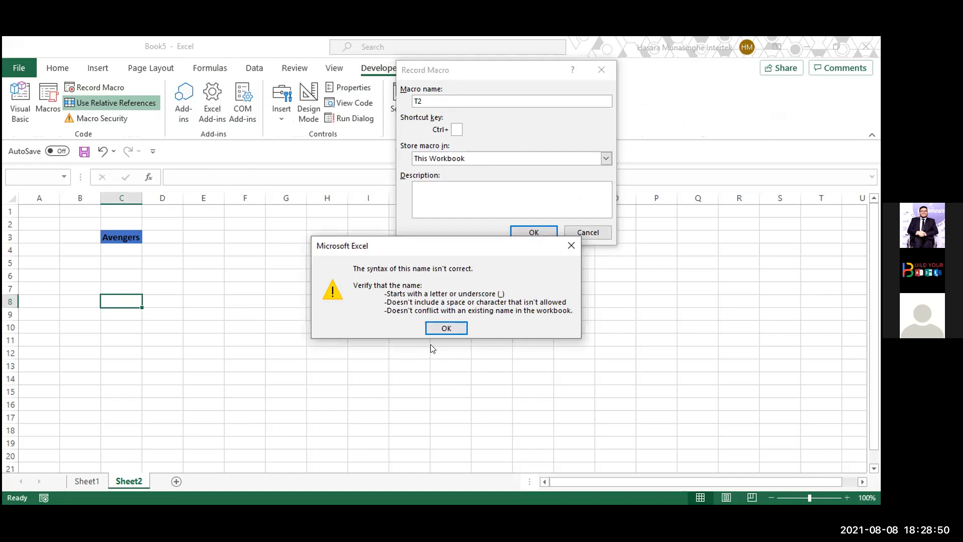
{"action": "left_click", "coordinate": [459, 329]}
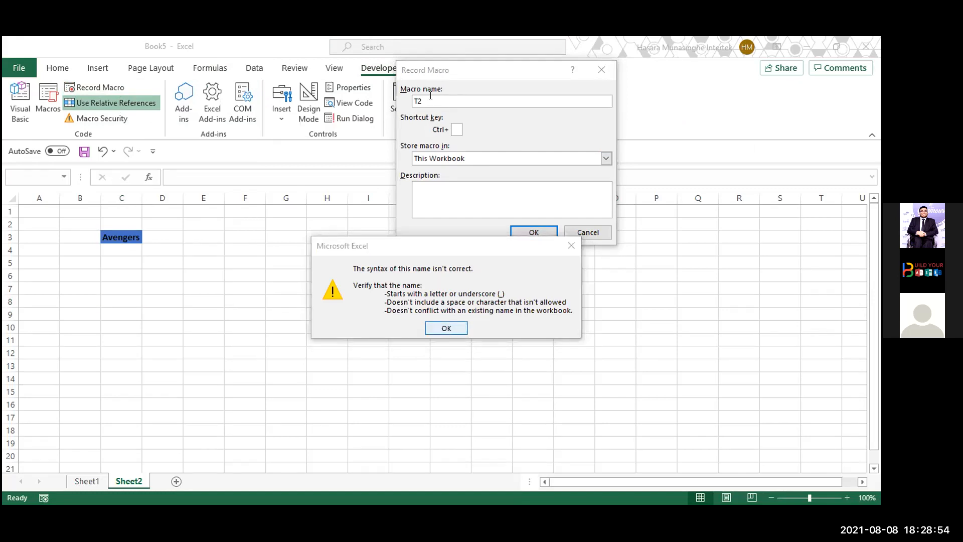
{"action": "left_click", "coordinate": [446, 328]}
Step: Name the macro TestTwo and start recording it in This Workbook
{"action": "type", "text": "T"}
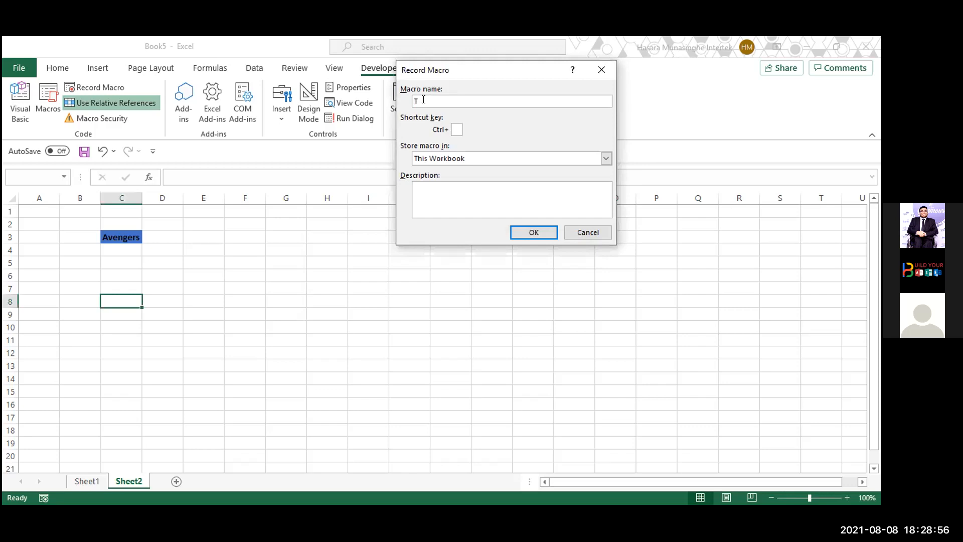
{"action": "type", "text": "estTwo"}
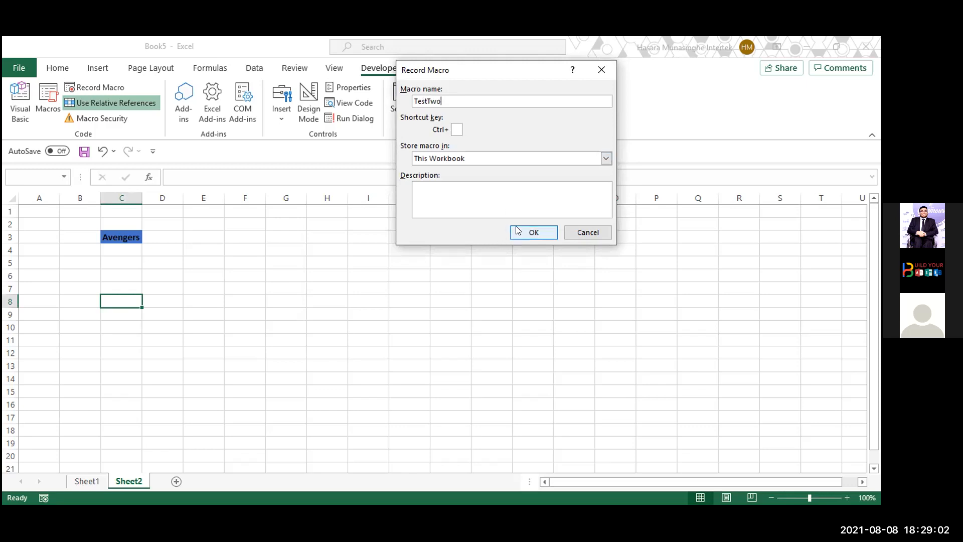
{"action": "left_click", "coordinate": [533, 231]}
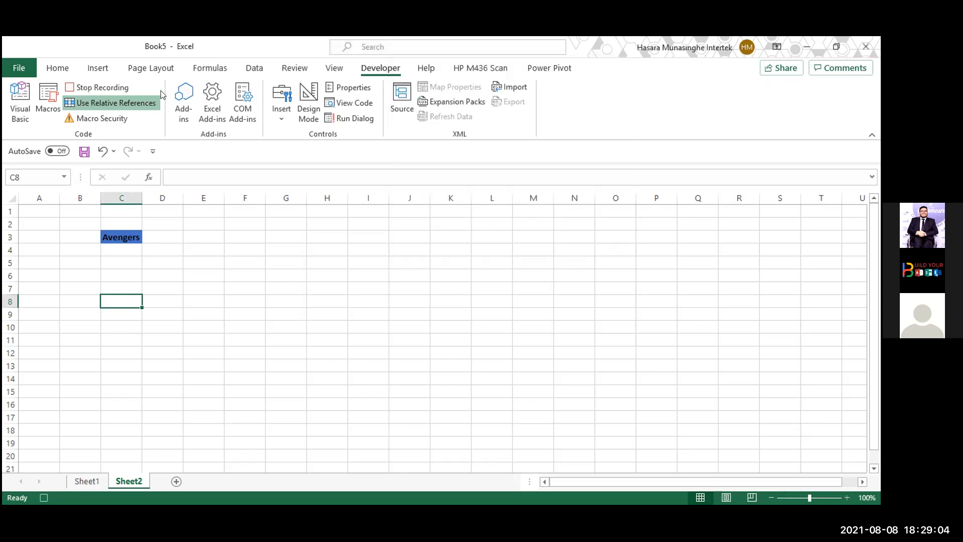
Step: Enter Avengers in cell C8 of Sheet2 while the macro is recording
{"action": "type", "text": "Ave"}
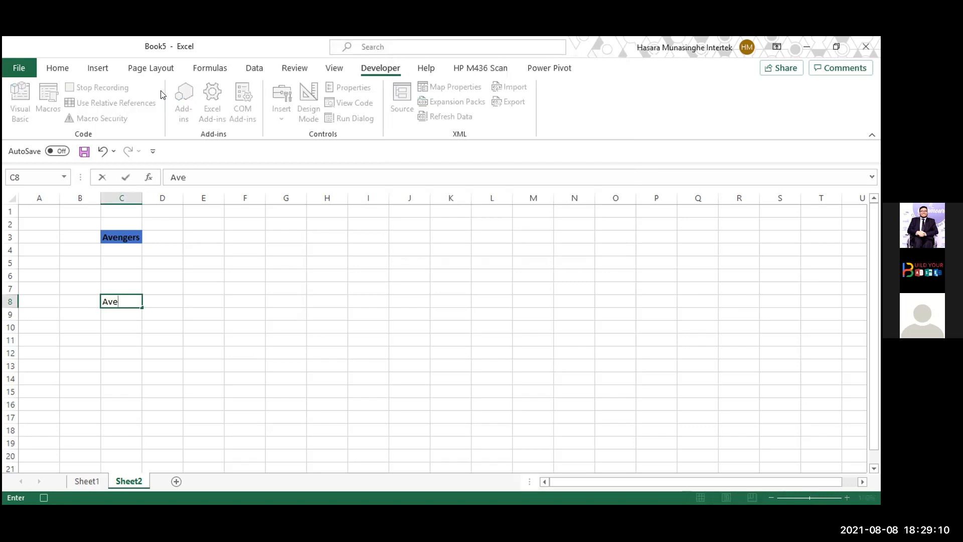
{"action": "type", "text": "ngers"}
{"action": "left_click", "coordinate": [145, 375]}
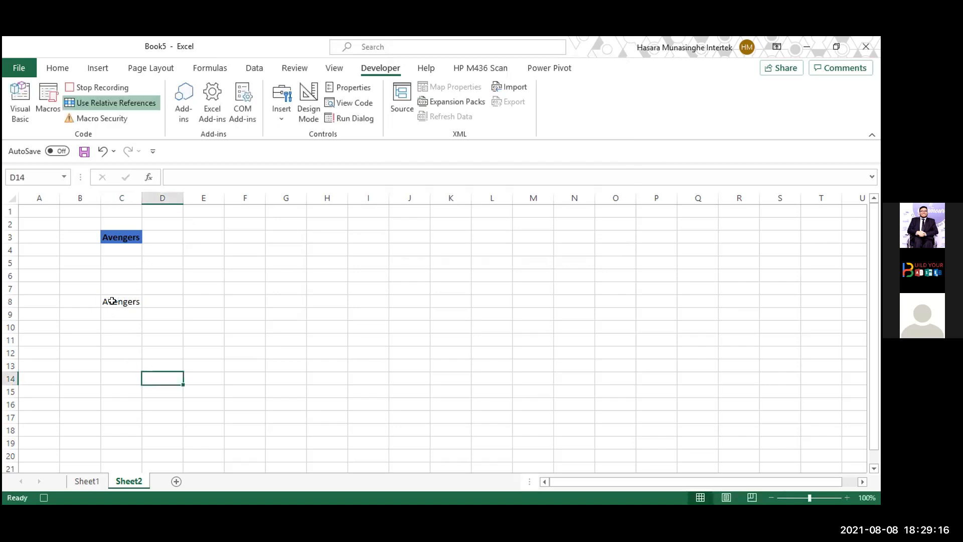
Step: Enter the filler text hjhjjjljkljl in cell H9 of Sheet2 as part of the TestTwo recording
{"action": "left_click", "coordinate": [112, 301]}
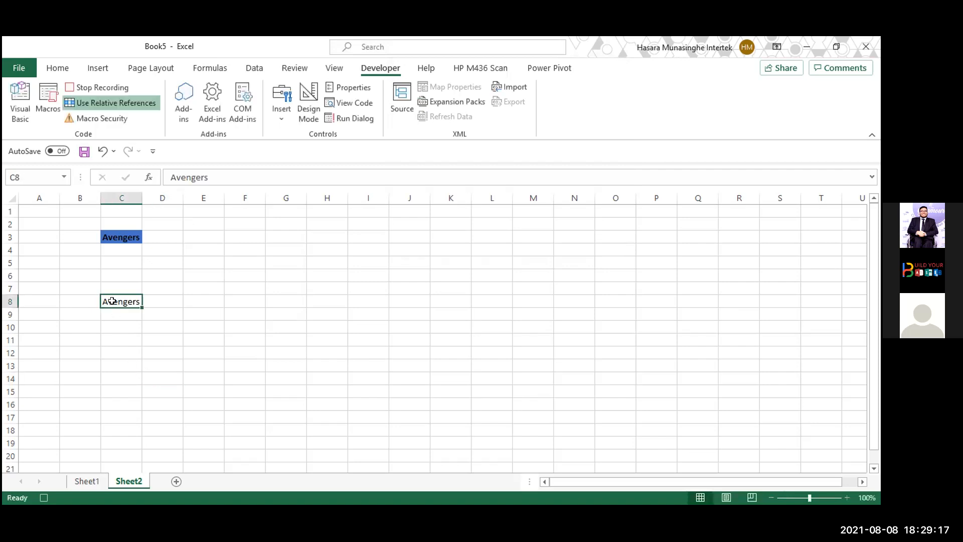
{"action": "left_click", "coordinate": [325, 313]}
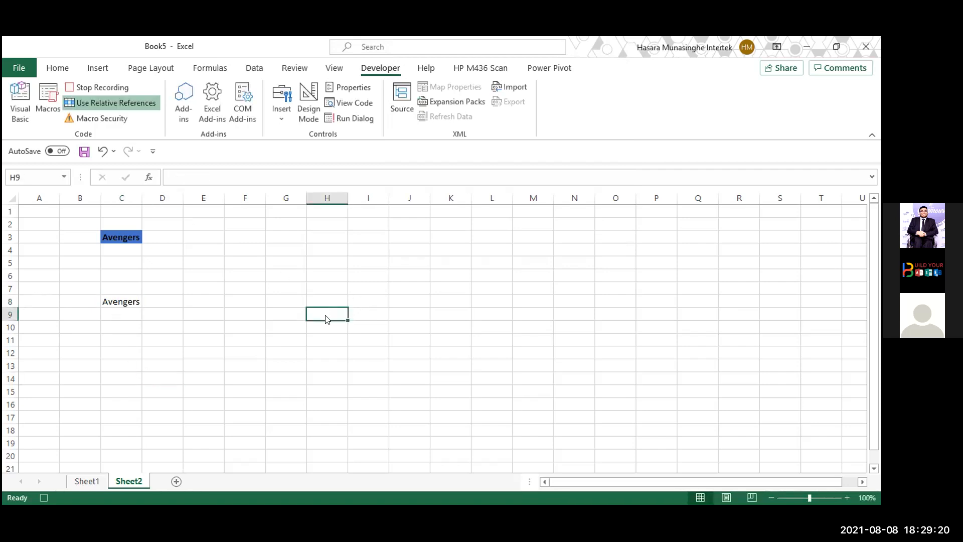
{"action": "type", "text": "hjhjjjljkljl"}
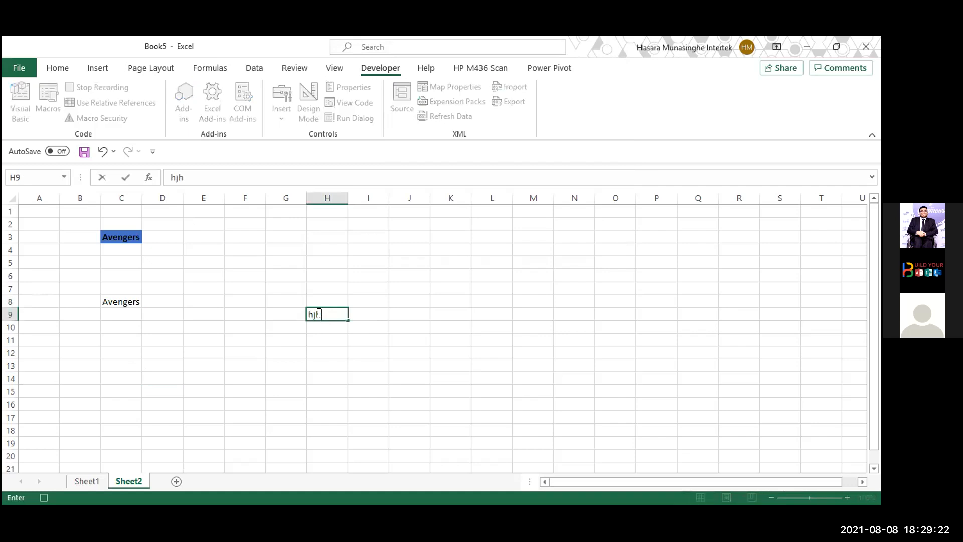
Step: Format the Avengers text in C8 with font size 18 and a blue cell fill, and stop recording the macro
{"action": "left_click", "coordinate": [120, 300]}
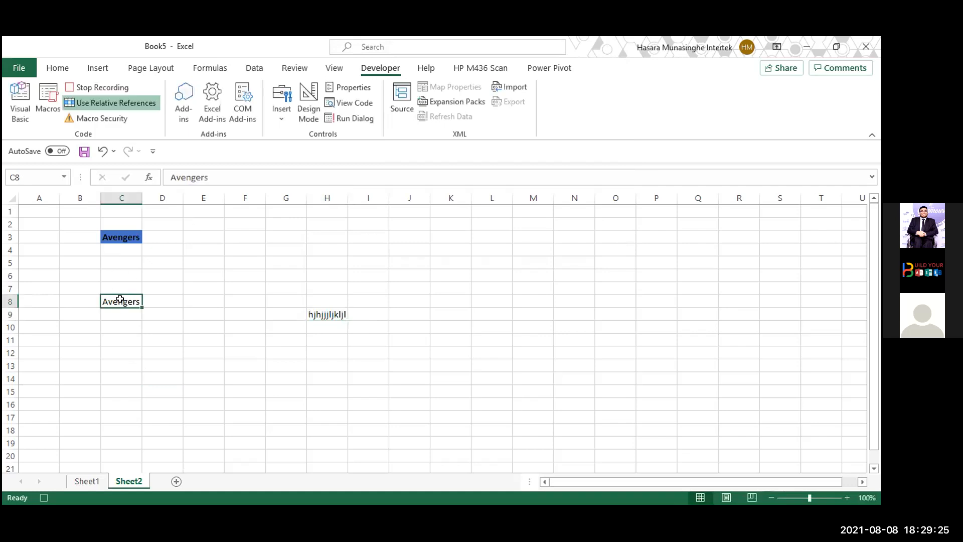
{"action": "left_click", "coordinate": [58, 68]}
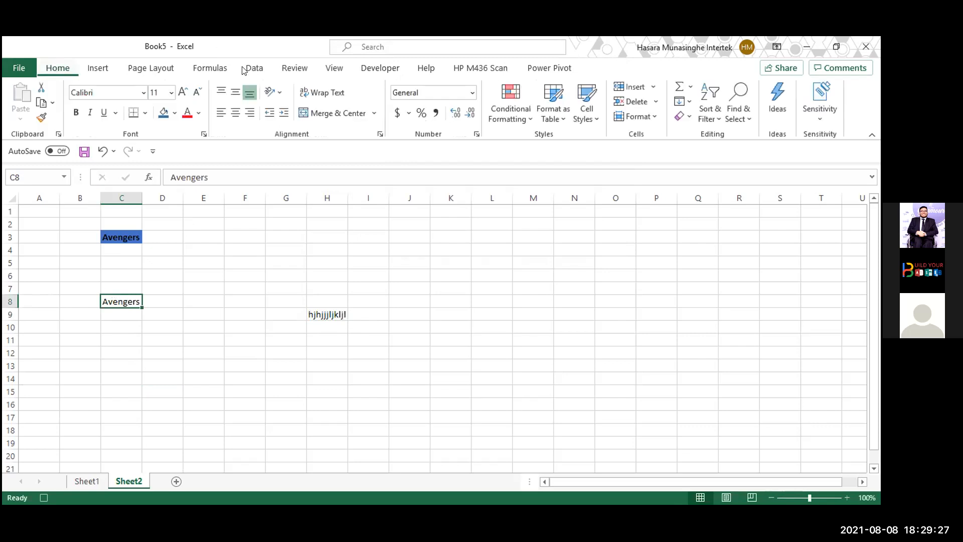
{"action": "left_click", "coordinate": [183, 92]}
{"action": "left_click", "coordinate": [183, 91]}
{"action": "left_click", "coordinate": [182, 91]}
{"action": "left_click", "coordinate": [182, 92]}
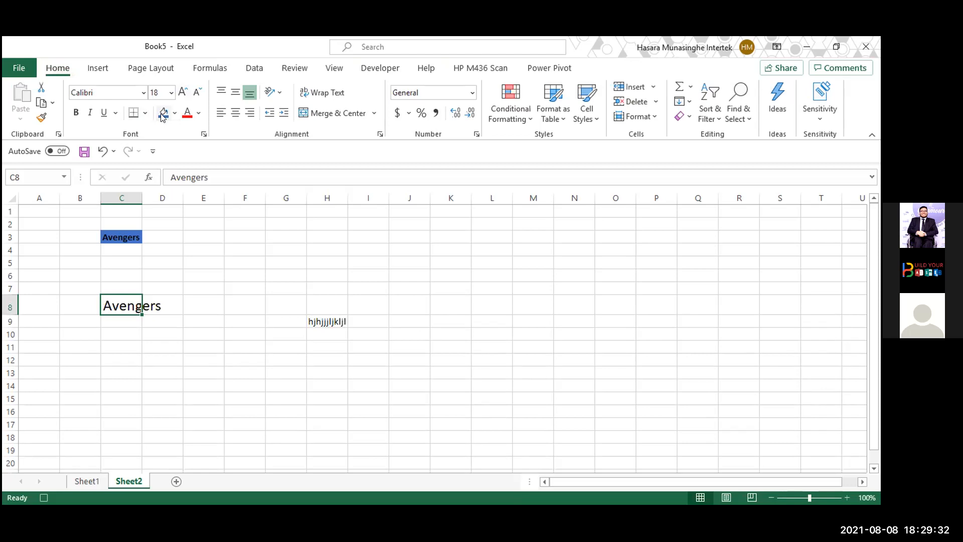
{"action": "left_click", "coordinate": [163, 114]}
{"action": "left_click", "coordinate": [366, 73]}
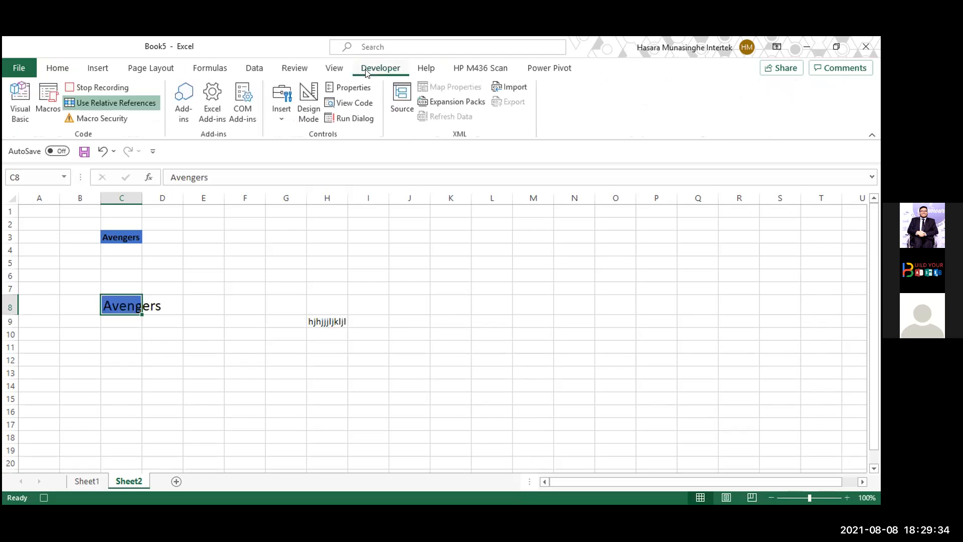
{"action": "left_click", "coordinate": [120, 87]}
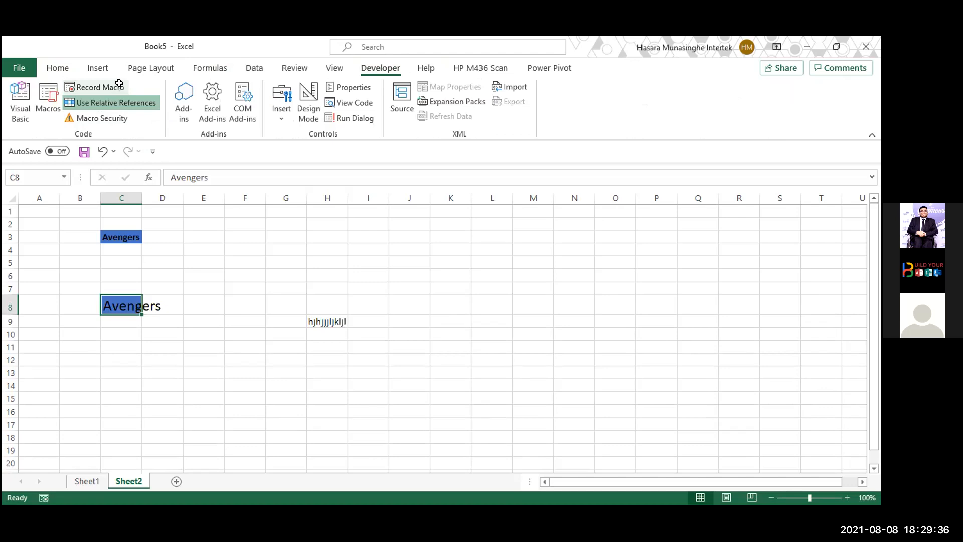
Step: Add a new worksheet and run the TestTwo macro with cell B5 as the starting cell
{"action": "left_click", "coordinate": [176, 481]}
{"action": "left_click", "coordinate": [82, 260]}
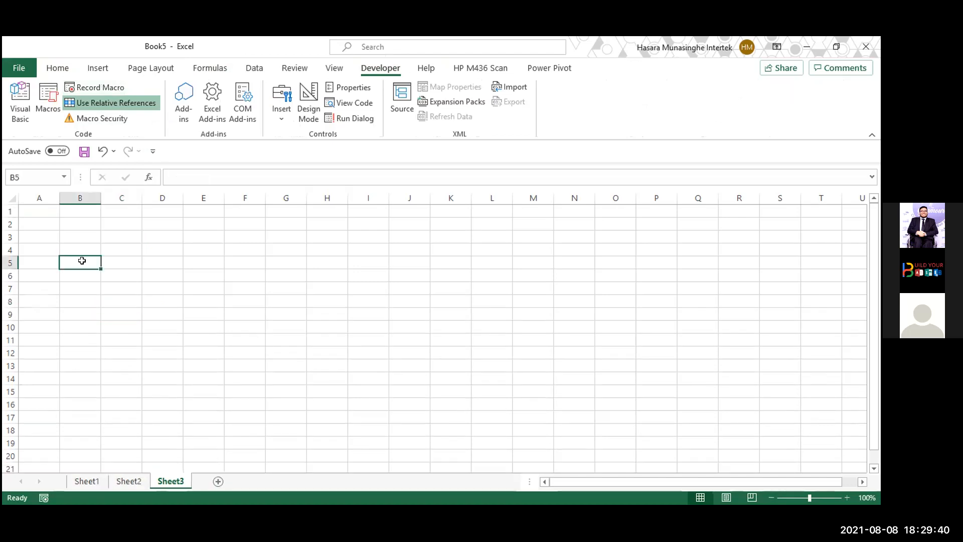
{"action": "left_click", "coordinate": [49, 108]}
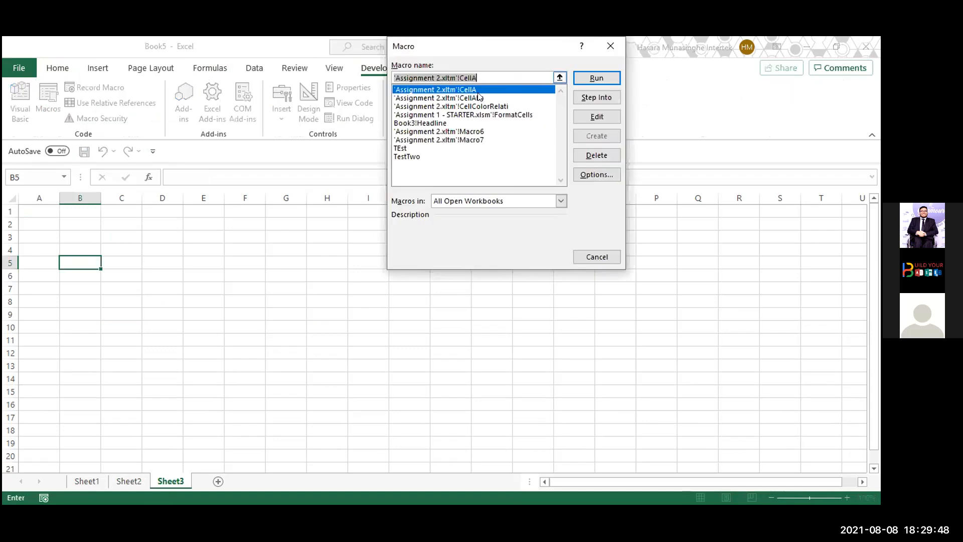
{"action": "left_click", "coordinate": [415, 158]}
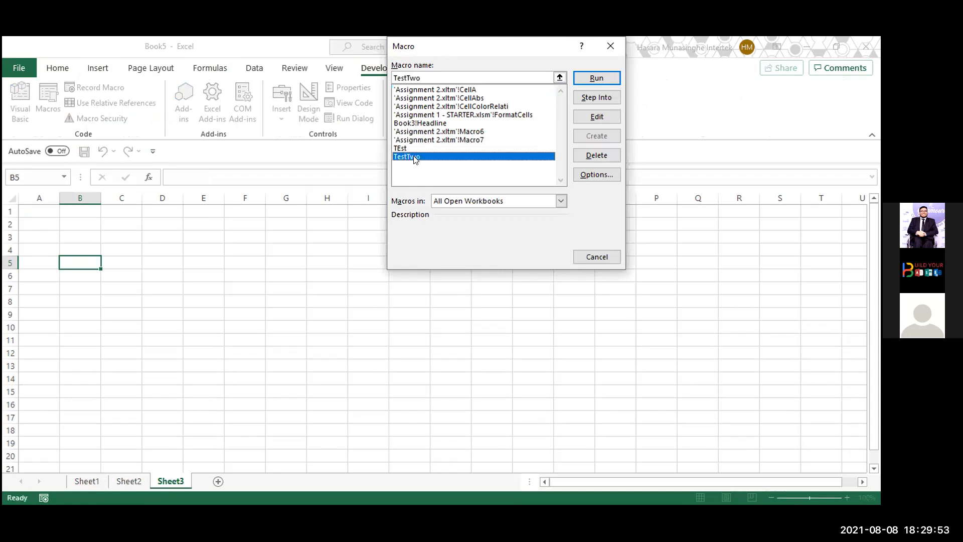
{"action": "left_click", "coordinate": [597, 78]}
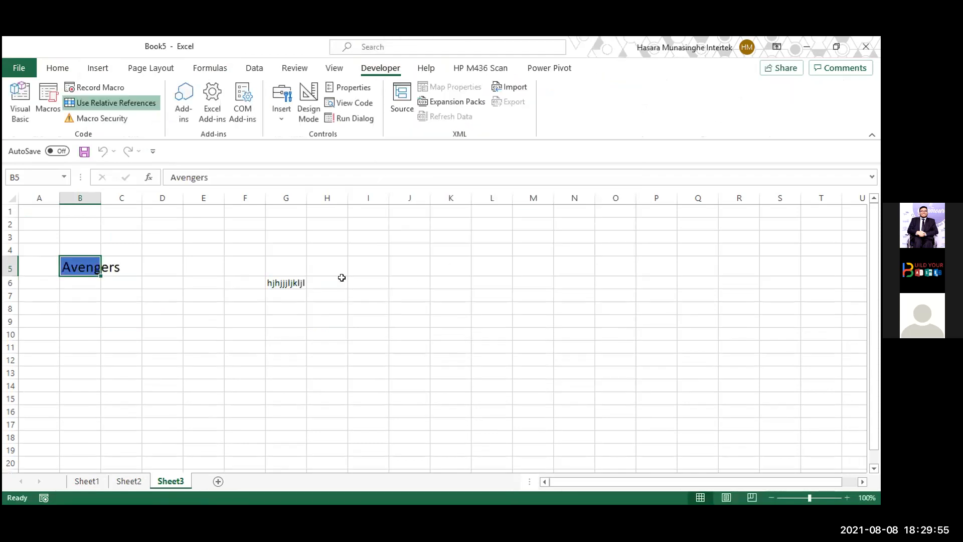
Step: Compare the positions of the macro's text entries on Sheet3 with the recorded originals on Sheet2
{"action": "left_click", "coordinate": [277, 283]}
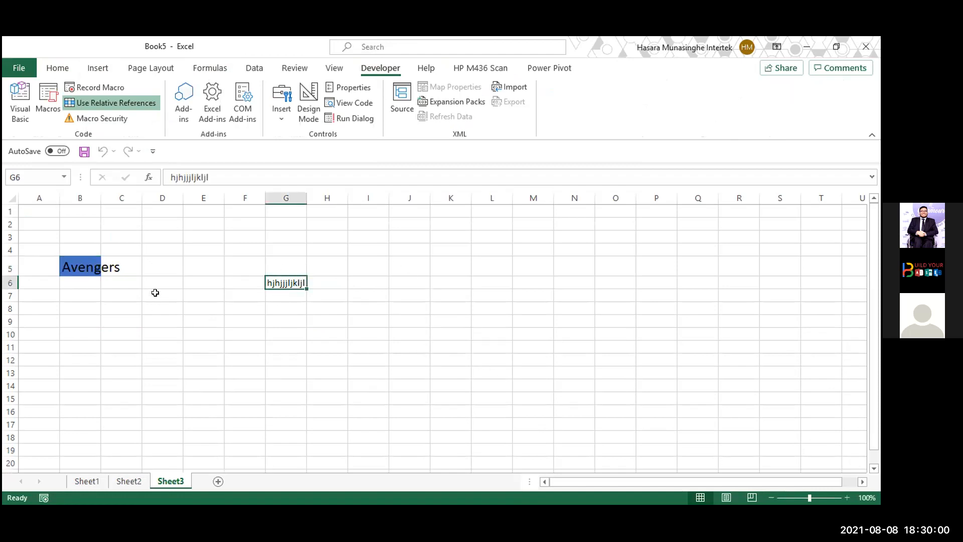
{"action": "left_click", "coordinate": [130, 484]}
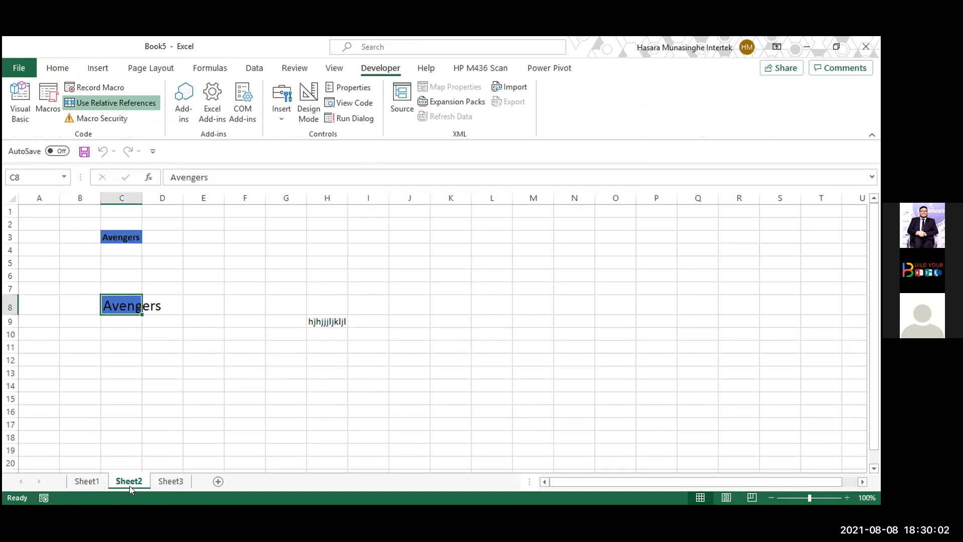
{"action": "left_click", "coordinate": [169, 481]}
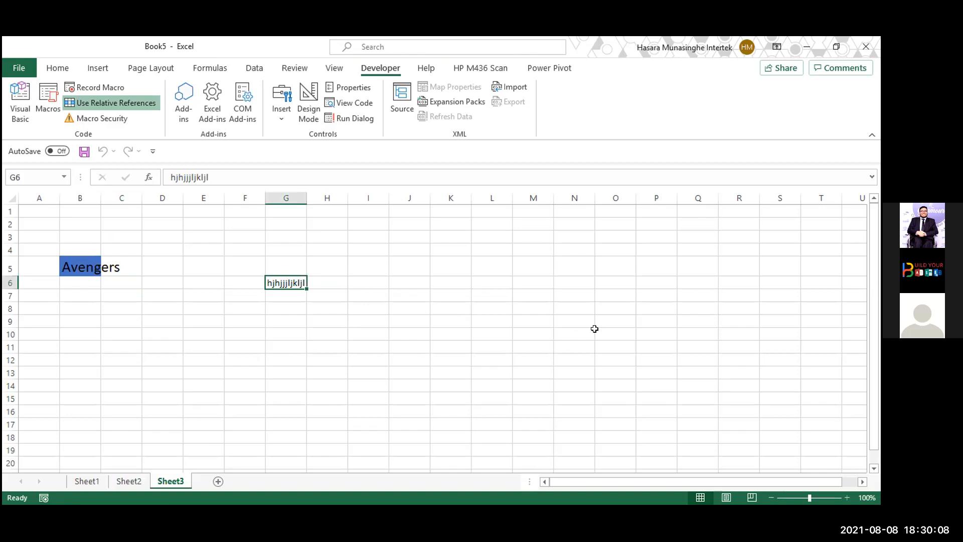
{"action": "key", "text": "alt+Tab"}
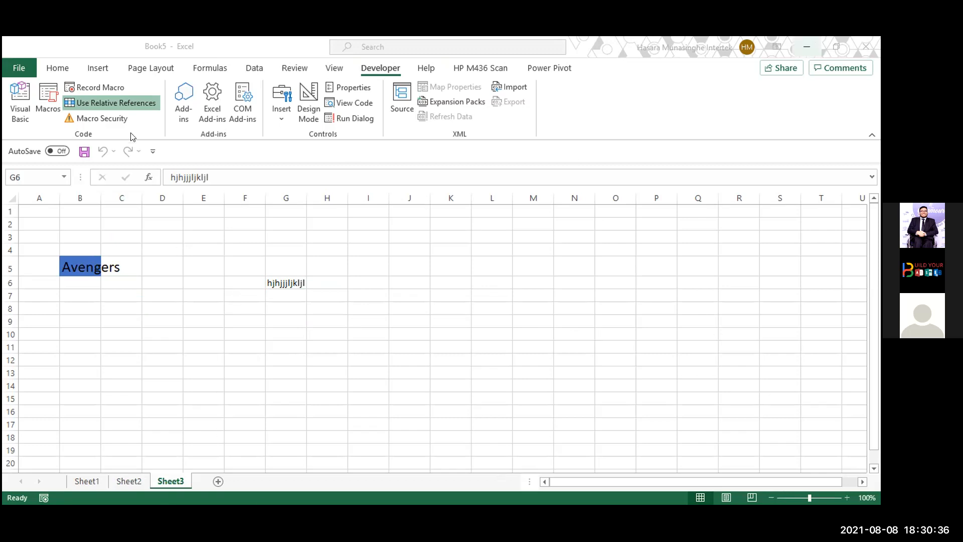
Step: Create a new blank workbook
{"action": "left_click", "coordinate": [40, 215]}
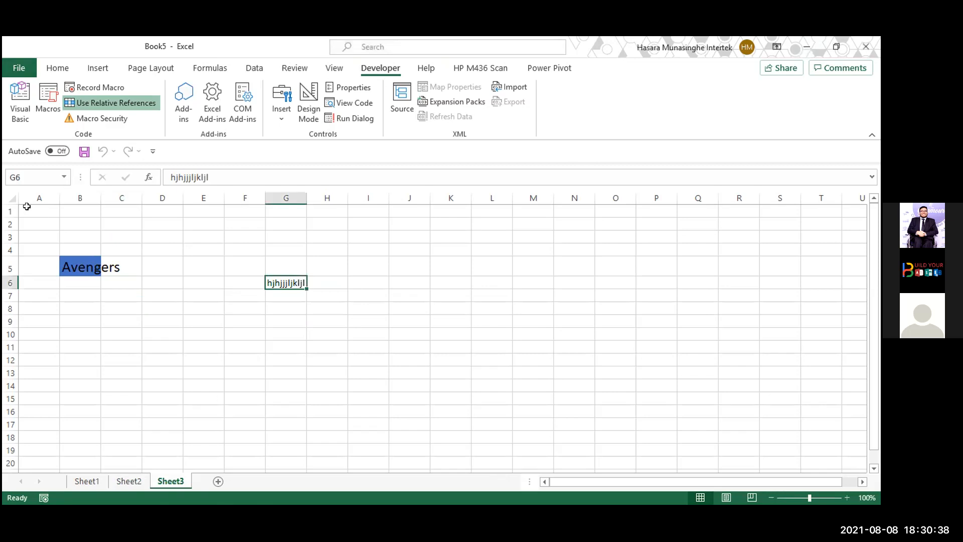
{"action": "left_click", "coordinate": [10, 70]}
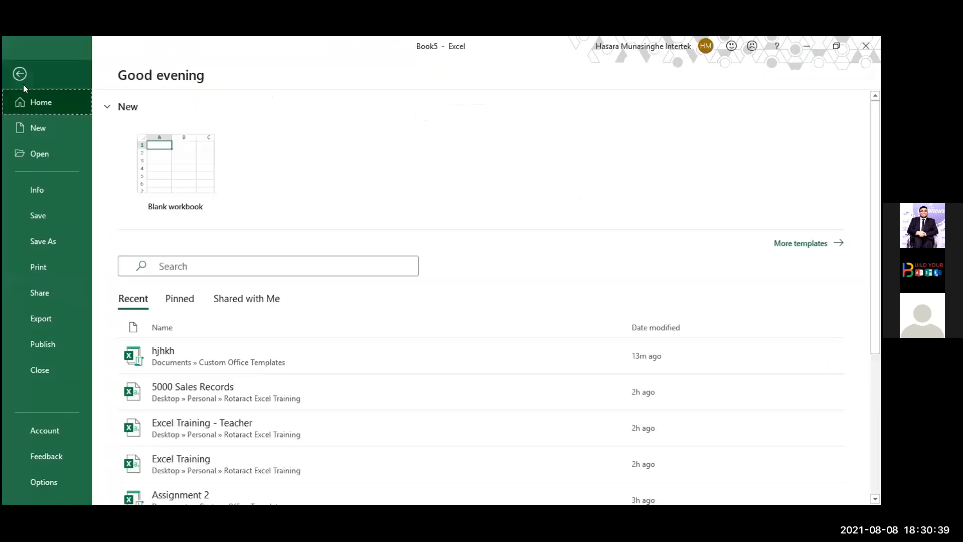
{"action": "left_click", "coordinate": [49, 128]}
{"action": "left_click", "coordinate": [187, 157]}
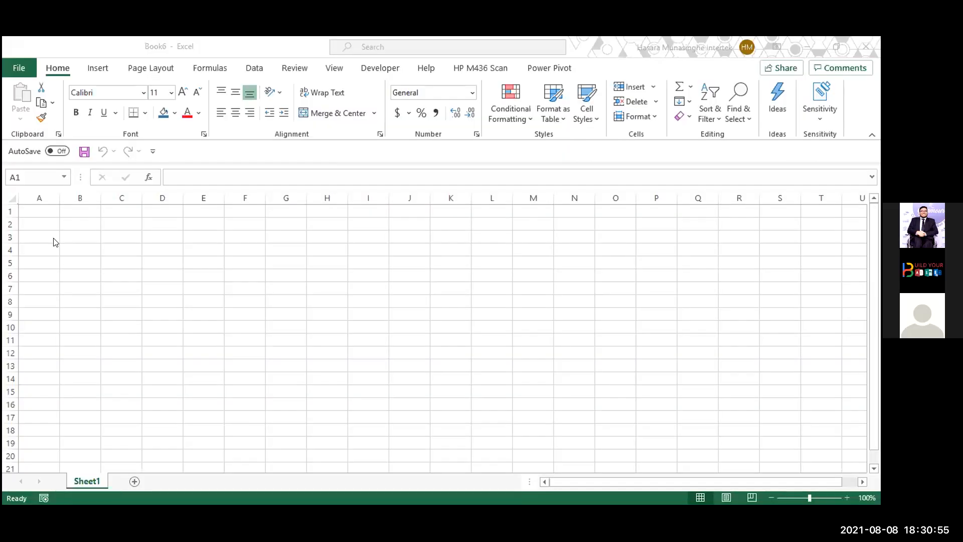
Step: Run the TestTwo macro stored in Book5 from cell B5 of the new workbook and check the text in G6
{"action": "left_click", "coordinate": [79, 261]}
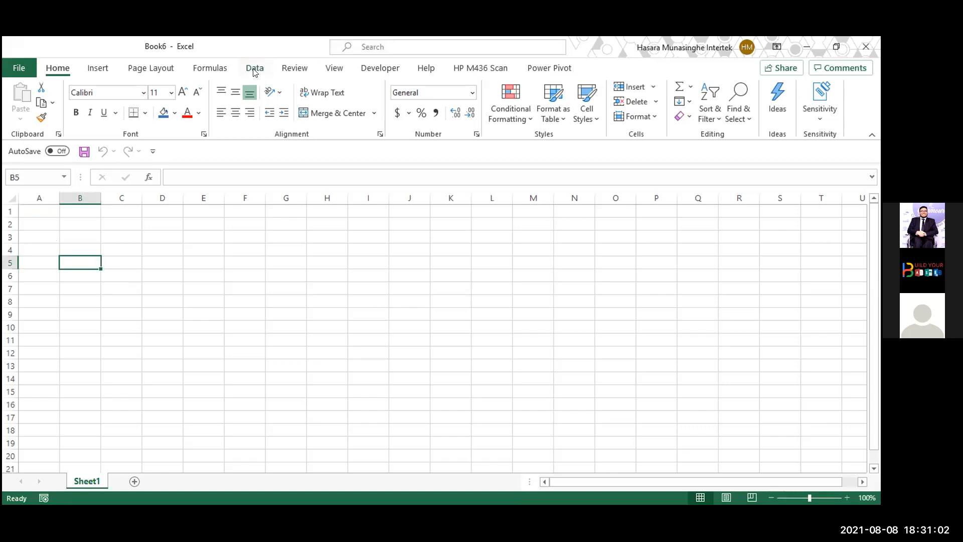
{"action": "left_click", "coordinate": [390, 74]}
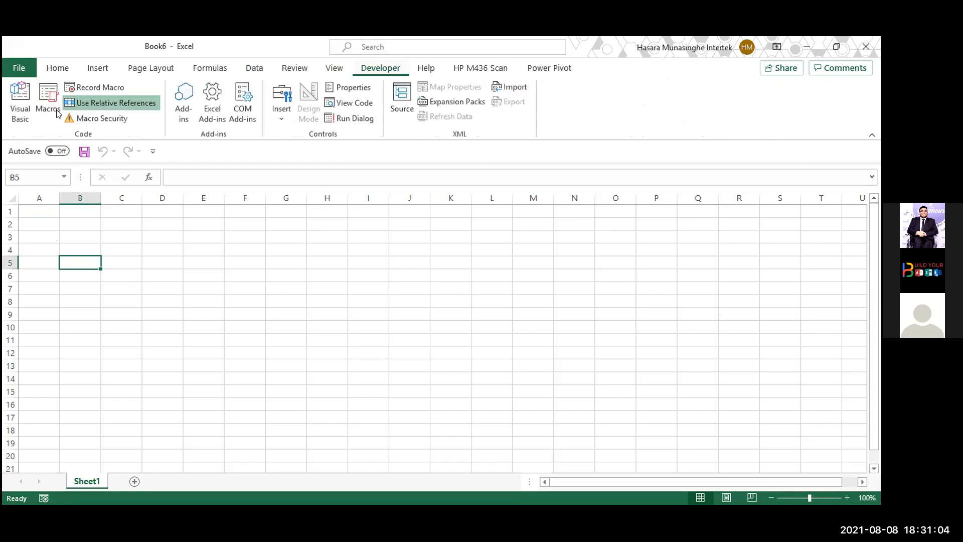
{"action": "left_click", "coordinate": [46, 111]}
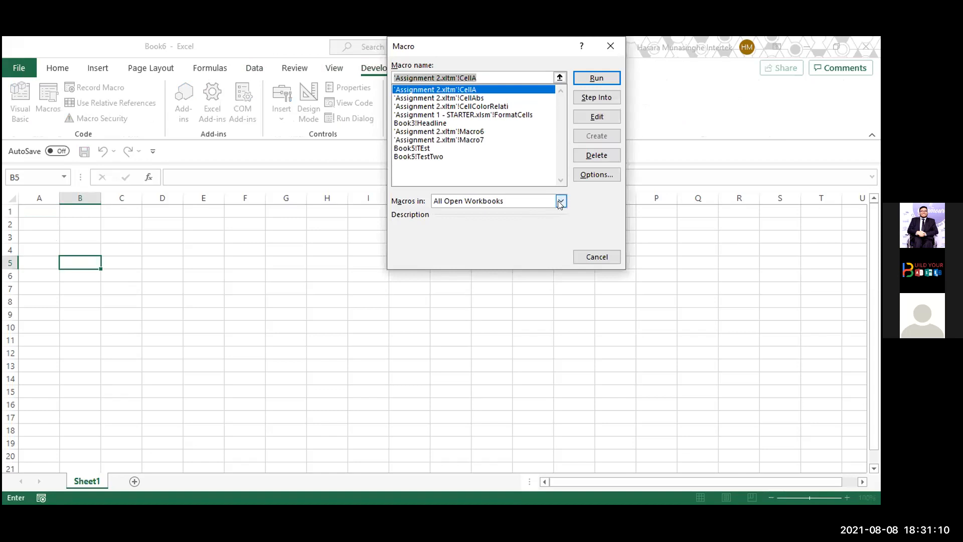
{"action": "left_click", "coordinate": [560, 202]}
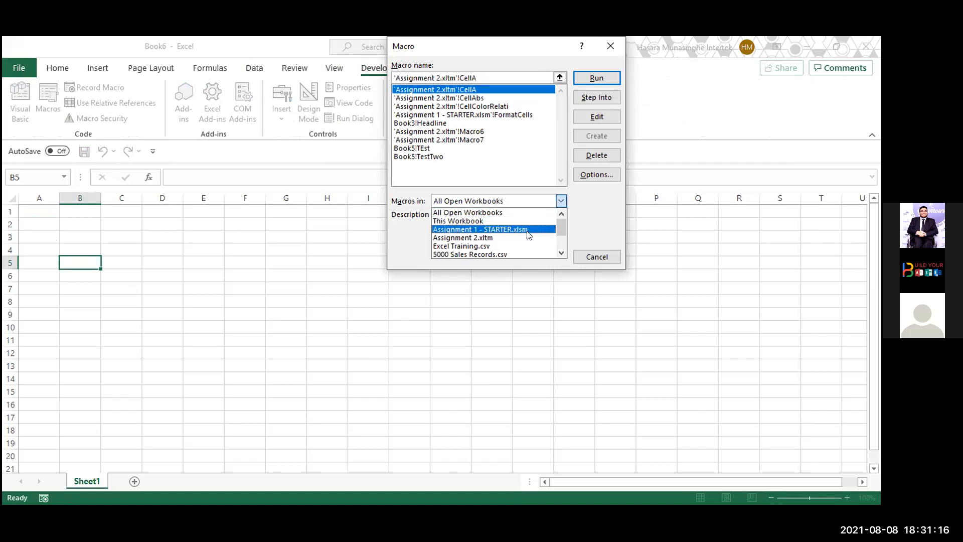
{"action": "mouse_move", "coordinate": [559, 228]}
{"action": "left_mouse_down"}
{"action": "mouse_move", "coordinate": [561, 247]}
{"action": "mouse_move", "coordinate": [564, 214]}
{"action": "left_mouse_up"}
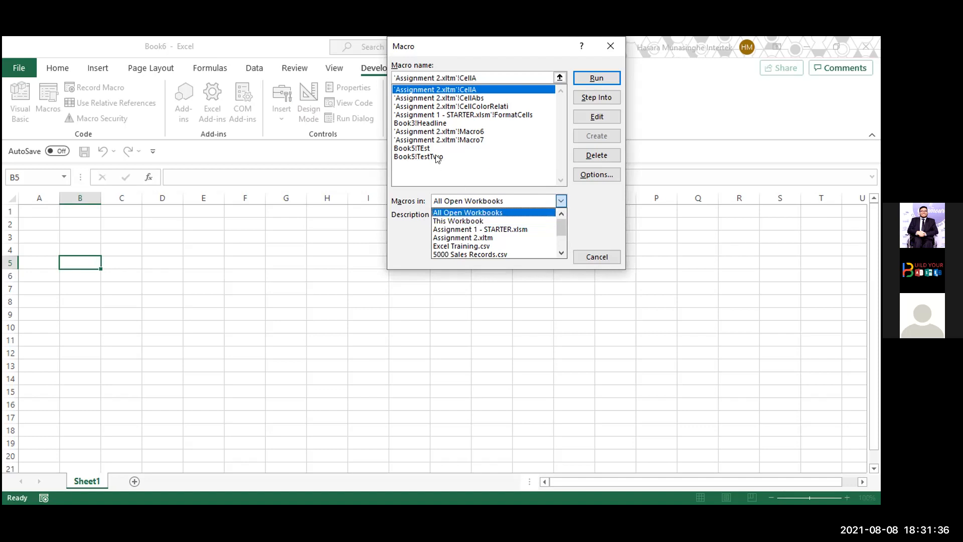
{"action": "double_click", "coordinate": [409, 157]}
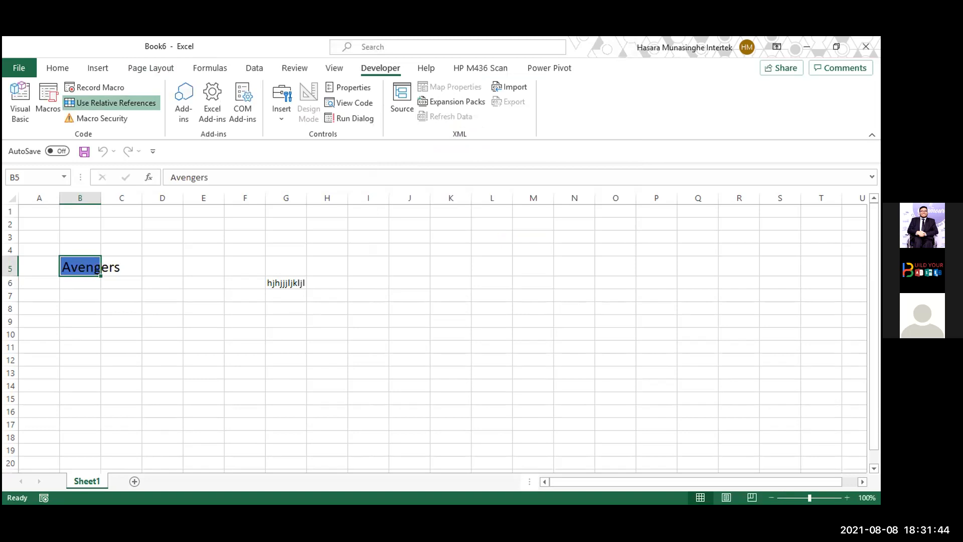
{"action": "left_click", "coordinate": [282, 283]}
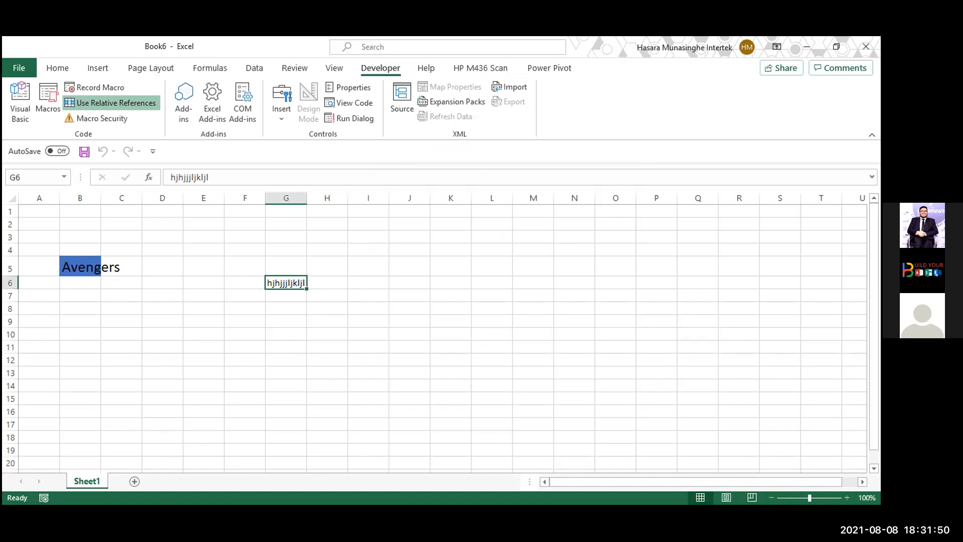
{"action": "key", "text": "alt+Tab"}
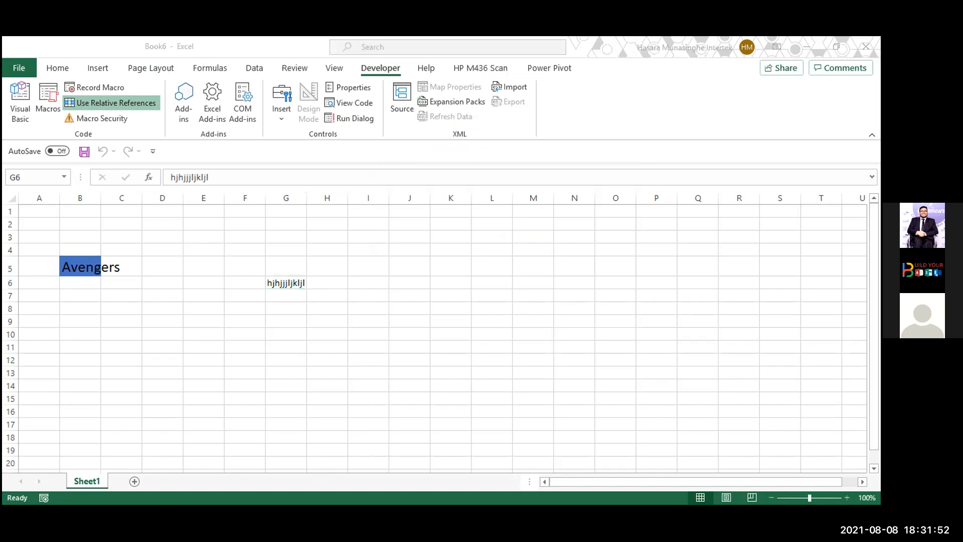